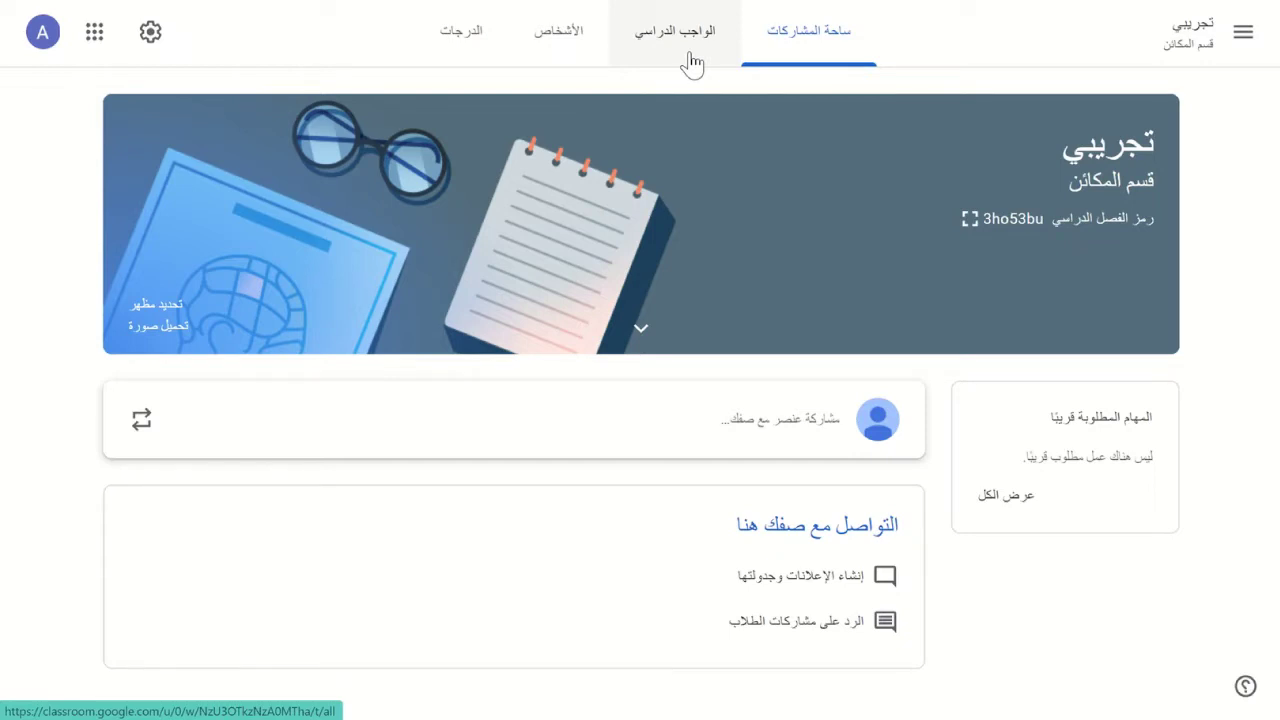
# - Go to the class's Classwork page and bring up the Create menu
pyautogui.click(692, 64)
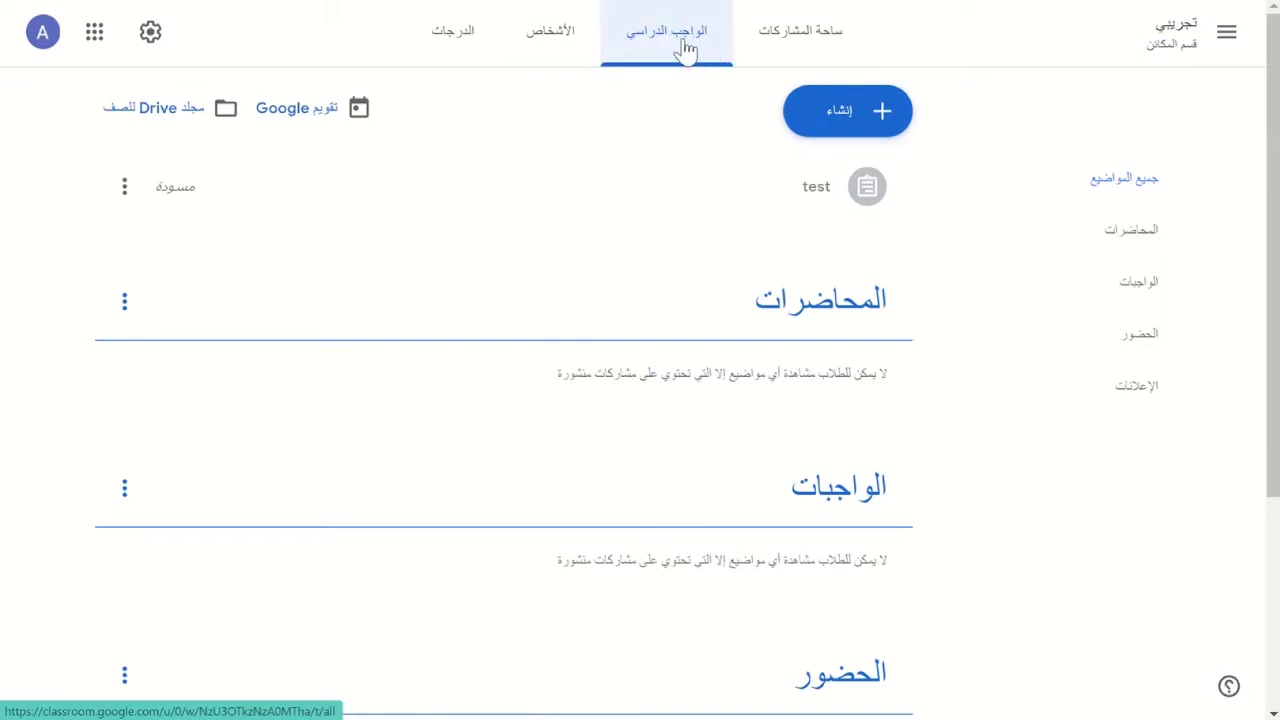
pyautogui.click(850, 120)
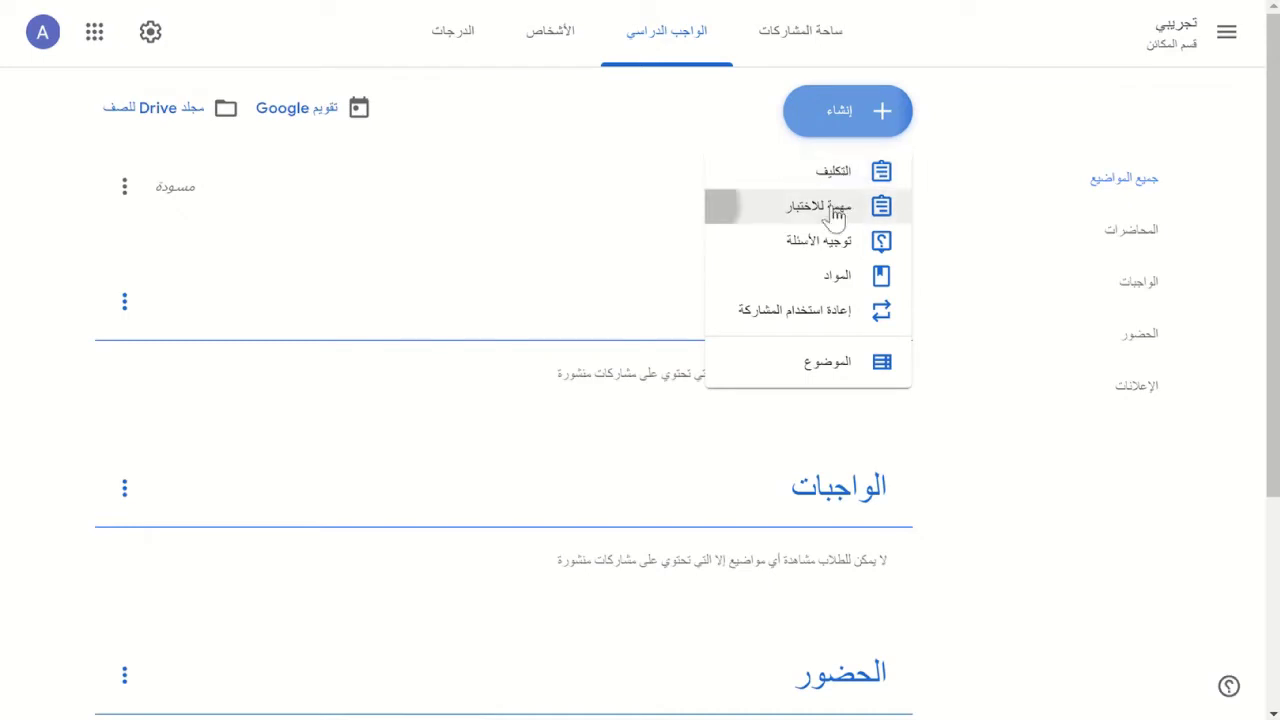
# - Start a quiz assignment, discard that draft, and return to the Create menu
pyautogui.click(833, 210)
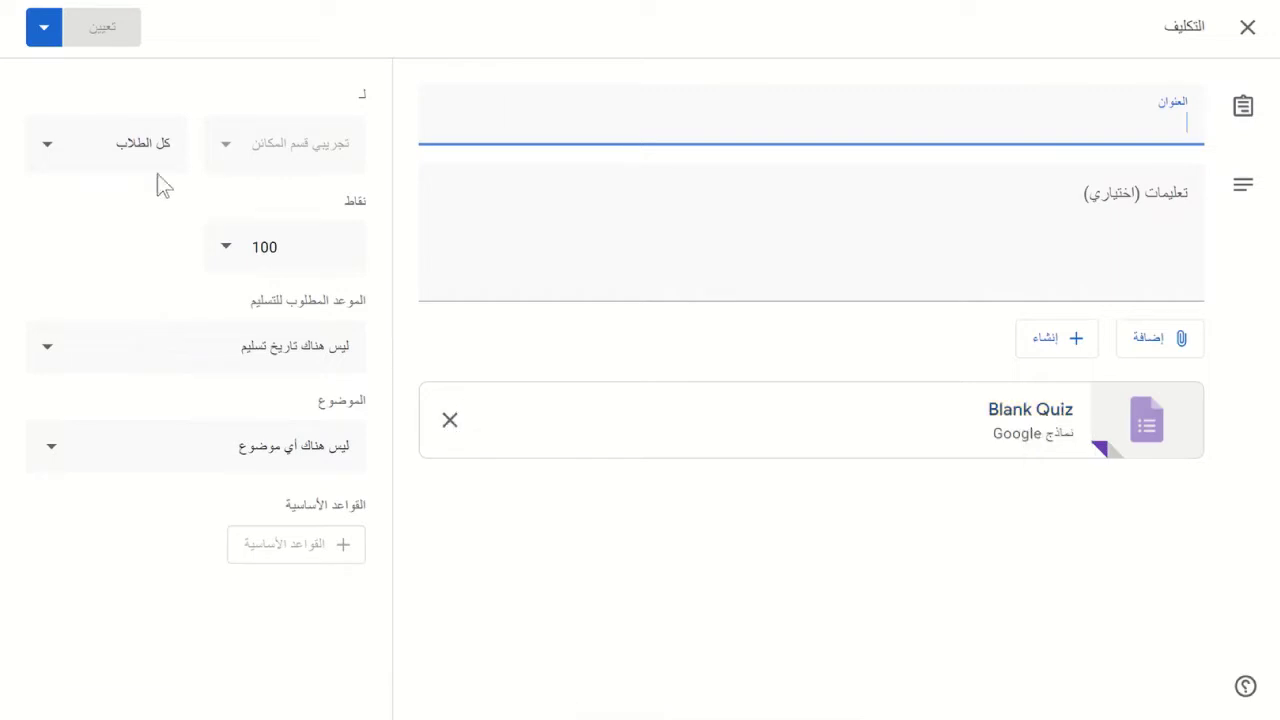
pyautogui.click(40, 40)
pyautogui.click(86, 160)
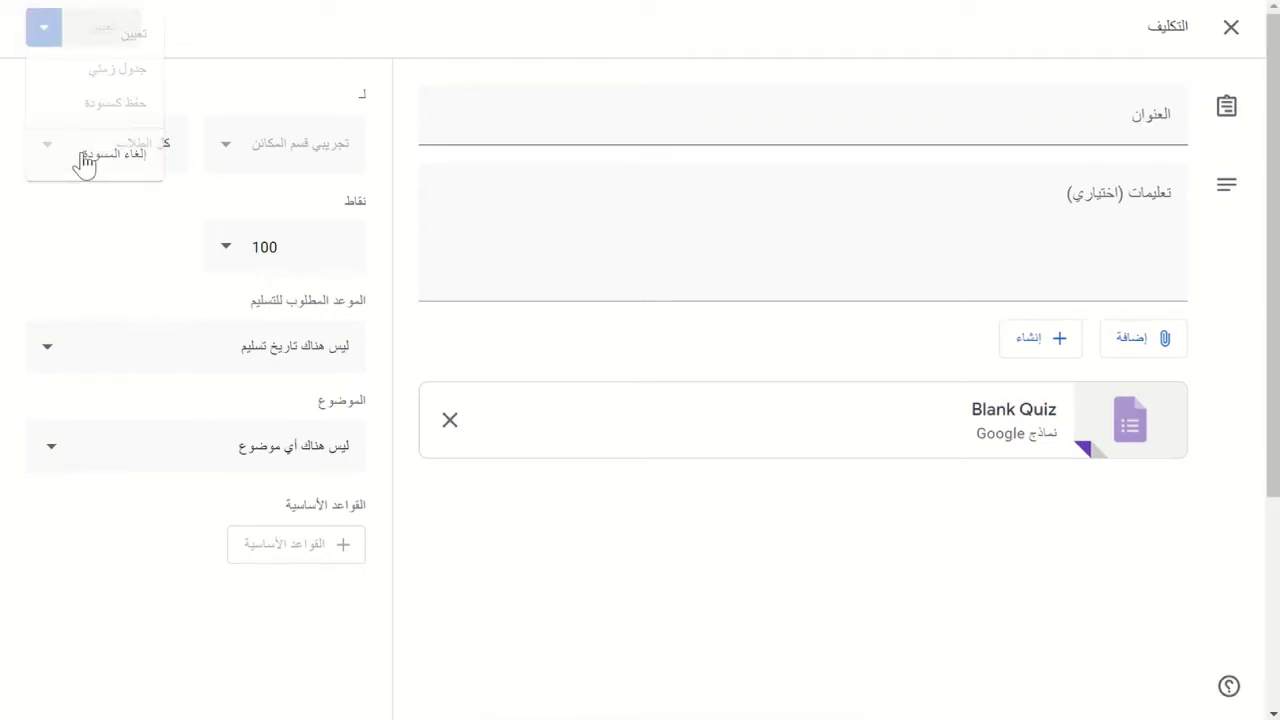
pyautogui.click(828, 115)
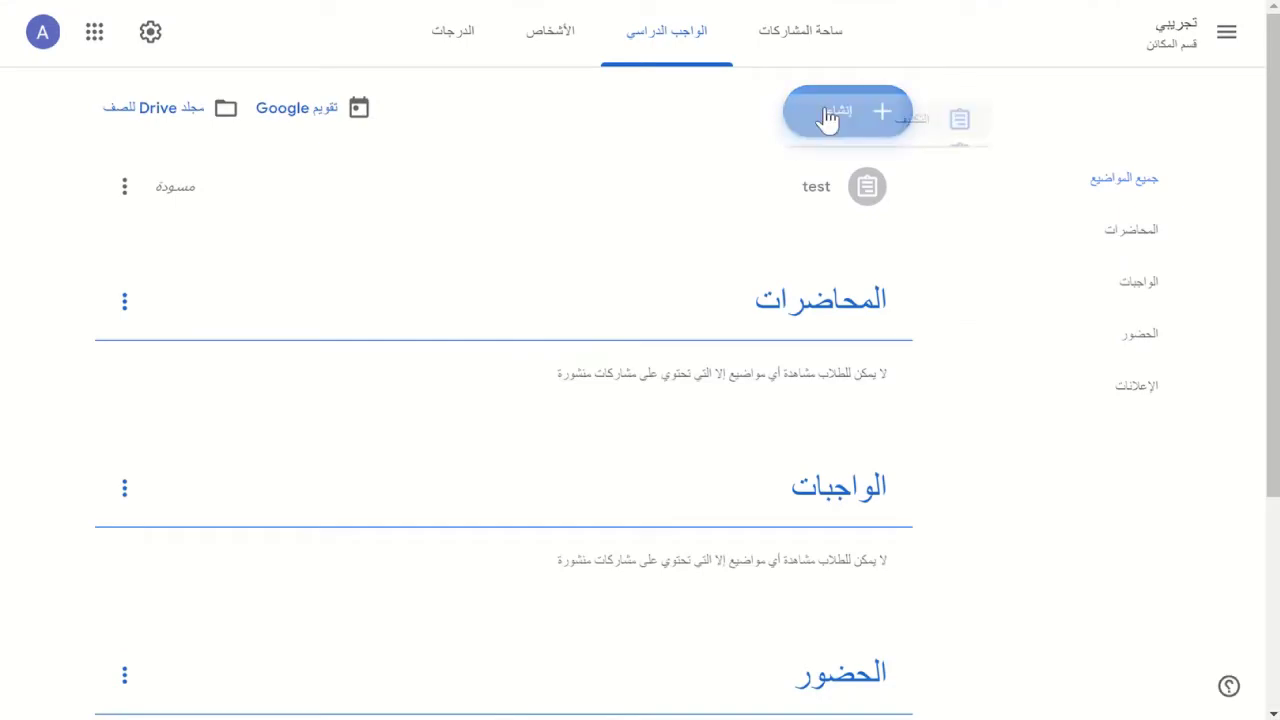
# - Start a plain assignment and attach a new blank Google Form to it
pyautogui.click(824, 176)
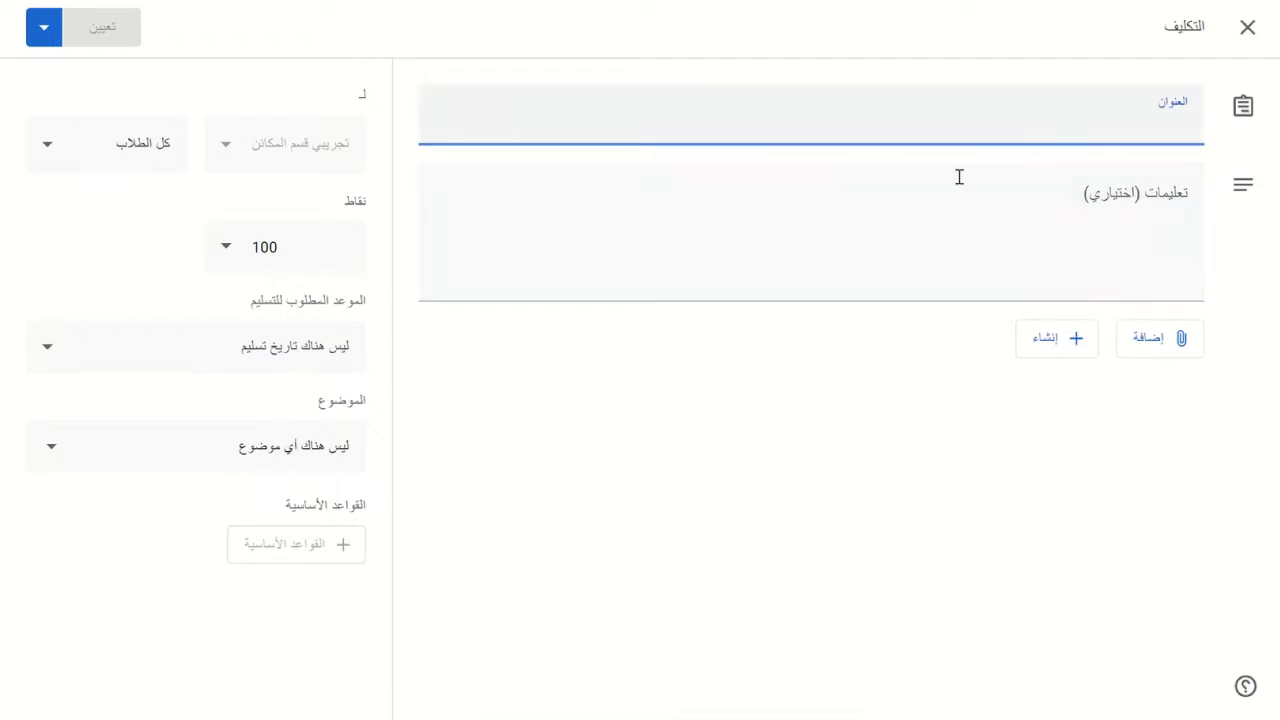
pyautogui.click(1053, 360)
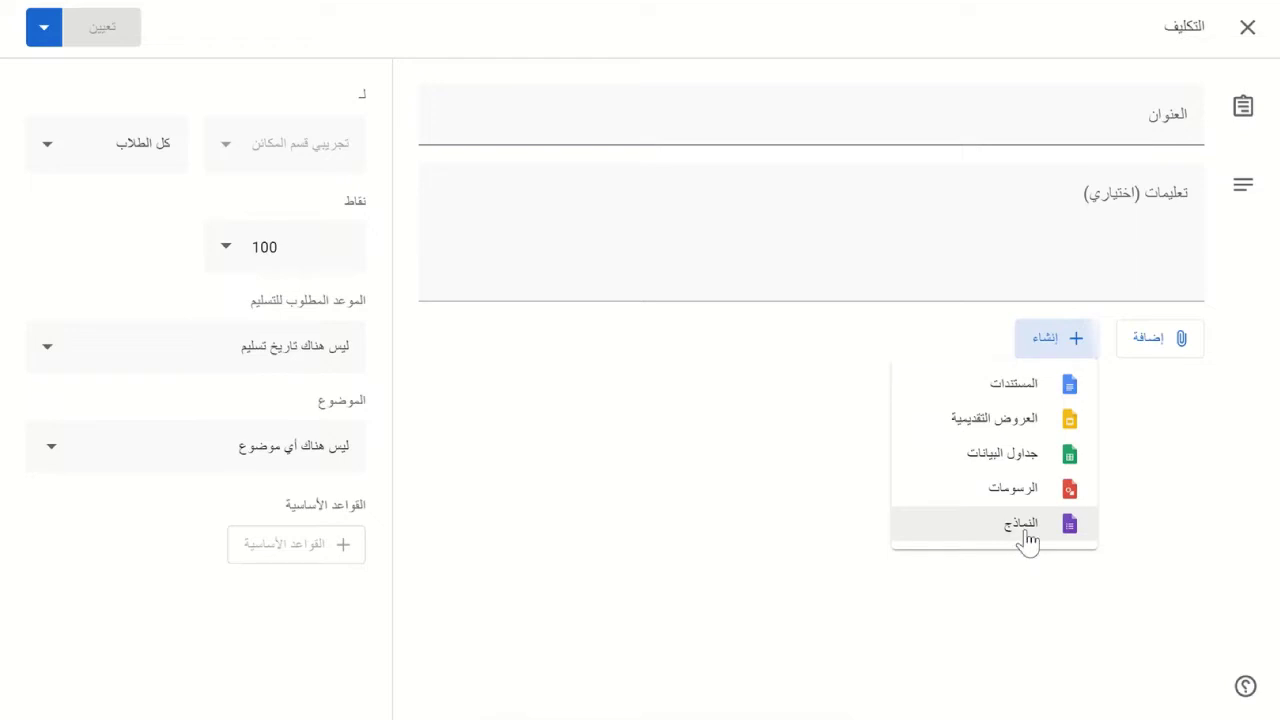
pyautogui.click(1025, 525)
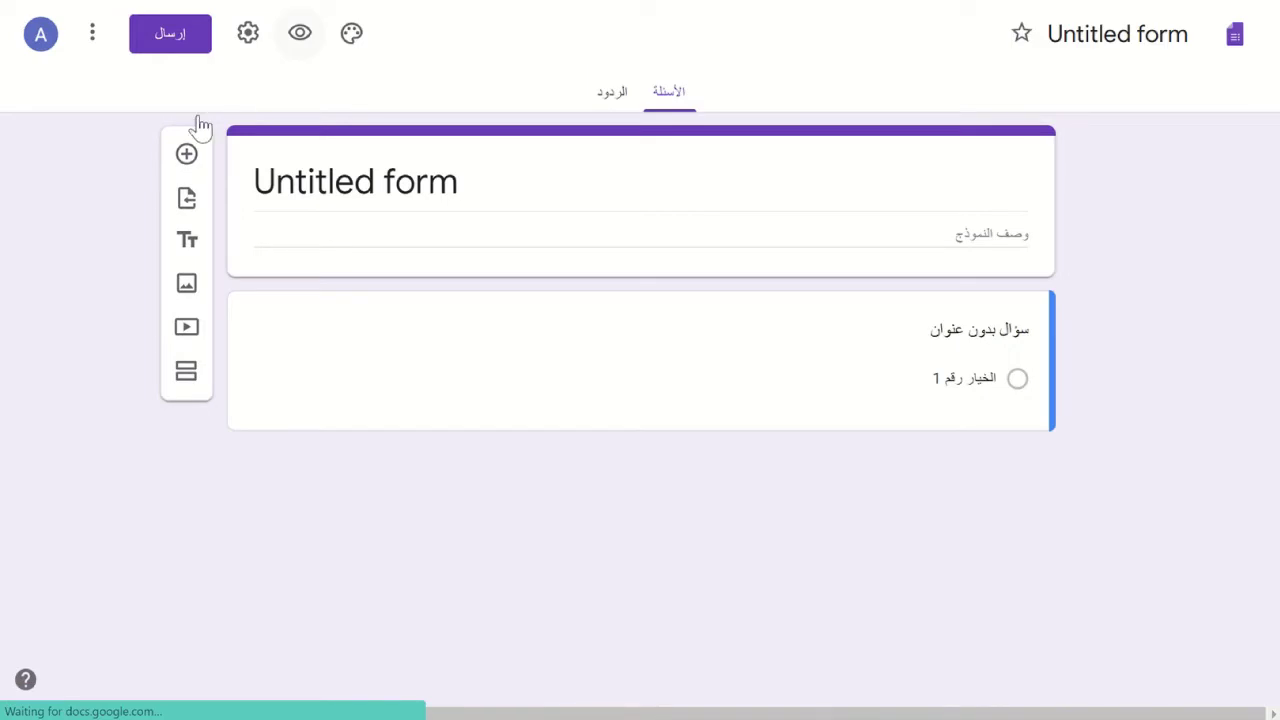
# - Select the first question and show its question-type list
pyautogui.click(557, 382)
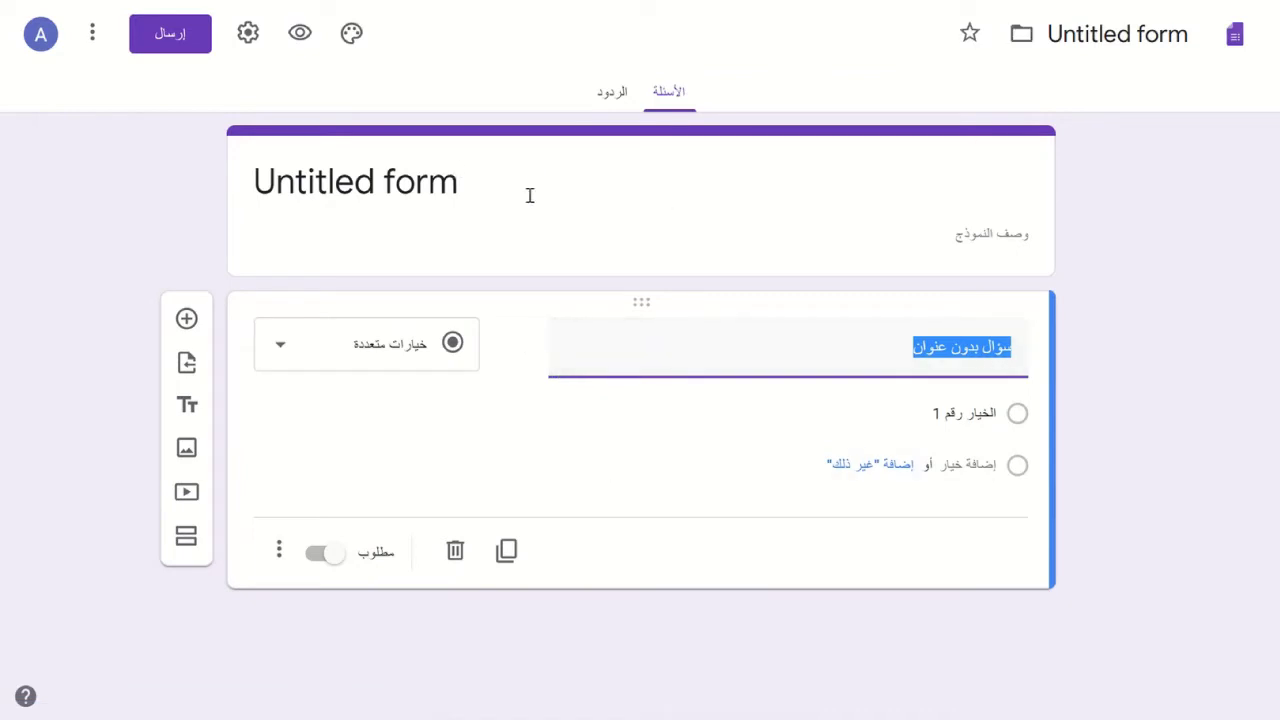
pyautogui.click(286, 364)
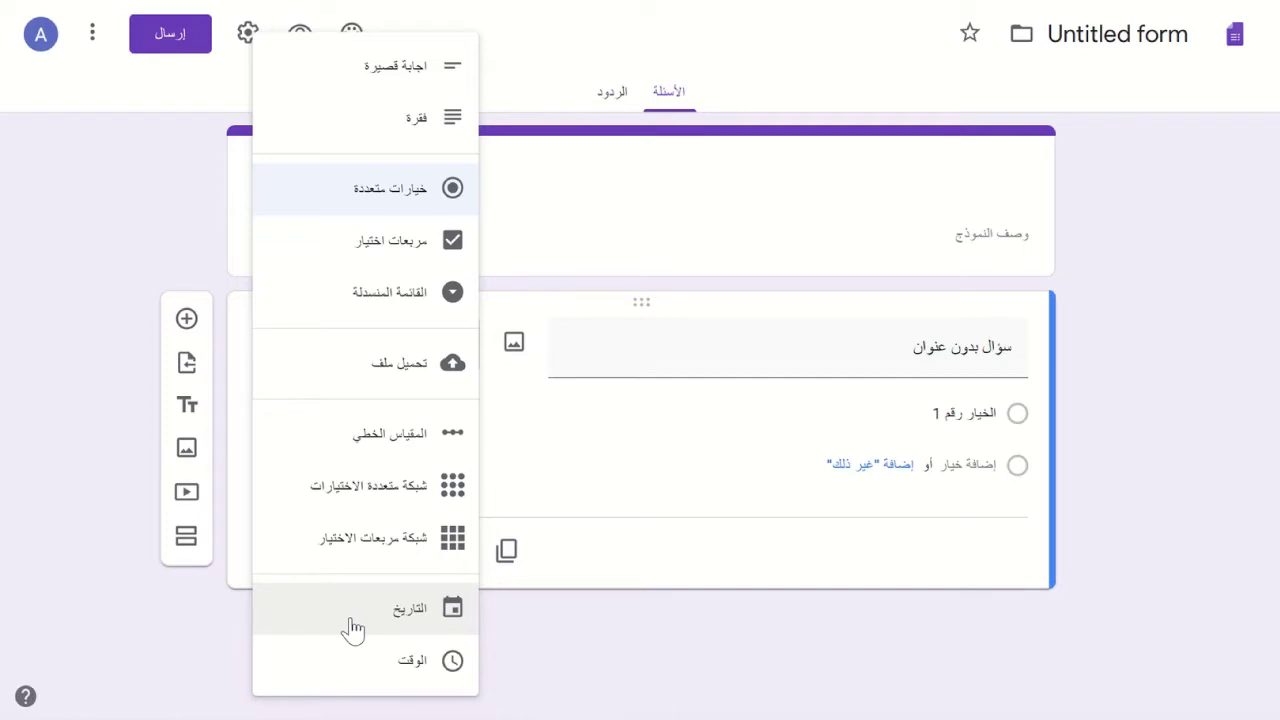
# - Dismiss the question-type list without changes, leaving the first question as Multiple choice
pyautogui.click(108, 236)
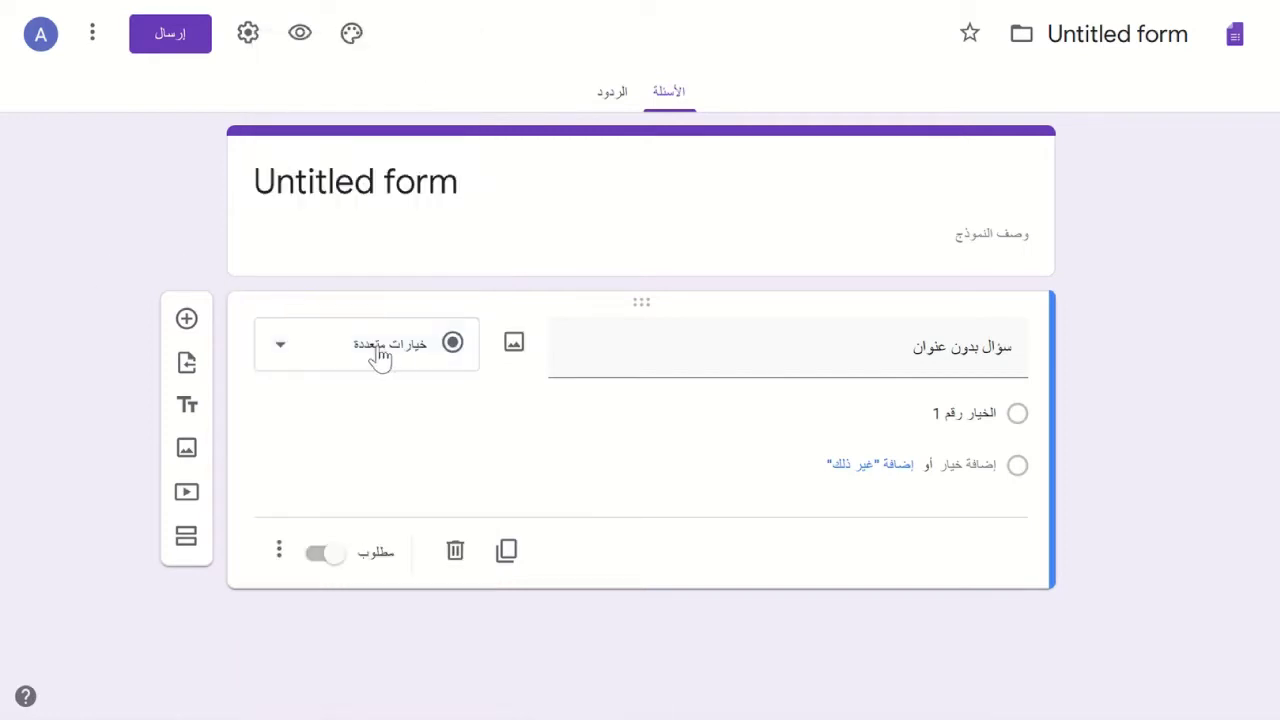
pyautogui.click(378, 358)
pyautogui.click(103, 218)
pyautogui.click(337, 183)
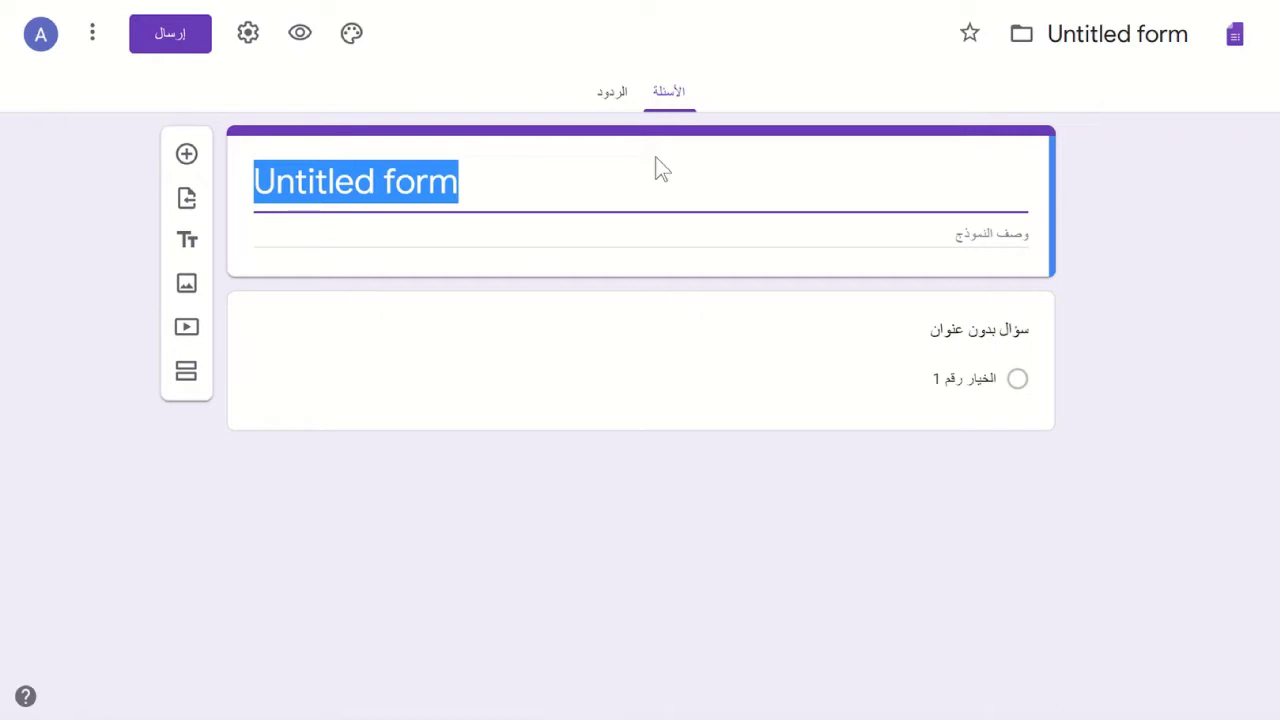
# - Title the form 'الامتحان الأول'
pyautogui.write('الامتحان الأوةل')
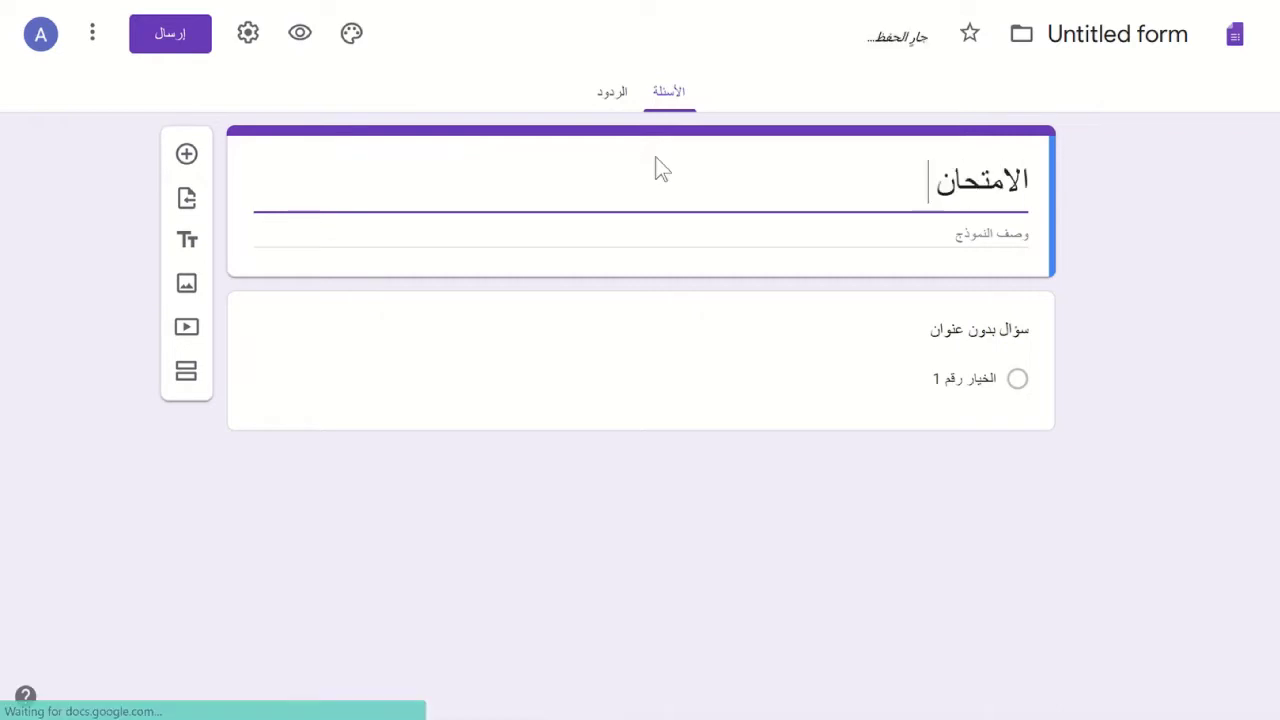
pyautogui.press('BackSpace')
pyautogui.press('BackSpace')
pyautogui.write('لأول')
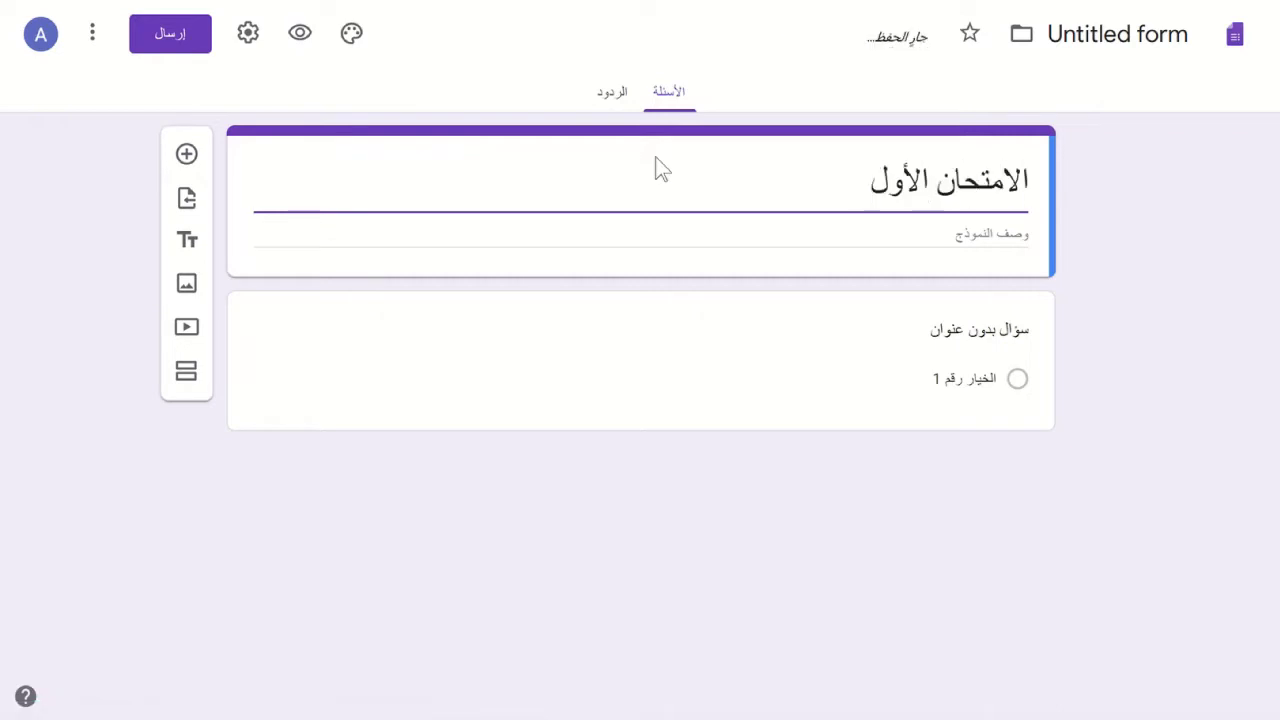
# - Add the description 'المرحلة الثالثة / قسم كذا / للسنة الدراسية 2019-2020'
pyautogui.click(849, 236)
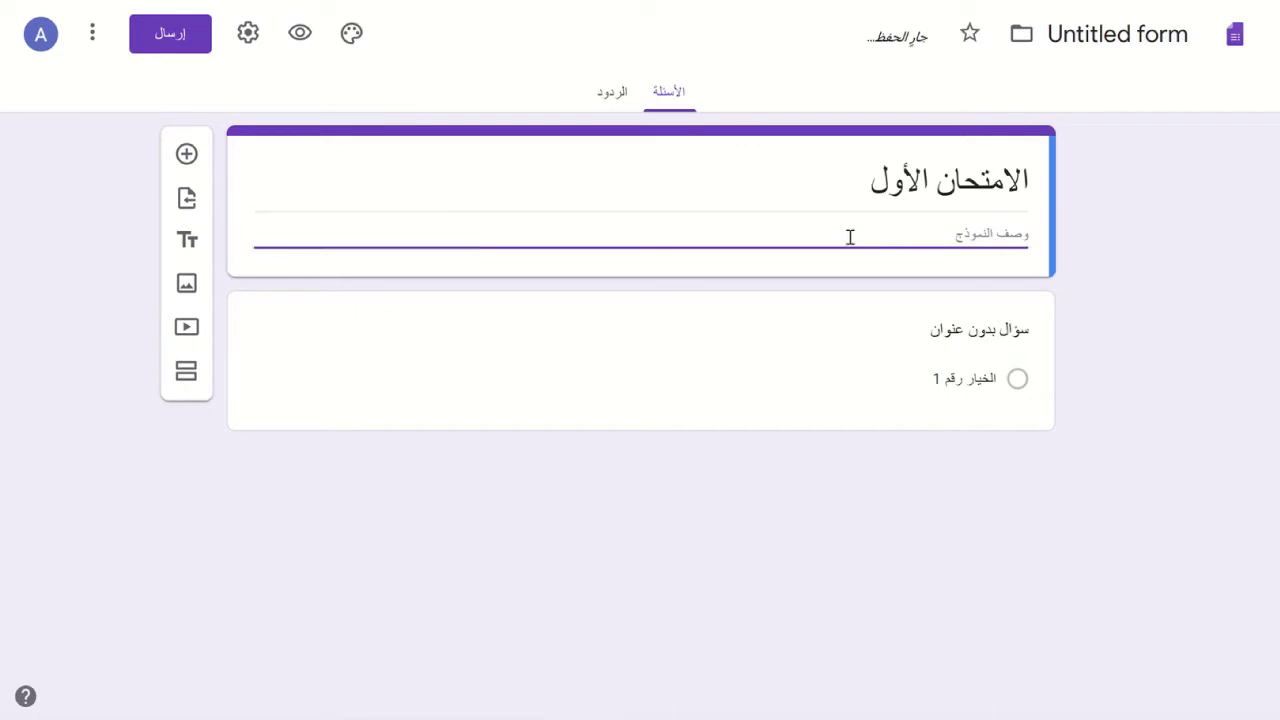
pyautogui.write('لة')
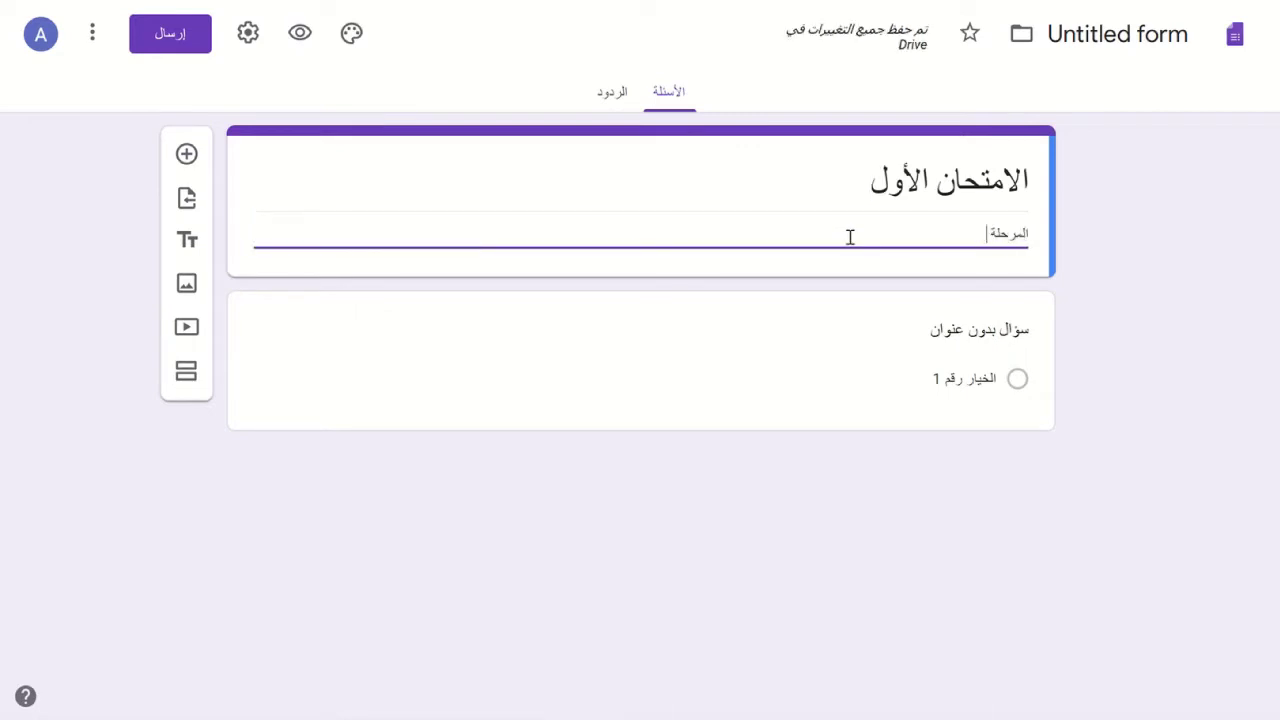
pyautogui.write(' الثالثة')
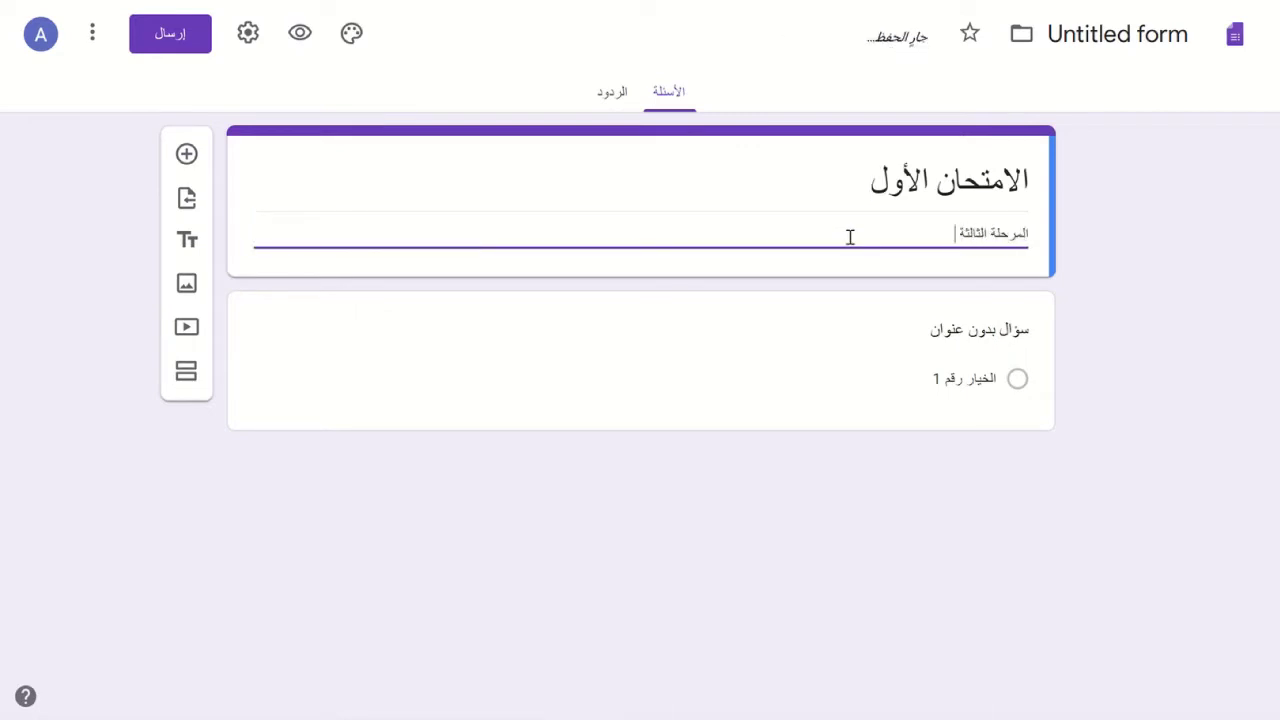
pyautogui.write(' / قسم كذا / للسنة الدراسية')
pyautogui.write(' 2020')
pyautogui.press('BackSpace')
pyautogui.press('BackSpace')
pyautogui.write('19-2020')
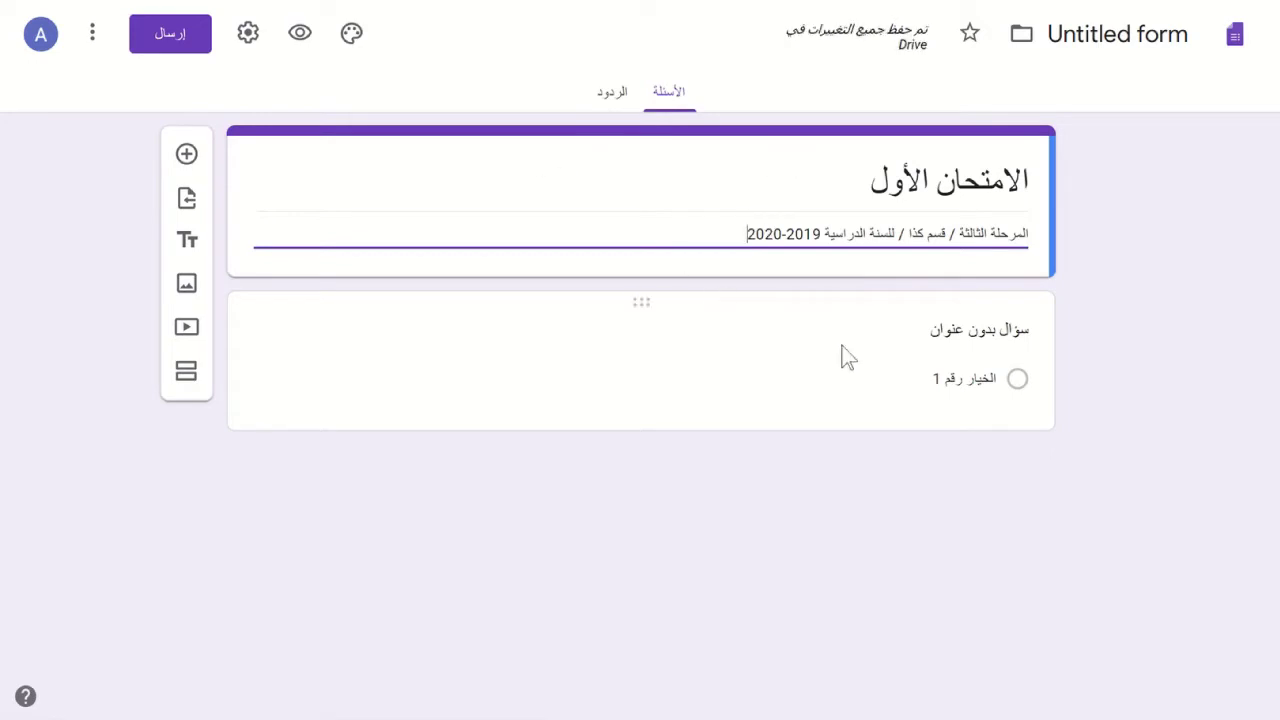
# - Make the first question a Short answer reading 'اكتب اسمك الثلاثي باللغة العربية'
pyautogui.click(948, 335)
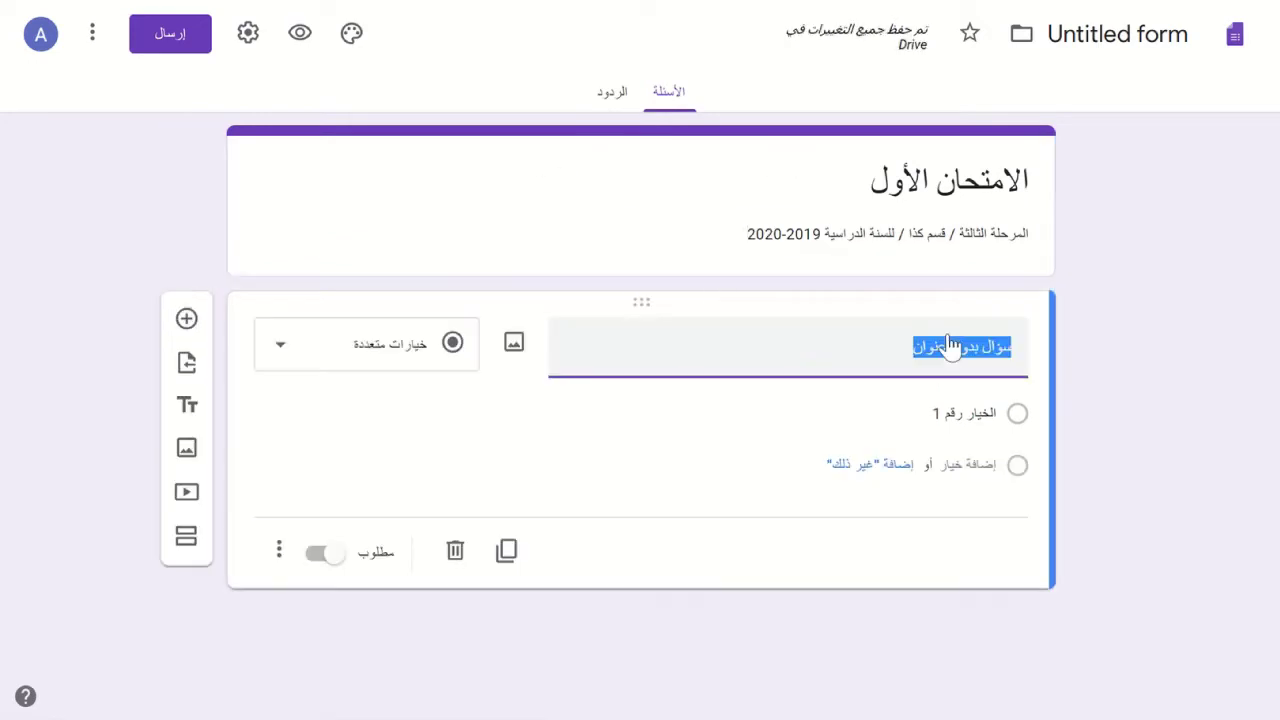
pyautogui.click(333, 360)
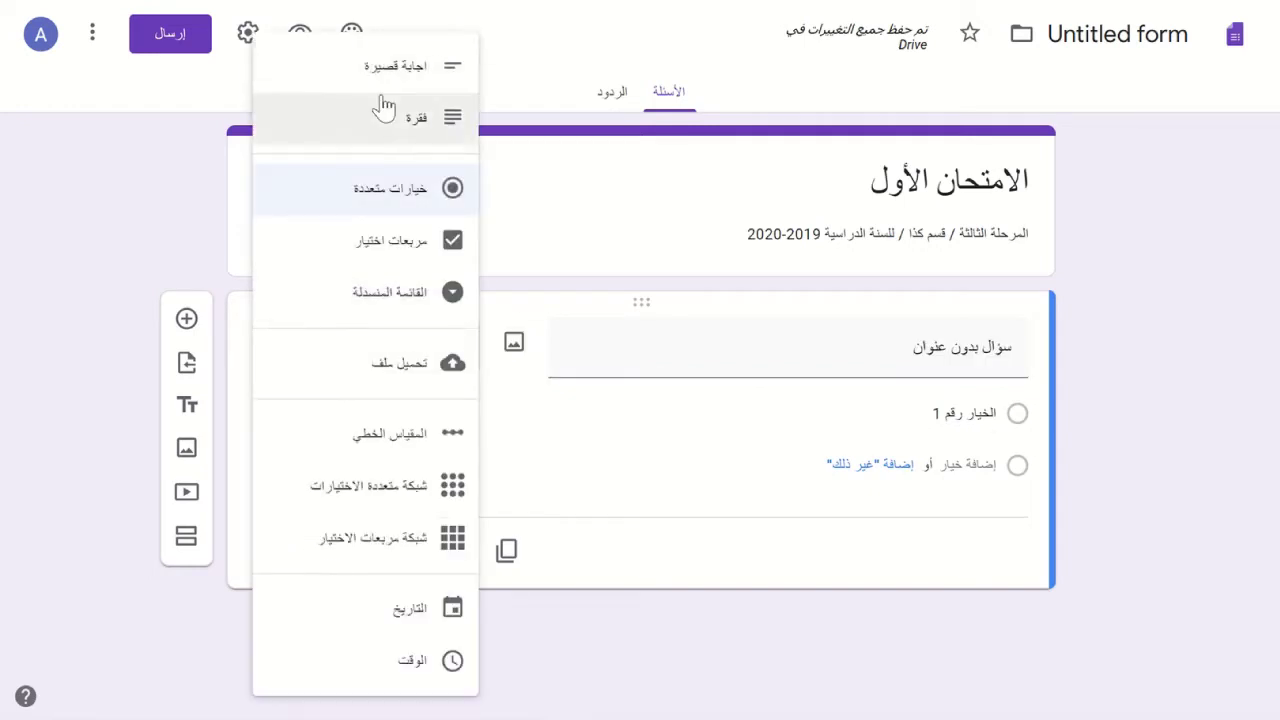
pyautogui.click(362, 70)
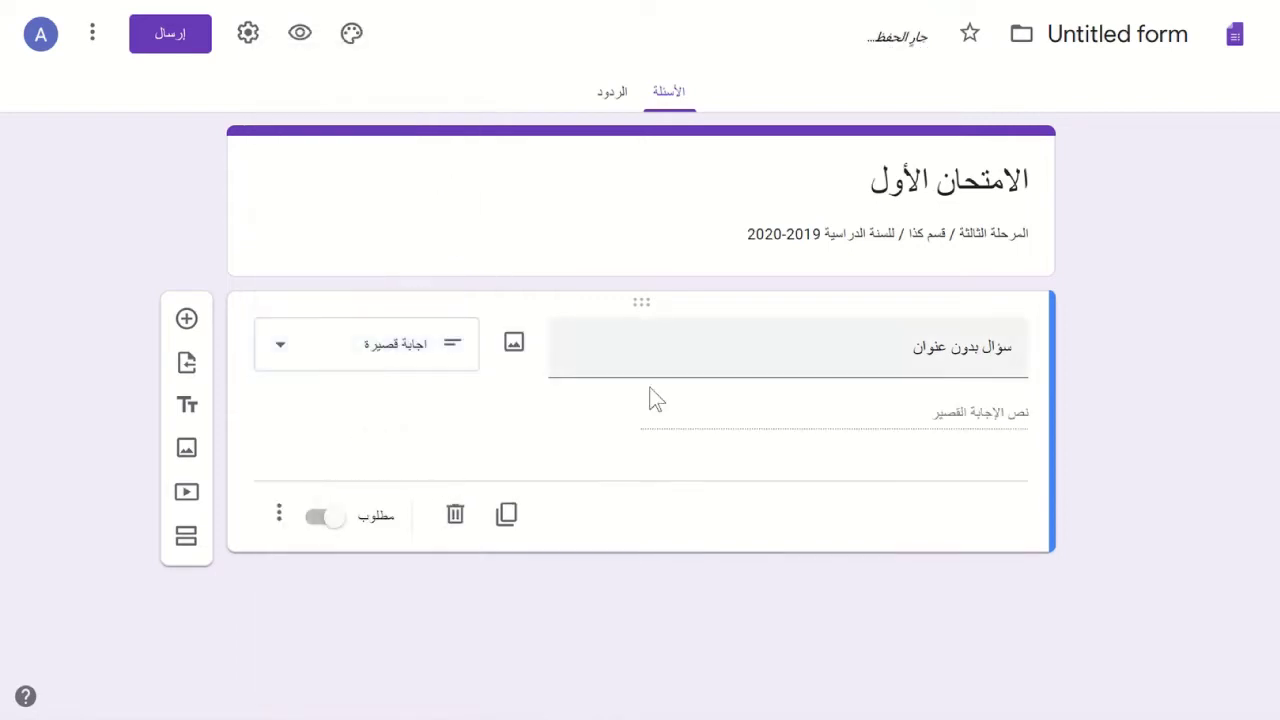
pyautogui.click(759, 367)
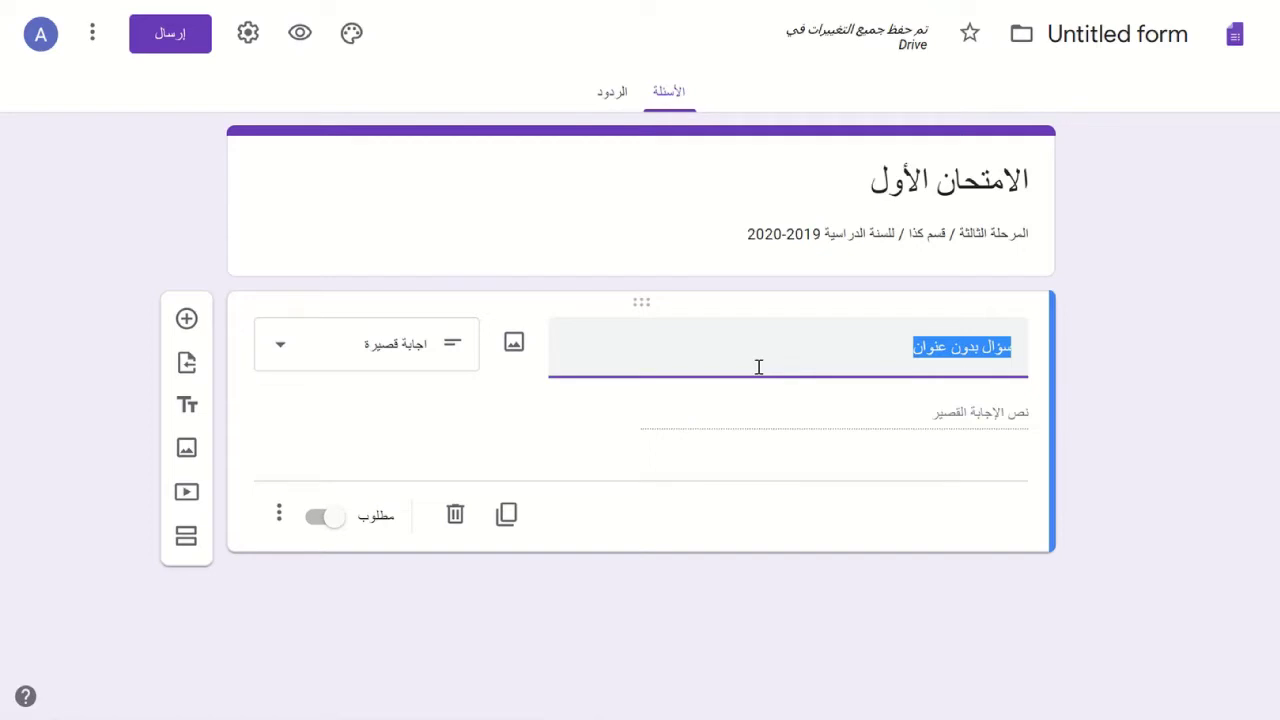
pyautogui.write('اكتب')
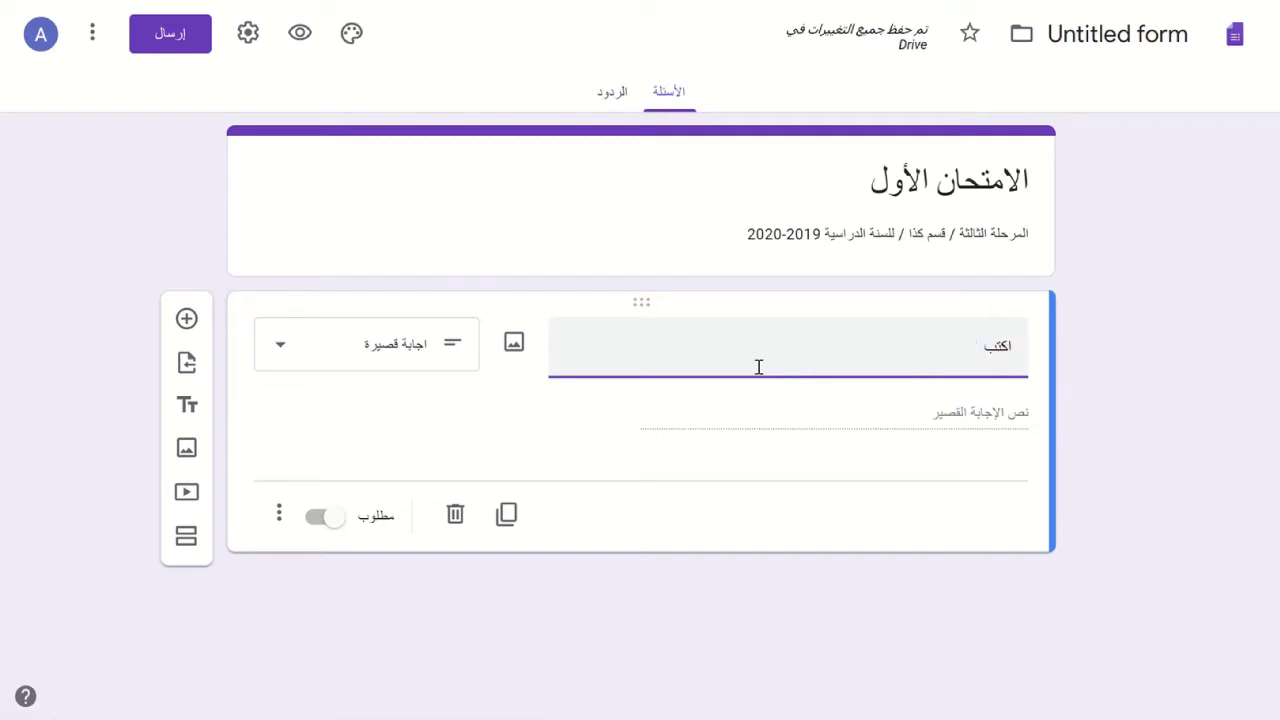
pyautogui.write(' اسمك الثلاثي باللغة')
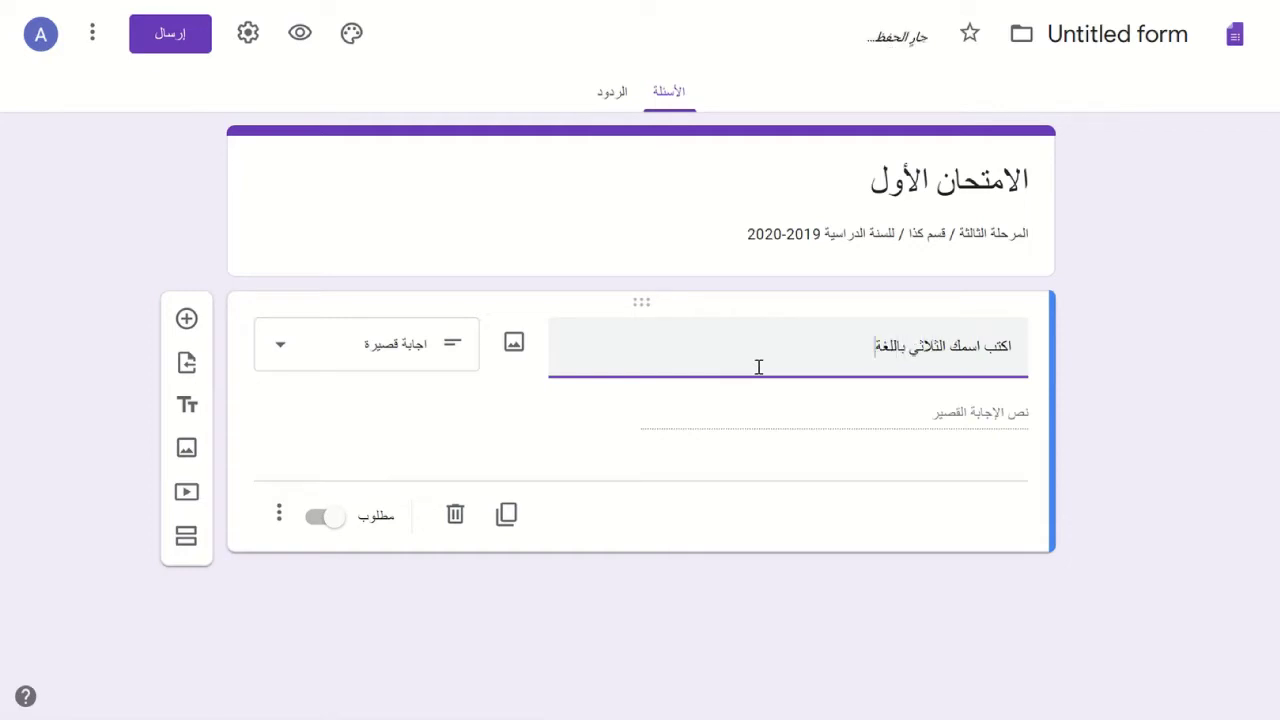
pyautogui.write(' العربية')
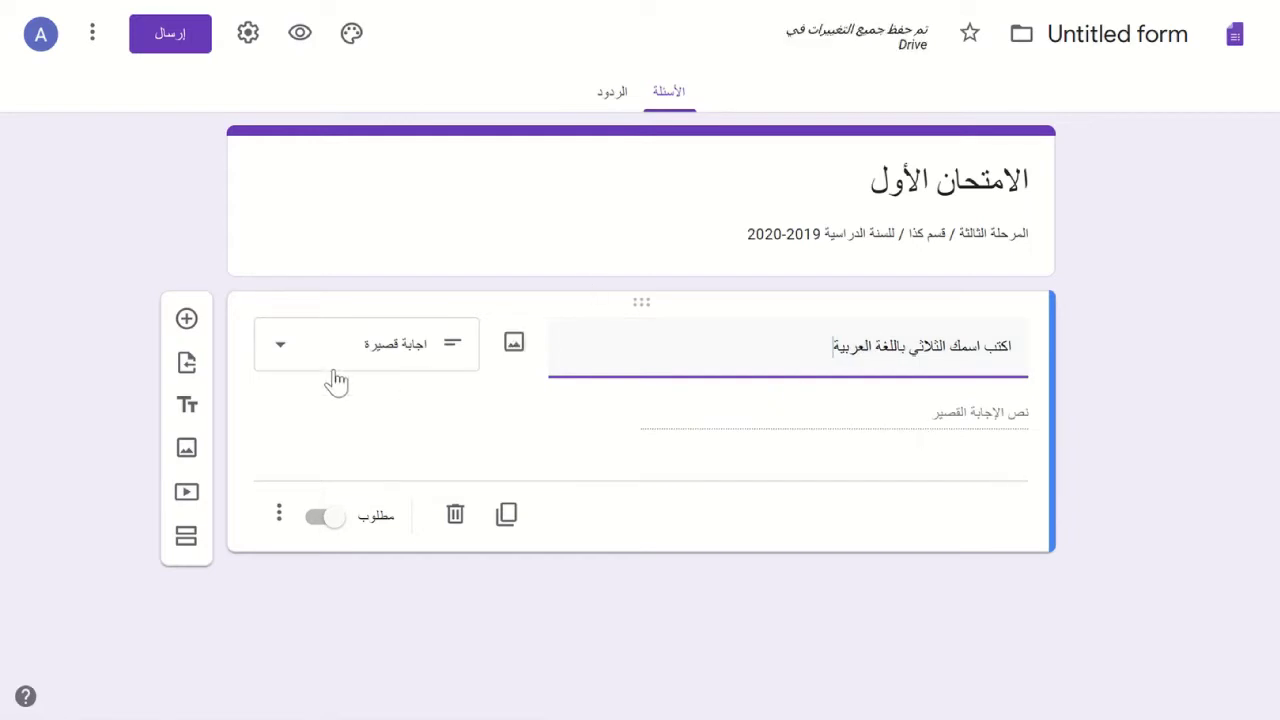
pyautogui.click(298, 378)
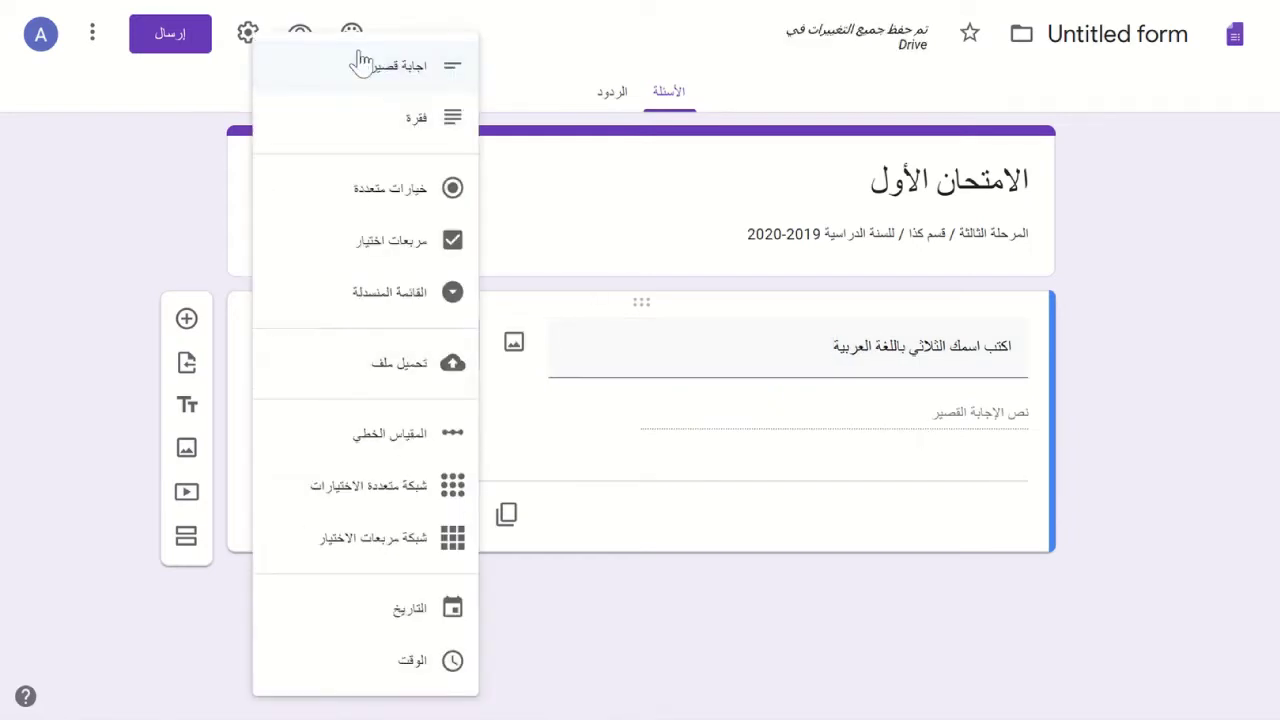
pyautogui.click(660, 198)
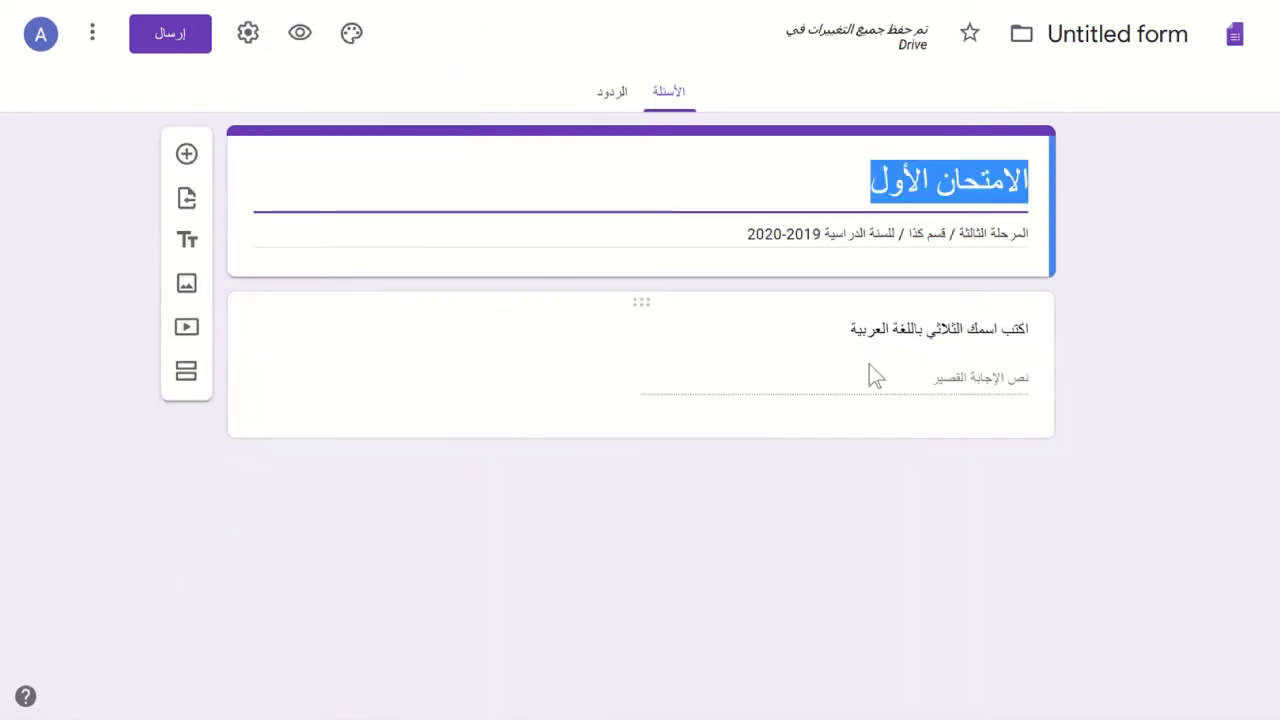
# - Turn on a description line under the name question
pyautogui.doubleClick(869, 364)
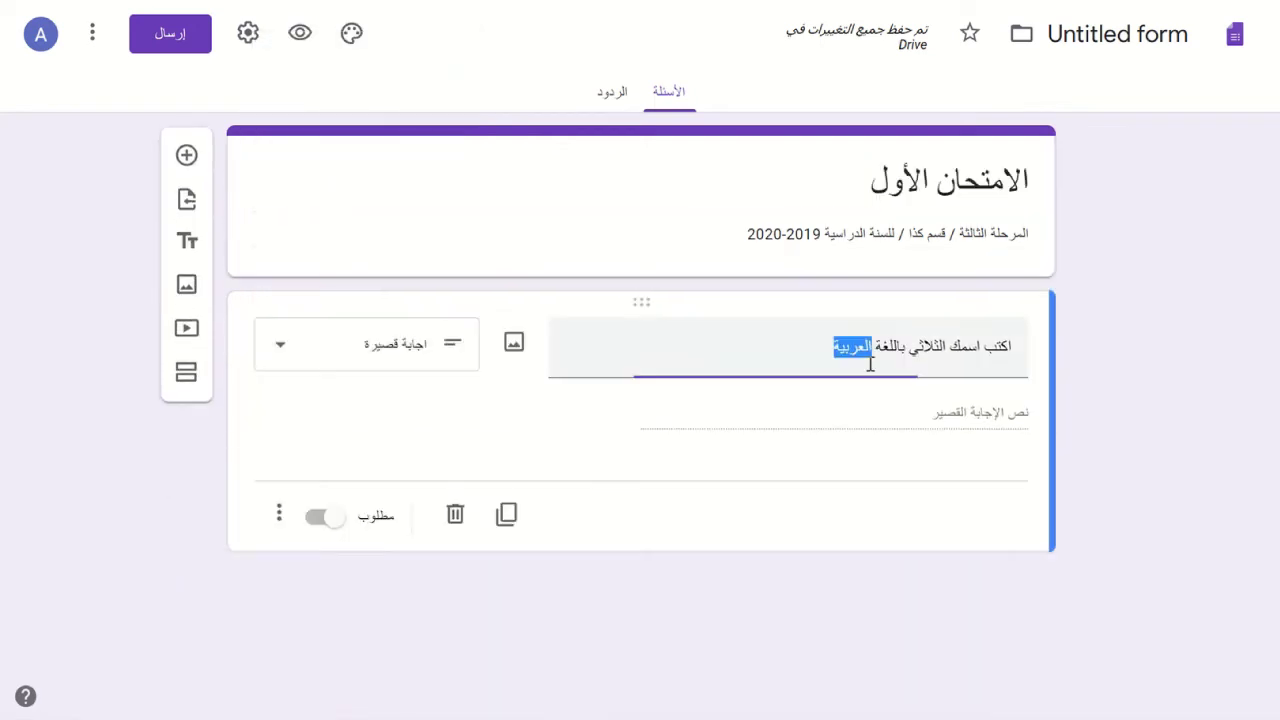
pyautogui.click(279, 514)
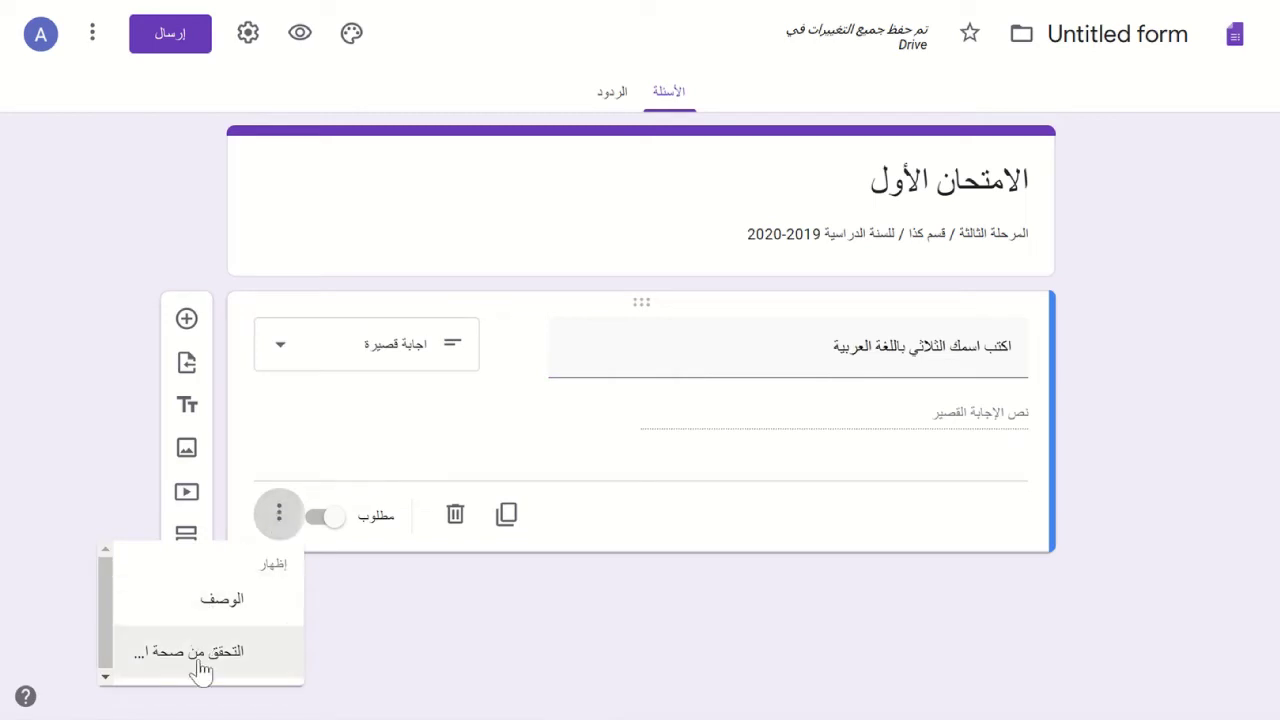
pyautogui.click(395, 475)
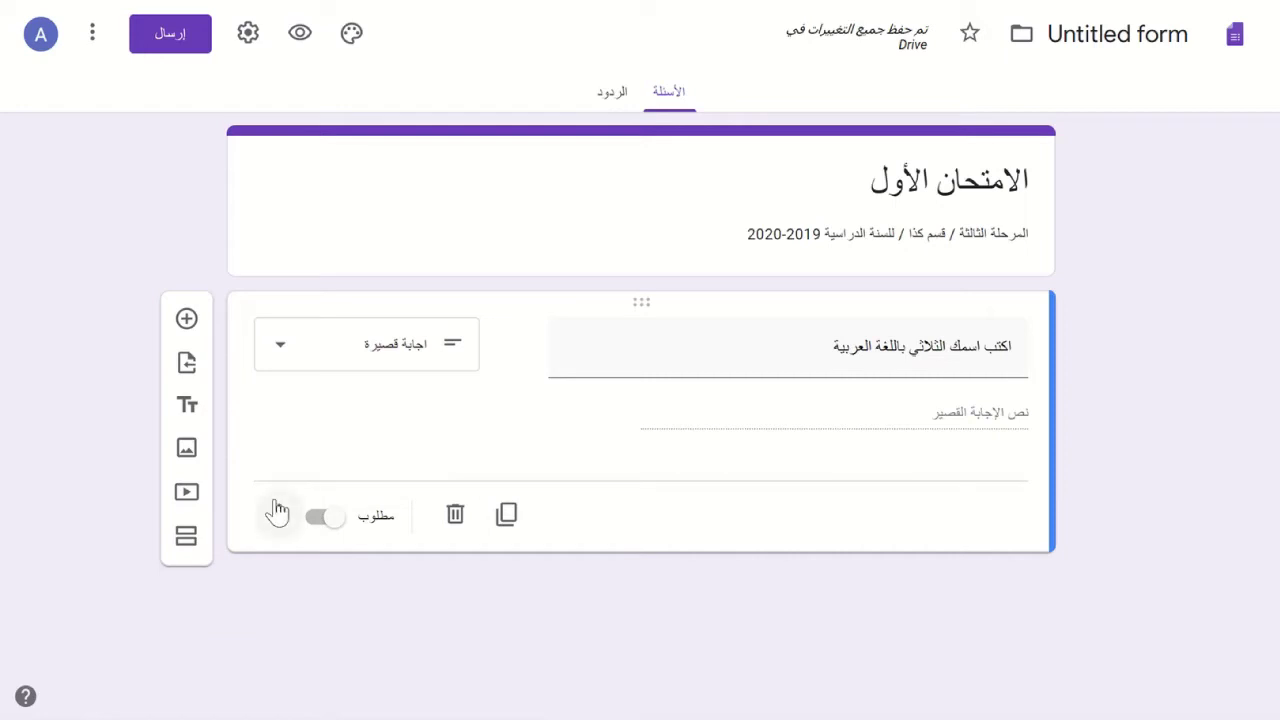
pyautogui.click(278, 512)
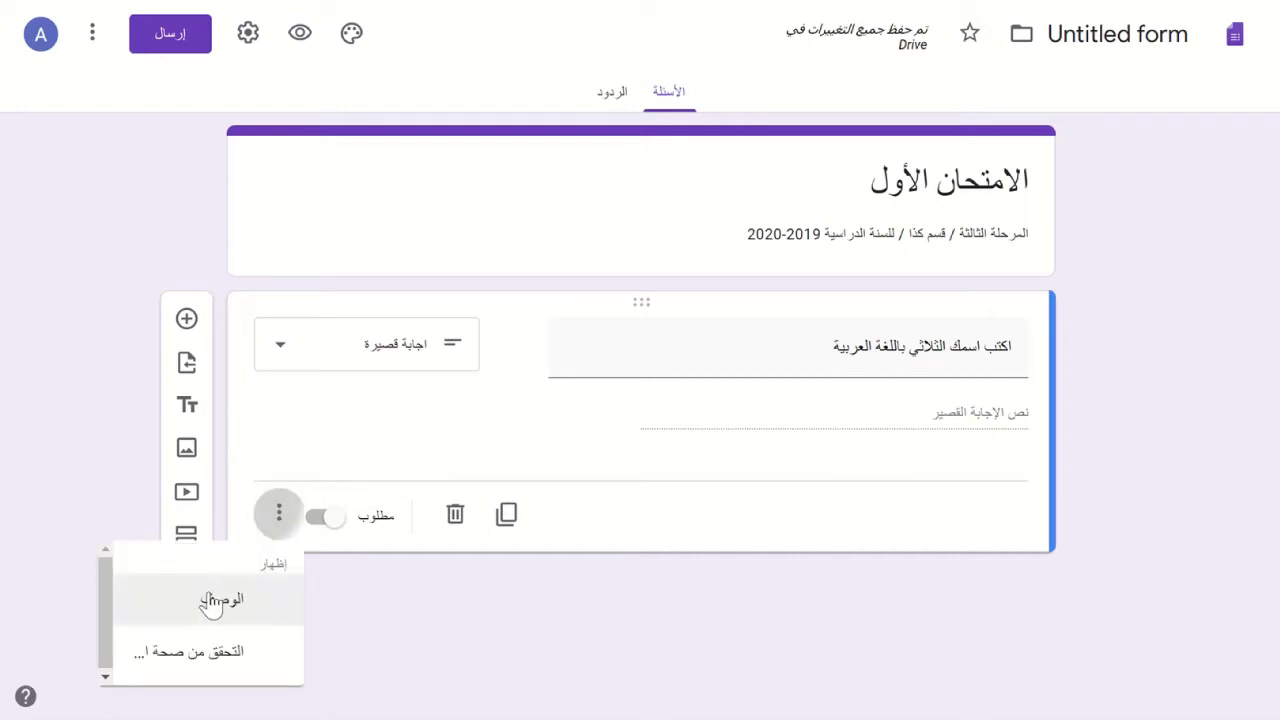
pyautogui.click(208, 600)
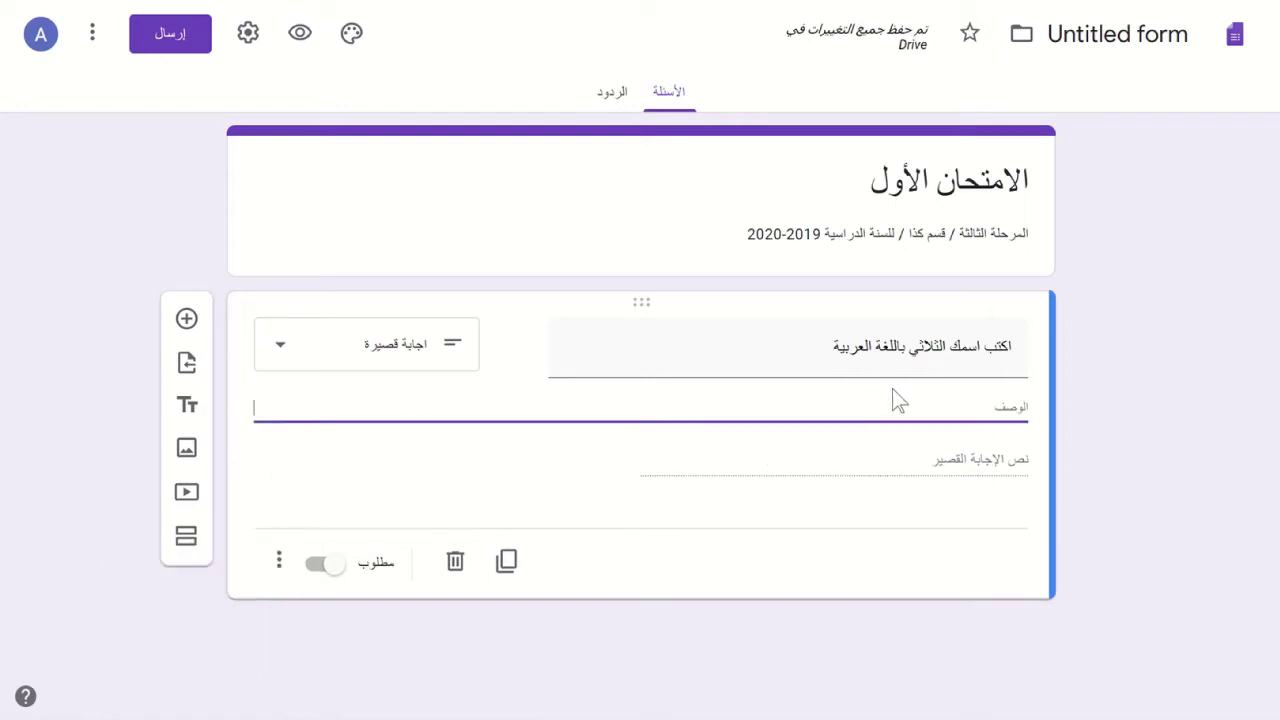
# - Shorten the question title to 'اكتب اسمك الثلاثي' by deleting 'باللغة العربية'
pyautogui.click(801, 348)
pyautogui.click(801, 348)
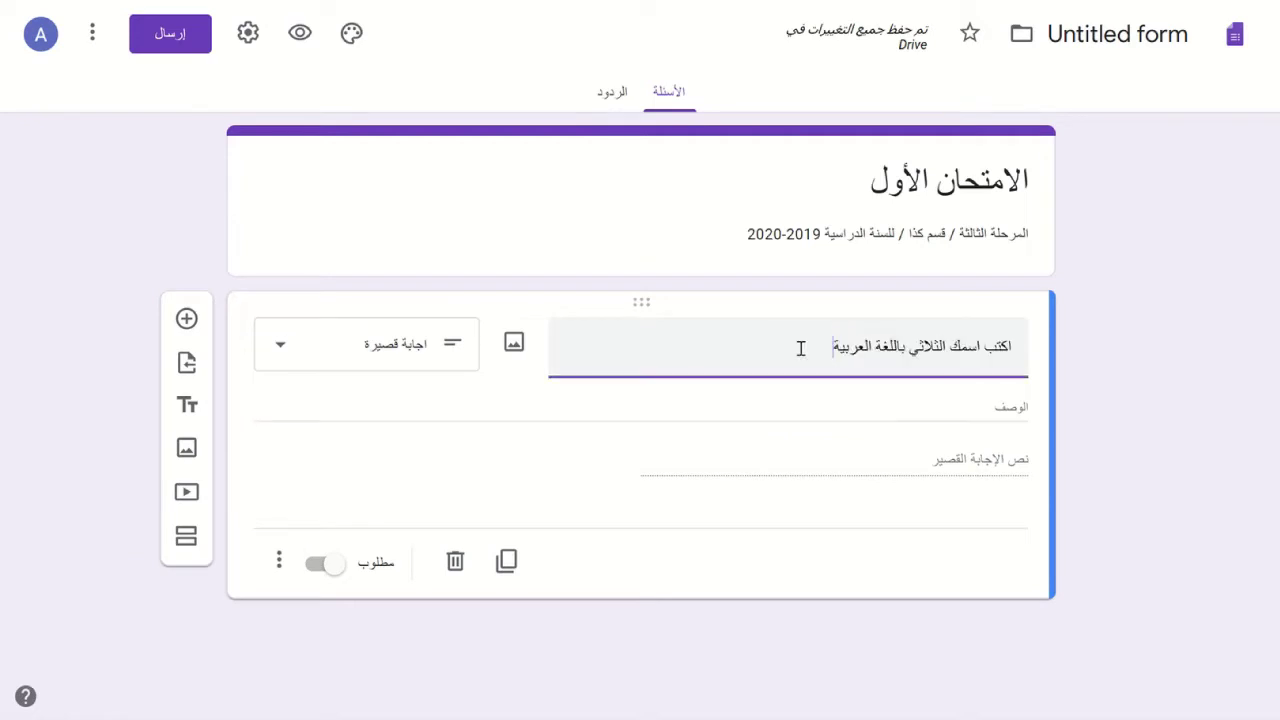
pyautogui.hotkey('shift', 'Right')
pyautogui.hotkey('shift', 'Right')
pyautogui.hotkey('shift', 'Right')
pyautogui.hotkey('shift', 'Right')
pyautogui.hotkey('shift', 'Right')
pyautogui.hotkey('shift', 'Right')
pyautogui.hotkey('shift', 'Right')
pyautogui.hotkey('shift', 'Right')
pyautogui.hotkey('shift', 'Right')
pyautogui.hotkey('shift', 'Right')
pyautogui.hotkey('shift', 'Right')
pyautogui.hotkey('shift', 'Right')
pyautogui.hotkey('shift', 'Right')
pyautogui.hotkey('shift', 'Right')
pyautogui.hotkey('shift', 'Left')
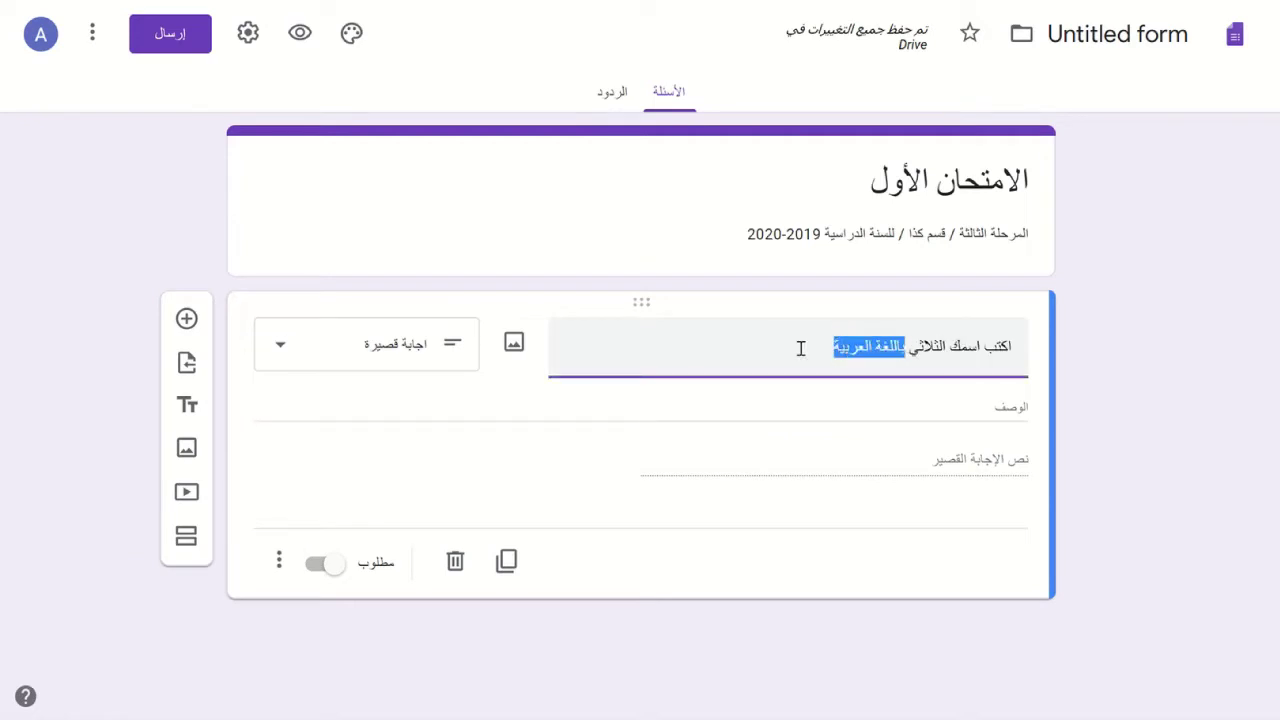
pyautogui.hotkey('shift', 'Right')
pyautogui.hotkey('shift', 'Right')
pyautogui.hotkey('shift', 'Right')
pyautogui.hotkey('shift', 'Right')
pyautogui.hotkey('shift', 'Right')
pyautogui.hotkey('shift', 'Right')
pyautogui.hotkey('shift', 'Right')
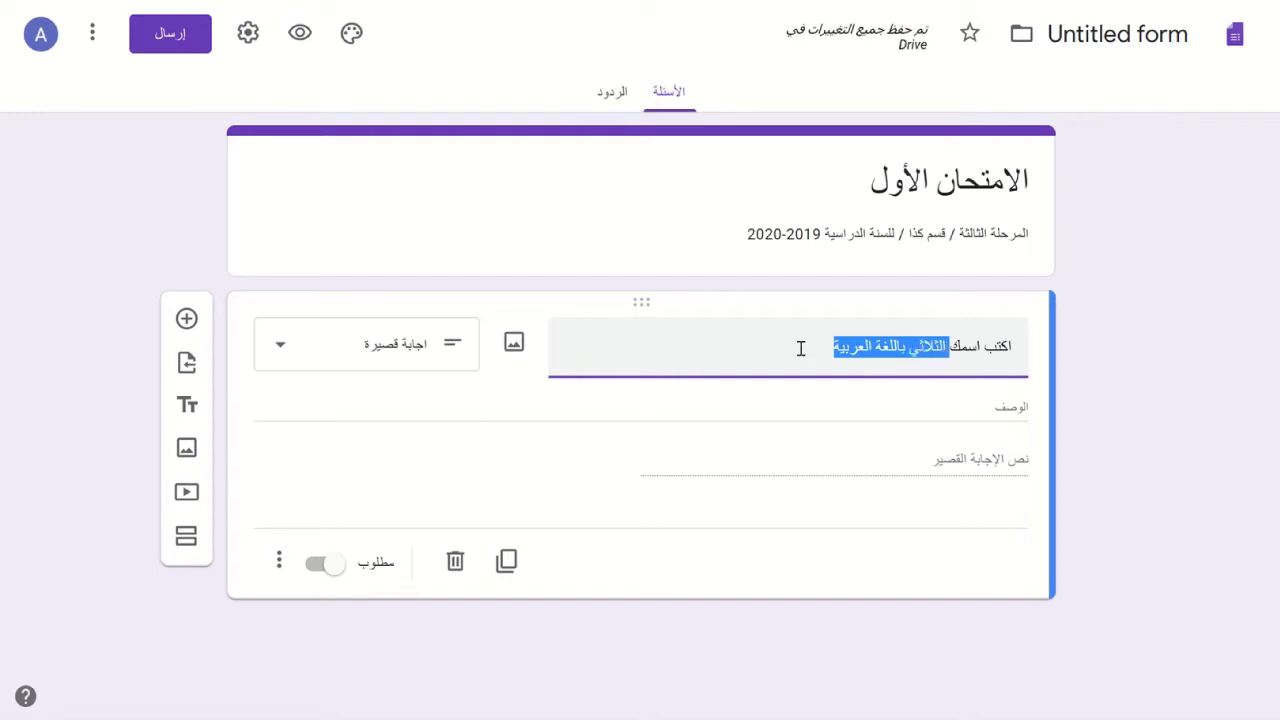
pyautogui.hotkey('shift', 'Left')
pyautogui.hotkey('shift', 'Left')
pyautogui.hotkey('shift', 'Left')
pyautogui.hotkey('shift', 'Left')
pyautogui.hotkey('shift', 'Left')
pyautogui.hotkey('shift', 'Left')
pyautogui.hotkey('shift', 'Left')
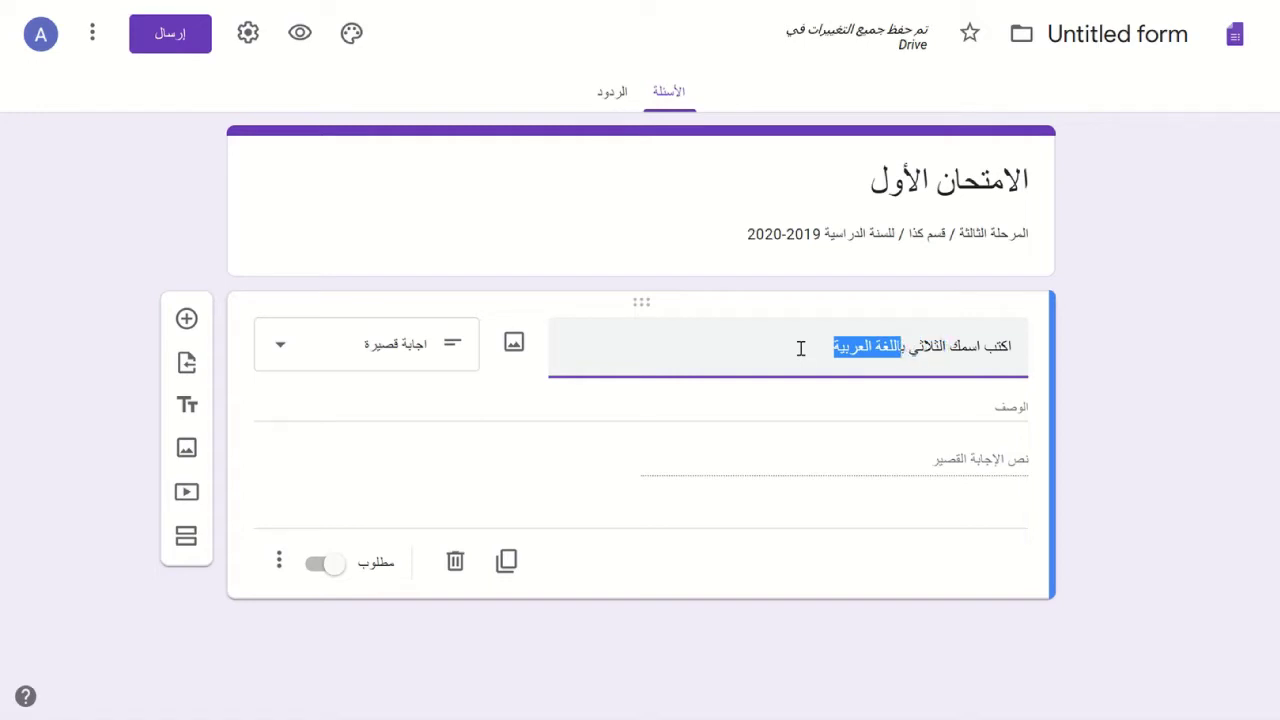
pyautogui.press('BackSpace')
# - Write the note 'يجب أن يكون الاسم باللغة العربية' in the question description
pyautogui.click(980, 411)
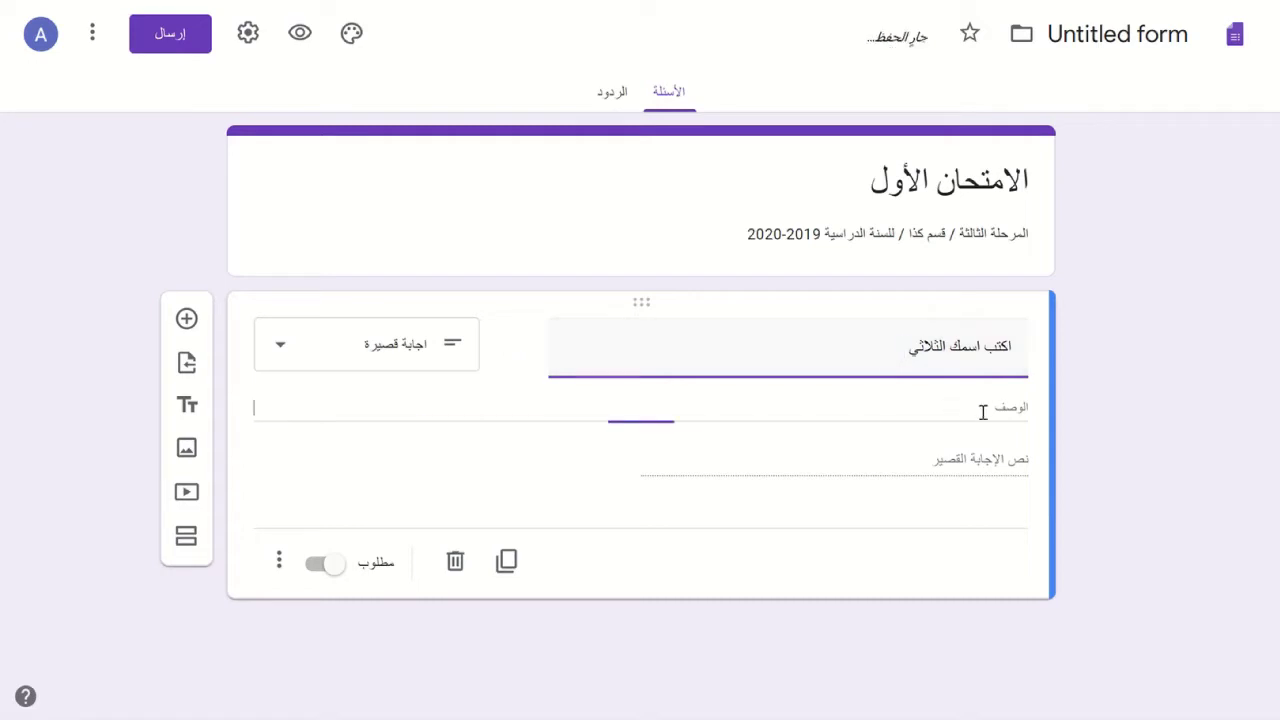
pyautogui.write('يجب')
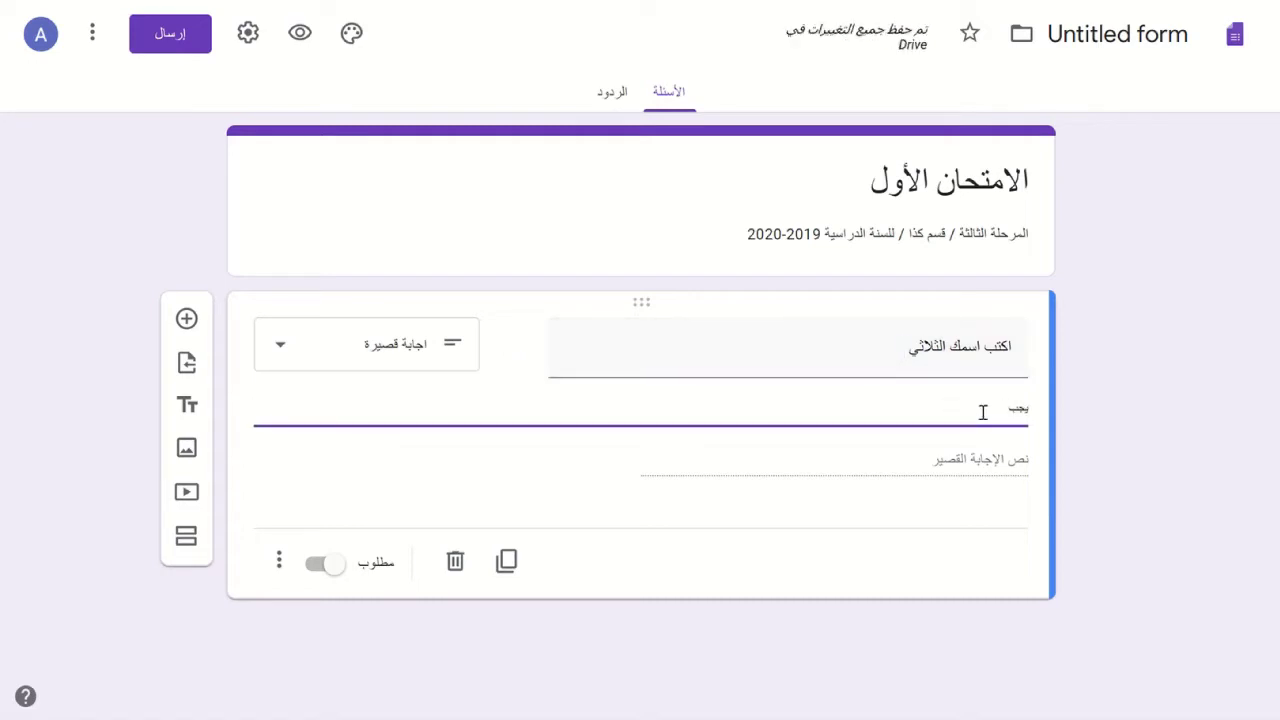
pyautogui.write(' أن يكون الاسم باللغة العربية')
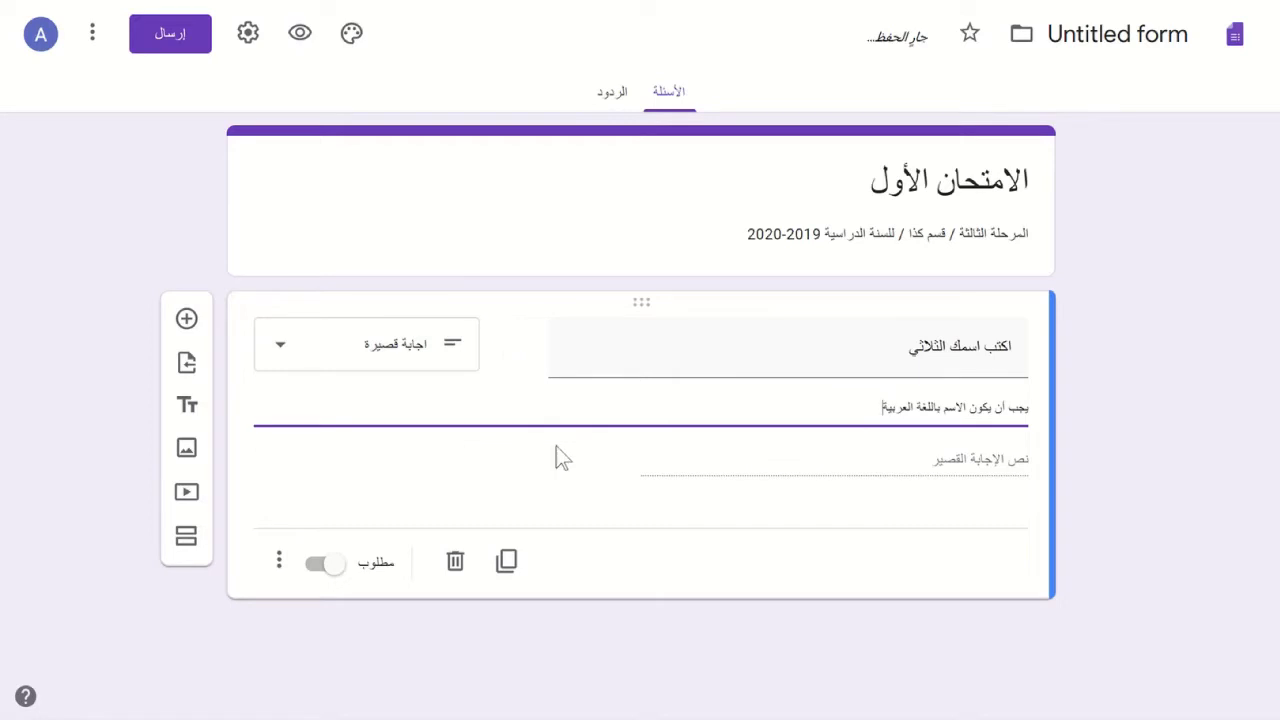
pyautogui.click(276, 572)
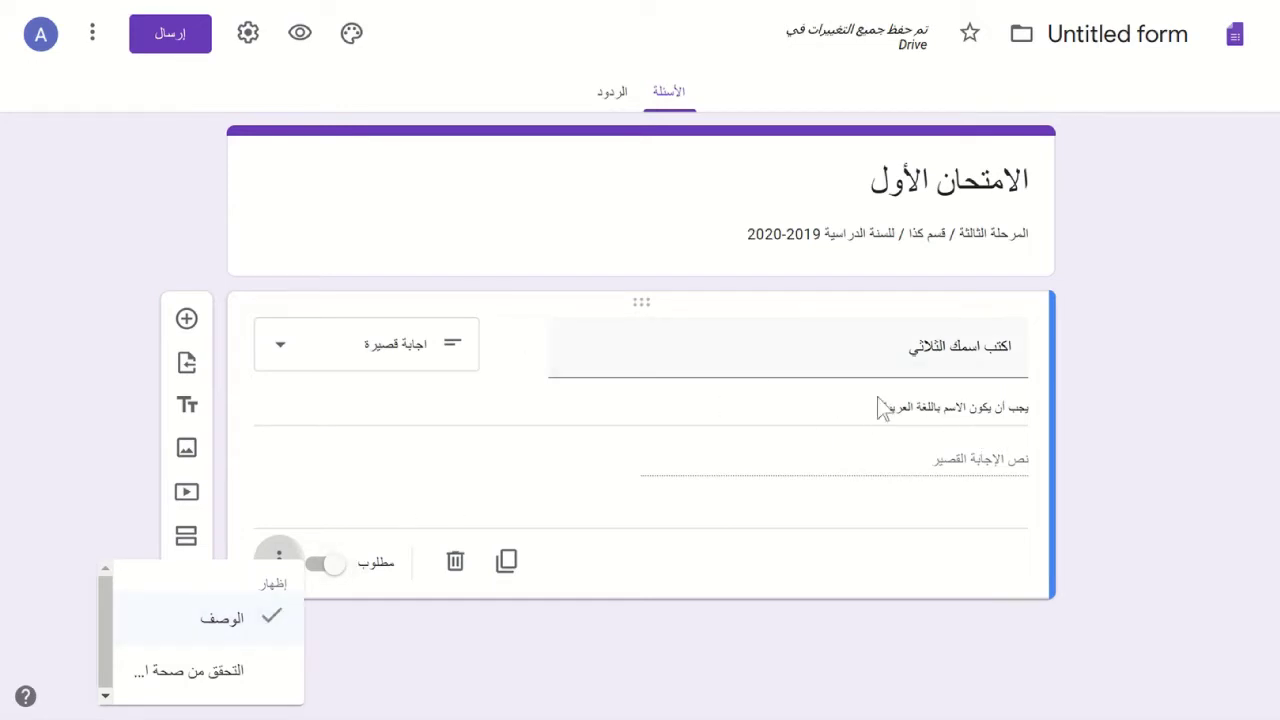
# - Add response validation to the name question using the Regular expression type
pyautogui.click(200, 671)
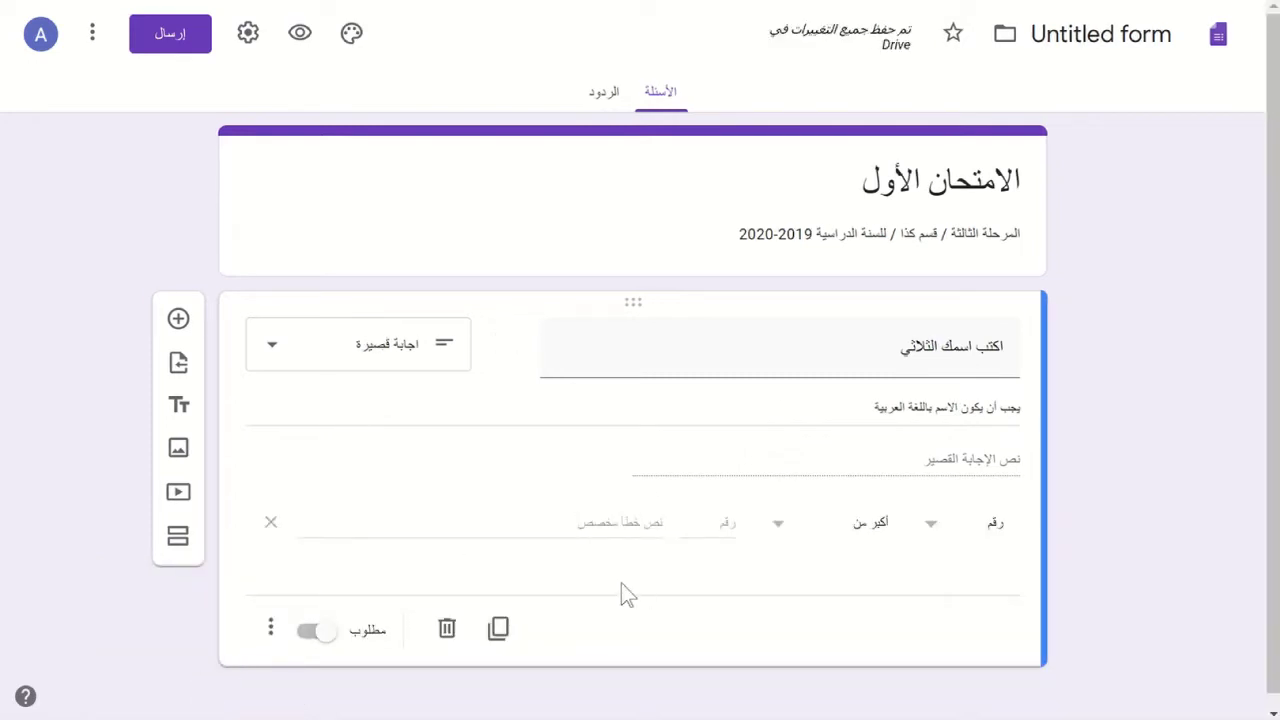
pyautogui.click(933, 541)
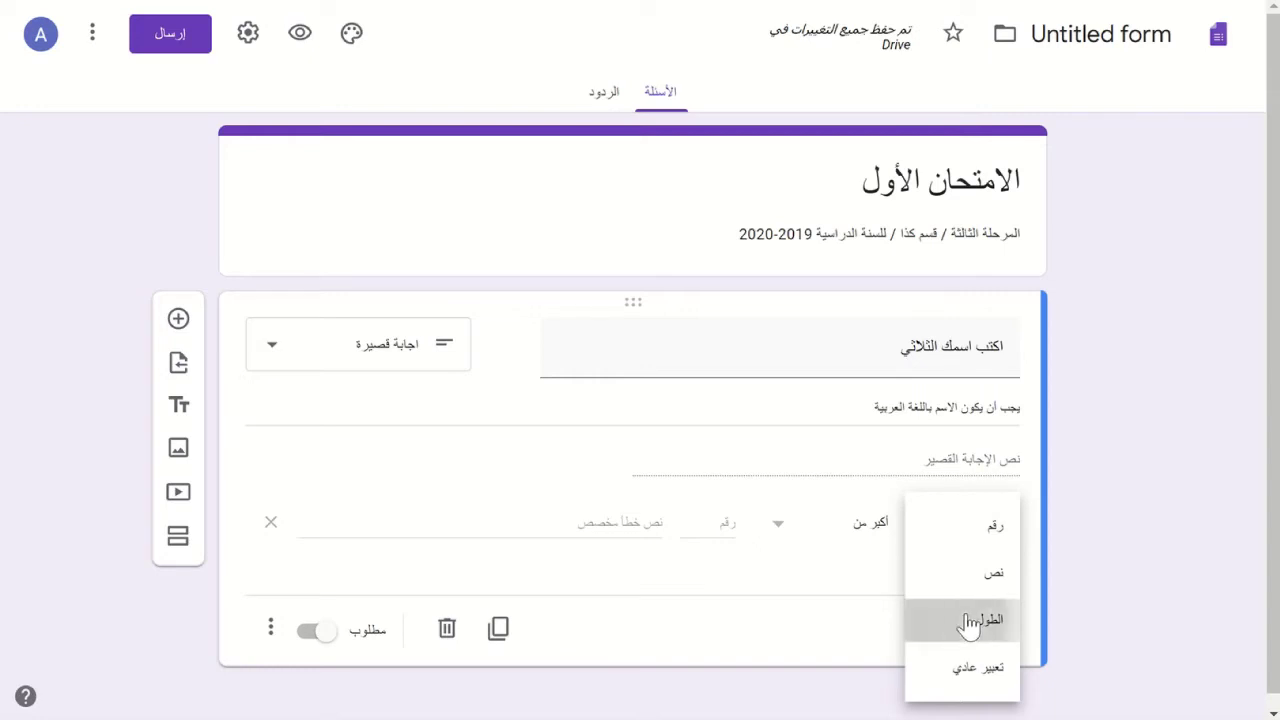
pyautogui.click(968, 622)
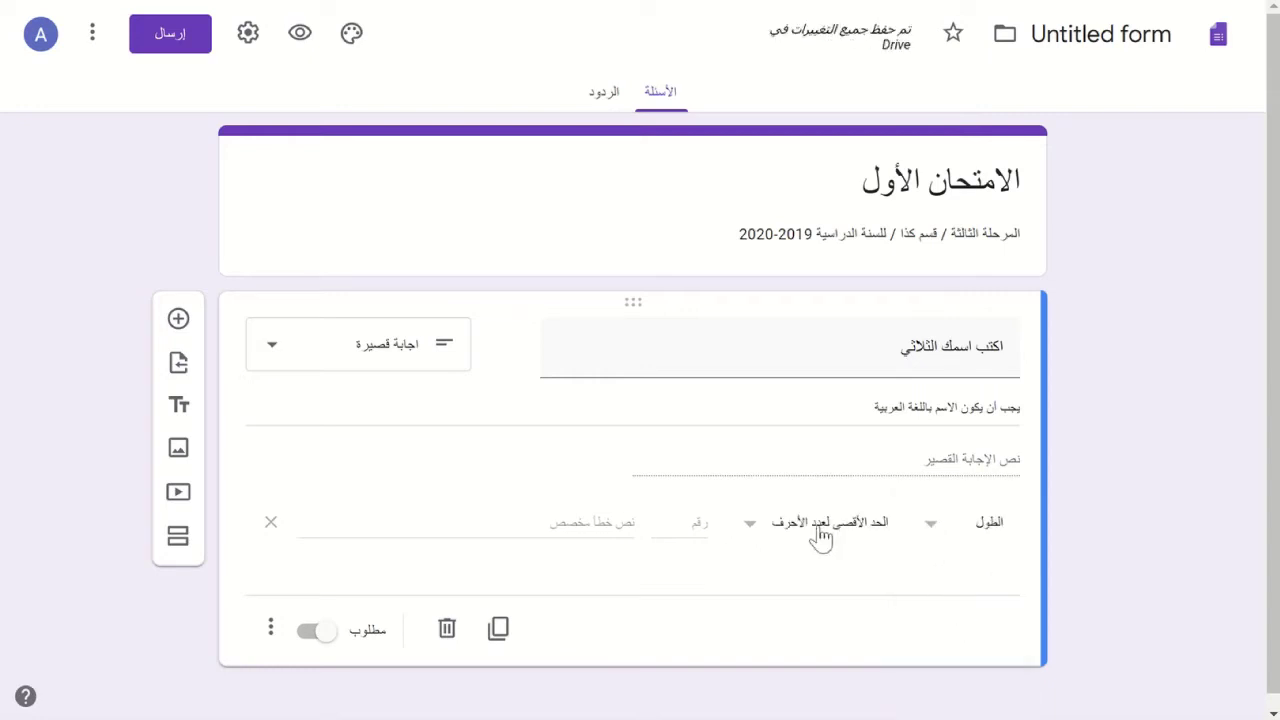
pyautogui.click(750, 530)
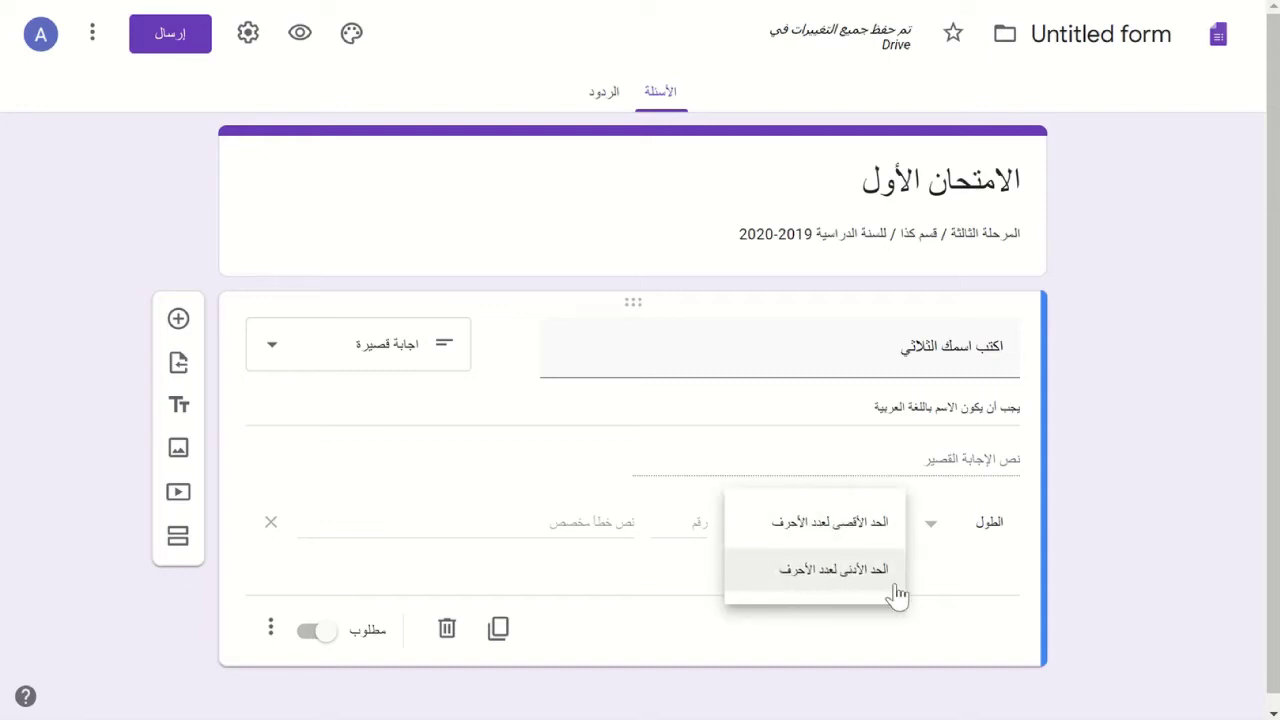
pyautogui.click(931, 541)
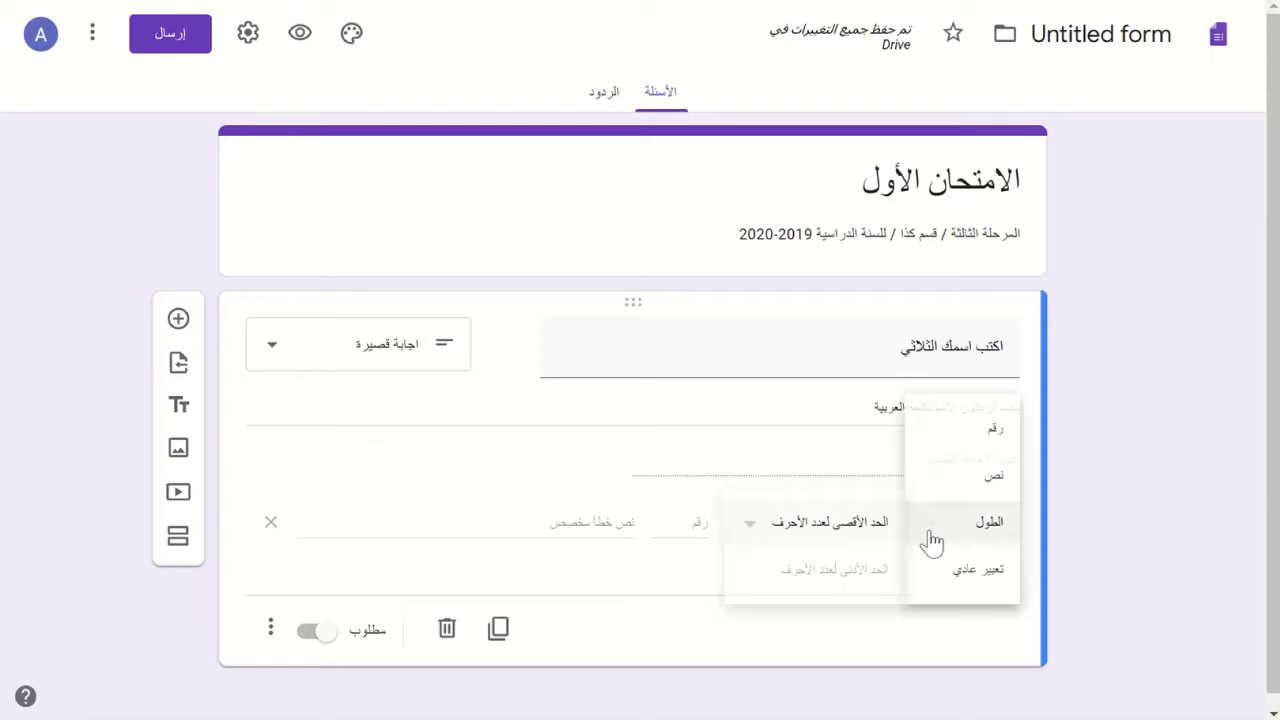
pyautogui.click(950, 572)
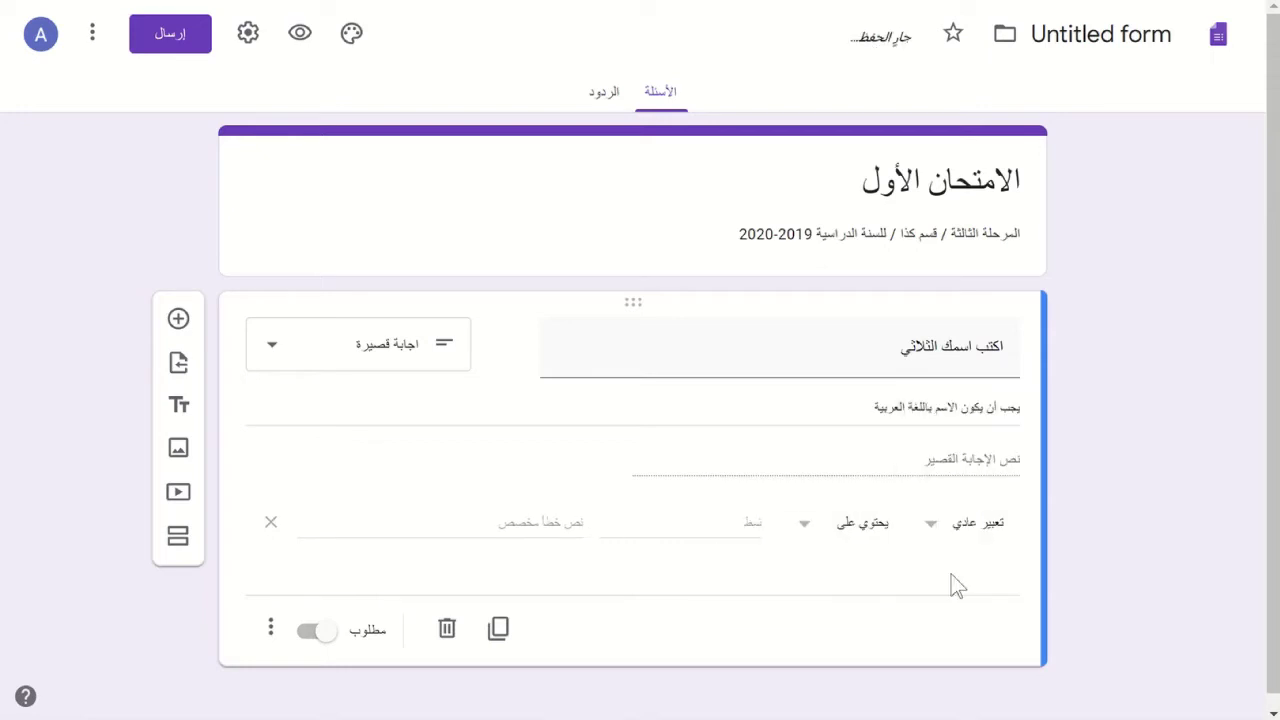
pyautogui.click(728, 521)
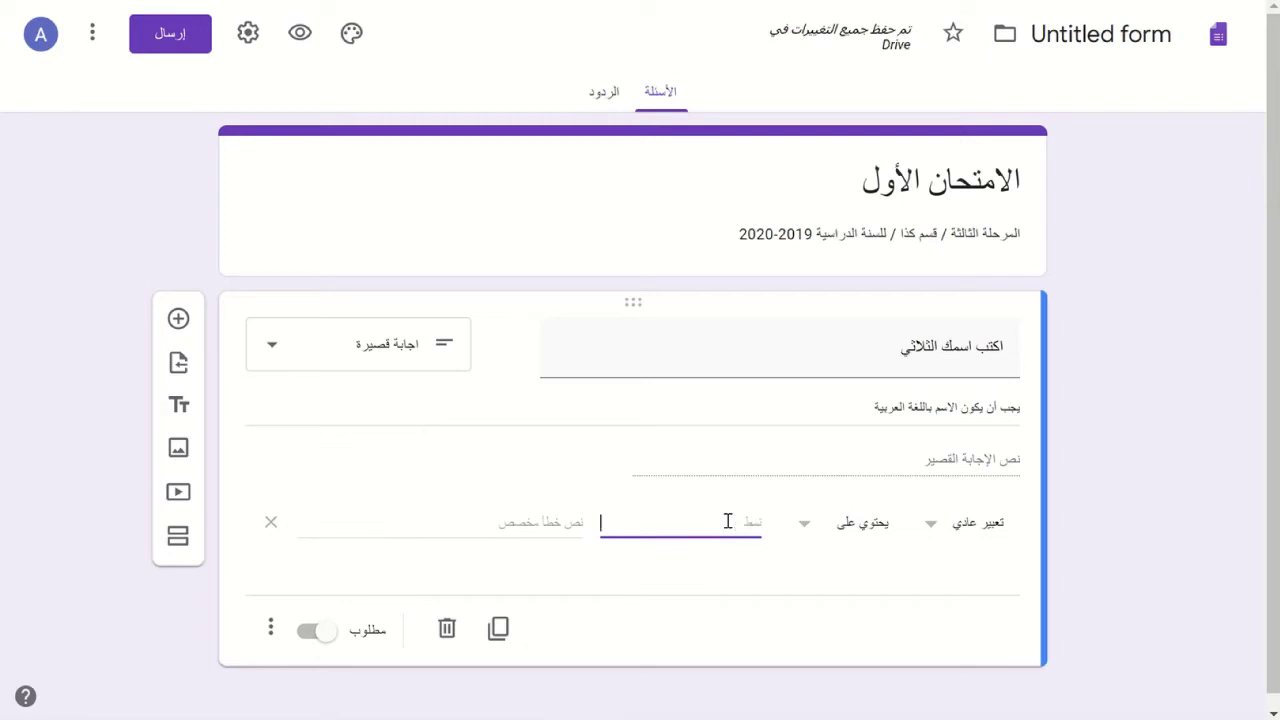
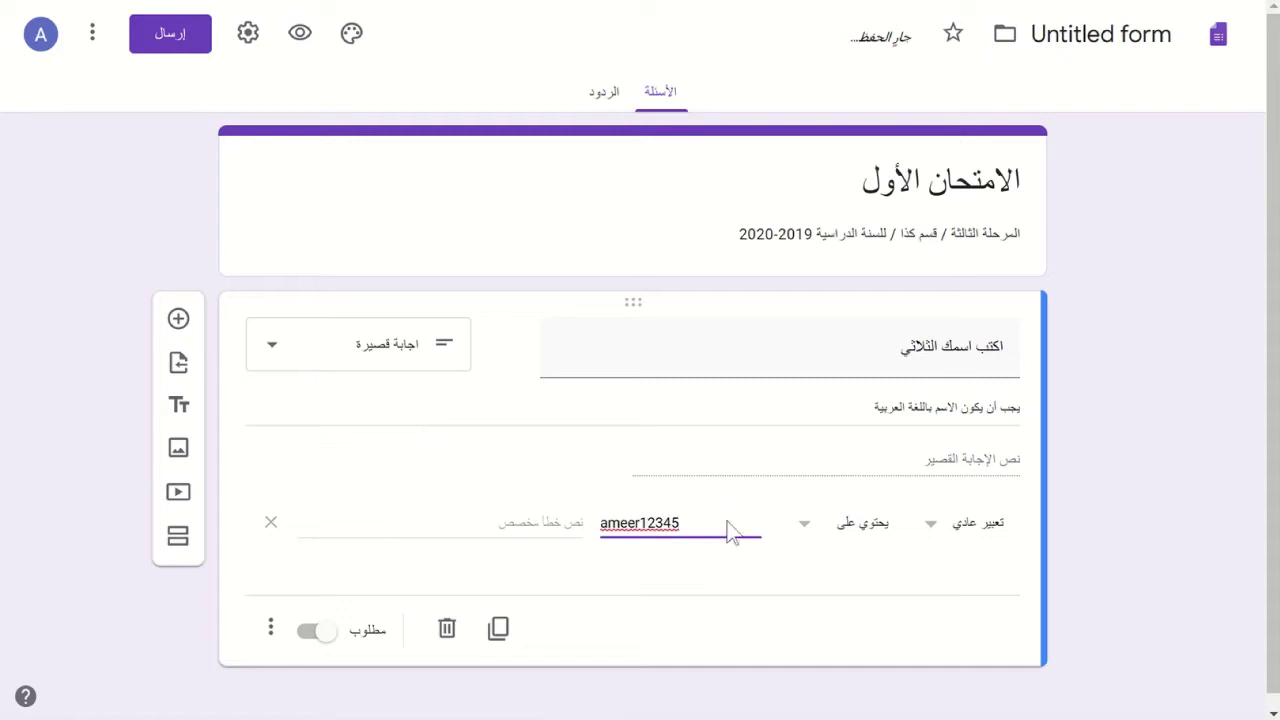
pyautogui.click(815, 540)
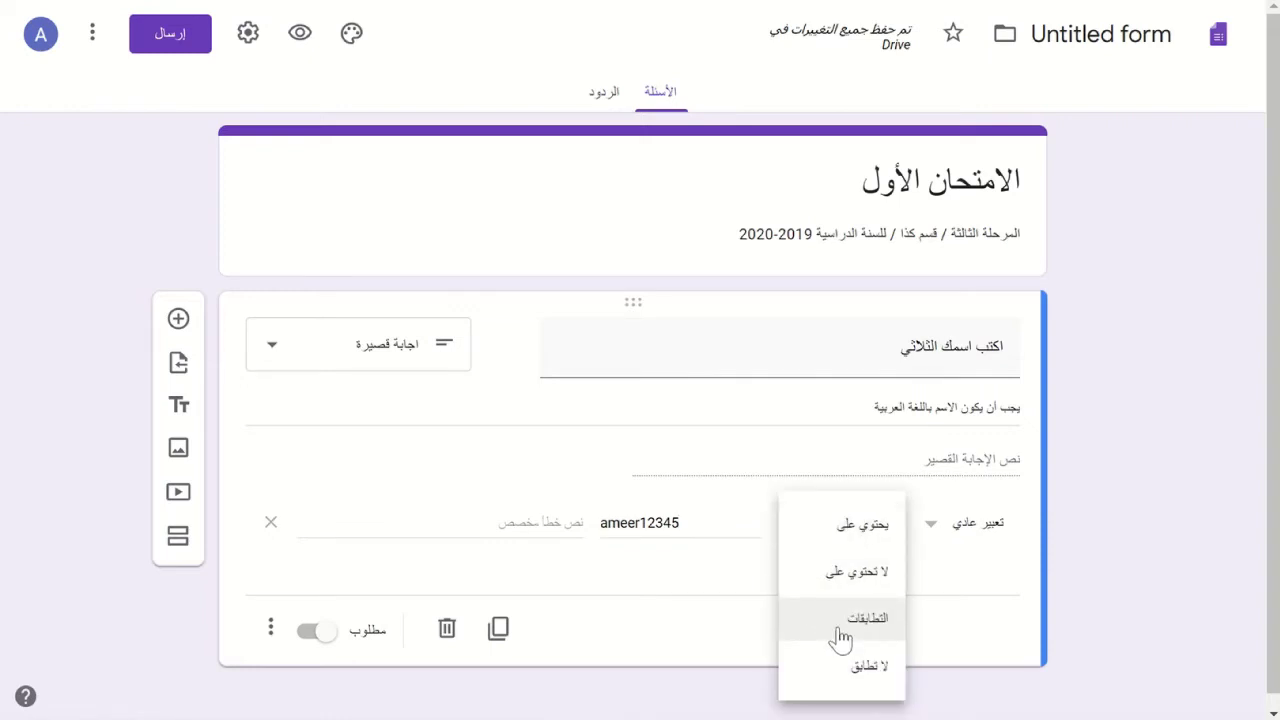
pyautogui.click(840, 637)
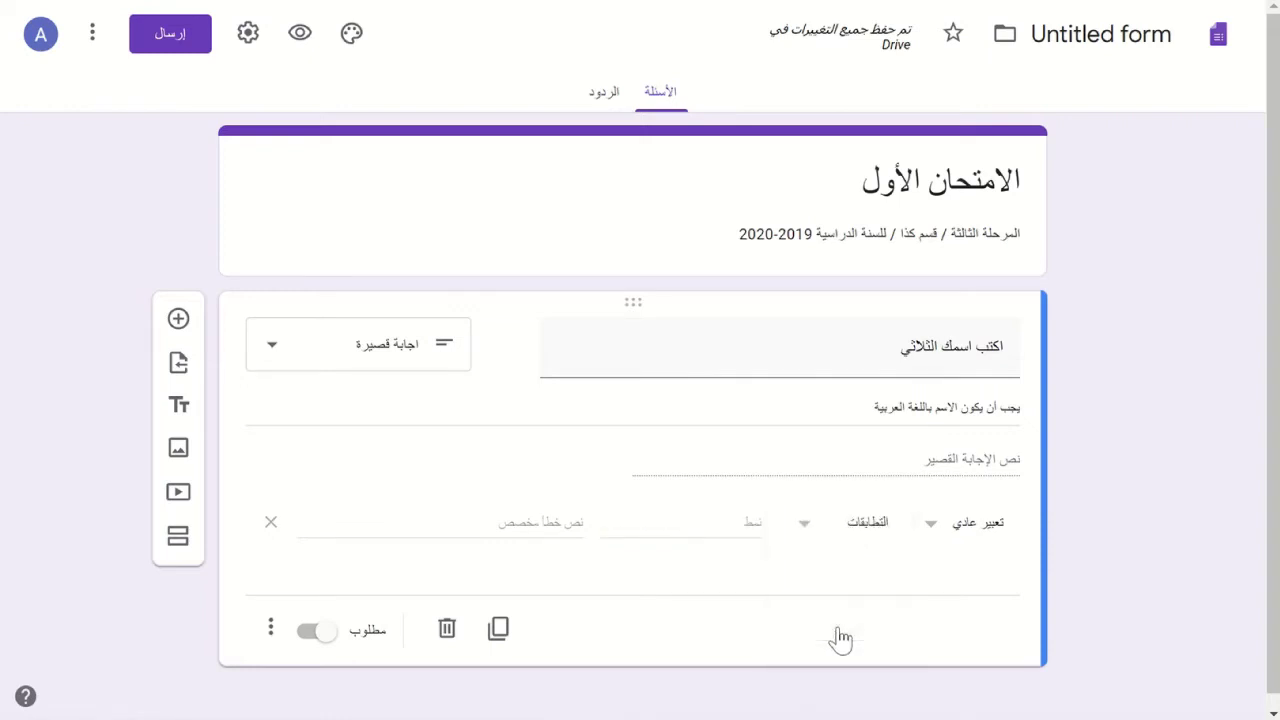
pyautogui.click(686, 530)
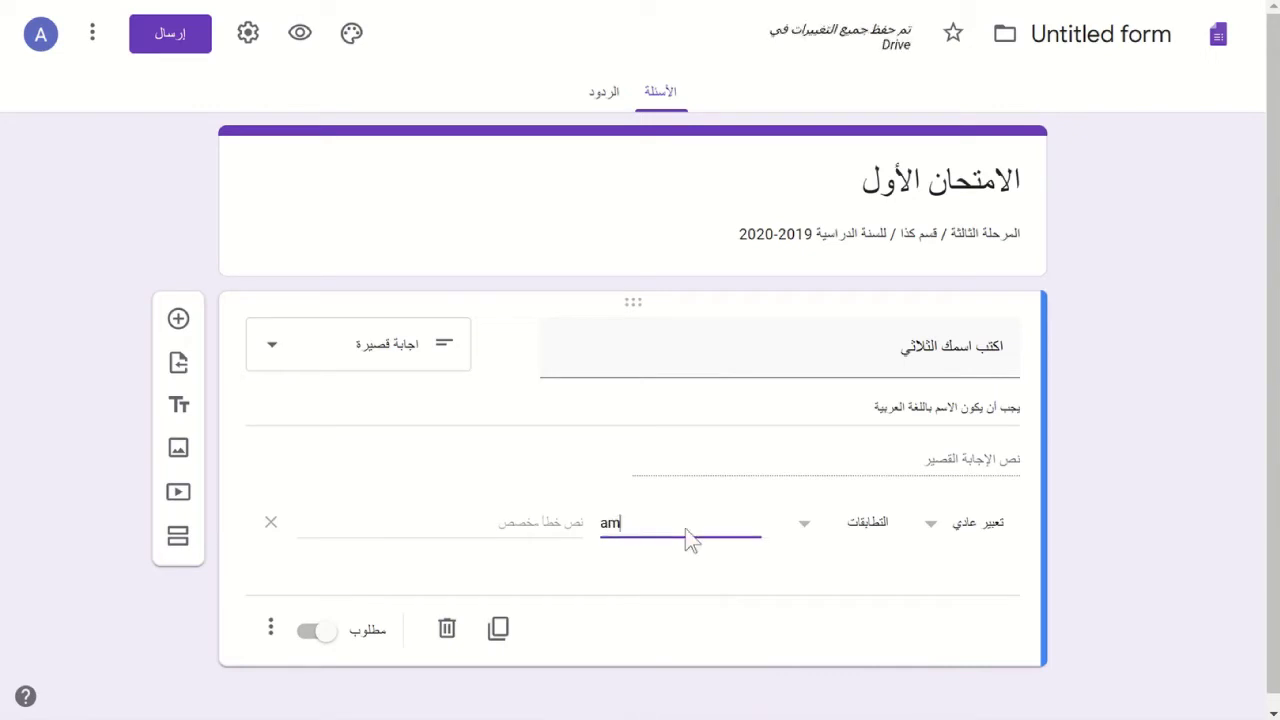
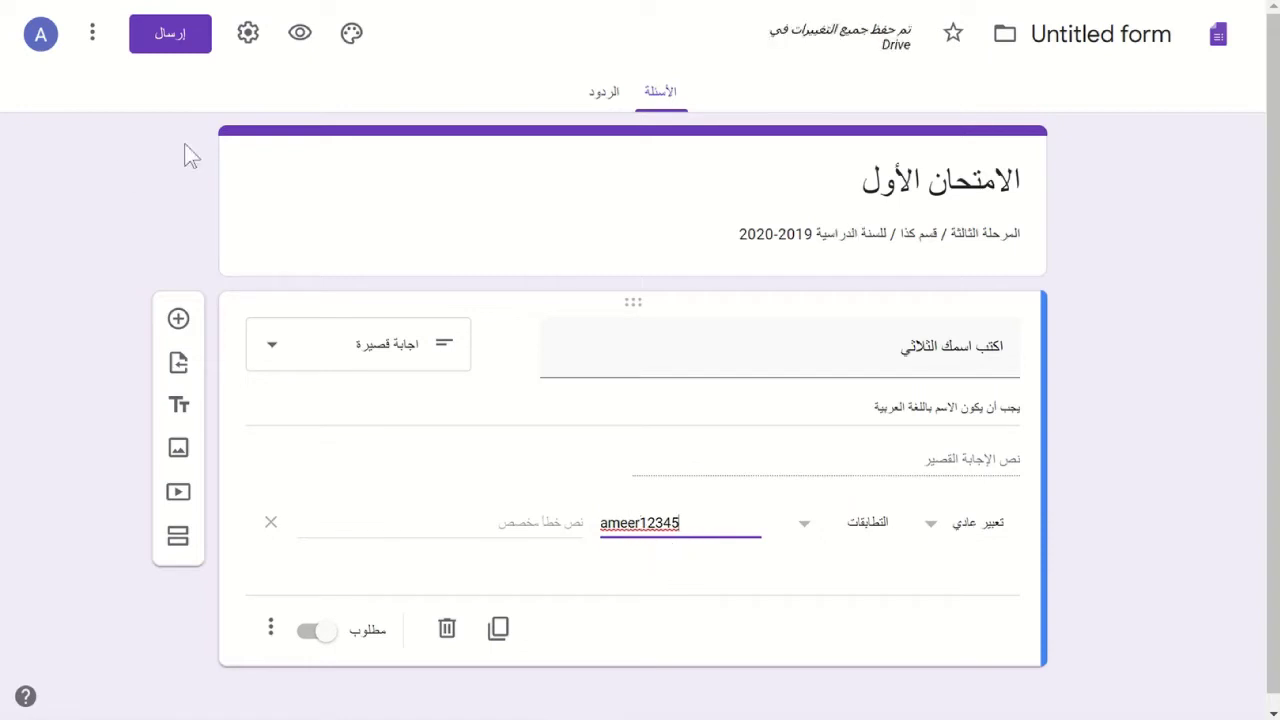
pyautogui.click(298, 36)
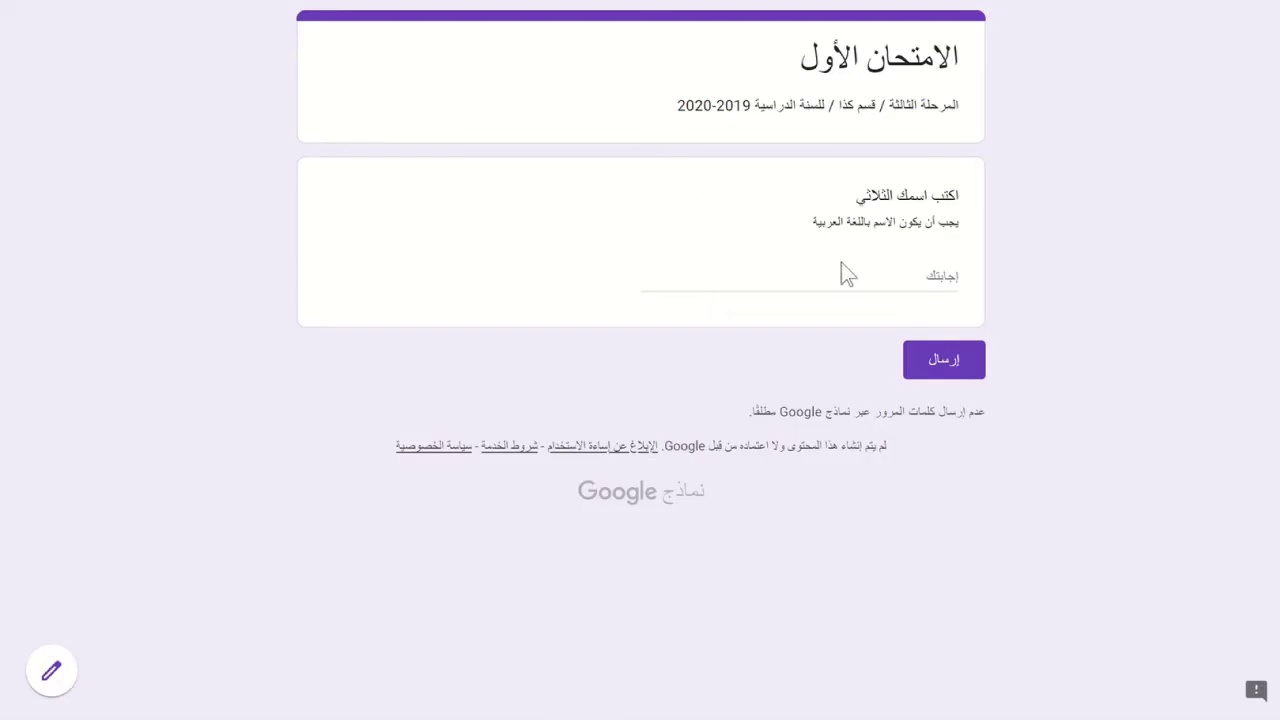
# - Click into the name question's answer box in the preview
pyautogui.click(840, 273)
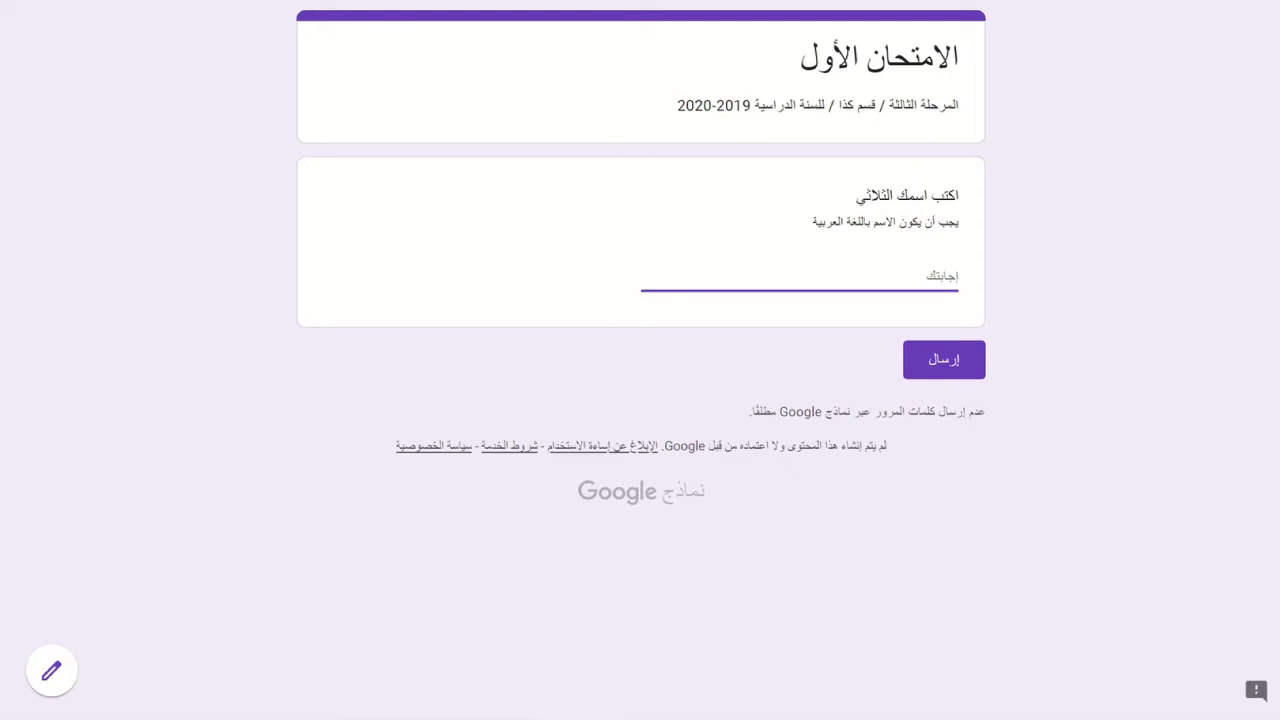
# - Back in the editor, retitle the question to 'كلمة المرور'
pyautogui.hotkey('ctrl', 'w')
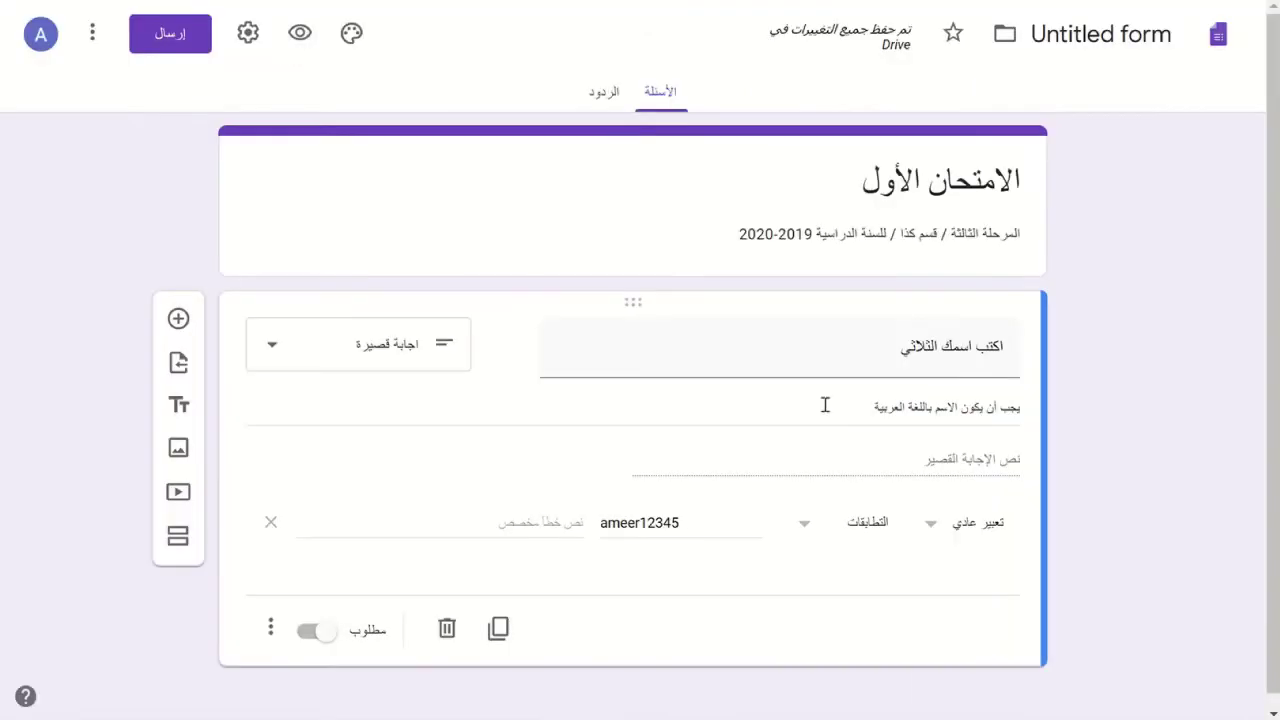
pyautogui.click(866, 357)
pyautogui.write(';glm')
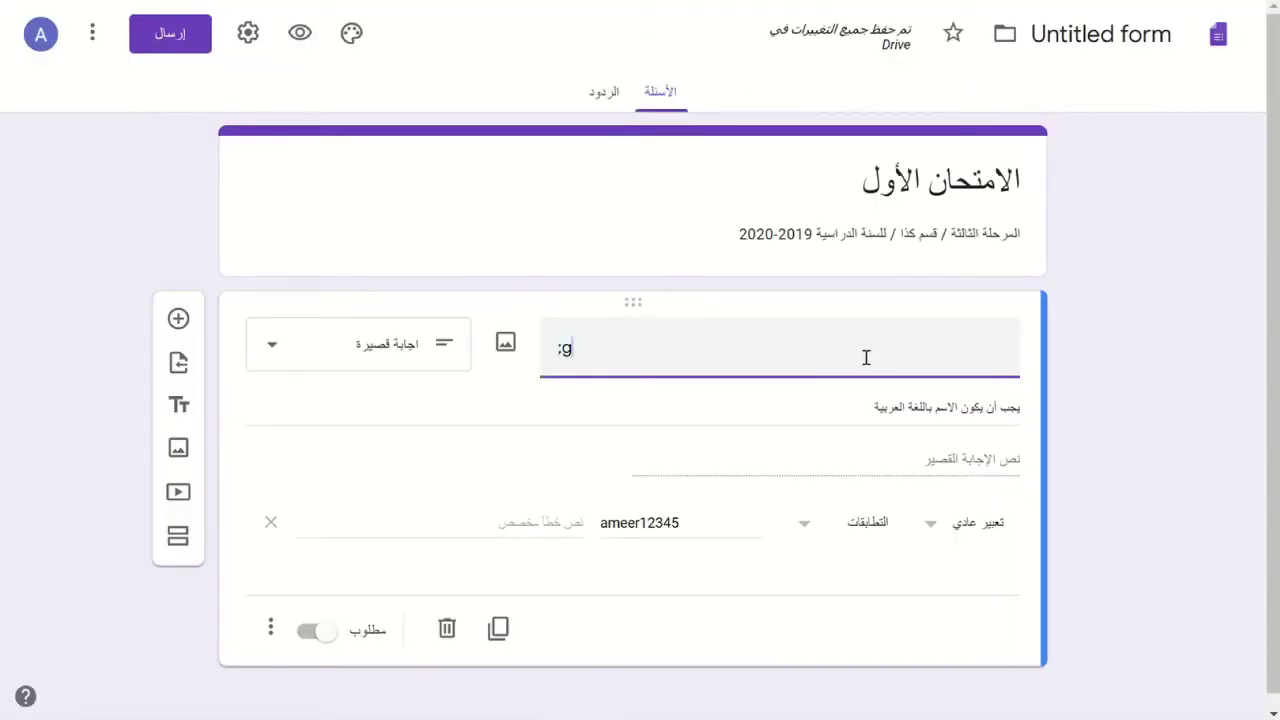
pyautogui.press('BackSpace')
pyautogui.press('BackSpace')
pyautogui.press('BackSpace')
pyautogui.press('BackSpace')
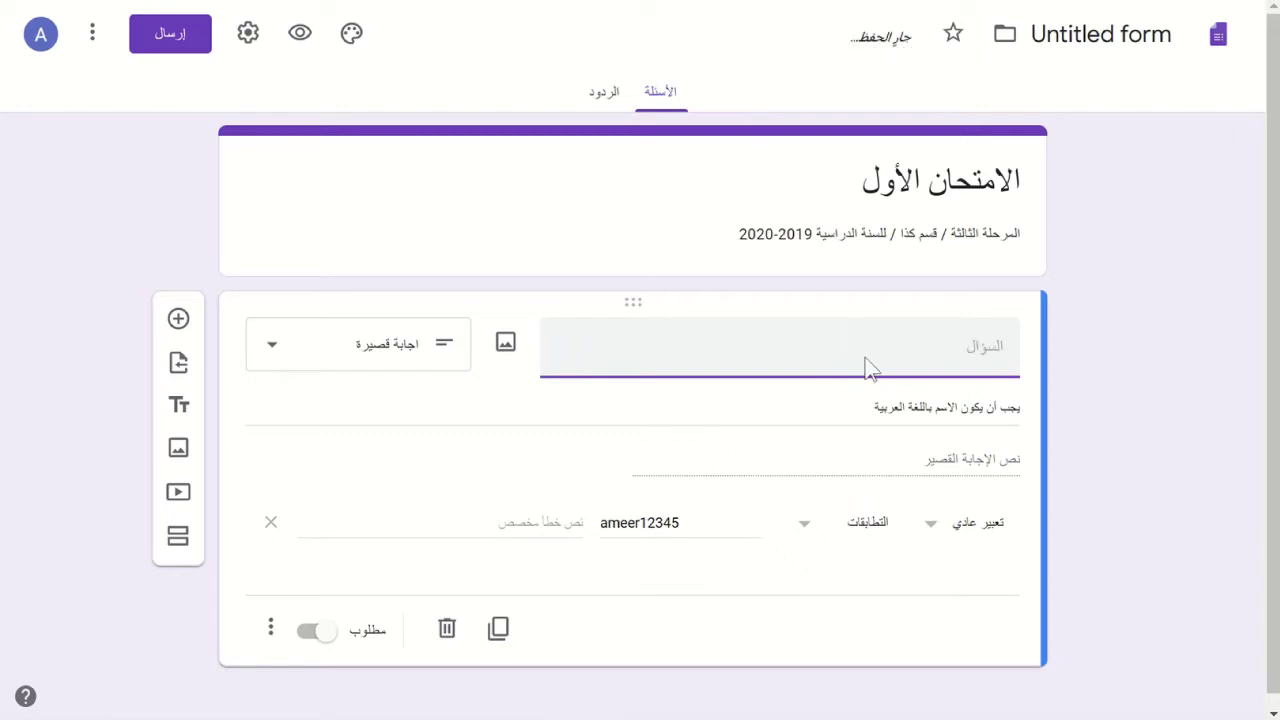
pyautogui.write('كلمة المرور')
pyautogui.click(270, 628)
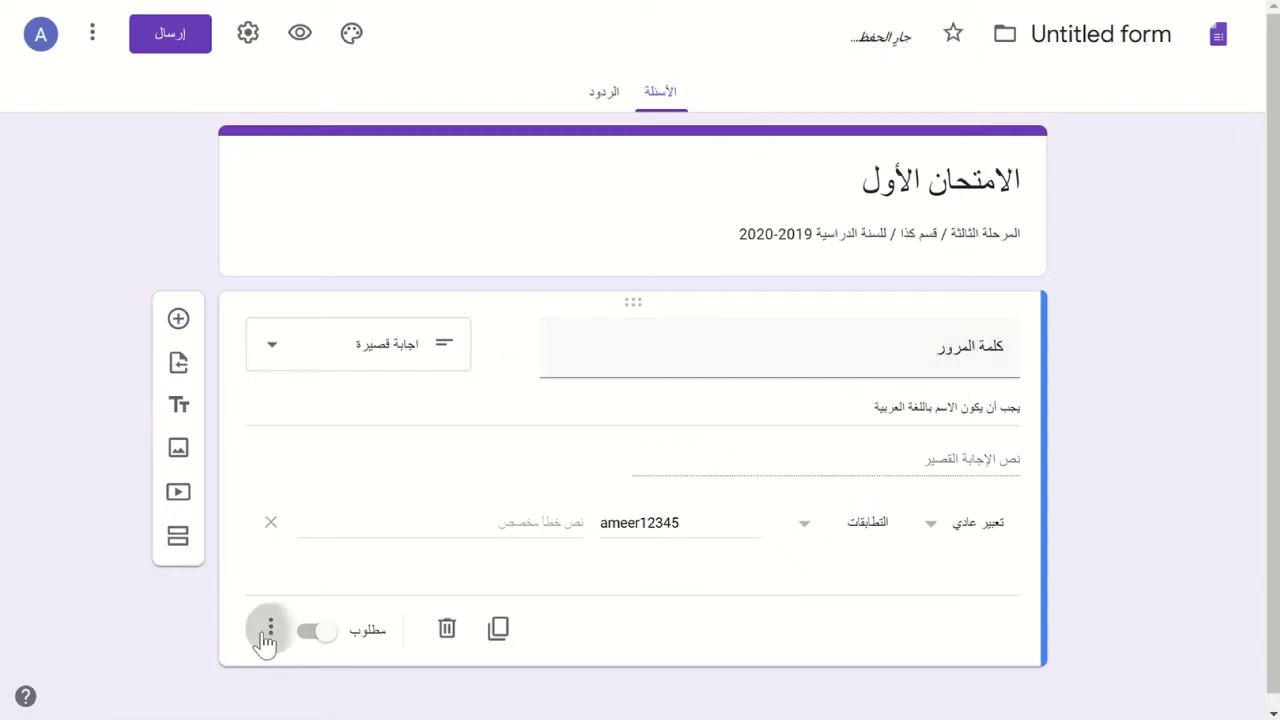
pyautogui.click(222, 145)
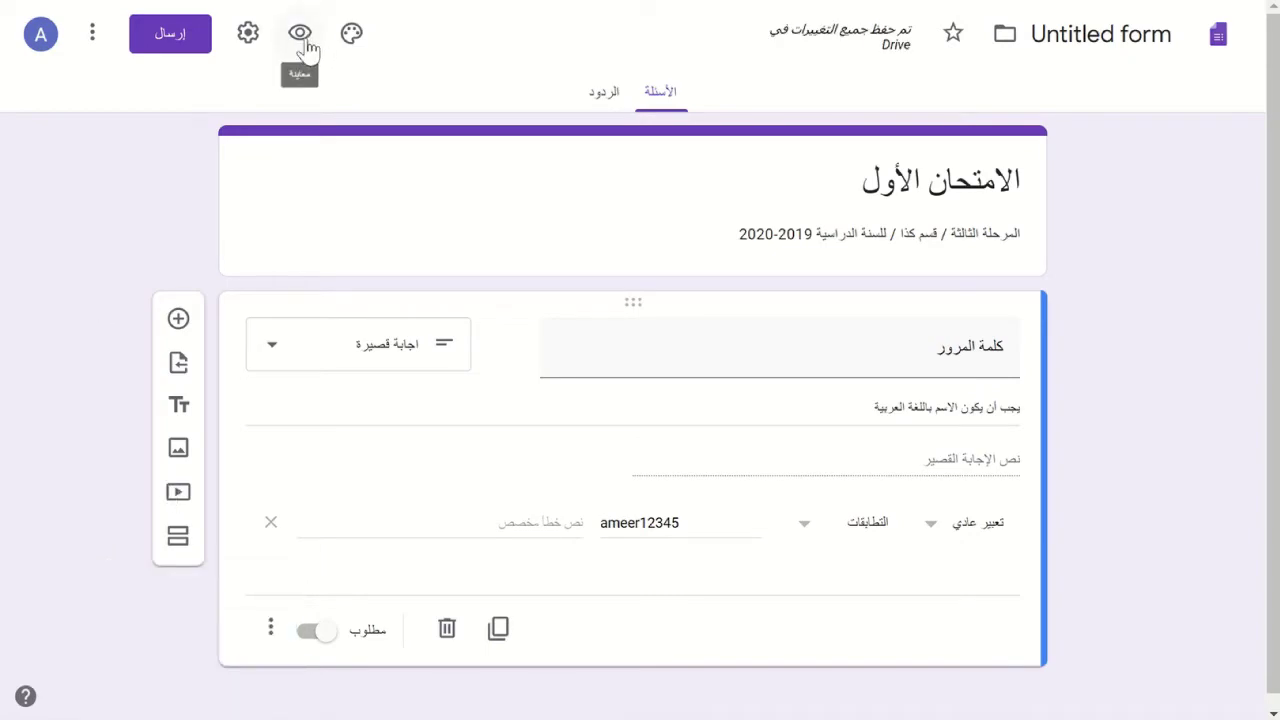
# - Preview the form and submit a test answer that fails the password rule
pyautogui.click(303, 37)
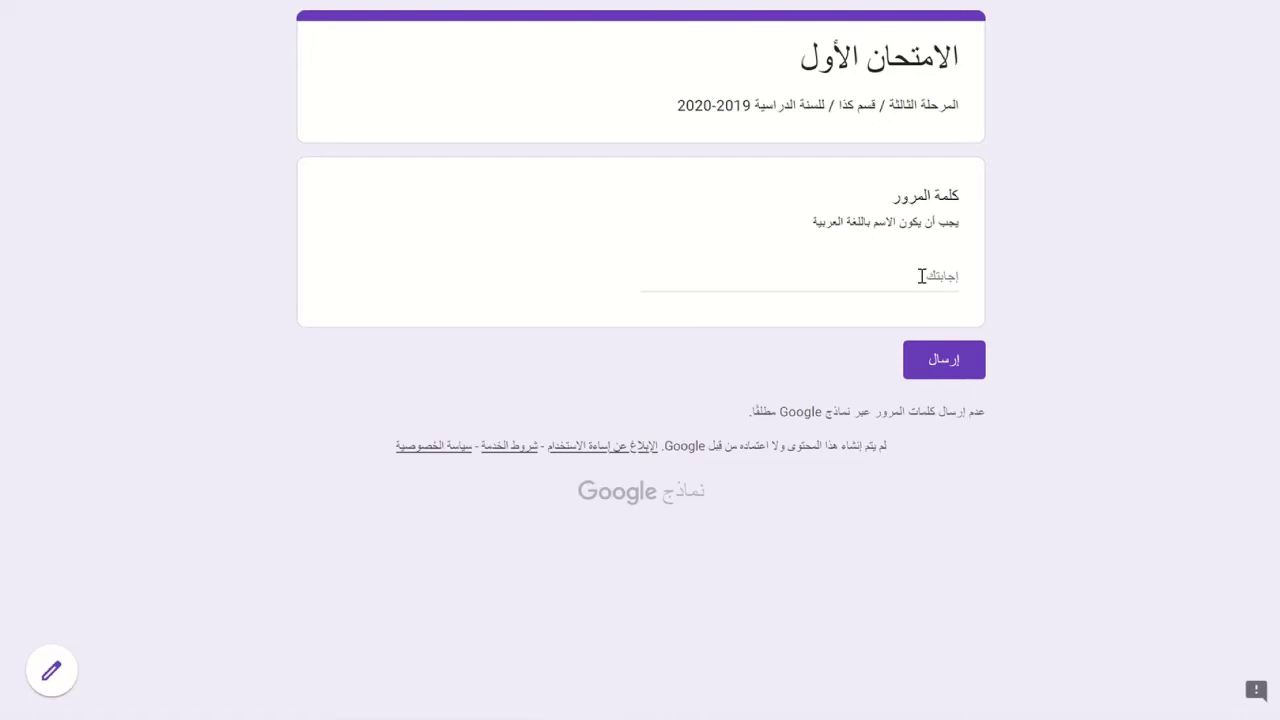
pyautogui.click(922, 276)
pyautogui.write('شثشث')
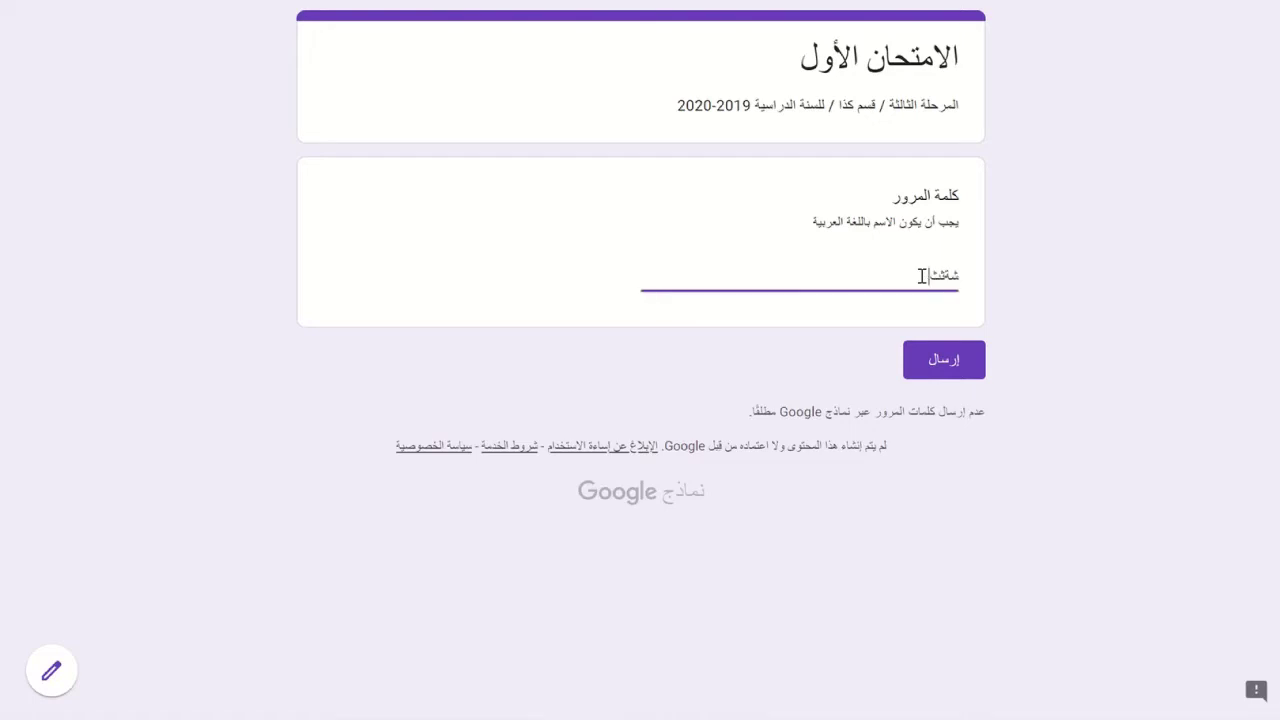
pyautogui.press('BackSpace')
pyautogui.press('BackSpace')
pyautogui.press('BackSpace')
pyautogui.press('BackSpace')
pyautogui.write('ameer')
pyautogui.click(962, 374)
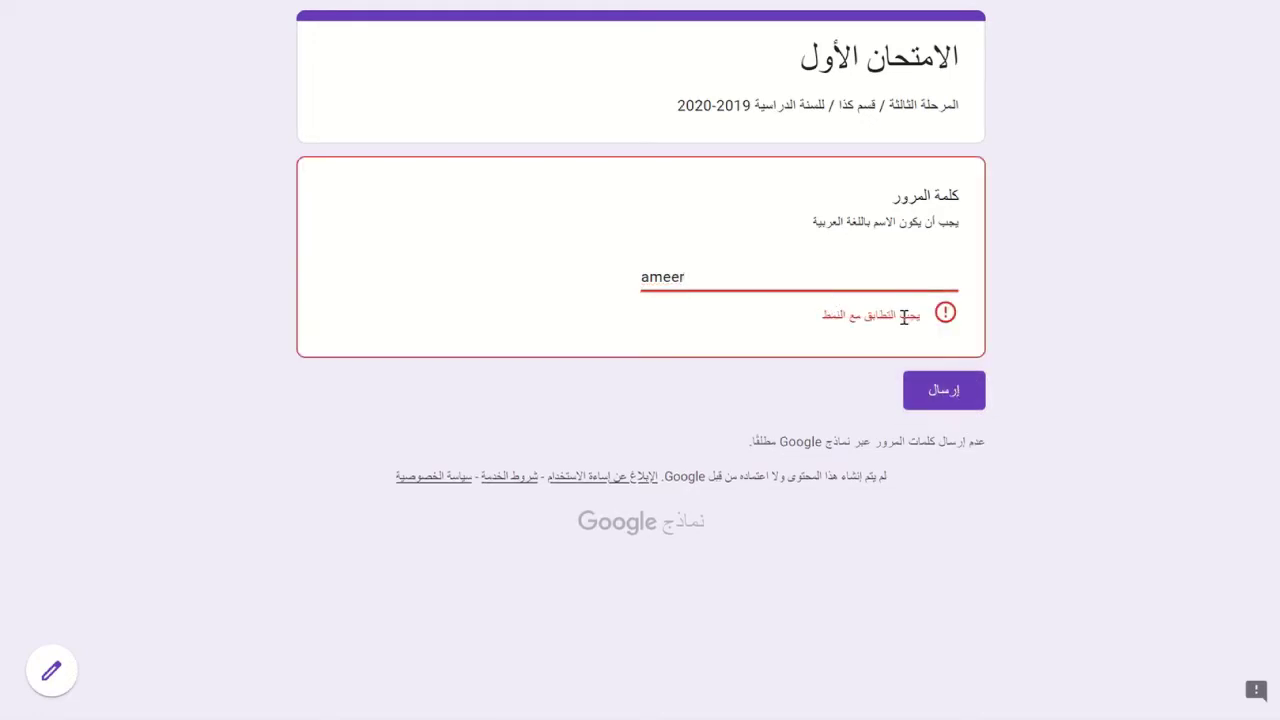
# - Replace the answer with a valid password, submit it, and return to the editor
pyautogui.doubleClick(718, 276)
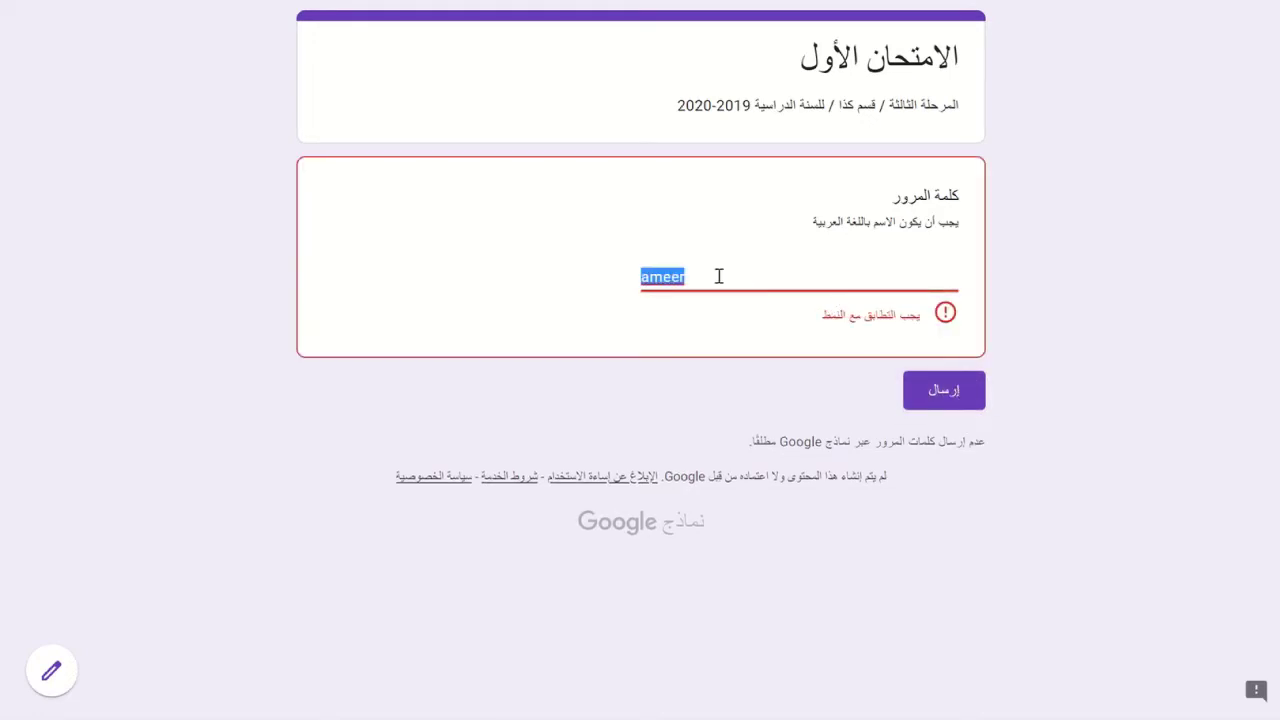
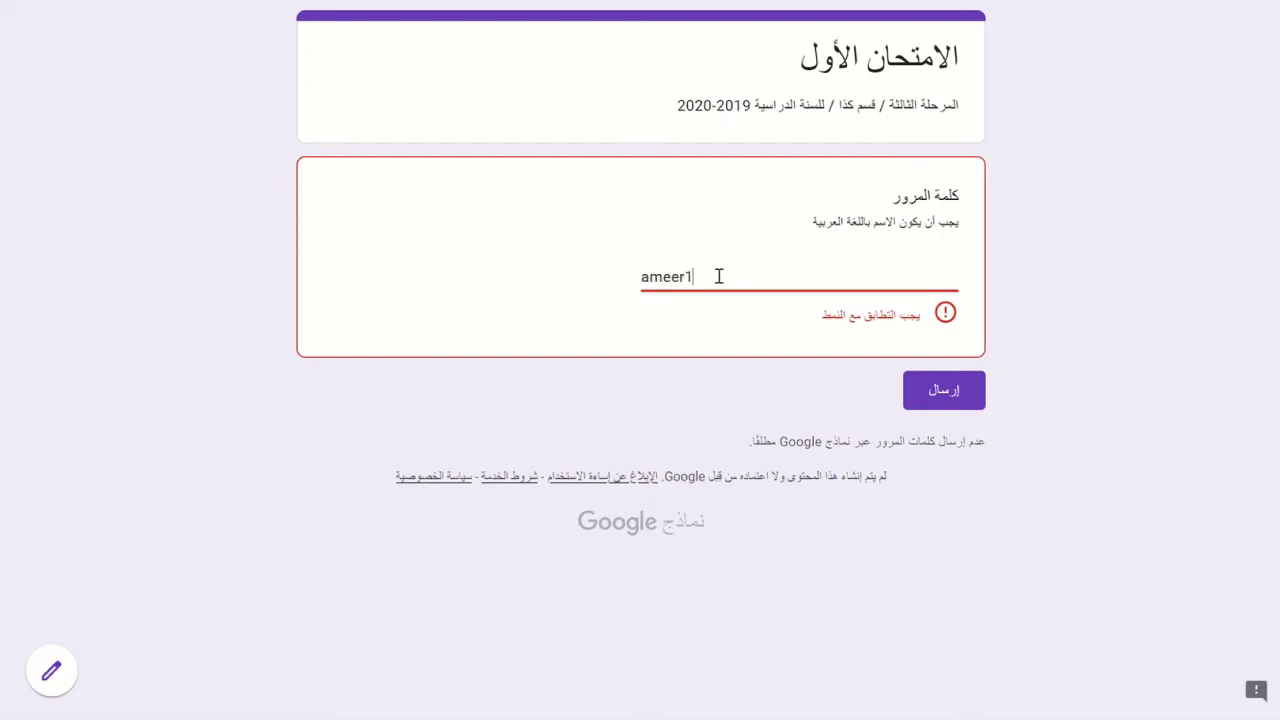
pyautogui.click(942, 392)
pyautogui.write('5')
pyautogui.click(933, 368)
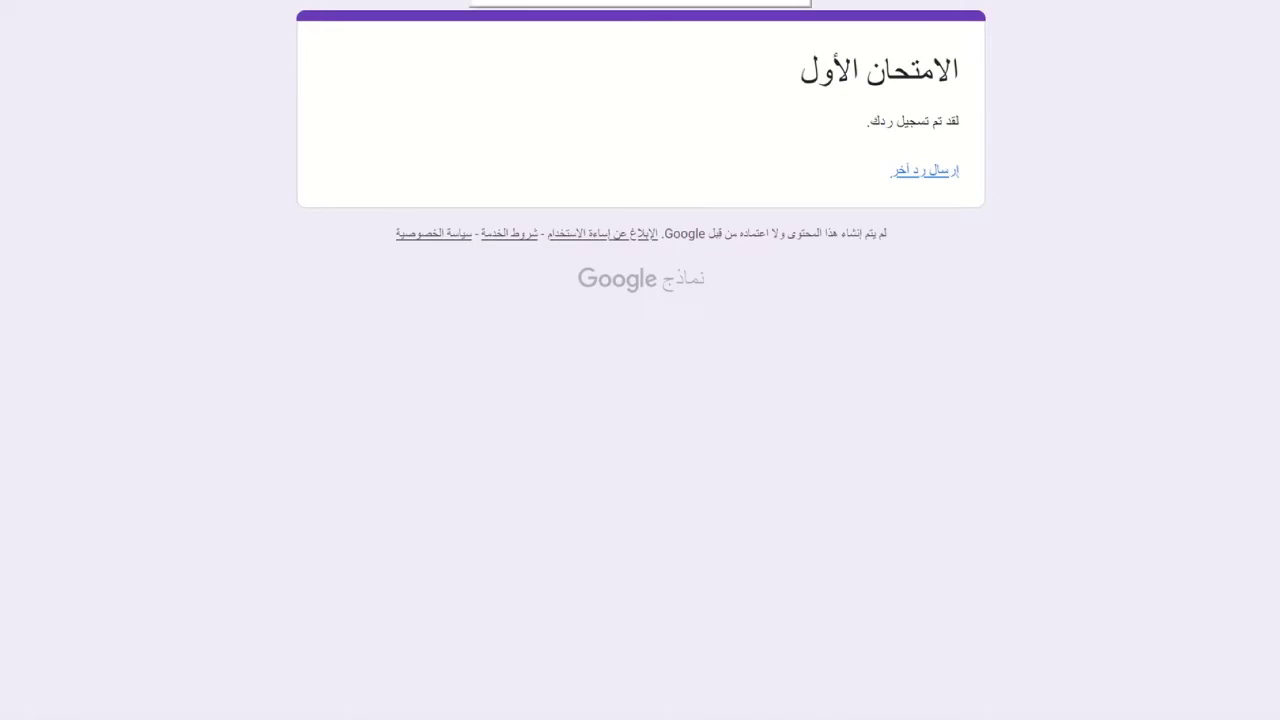
pyautogui.hotkey('ctrl', 'w')
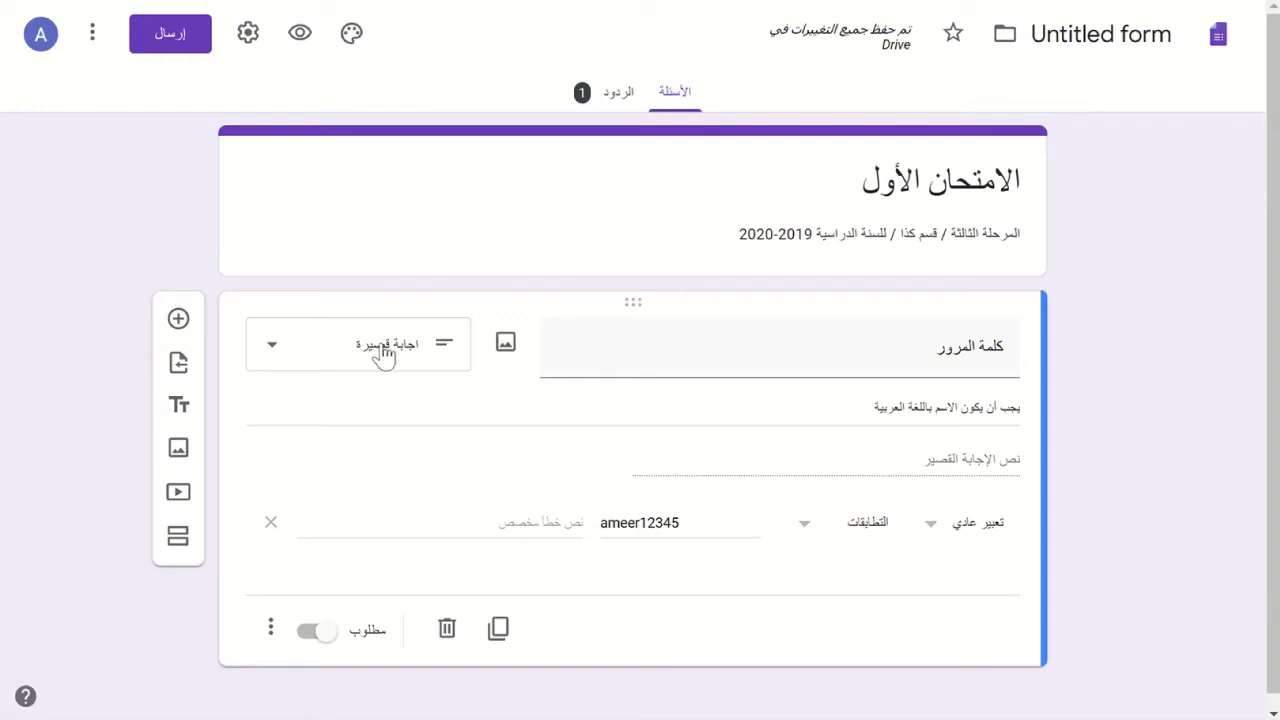
# - Keep Regular expression validation and enter the error text 'كلمة المرور خاطئة جرب ثانية'
pyautogui.click(270, 630)
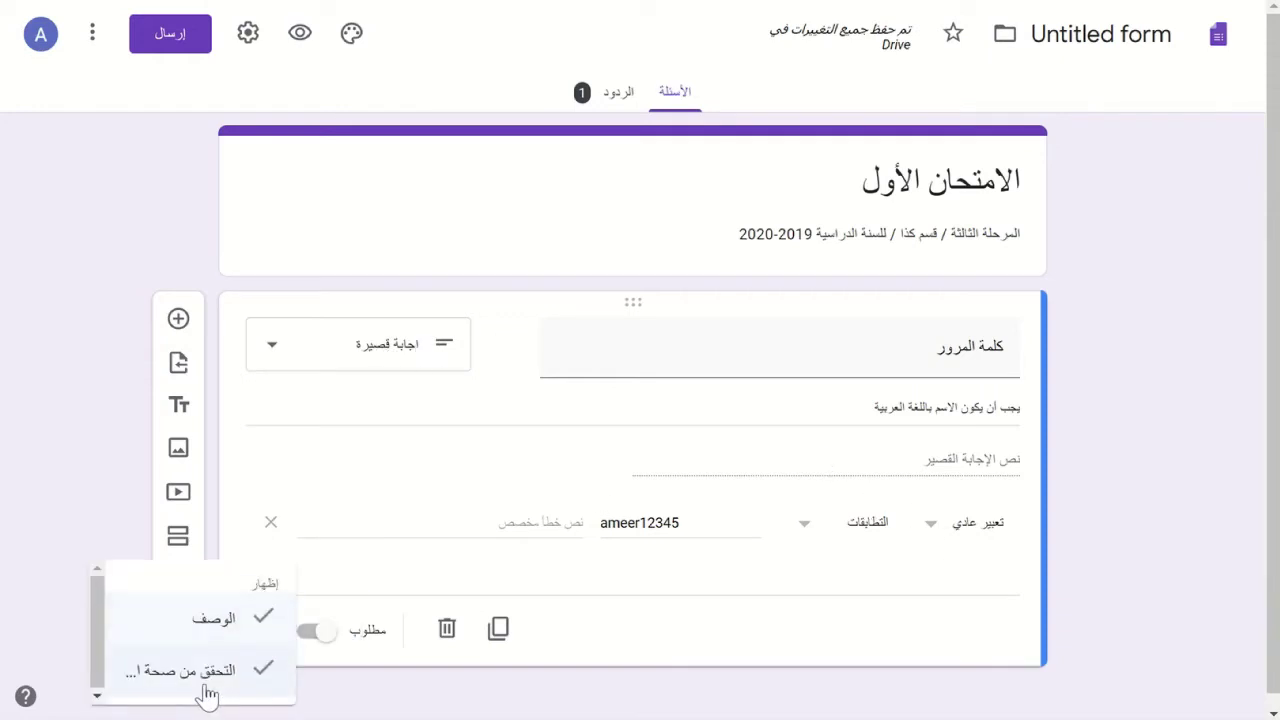
pyautogui.click(704, 491)
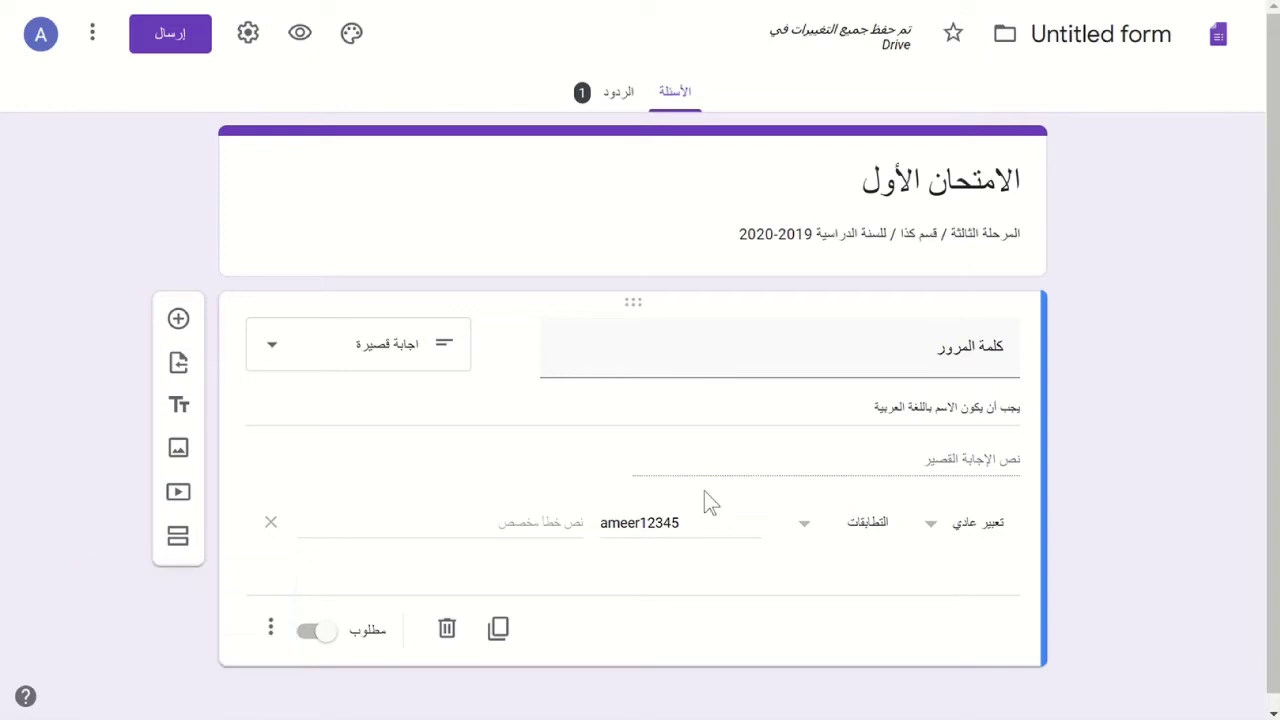
pyautogui.click(929, 528)
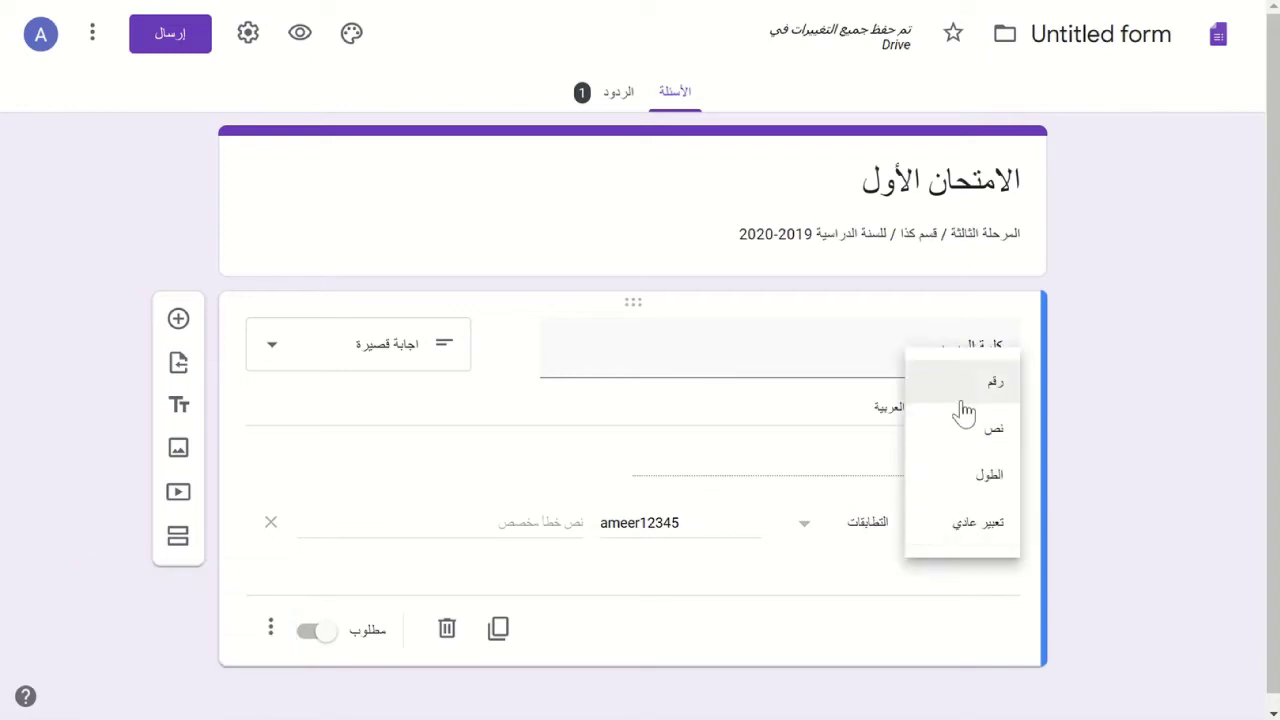
pyautogui.click(966, 528)
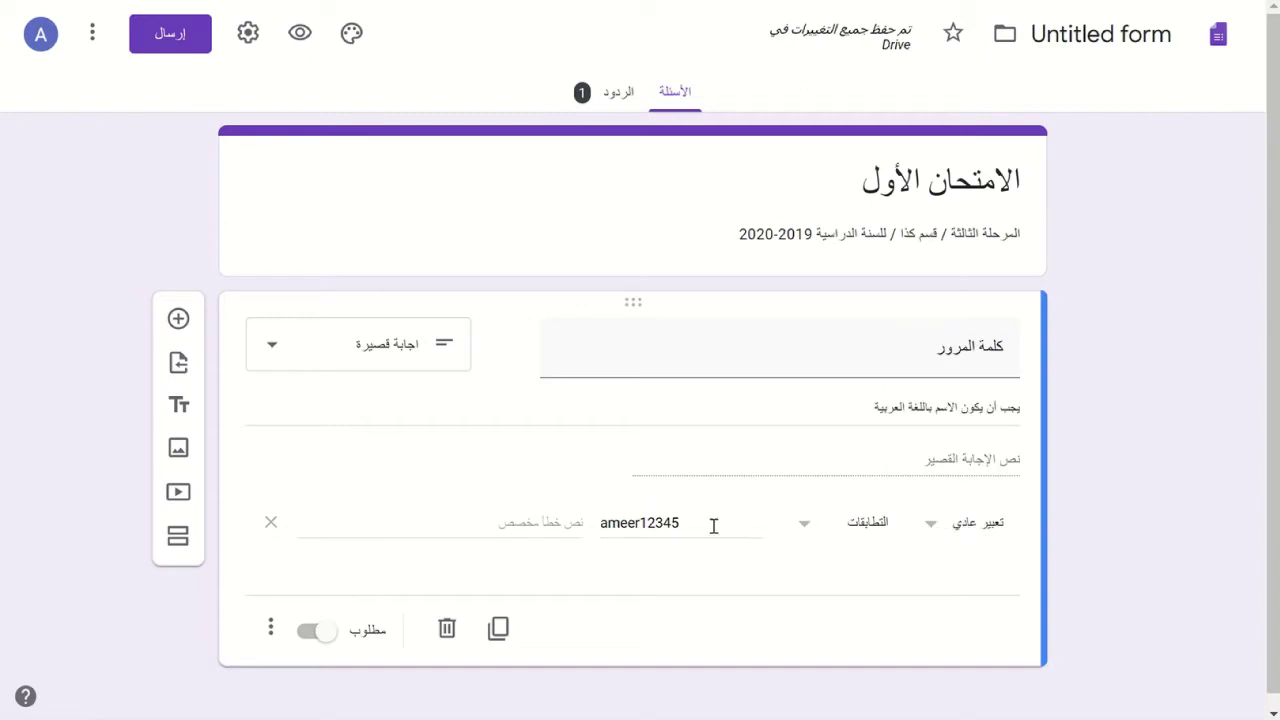
pyautogui.moveTo(714, 523); pyautogui.dragTo(582, 521)
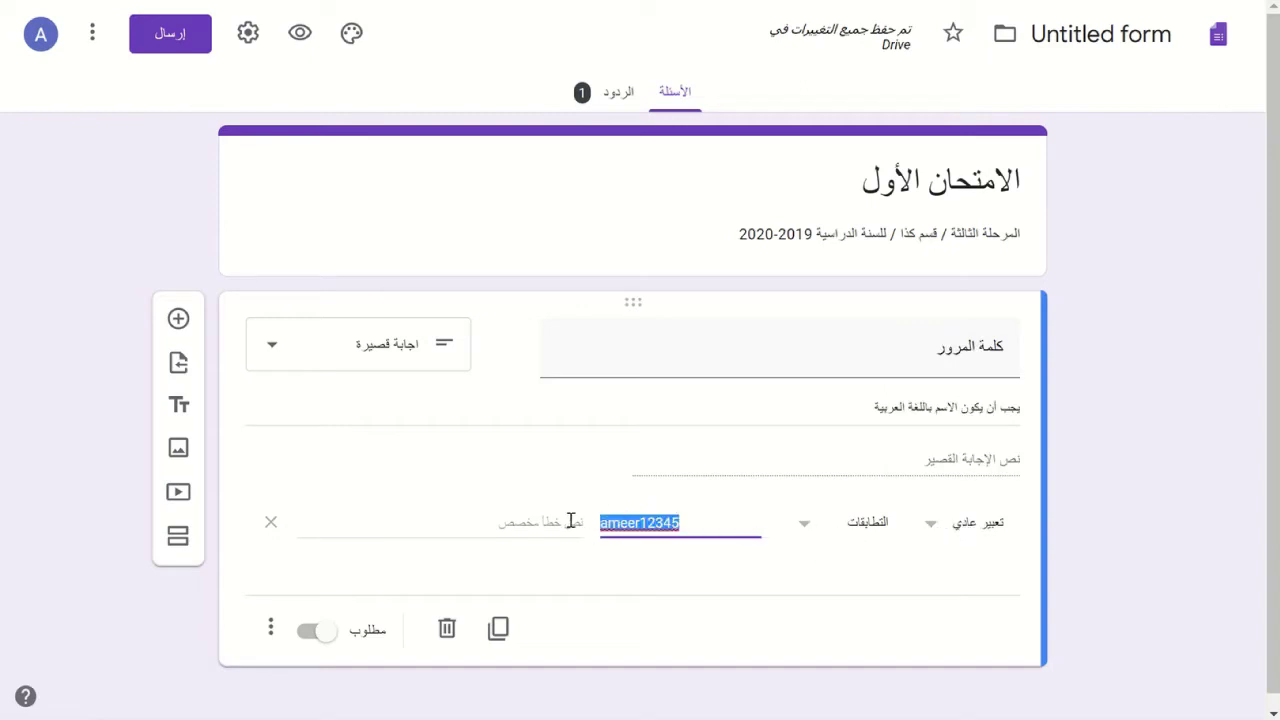
pyautogui.click(532, 525)
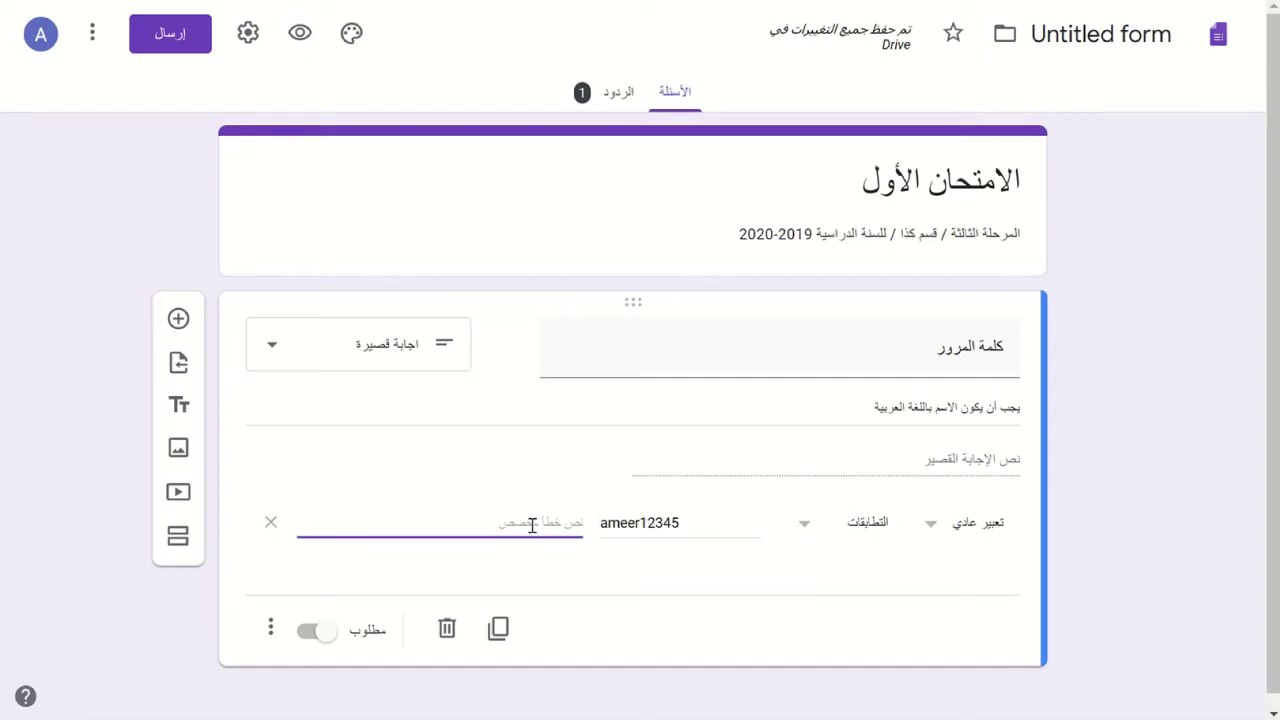
pyautogui.write(';glm')
pyautogui.press('BackSpace')
pyautogui.press('BackSpace')
pyautogui.press('BackSpace')
pyautogui.write('كلمة المرور')
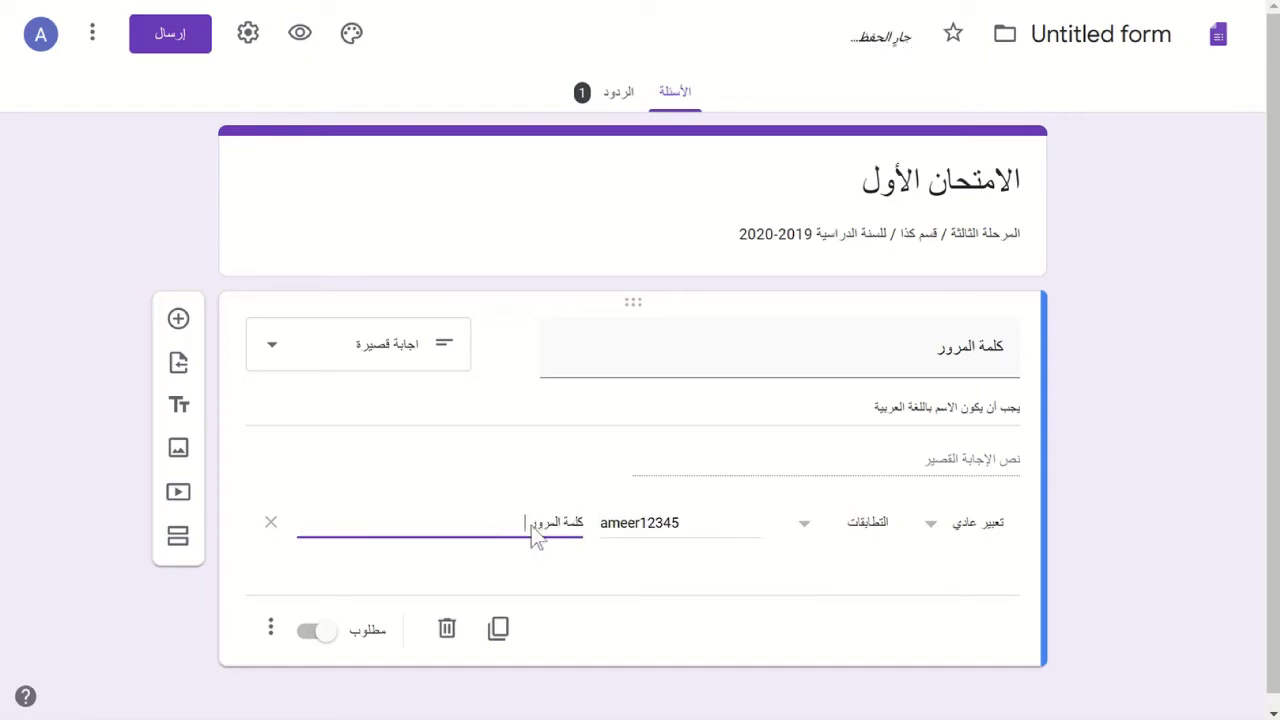
pyautogui.write(' خاطئة ج')
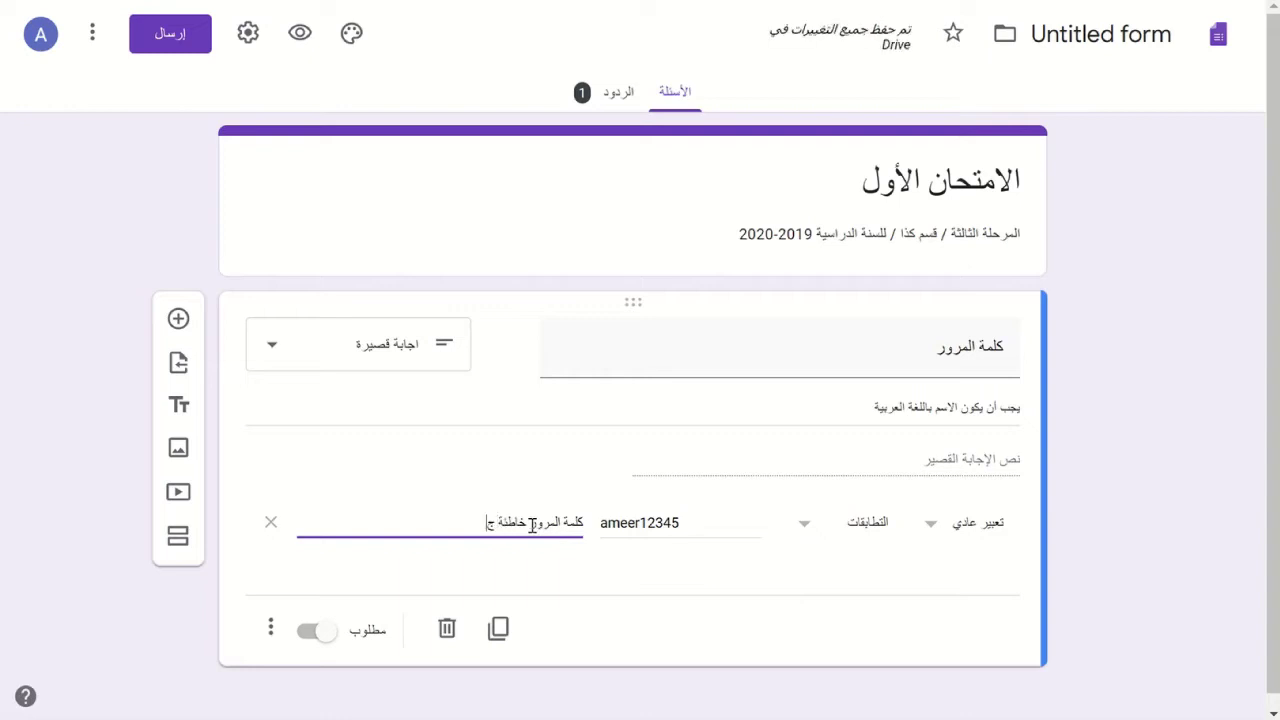
pyautogui.write('رب ثانية')
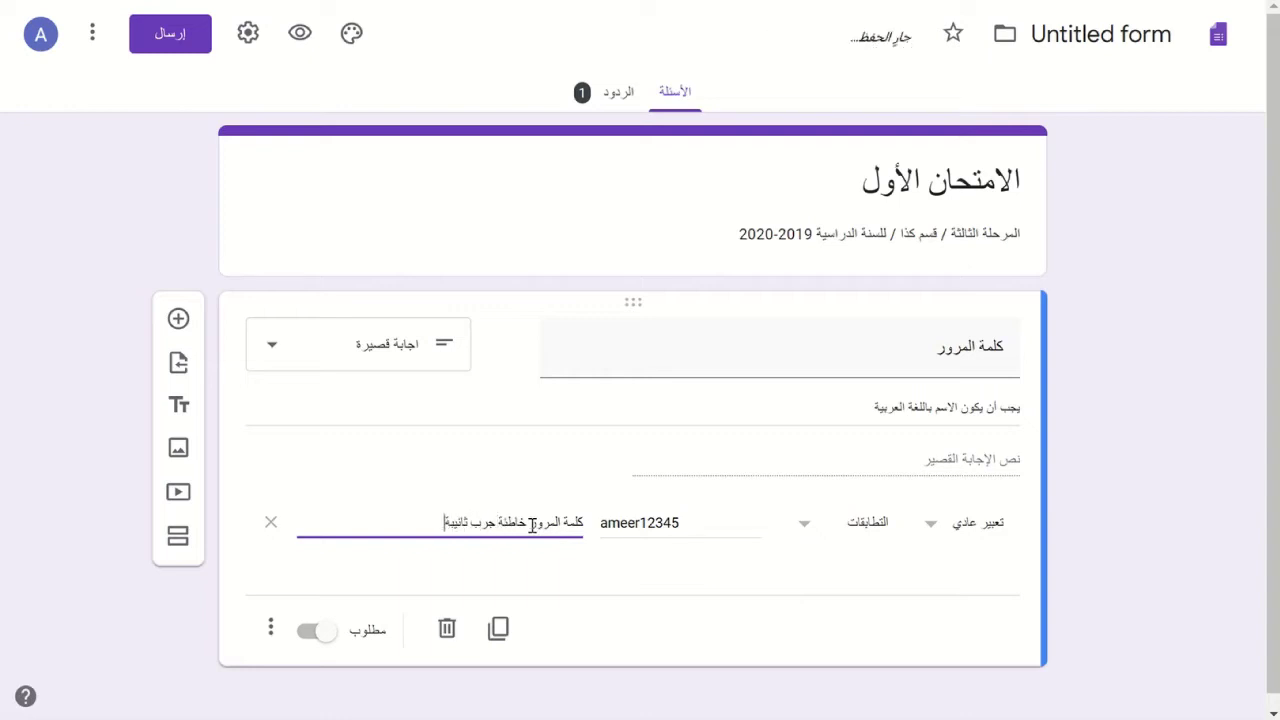
pyautogui.write('ية')
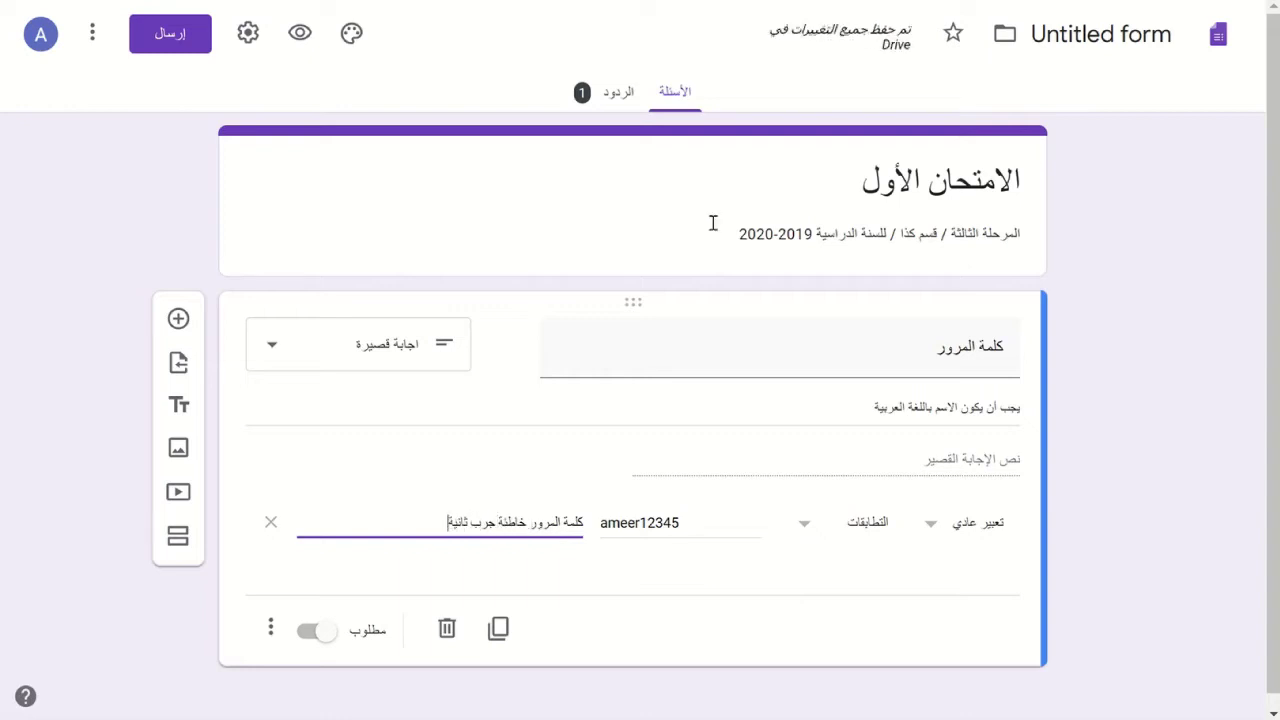
# - Preview the form, submit a wrong password, and confirm the custom error appears
pyautogui.click(299, 38)
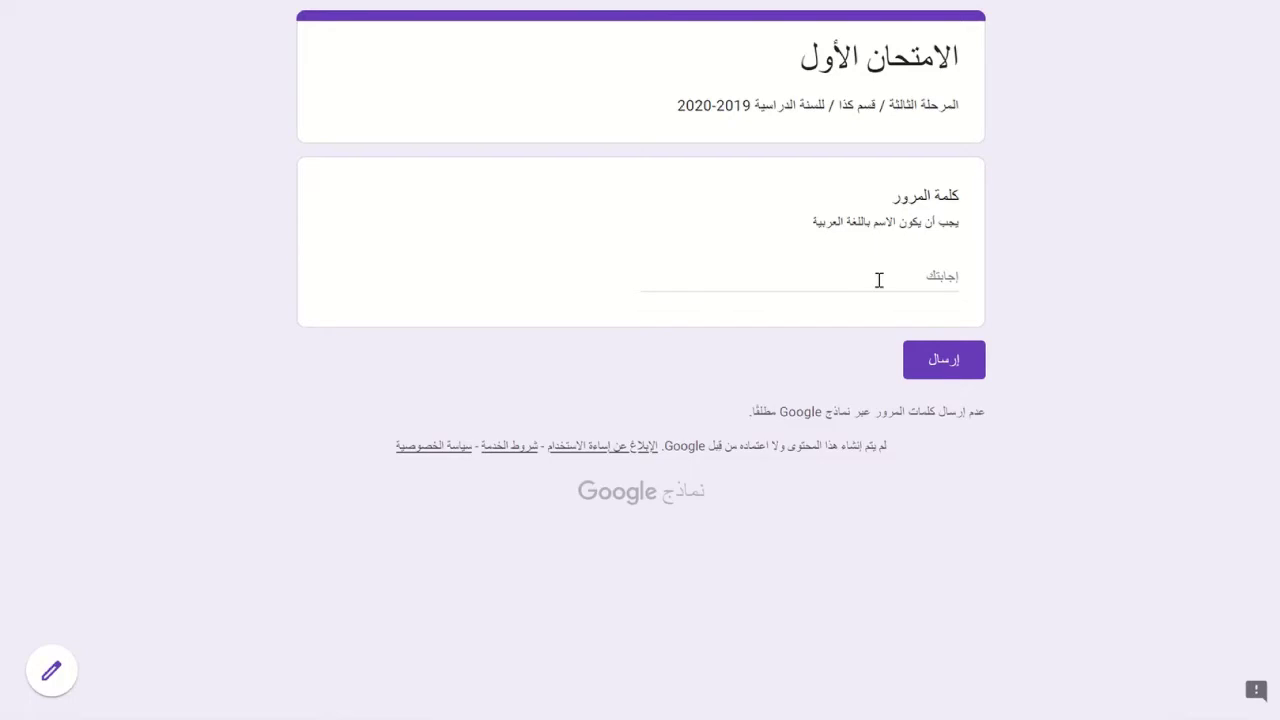
pyautogui.click(879, 280)
pyautogui.write('شثث')
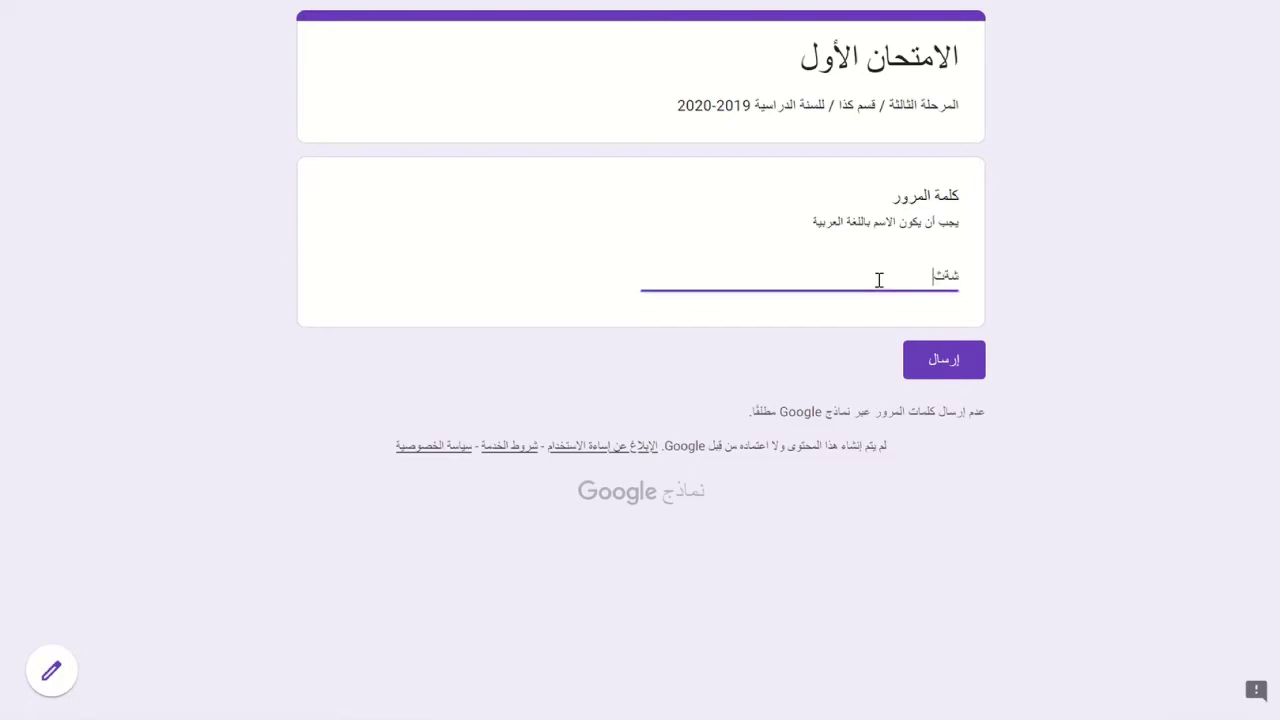
pyautogui.write('ق')
pyautogui.click(963, 362)
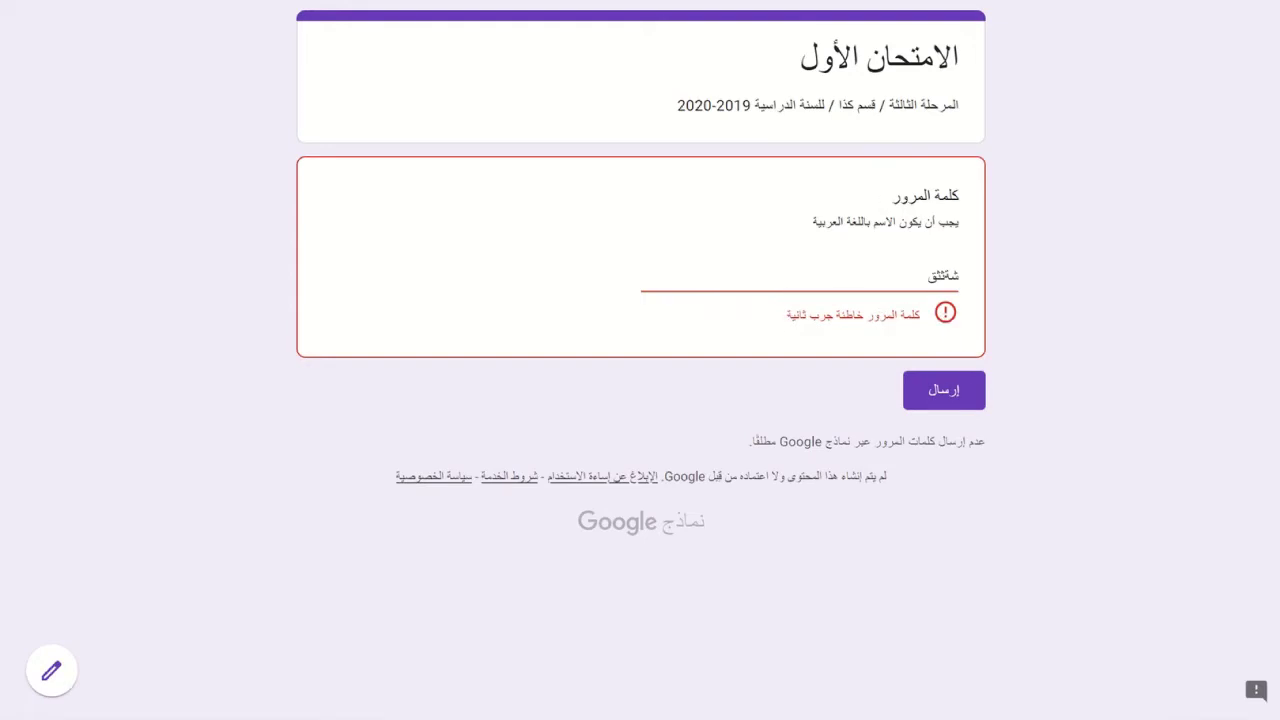
pyautogui.press('F5')
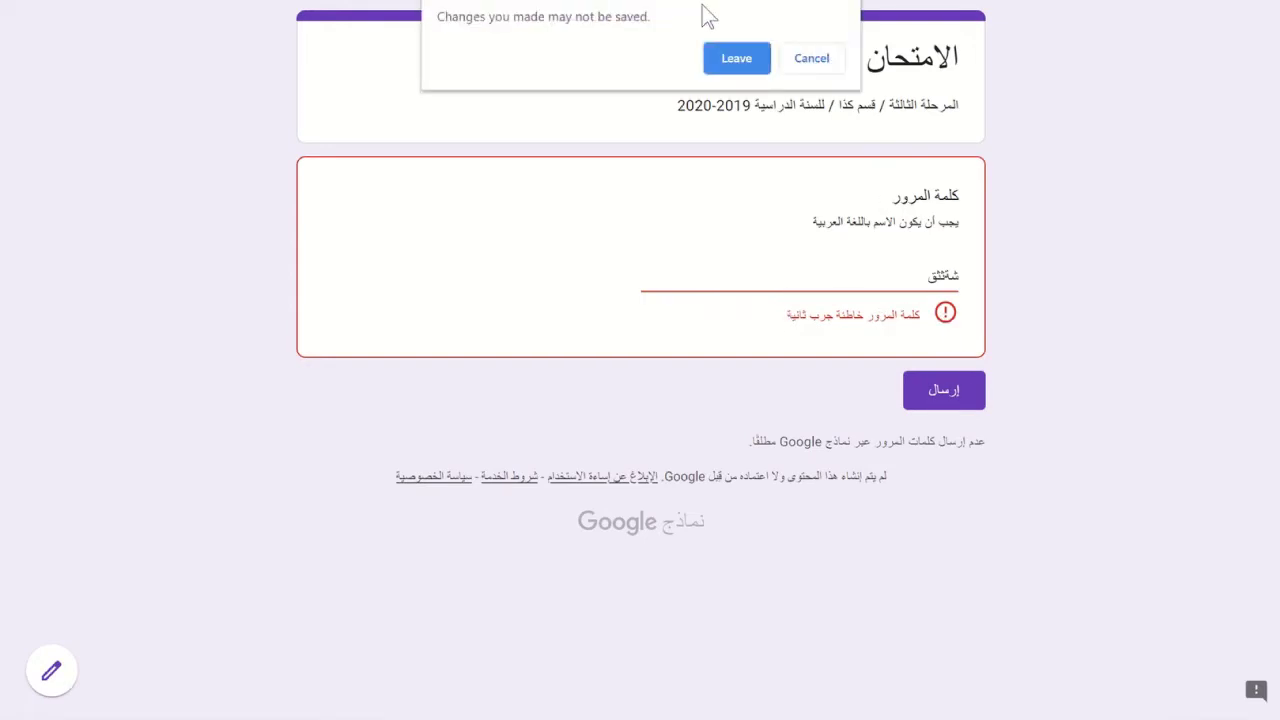
# - Leave the preview and switch the response validation type to Number
pyautogui.click(738, 62)
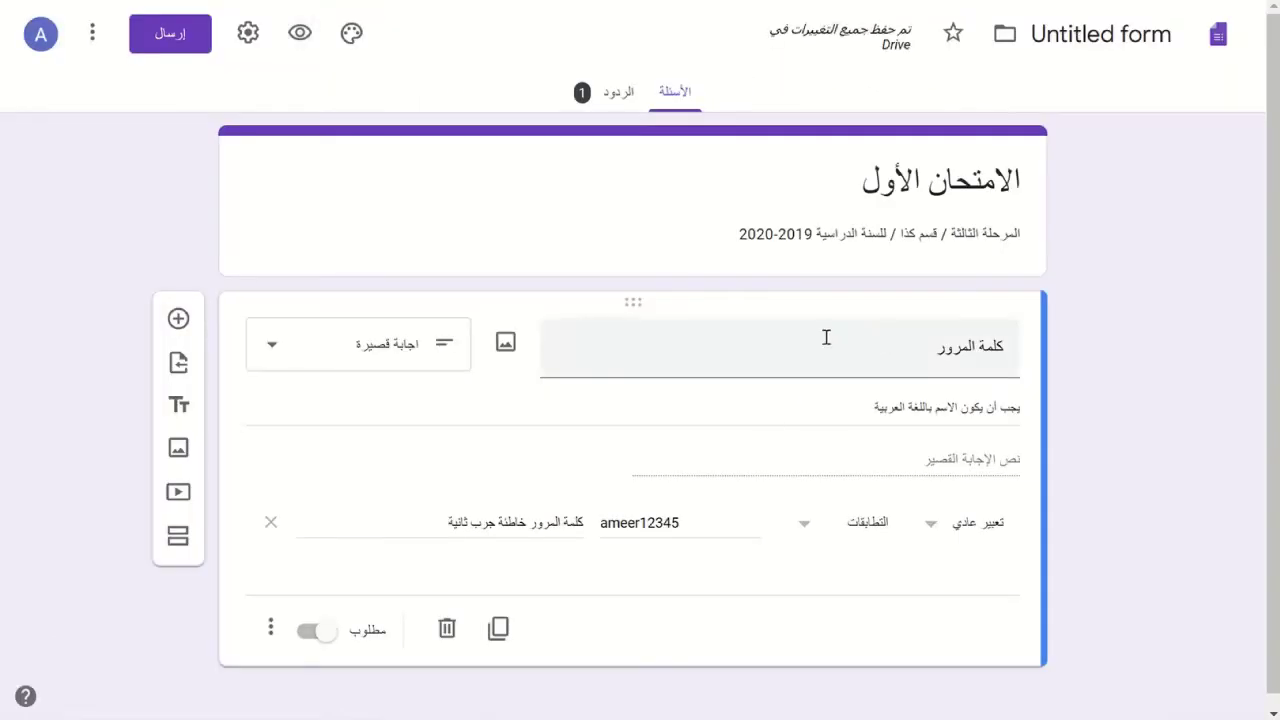
pyautogui.click(270, 628)
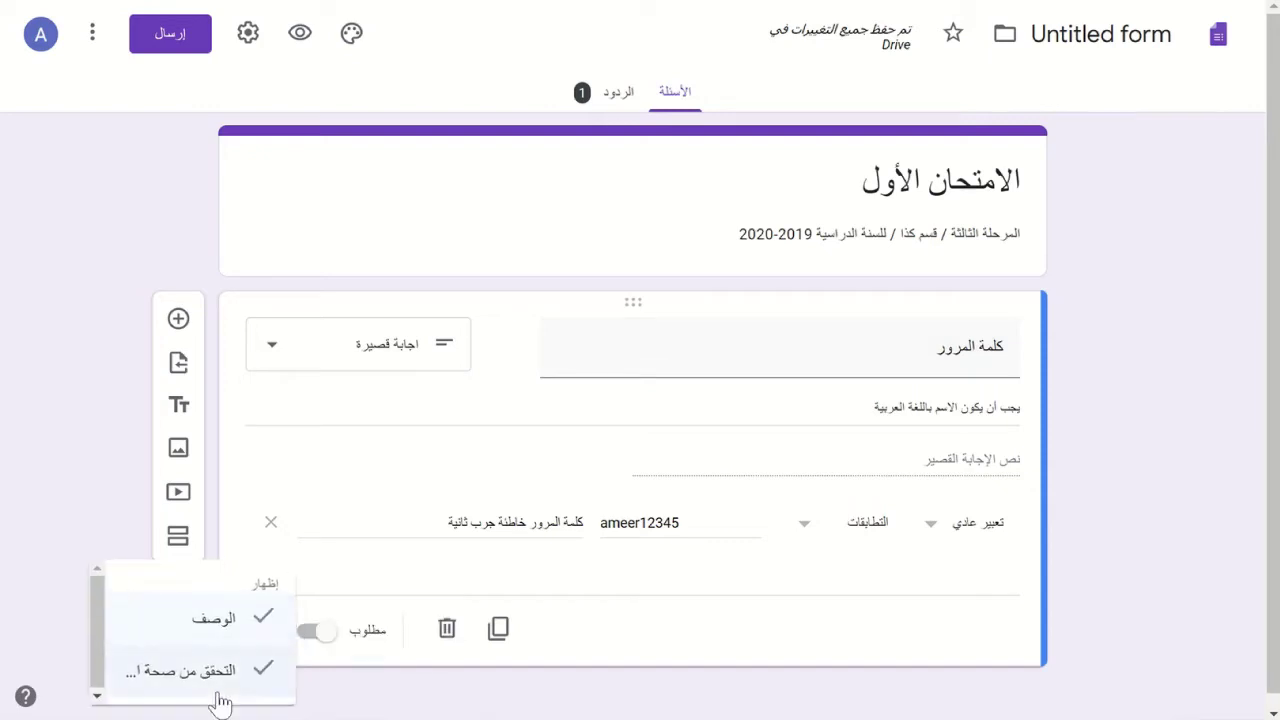
pyautogui.click(935, 548)
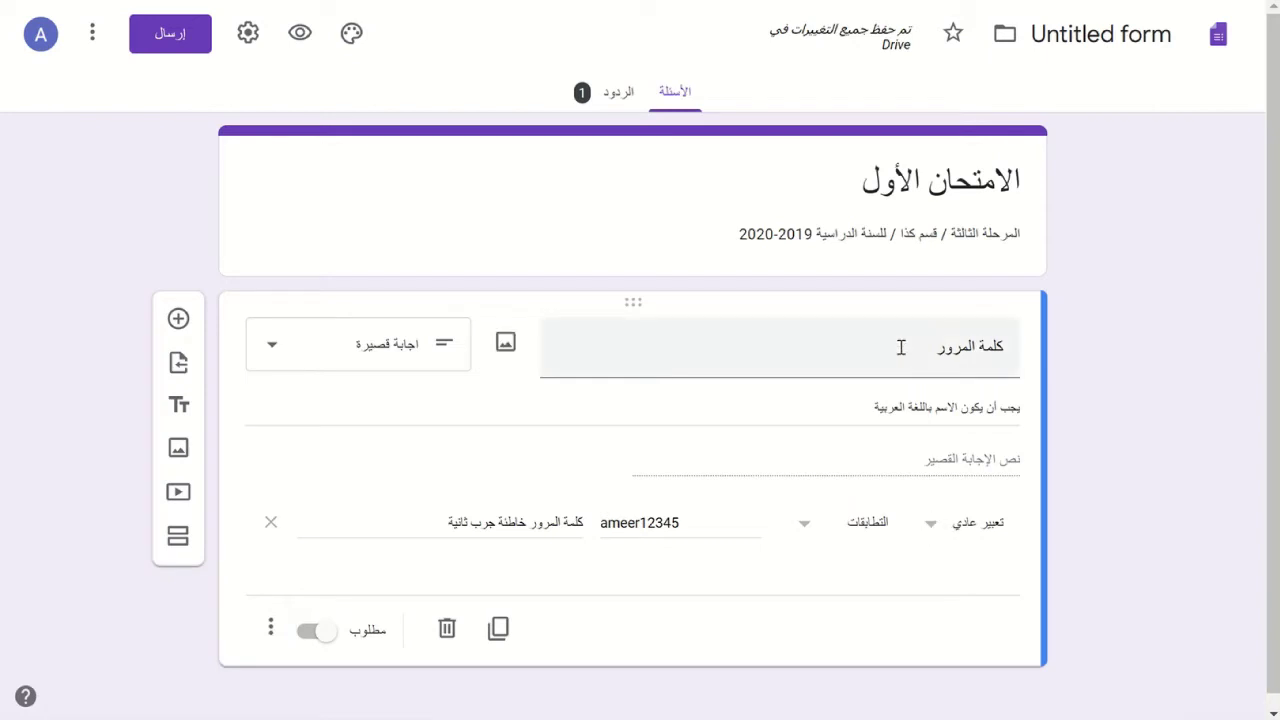
pyautogui.click(901, 347)
pyautogui.click(933, 540)
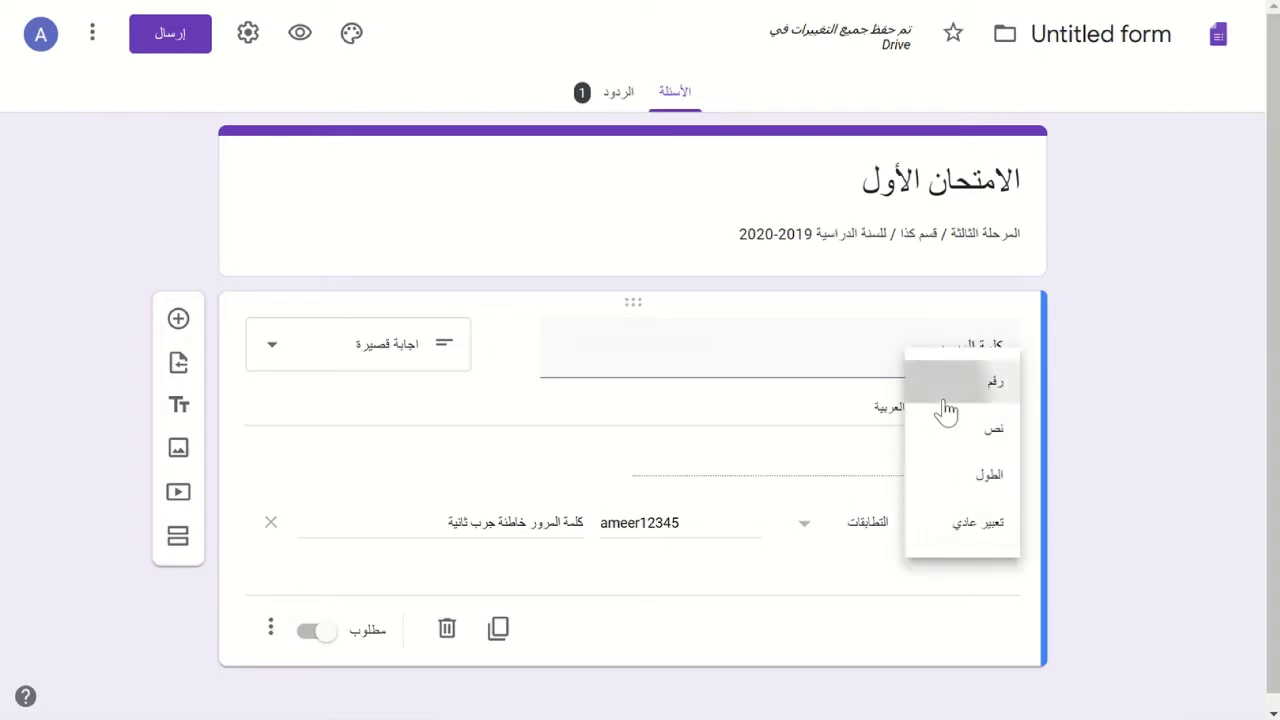
pyautogui.click(940, 390)
# - Rename the question to 'الرقم كذا' and delete its description
pyautogui.click(898, 358)
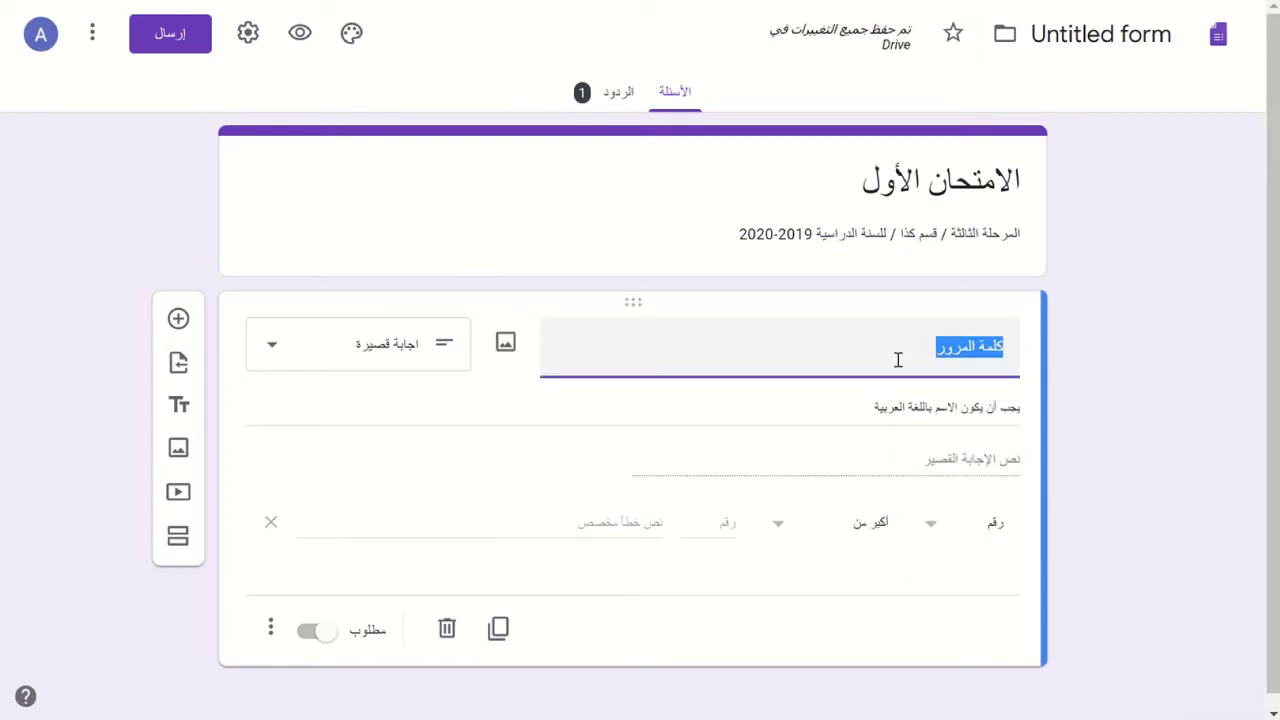
pyautogui.write('الرقم كذ')
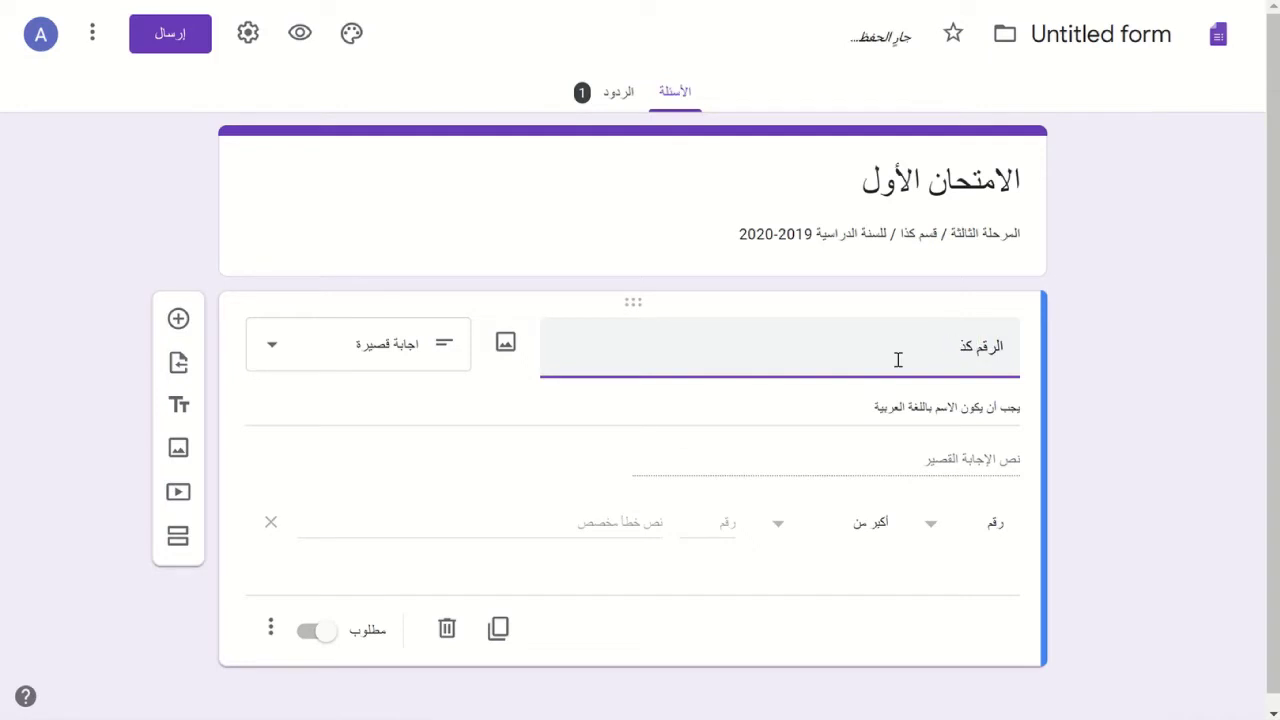
pyautogui.tripleClick(860, 408)
pyautogui.press('BackSpace')
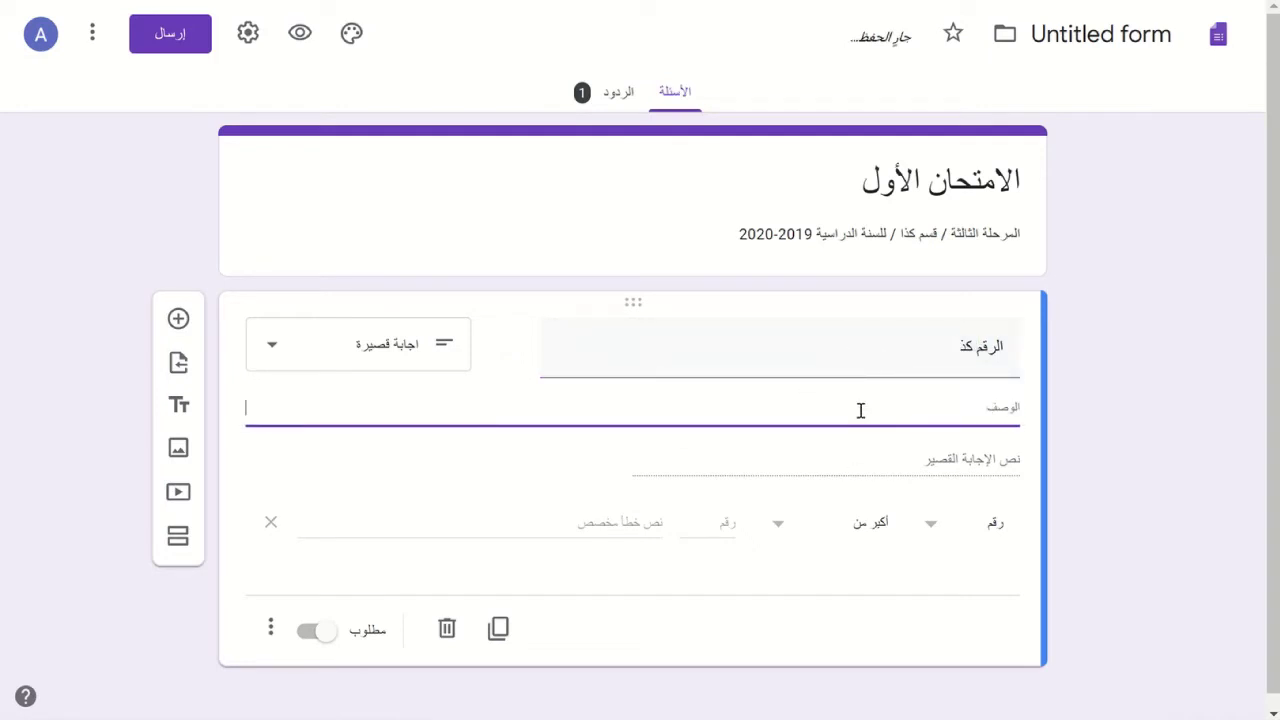
pyautogui.tripleClick(897, 341)
pyautogui.click(897, 341)
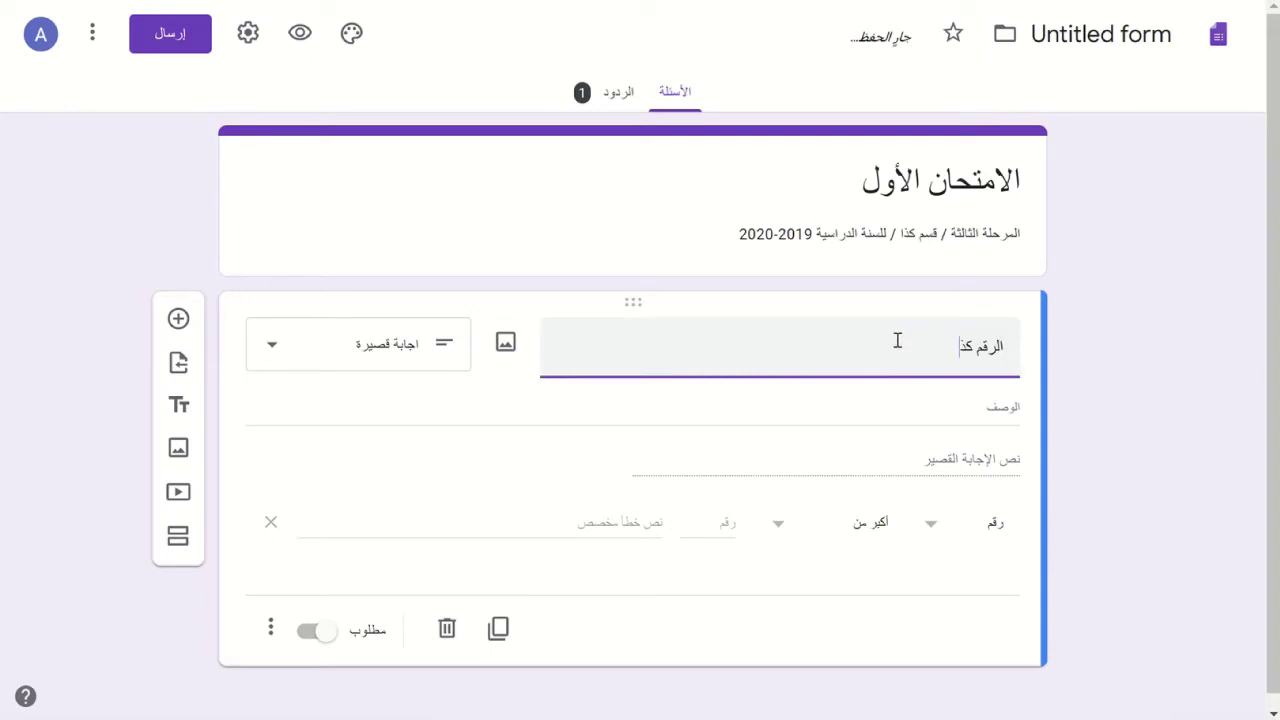
pyautogui.write('ا')
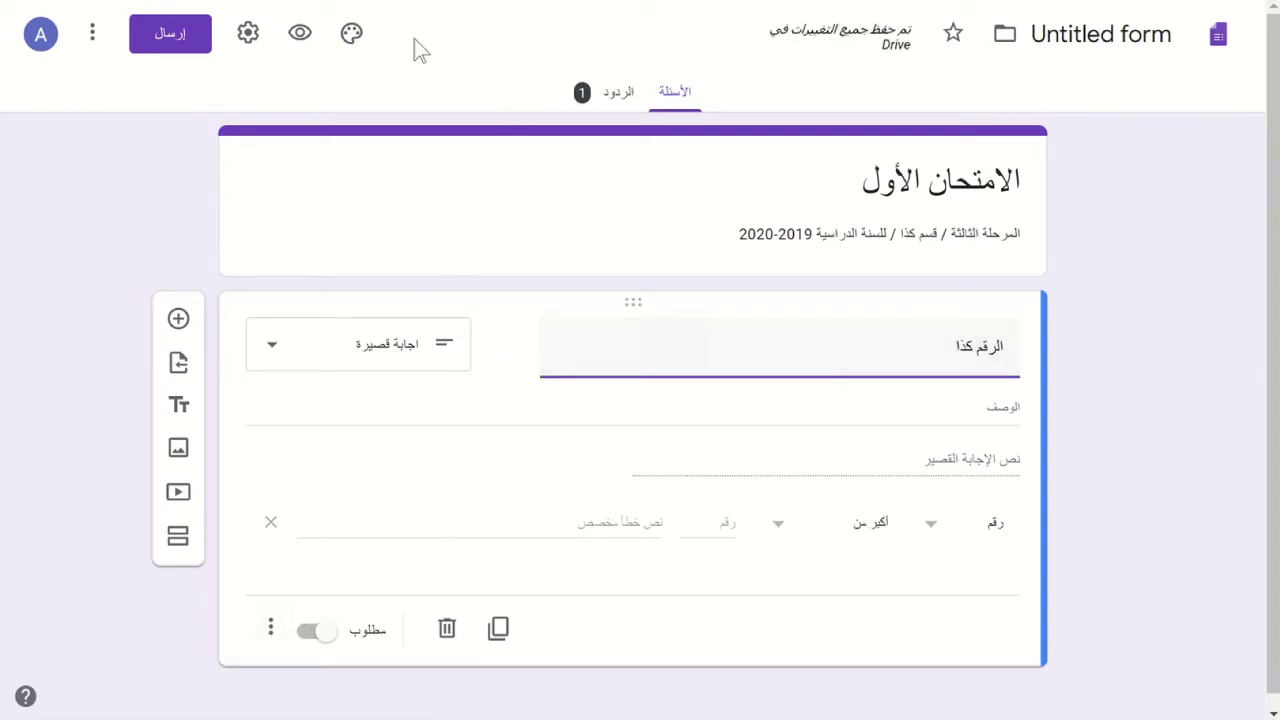
pyautogui.click(300, 40)
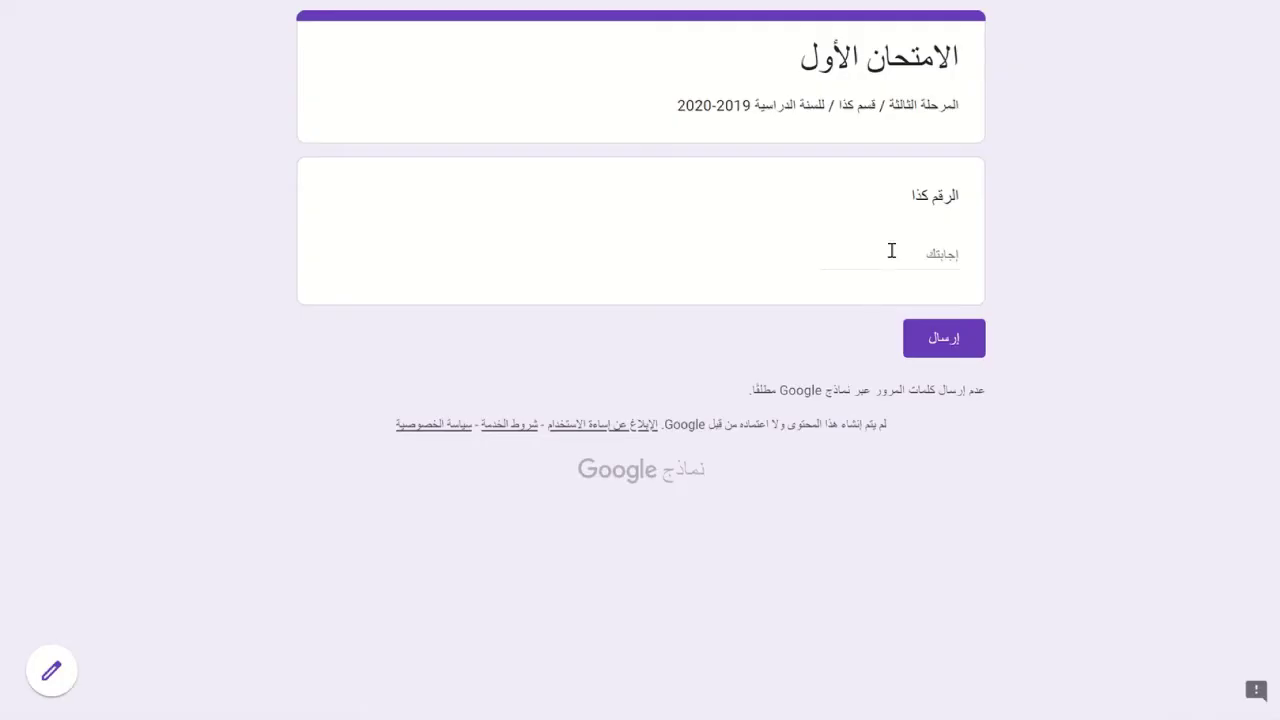
# - In the preview, see a text answer rejected, then submit 1 successfully
pyautogui.click(891, 251)
pyautogui.write('أمير')
pyautogui.click(940, 334)
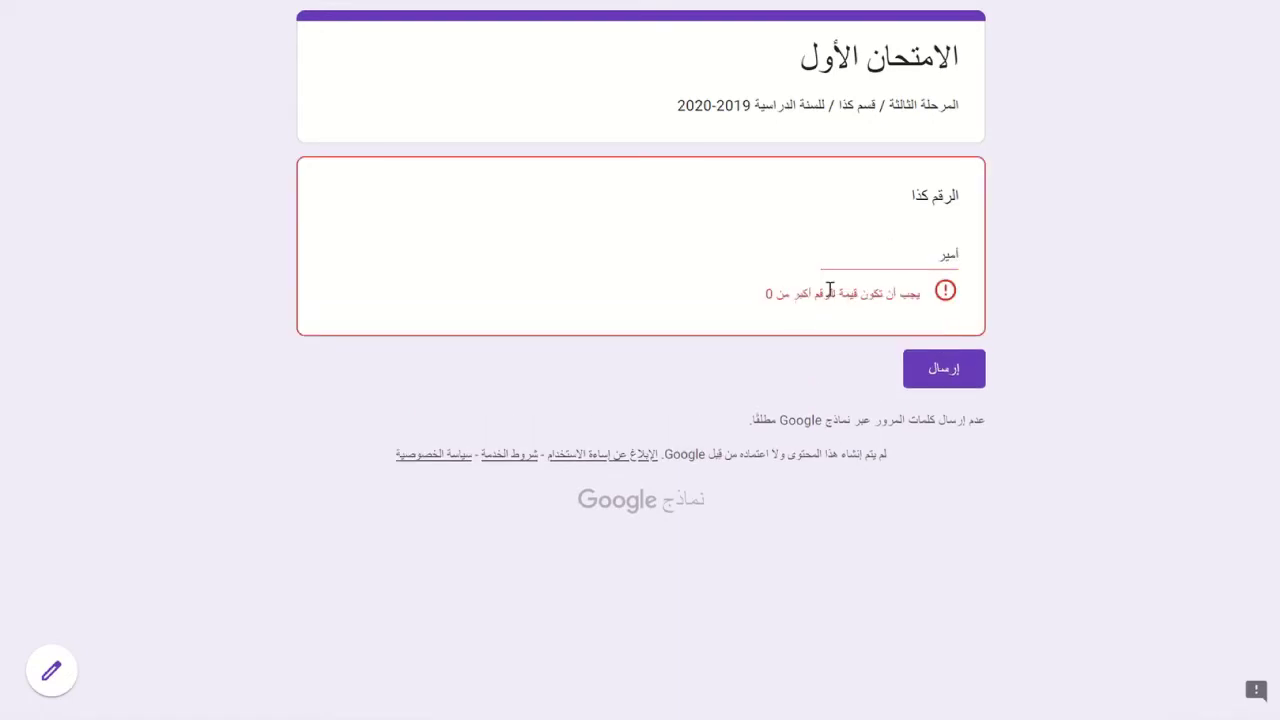
pyautogui.doubleClick(873, 258)
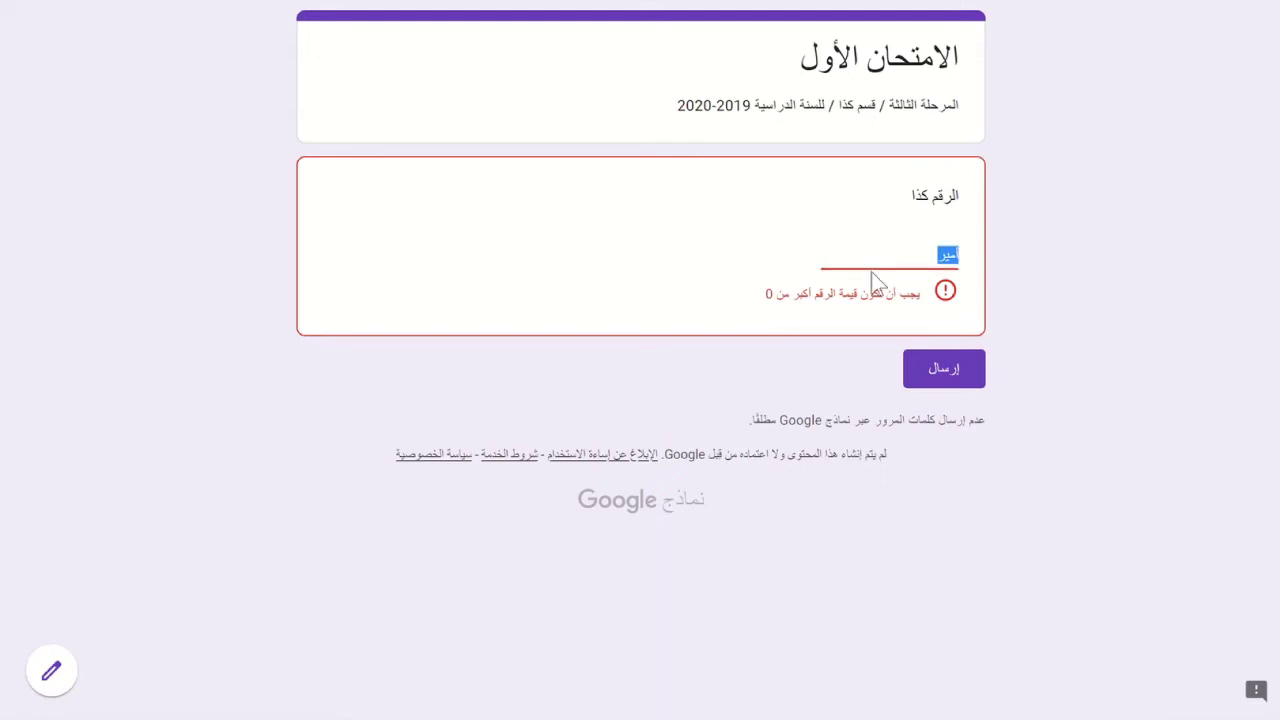
pyautogui.write('1')
pyautogui.click(931, 340)
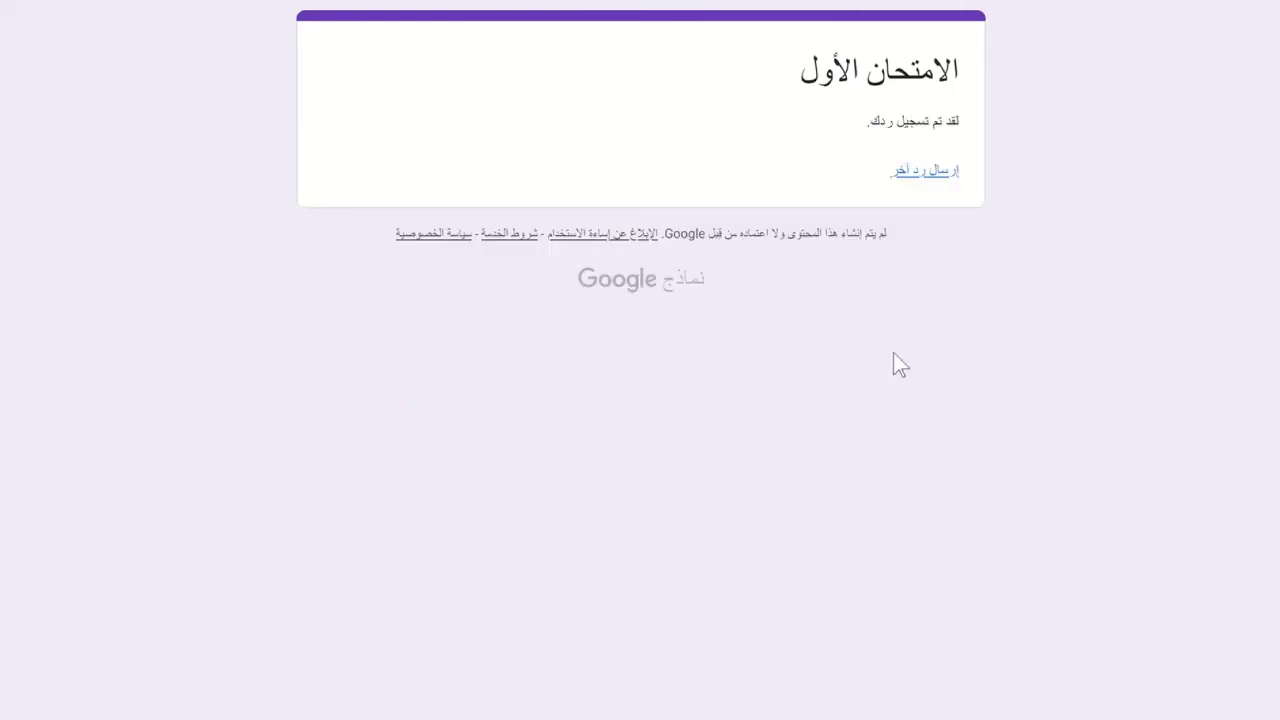
pyautogui.moveTo(894, 366); pyautogui.dragTo(933, 70)
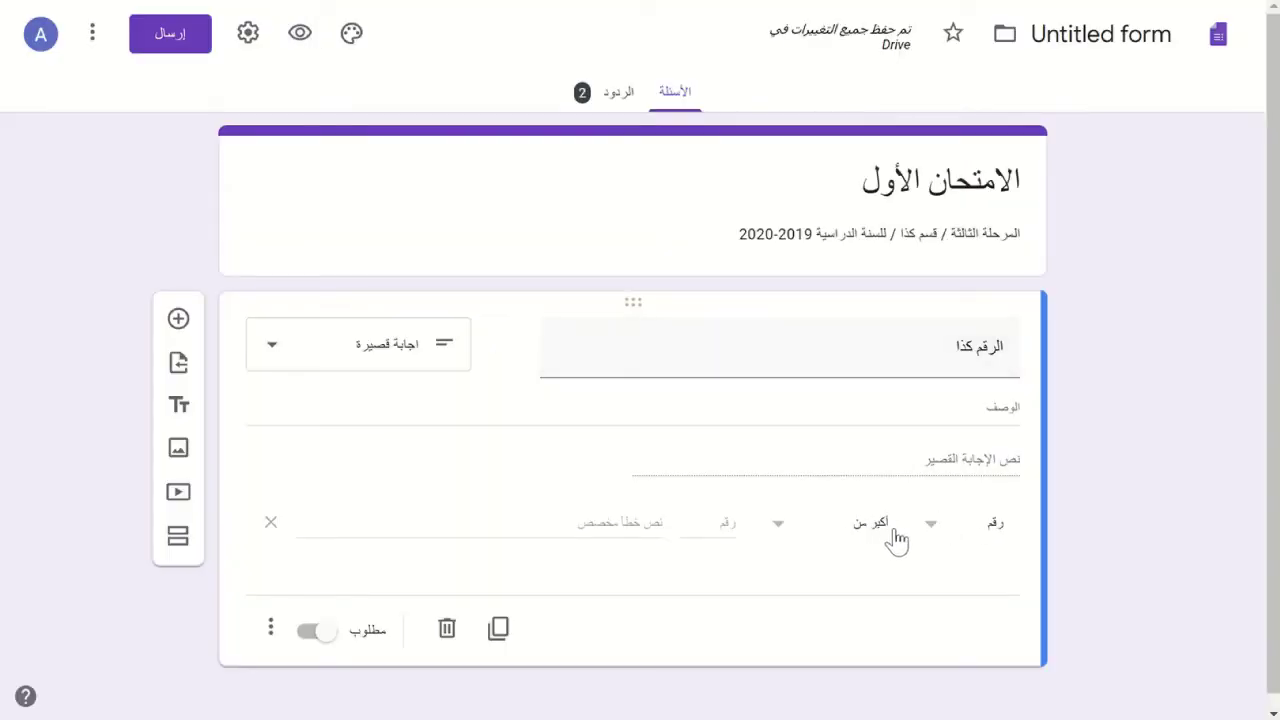
# - Change the number validation condition from 'greater than' to 'between' (بين)
pyautogui.click(926, 538)
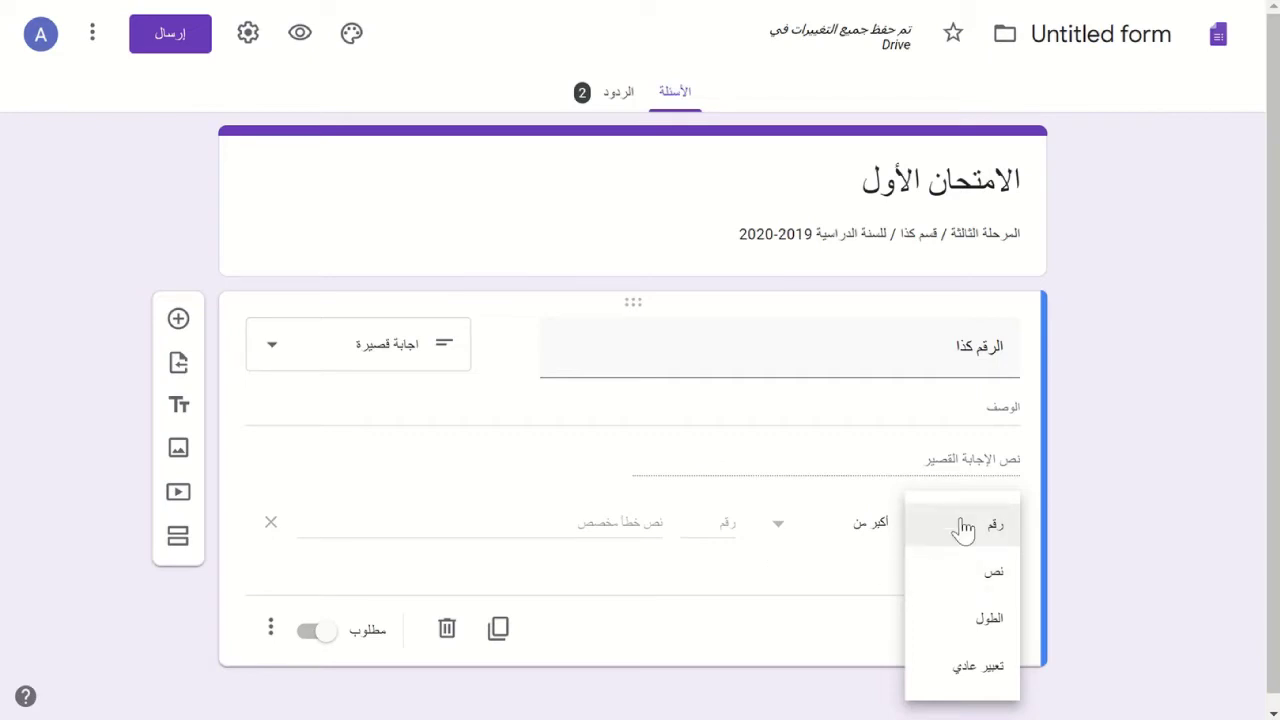
pyautogui.click(848, 538)
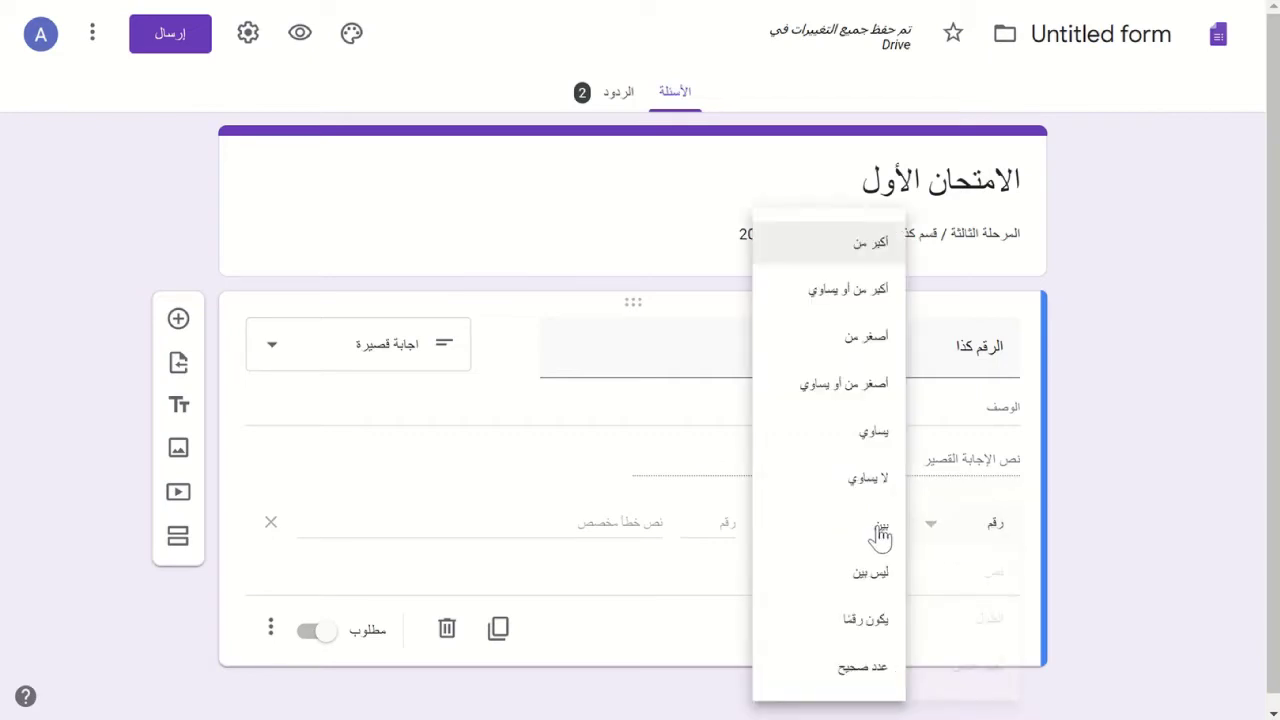
pyautogui.click(686, 403)
pyautogui.click(922, 535)
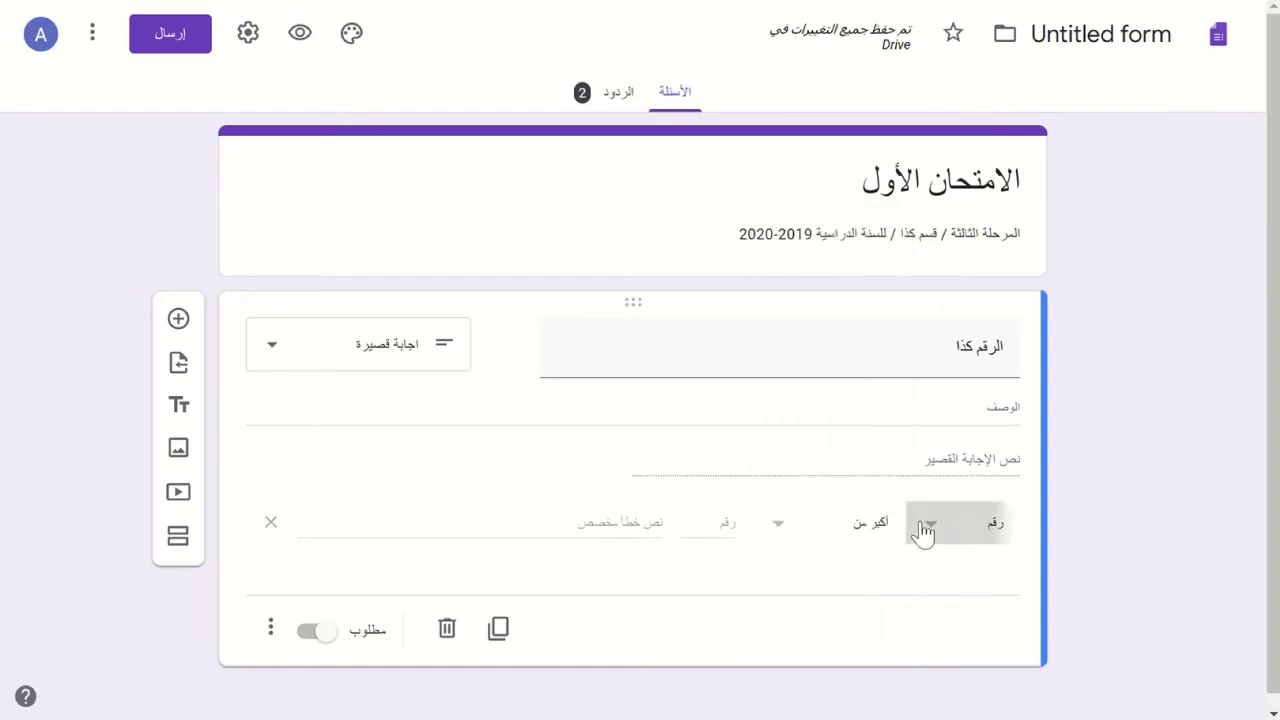
pyautogui.click(828, 532)
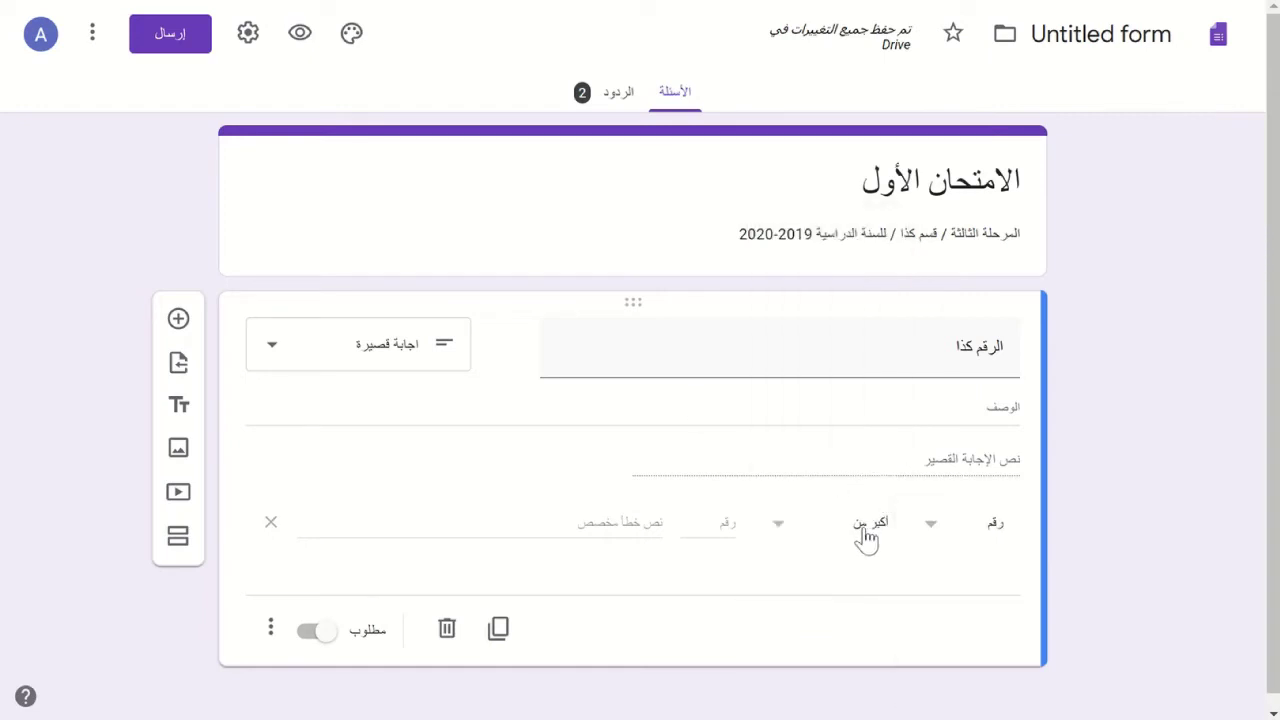
pyautogui.click(862, 536)
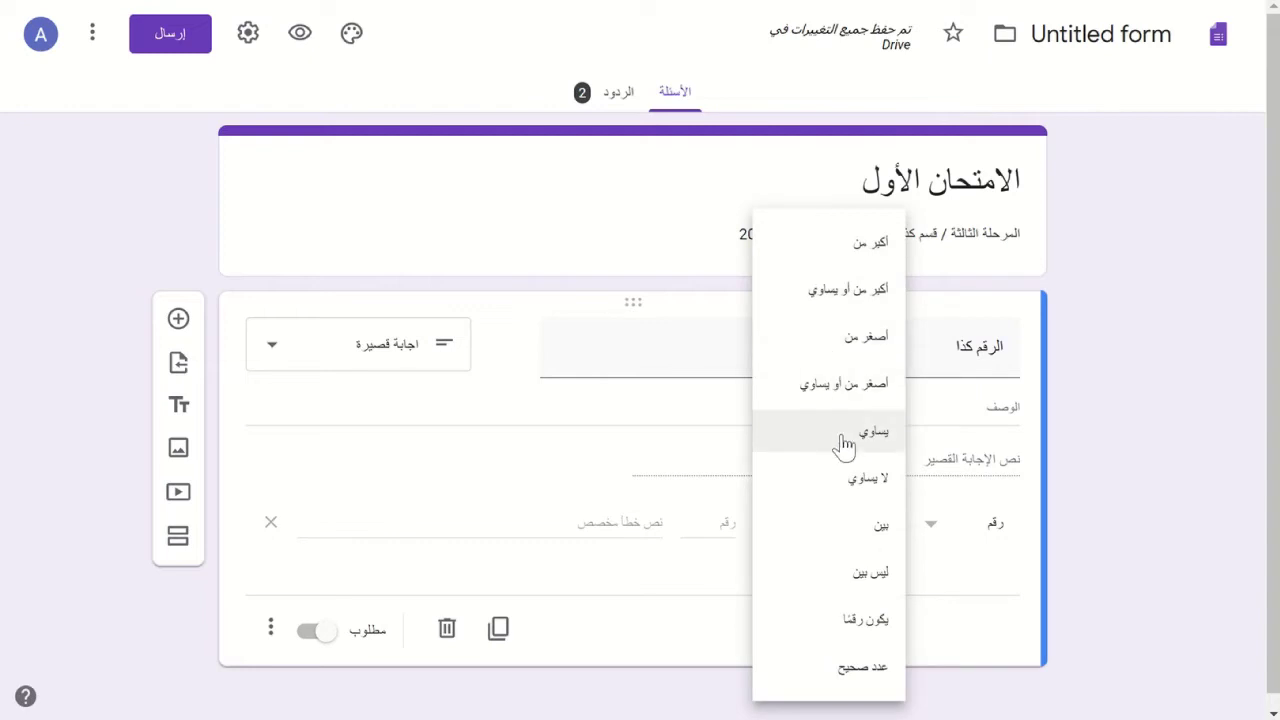
pyautogui.click(679, 626)
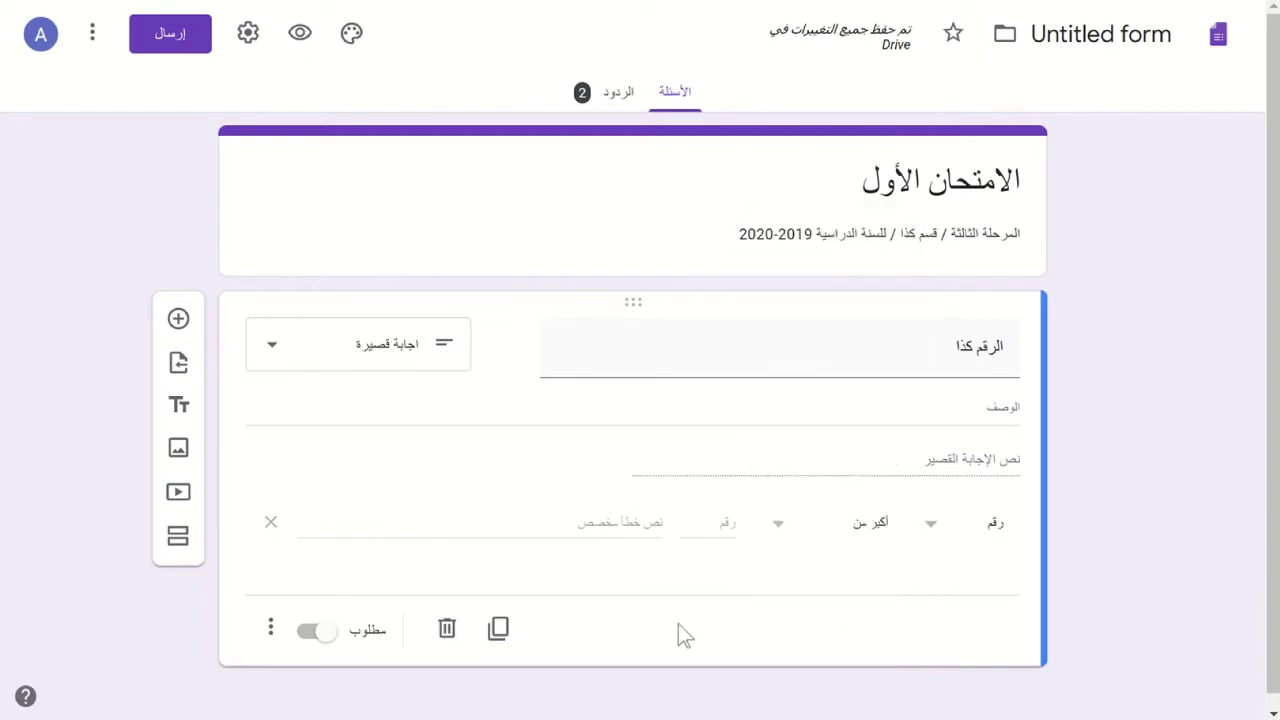
pyautogui.click(777, 530)
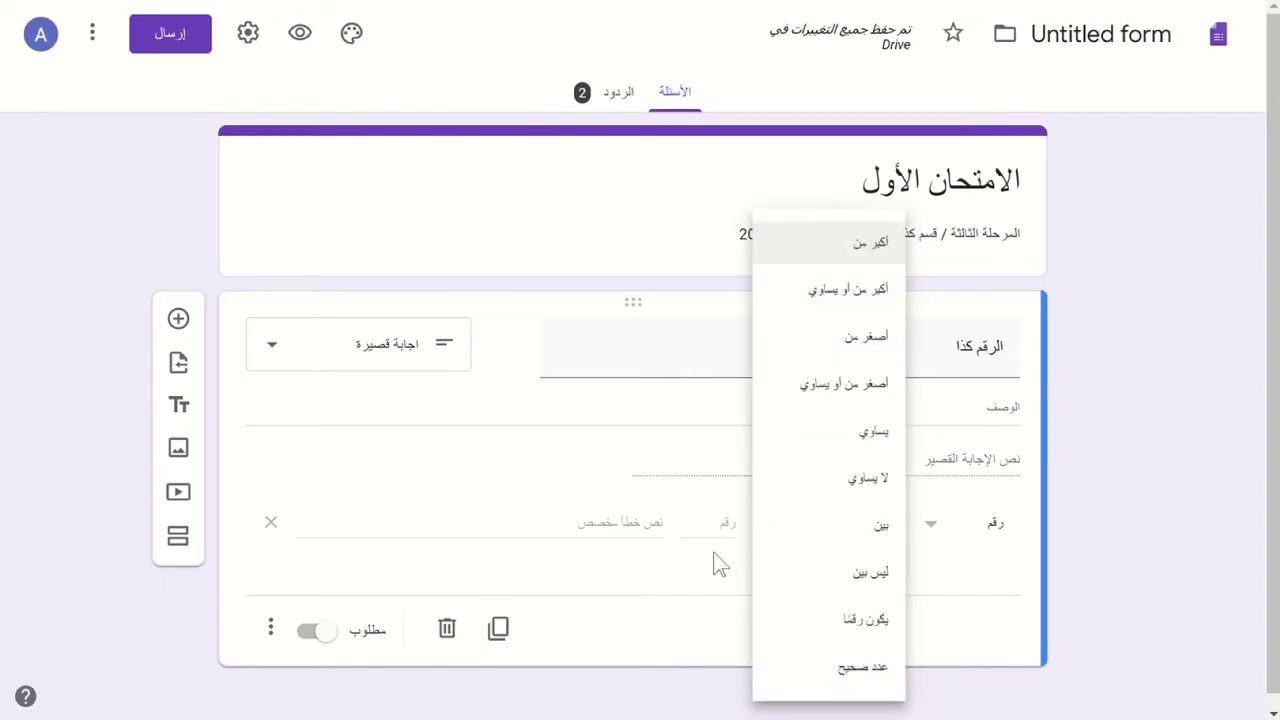
pyautogui.click(678, 549)
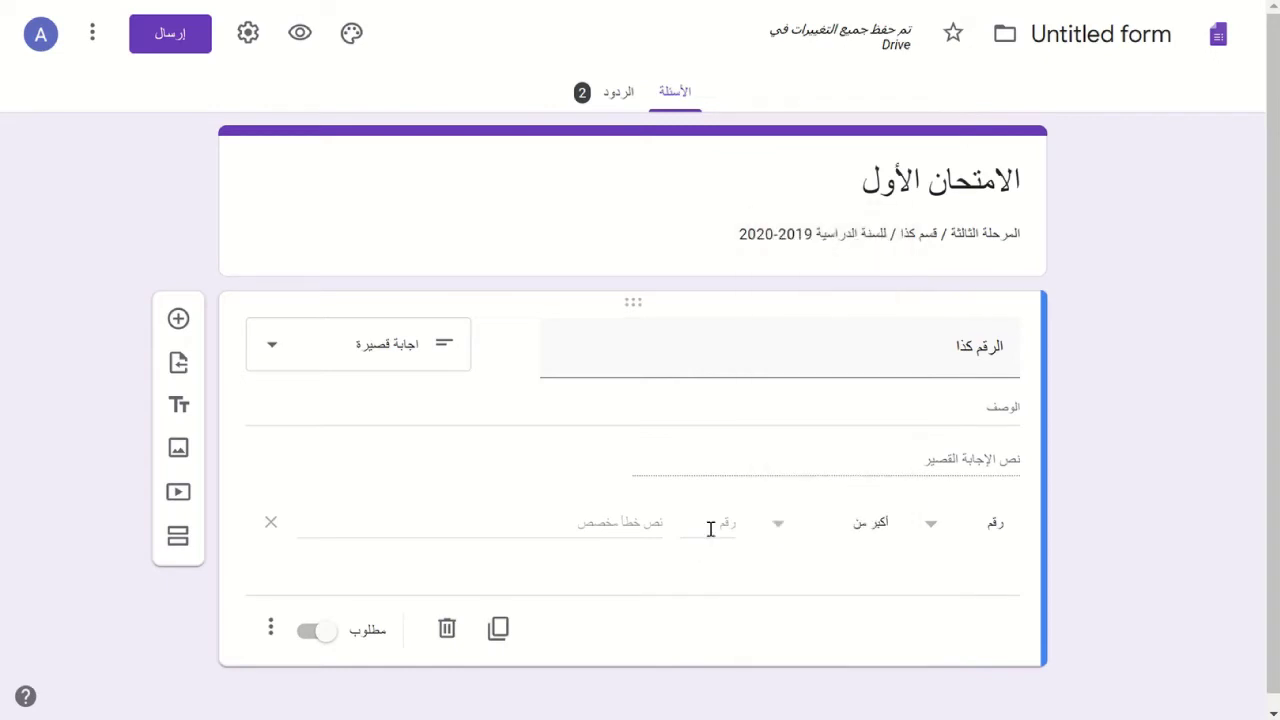
pyautogui.click(712, 524)
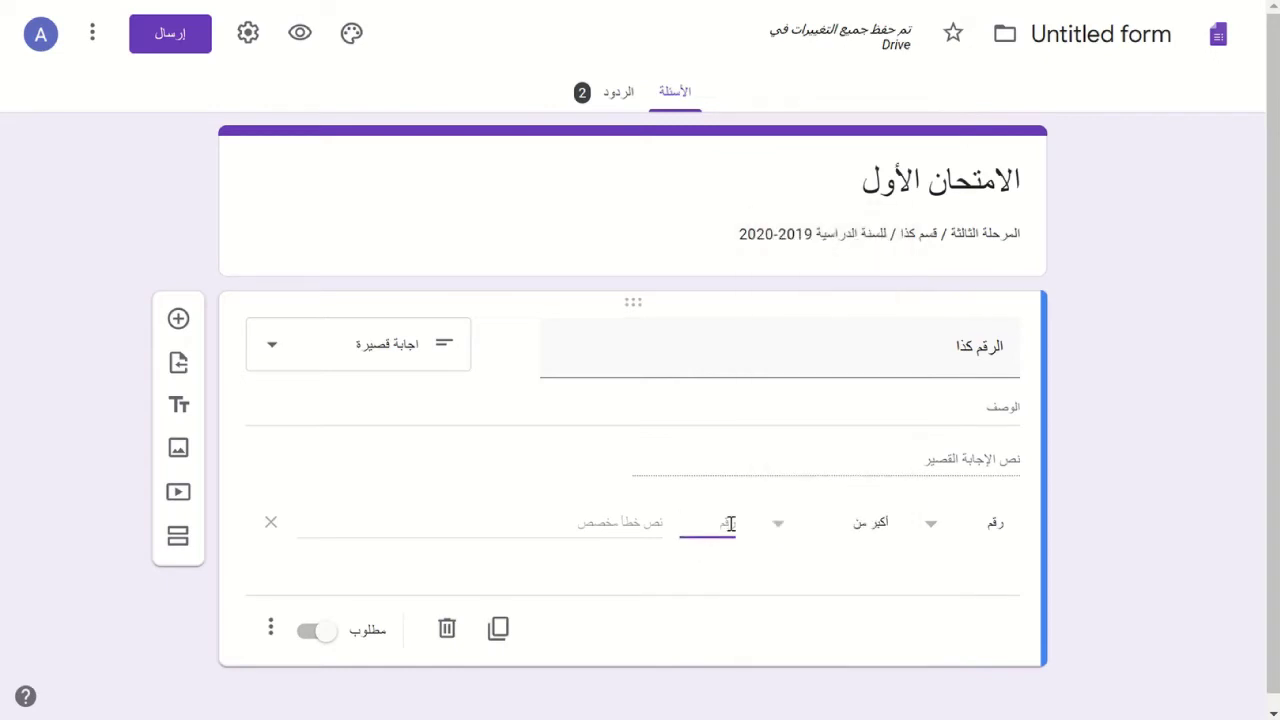
pyautogui.click(888, 530)
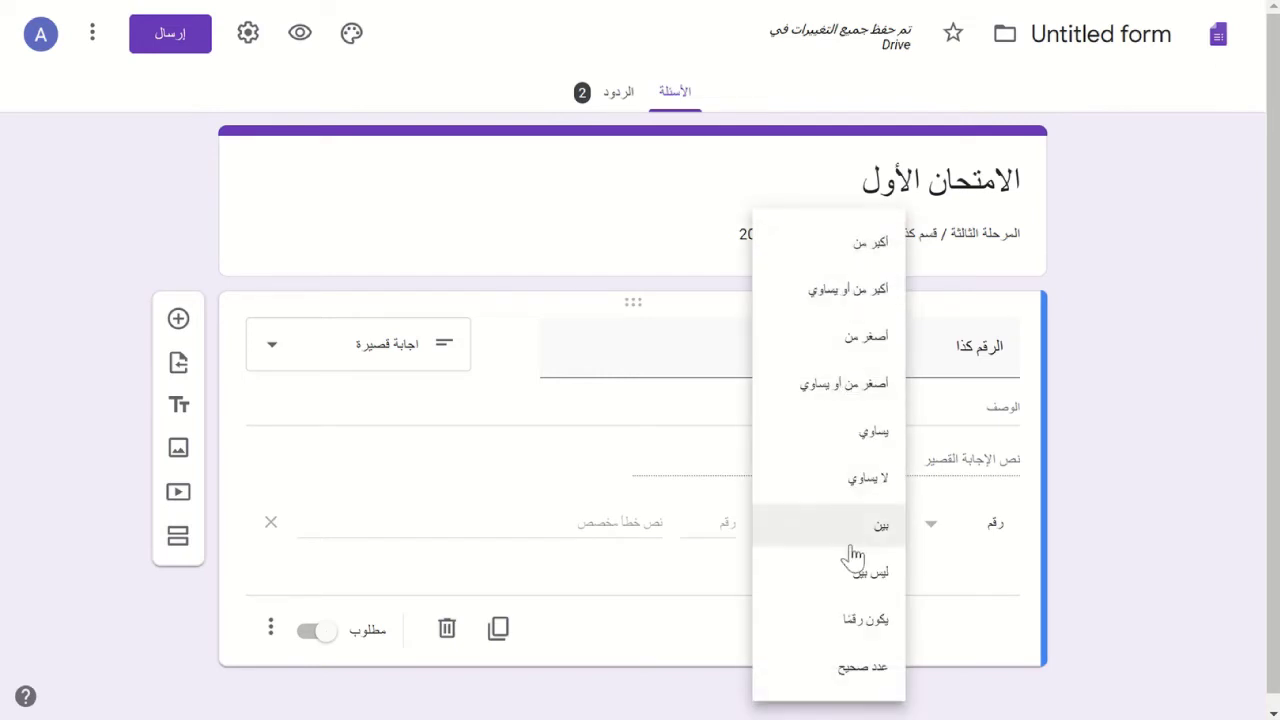
pyautogui.click(876, 533)
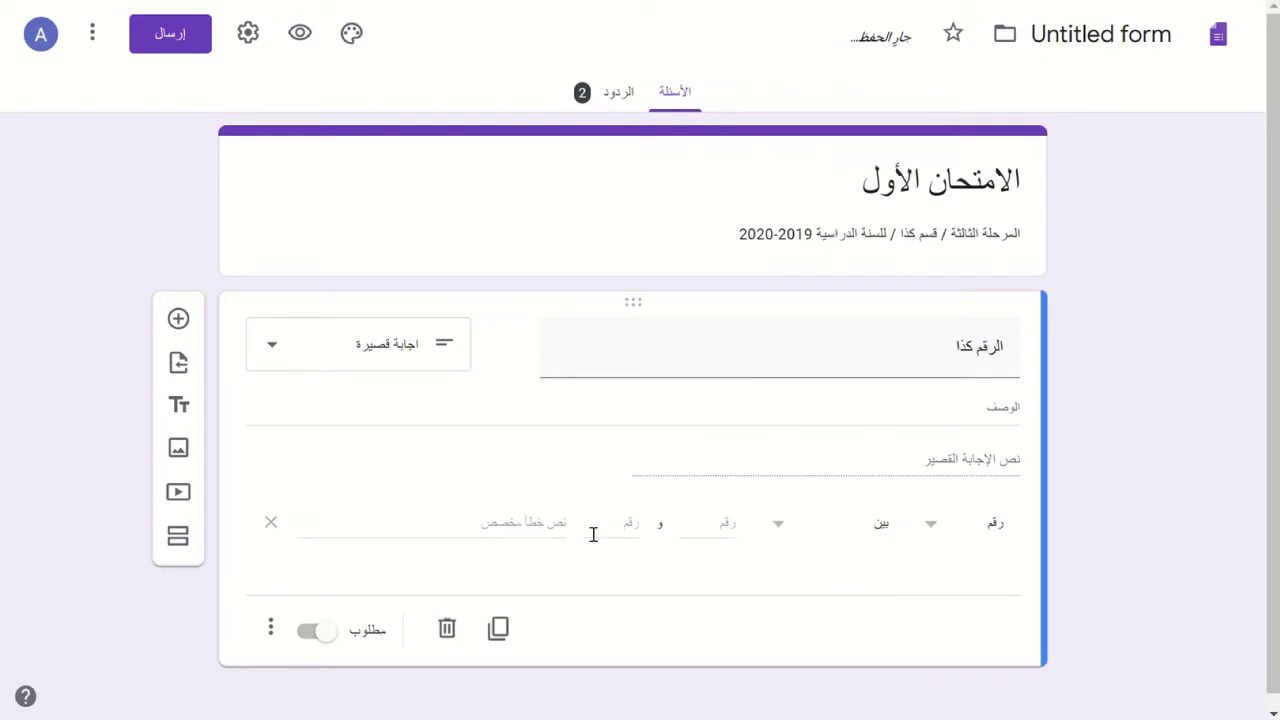
pyautogui.click(458, 524)
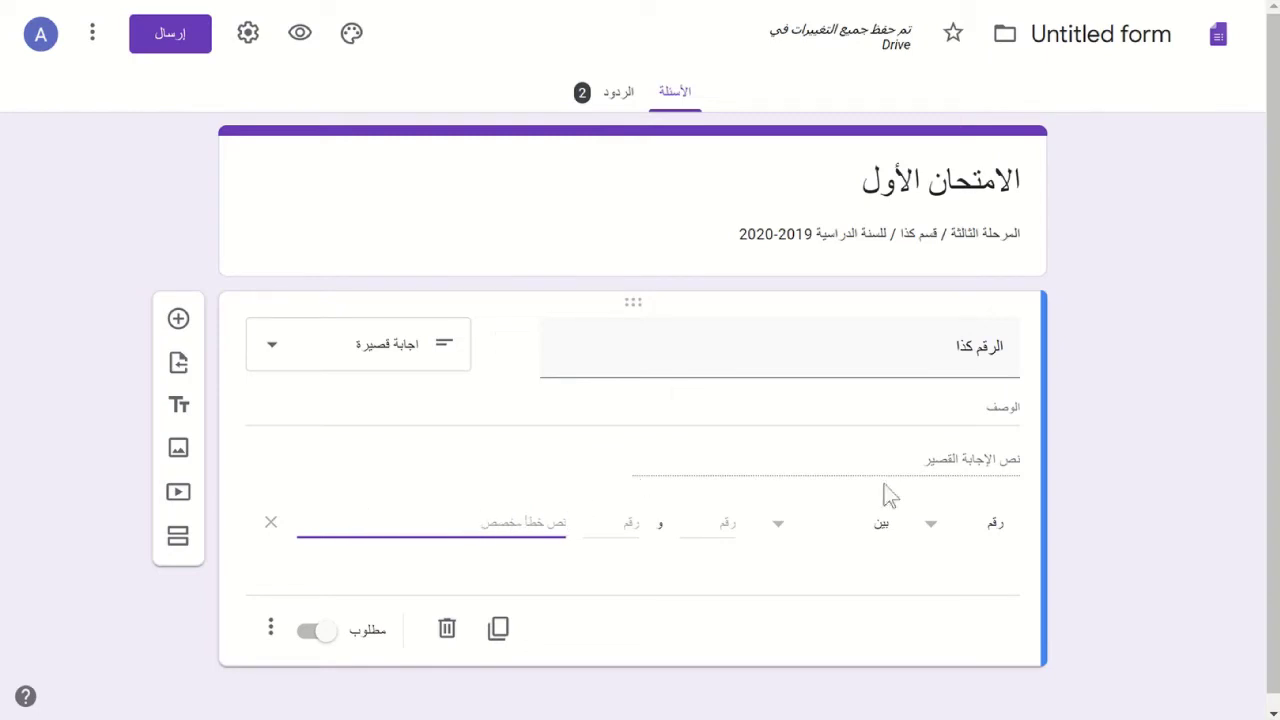
# - Switch the response validation type from Number to Text
pyautogui.click(934, 526)
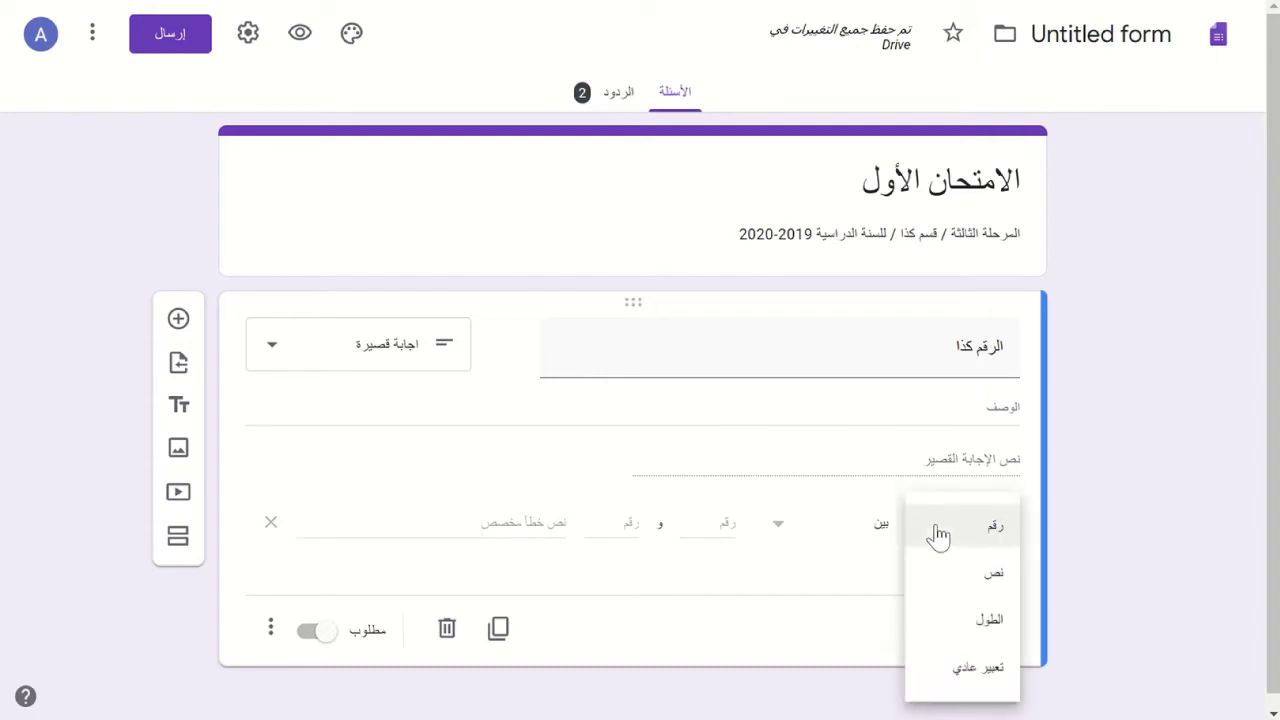
pyautogui.click(968, 578)
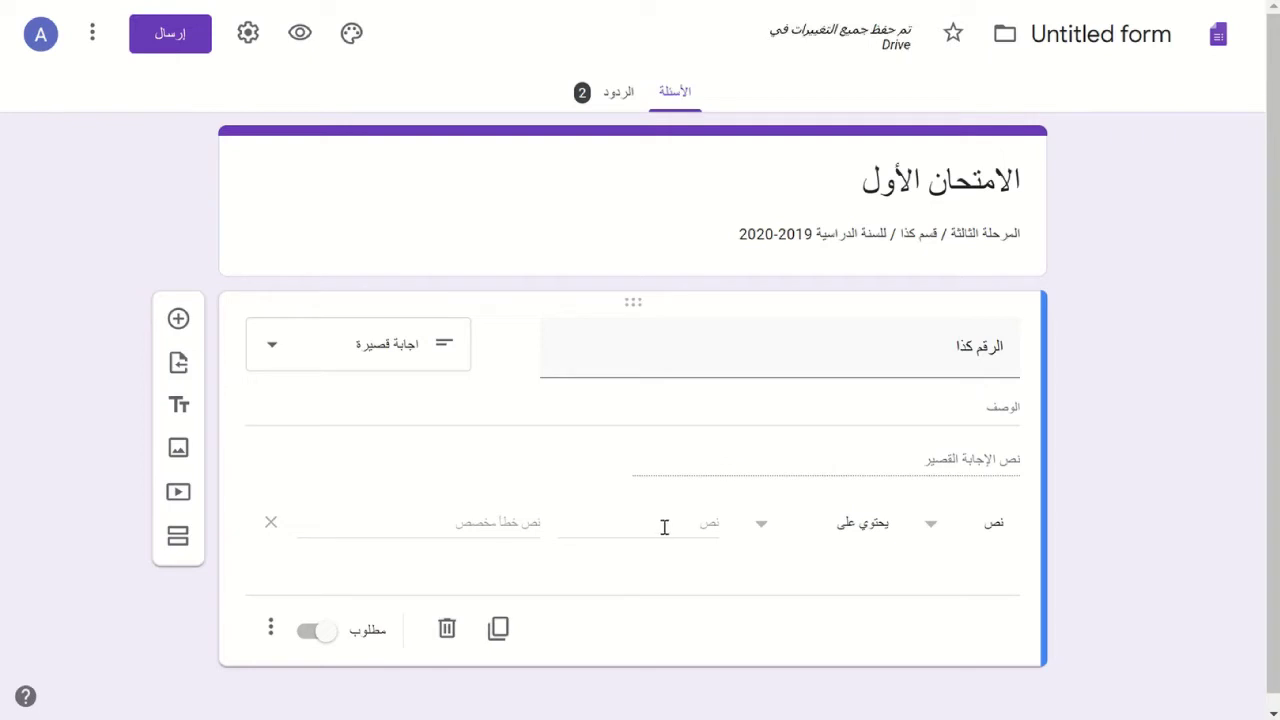
pyautogui.click(689, 527)
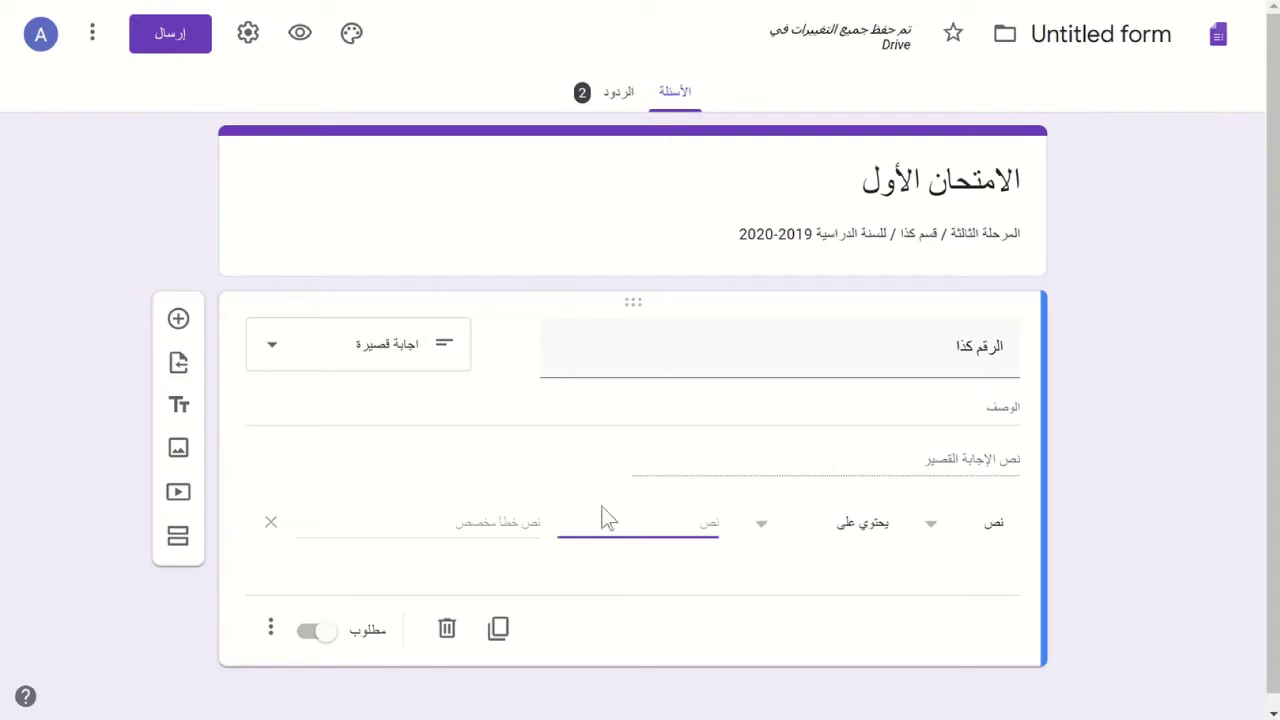
pyautogui.click(927, 533)
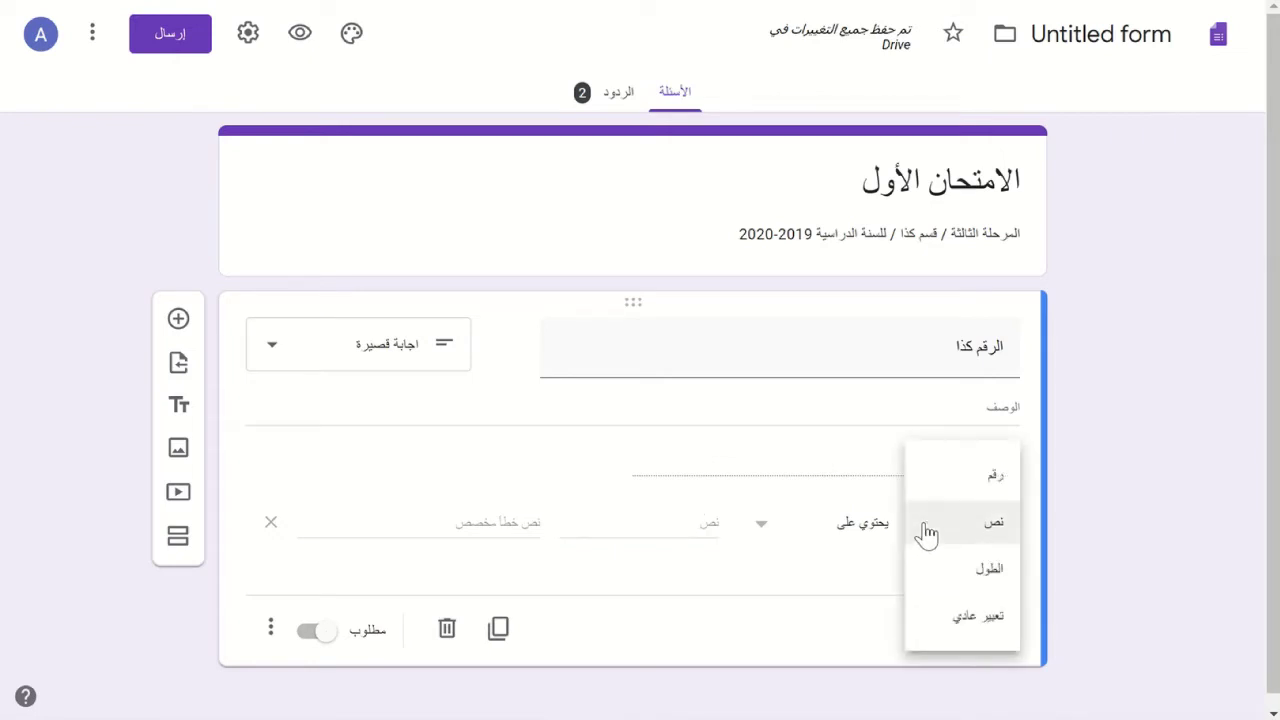
pyautogui.click(709, 524)
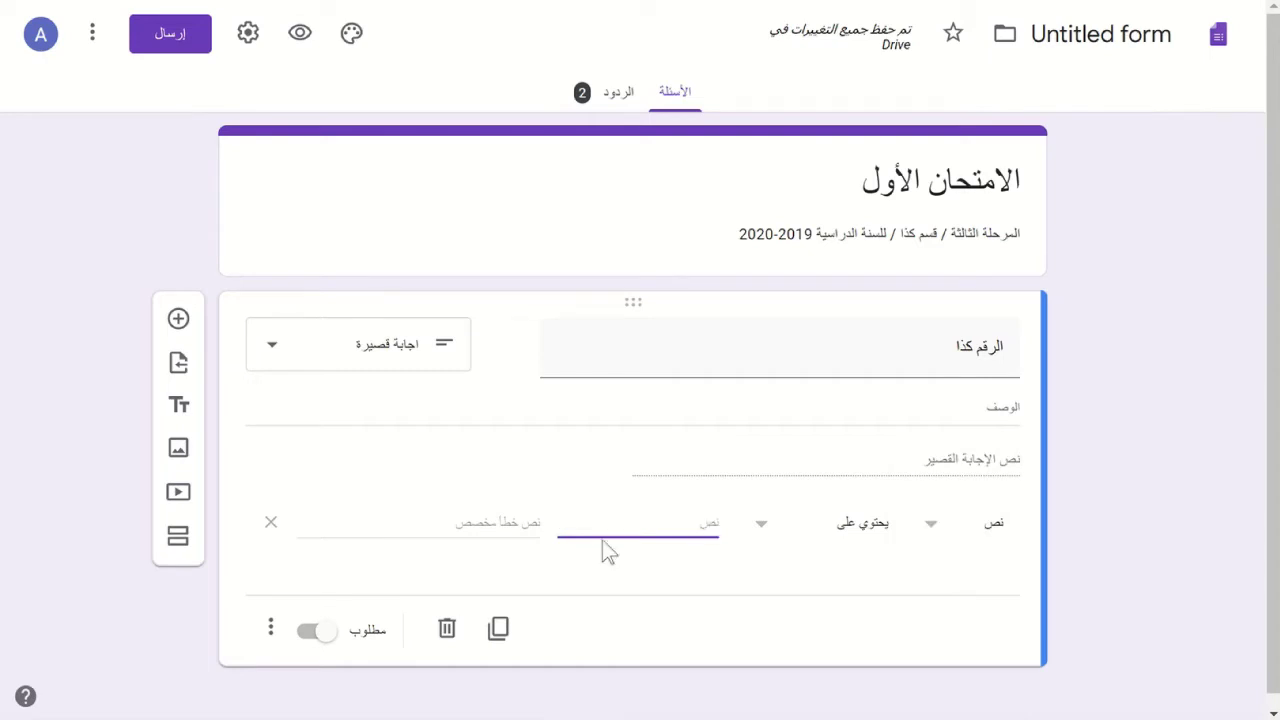
# - Retitle the question 'اكتب اسمك الثلاثي' and keep the 'contains' text condition
pyautogui.click(910, 355)
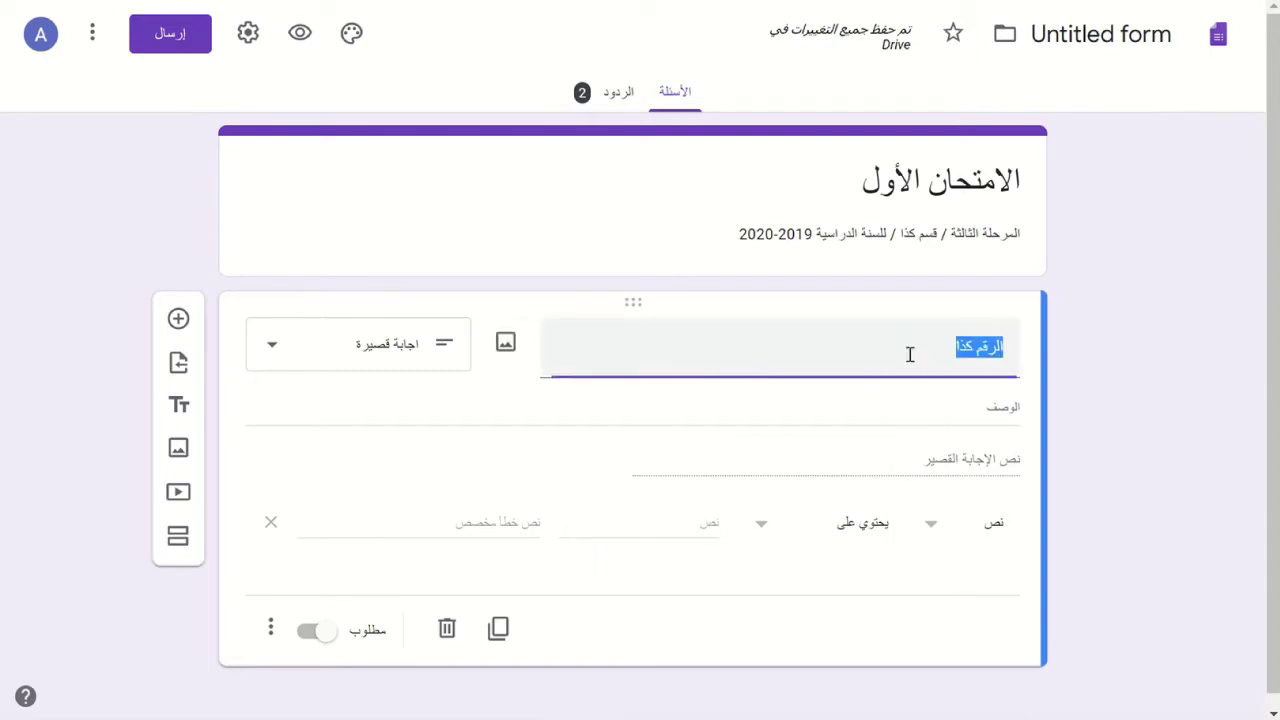
pyautogui.write('اكتب اس')
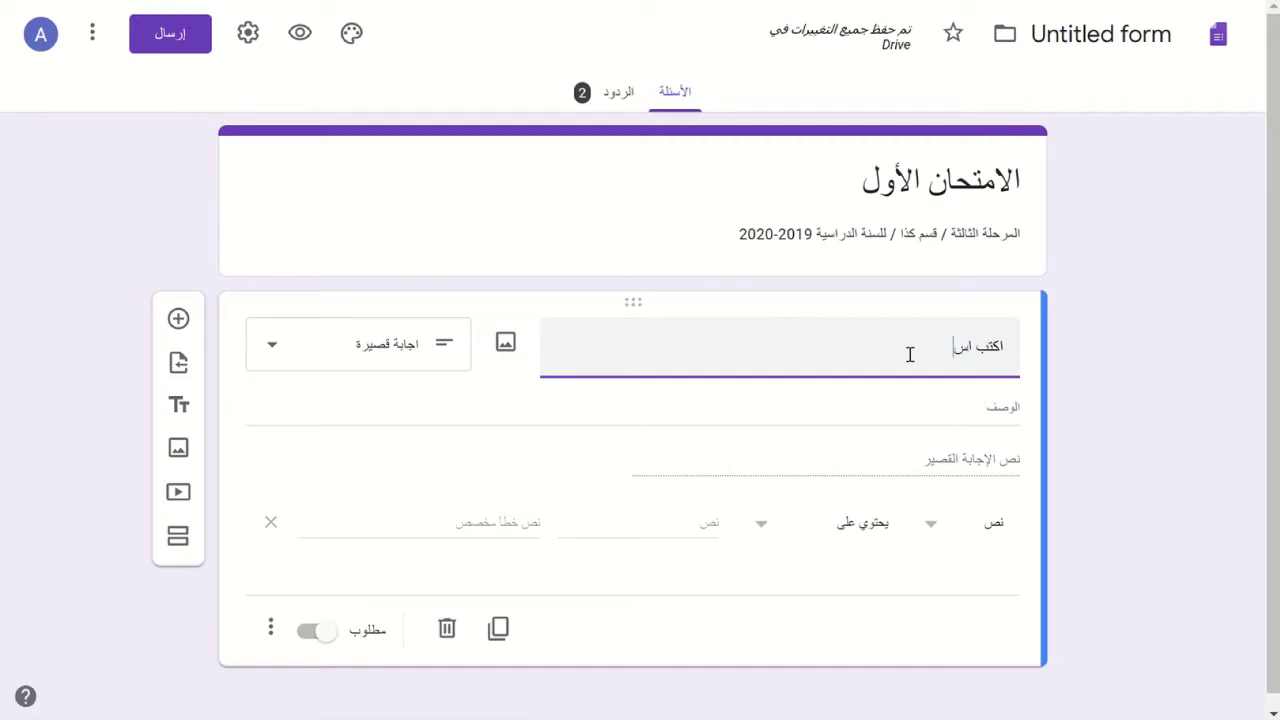
pyautogui.write('مك الثلاثي')
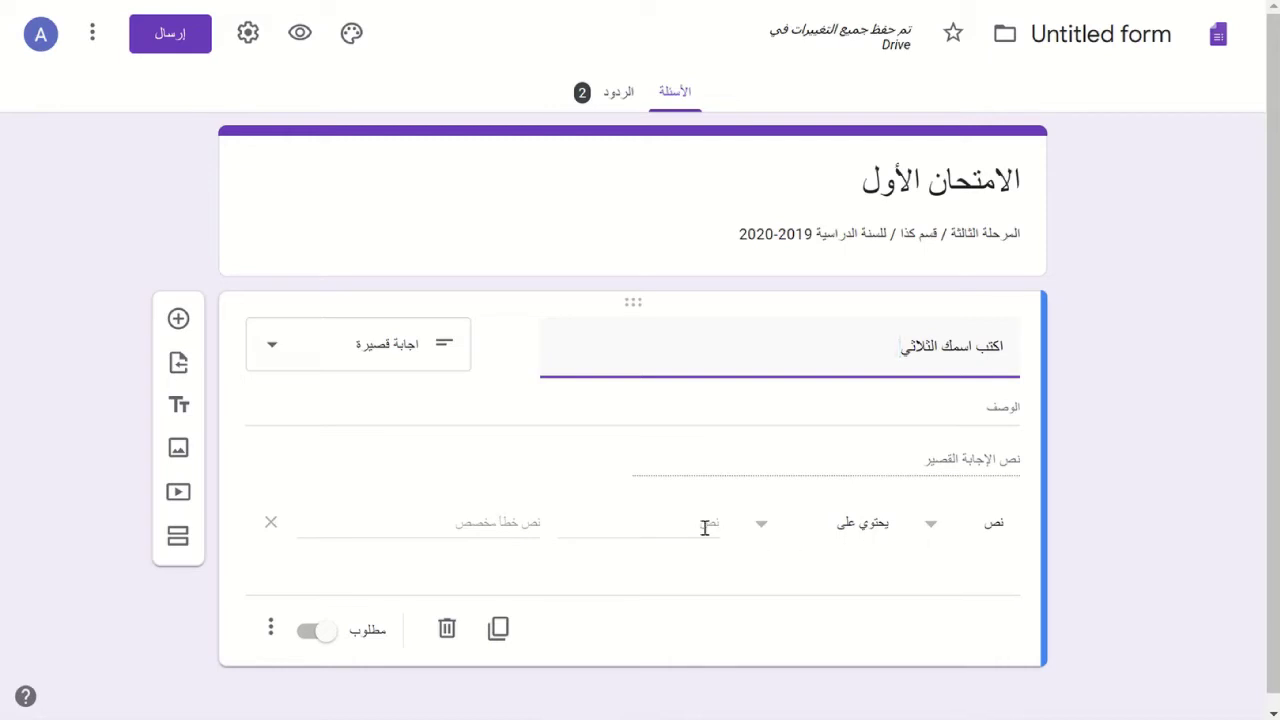
pyautogui.click(688, 529)
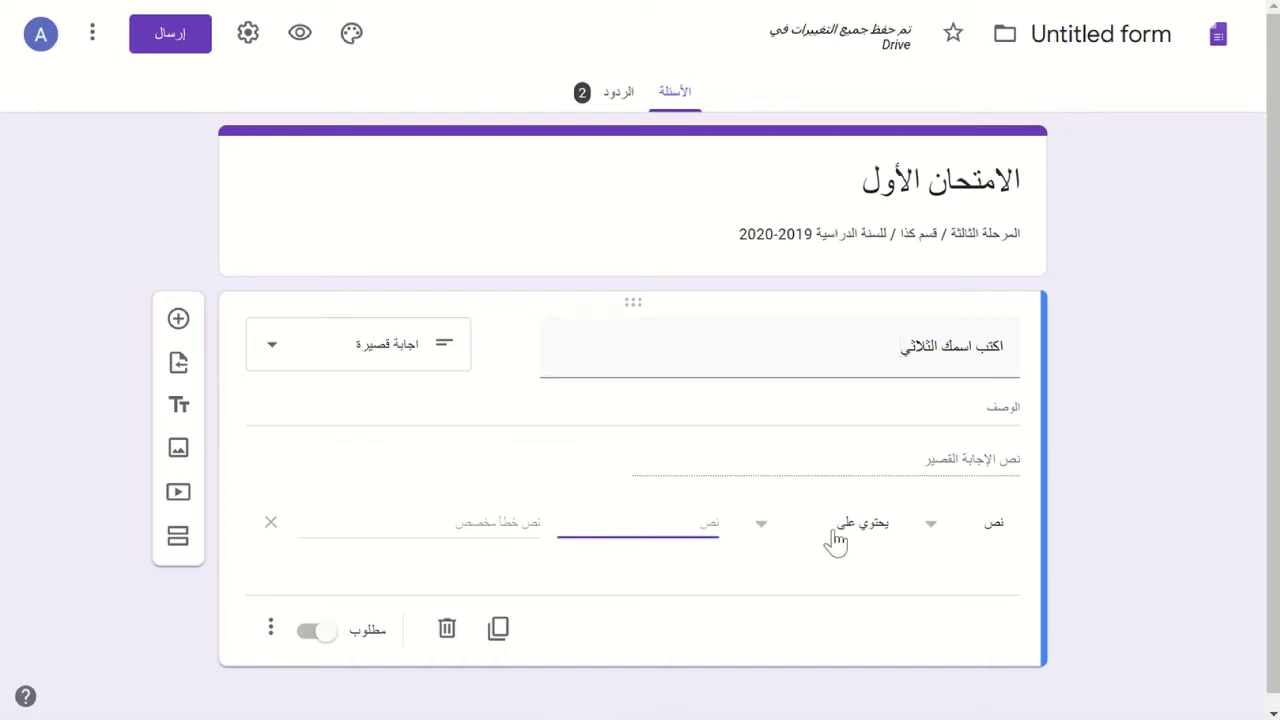
pyautogui.click(922, 543)
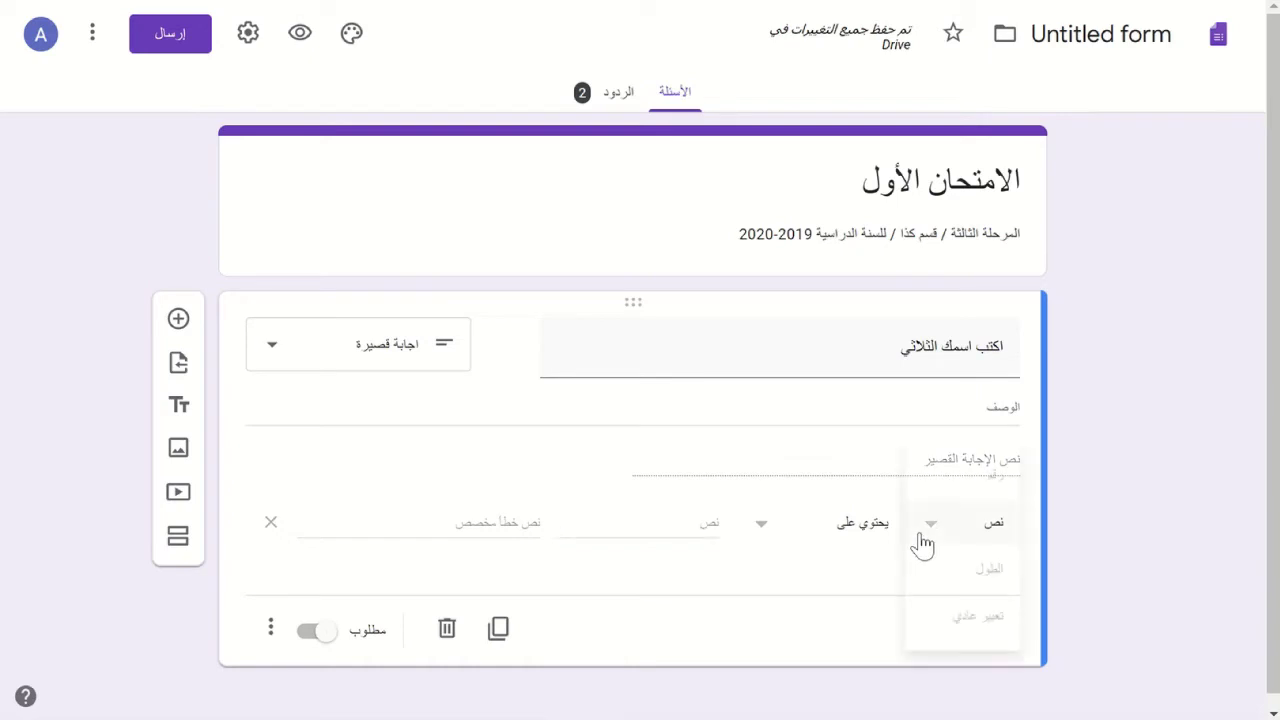
pyautogui.click(876, 538)
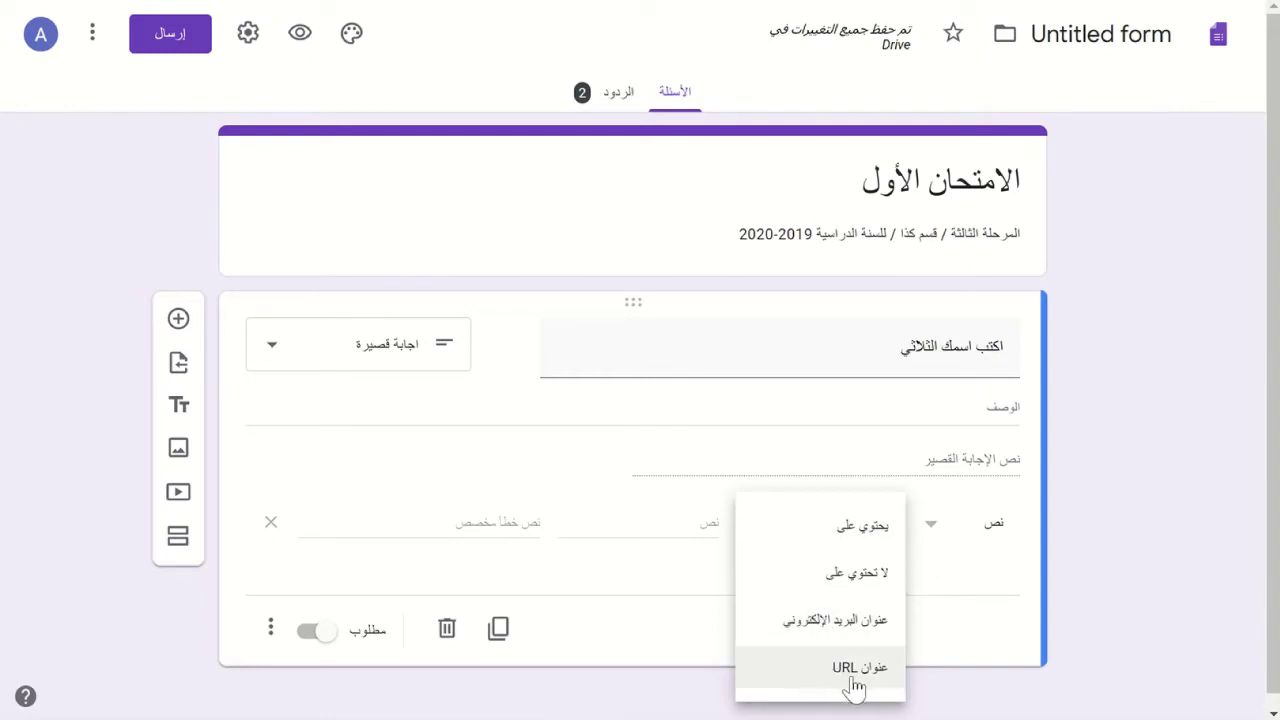
pyautogui.click(583, 574)
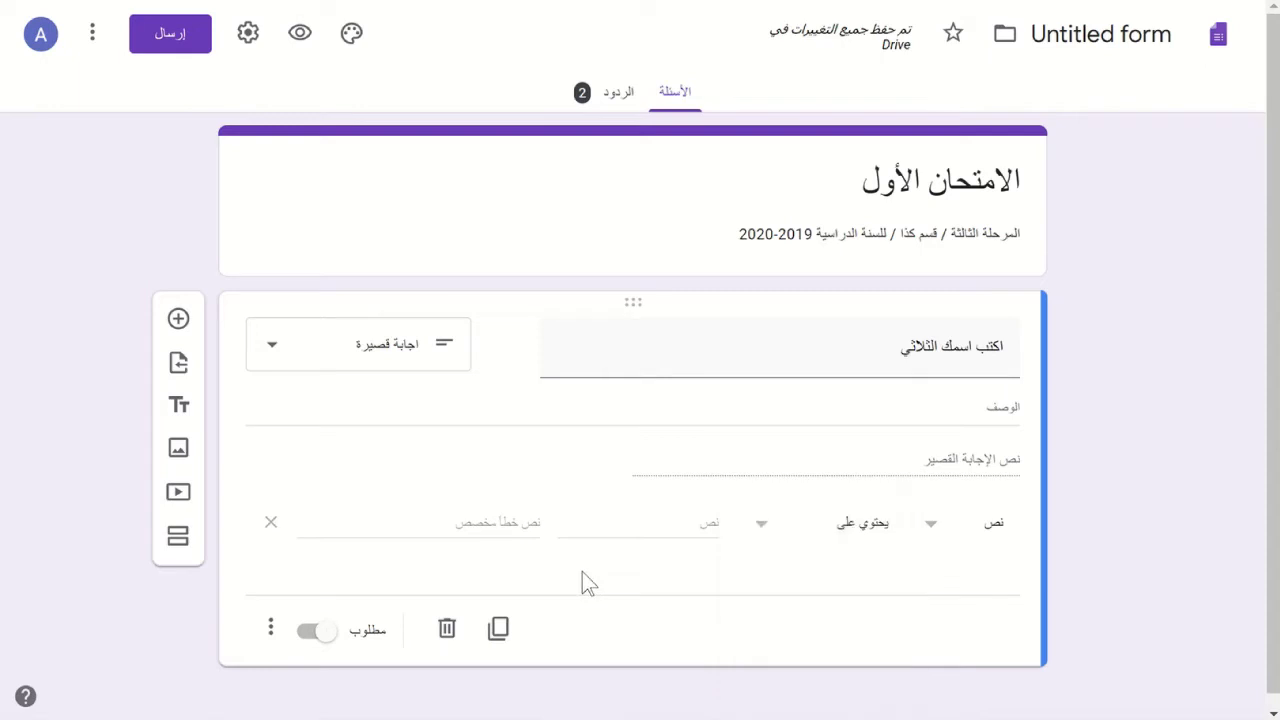
# - Set validation to Length (الطول) using the maximum character count rule
pyautogui.click(938, 533)
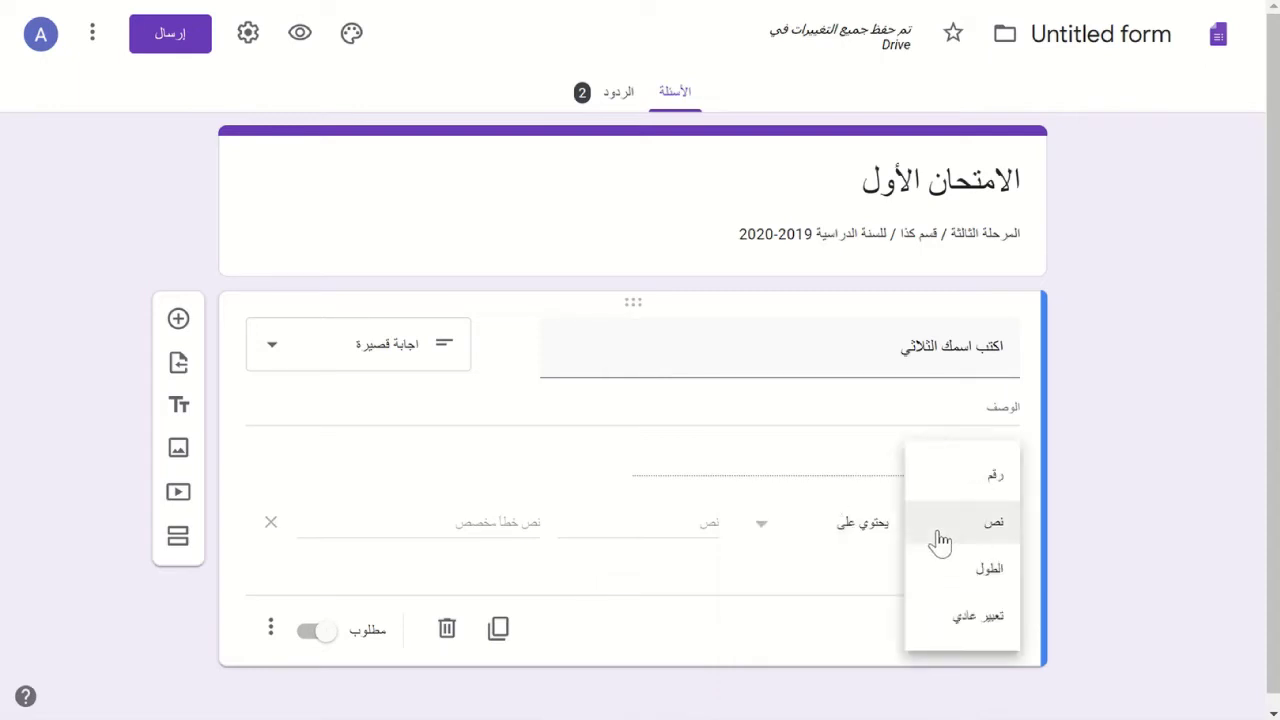
pyautogui.click(945, 585)
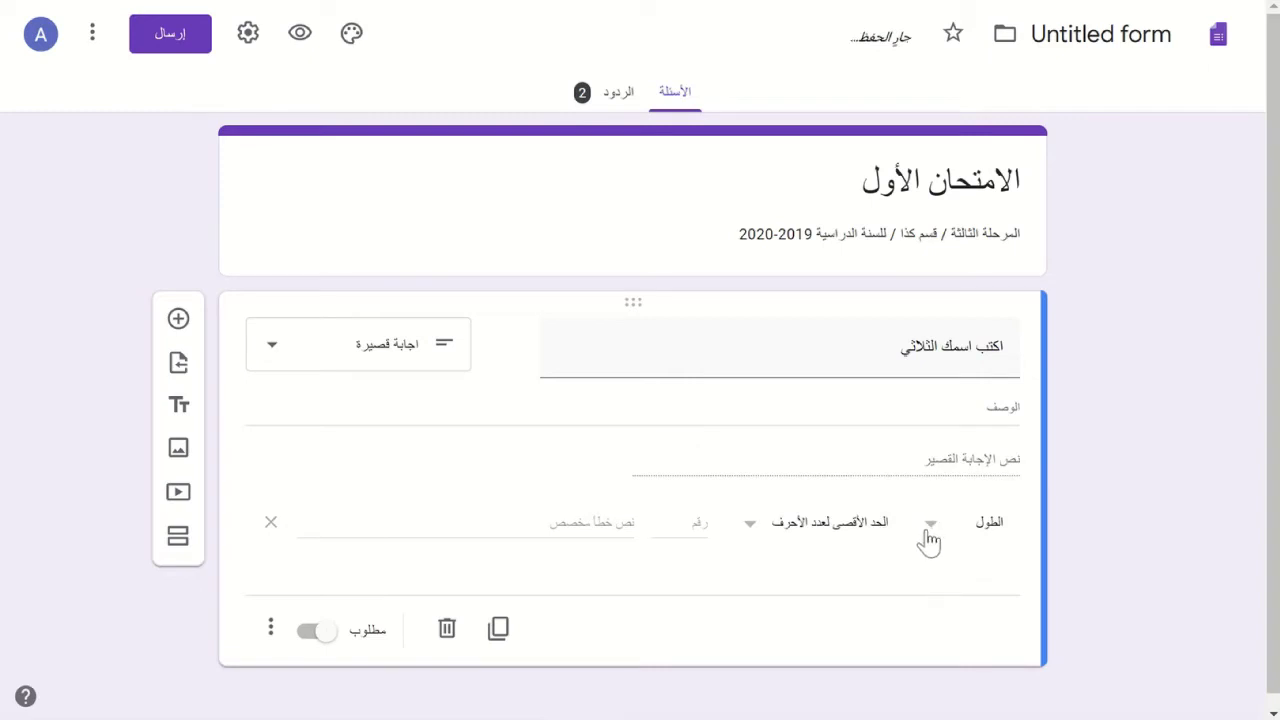
pyautogui.click(929, 541)
pyautogui.click(850, 528)
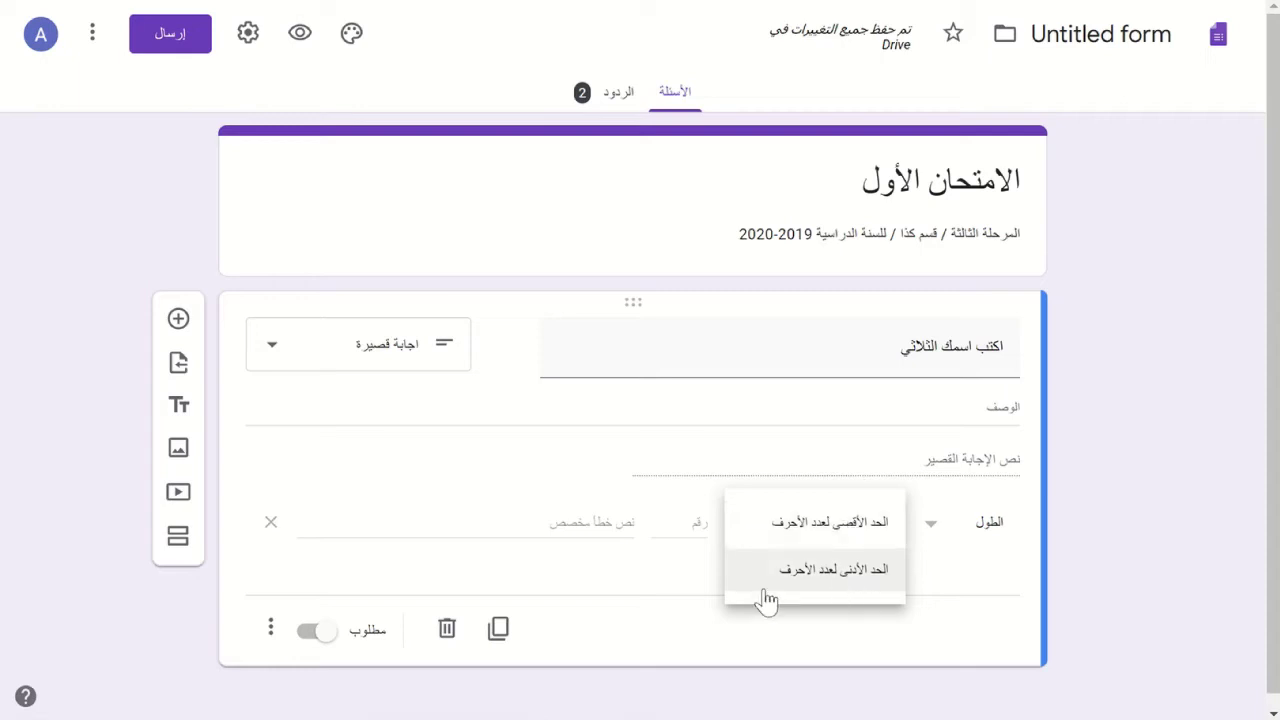
pyautogui.click(680, 577)
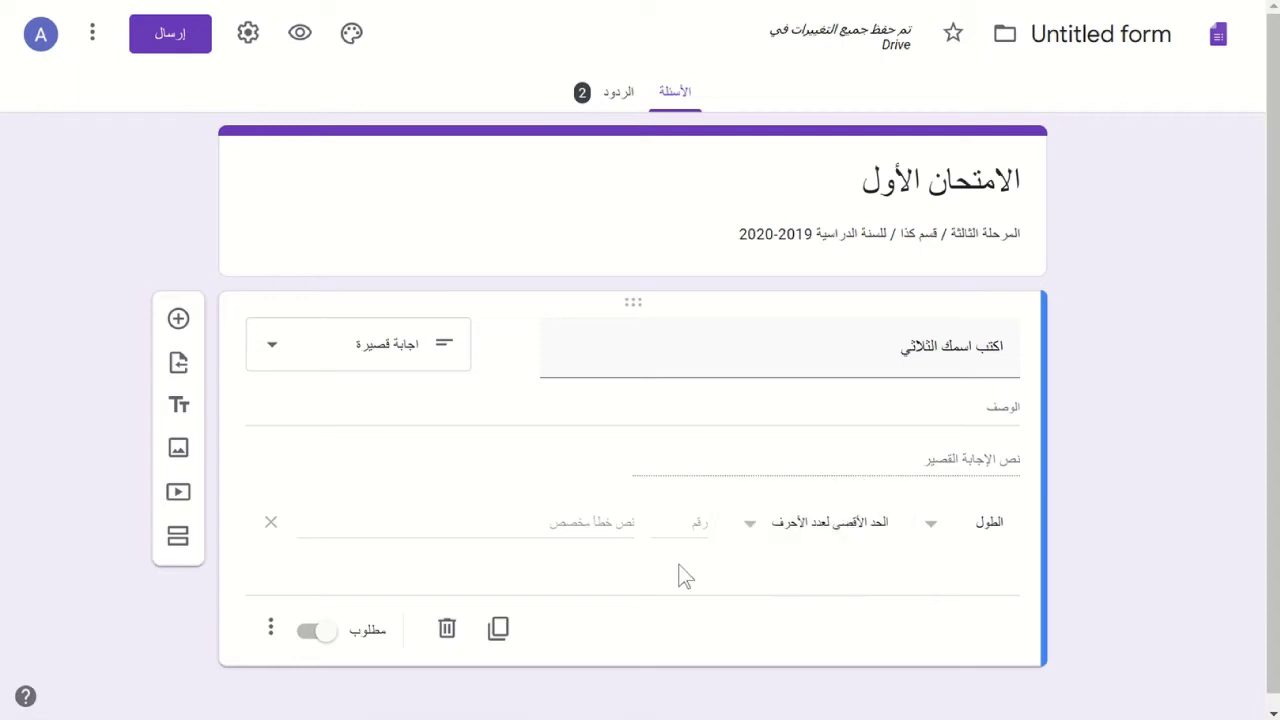
pyautogui.click(932, 540)
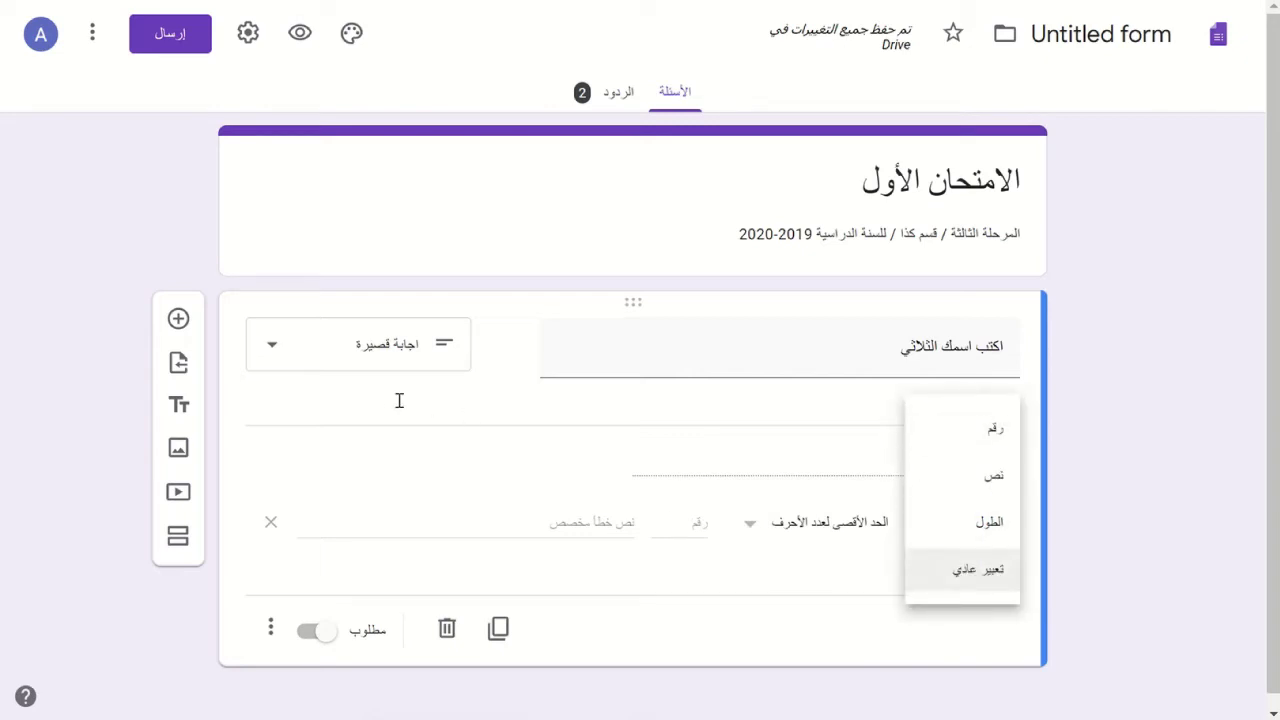
pyautogui.click(158, 212)
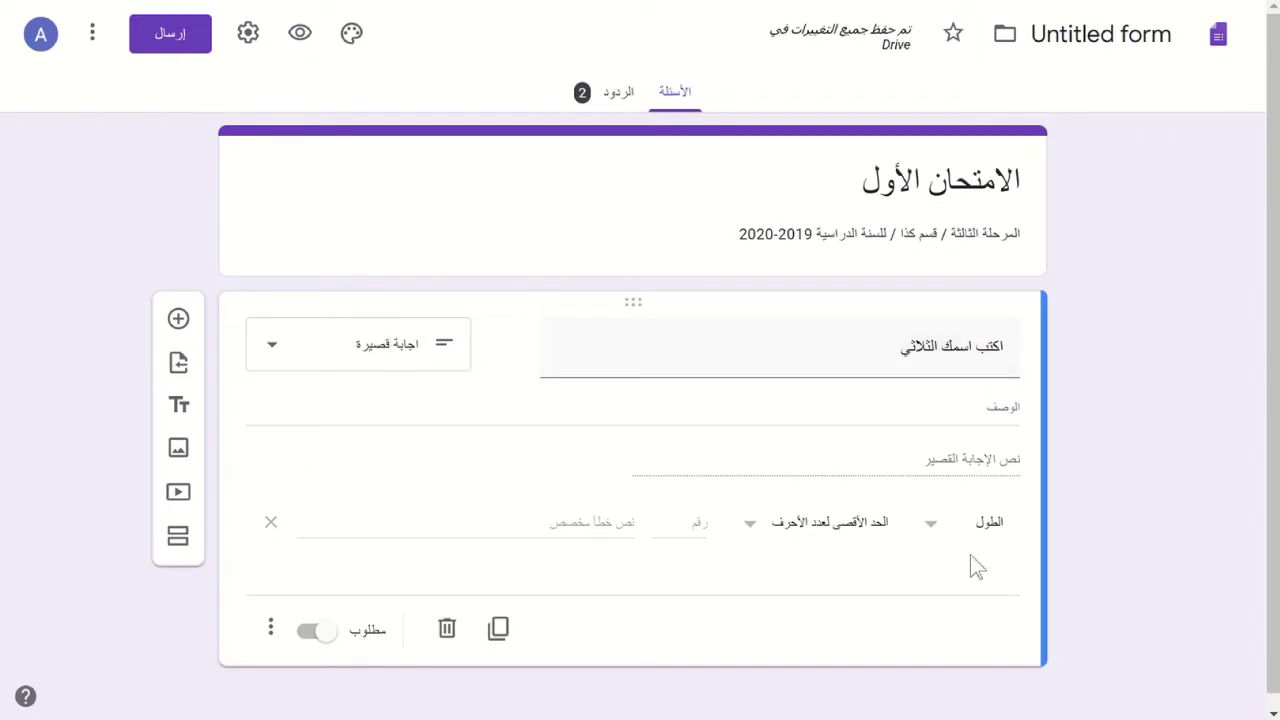
# - Switch the validation back to Text with the 'contains' condition
pyautogui.click(936, 527)
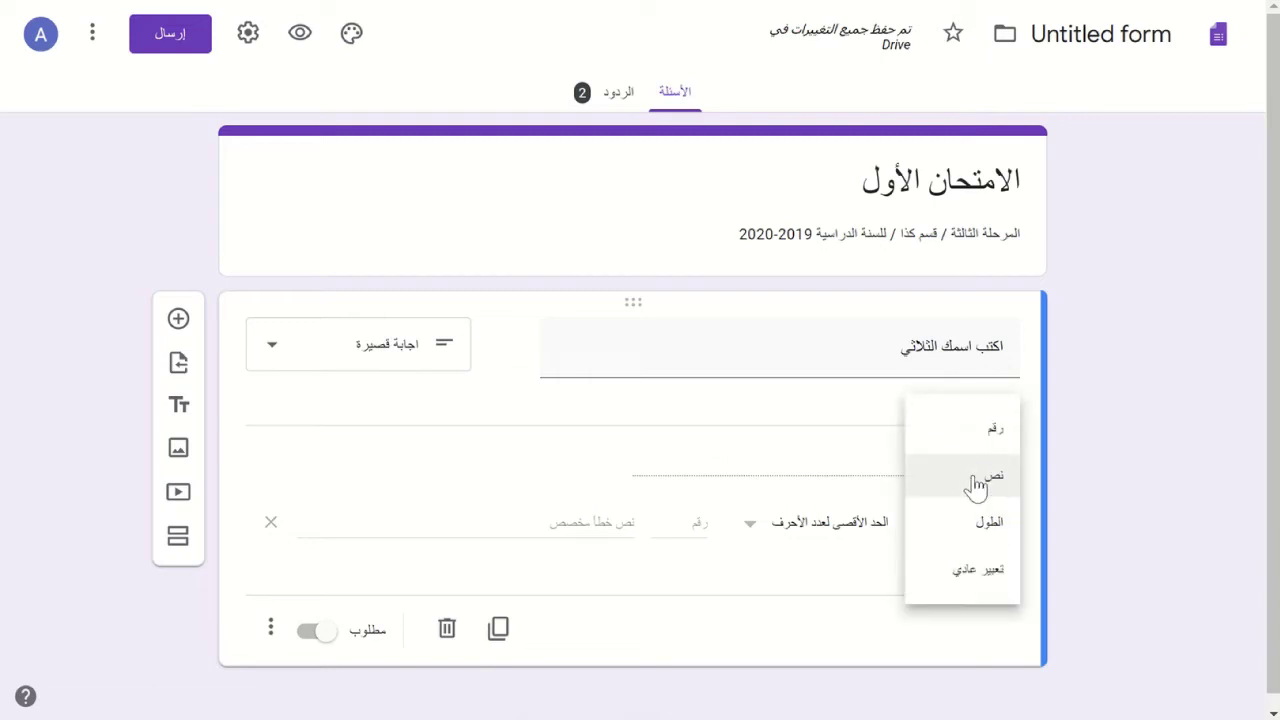
pyautogui.click(971, 482)
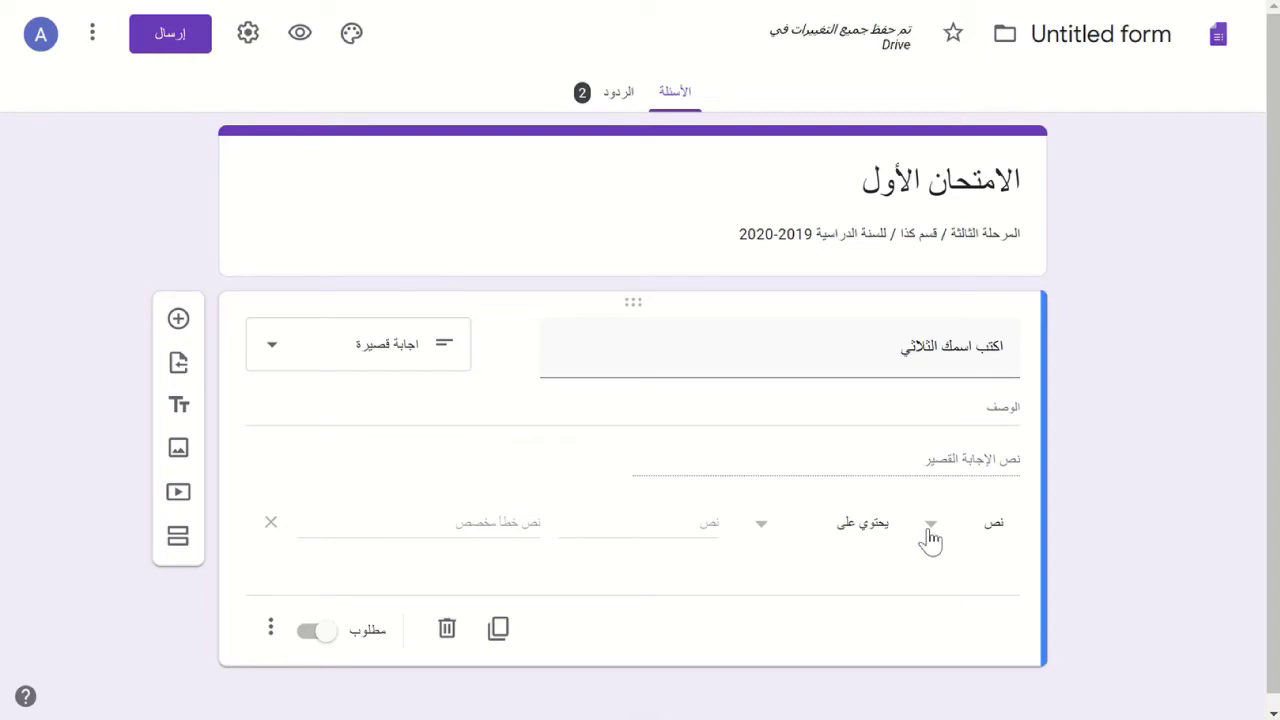
pyautogui.click(930, 540)
pyautogui.click(868, 526)
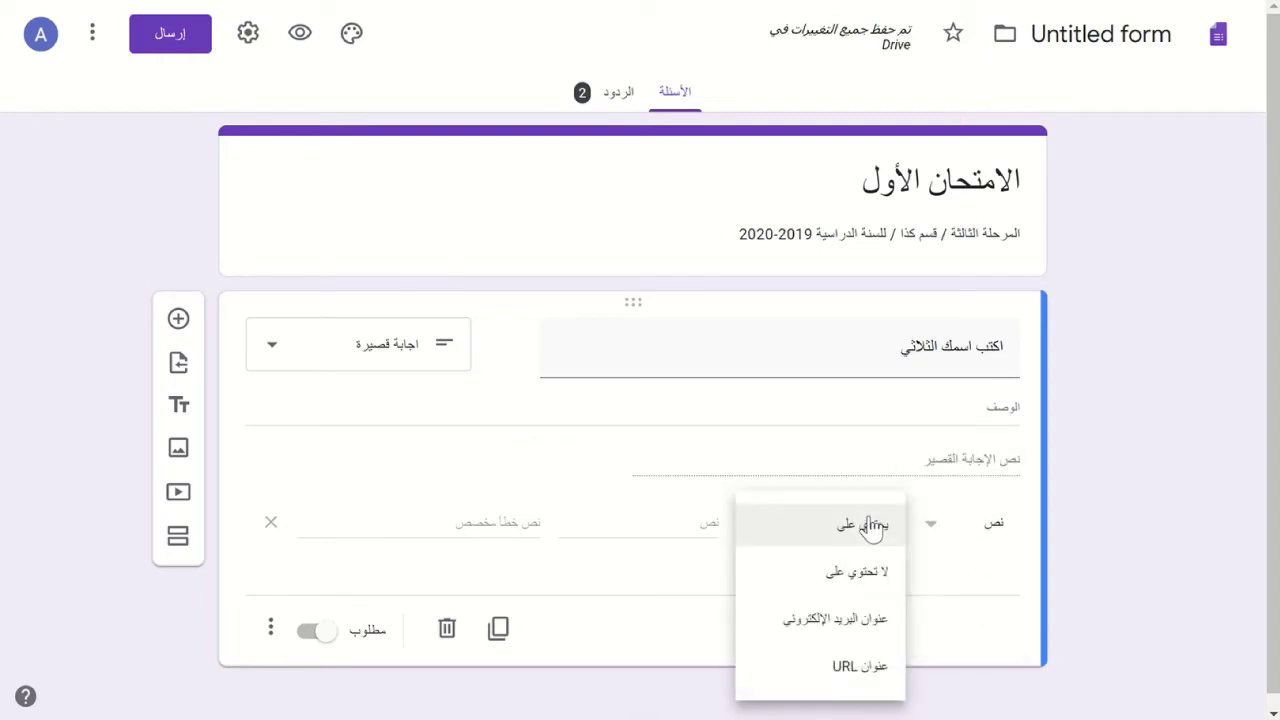
pyautogui.click(694, 523)
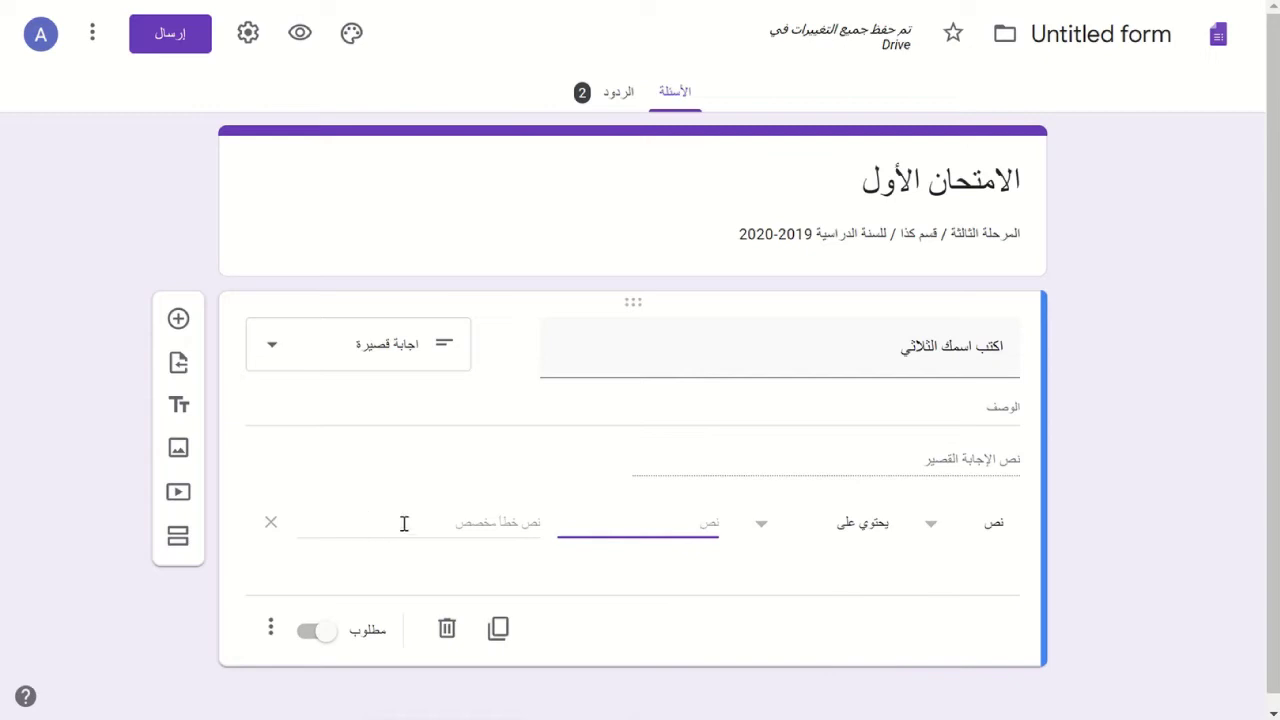
# - Enter the custom error text 'اكتب حروف فقط غير مسموح بأي رمز'
pyautogui.click(501, 530)
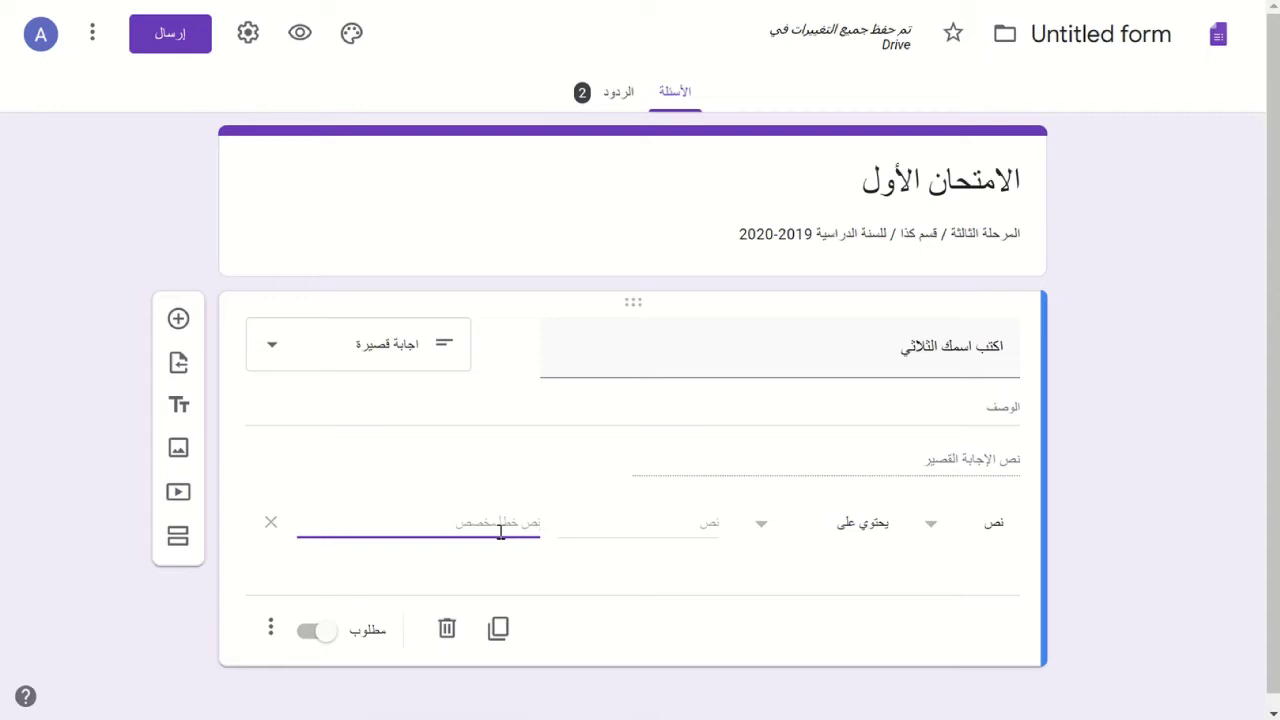
pyautogui.write('اكتب حروف فقط')
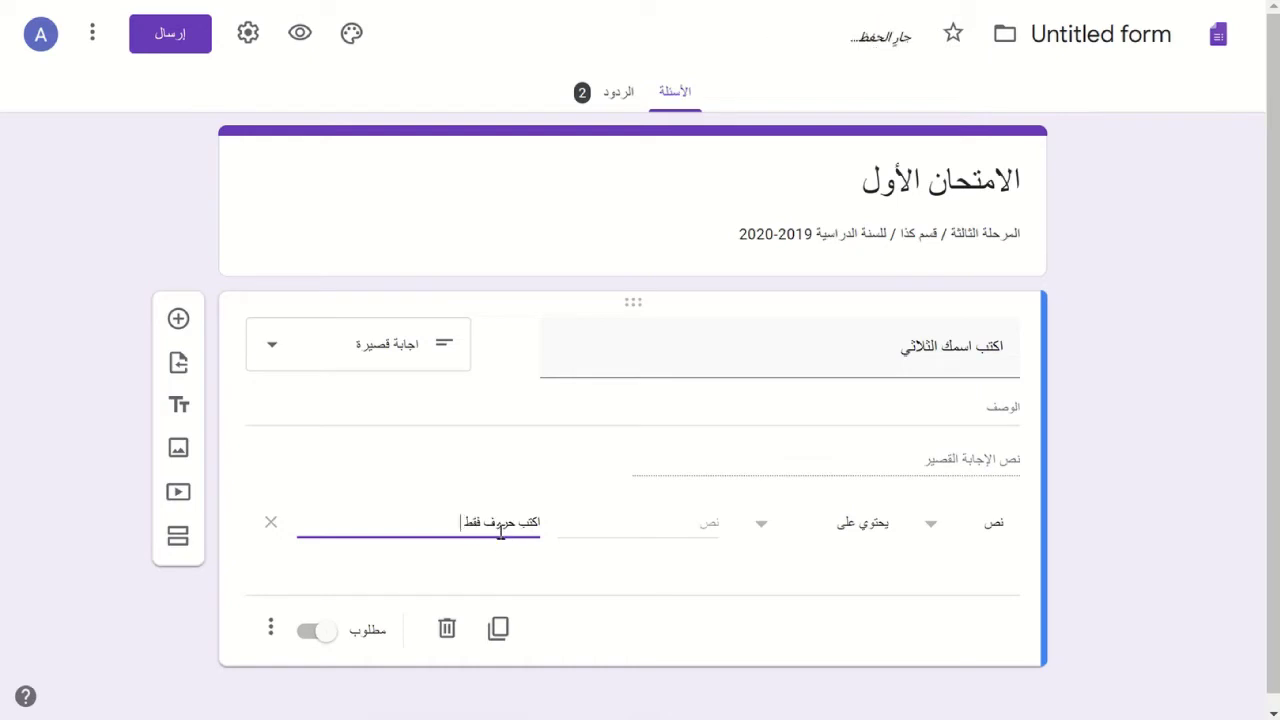
pyautogui.write(' غير مسموح باي')
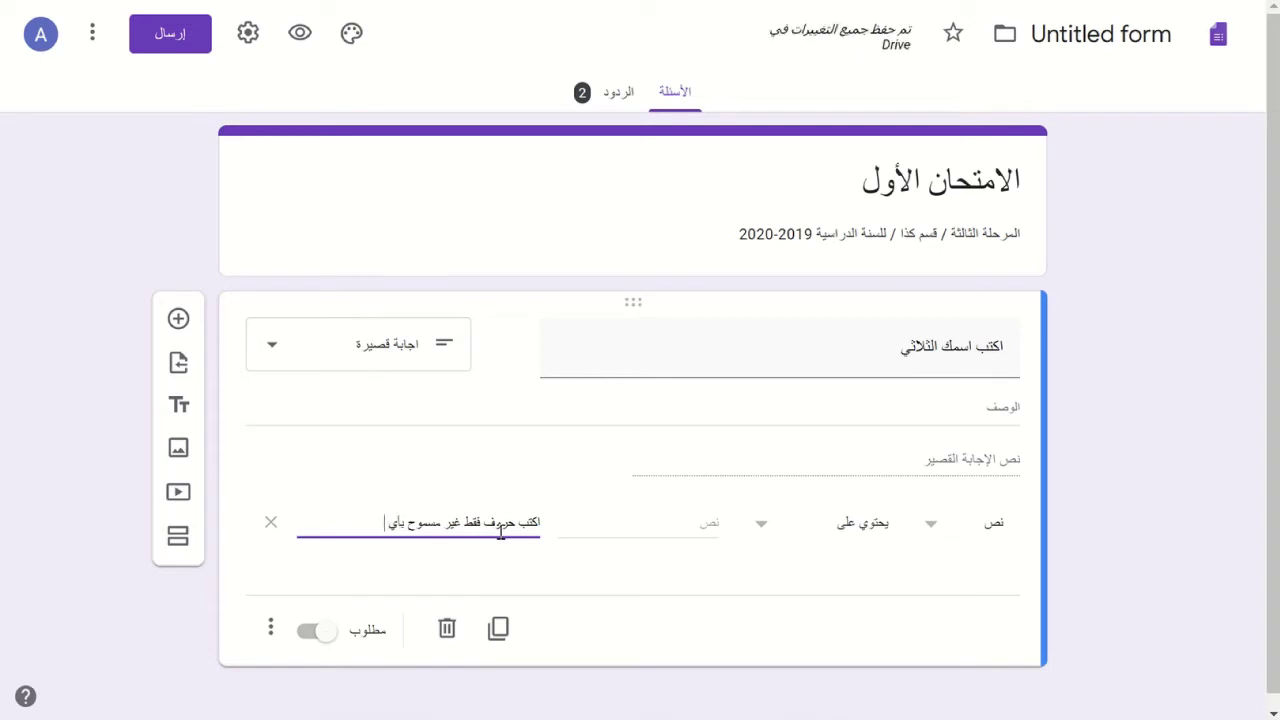
pyautogui.write(' رم')
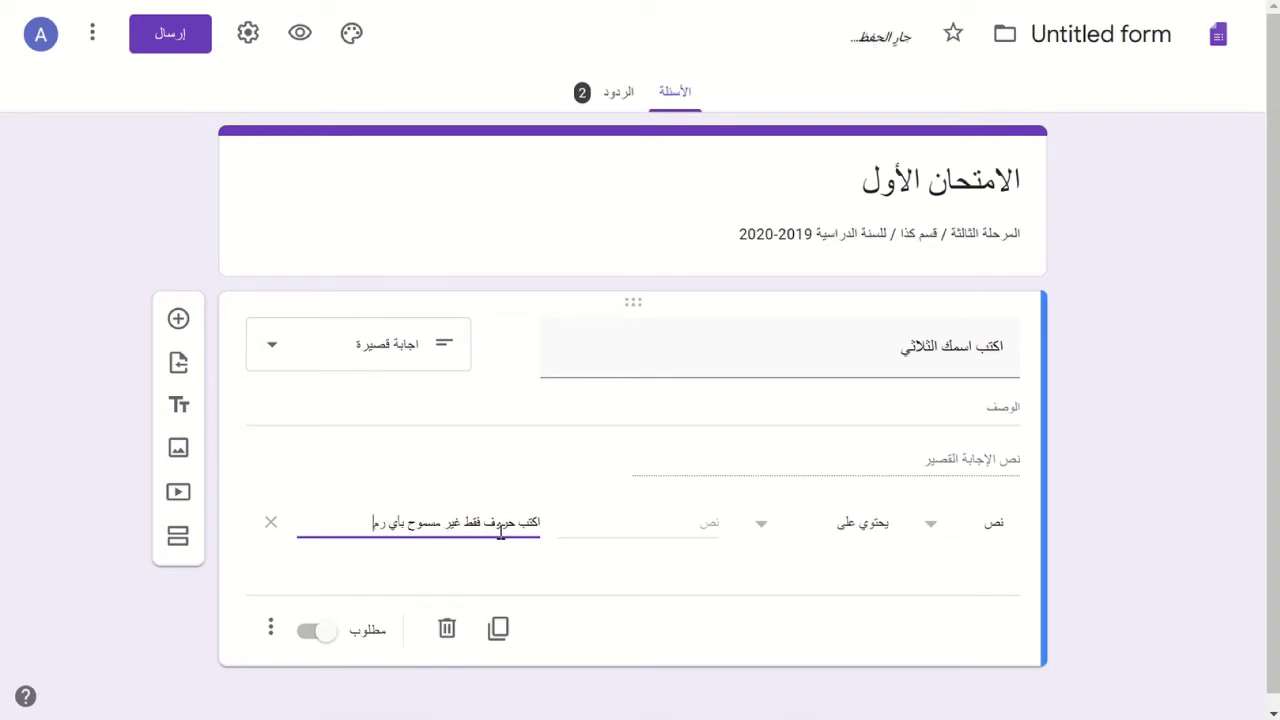
pyautogui.write('ز.')
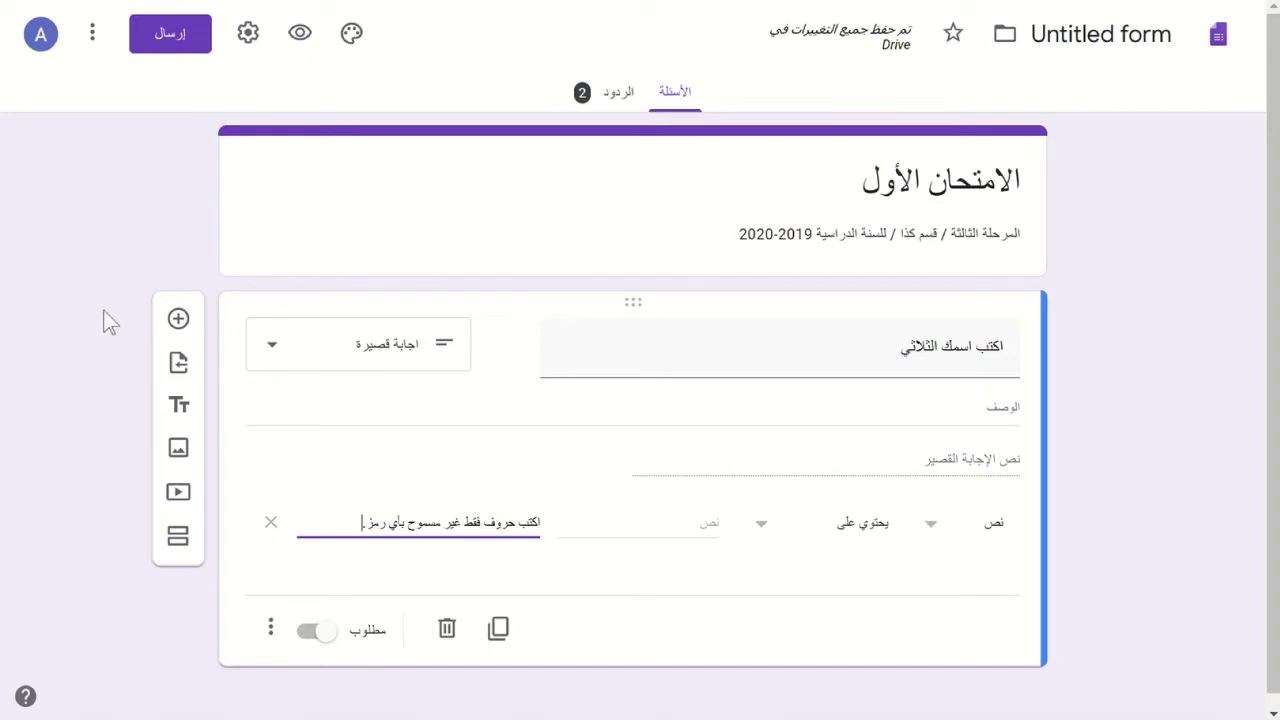
pyautogui.scroll(-1, 105, 320)
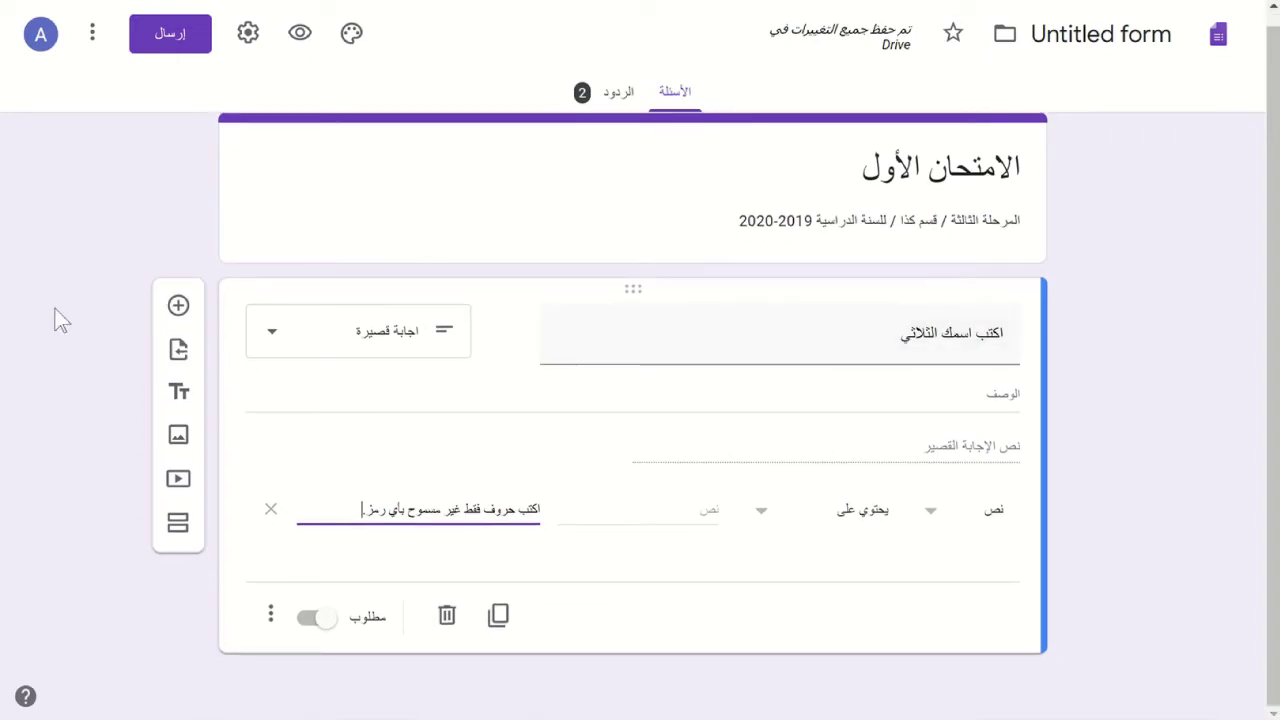
# - Add a short-answer question titled 'كلمة المرور'
pyautogui.click(178, 307)
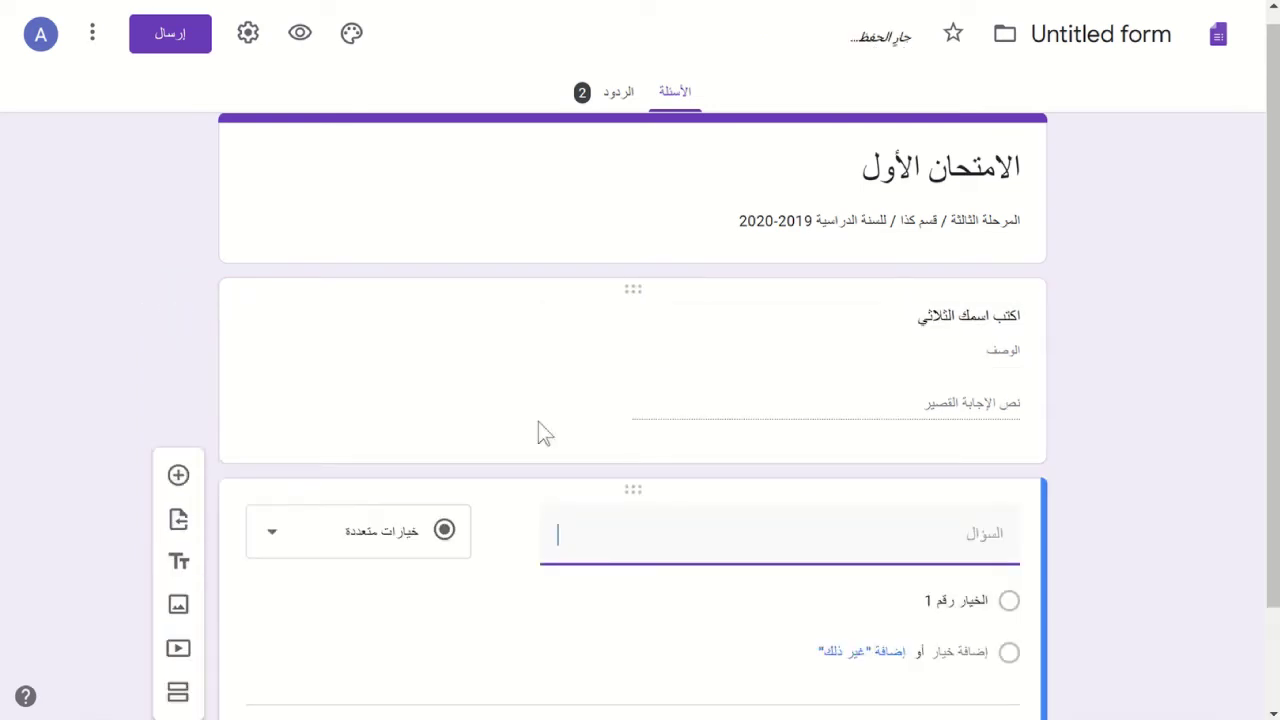
pyautogui.click(380, 553)
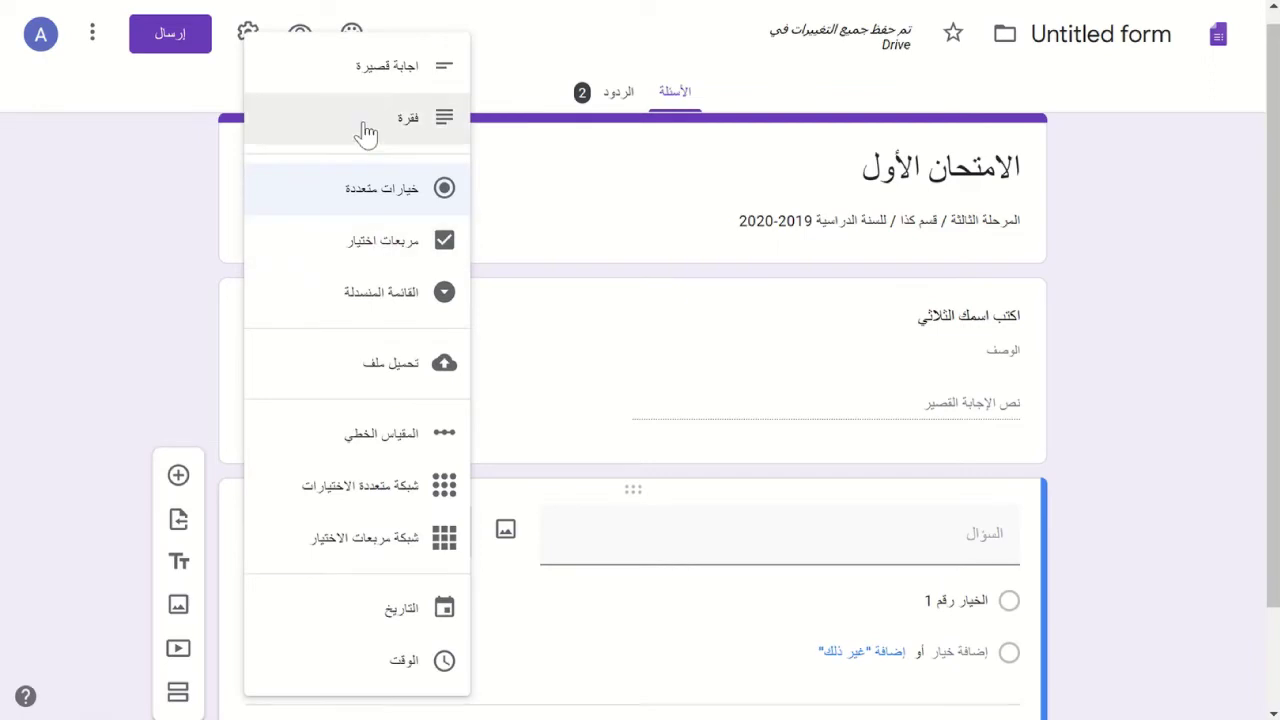
pyautogui.click(380, 72)
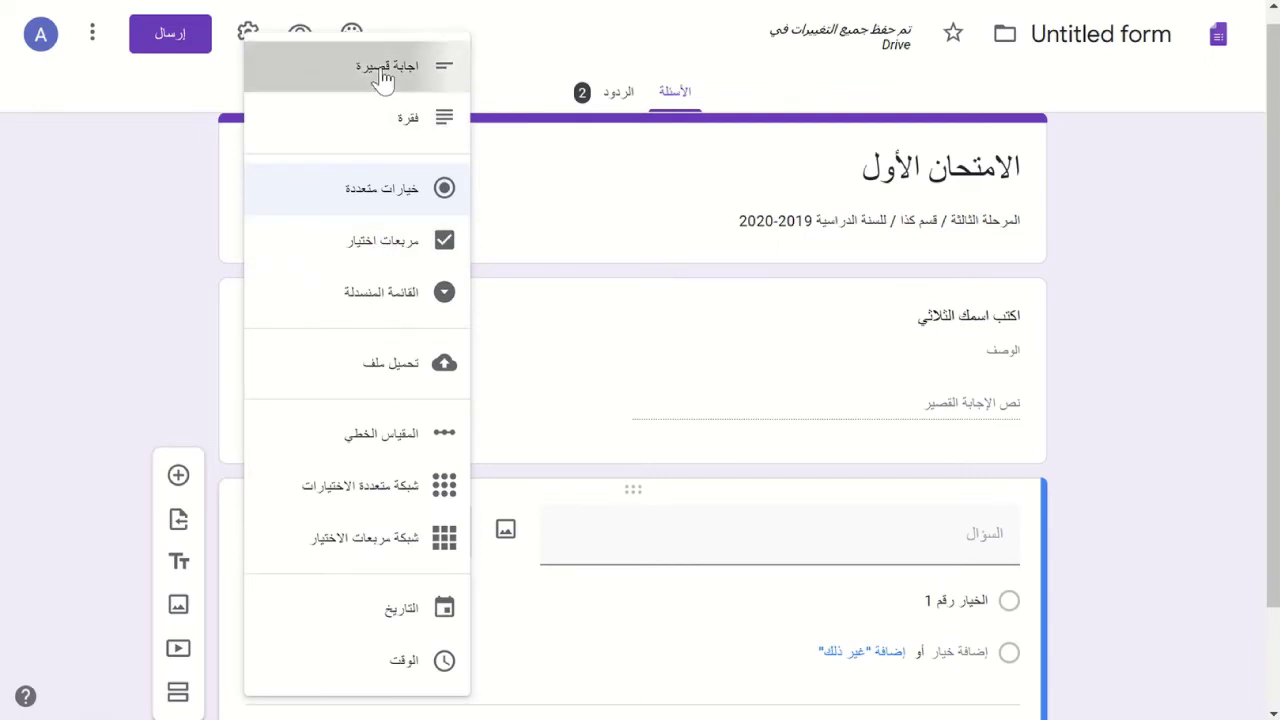
pyautogui.click(757, 531)
pyautogui.write('كلمة')
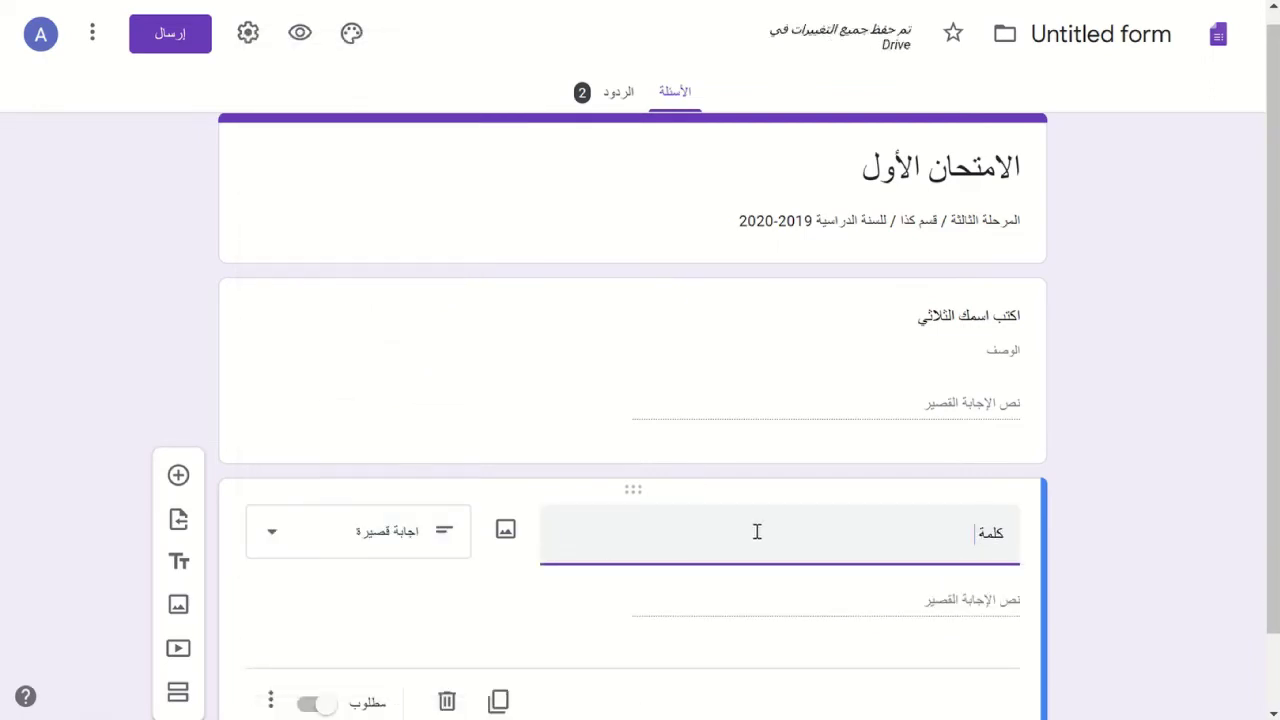
pyautogui.write(' المرور')
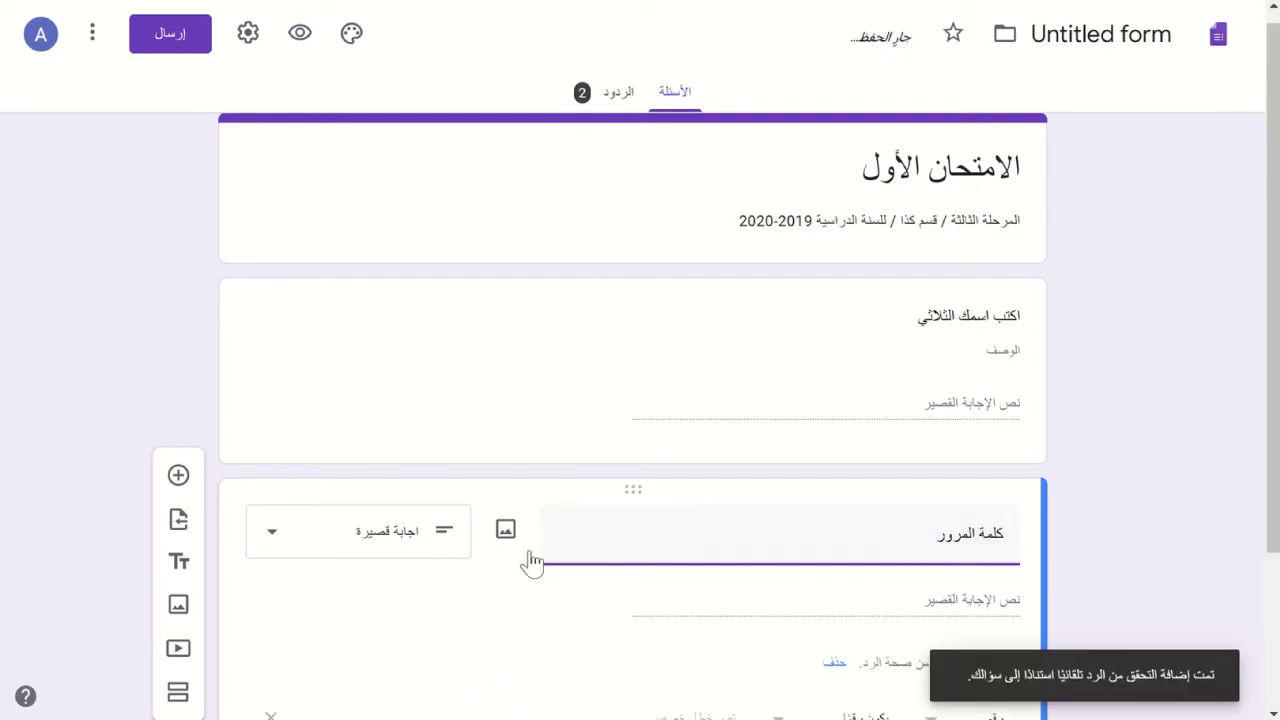
pyautogui.scroll(-1, 677, 562)
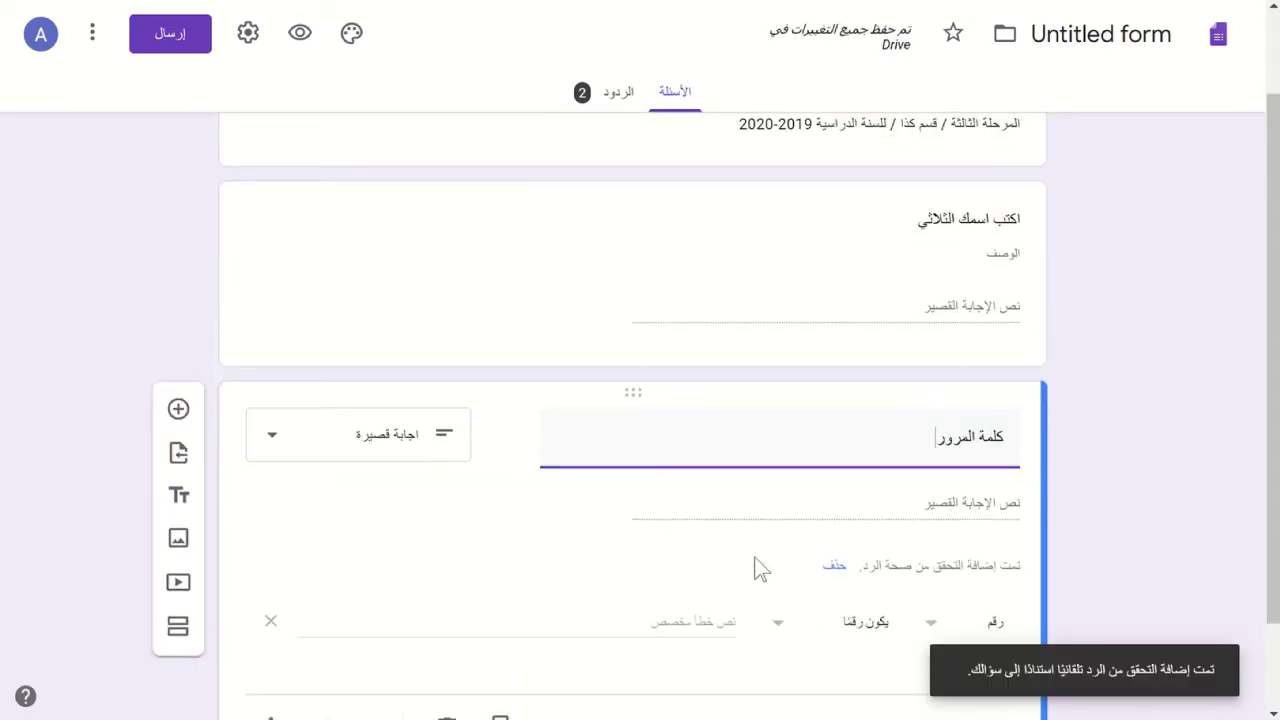
pyautogui.scroll(-2, 757, 570)
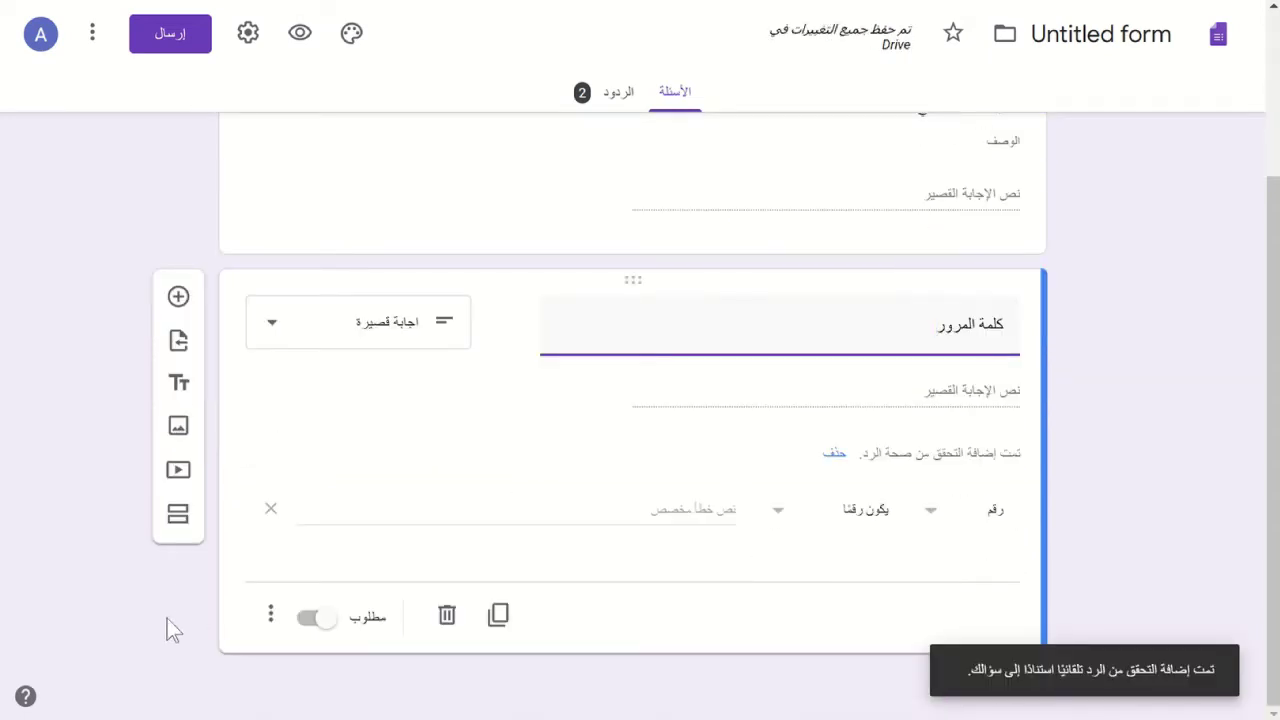
# - Set its response validation type to Regular expression
pyautogui.click(274, 613)
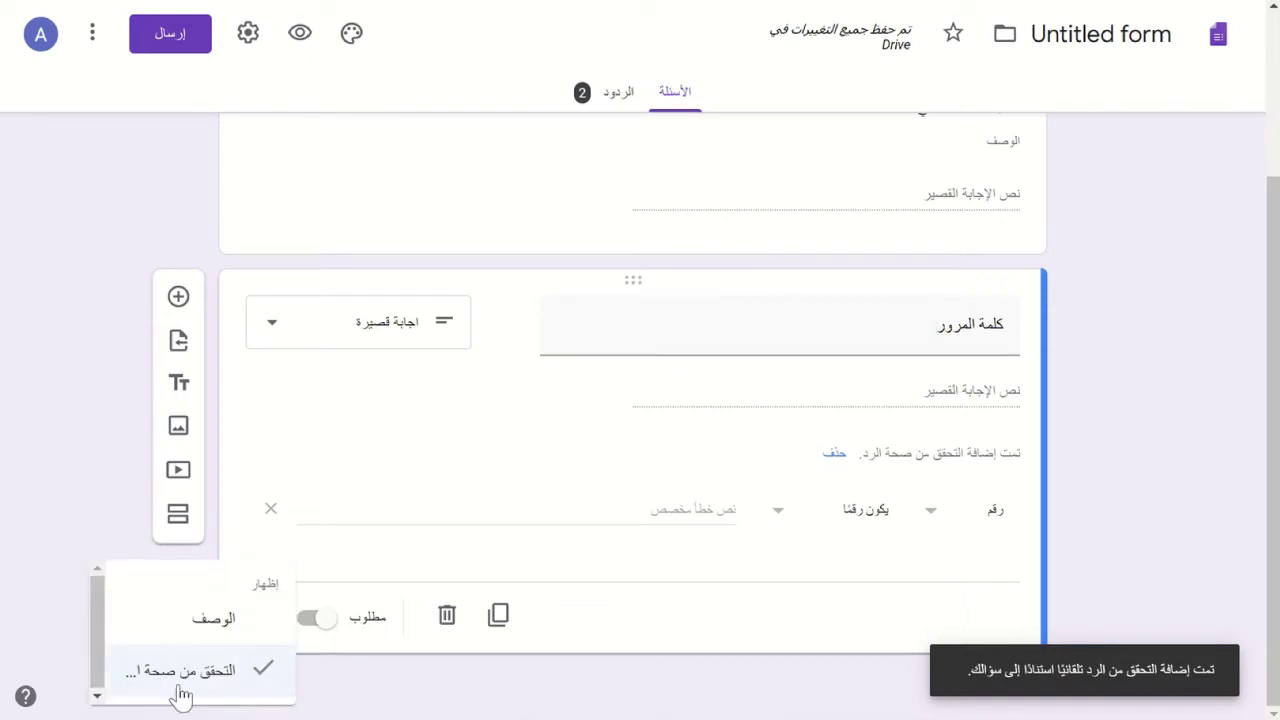
pyautogui.click(930, 525)
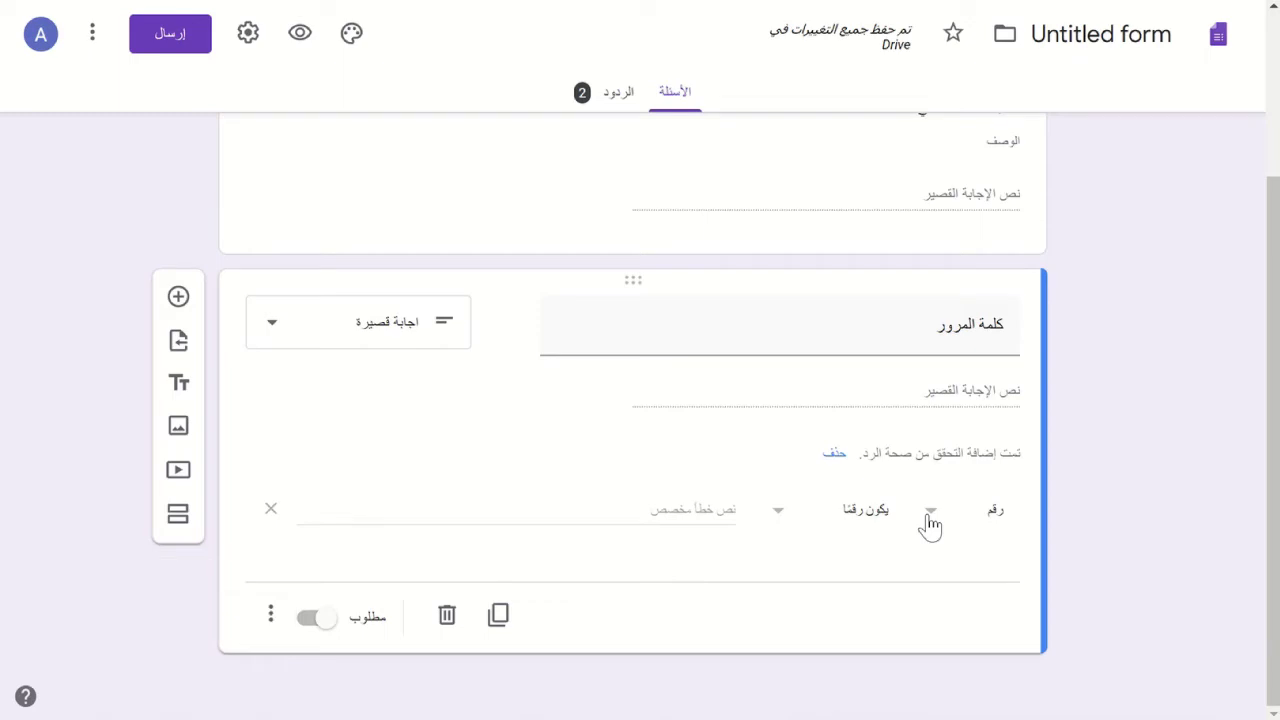
pyautogui.click(930, 525)
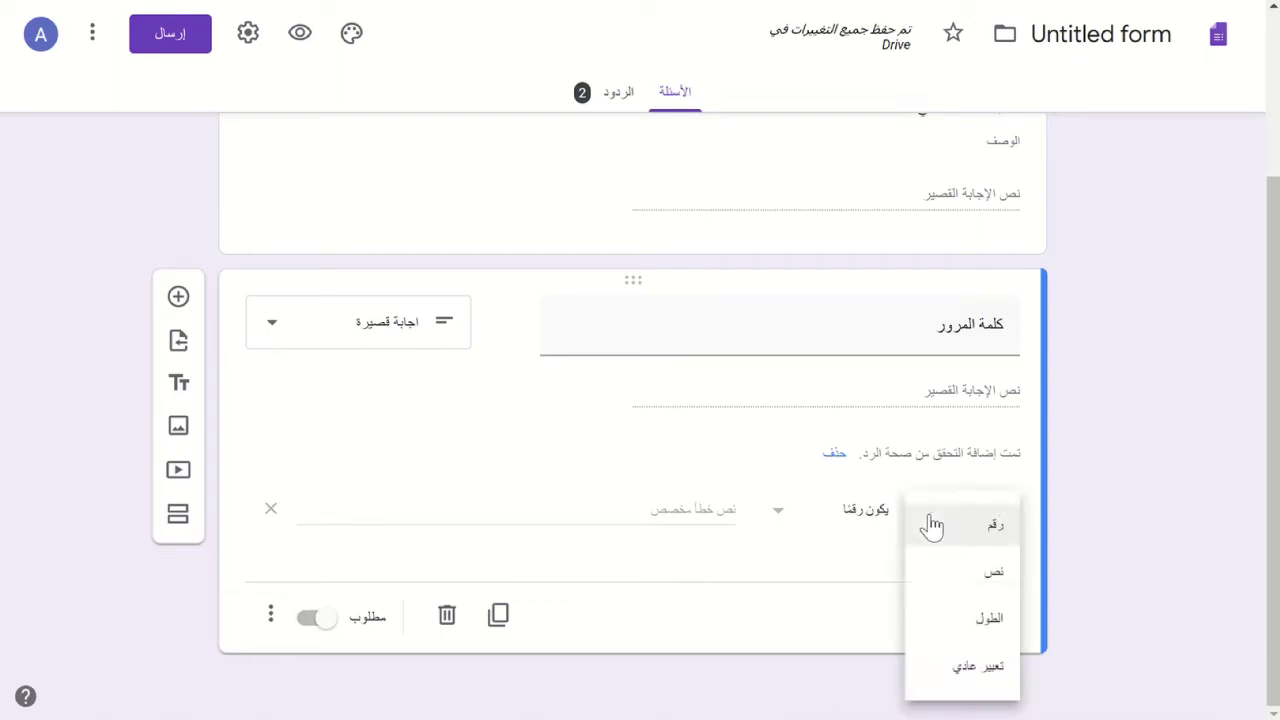
pyautogui.click(968, 670)
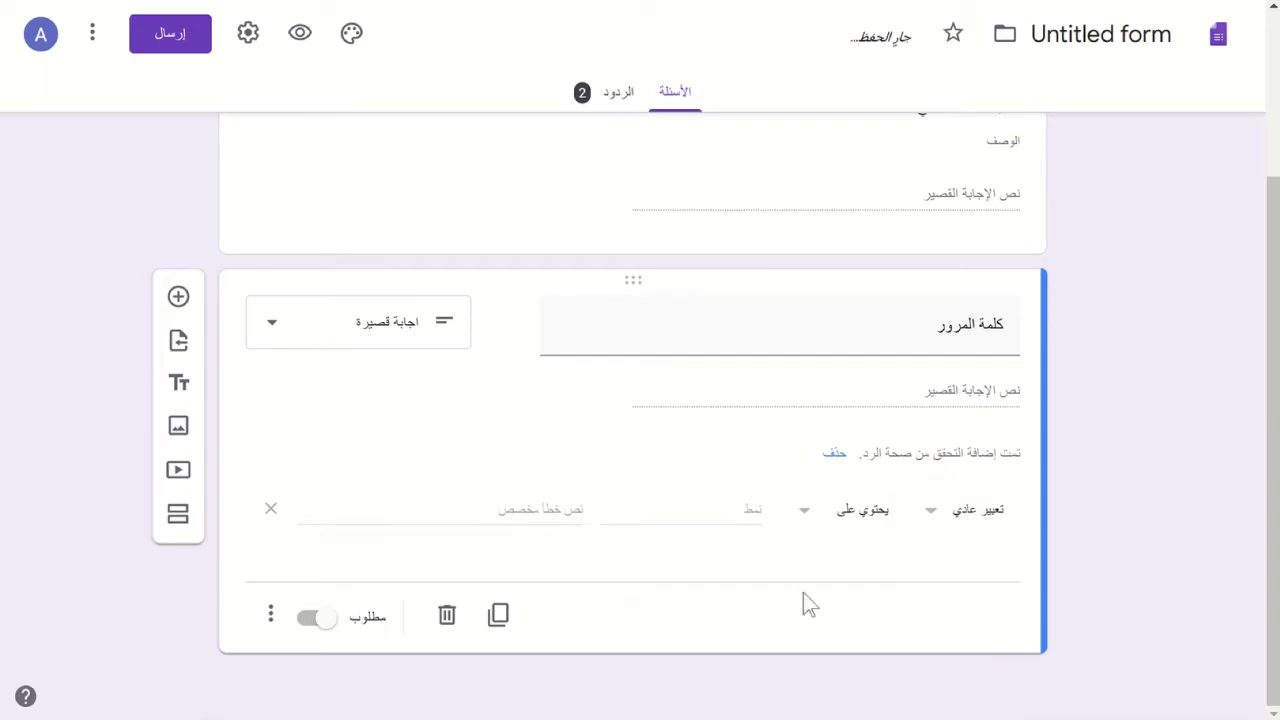
# - Set the password question's regex validation to Matches with the required password pattern
pyautogui.click(932, 515)
pyautogui.click(877, 517)
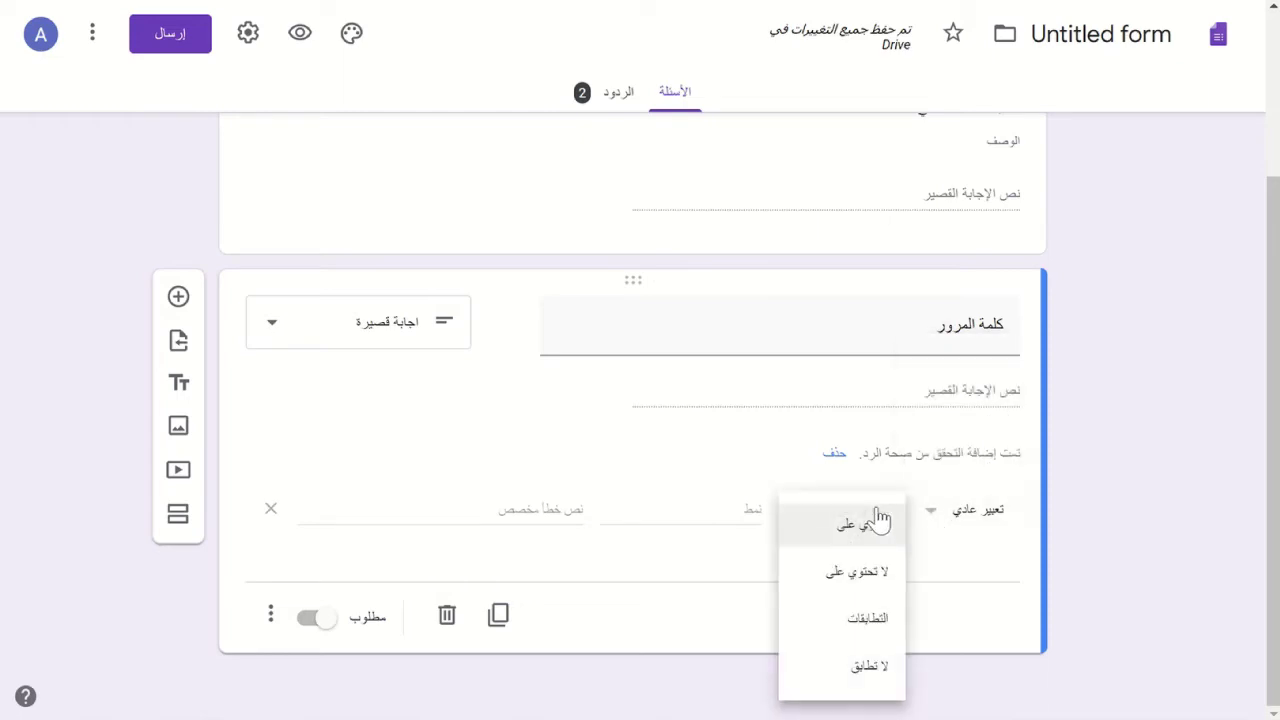
pyautogui.click(865, 622)
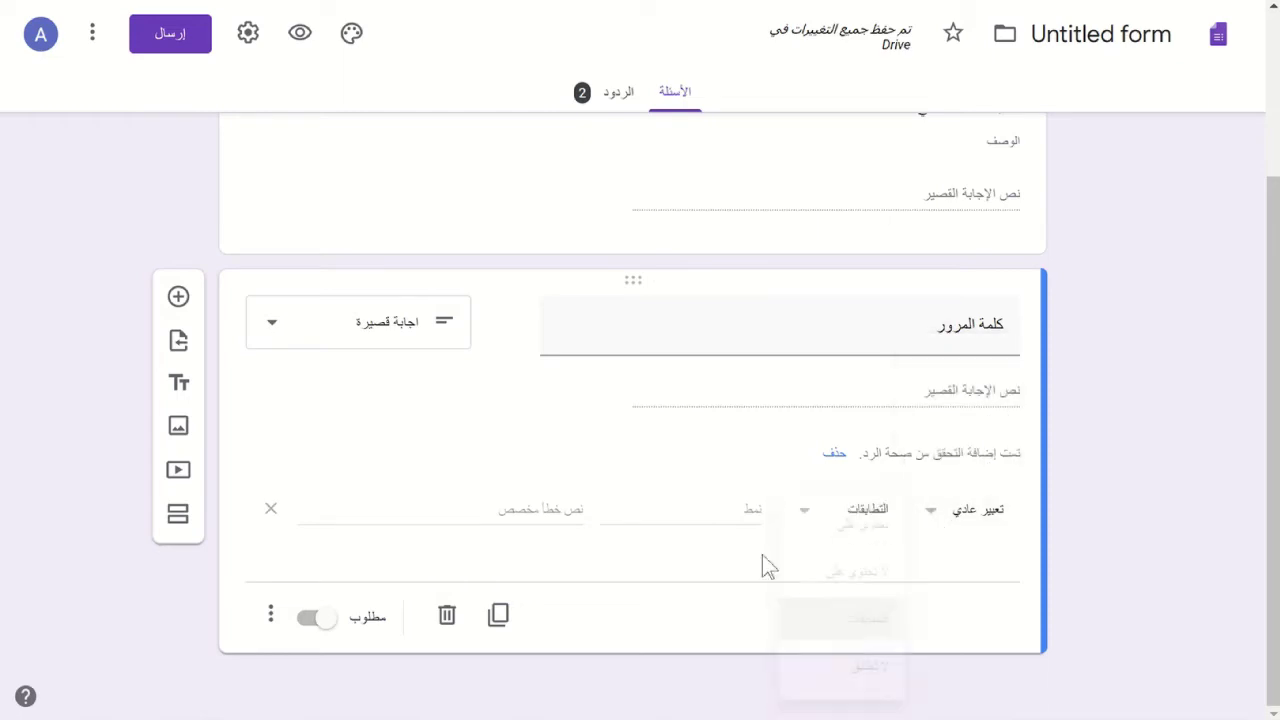
pyautogui.click(712, 507)
pyautogui.write('شكلثا')
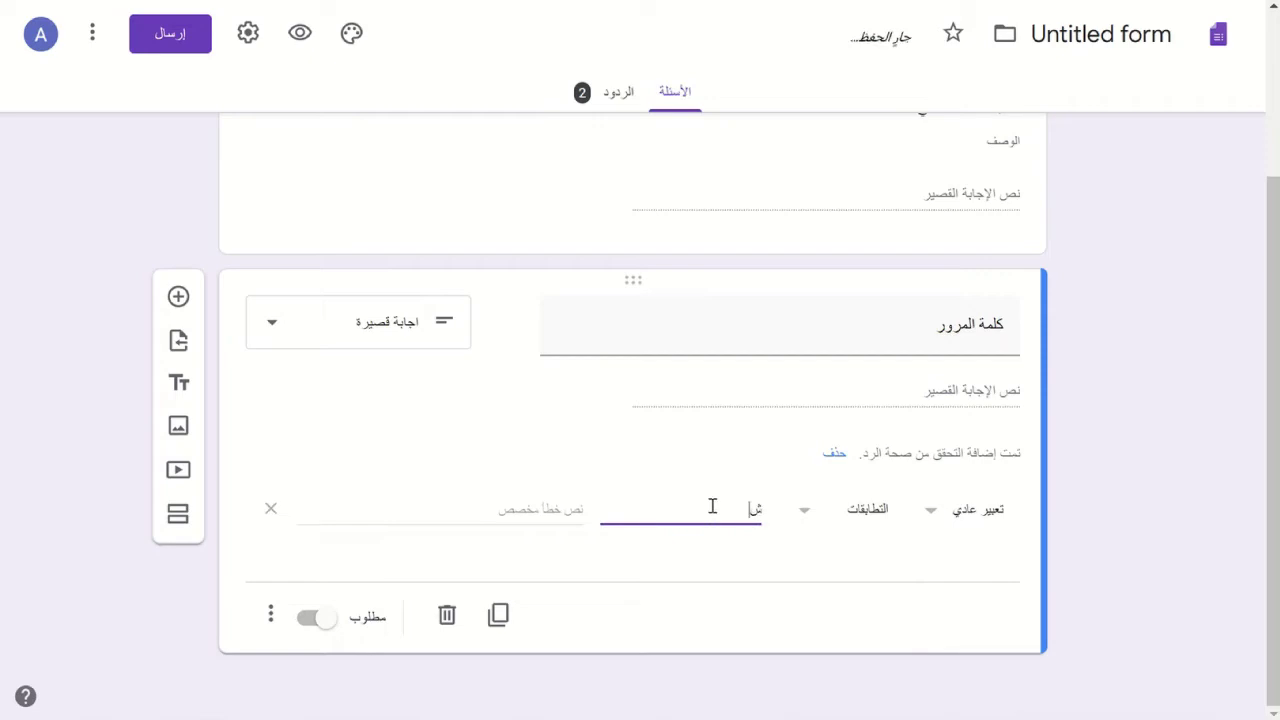
pyautogui.press('BackSpace')
pyautogui.press('BackSpace')
pyautogui.press('BackSpace')
pyautogui.press('BackSpace')
pyautogui.press('BackSpace')
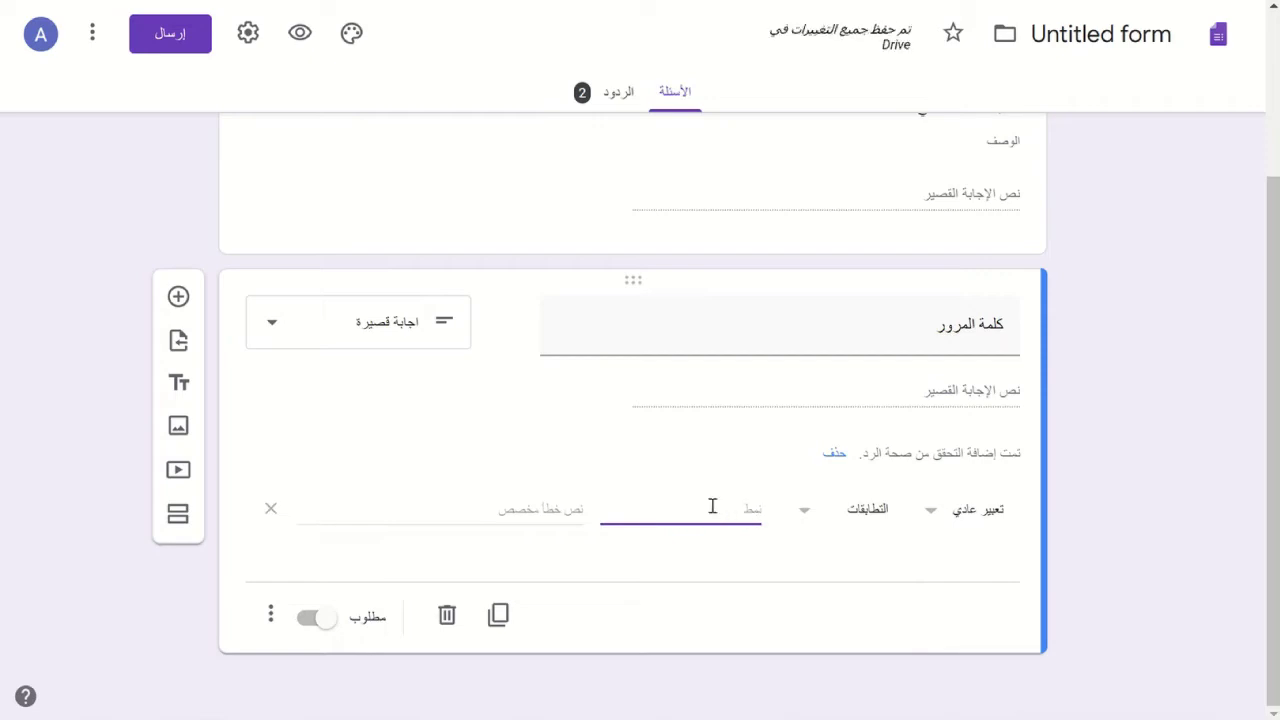
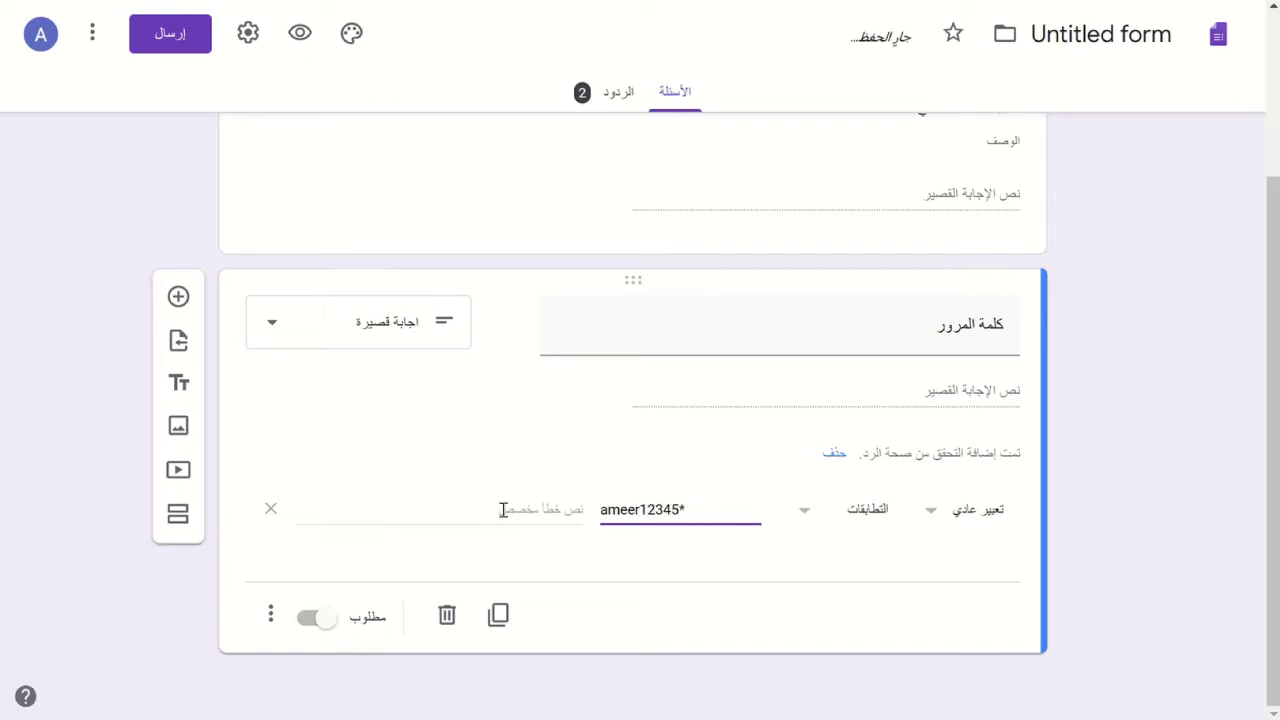
# - Enter كلمة المرور خاطئة as the validation's custom error message
pyautogui.click(489, 514)
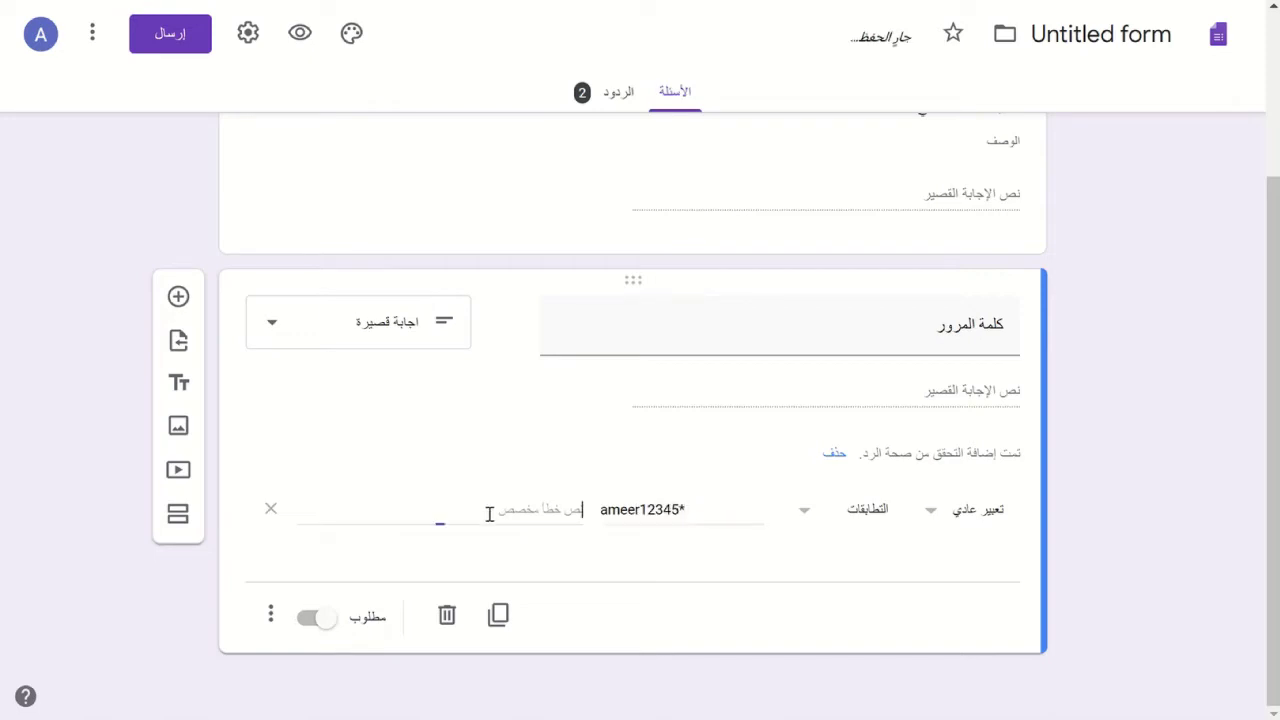
pyautogui.write('zalro')
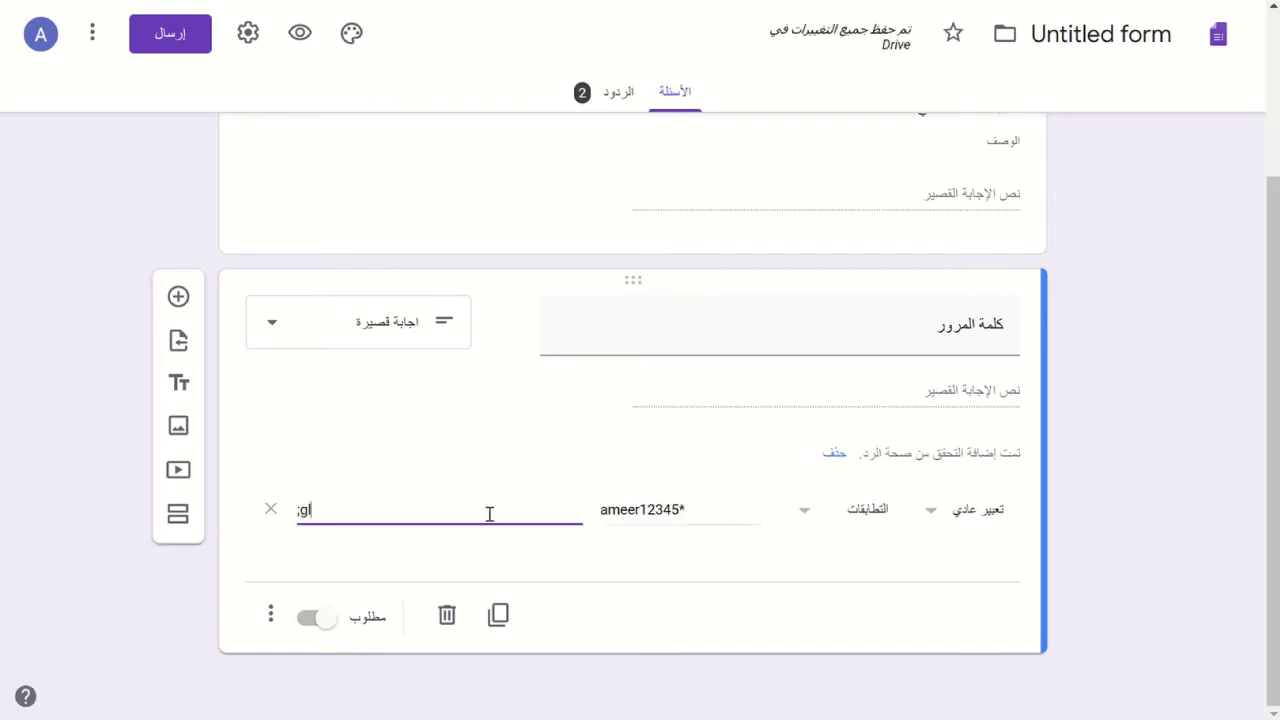
pyautogui.press('BackSpace')
pyautogui.press('BackSpace')
pyautogui.press('BackSpace')
pyautogui.press('BackSpace')
pyautogui.press('BackSpace')
pyautogui.write('كلمة المروتر خاطئة')
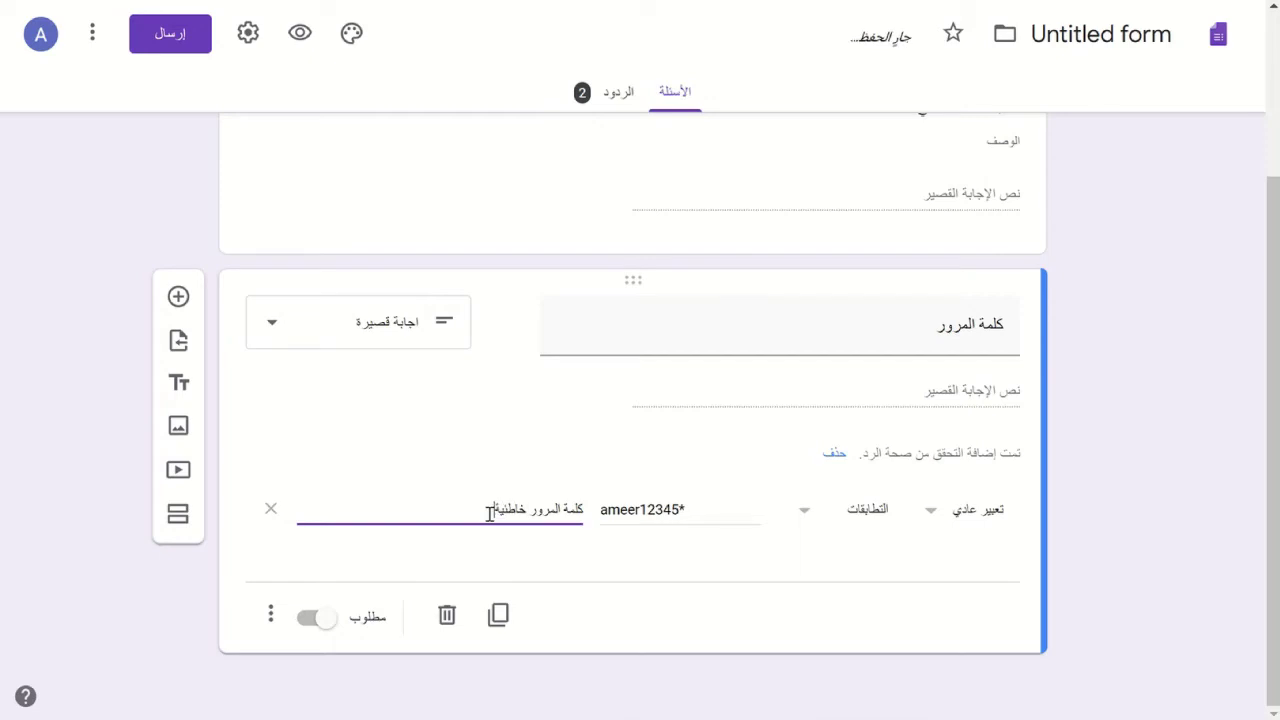
pyautogui.press('BackSpace')
pyautogui.write('ة')
pyautogui.hotkey('ctrl', 'a')
pyautogui.hotkey('ctrl', 'x')
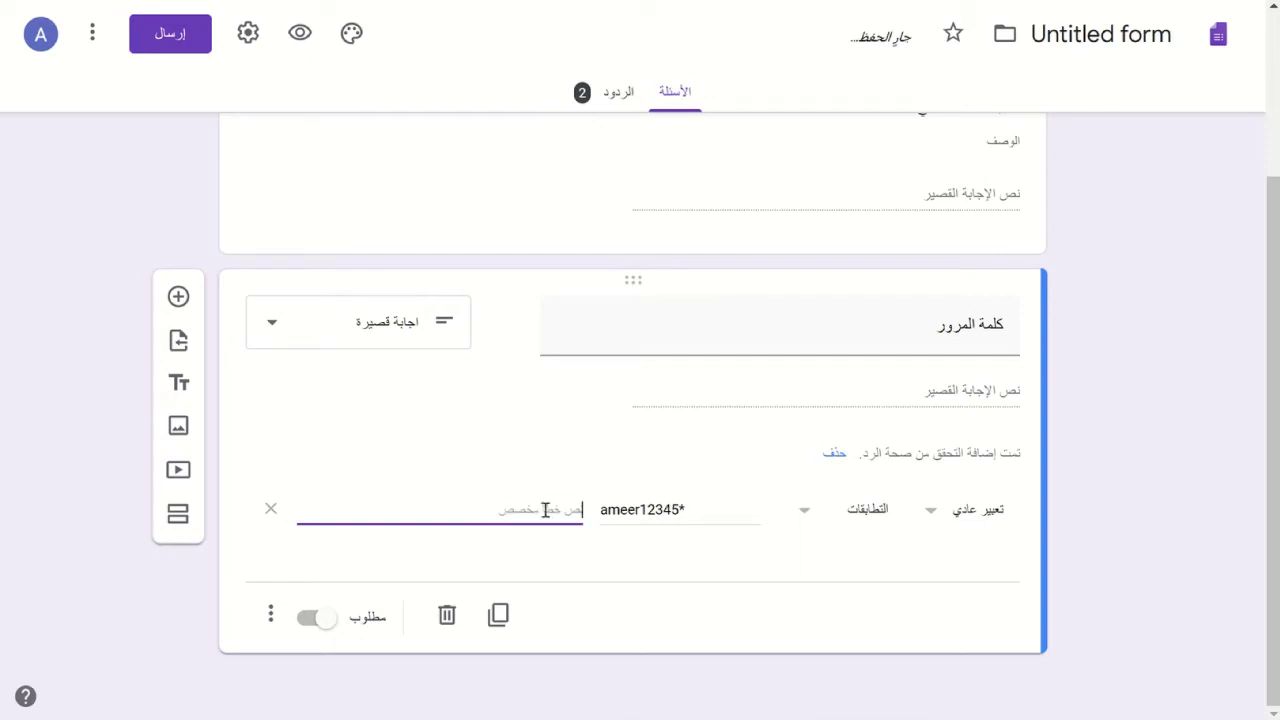
pyautogui.hotkey('ctrl', 'v')
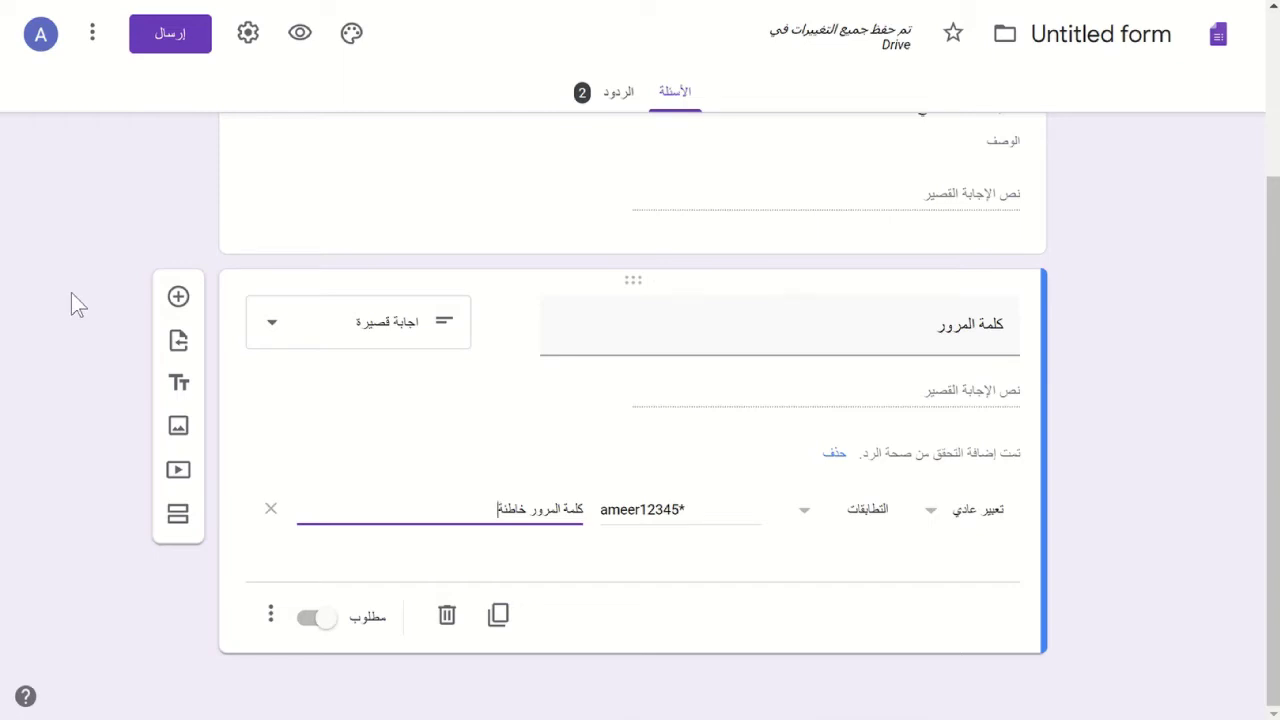
pyautogui.scroll(3, 71, 292)
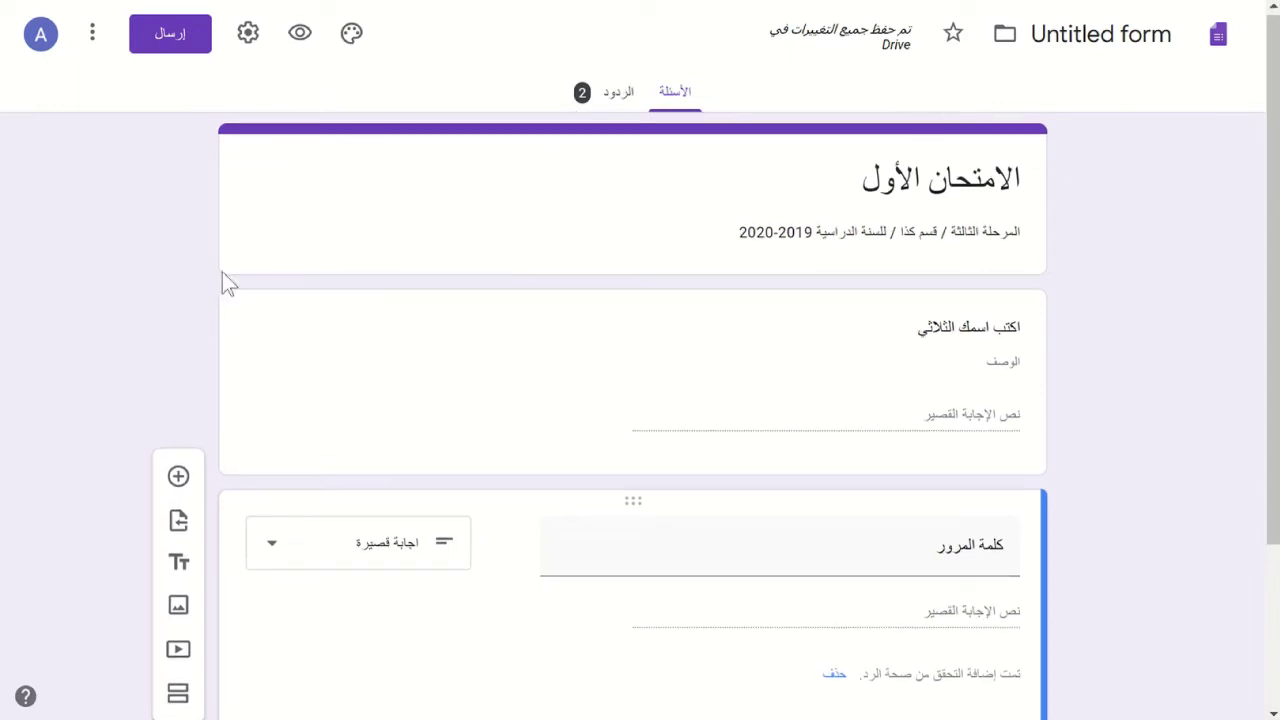
# - Insert a new section directly below the password question
pyautogui.scroll(-2, 222, 272)
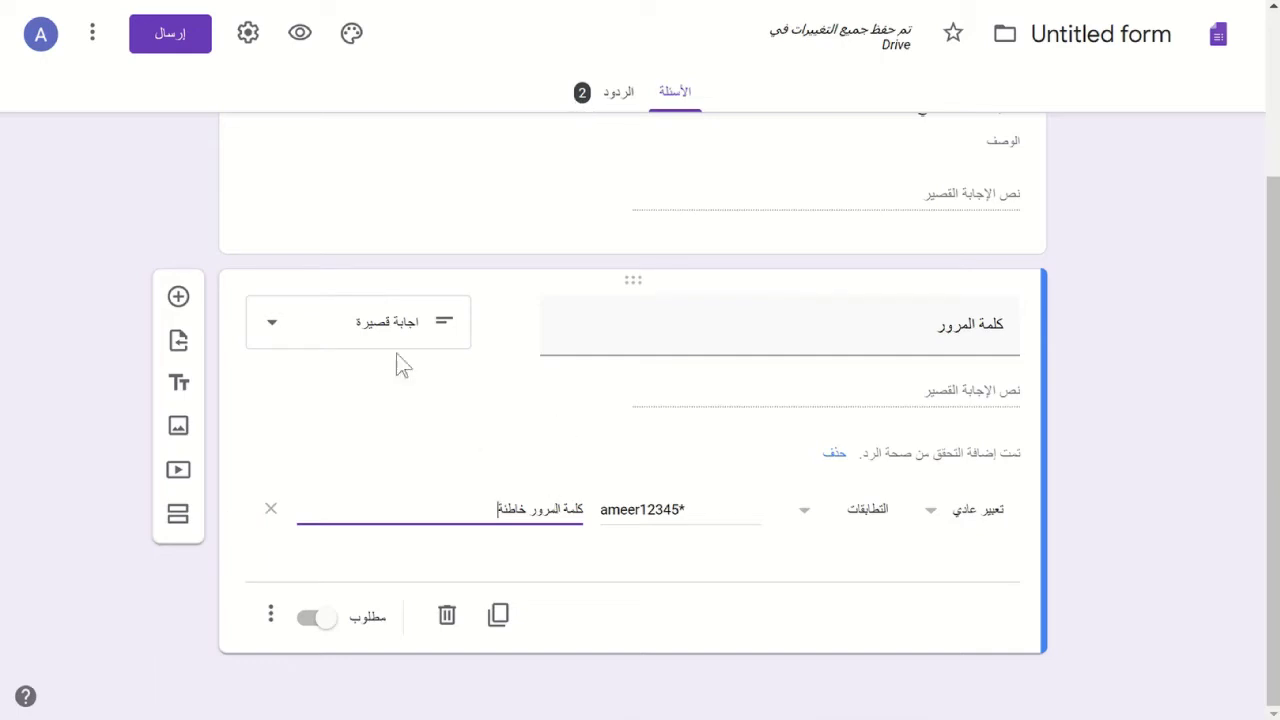
pyautogui.click(563, 168)
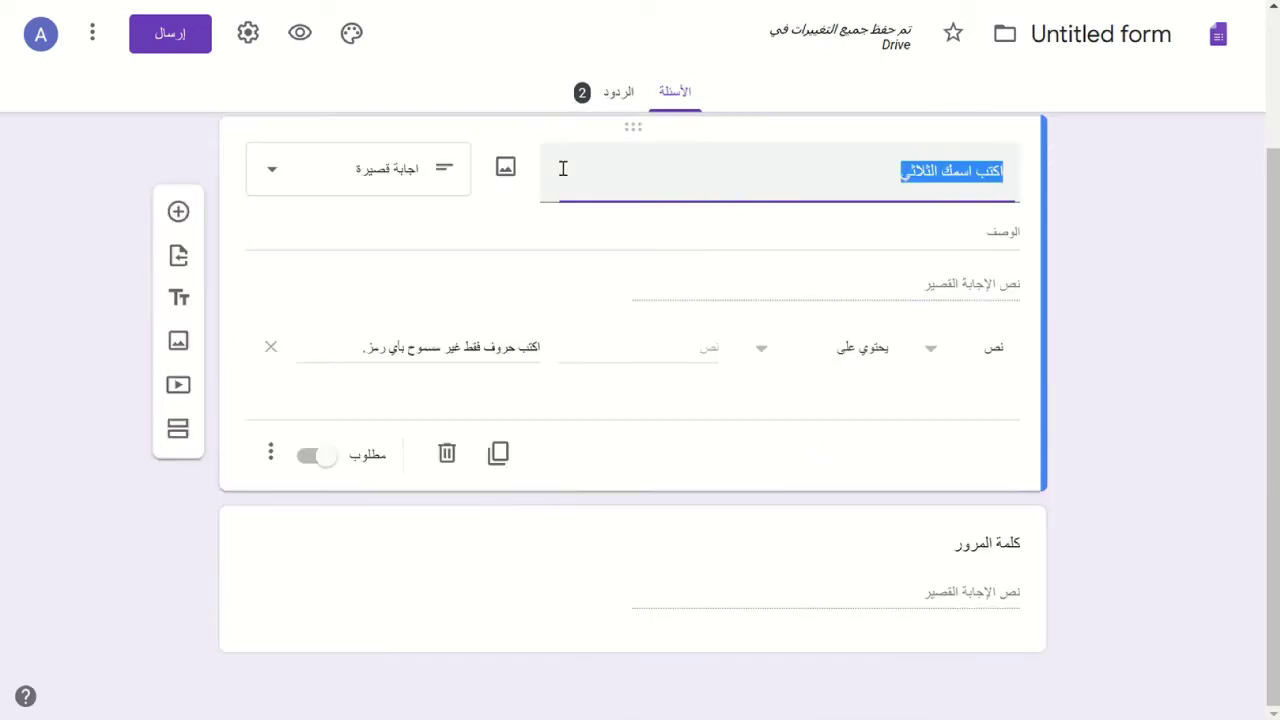
pyautogui.click(521, 570)
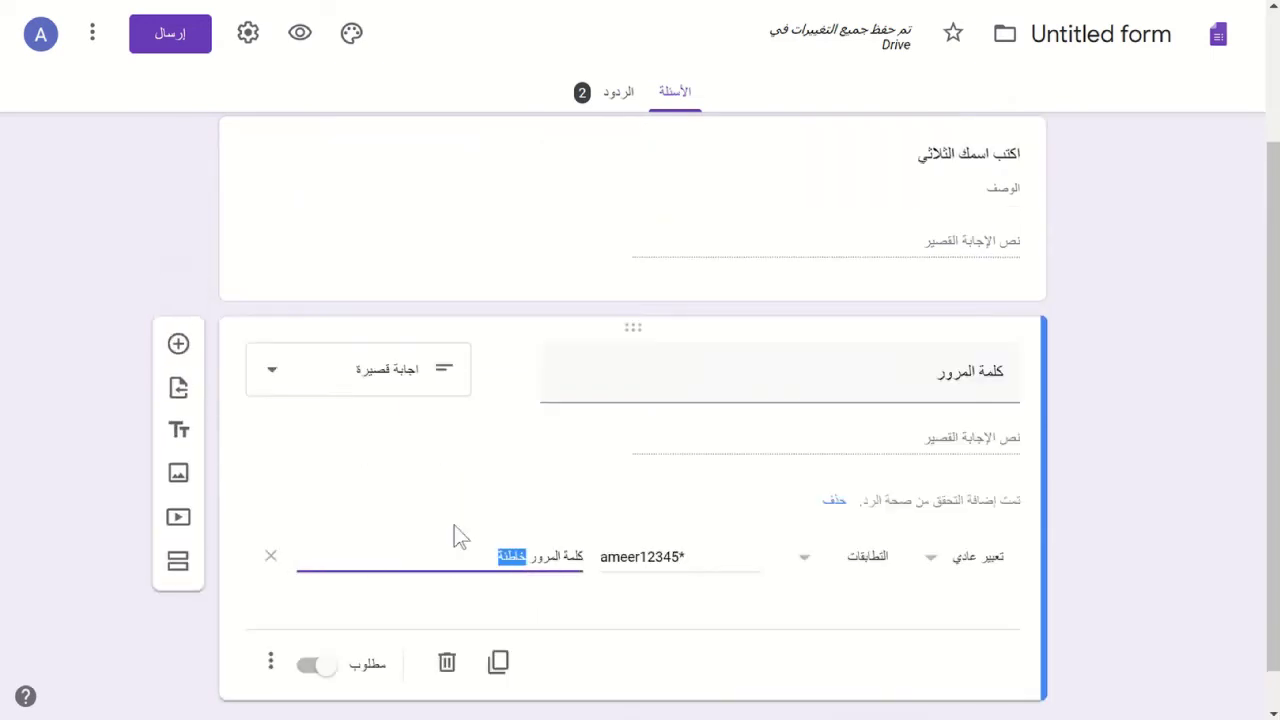
pyautogui.click(178, 562)
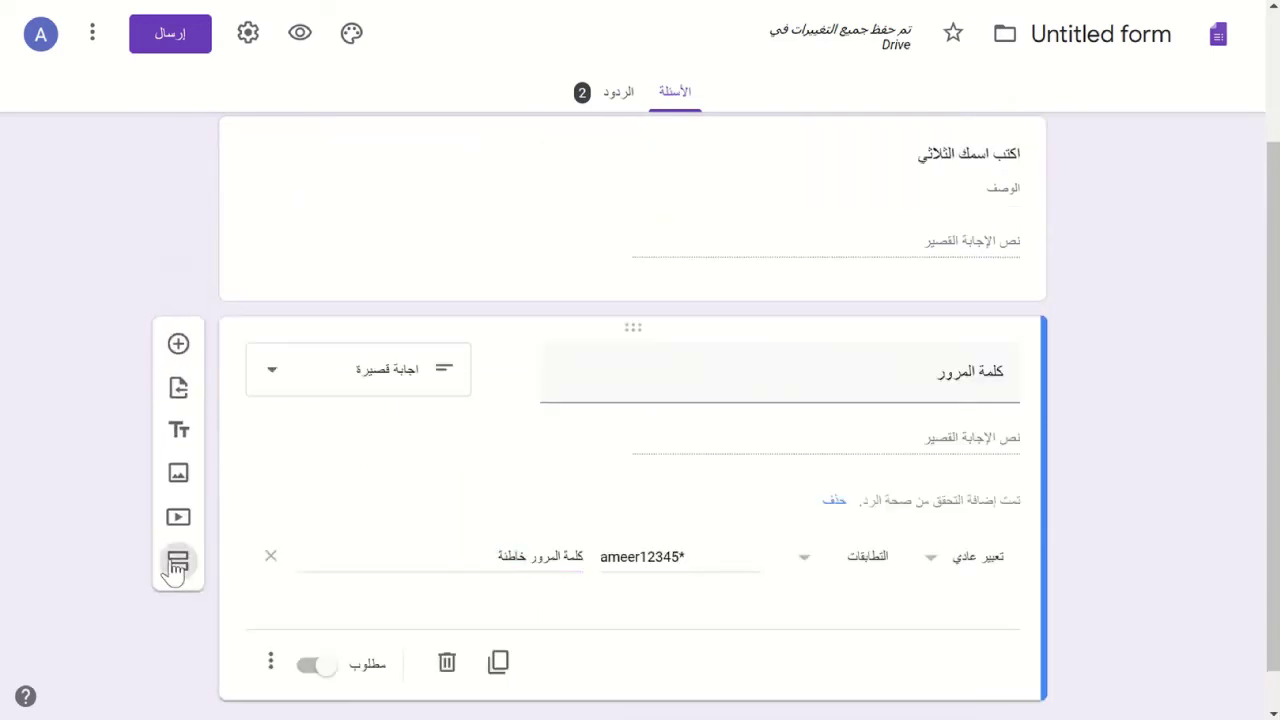
# - Title the second section عرف ما يلي and insert a new question into it
pyautogui.scroll(-1, 764, 578)
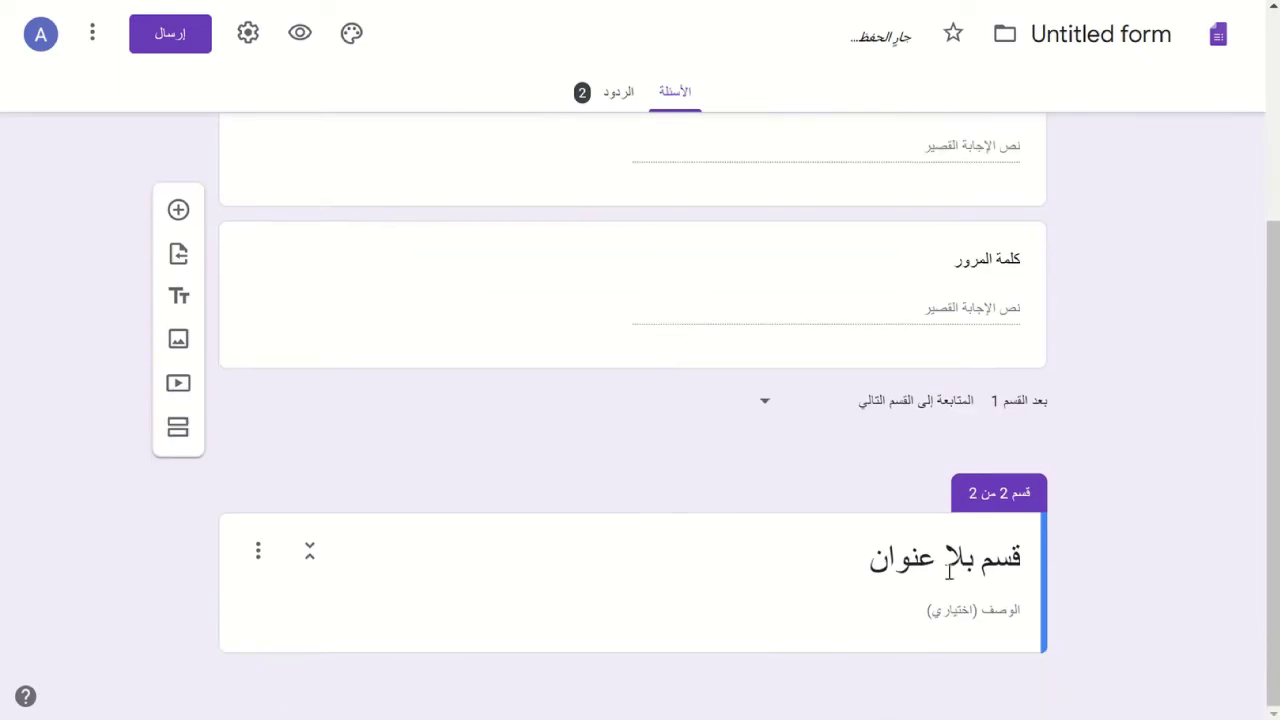
pyautogui.click(958, 565)
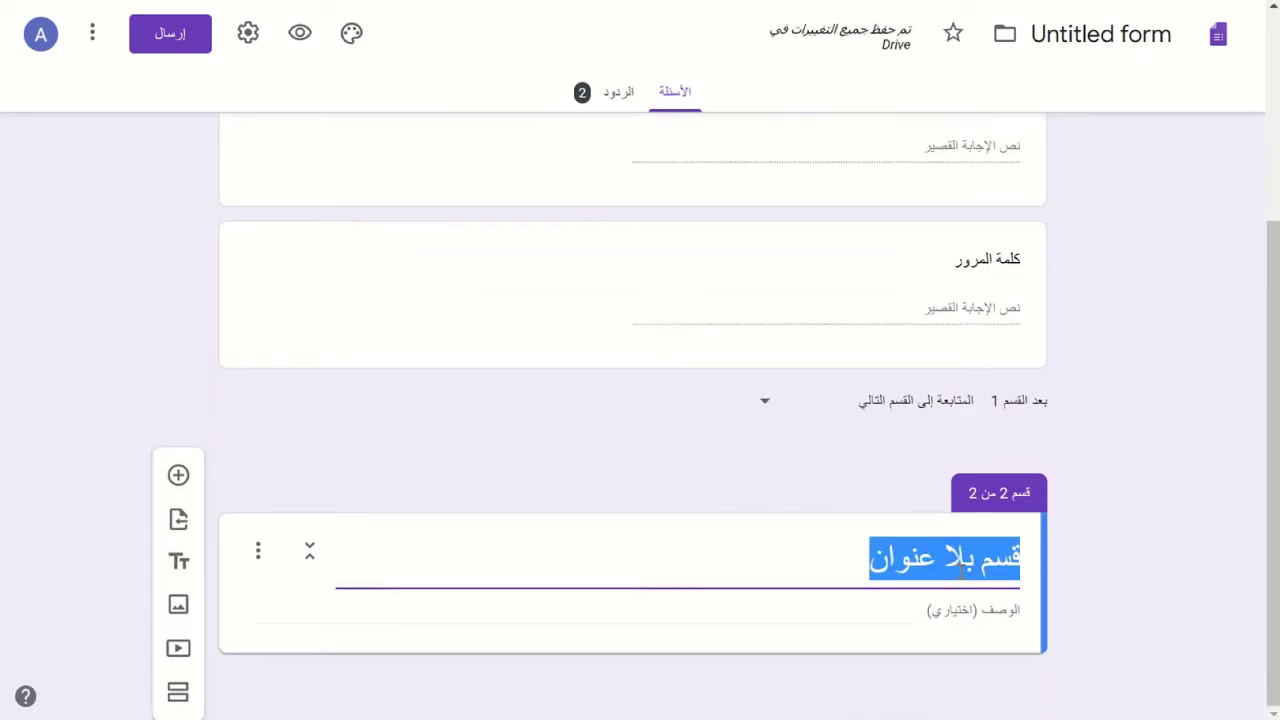
pyautogui.write('عرف')
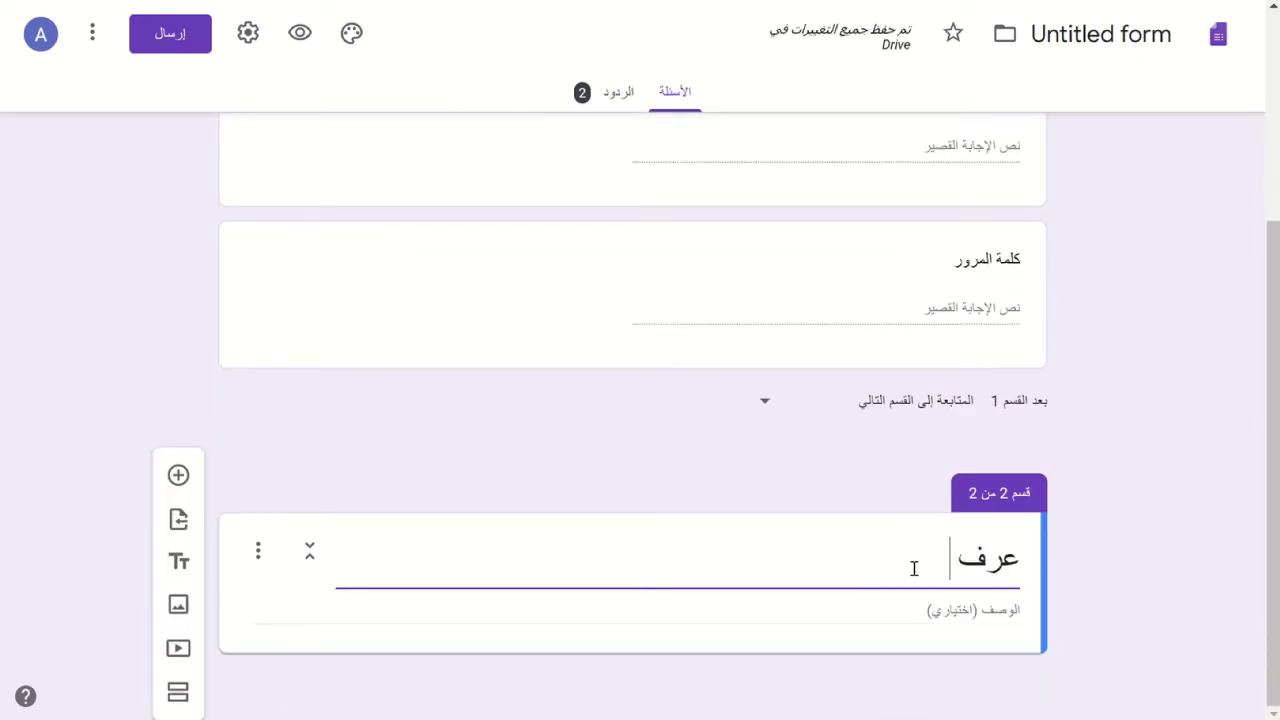
pyautogui.write(' ما يلي')
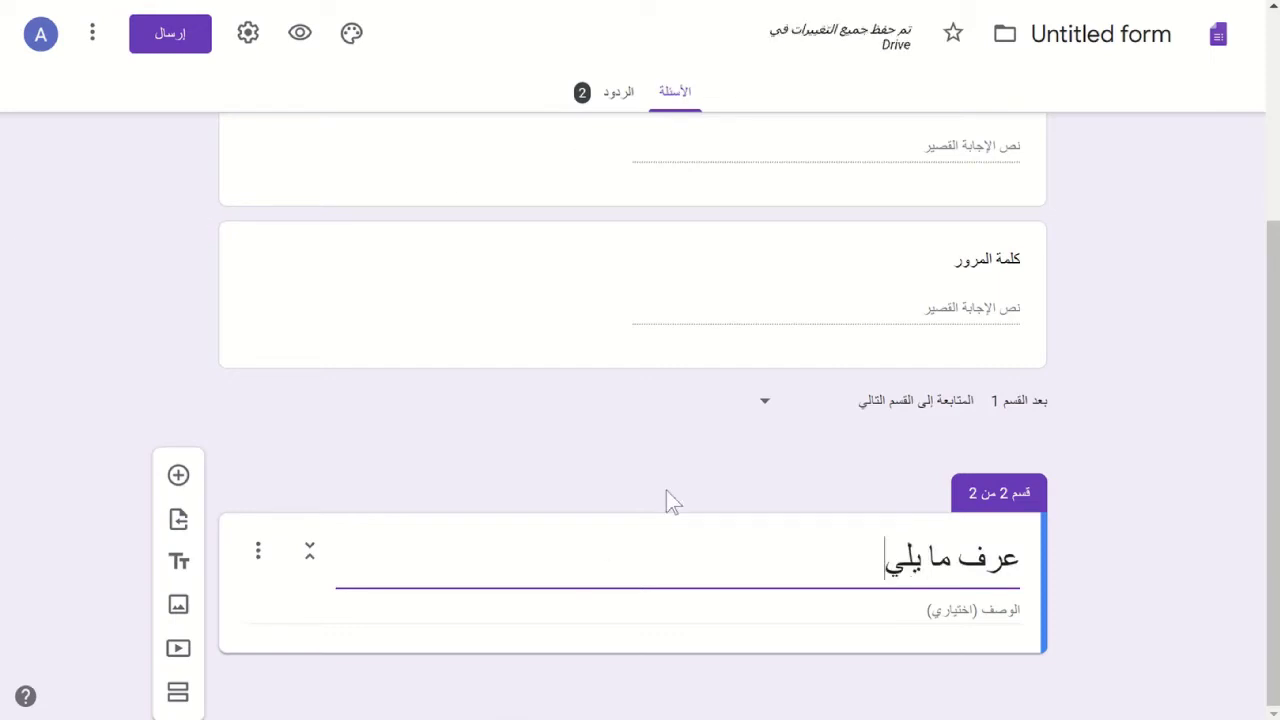
pyautogui.click(178, 477)
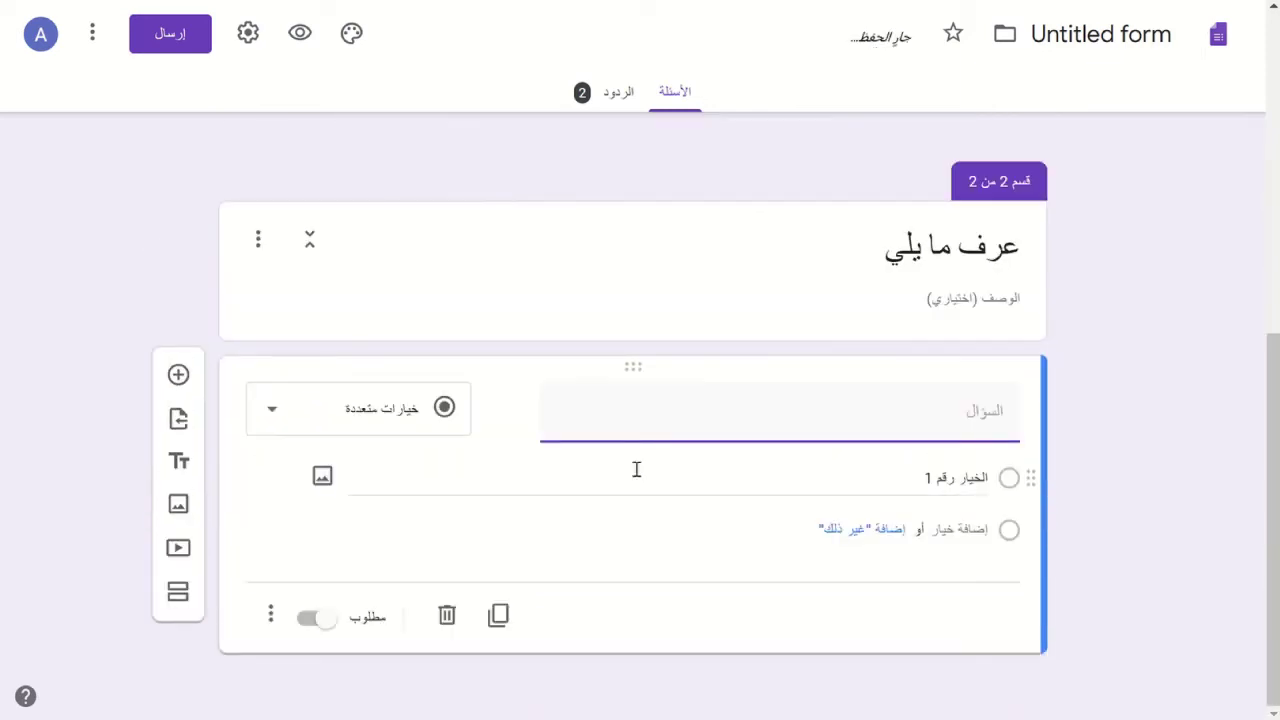
# - Make the new question a Paragraph question titled القوة
pyautogui.click(390, 418)
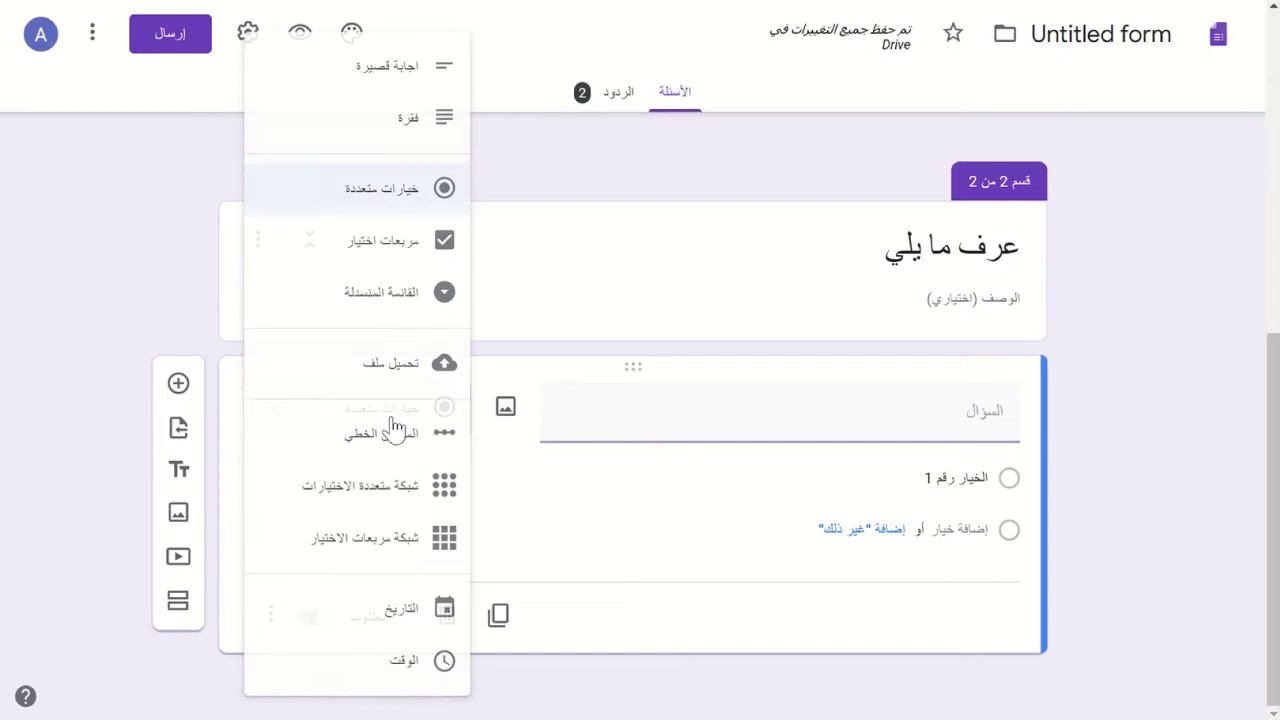
pyautogui.click(390, 120)
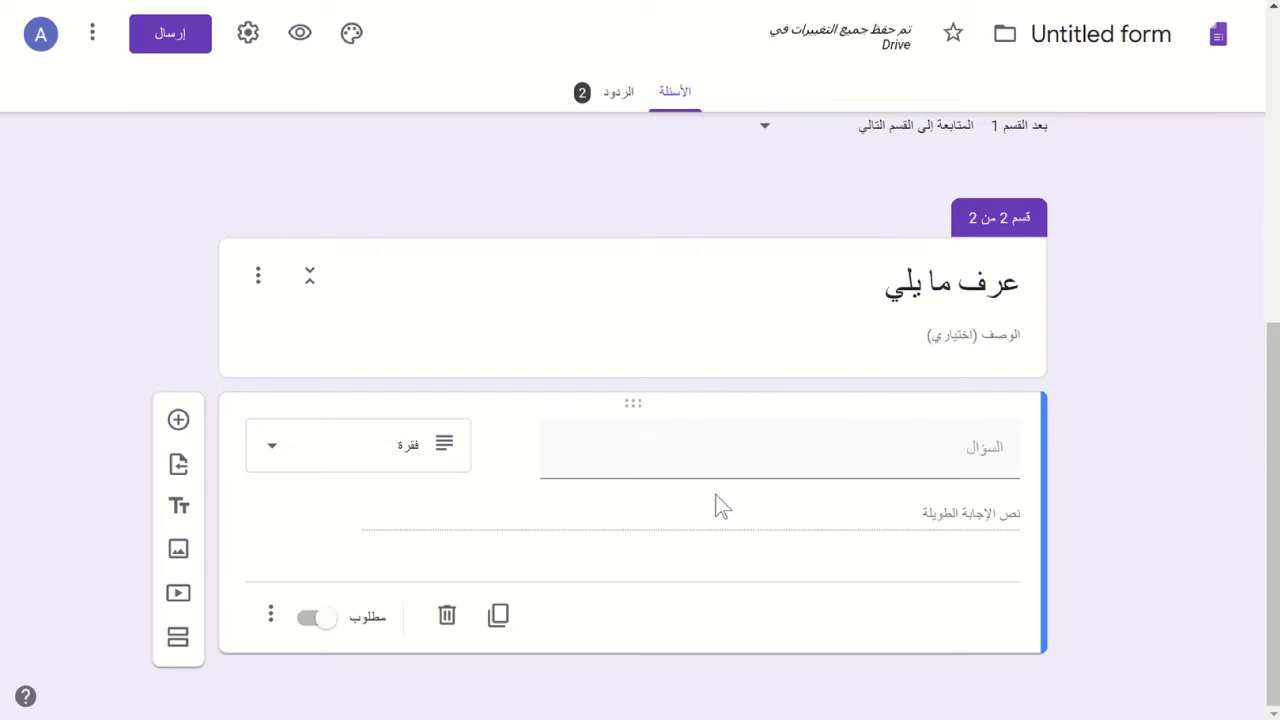
pyautogui.click(799, 462)
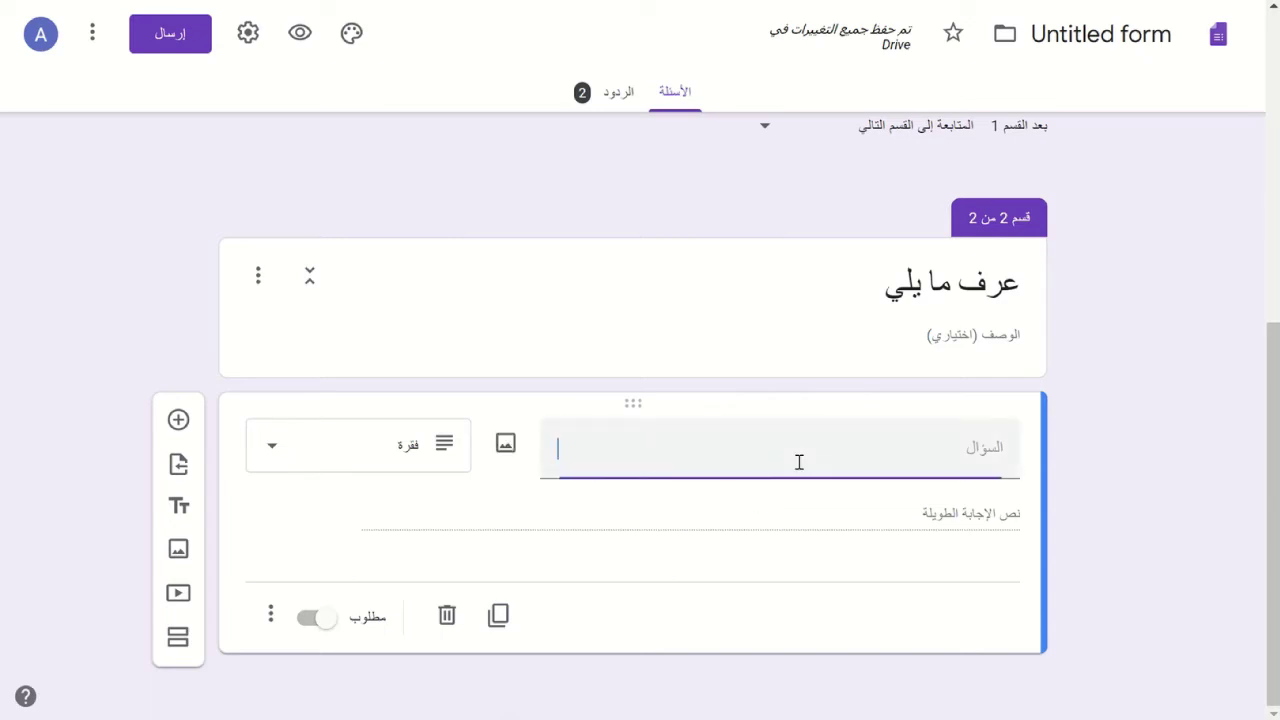
pyautogui.write('القوة')
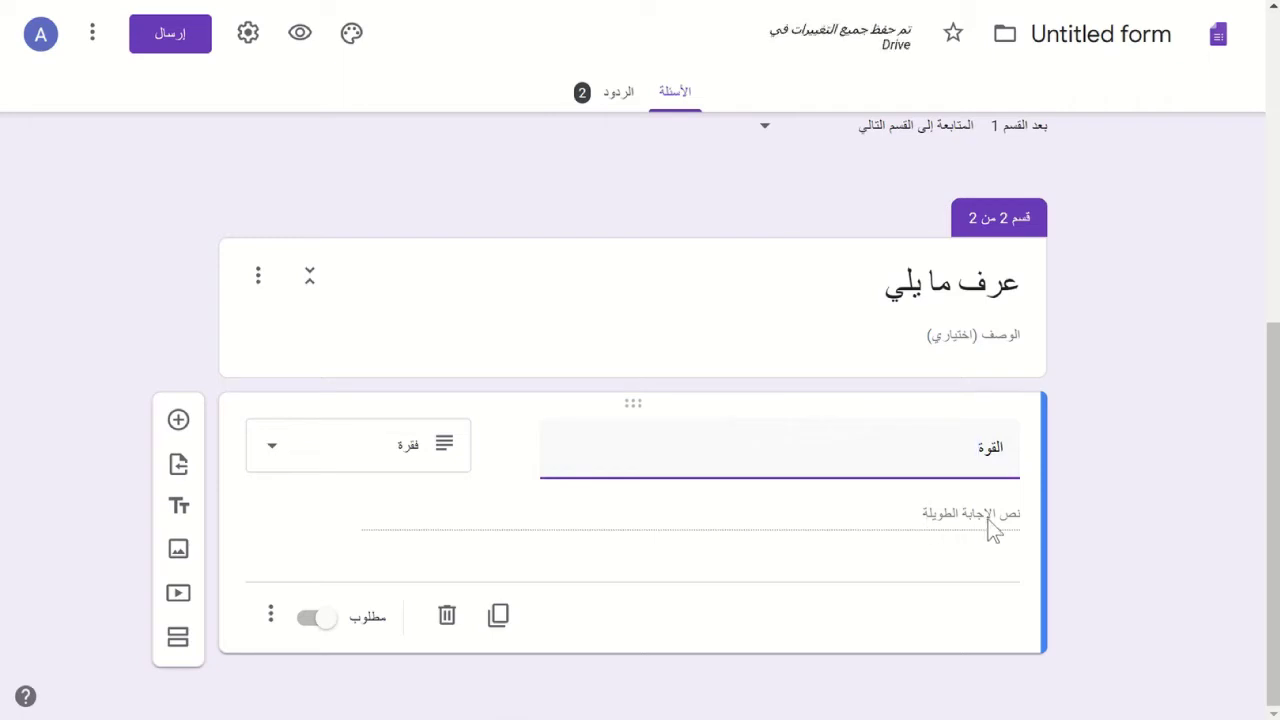
pyautogui.click(269, 616)
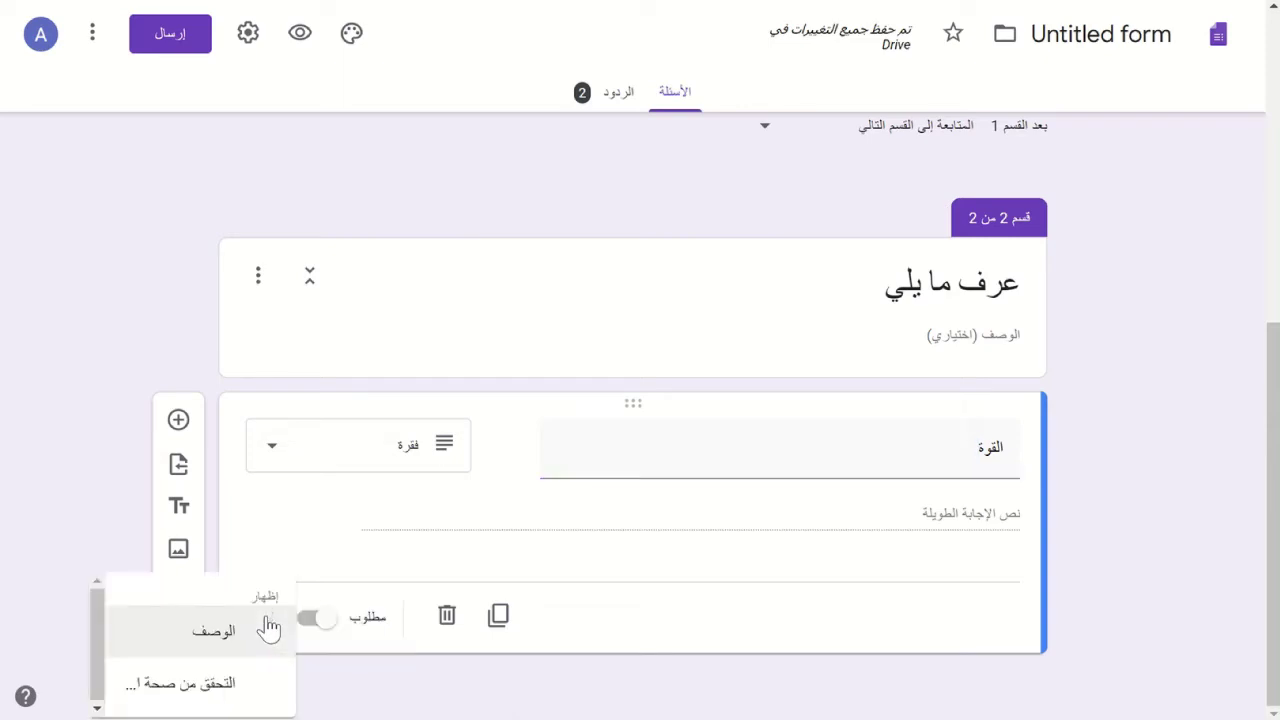
pyautogui.click(194, 704)
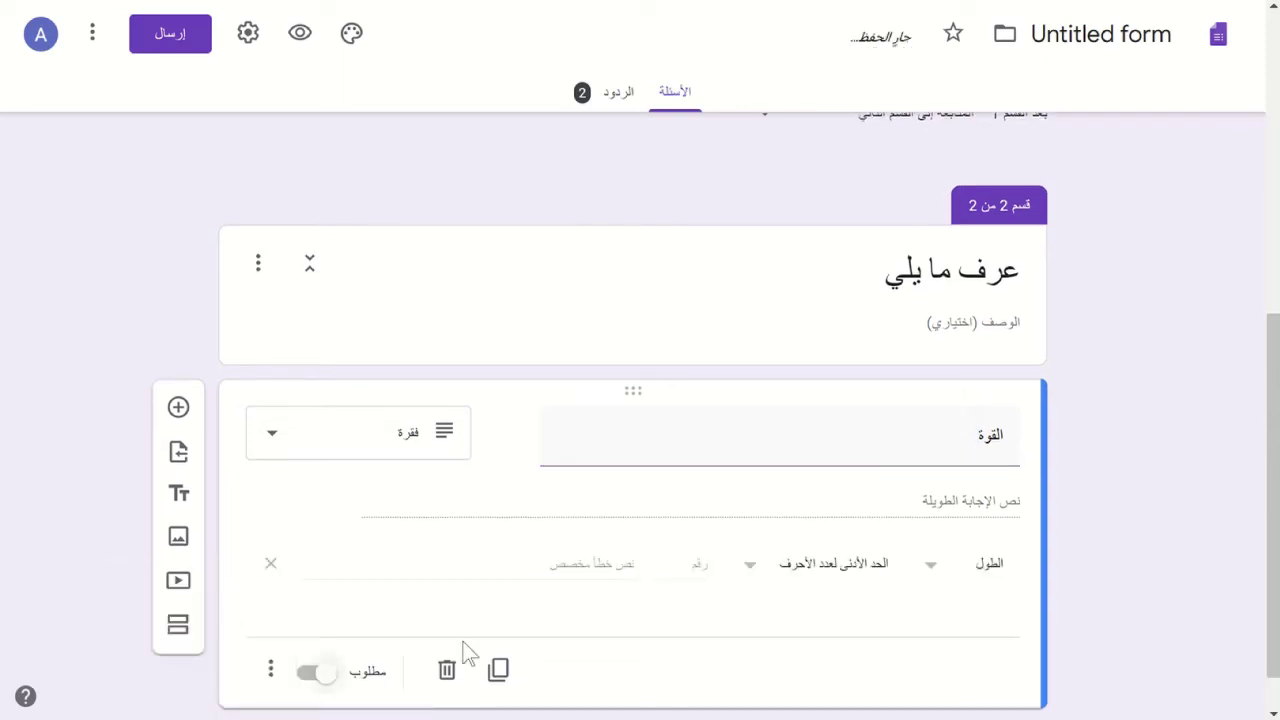
pyautogui.click(938, 590)
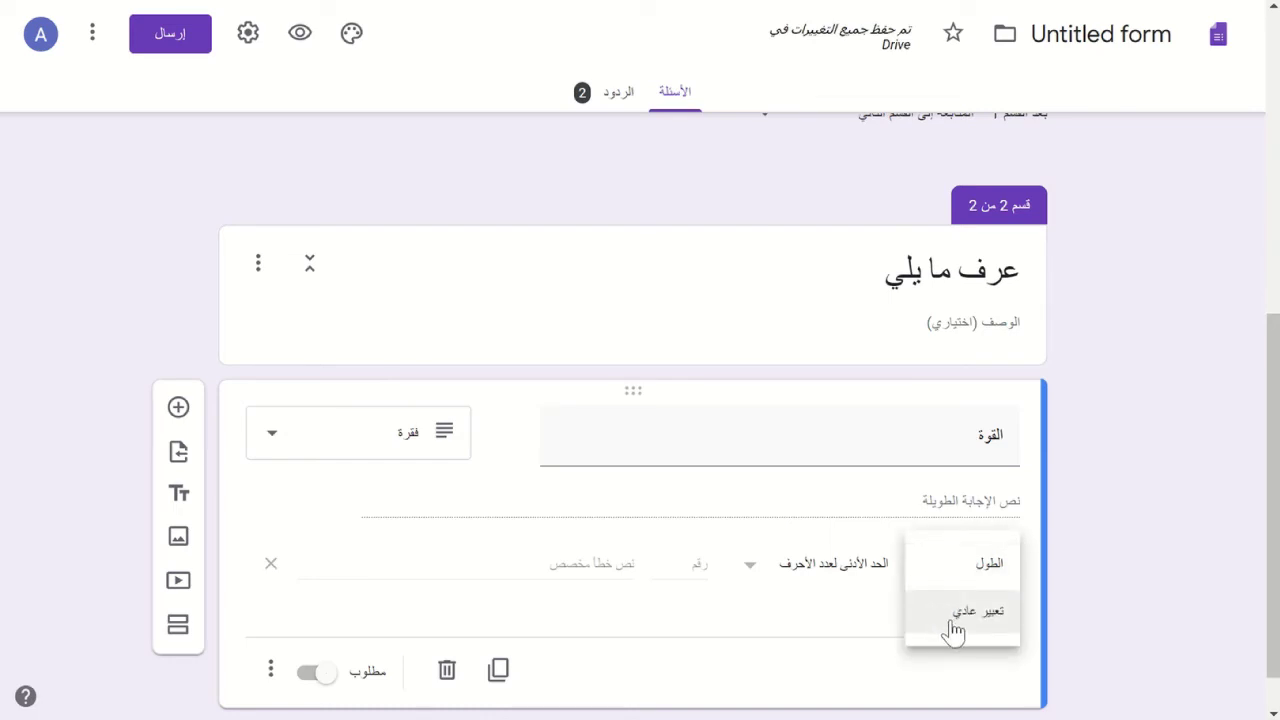
pyautogui.click(955, 628)
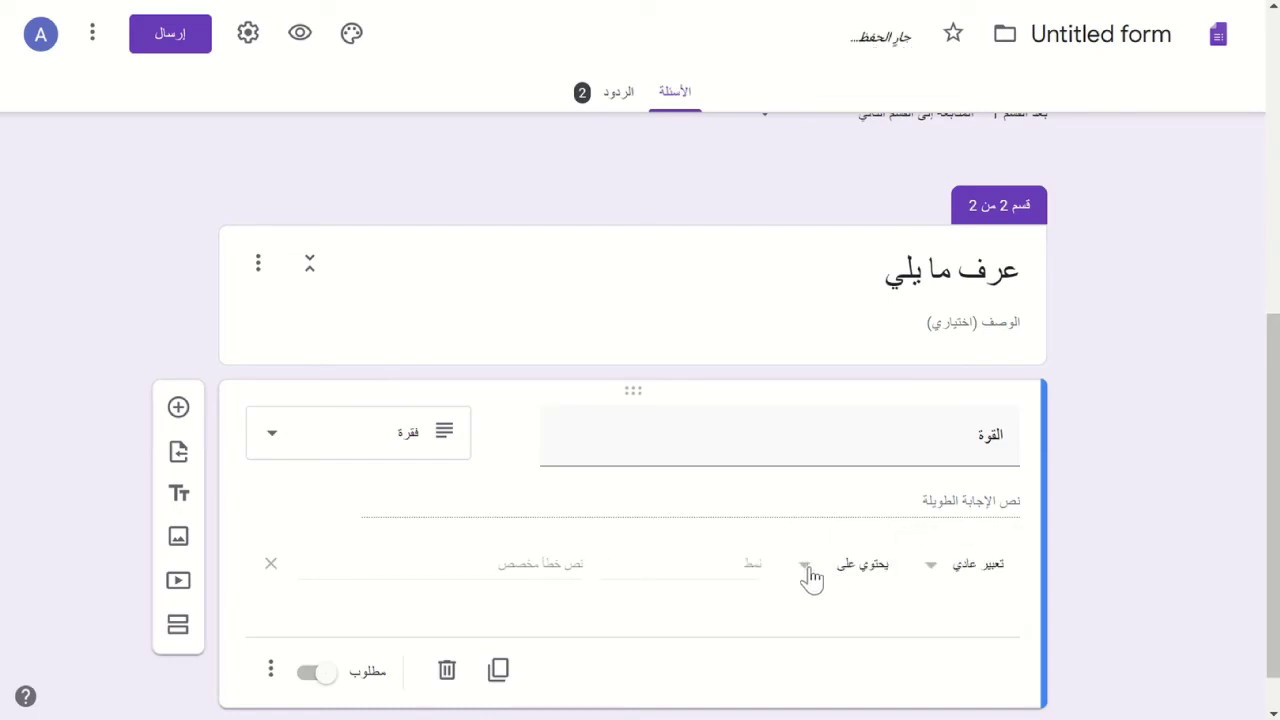
pyautogui.click(809, 577)
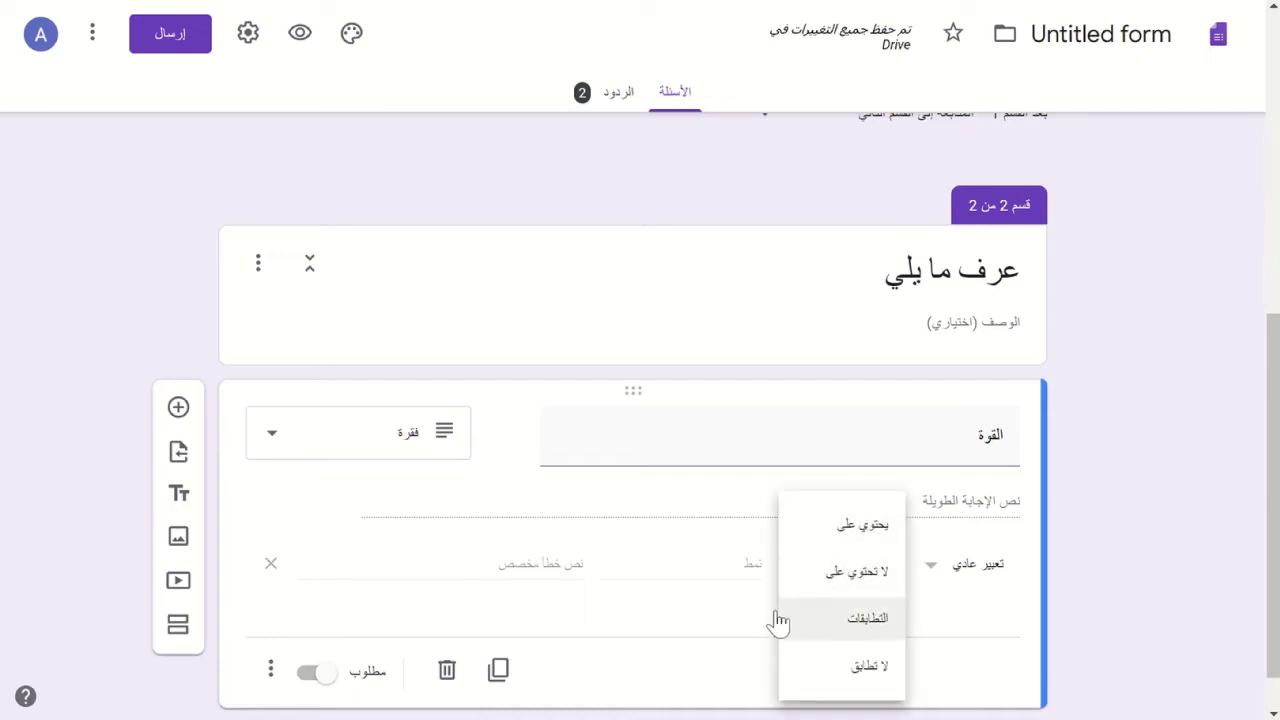
pyautogui.click(713, 603)
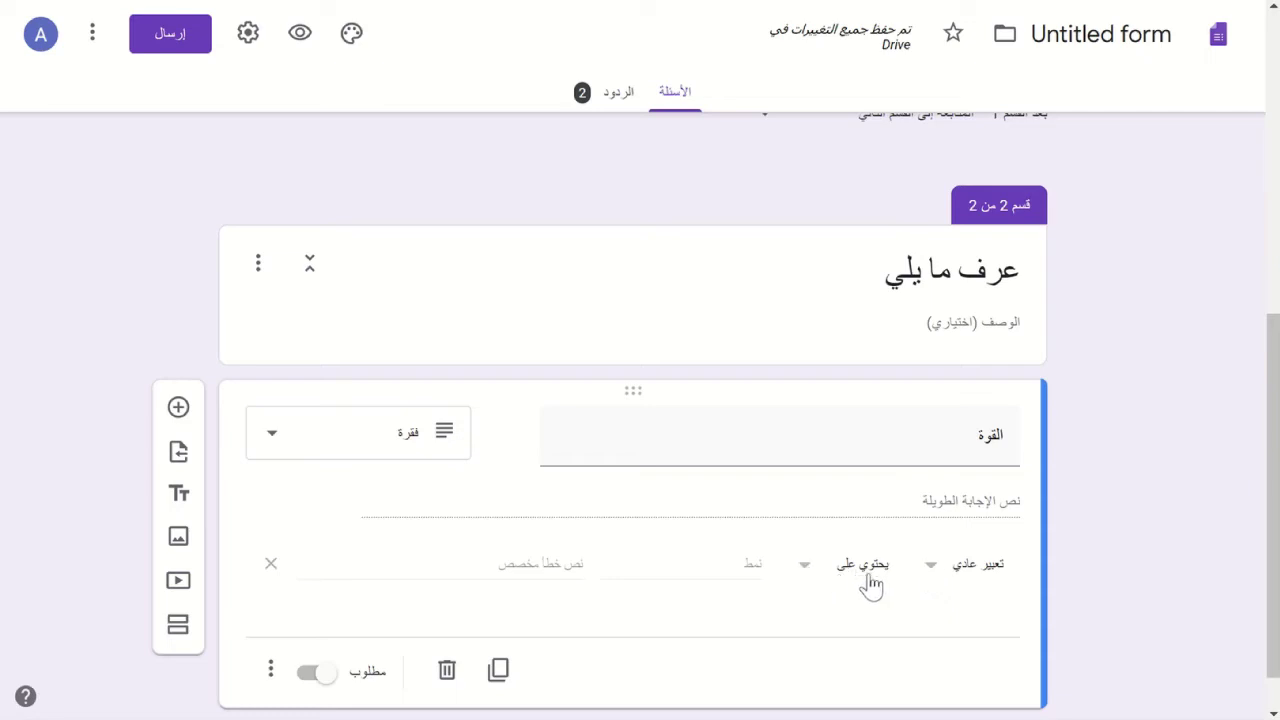
pyautogui.click(928, 580)
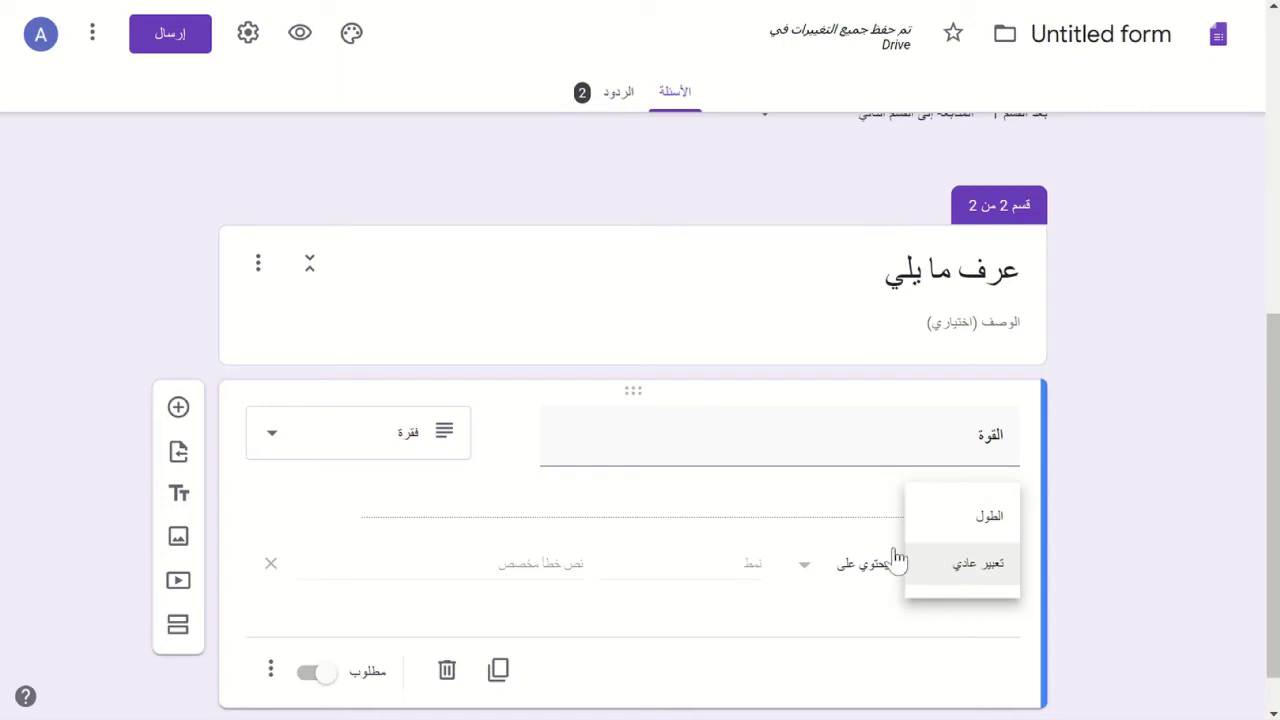
pyautogui.click(850, 572)
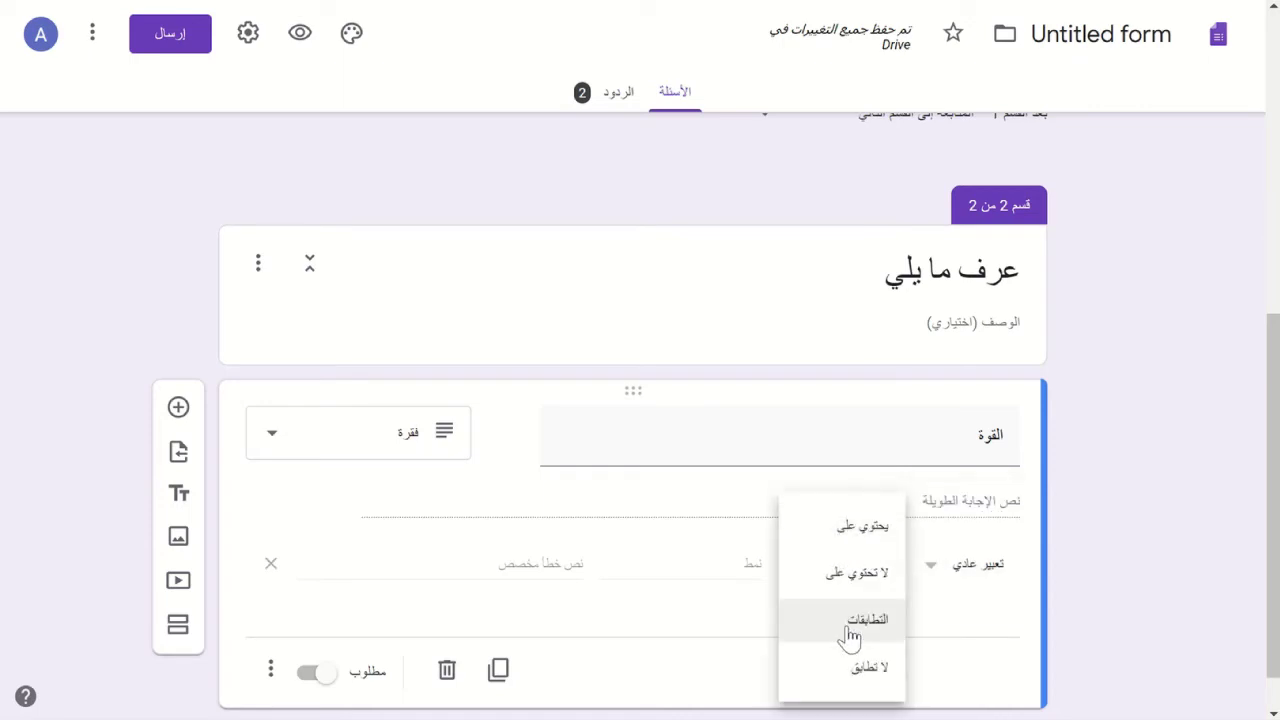
pyautogui.click(695, 567)
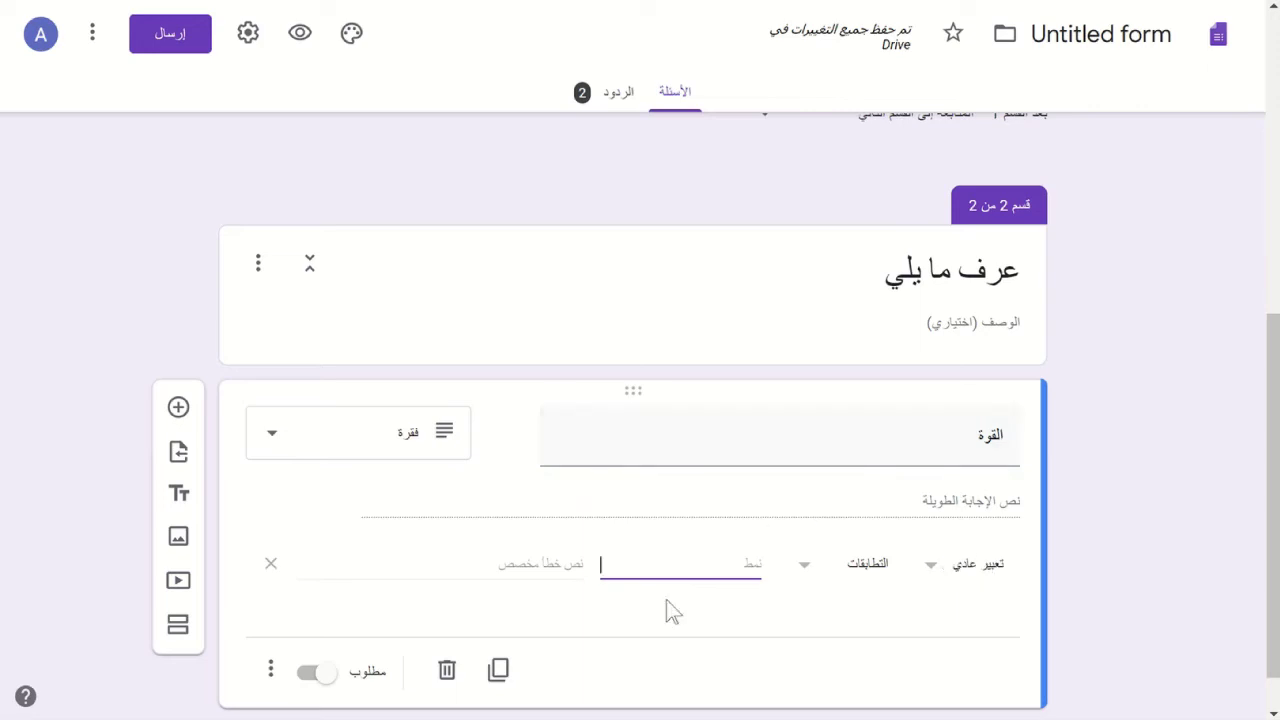
pyautogui.click(956, 573)
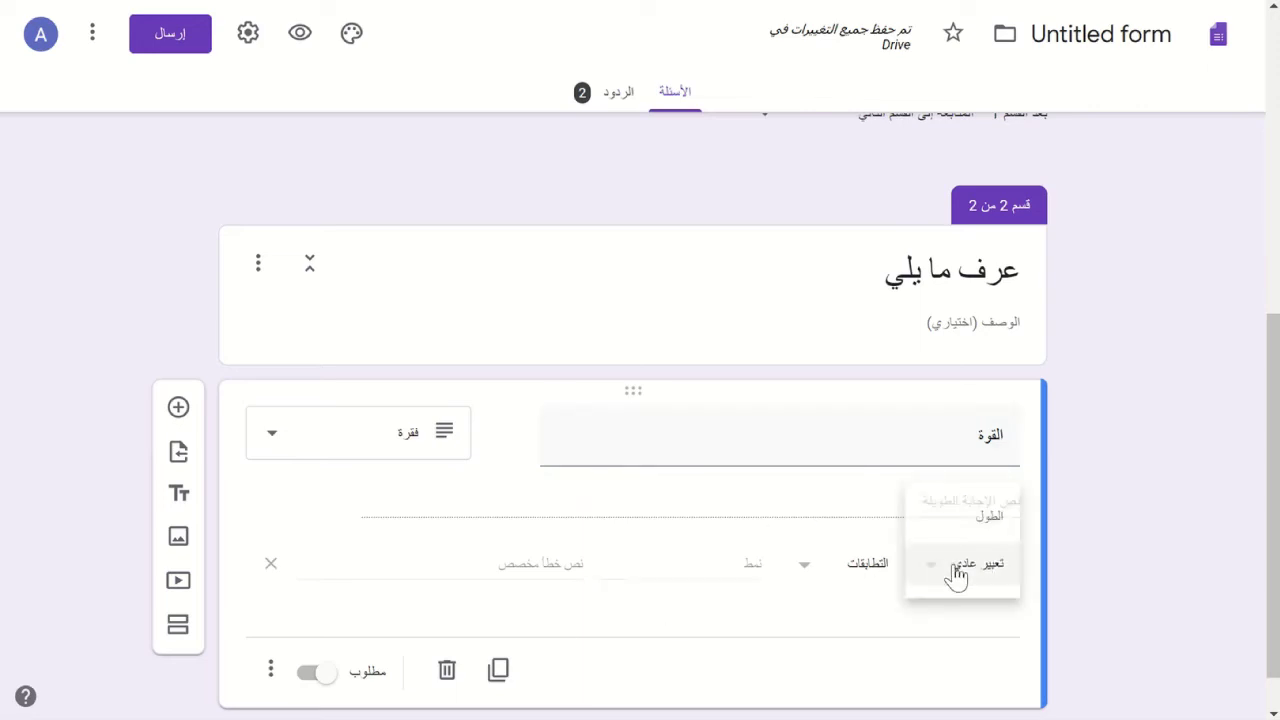
pyautogui.click(988, 520)
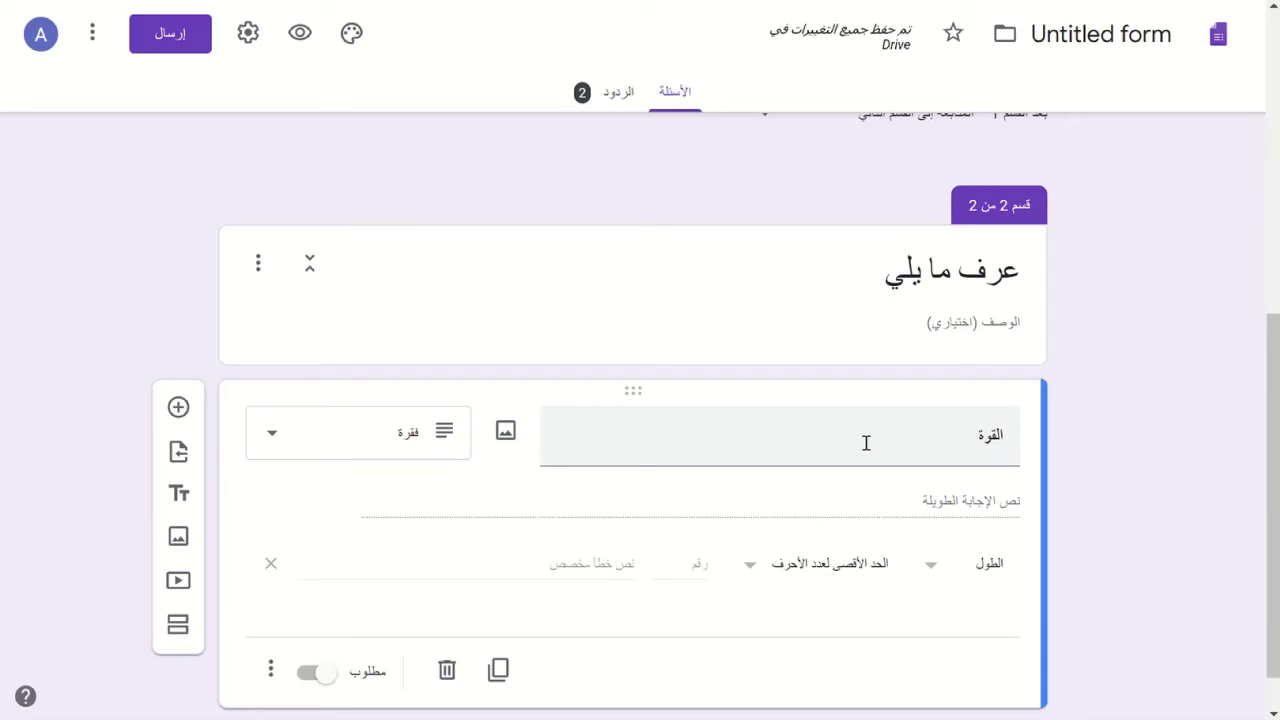
pyautogui.click(750, 568)
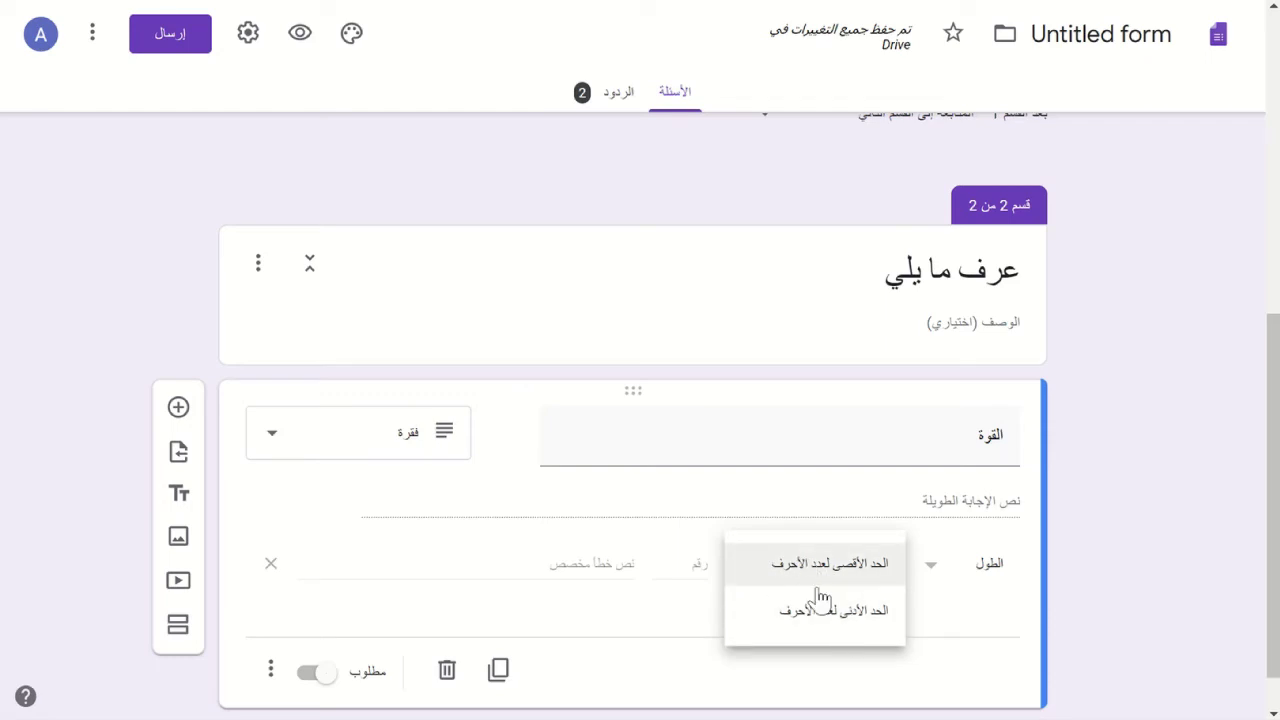
pyautogui.click(627, 615)
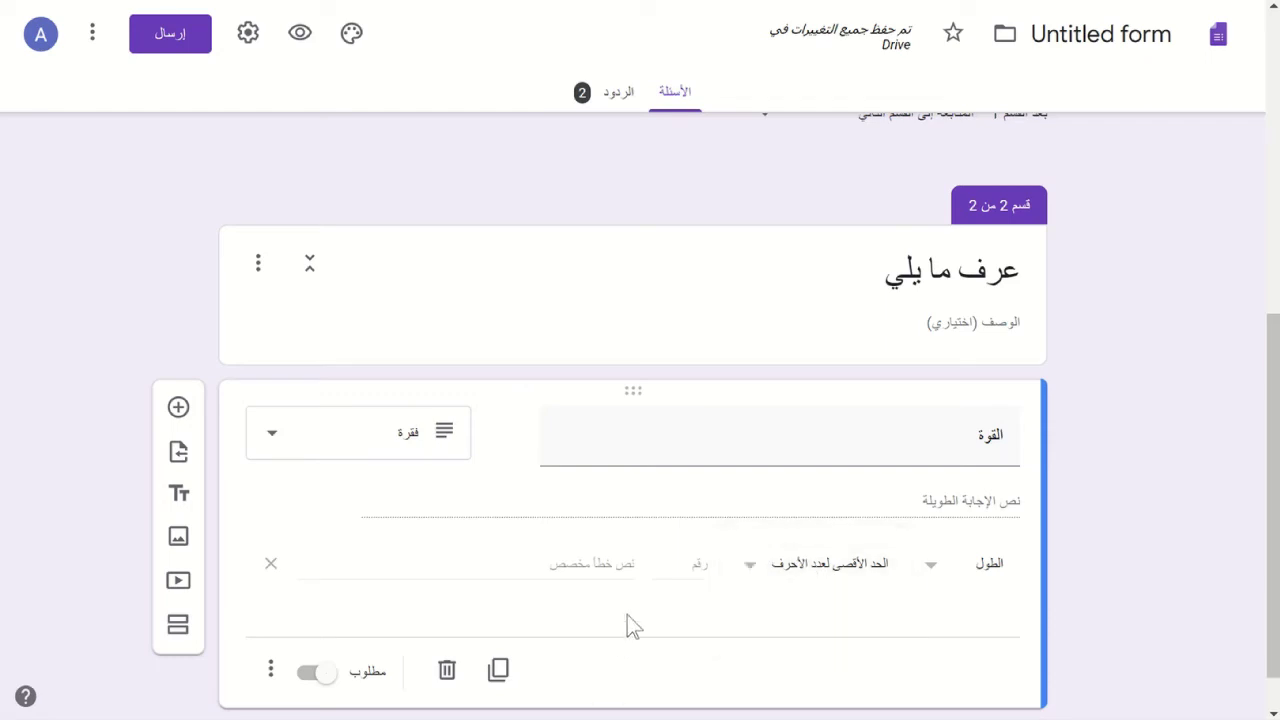
pyautogui.click(268, 566)
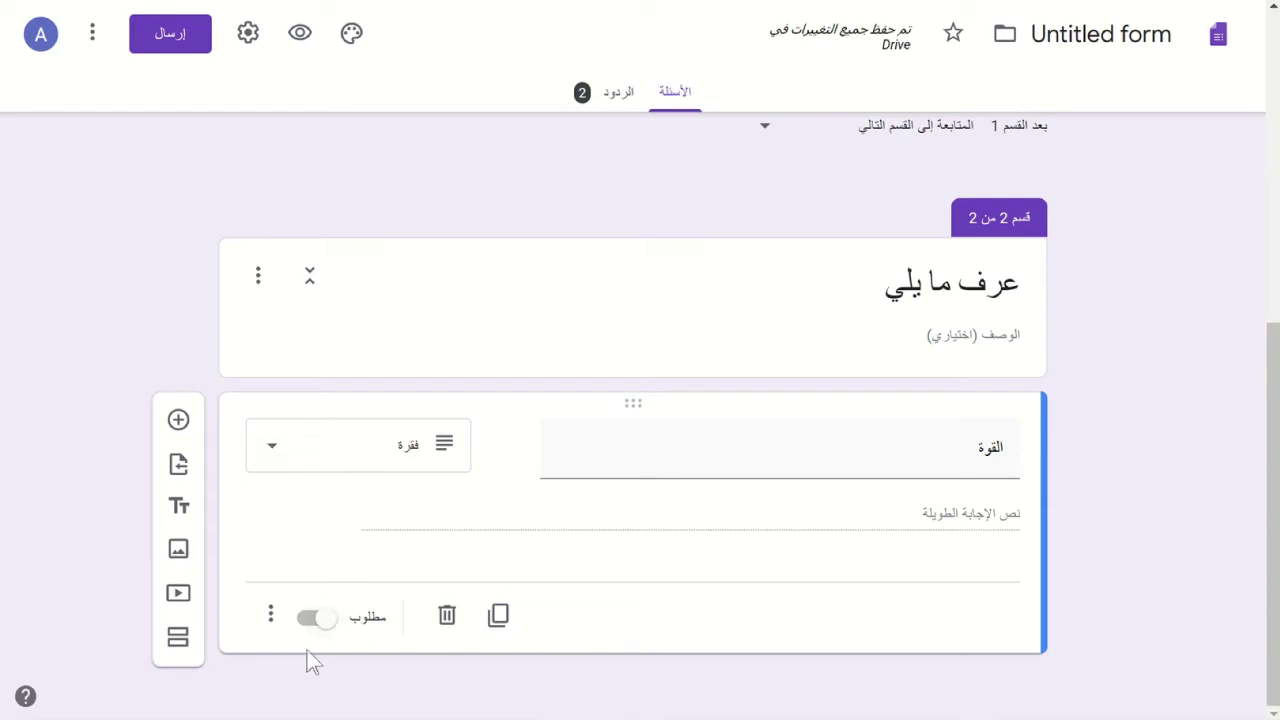
# - Mark the full-name question as required
pyautogui.scroll(5, 590, 345)
pyautogui.scroll(1, 590, 345)
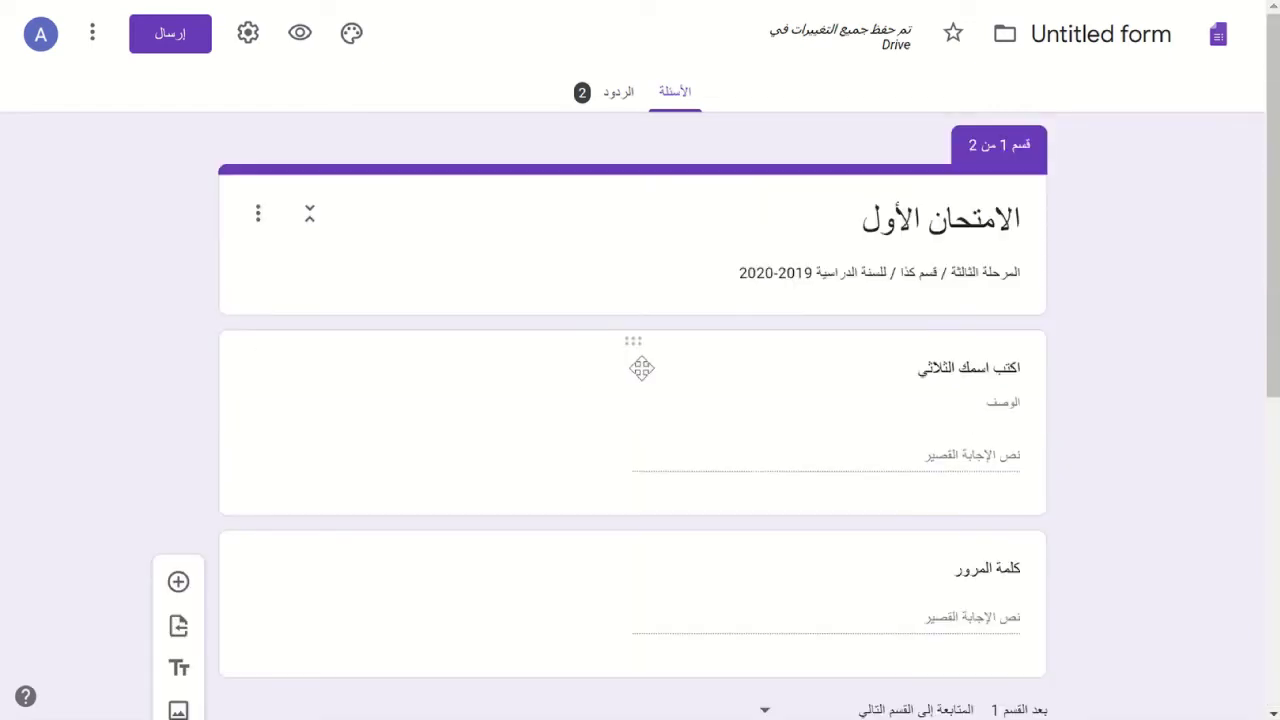
pyautogui.click(781, 444)
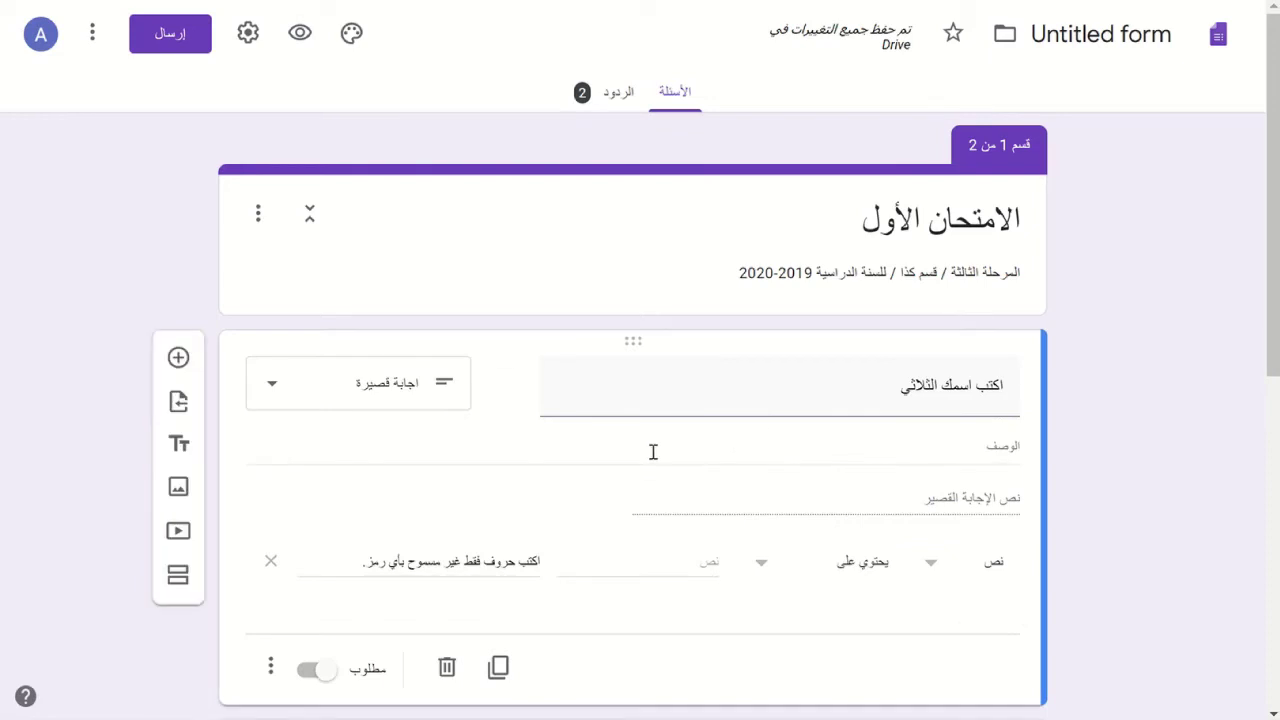
pyautogui.scroll(-2, 651, 460)
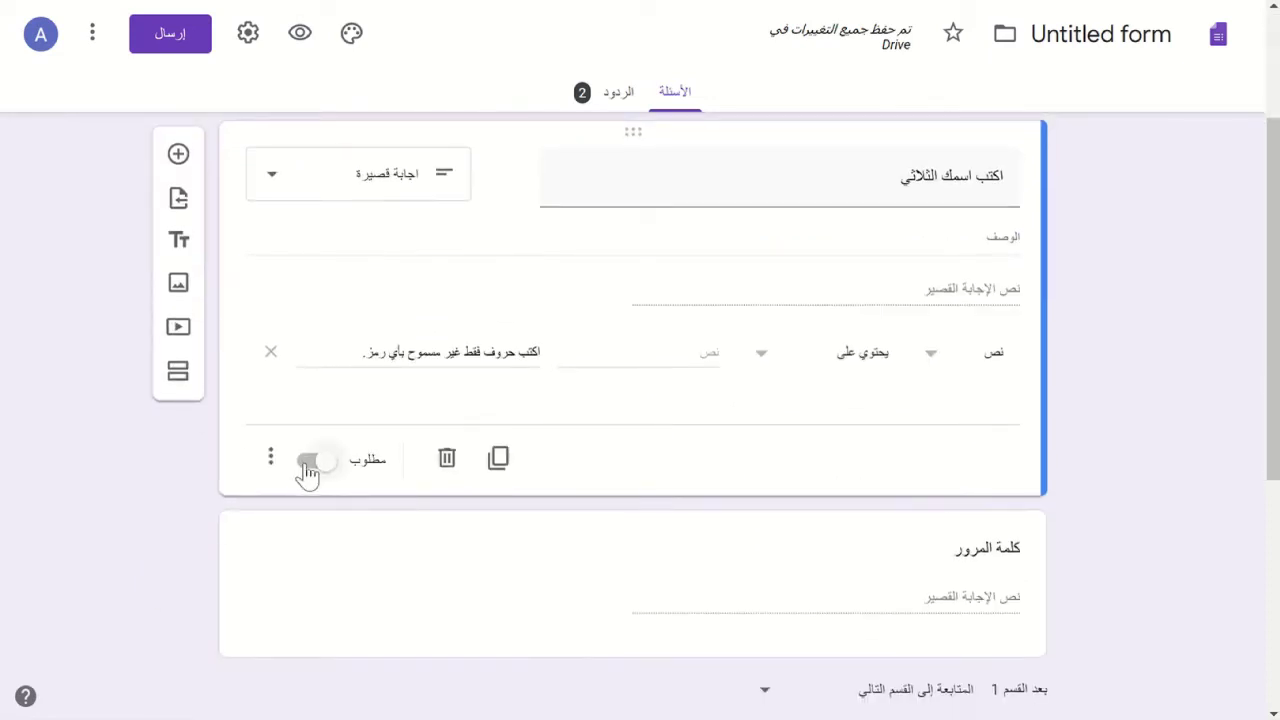
pyautogui.click(304, 465)
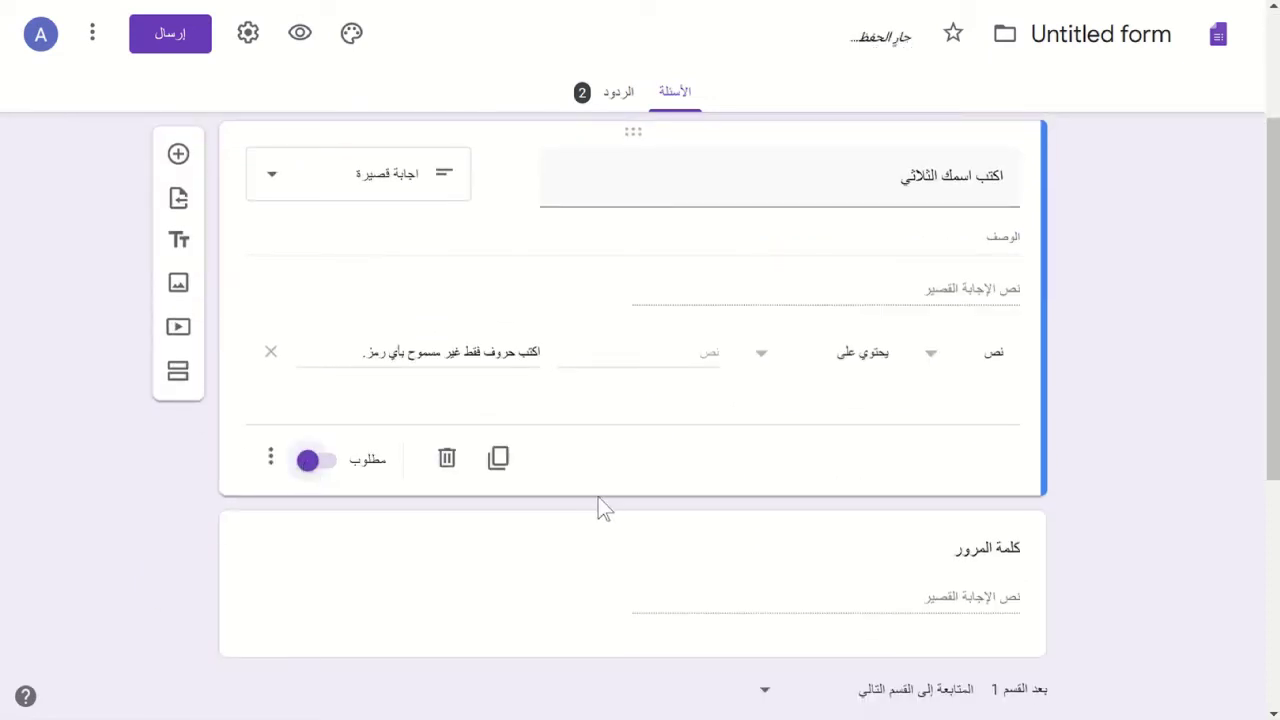
# - Mark the password question as required, leaving its validation condition unchanged
pyautogui.scroll(-1, 604, 508)
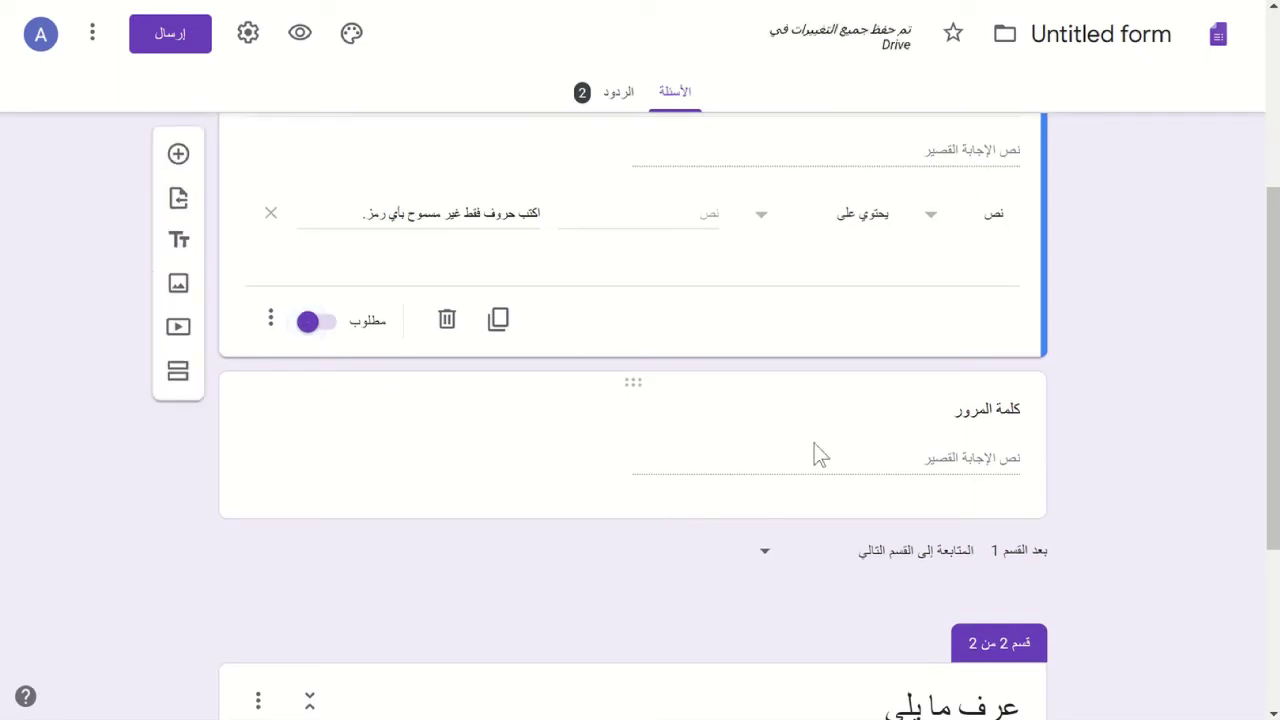
pyautogui.click(817, 451)
pyautogui.click(815, 448)
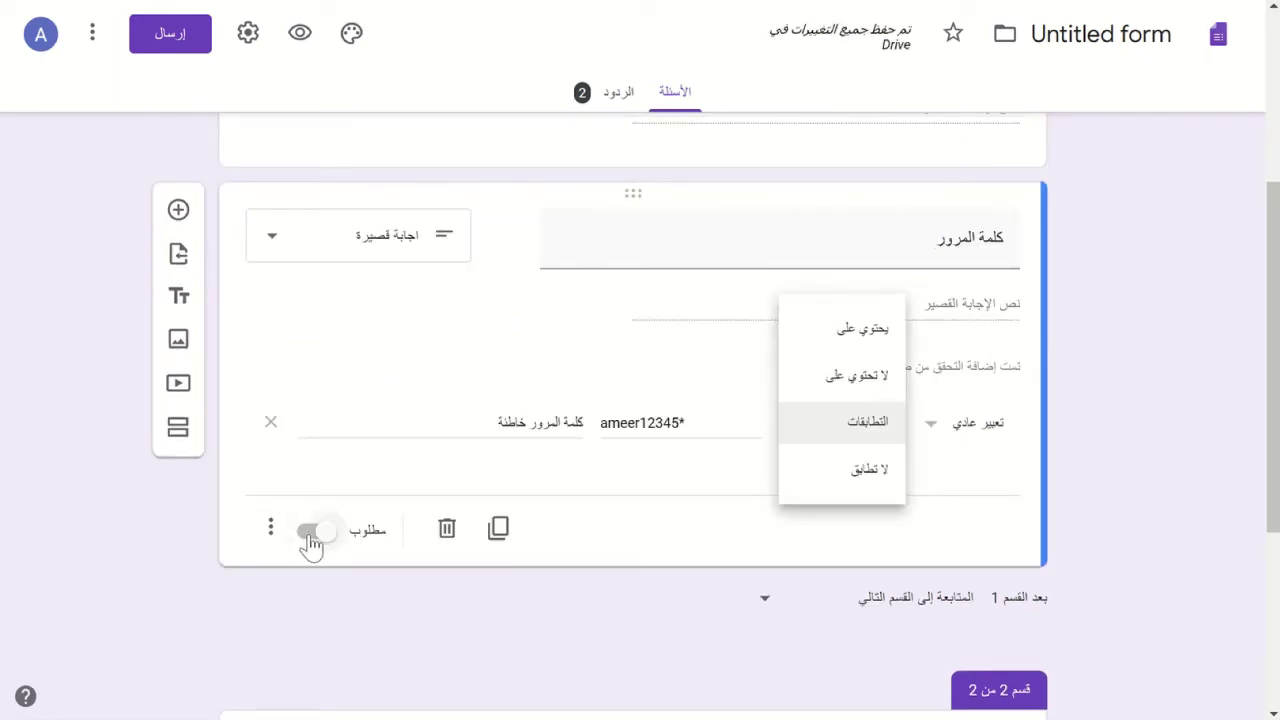
pyautogui.click(312, 540)
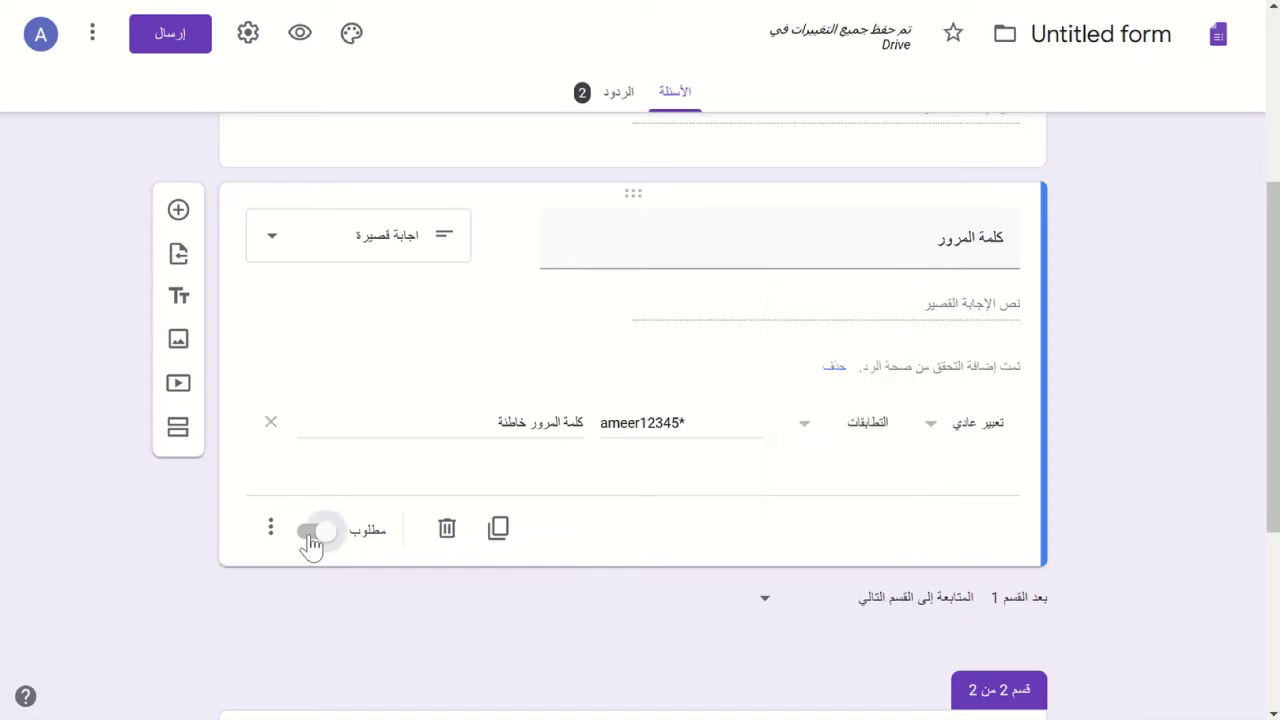
pyautogui.click(312, 540)
pyautogui.scroll(-2, 88, 460)
pyautogui.scroll(-1, 86, 454)
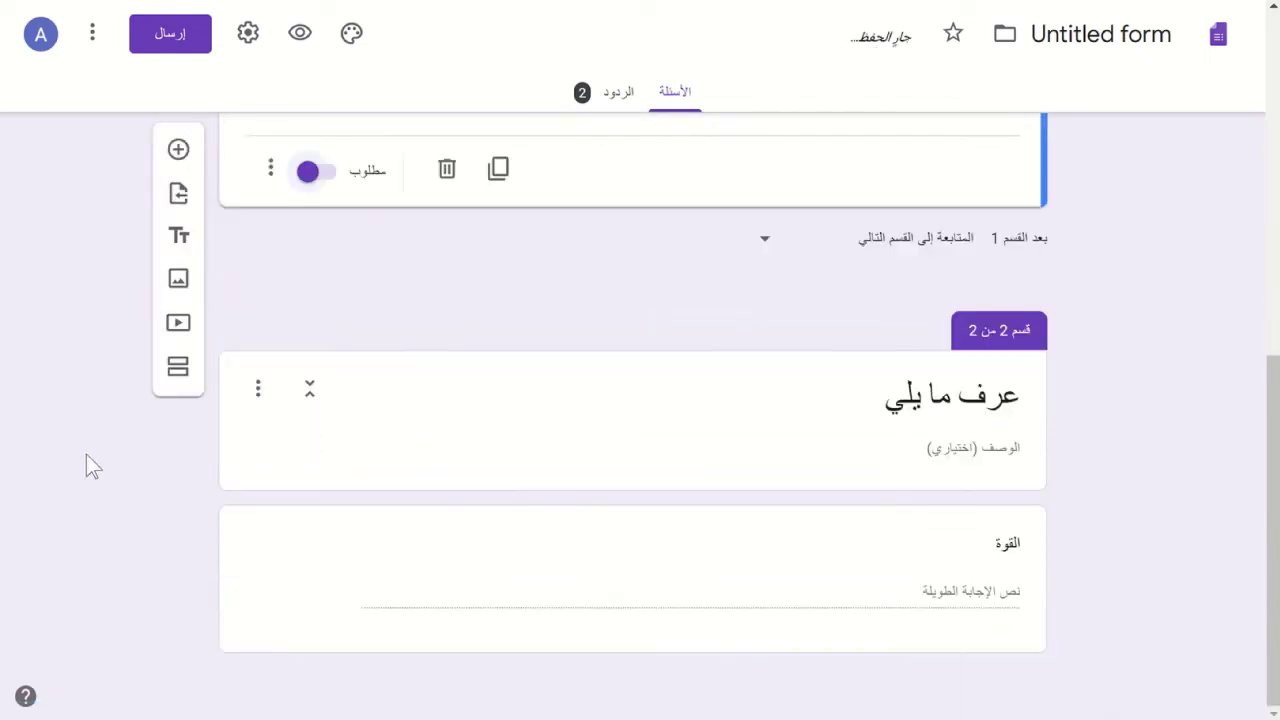
pyautogui.click(755, 576)
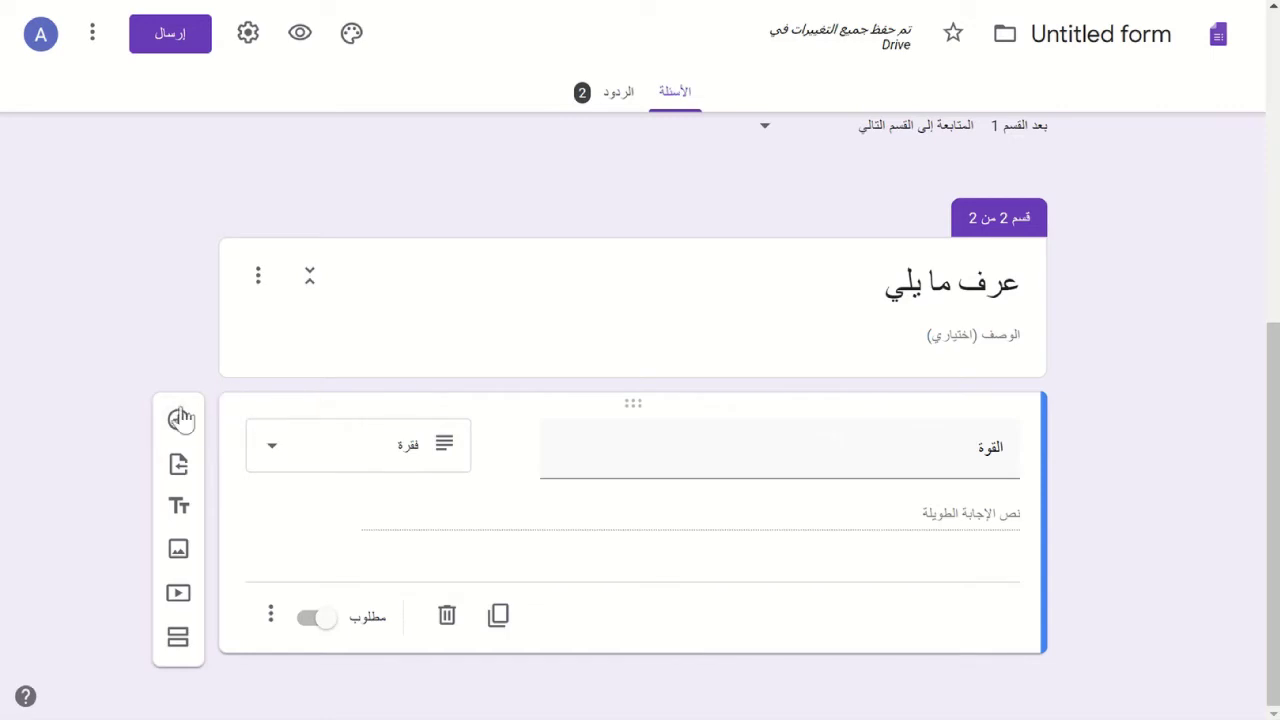
# - Add a Paragraph question titled الضغط below القوة
pyautogui.click(180, 418)
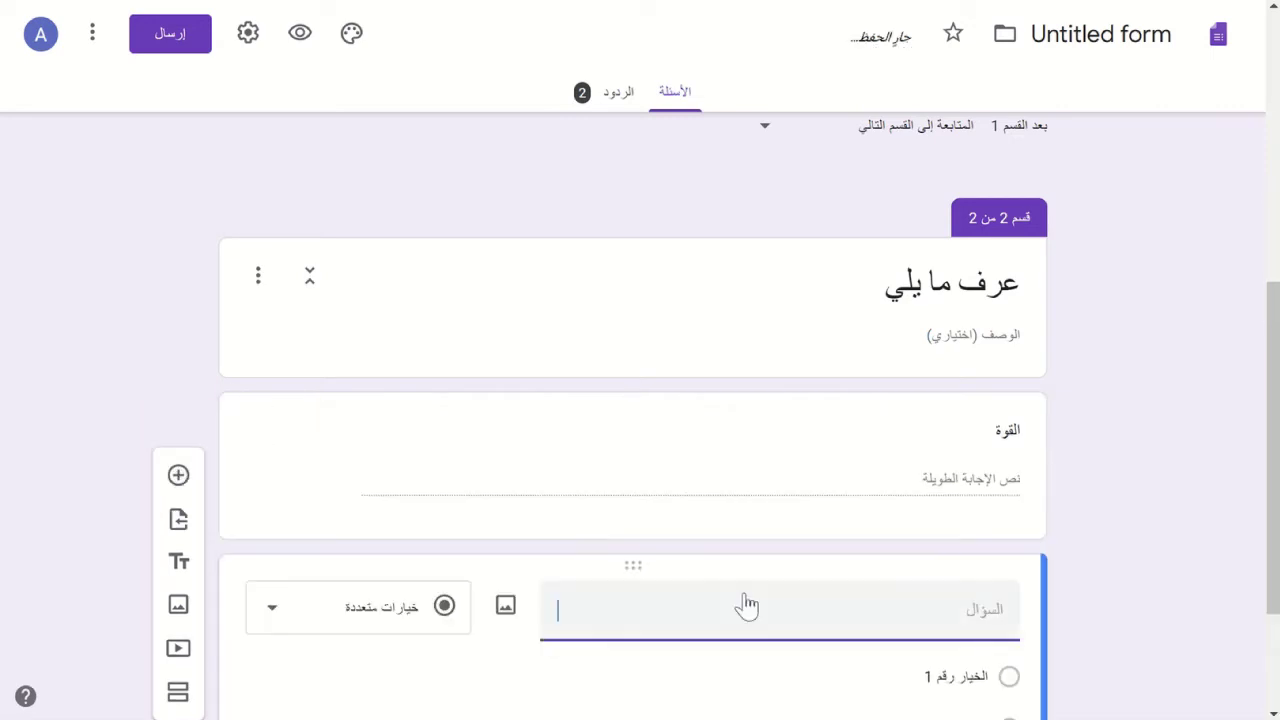
pyautogui.click(355, 625)
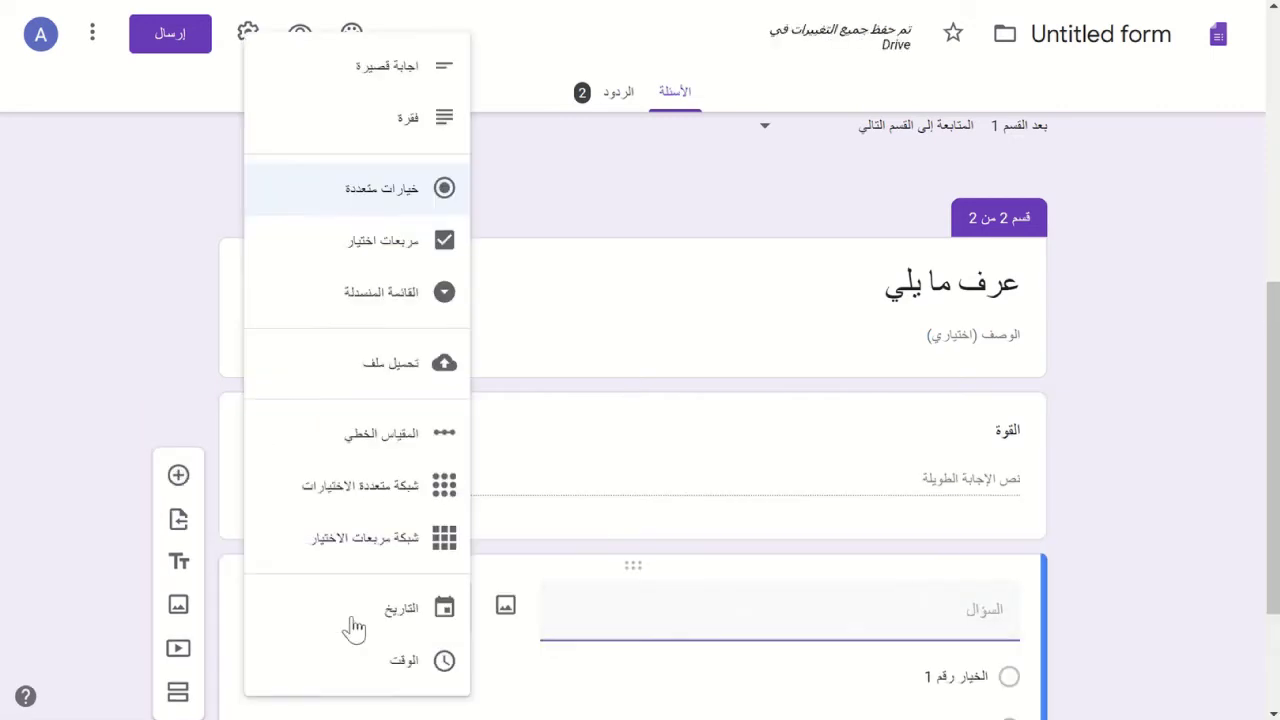
pyautogui.click(378, 135)
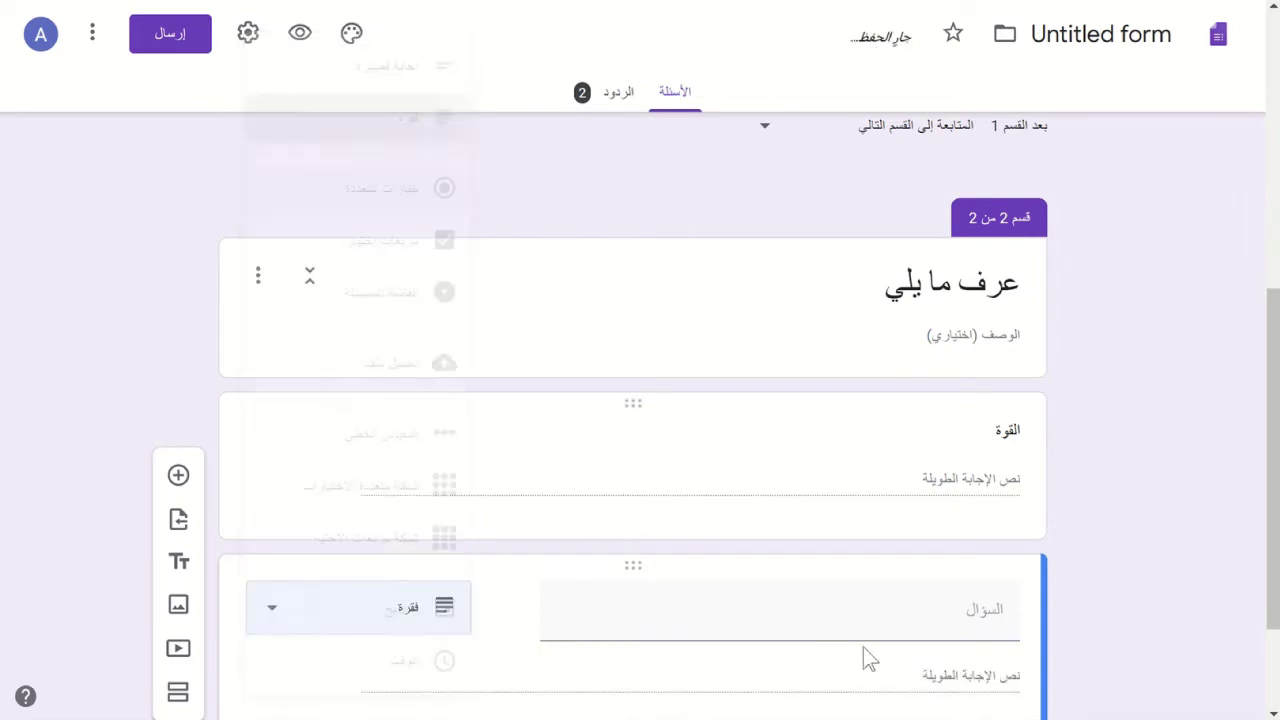
pyautogui.click(891, 611)
pyautogui.write('ال')
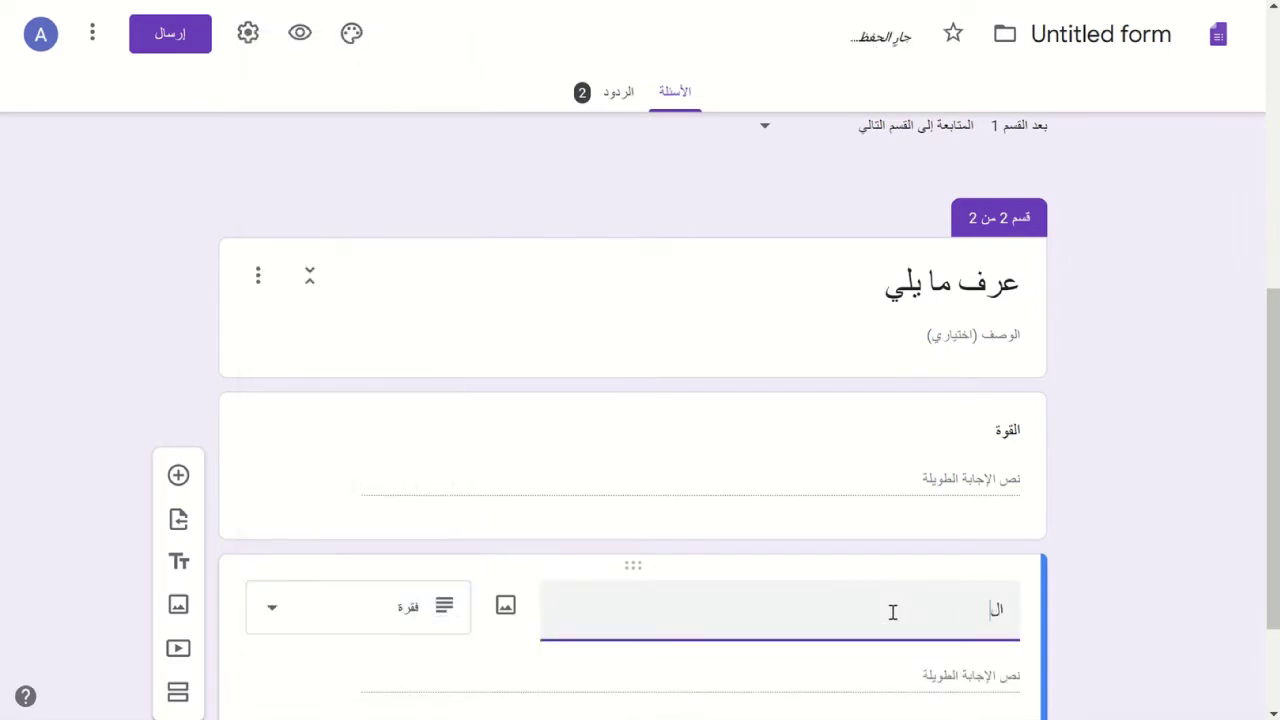
pyautogui.write('ضغط')
pyautogui.scroll(-2, 841, 489)
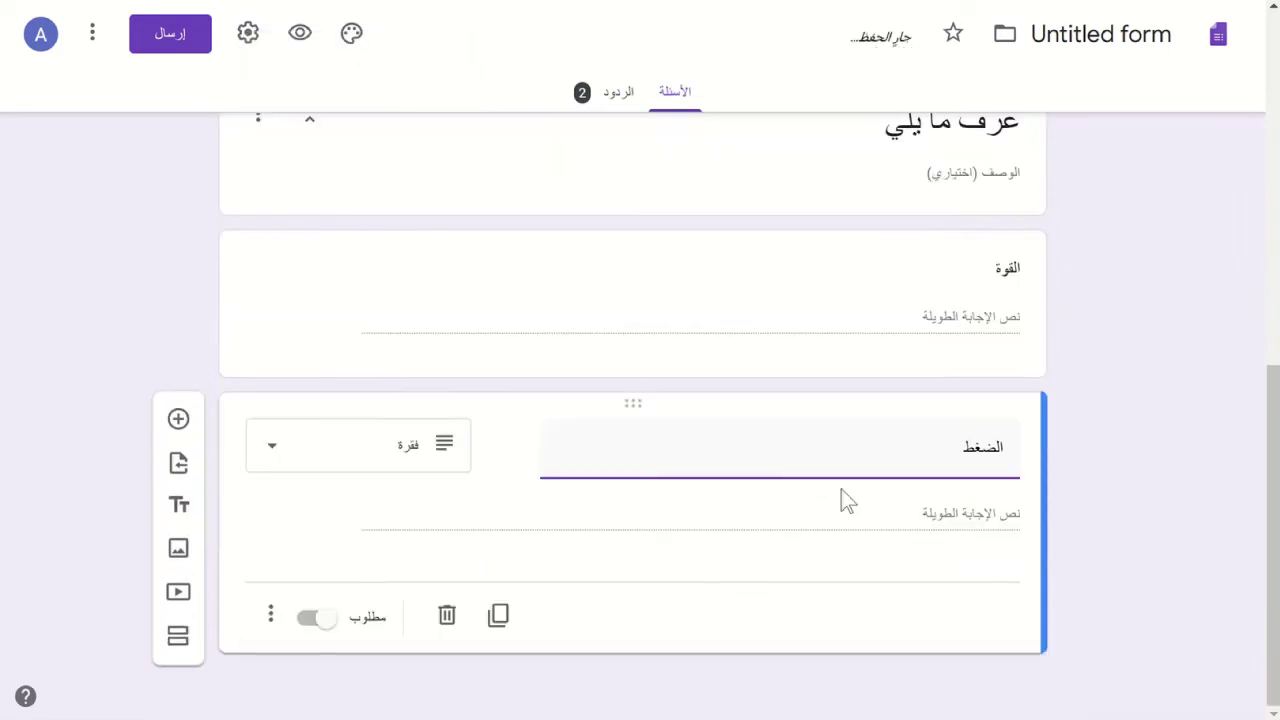
# - Add a Paragraph question titled معادلة برنولي below الضغط
pyautogui.click(177, 422)
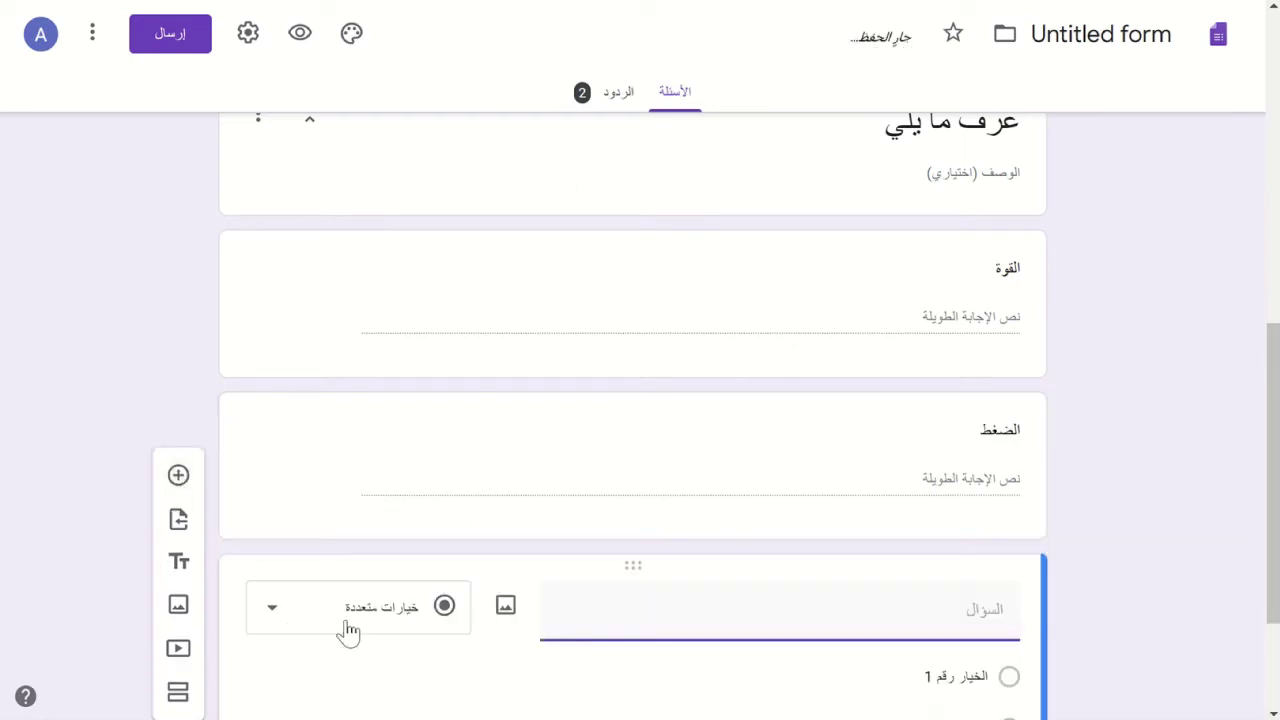
pyautogui.click(348, 630)
pyautogui.click(392, 128)
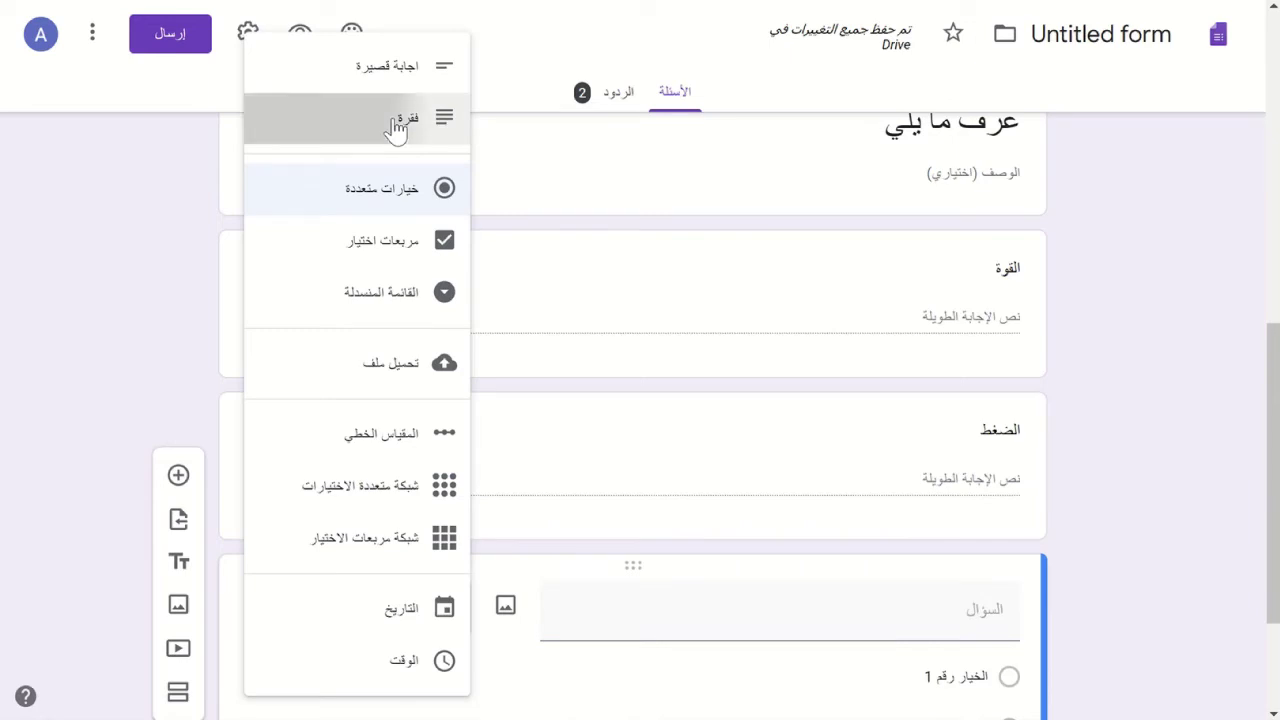
pyautogui.click(920, 614)
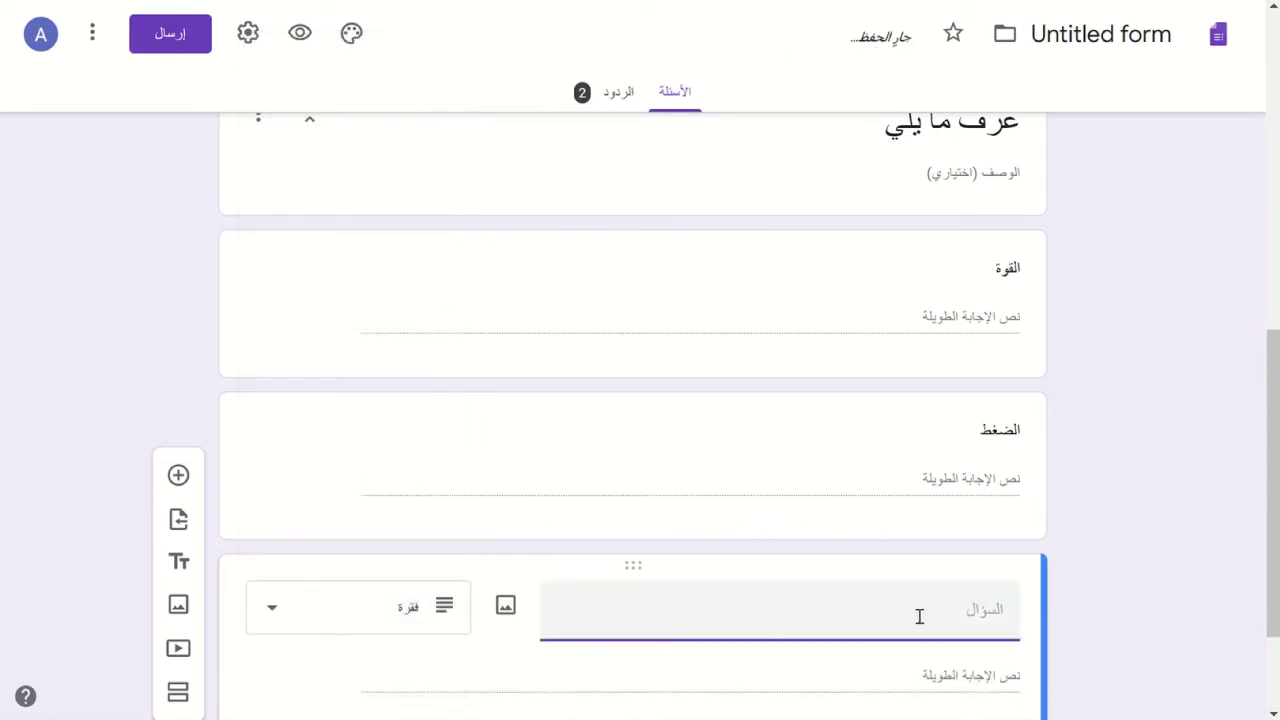
pyautogui.write('معادلة')
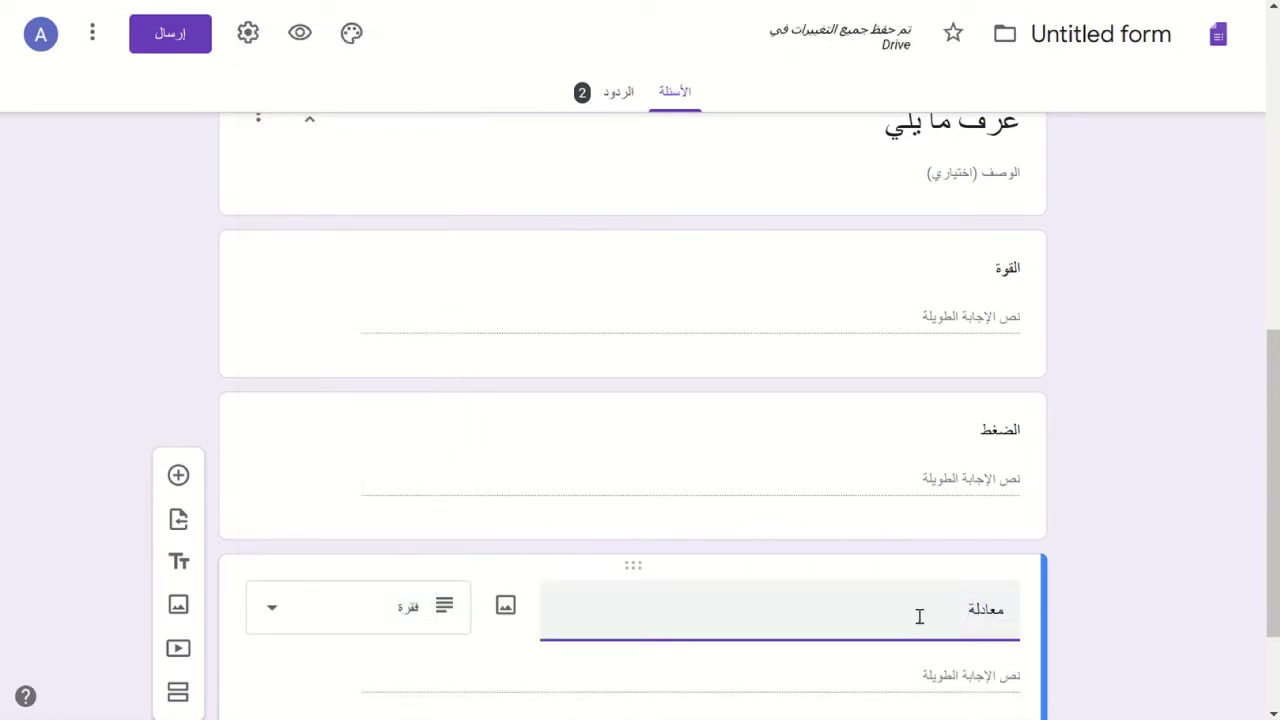
pyautogui.write(' برنولي')
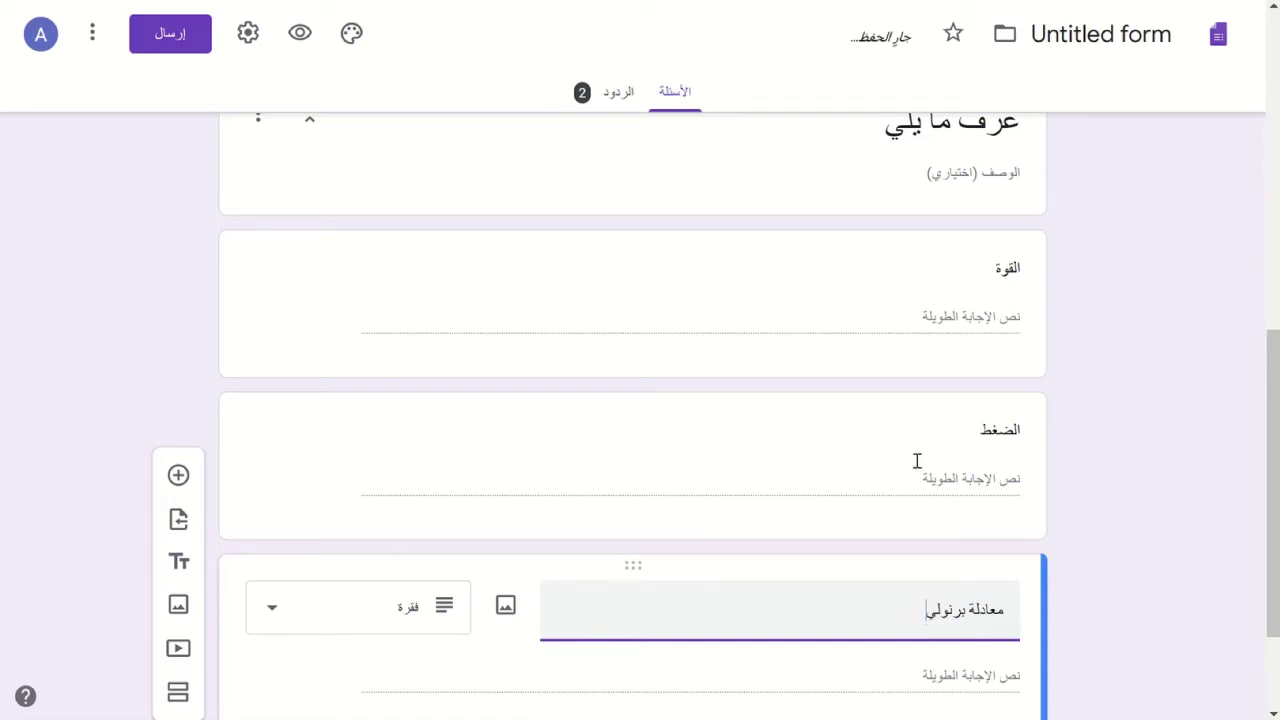
pyautogui.scroll(-2, 913, 447)
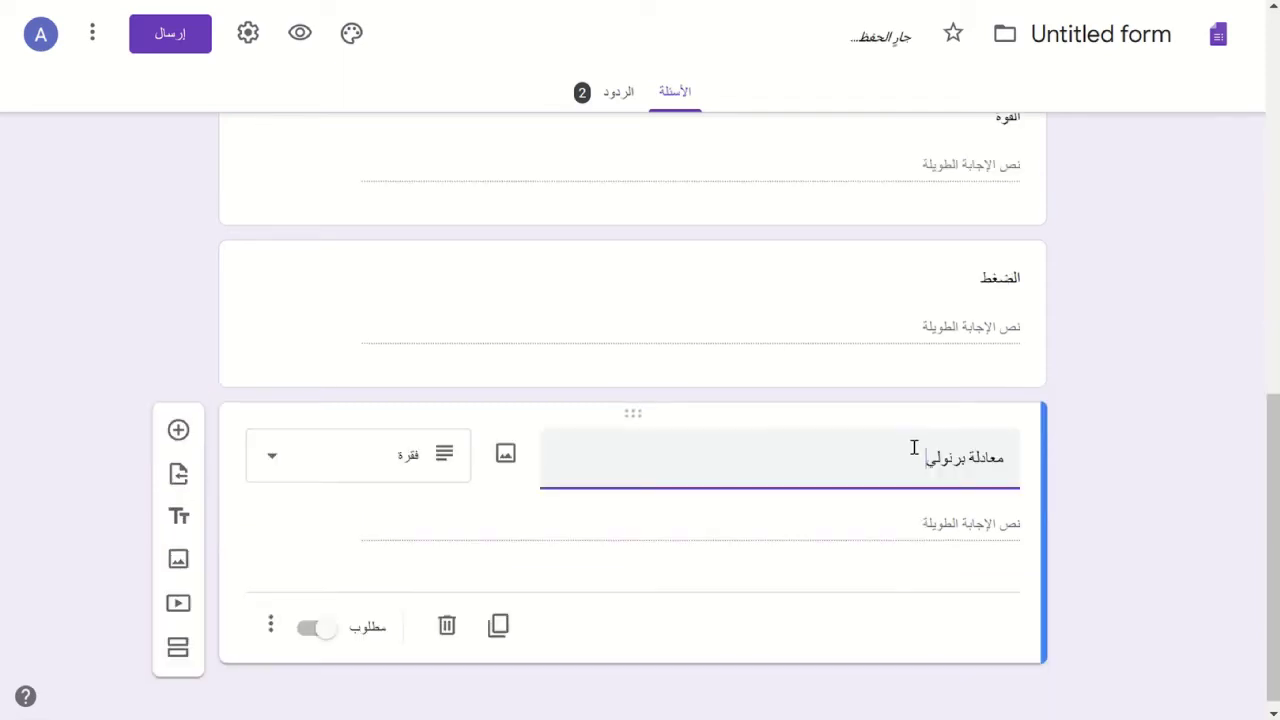
pyautogui.scroll(-1, 913, 447)
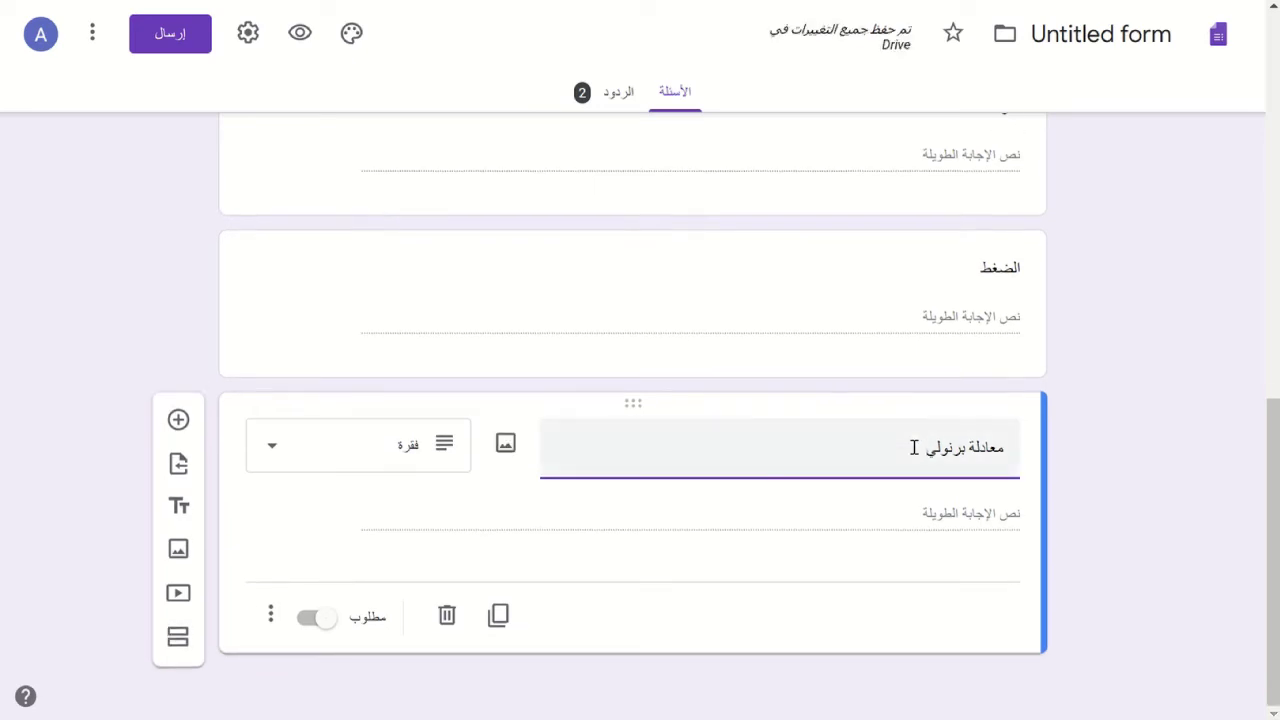
pyautogui.scroll(10, 913, 447)
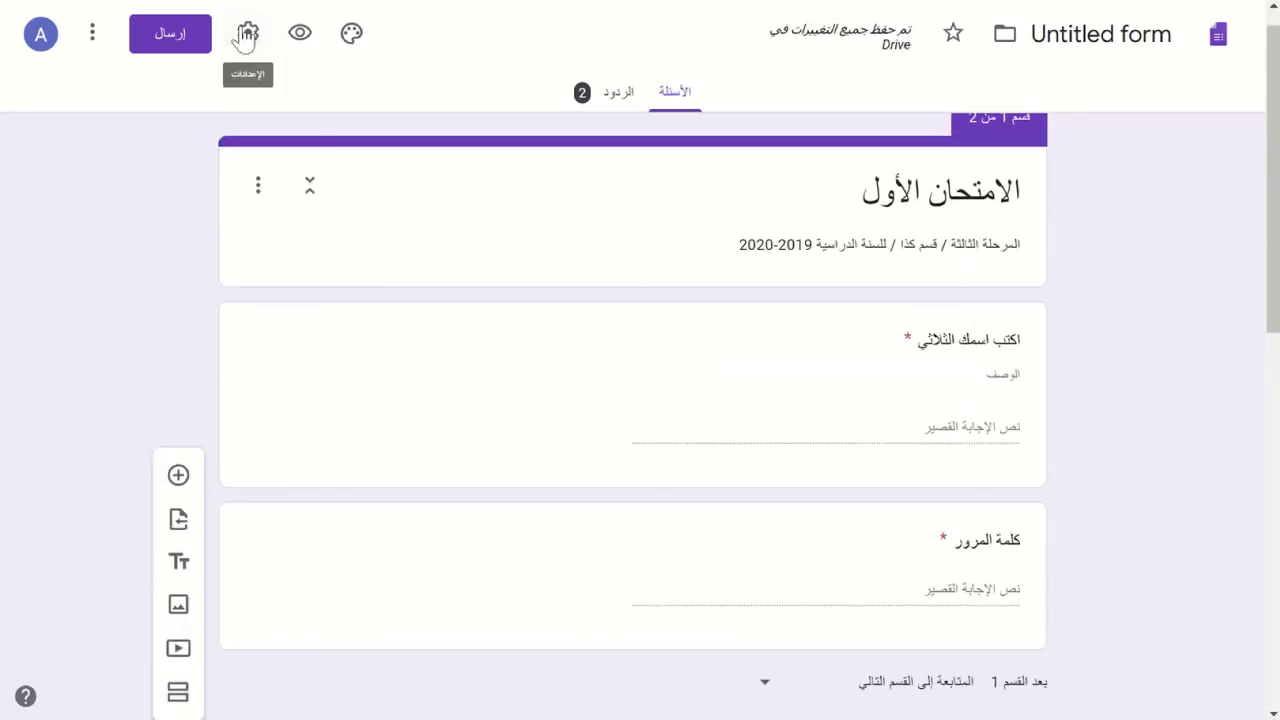
# - Make the form a quiz with grades released after manual review, hiding missed questions, correct answers and point values
pyautogui.click(245, 36)
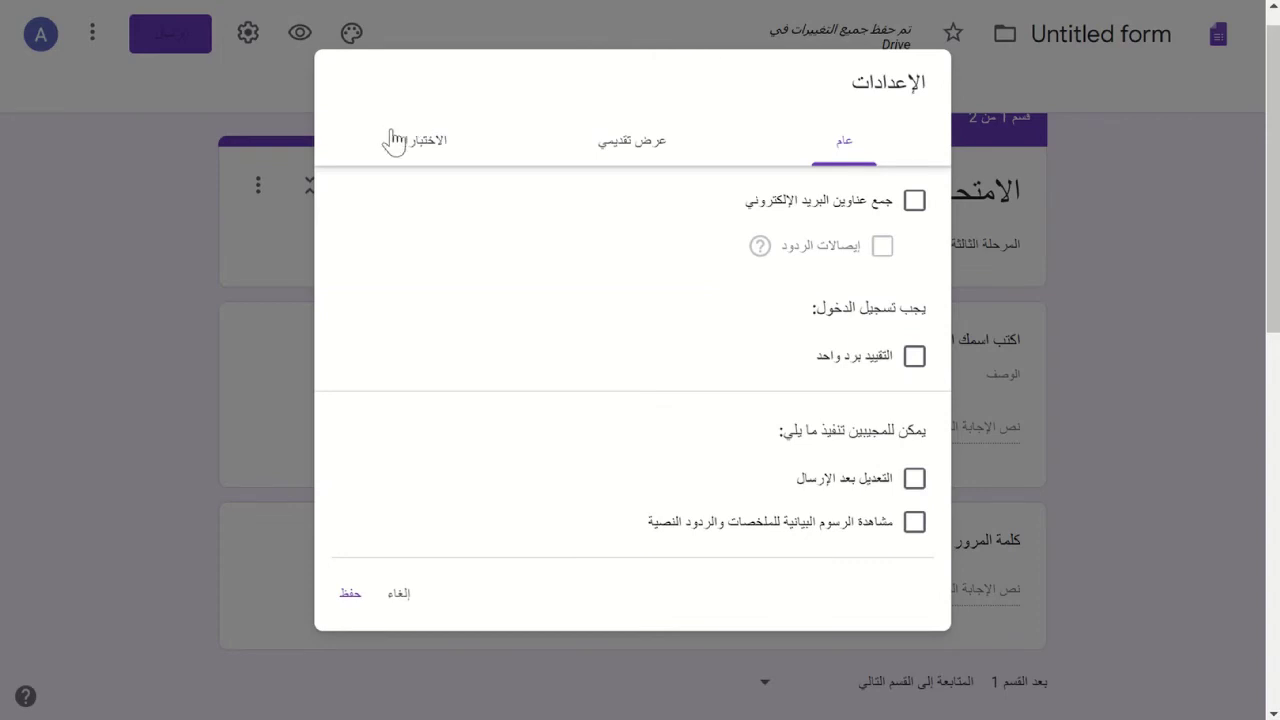
pyautogui.click(393, 140)
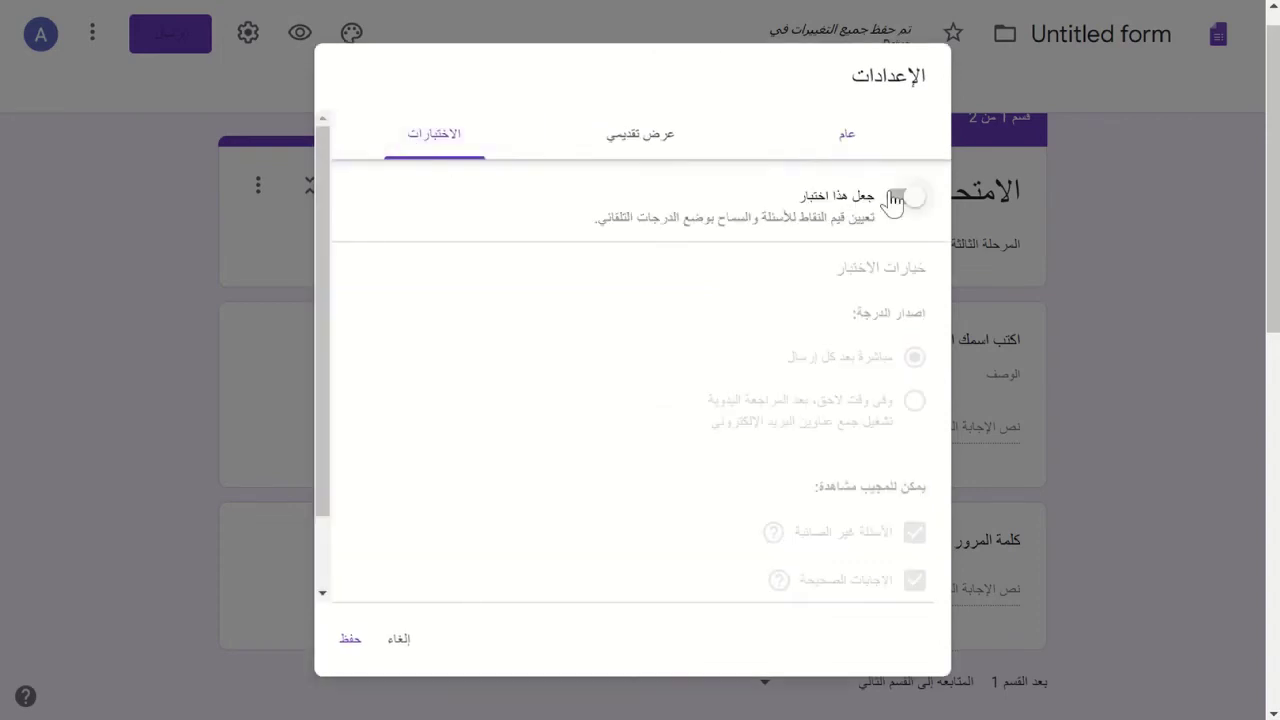
pyautogui.click(893, 198)
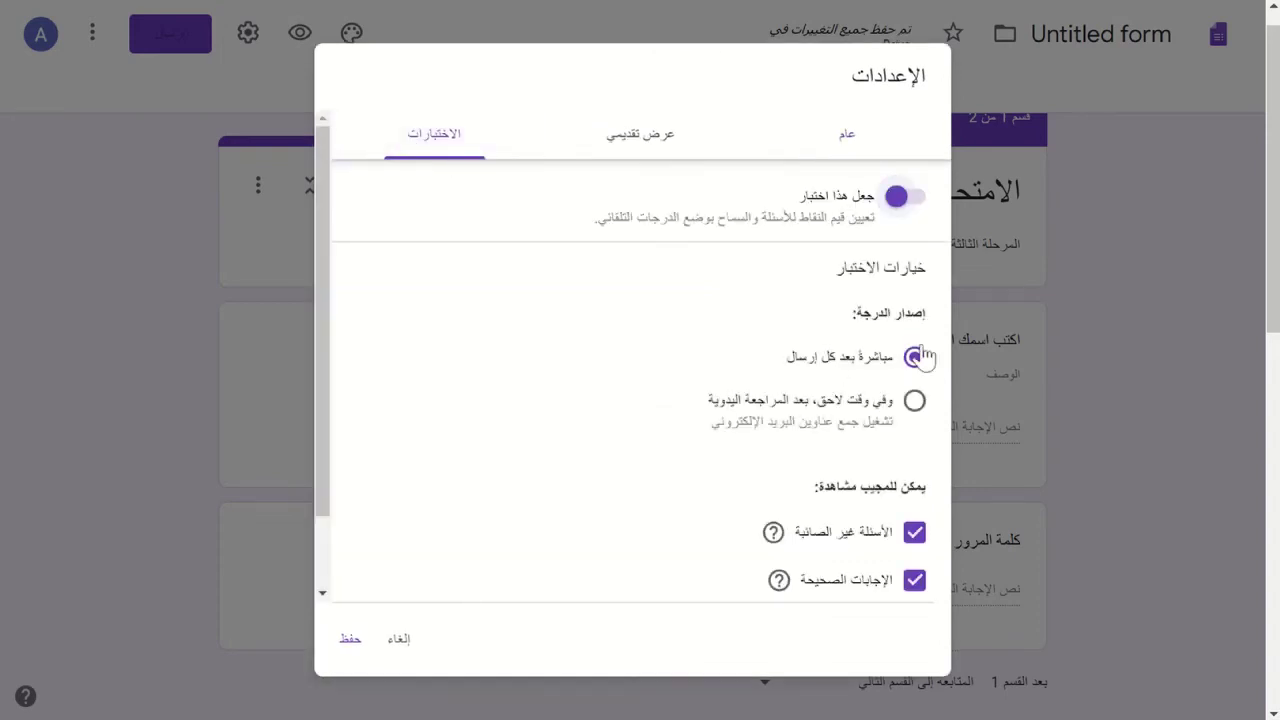
pyautogui.click(915, 401)
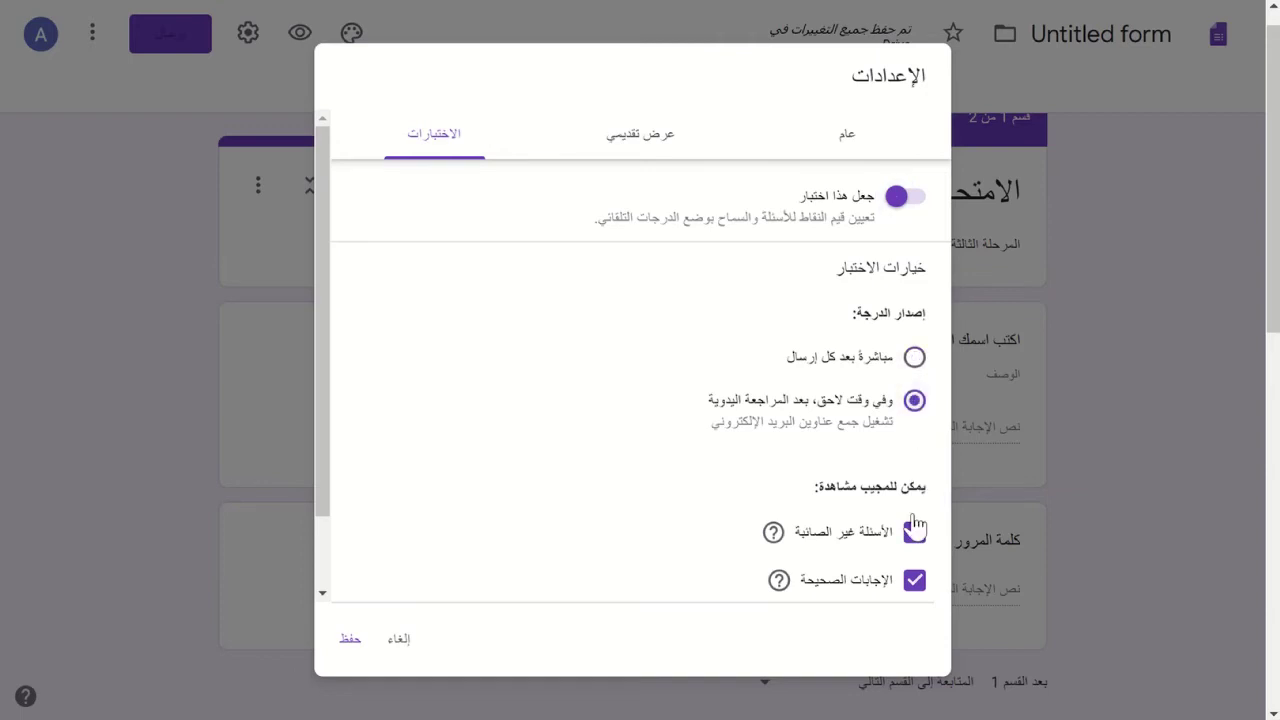
pyautogui.click(916, 540)
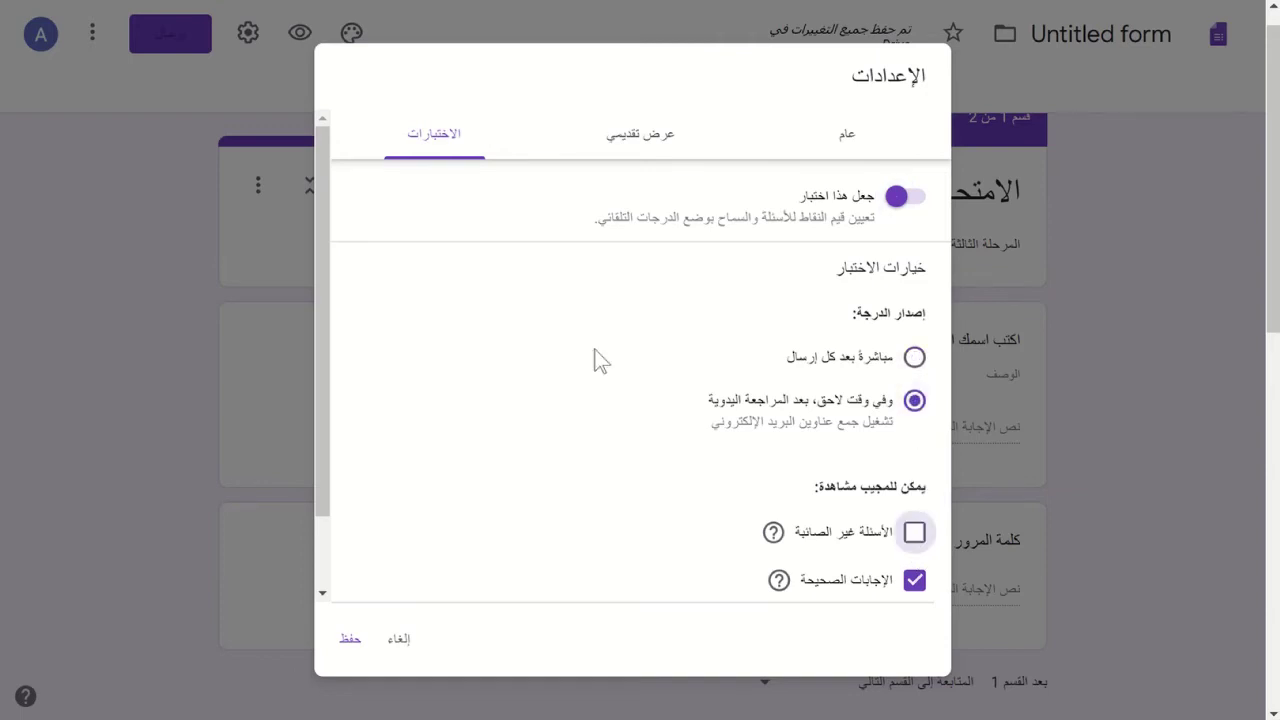
pyautogui.scroll(-2, 600, 360)
pyautogui.click(916, 497)
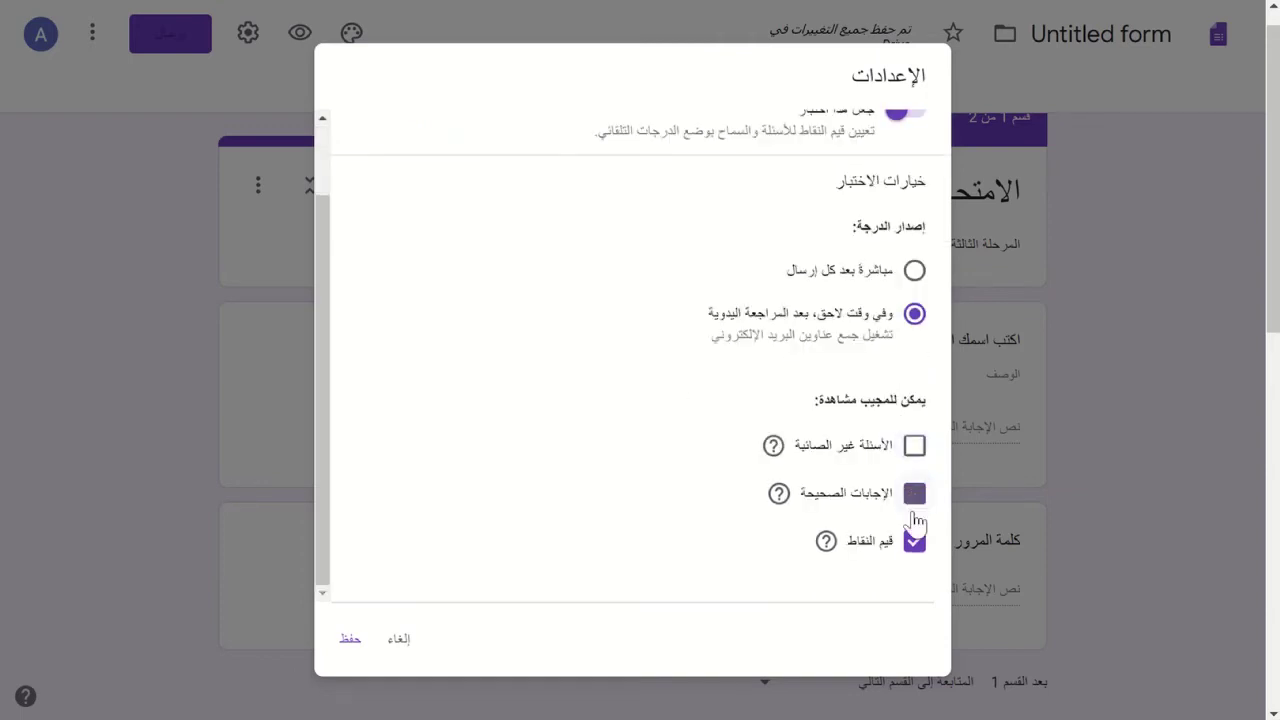
pyautogui.click(914, 541)
pyautogui.scroll(2, 677, 234)
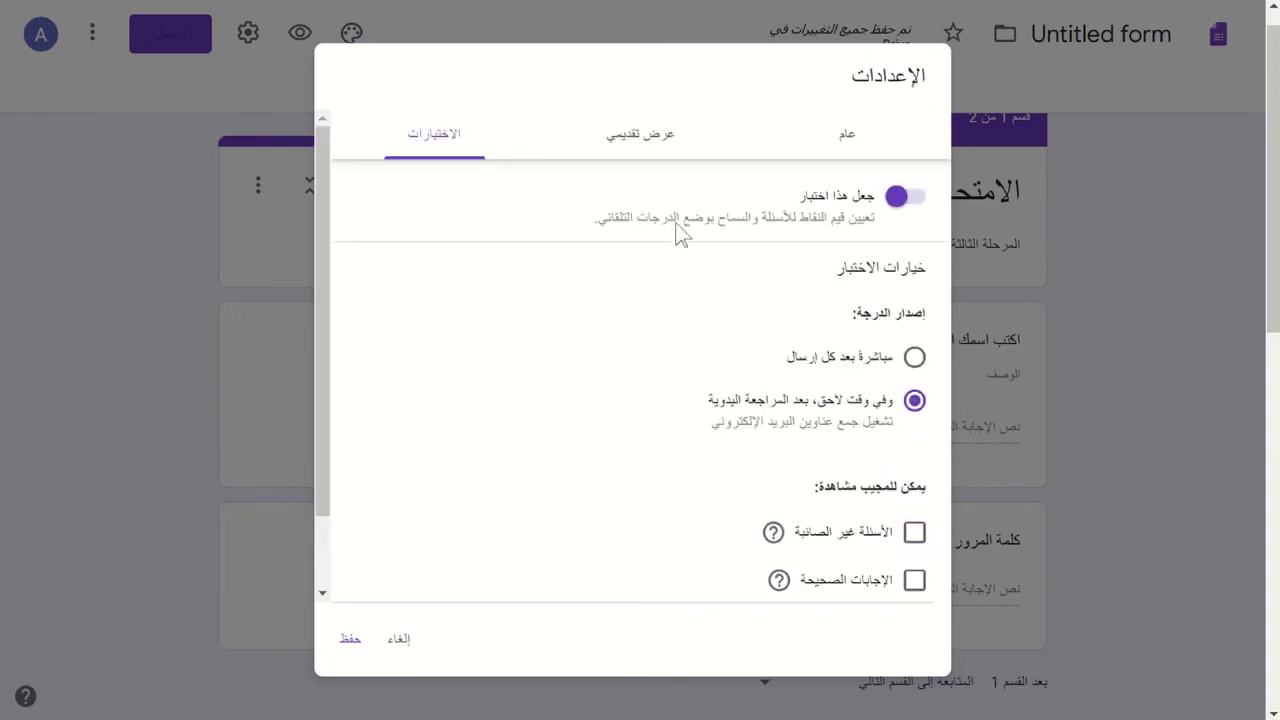
pyautogui.click(345, 640)
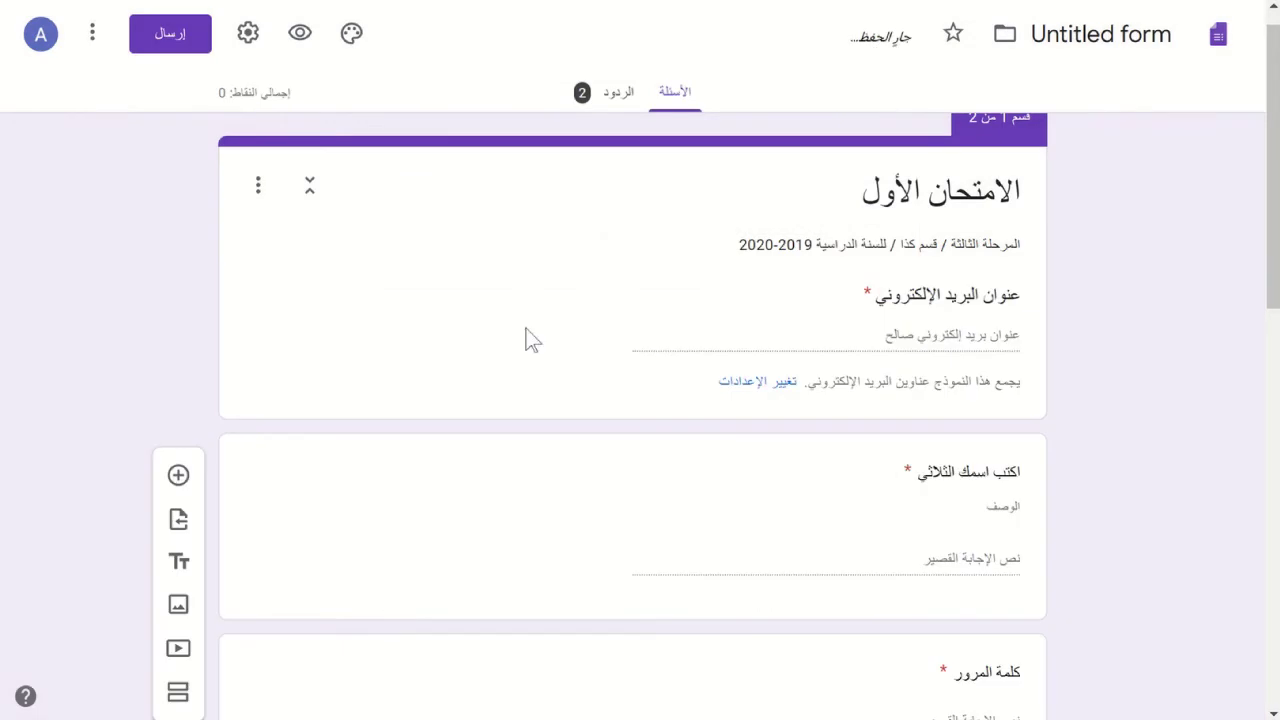
pyautogui.scroll(-4, 466, 366)
pyautogui.scroll(-2, 463, 360)
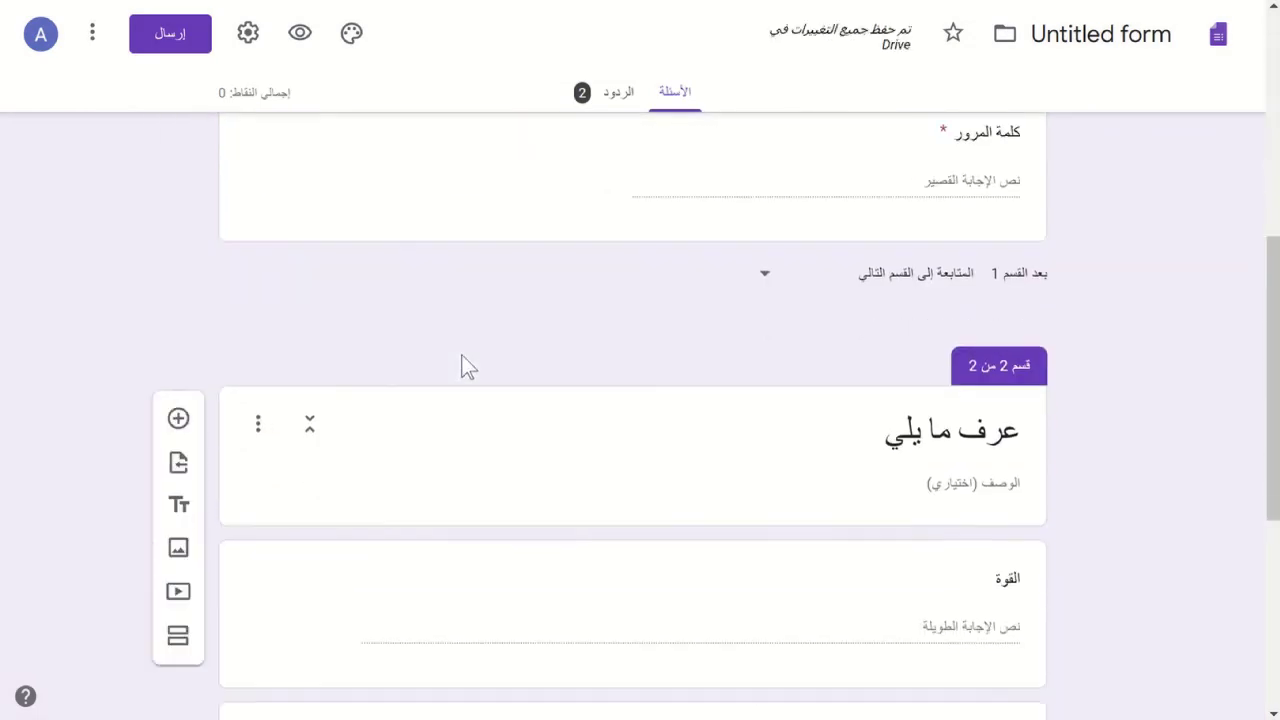
pyautogui.scroll(-1, 463, 355)
pyautogui.scroll(4, 463, 355)
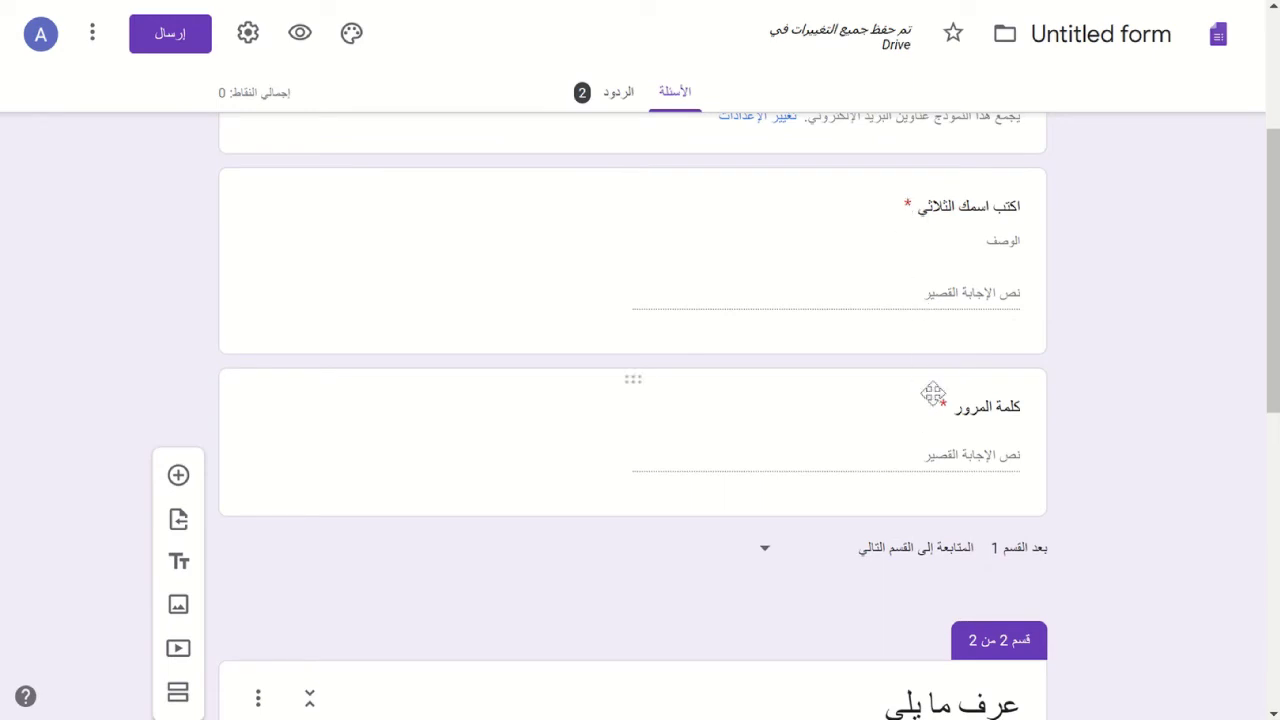
pyautogui.scroll(-4, 860, 325)
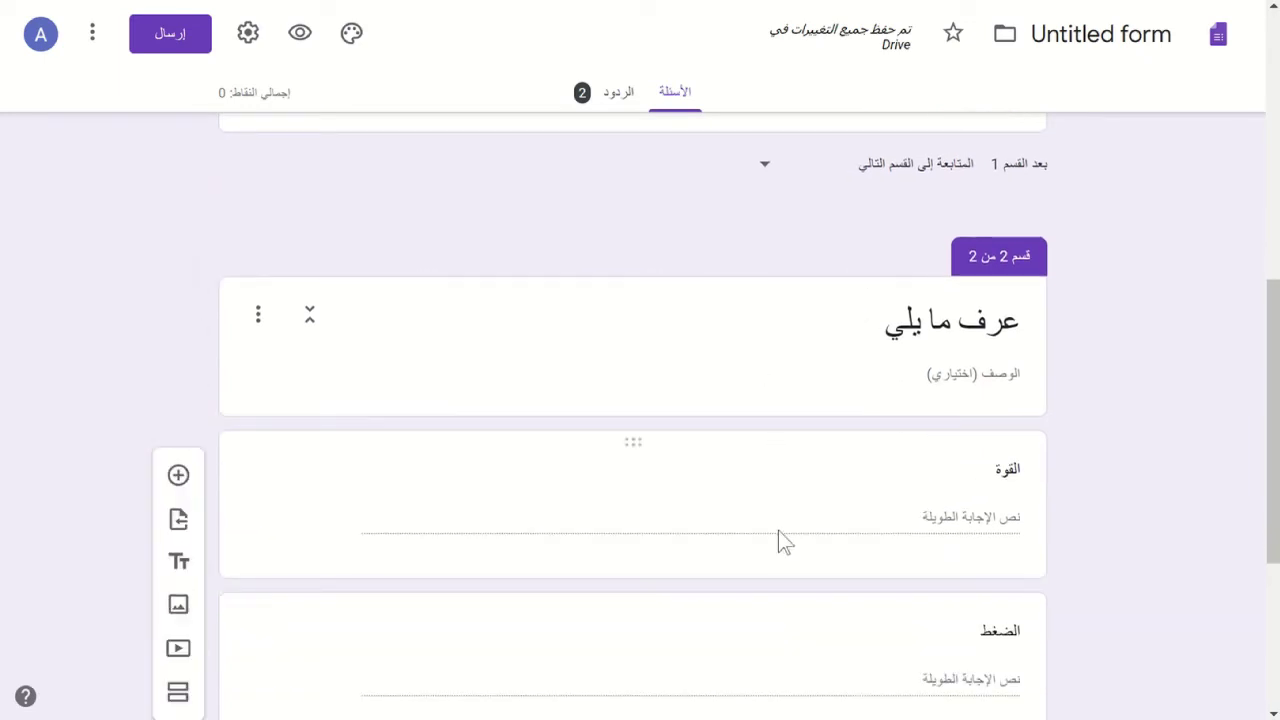
# - Select the القوة question and check the Quizzes settings without changing them
pyautogui.click(839, 511)
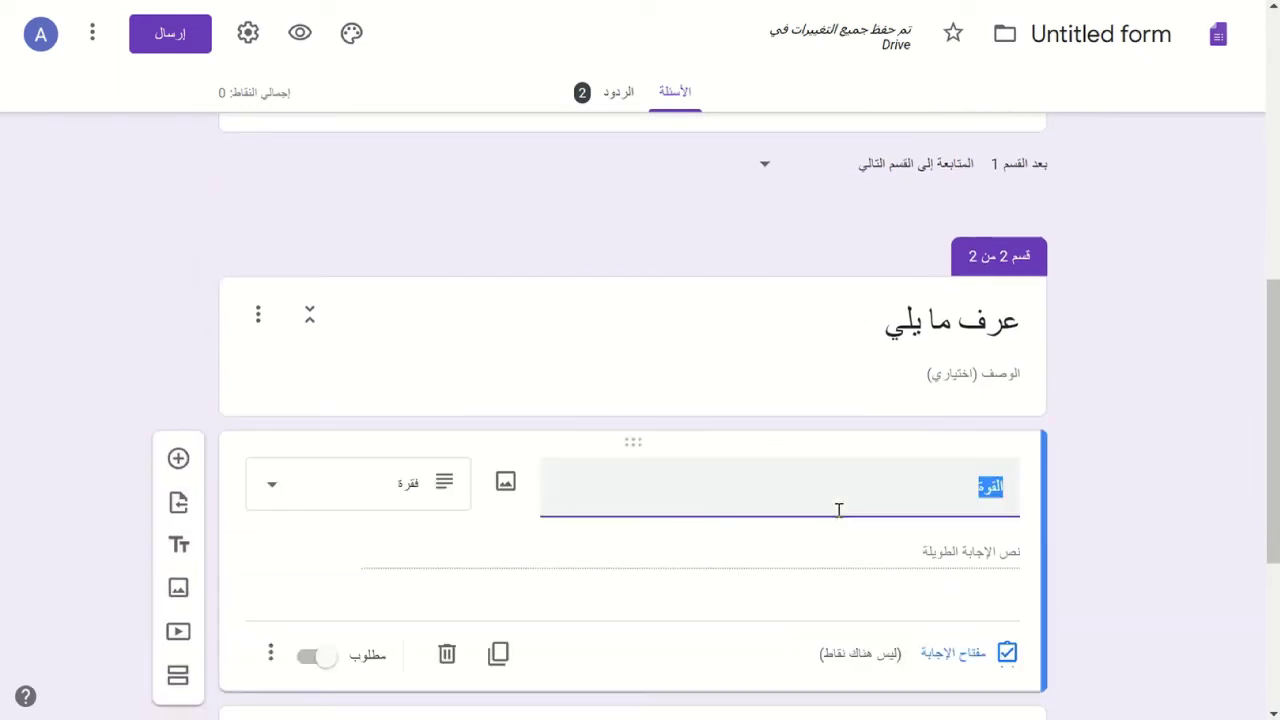
pyautogui.scroll(-3, 839, 511)
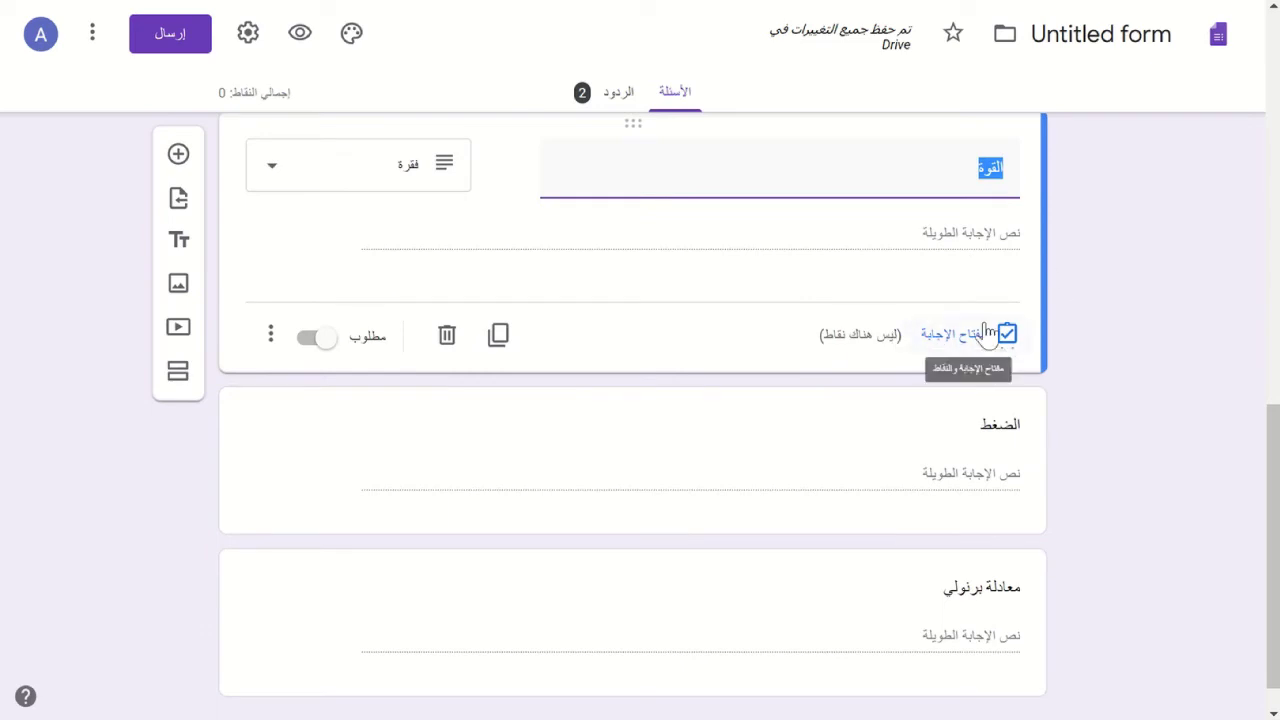
pyautogui.click(248, 33)
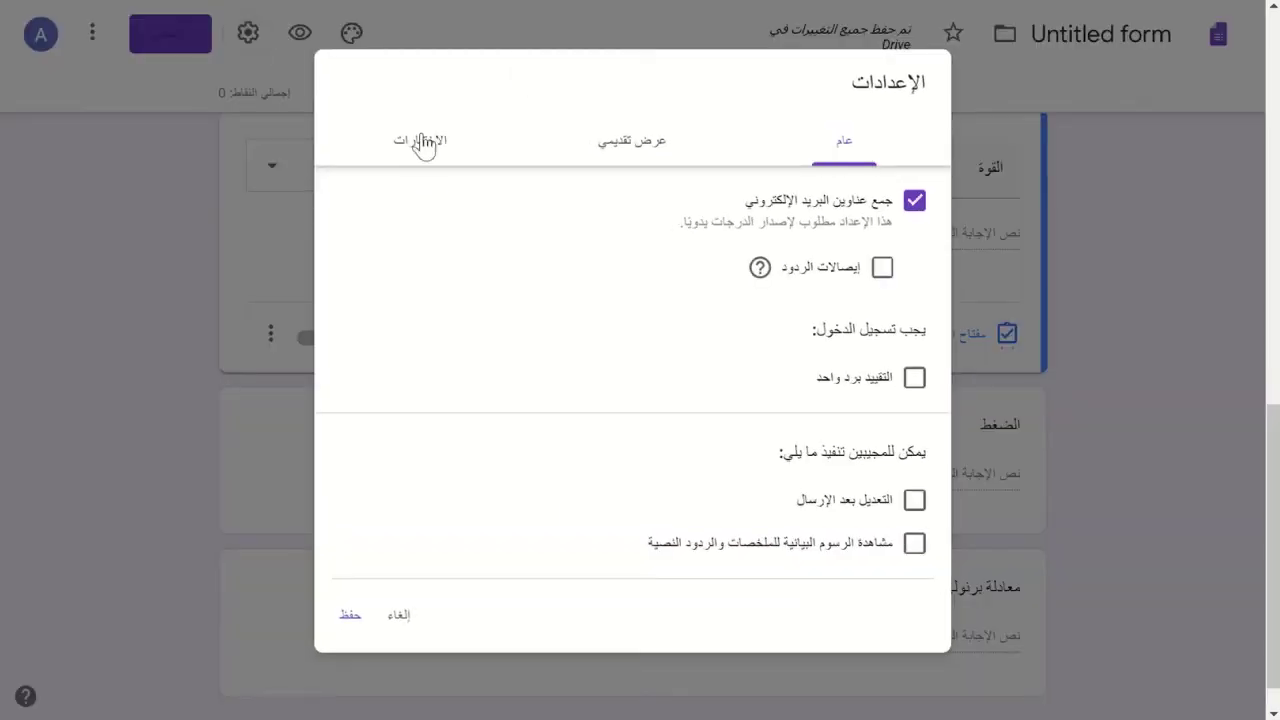
pyautogui.click(423, 140)
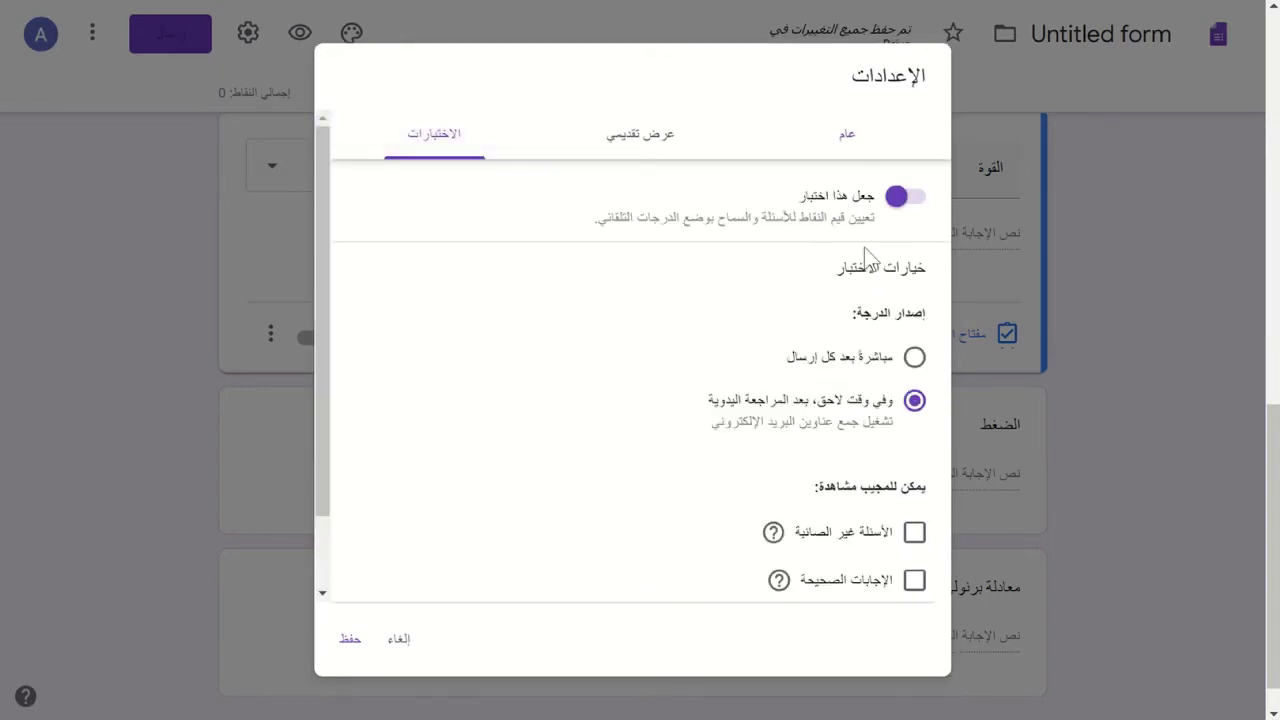
pyautogui.click(402, 645)
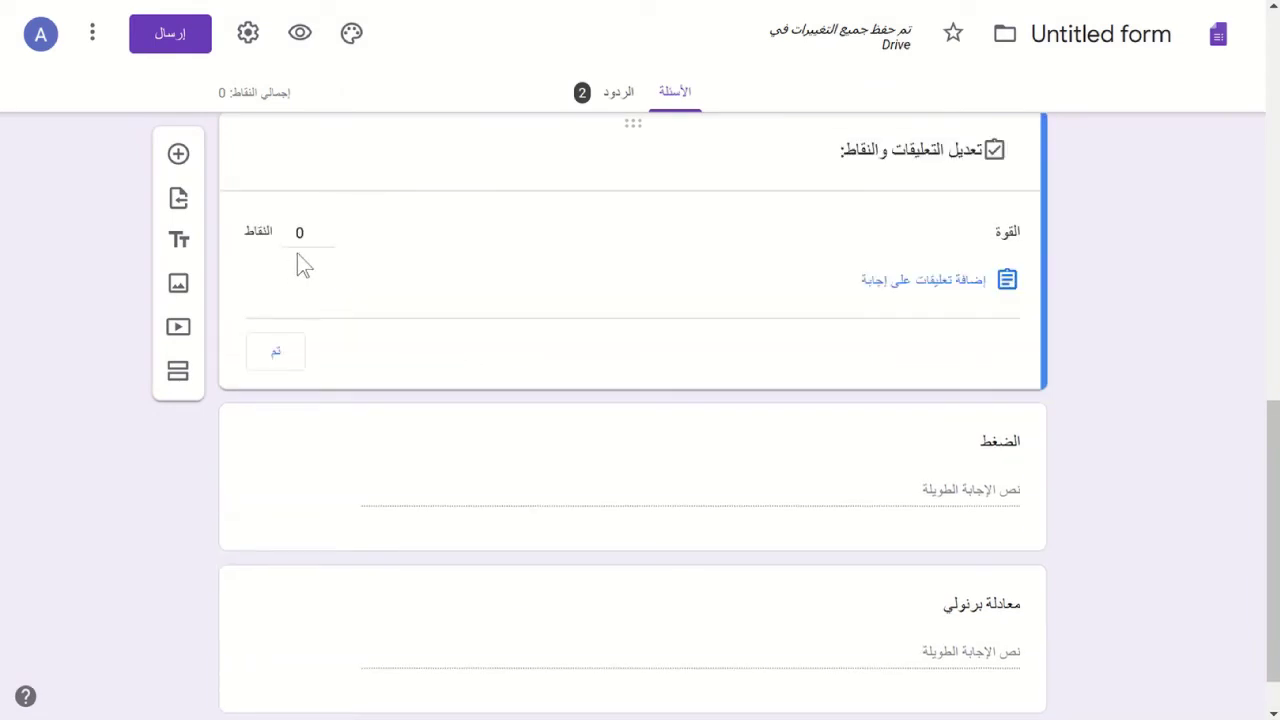
# - Give the القوة and الضغط questions 5 points each in their answer keys
pyautogui.click(299, 233)
pyautogui.write('5')
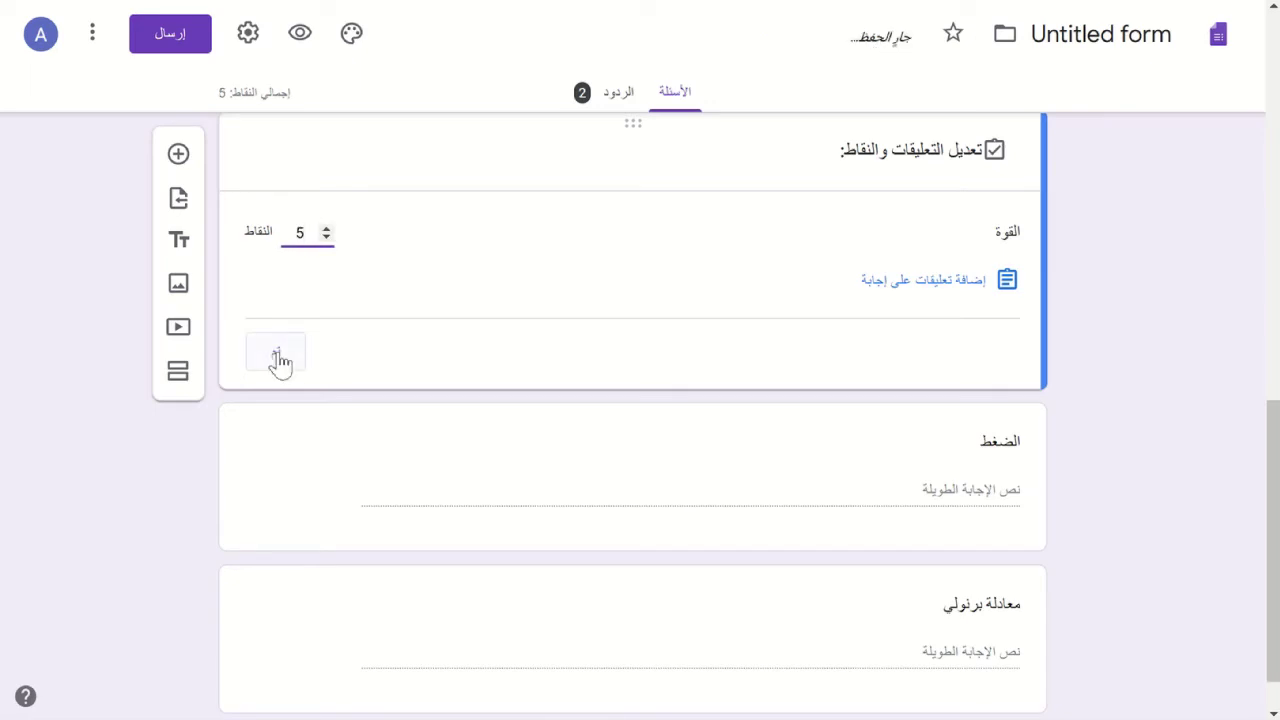
pyautogui.click(280, 358)
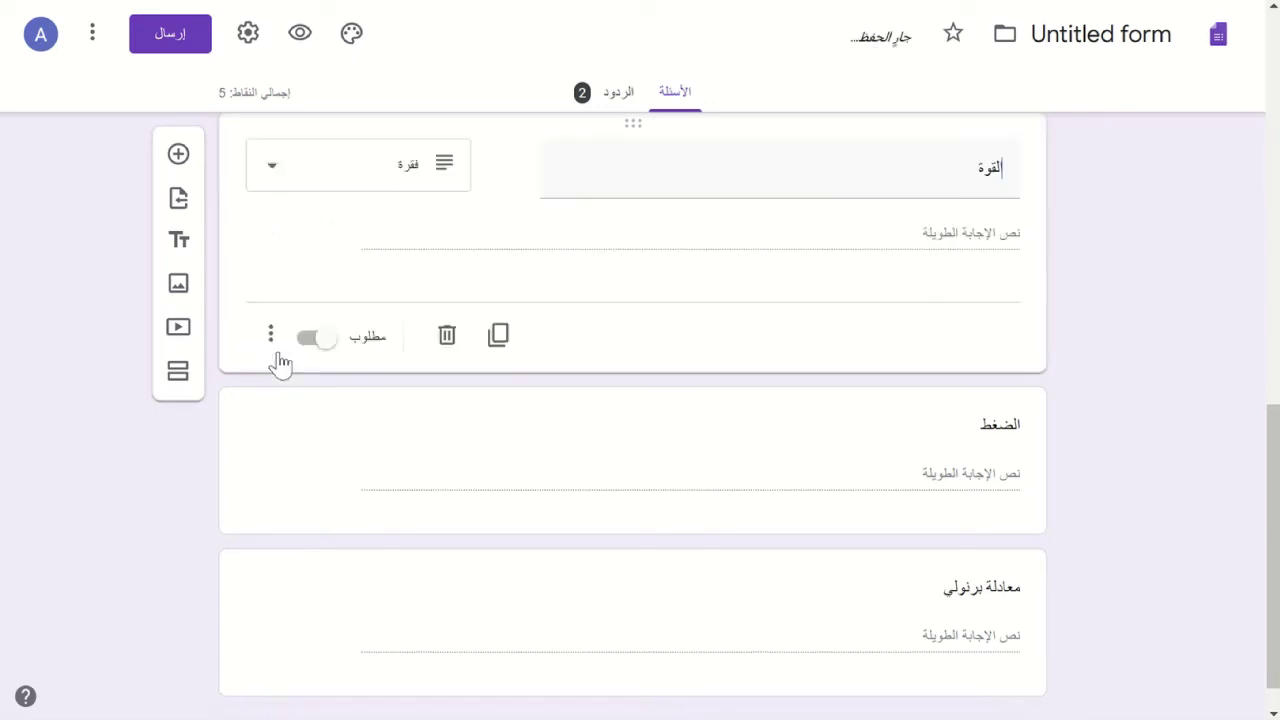
pyautogui.click(749, 474)
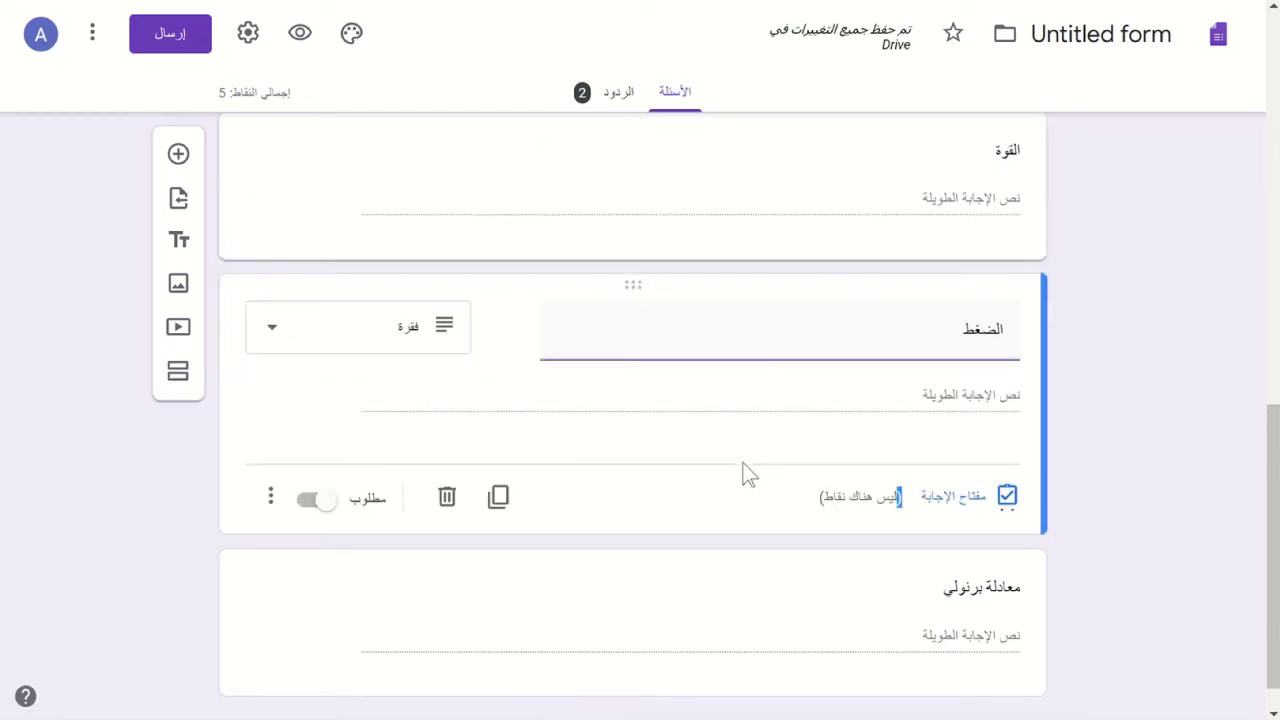
pyautogui.click(958, 497)
pyautogui.write('5')
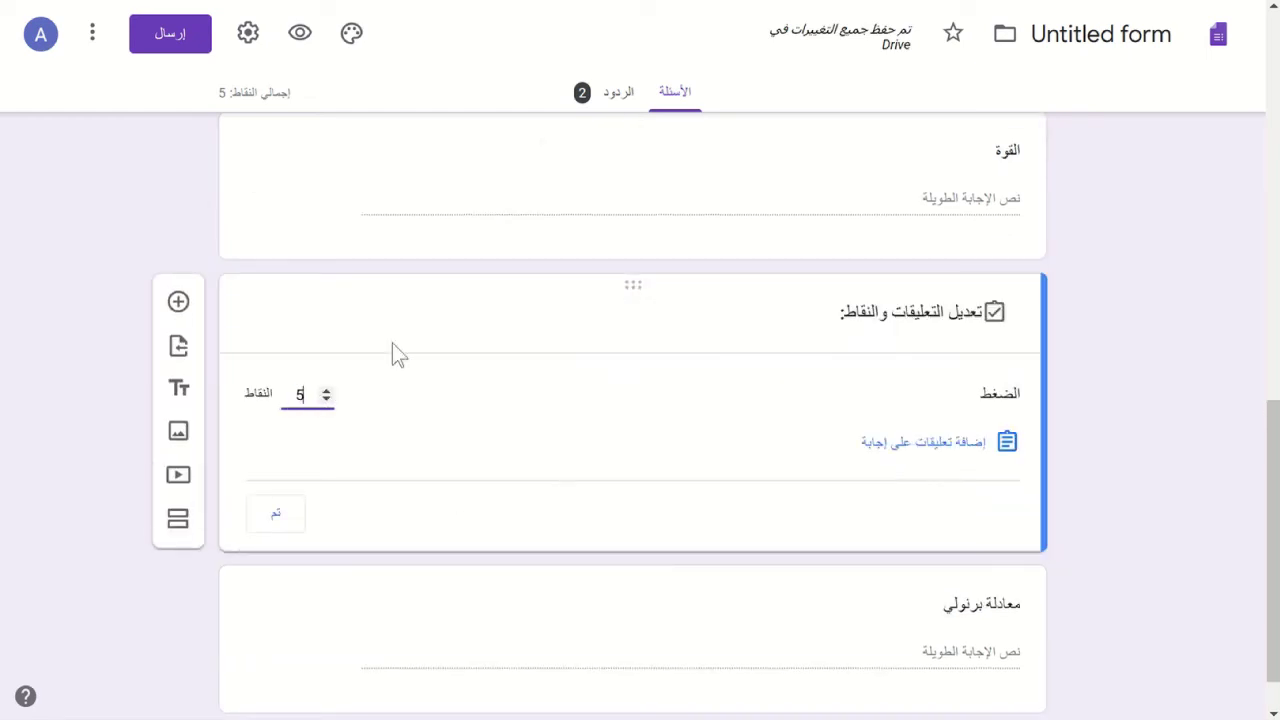
pyautogui.click(275, 514)
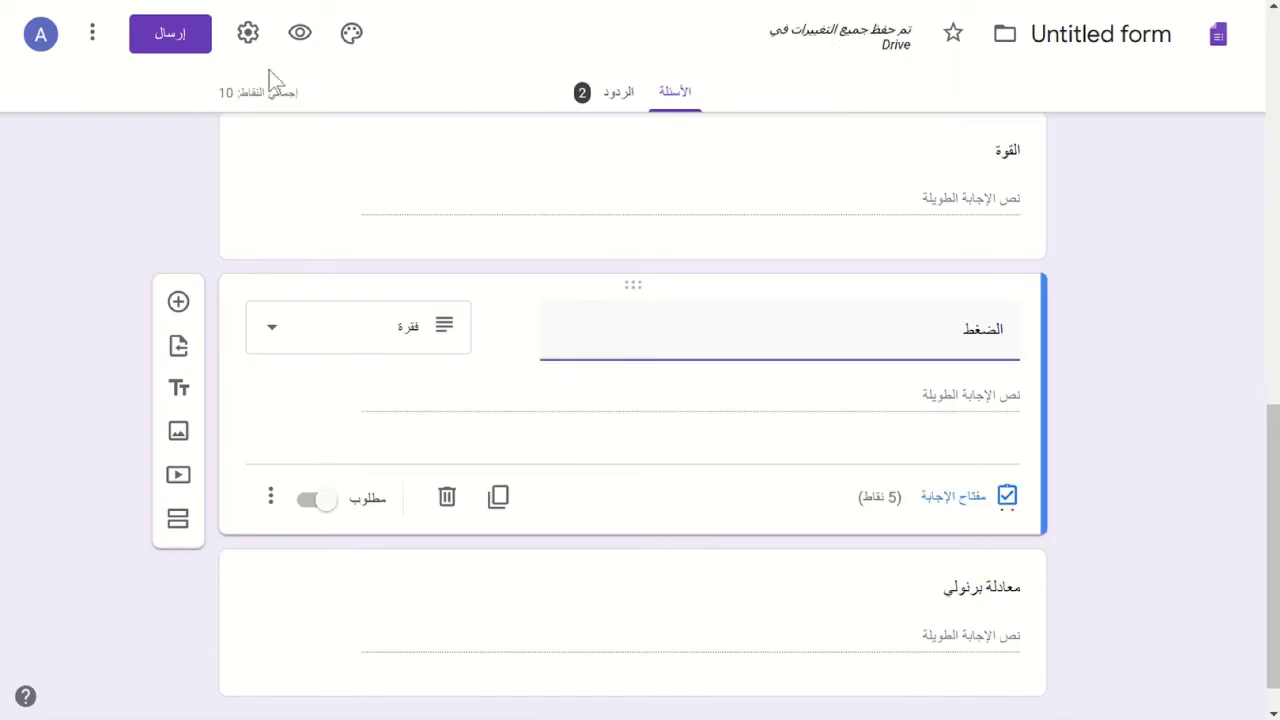
# - Give معادلة برنولي 10 points and add a third section after it
pyautogui.scroll(-1, 62, 264)
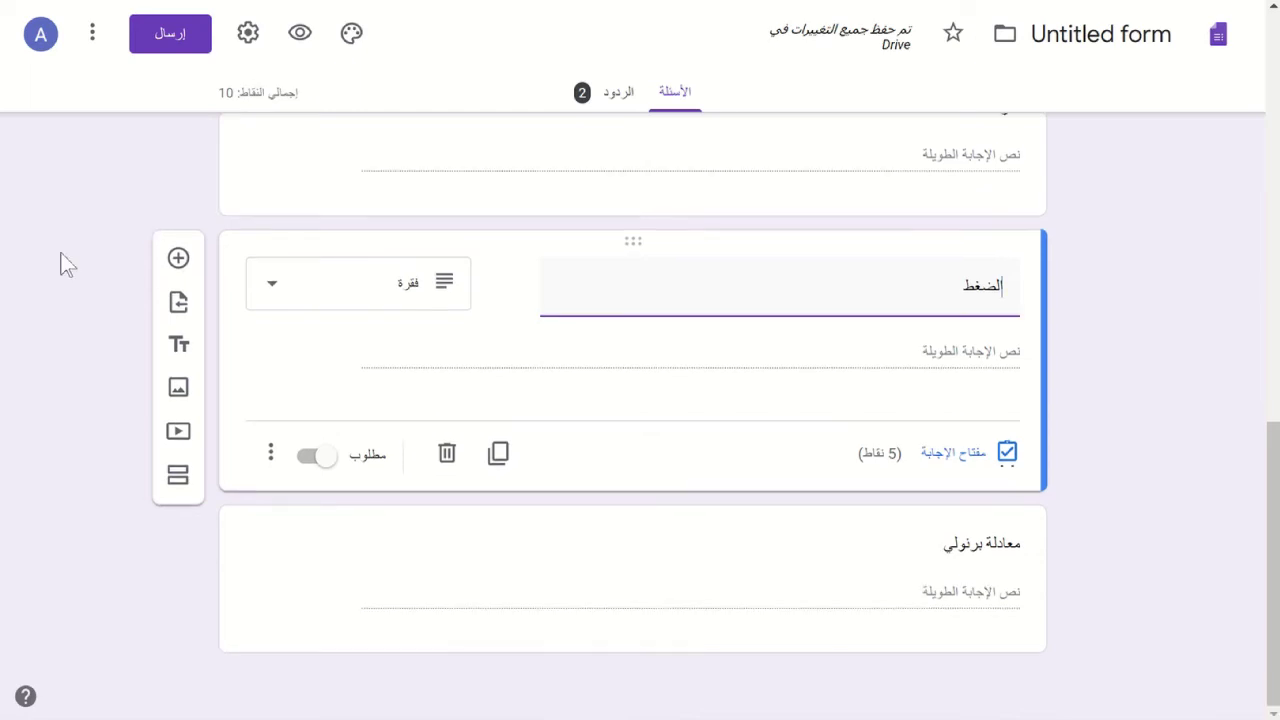
pyautogui.click(907, 600)
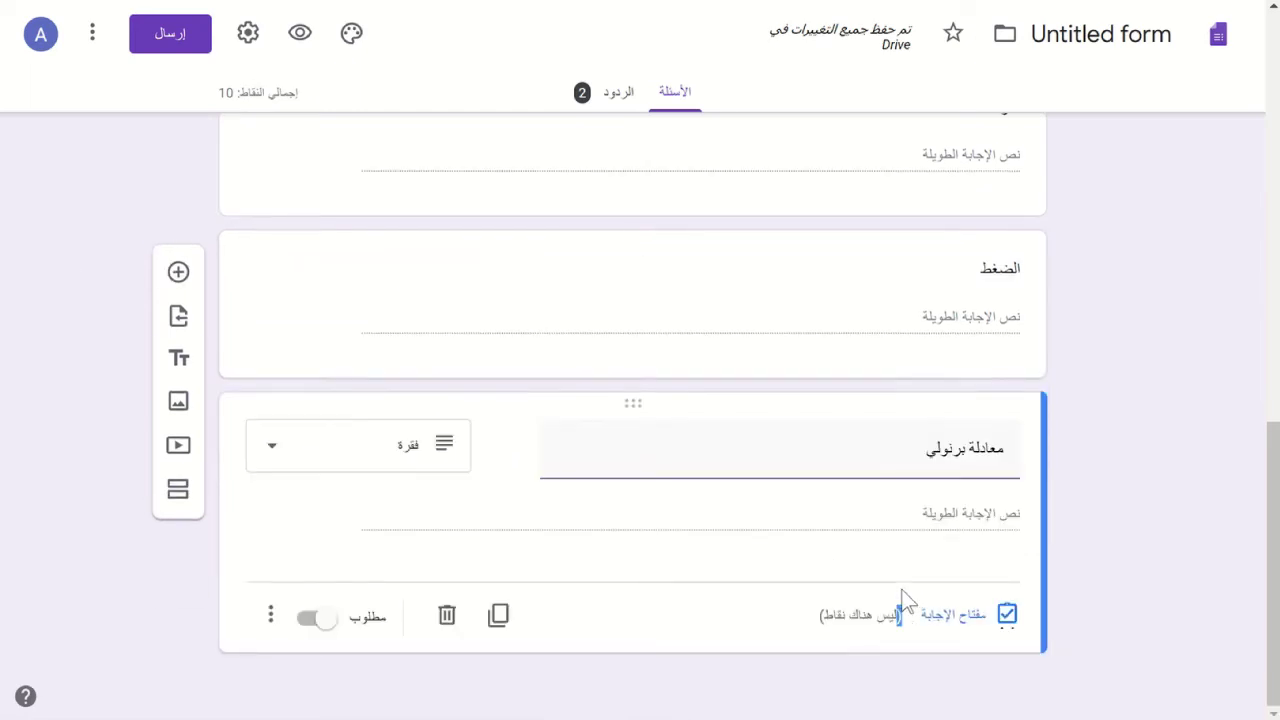
pyautogui.click(978, 634)
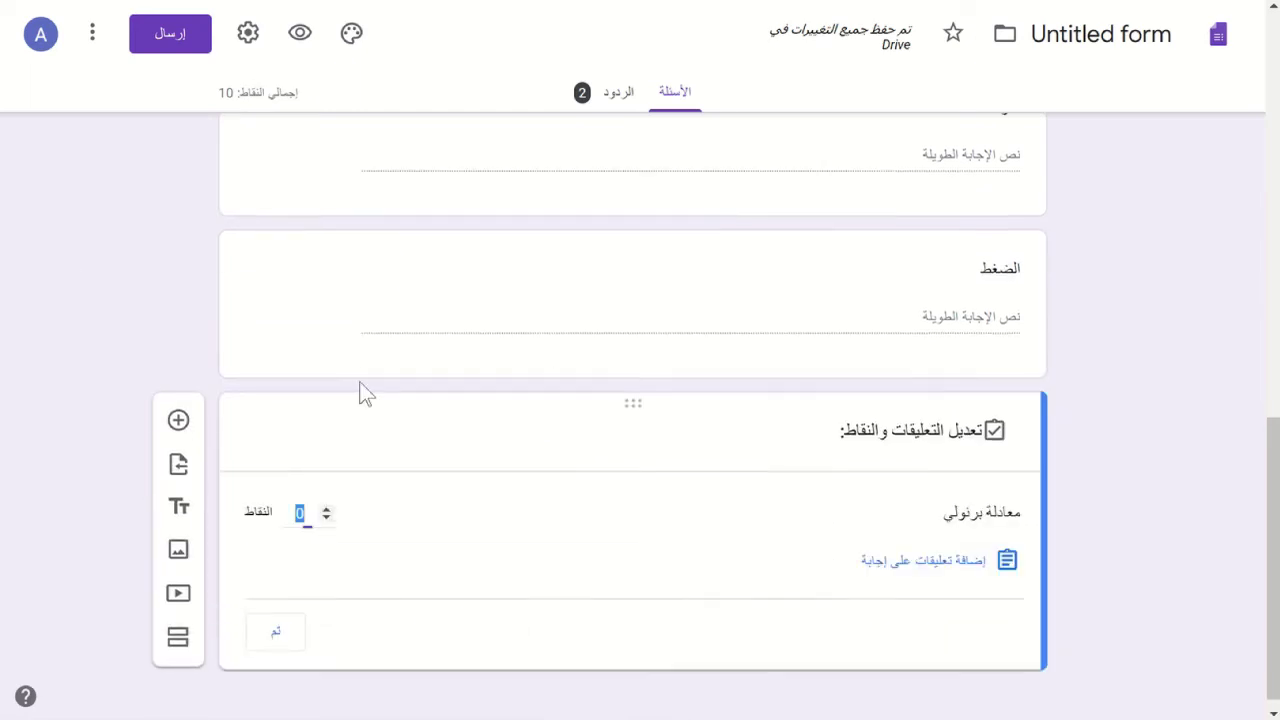
pyautogui.write('10')
pyautogui.click(270, 645)
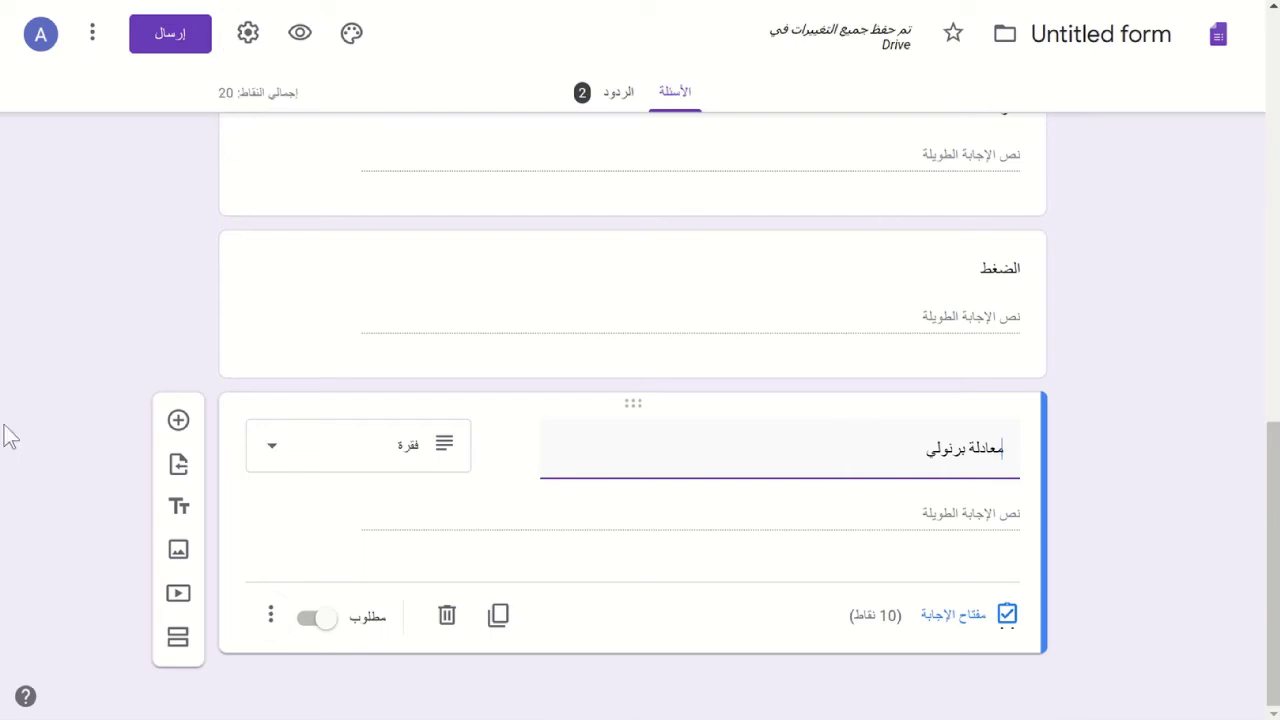
pyautogui.click(177, 638)
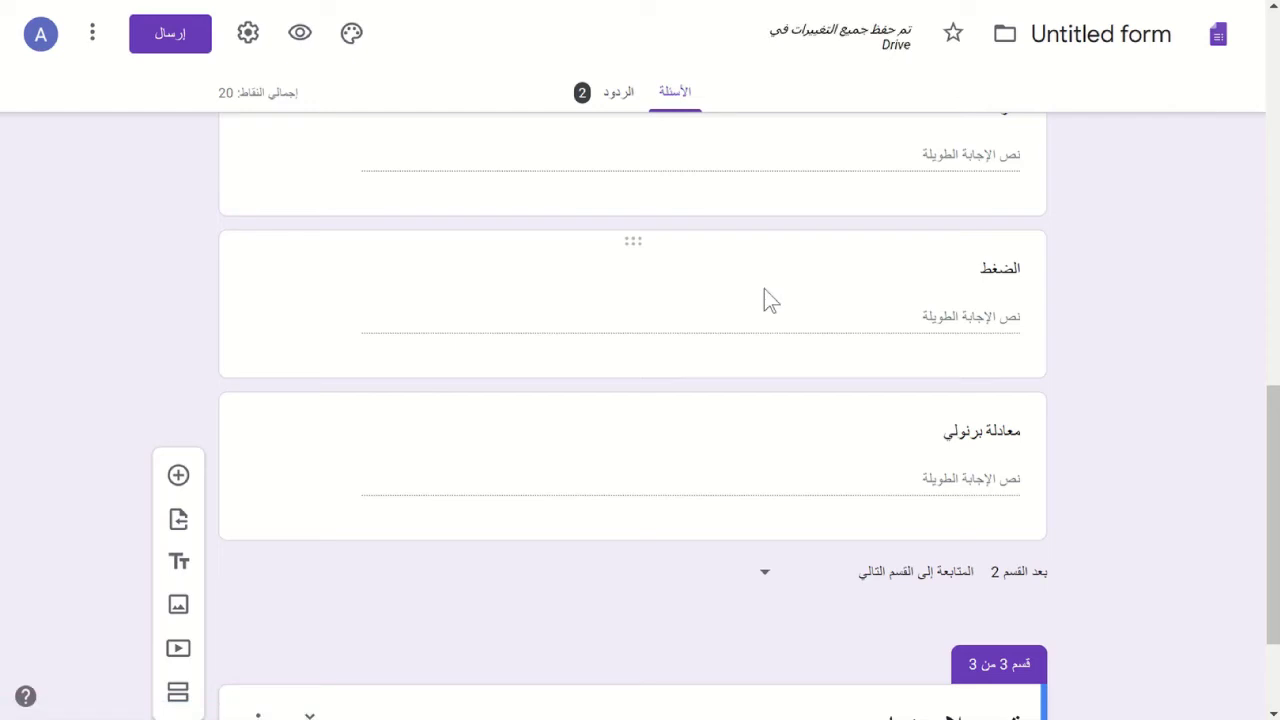
# - Rename the third section from 'Untitled section' to اختر الإجابة الصحيحة
pyautogui.scroll(-2, 764, 300)
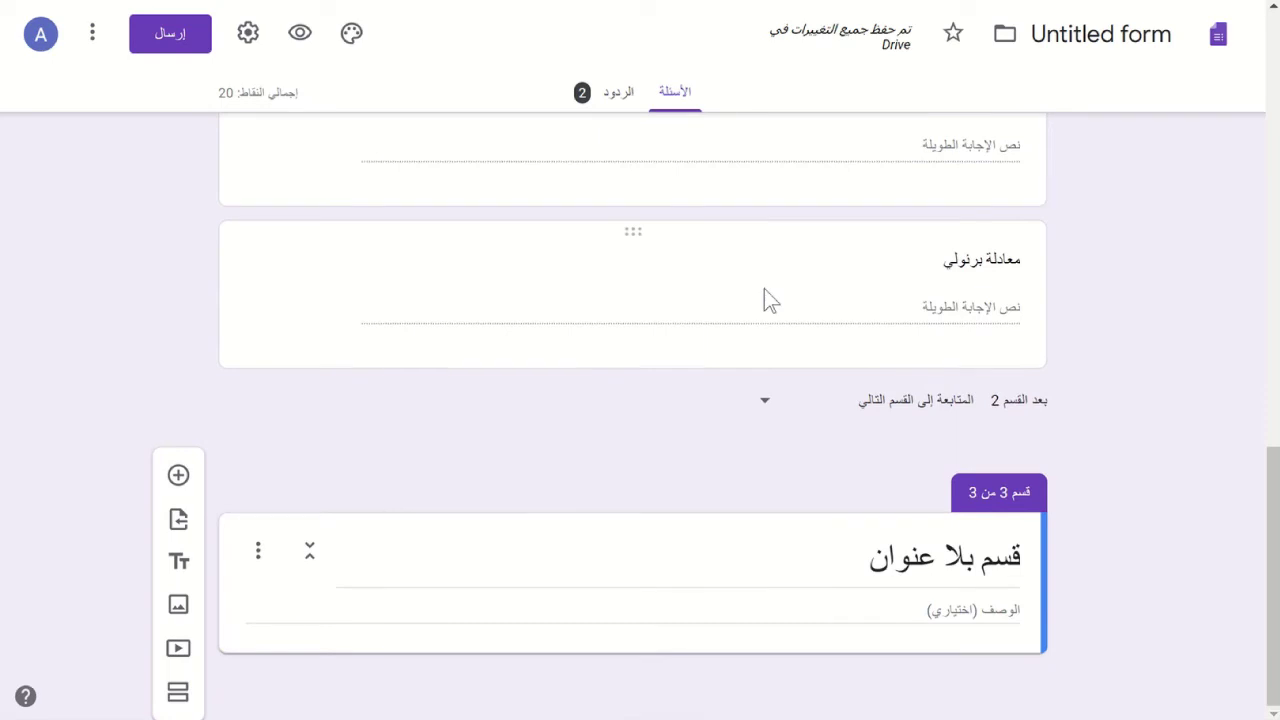
pyautogui.click(940, 562)
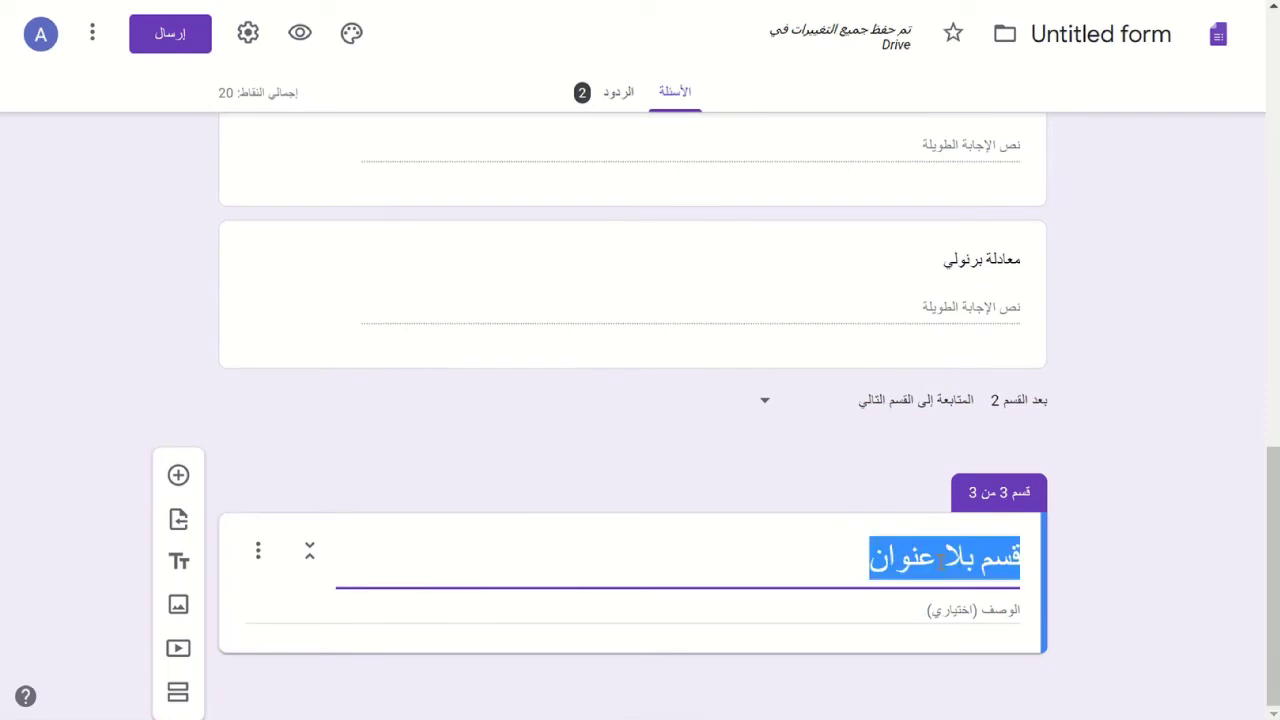
pyautogui.write('اخار')
pyautogui.press('BackSpace')
pyautogui.press('BackSpace')
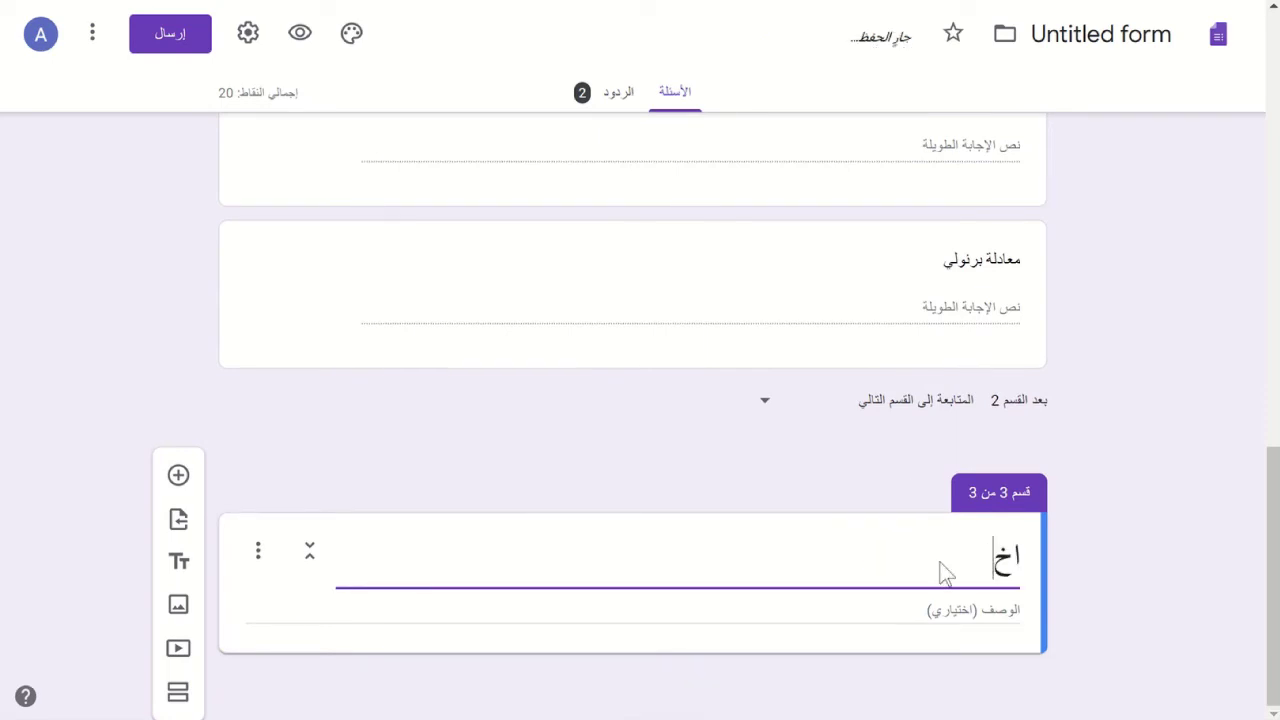
pyautogui.write('تر الإجابة')
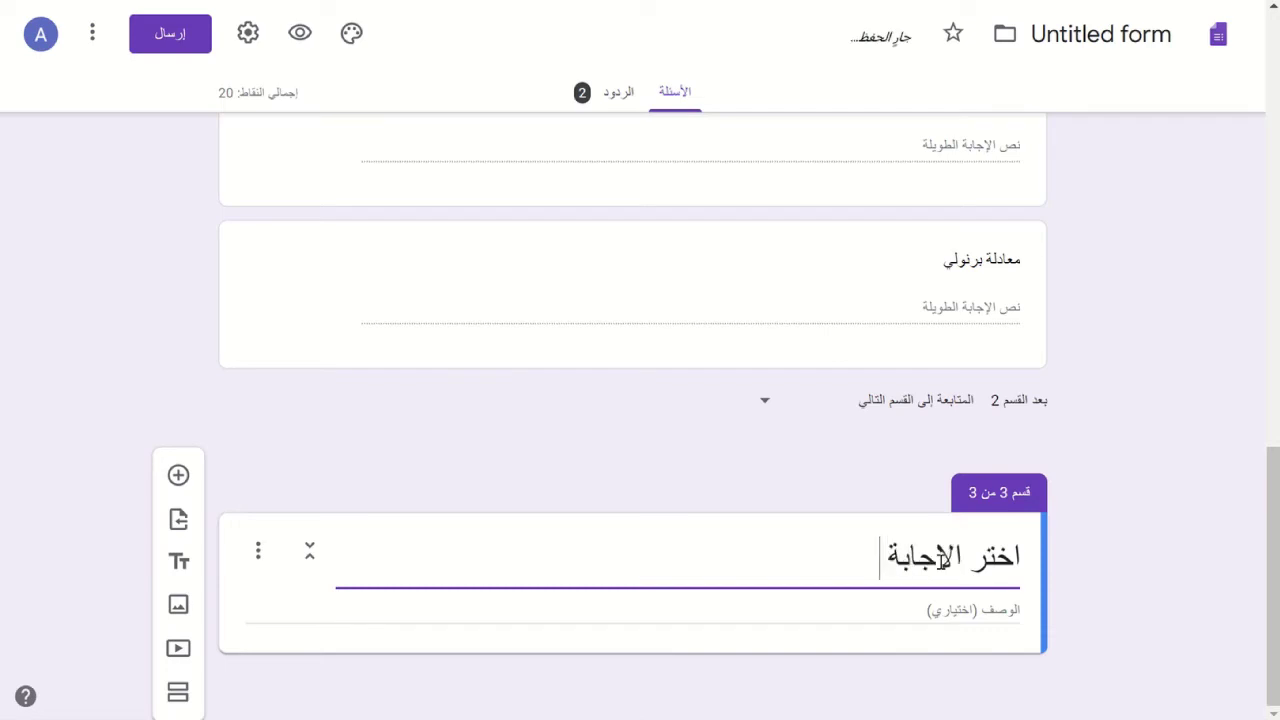
pyautogui.write(' الصحيحة')
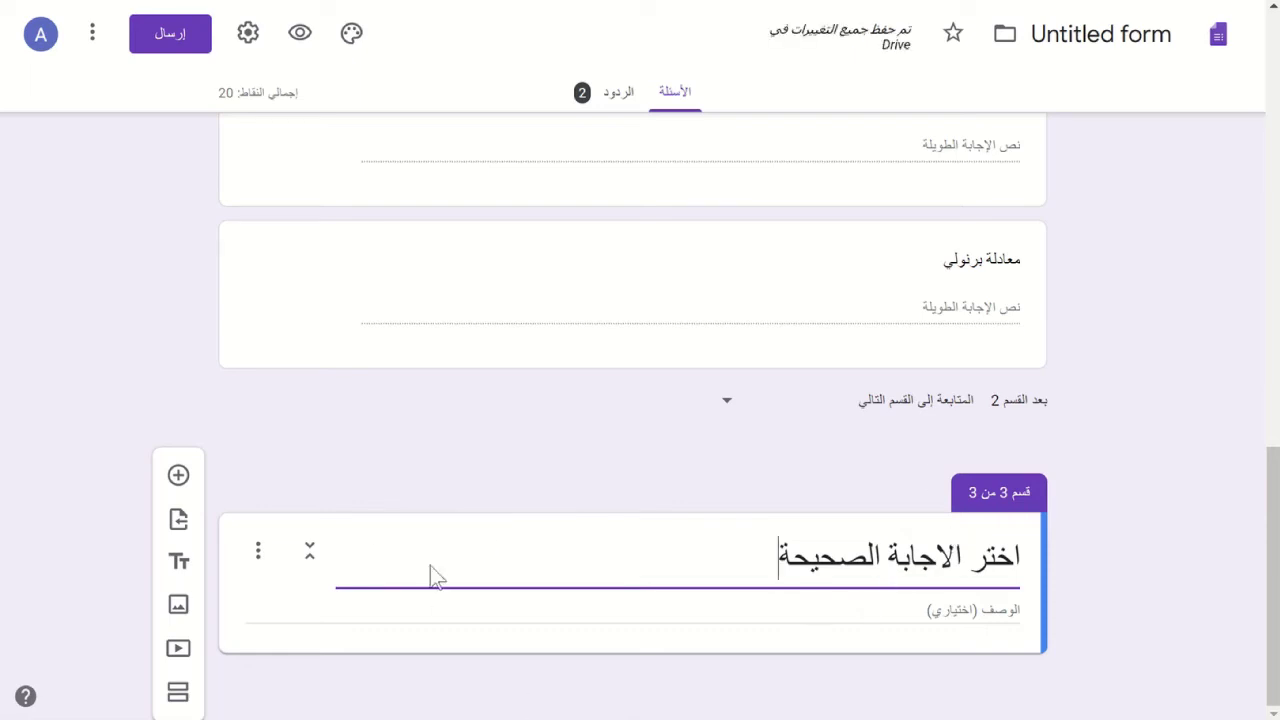
# - Add a multiple-choice question to section 3 with the text 'الشاشة هي وحدة إخراج.'
pyautogui.click(177, 477)
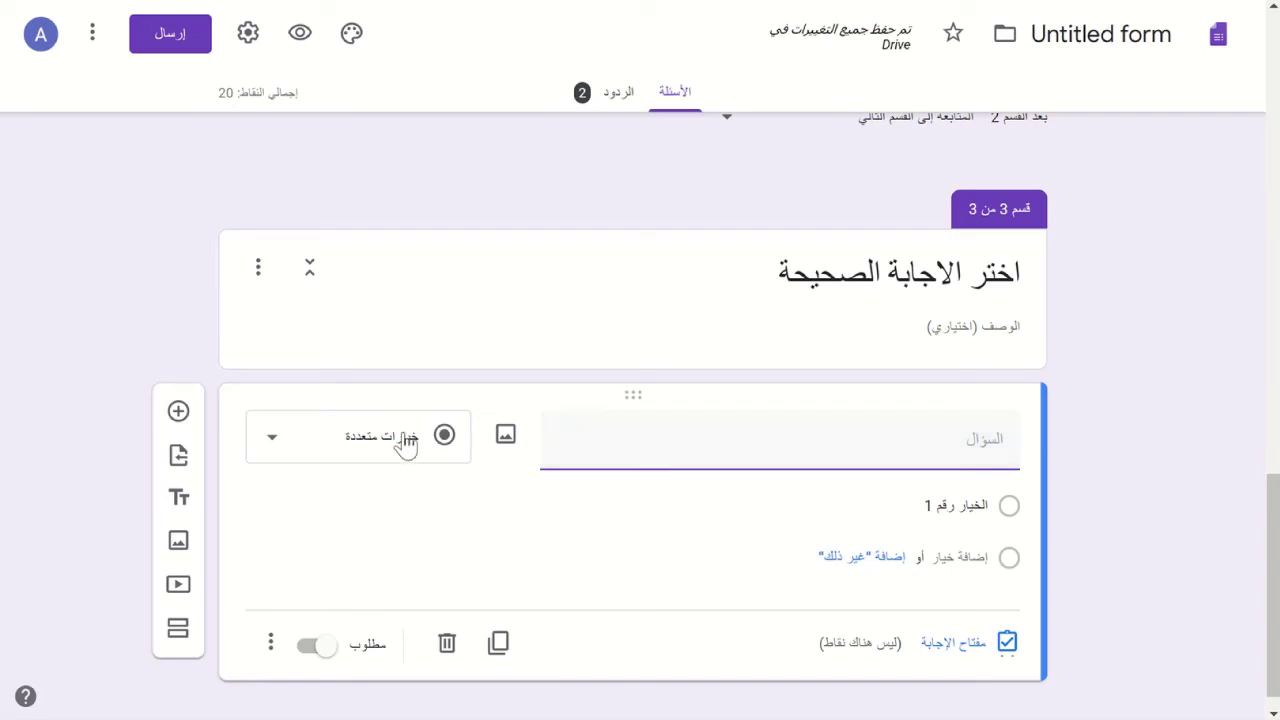
pyautogui.click(337, 451)
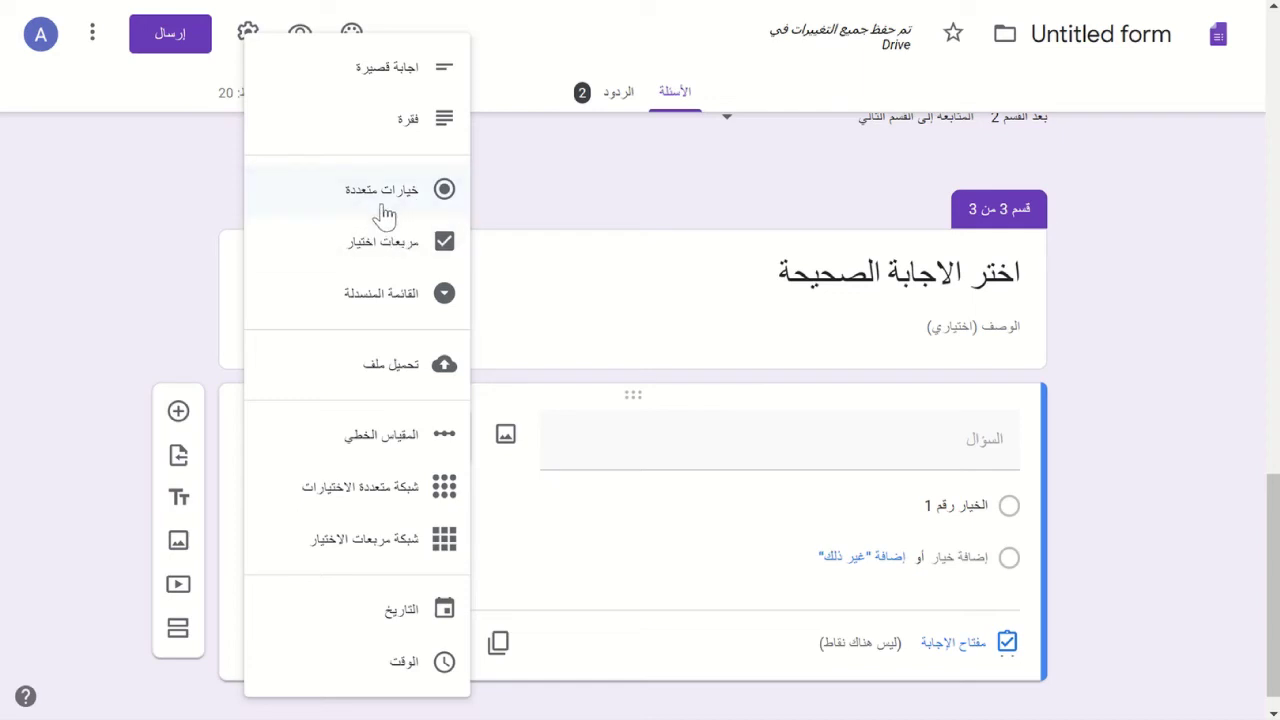
pyautogui.click(385, 213)
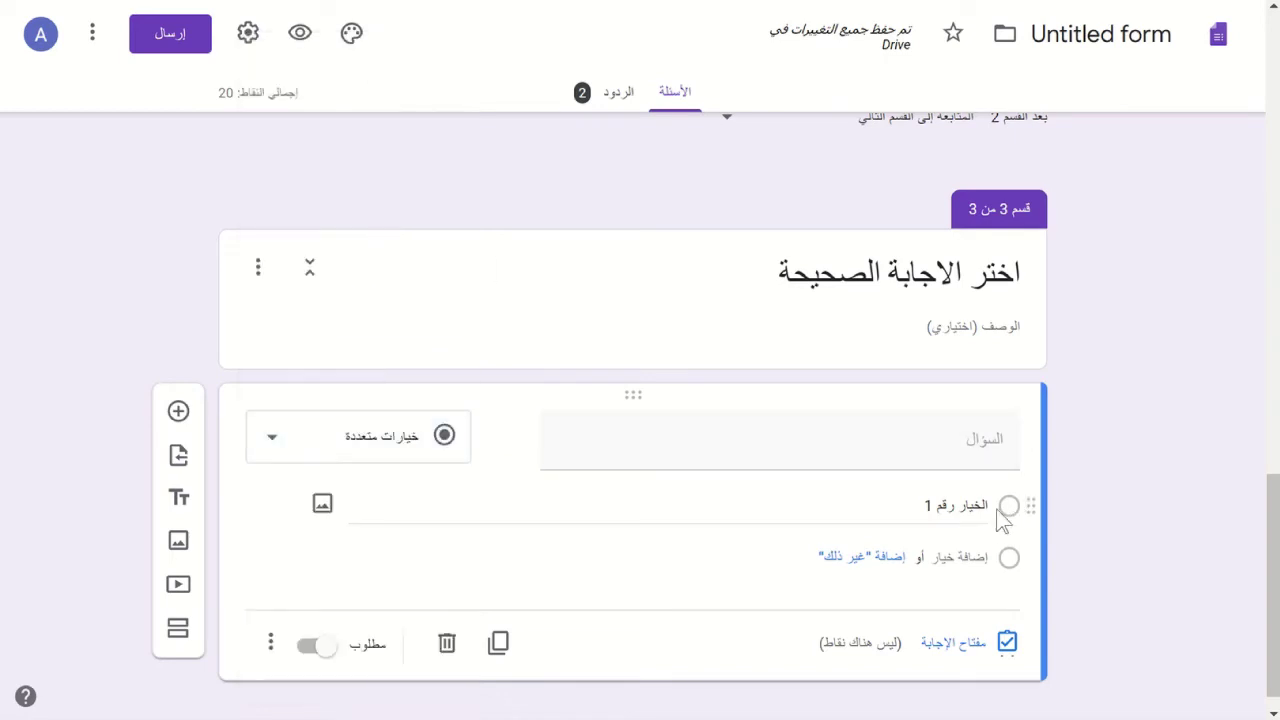
pyautogui.click(875, 433)
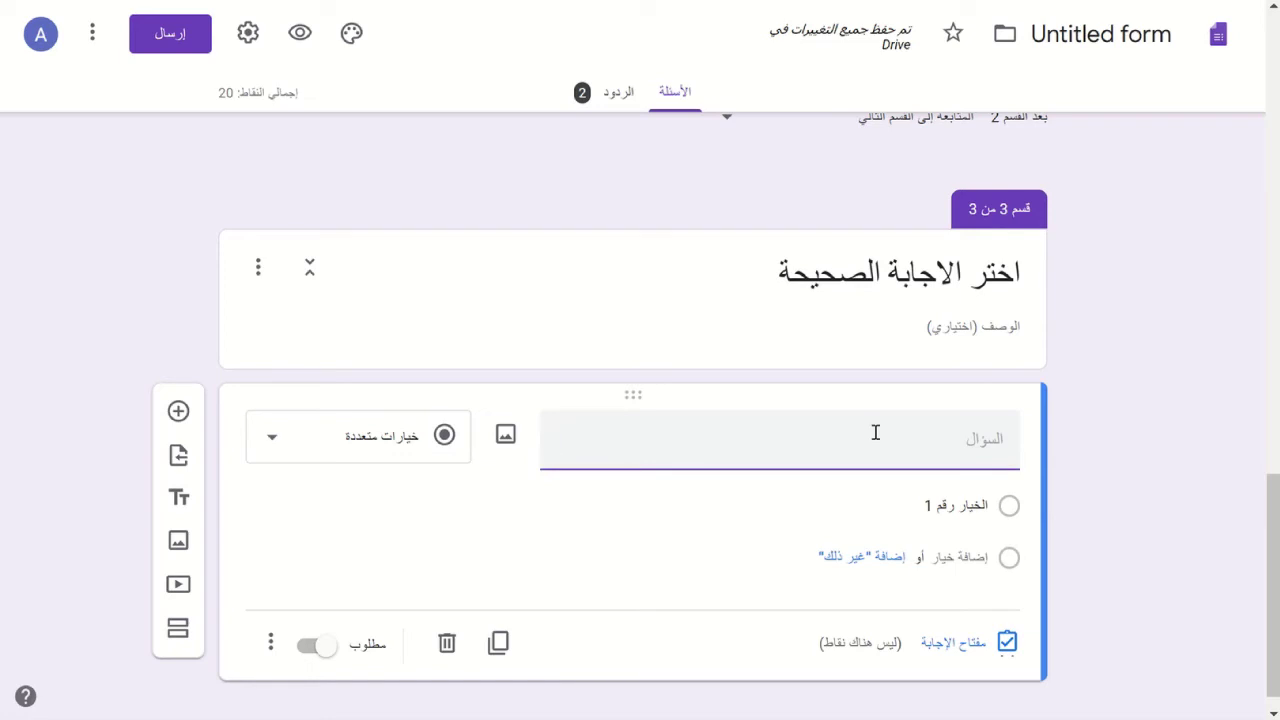
pyautogui.write('الشاشة ه')
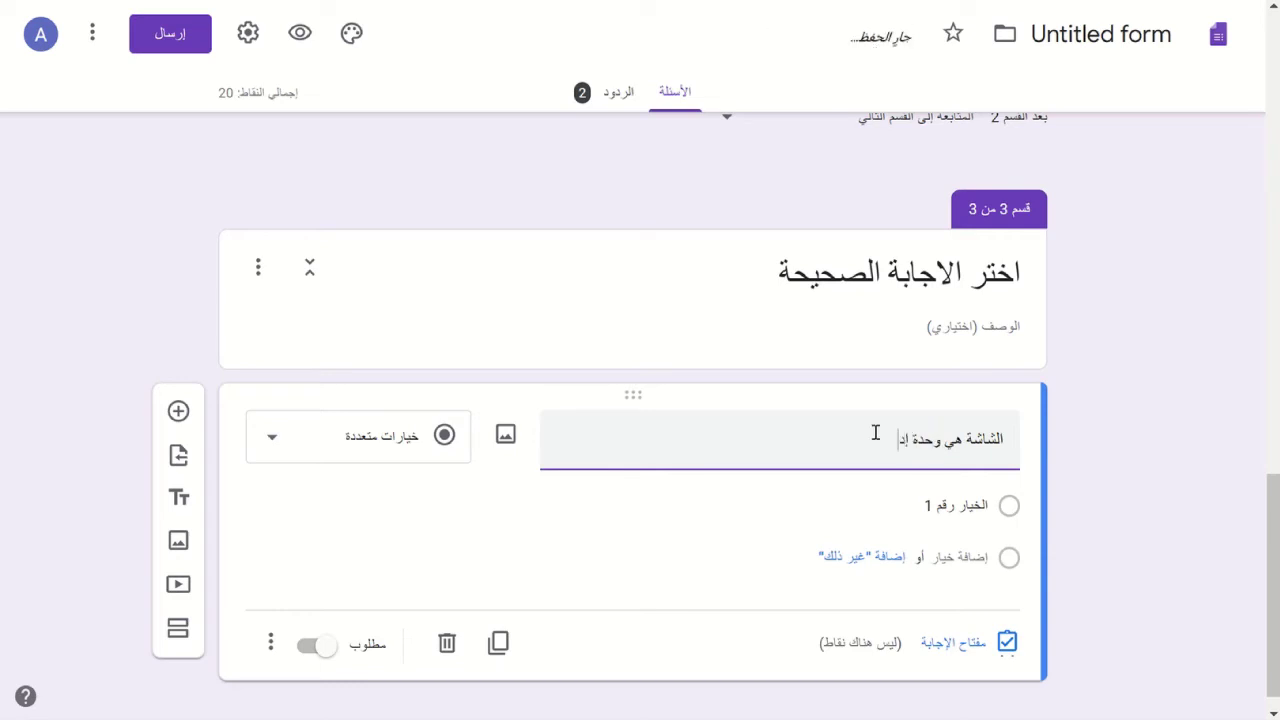
pyautogui.write('ي وحدة إخراج.')
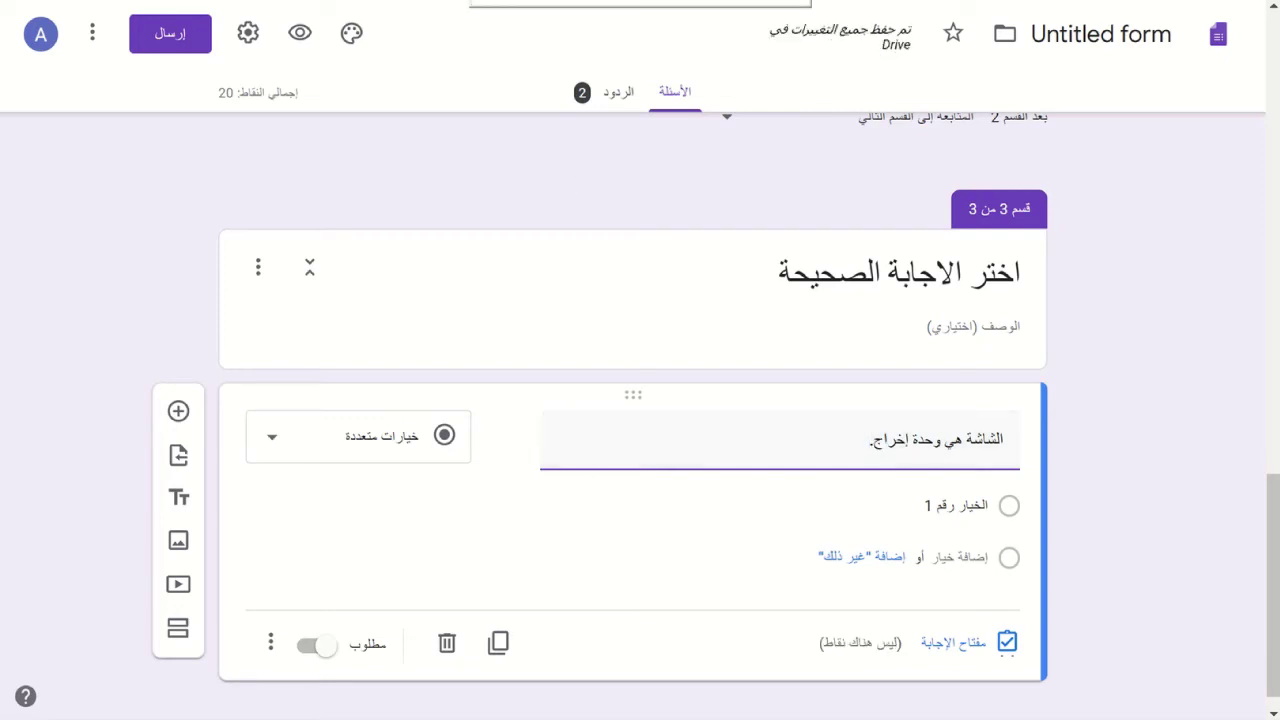
pyautogui.click(871, 447)
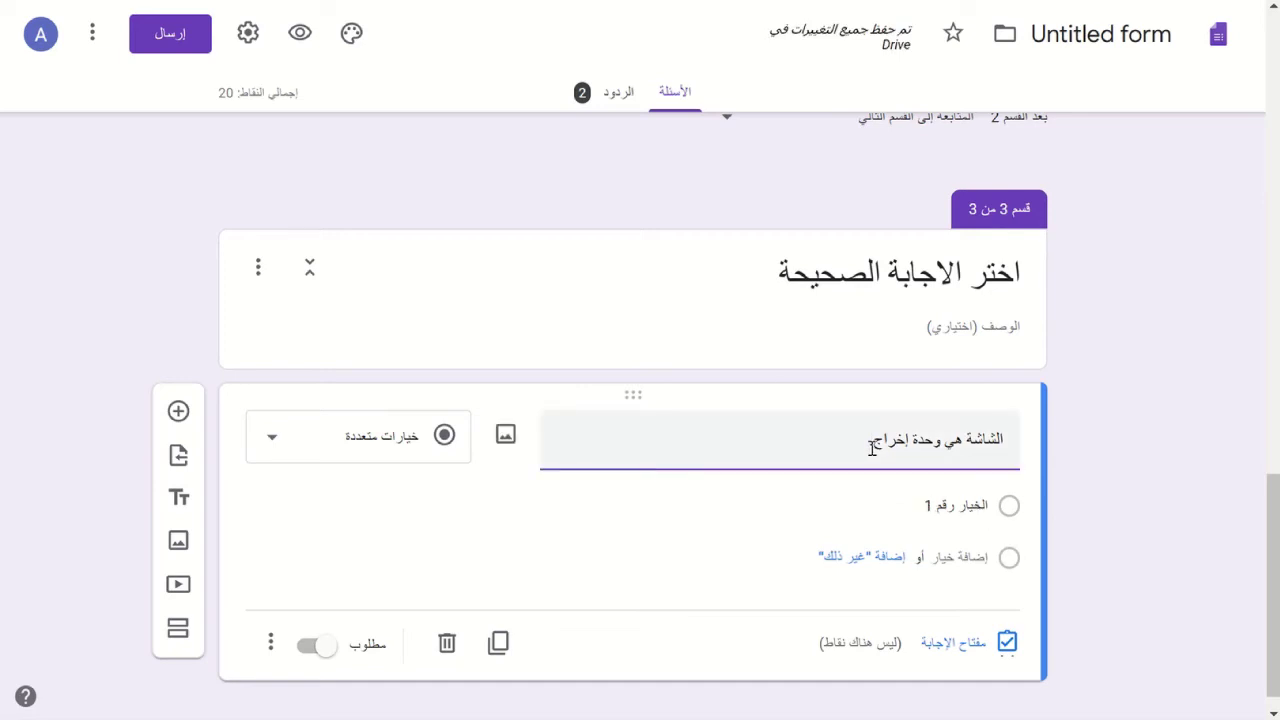
# - Set the first two answer options to 'صح' and 'خطأ'
pyautogui.click(976, 507)
pyautogui.press('BackSpace')
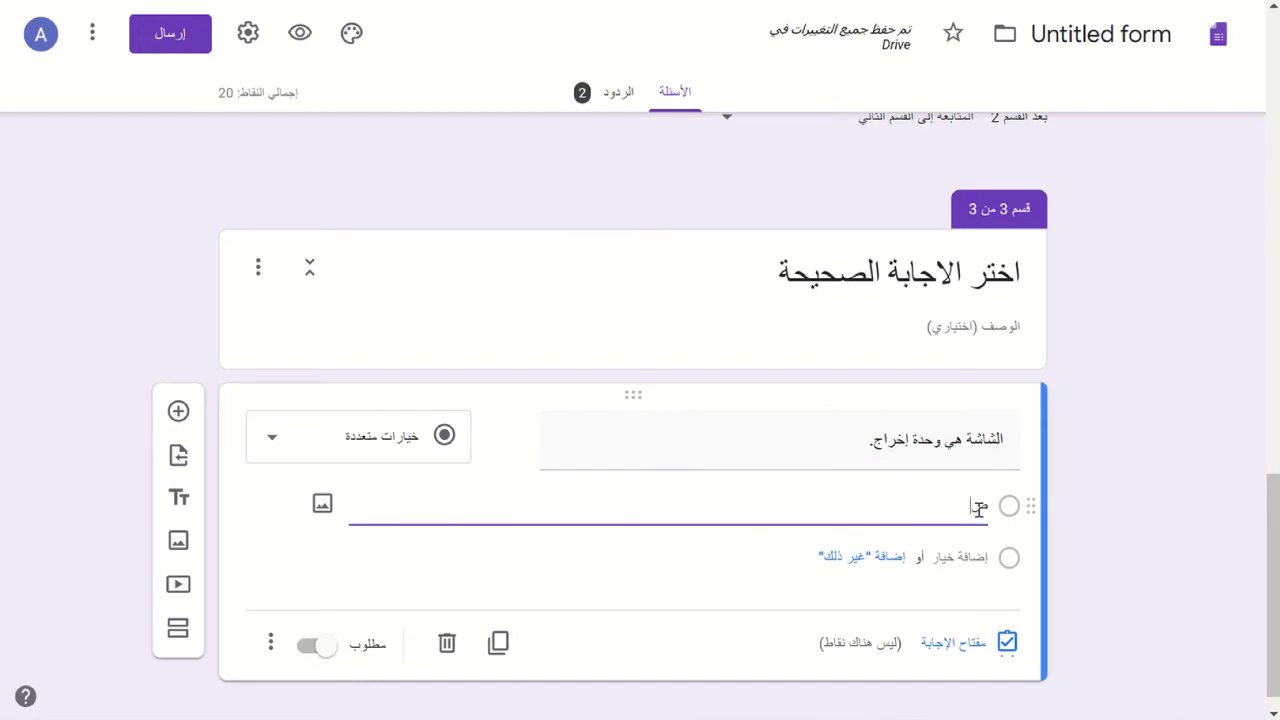
pyautogui.write('صح')
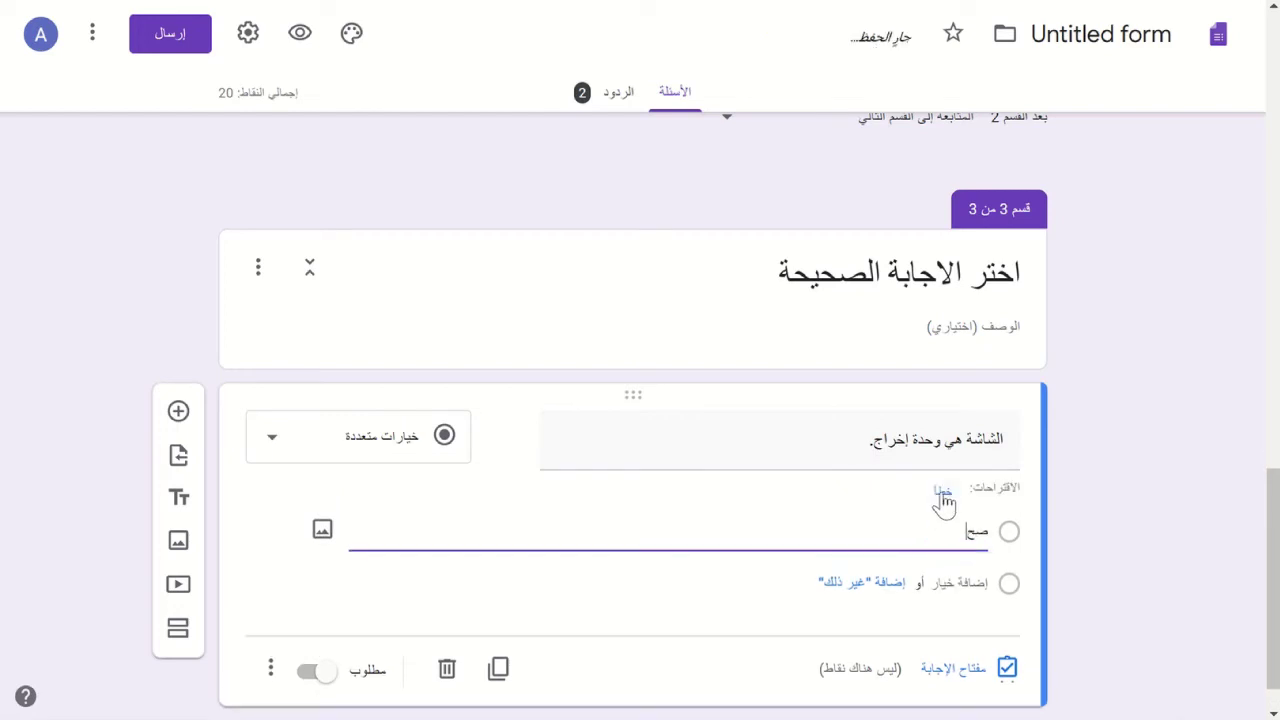
pyautogui.click(942, 493)
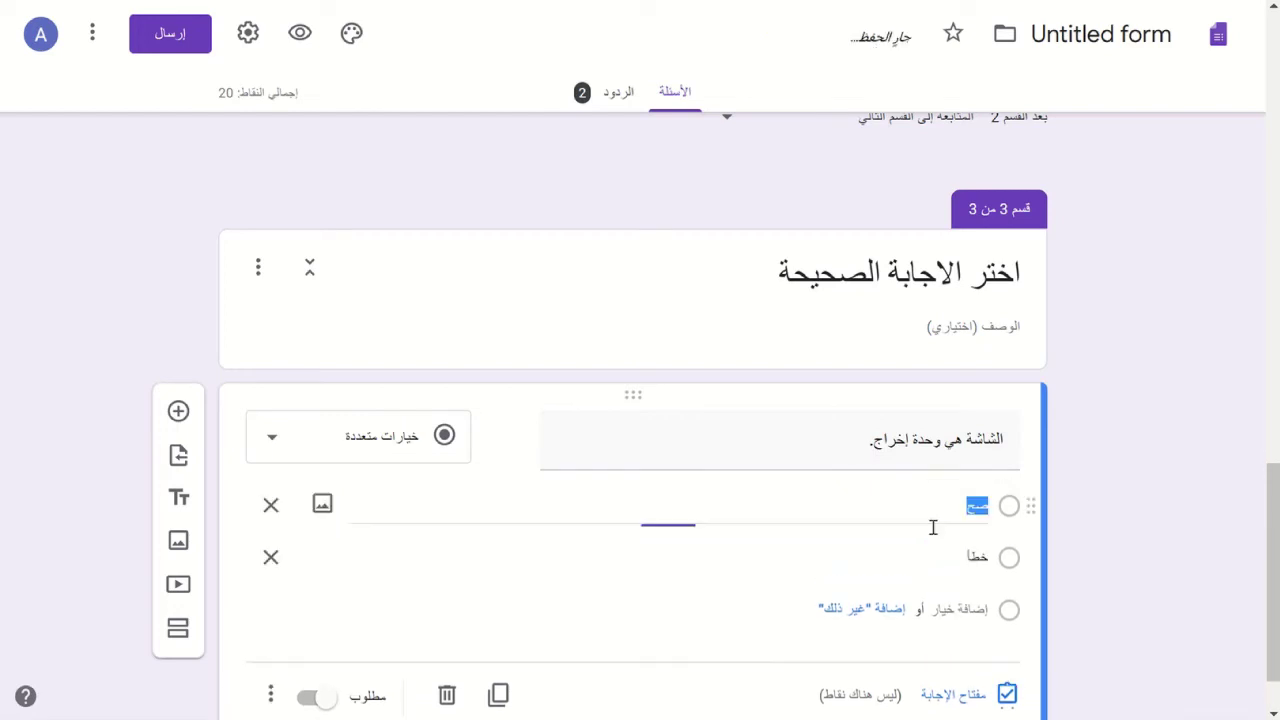
# - Shorten the question title to 'الشاشة هي'
pyautogui.click(841, 450)
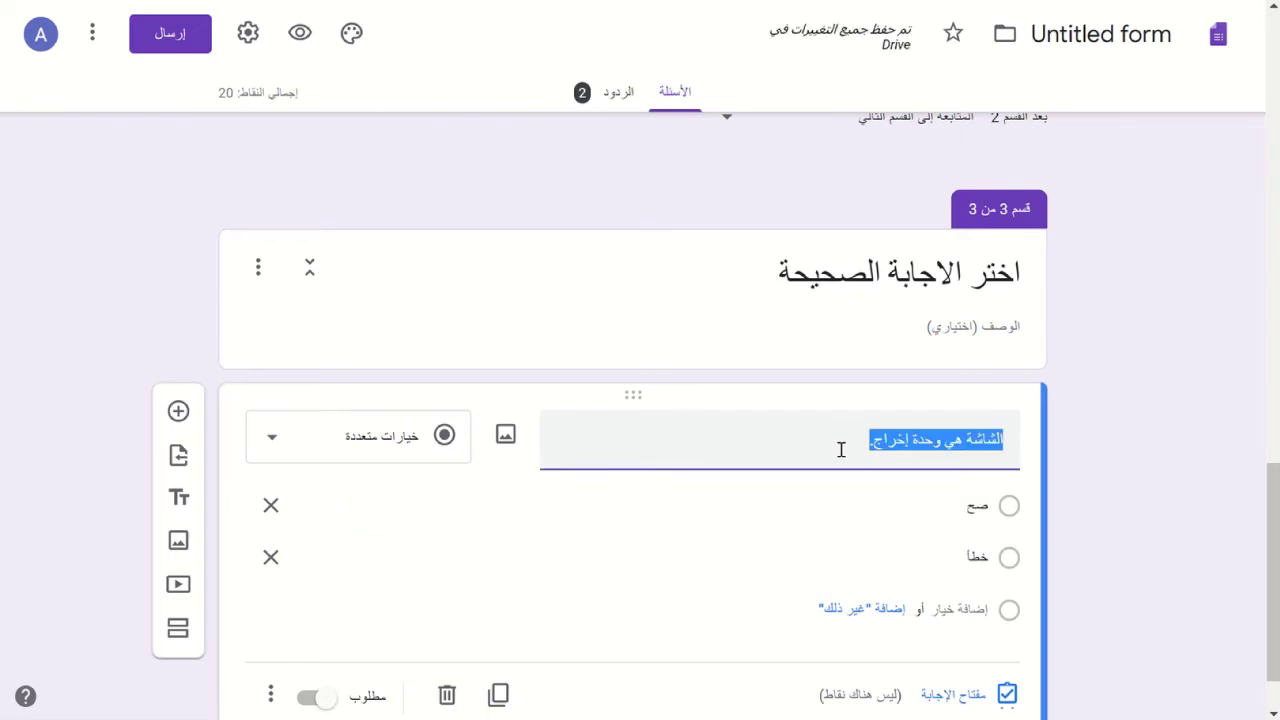
pyautogui.click(841, 450)
pyautogui.hotkey('shift', 'Right')
pyautogui.hotkey('shift', 'Right')
pyautogui.hotkey('shift', 'Right')
pyautogui.hotkey('shift', 'Right')
pyautogui.hotkey('shift', 'Right')
pyautogui.hotkey('shift', 'Right')
pyautogui.hotkey('shift', 'Right')
pyautogui.hotkey('shift', 'Right')
pyautogui.hotkey('shift', 'Right')
pyautogui.hotkey('shift', 'Right')
pyautogui.hotkey('shift', 'Right')
pyautogui.hotkey('shift', 'Right')
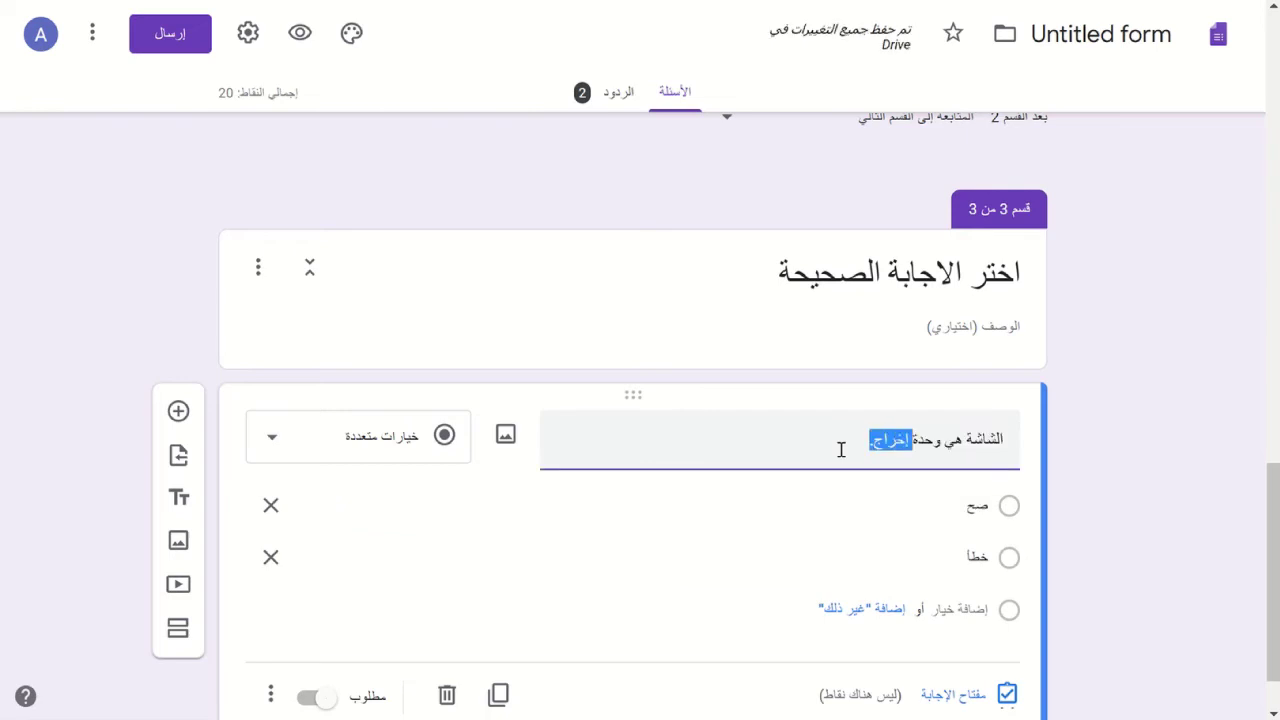
pyautogui.hotkey('shift', 'Left')
pyautogui.press('BackSpace')
# - Change the options to 'وحدة إخراج' and 'وحدة إدخال', and add a third, 'وحدة معالجة مركزية'
pyautogui.click(972, 508)
pyautogui.doubleClick(970, 512)
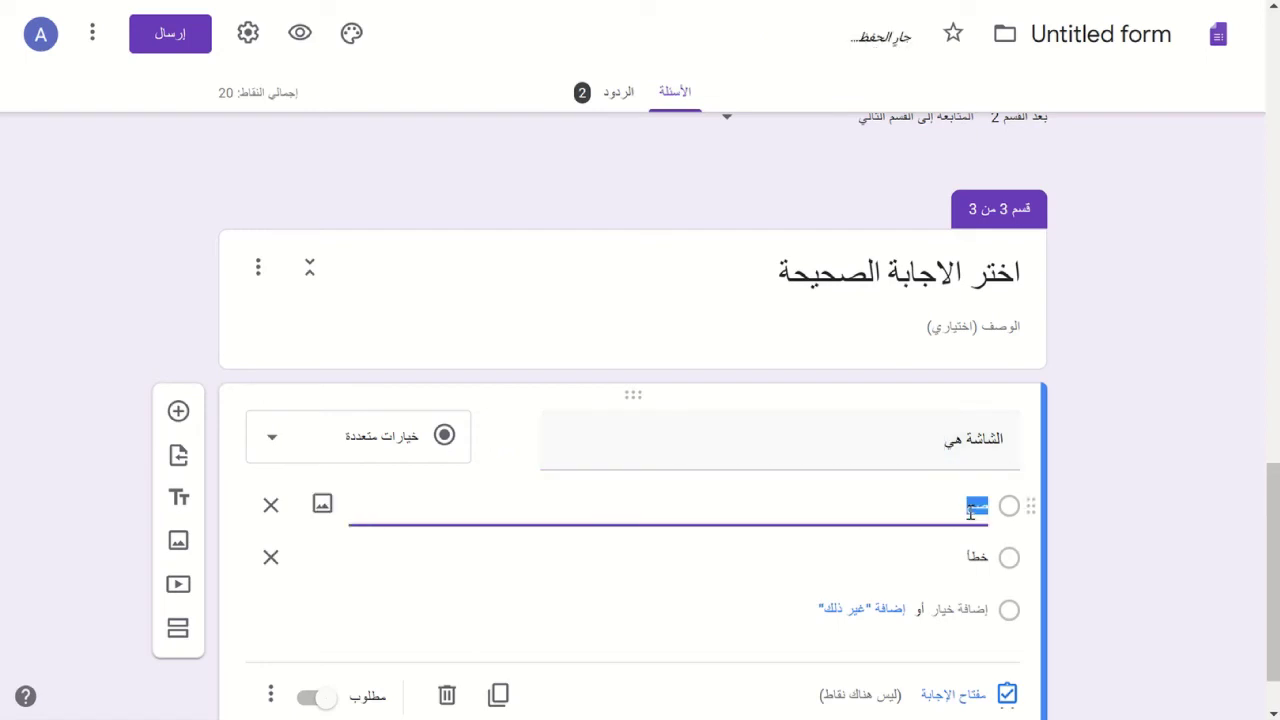
pyautogui.write('وحدة إخراج')
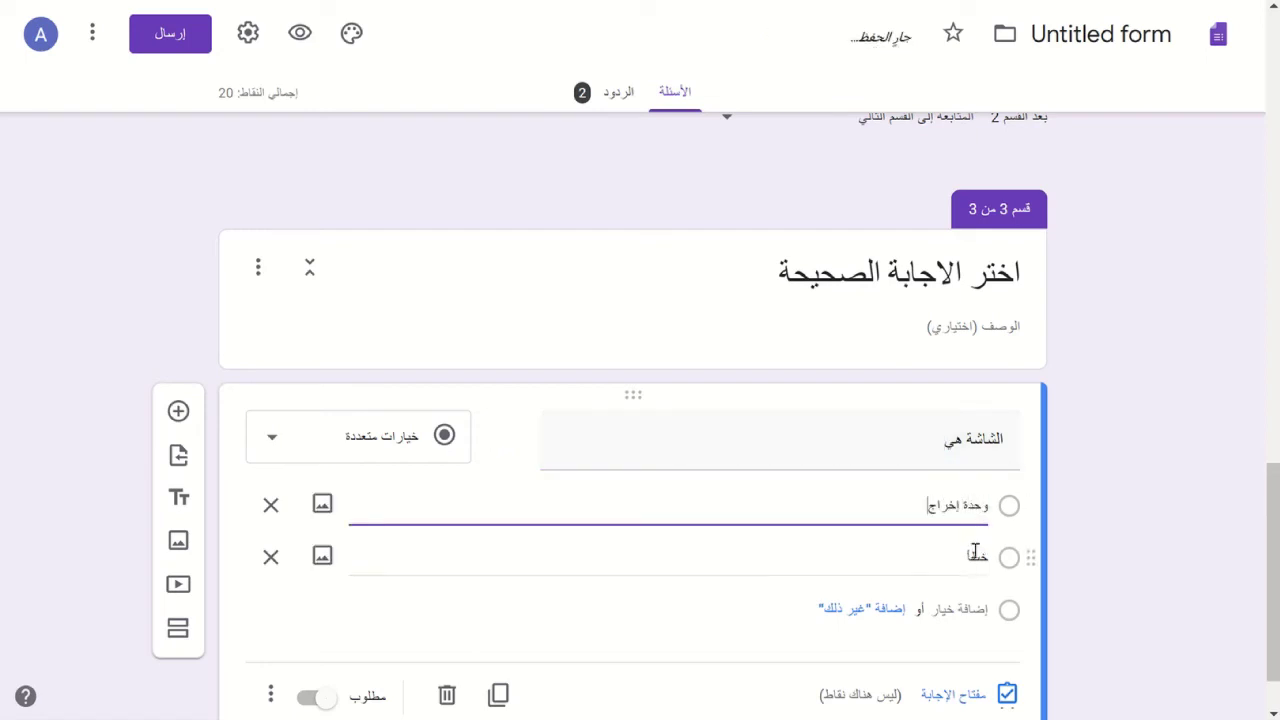
pyautogui.doubleClick(975, 555)
pyautogui.write('و')
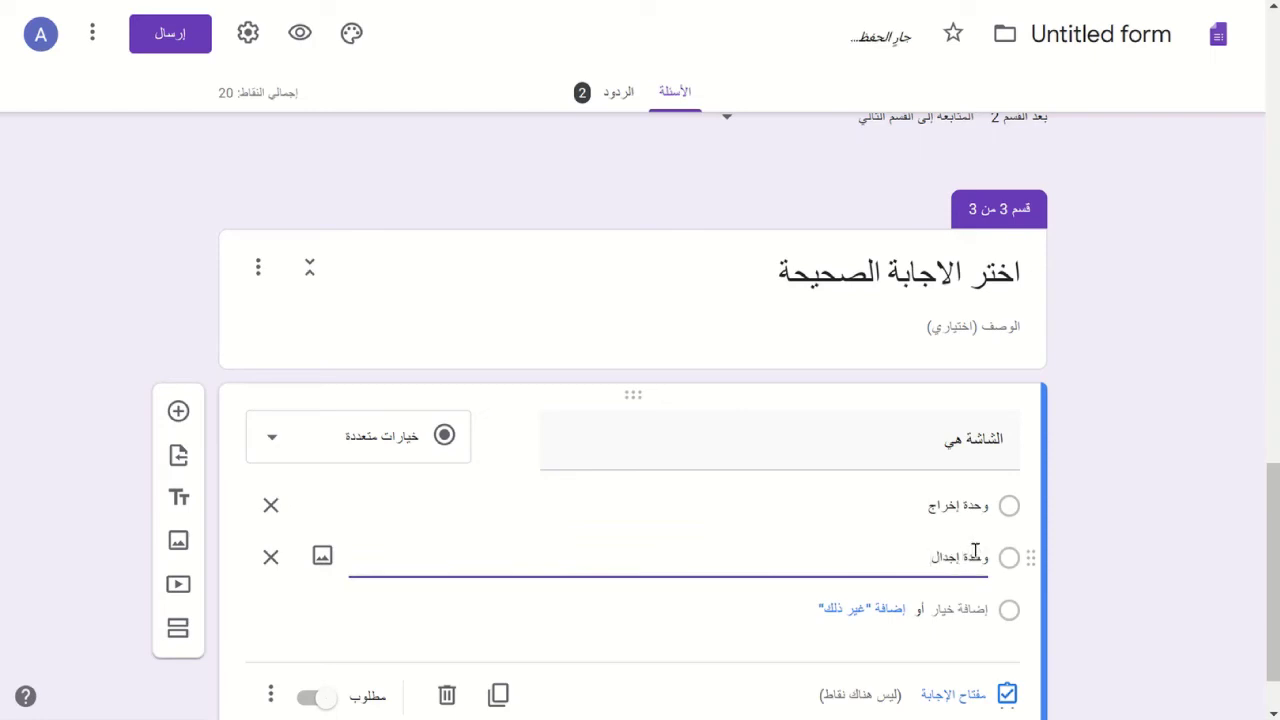
pyautogui.write('حدة إدخال')
pyautogui.click(950, 610)
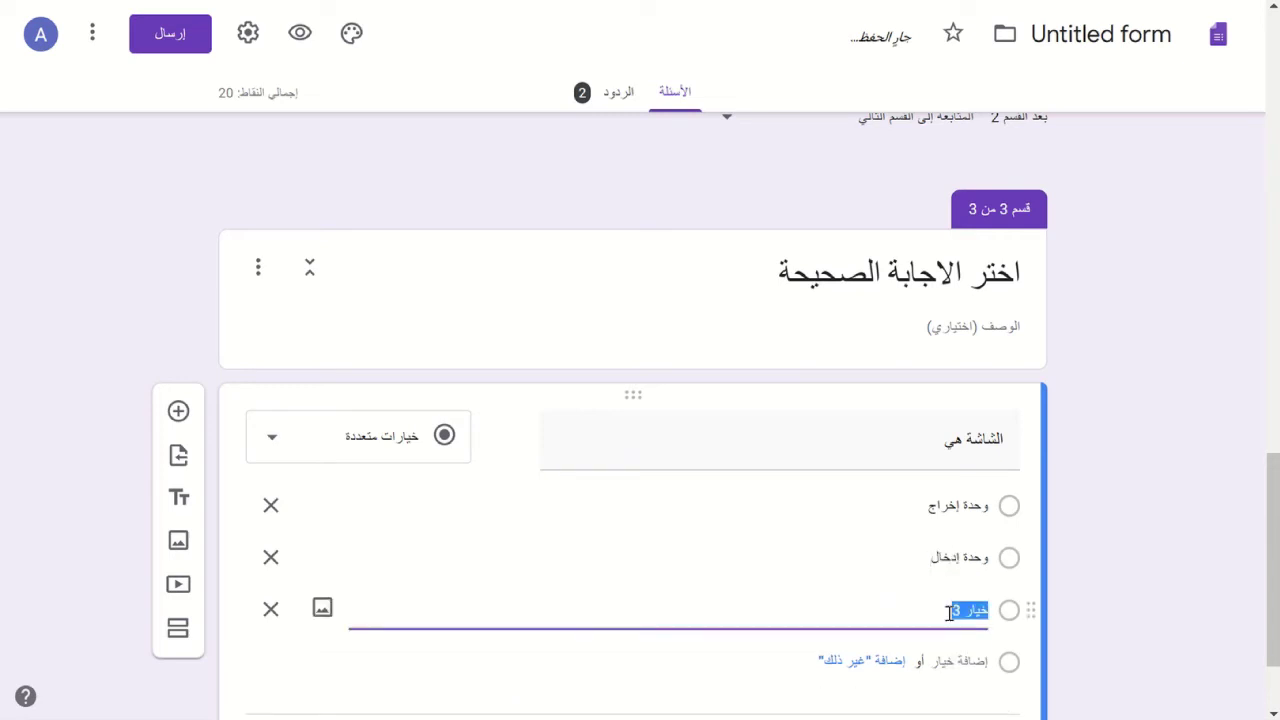
pyautogui.write('وحدة معالجة مركزية')
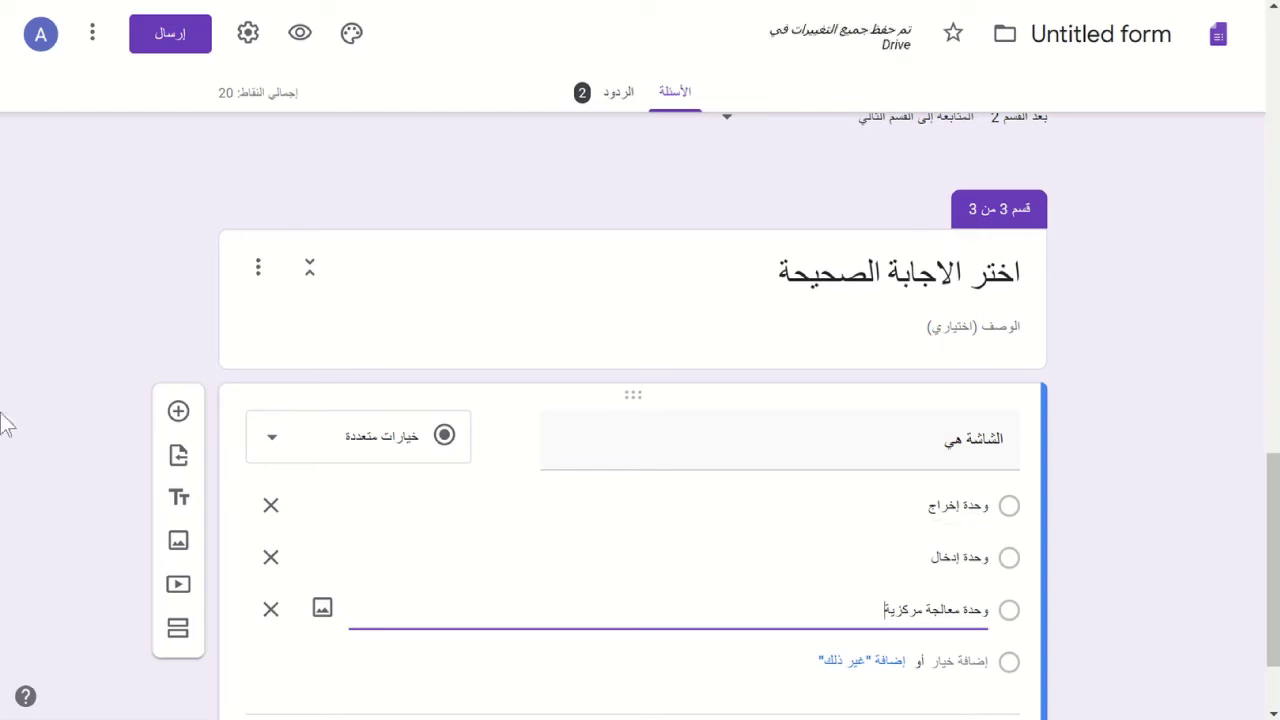
pyautogui.scroll(-2, 529, 386)
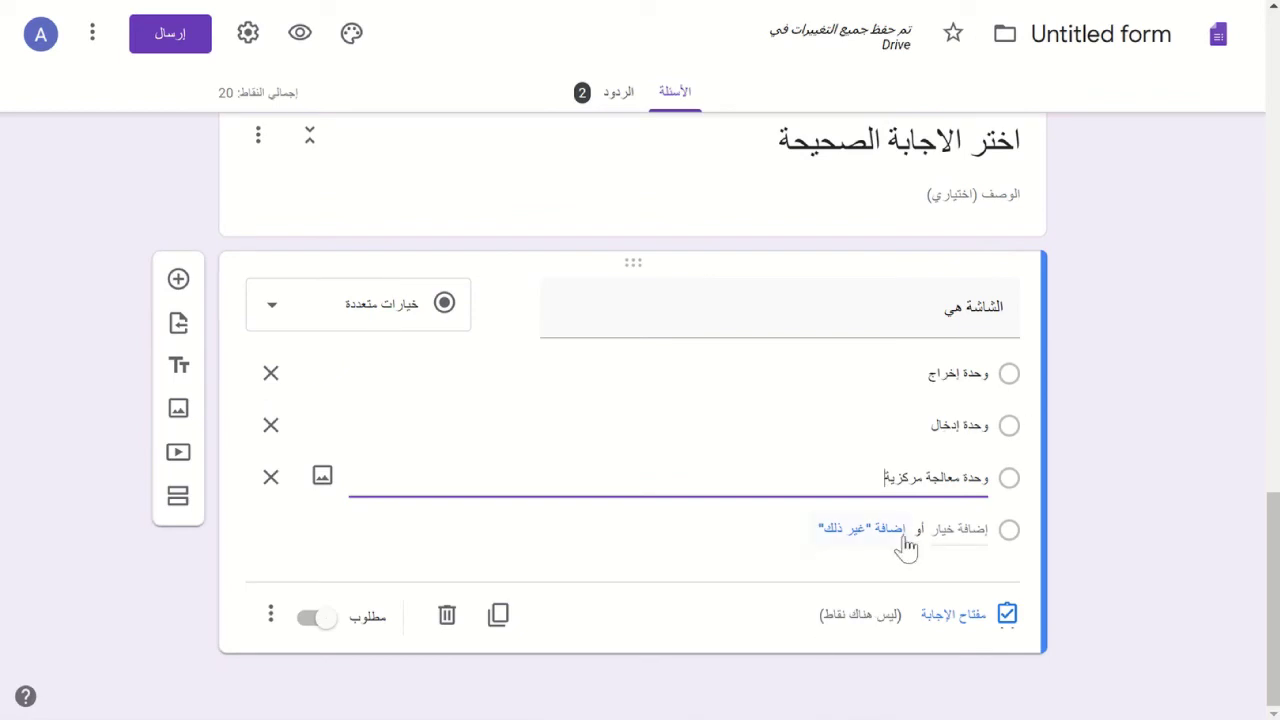
pyautogui.click(271, 618)
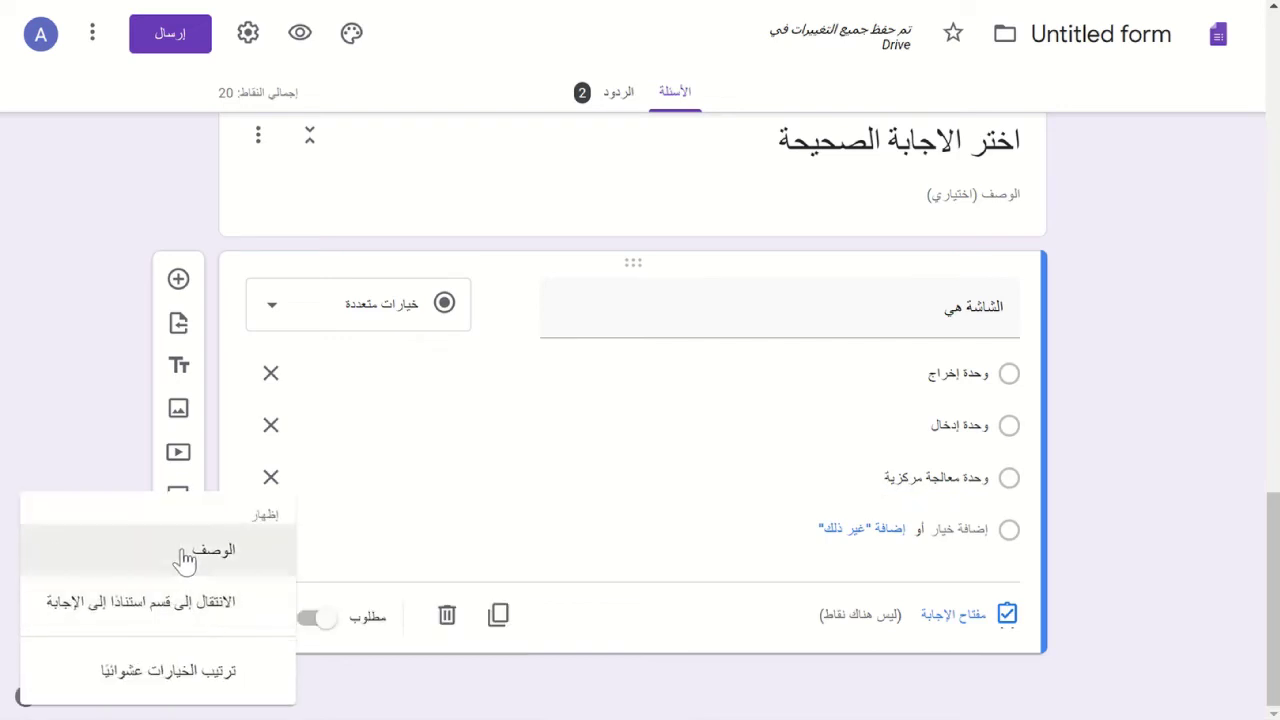
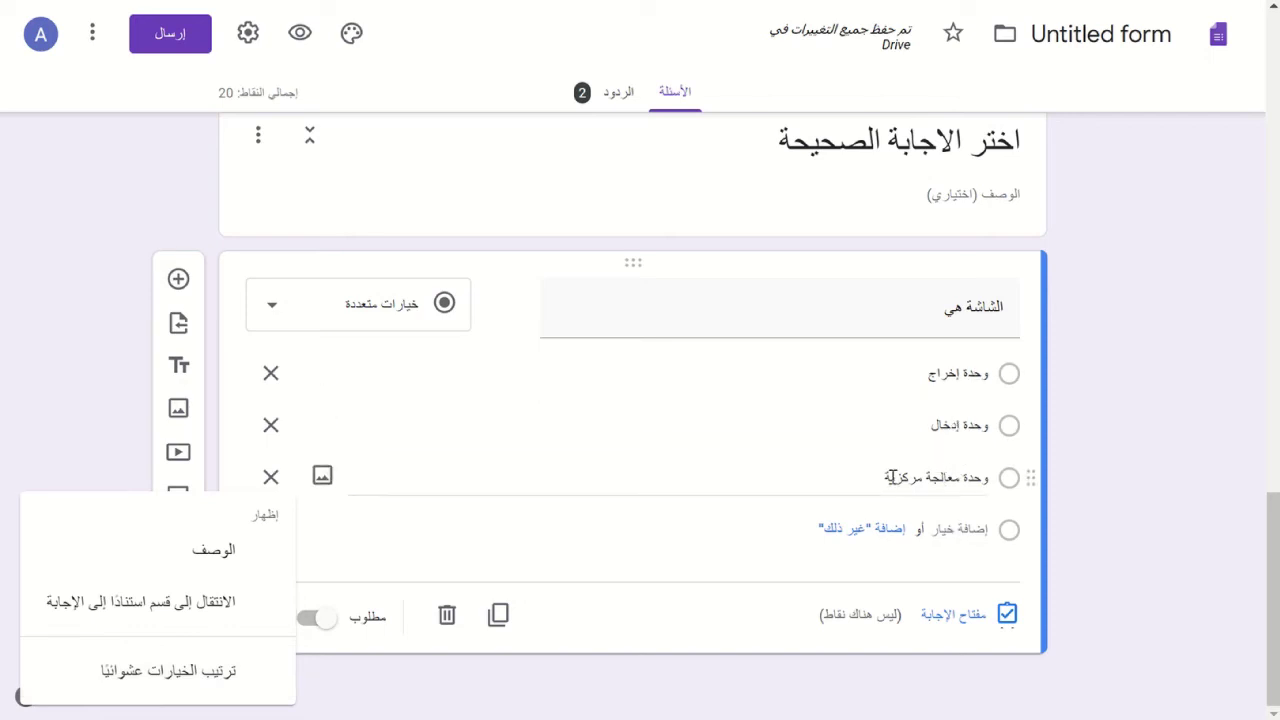
# - Turn on Shuffle option order for the question الشاشة هي and confirm it is ticked
pyautogui.click(168, 671)
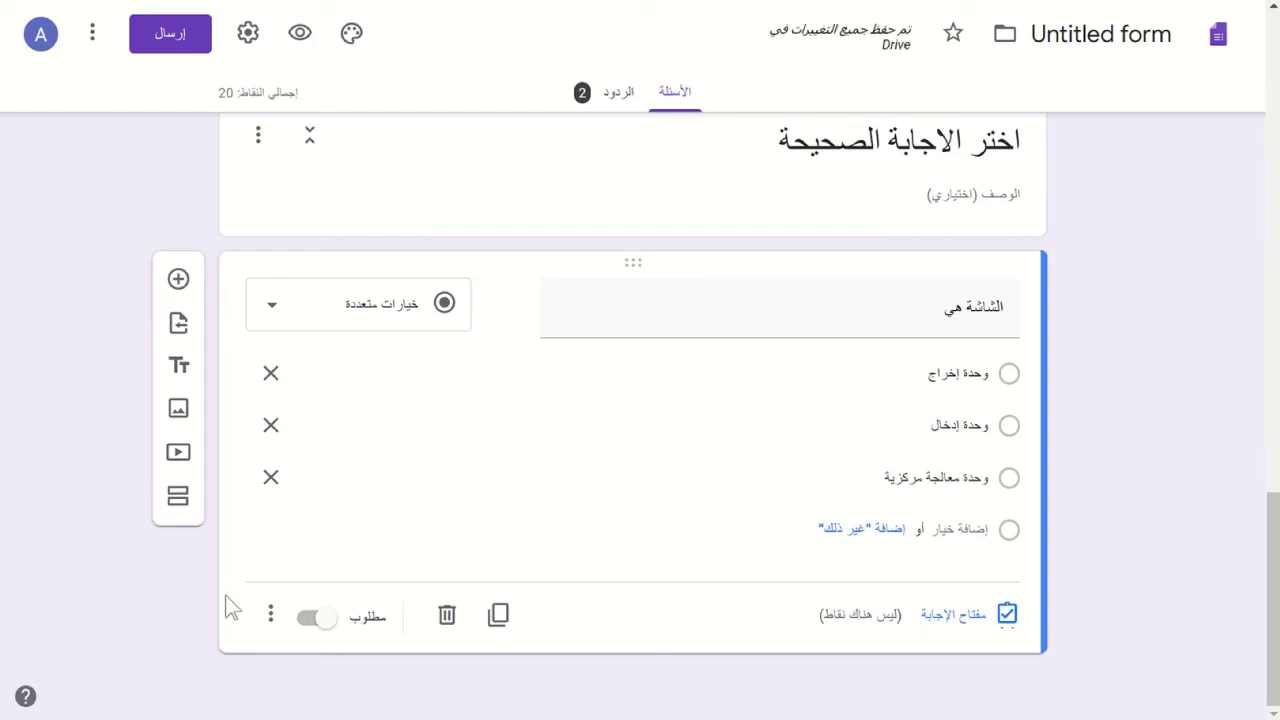
pyautogui.click(270, 613)
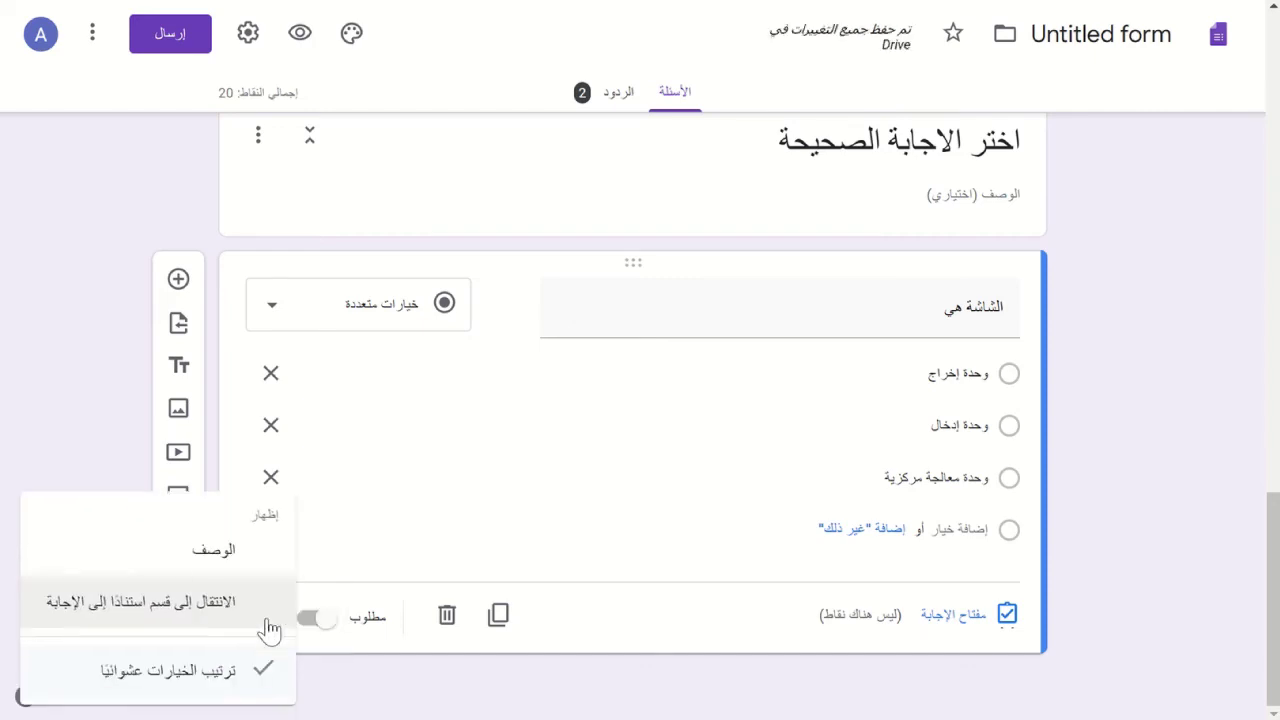
pyautogui.click(948, 622)
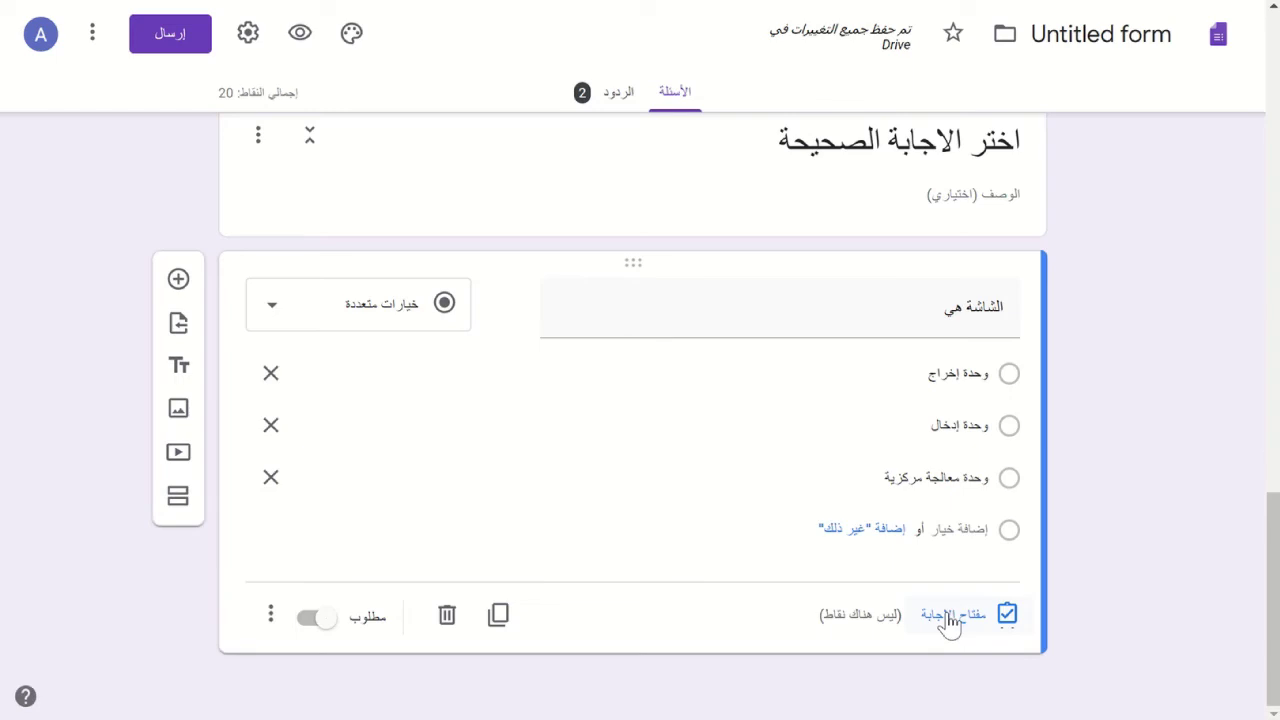
# - Mark وحدة إخراج as the correct answer and give the question 5 points
pyautogui.click(948, 618)
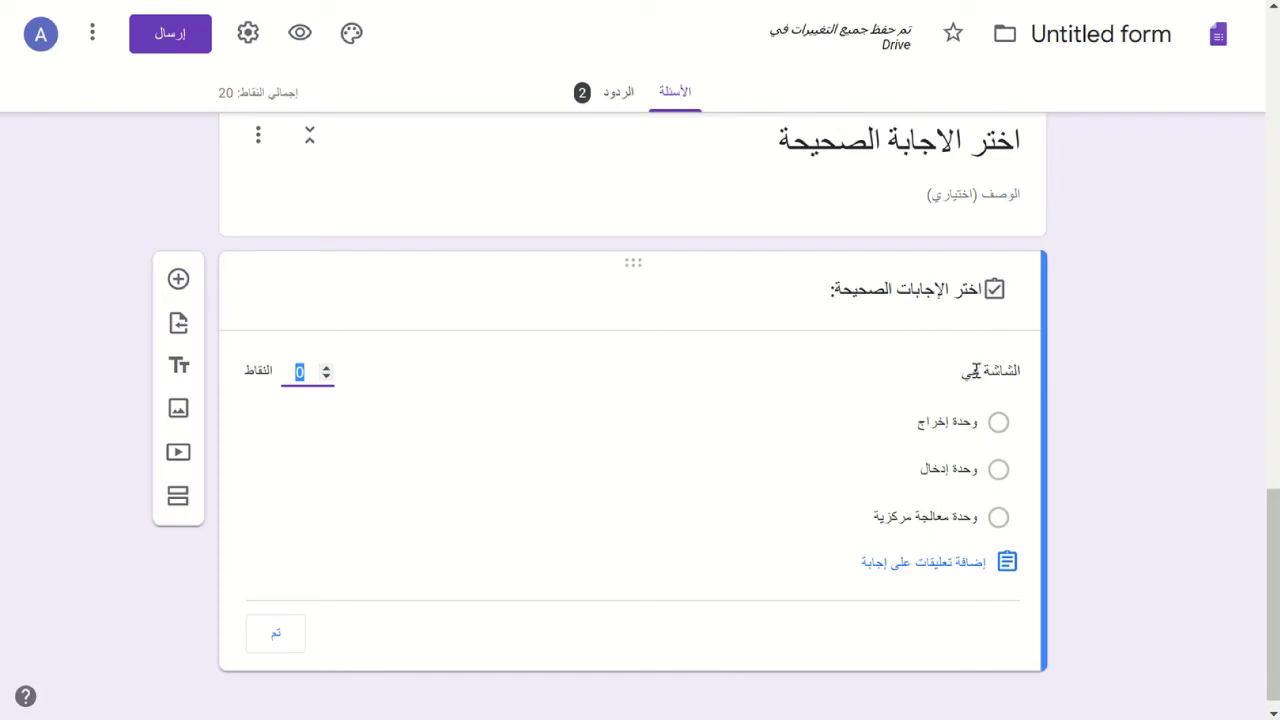
pyautogui.click(998, 428)
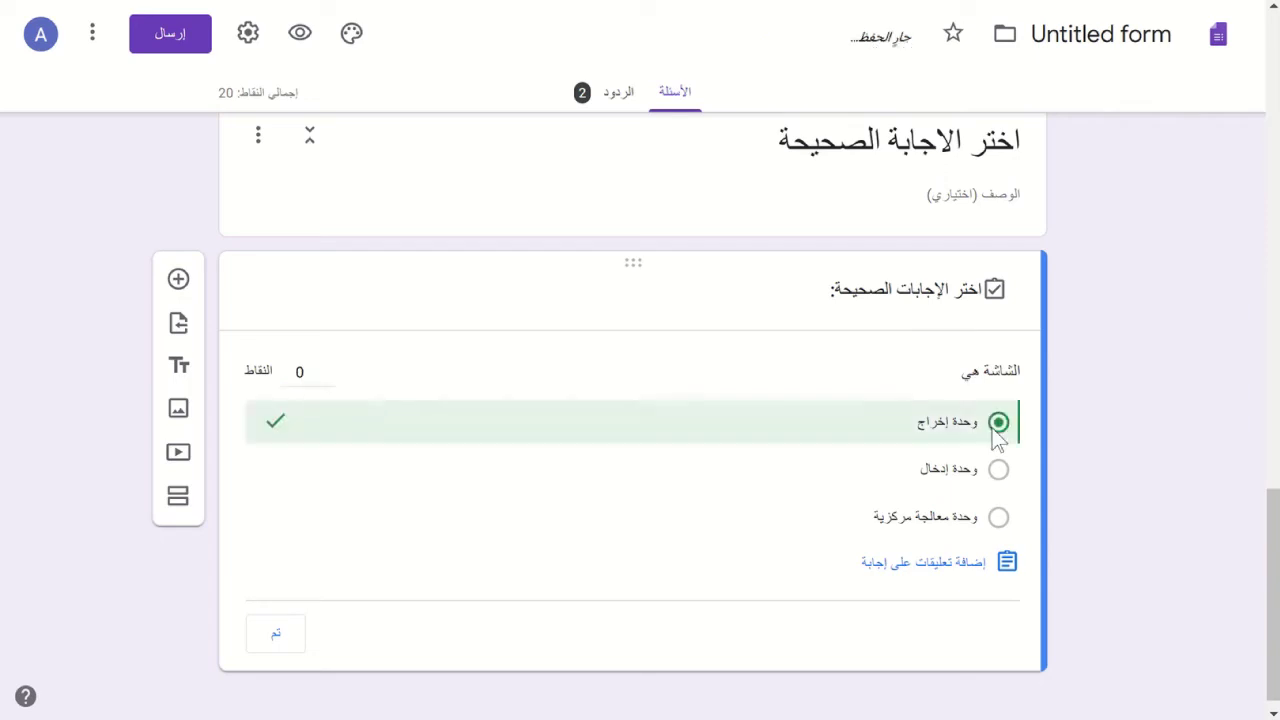
pyautogui.click(299, 369)
pyautogui.write('5')
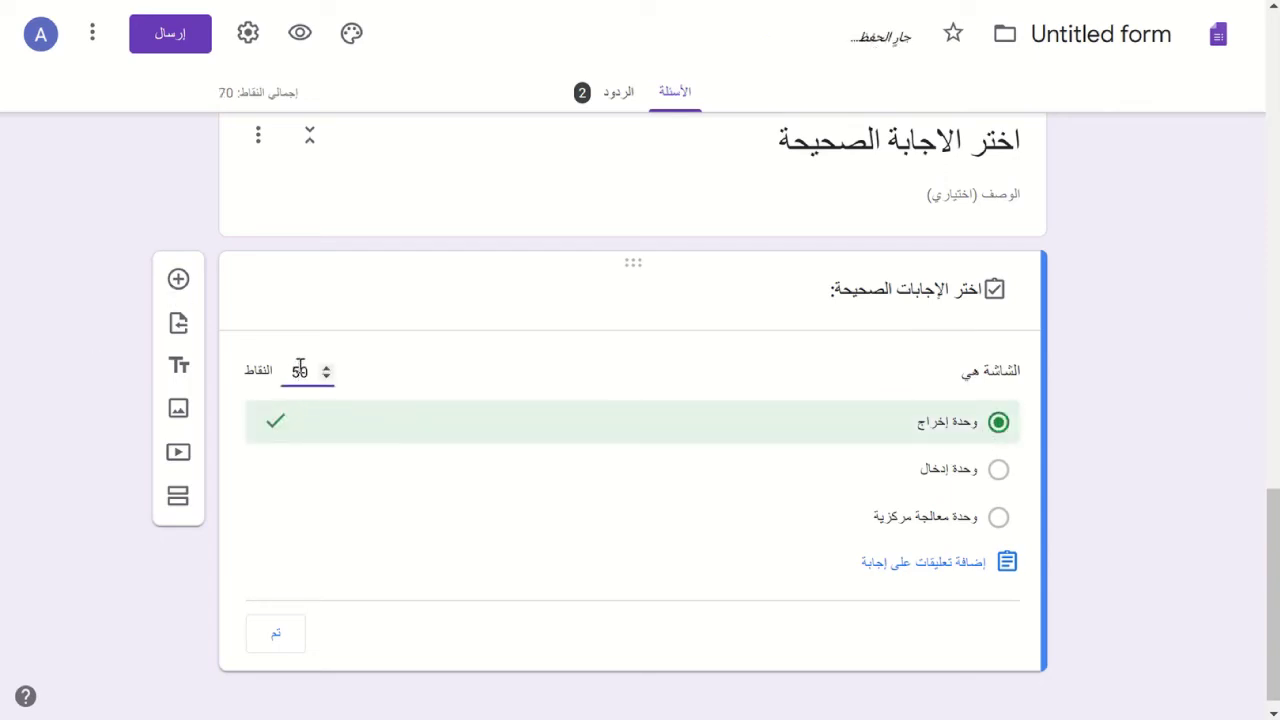
pyautogui.press('Delete')
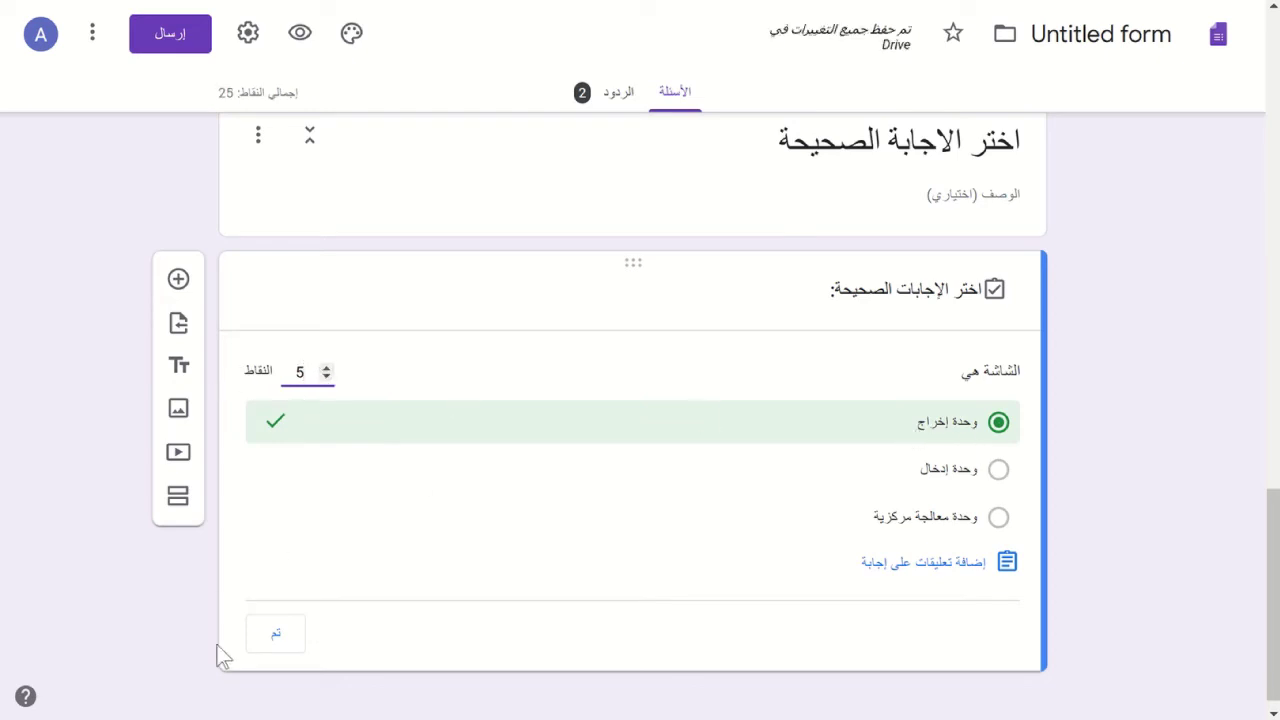
pyautogui.click(275, 634)
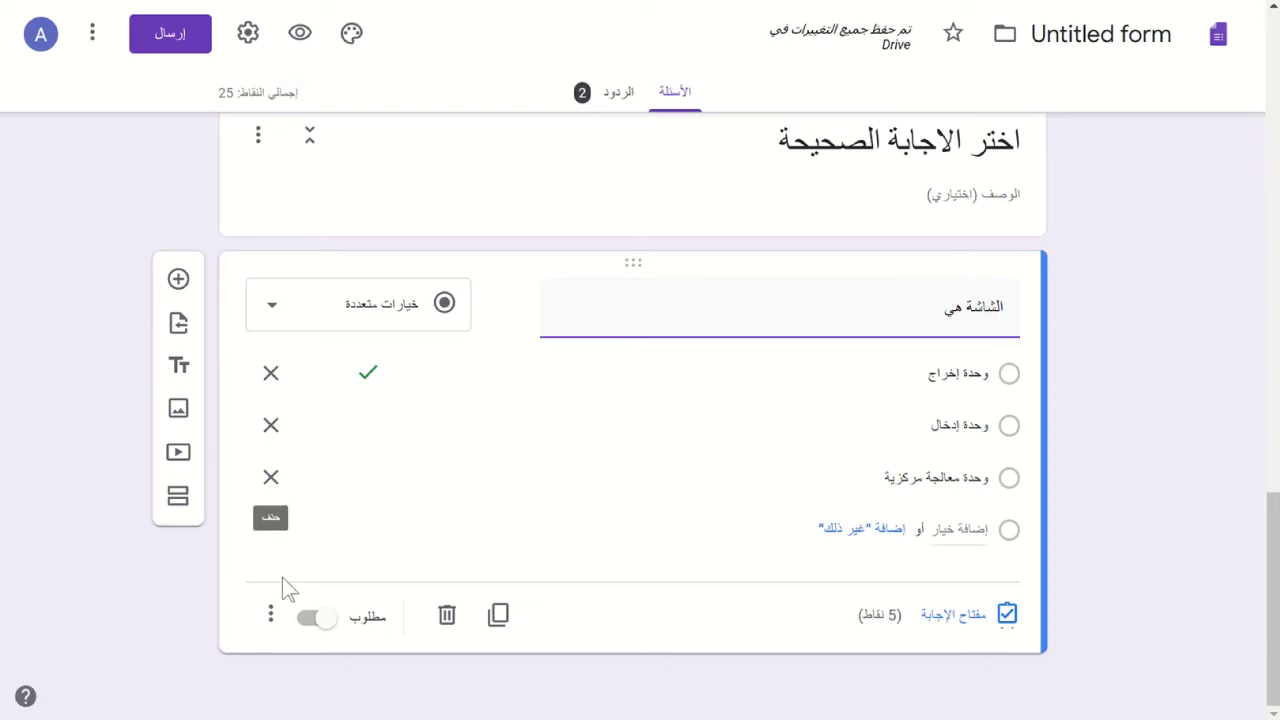
pyautogui.click(270, 614)
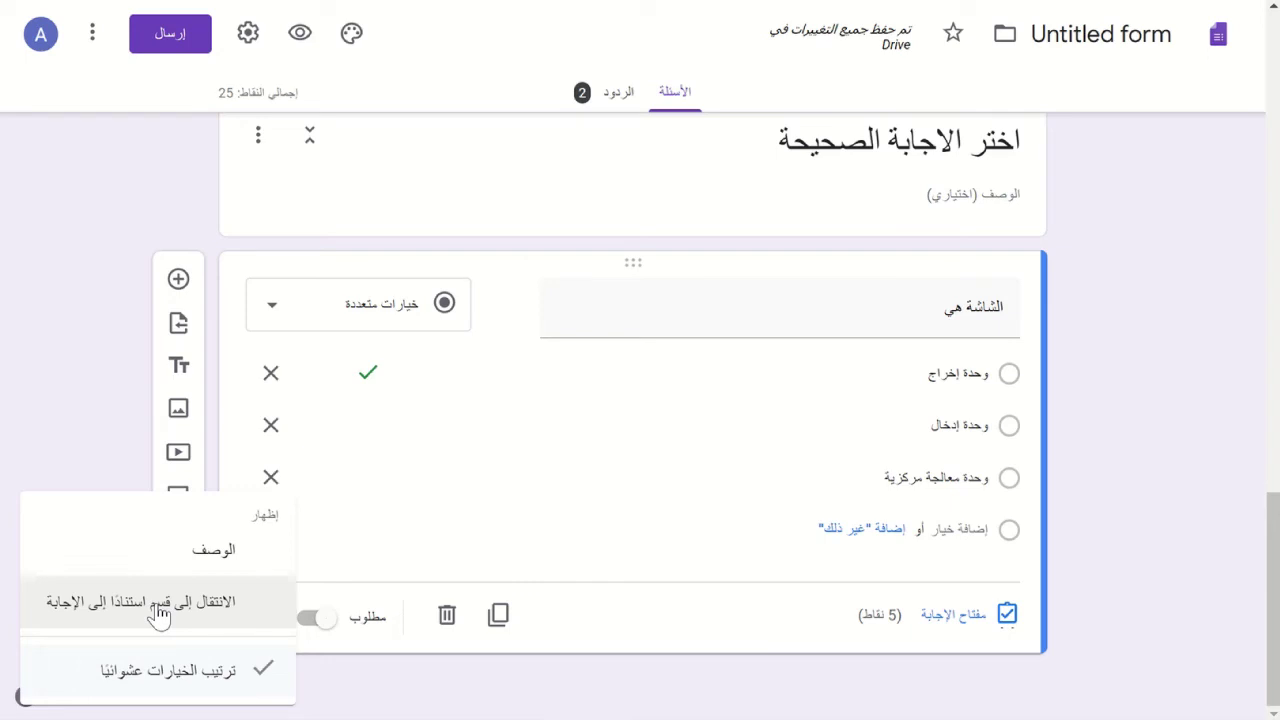
pyautogui.click(83, 347)
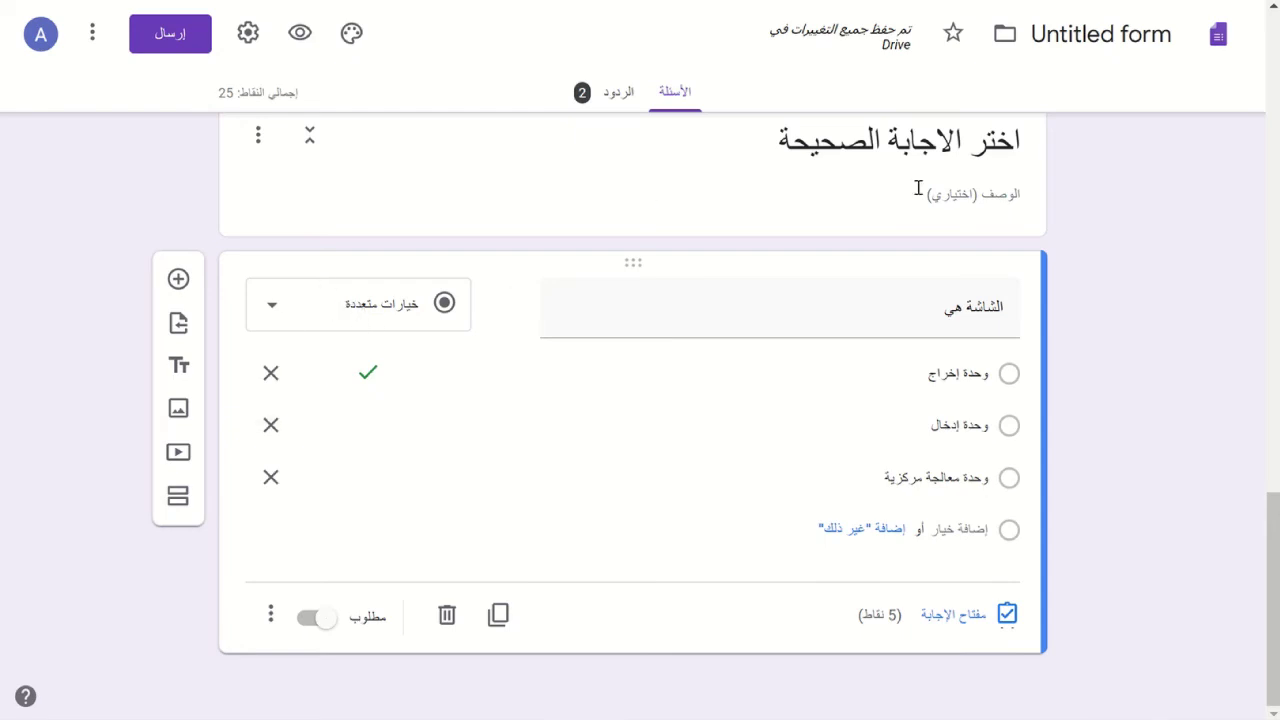
# - Add a Checkboxes question titled 'من مصاديق وحدة الإخراج'
pyautogui.click(178, 281)
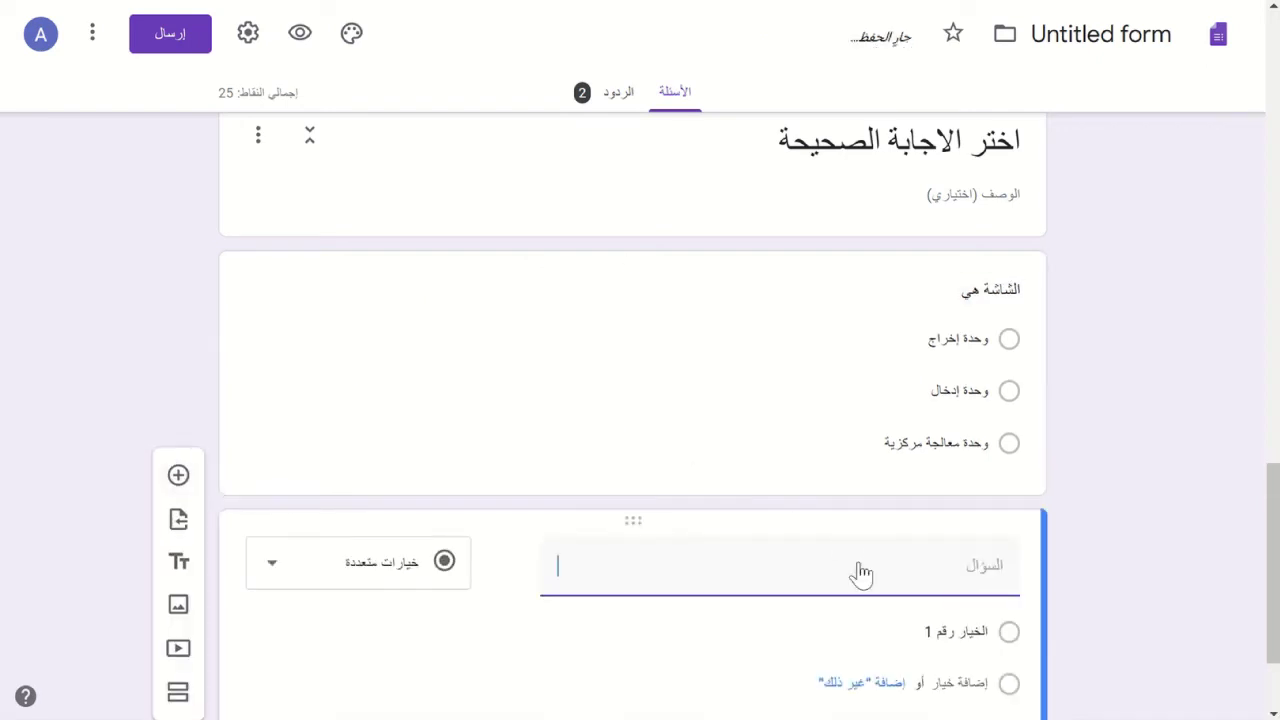
pyautogui.click(383, 569)
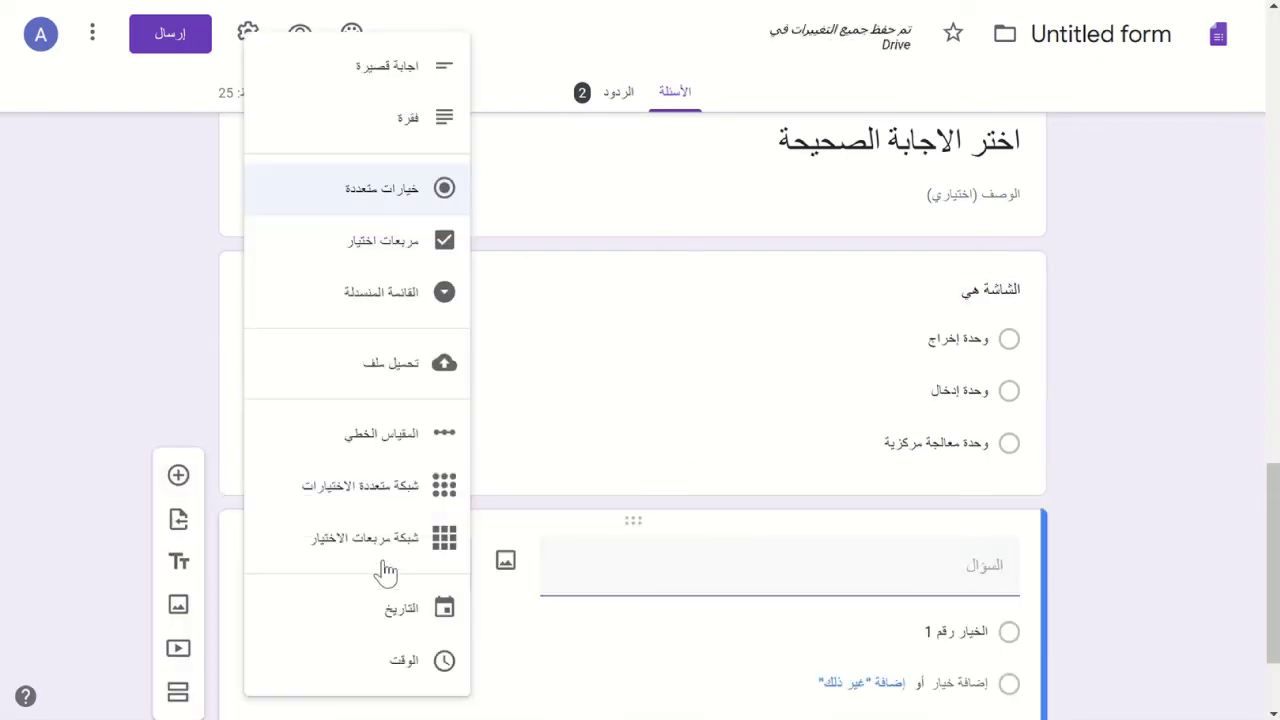
pyautogui.click(415, 250)
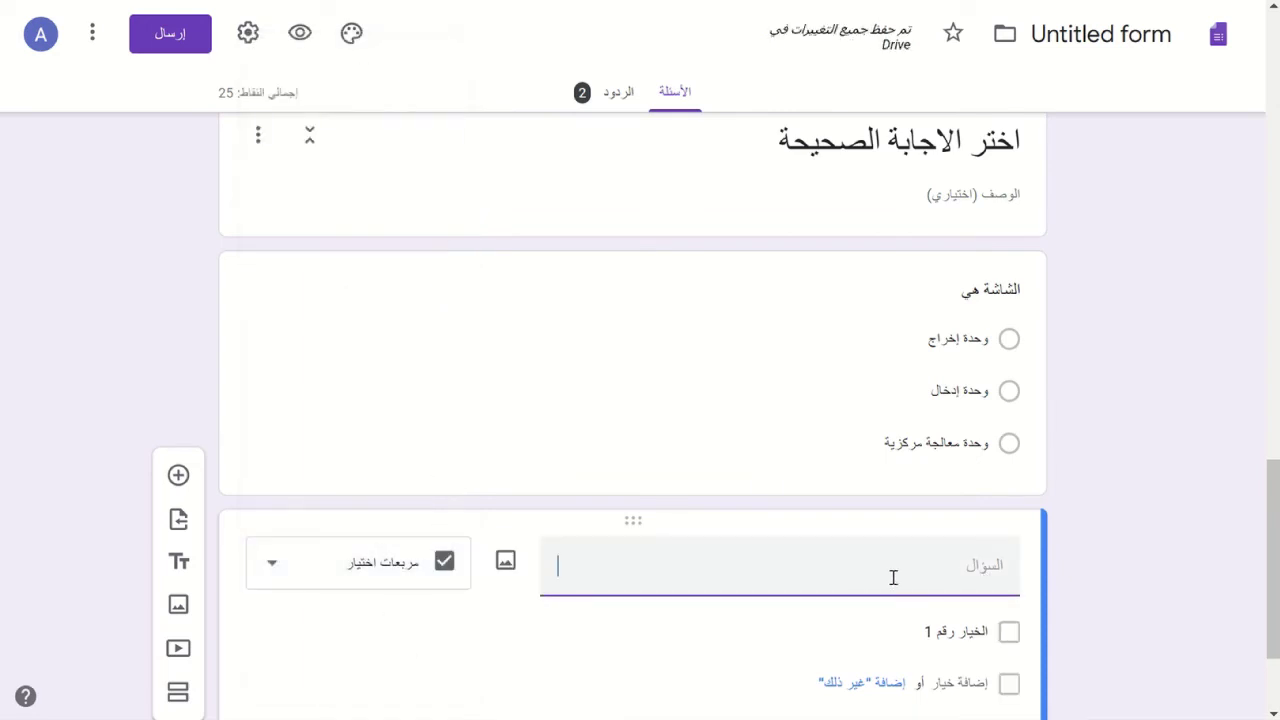
pyautogui.write('من مصاديق وخد')
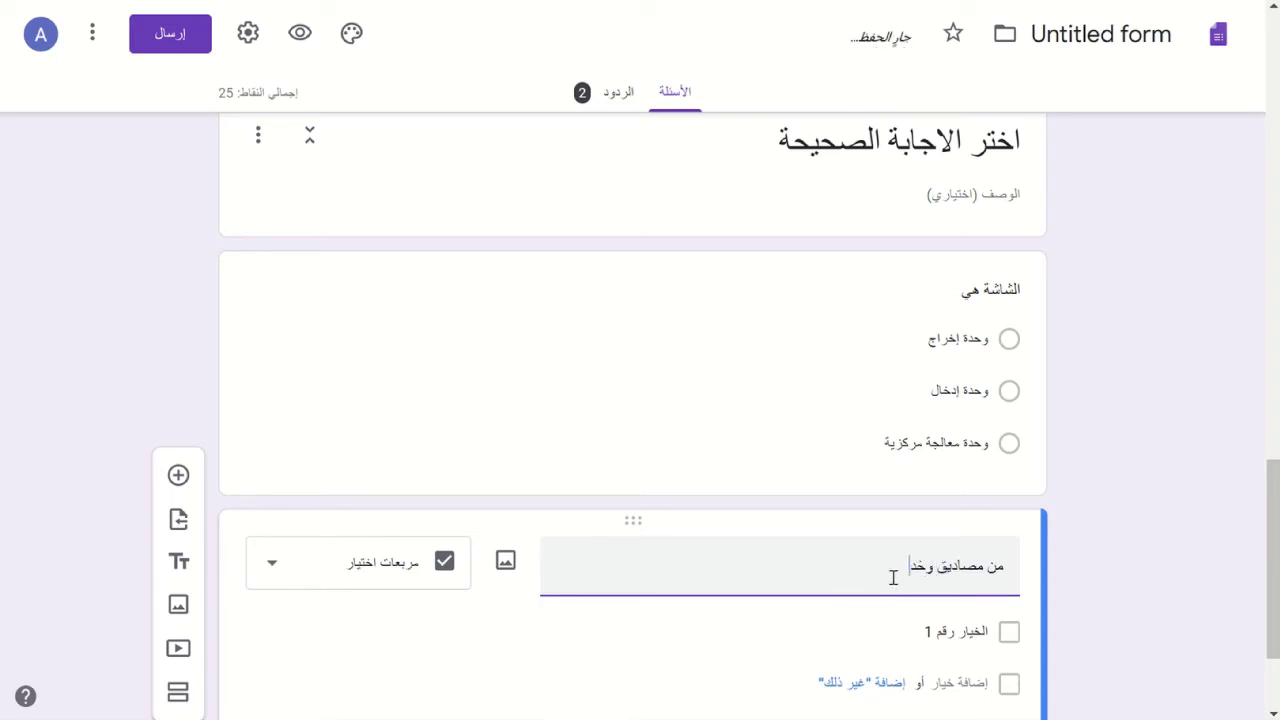
pyautogui.press('BackSpace')
pyautogui.write('حد')
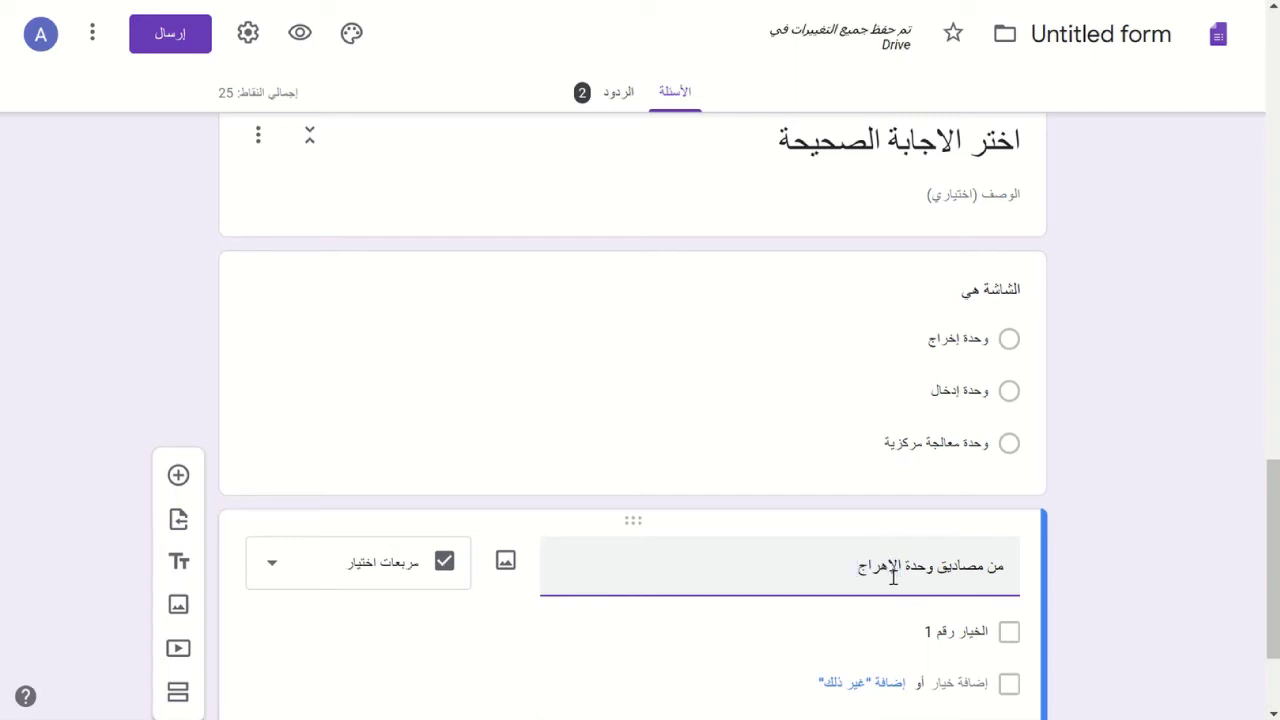
pyautogui.write('ة الإخراج')
# - Enter the first two options, الشاشة and لوحة المفاتيح
pyautogui.click(978, 632)
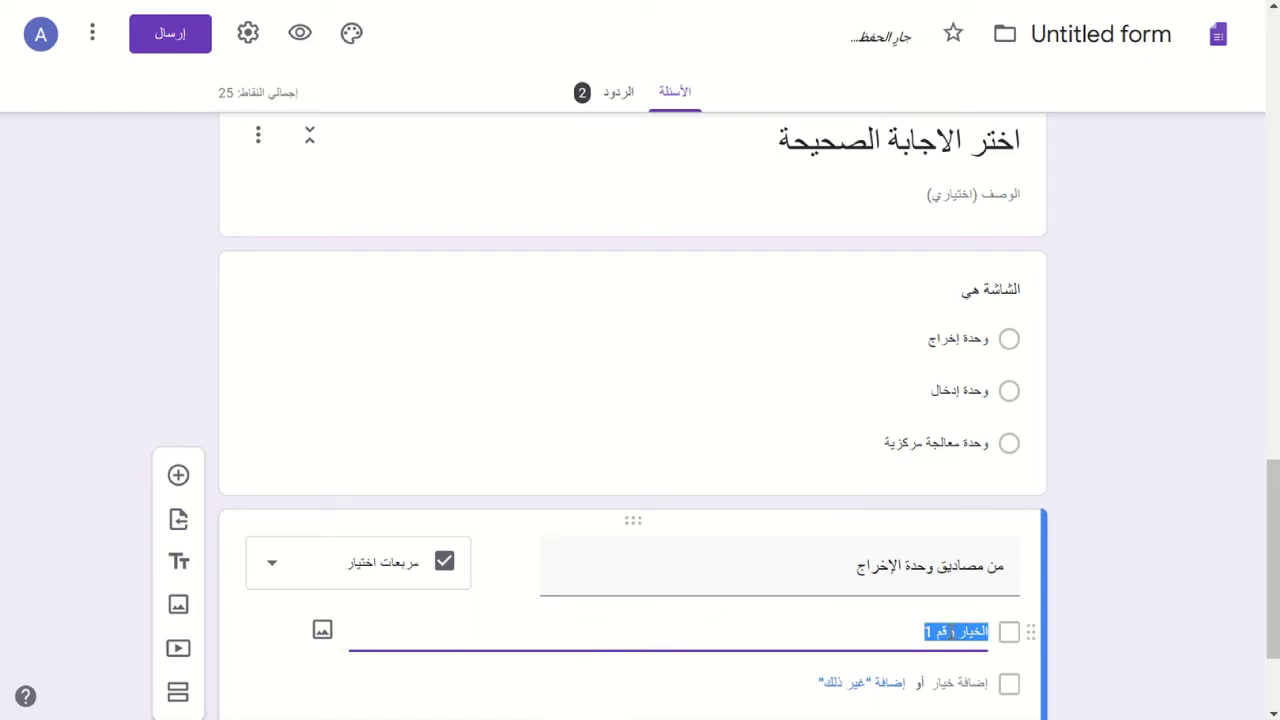
pyautogui.write('الشس')
pyautogui.press('BackSpace')
pyautogui.click(955, 683)
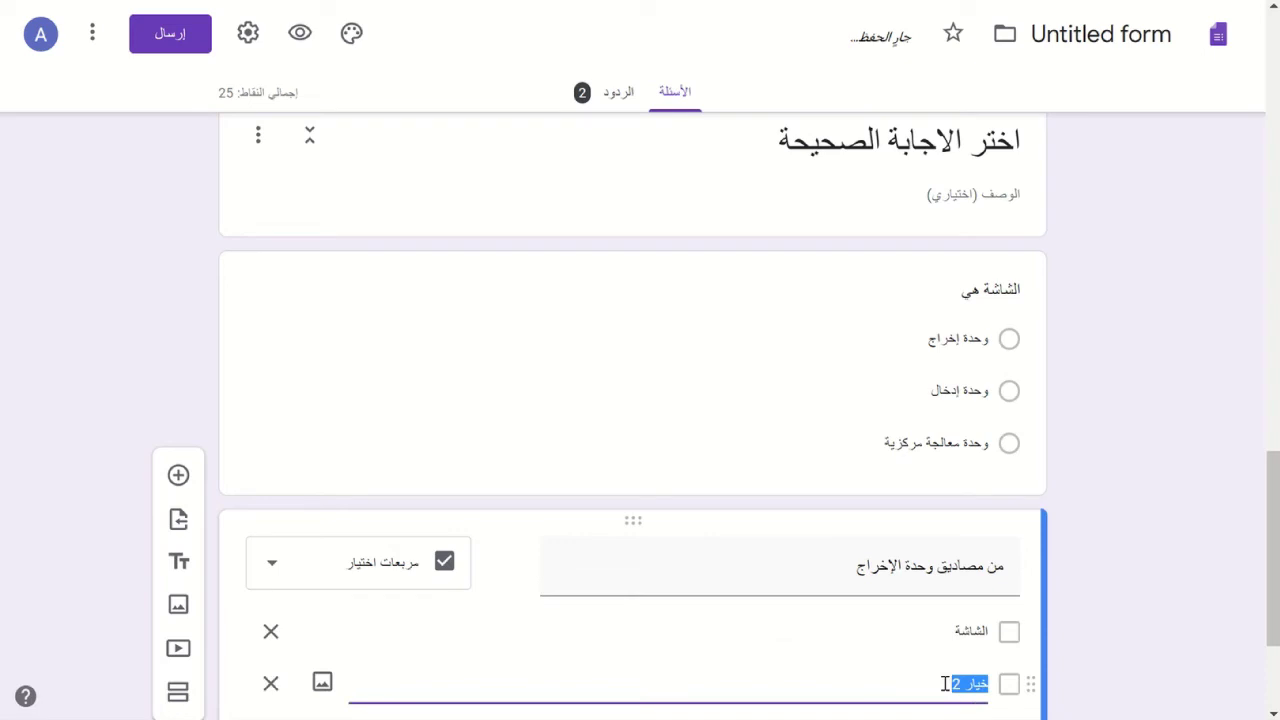
pyautogui.write('لوحة ')
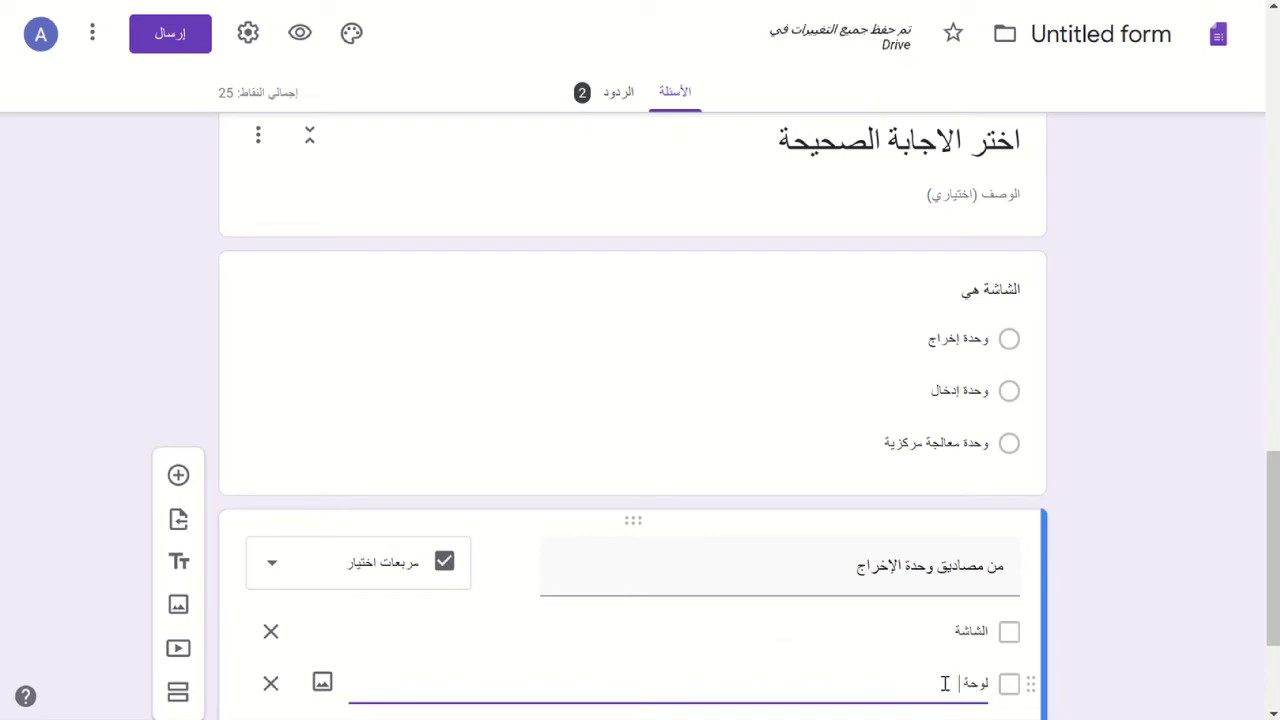
pyautogui.write('المفاتيح')
pyautogui.scroll(-2, 948, 690)
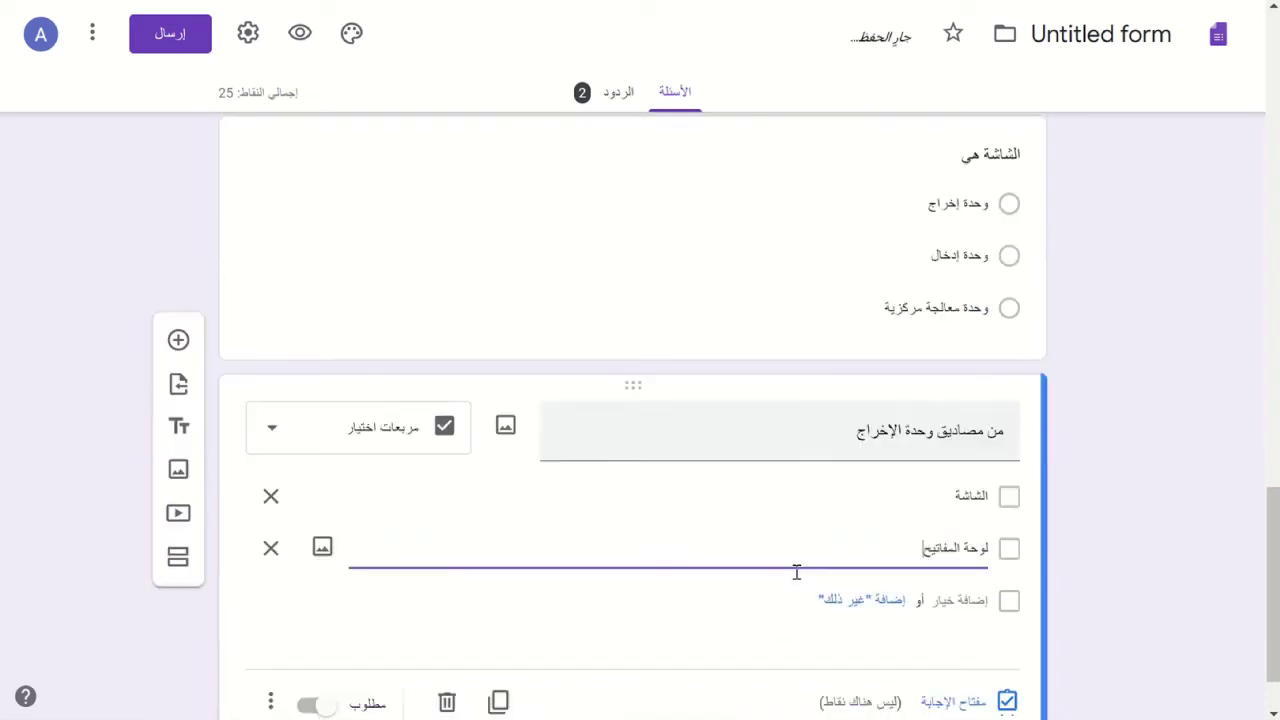
# - Add the remaining options الفأرة, الطابعة and الماسح الضوئي
pyautogui.click(975, 598)
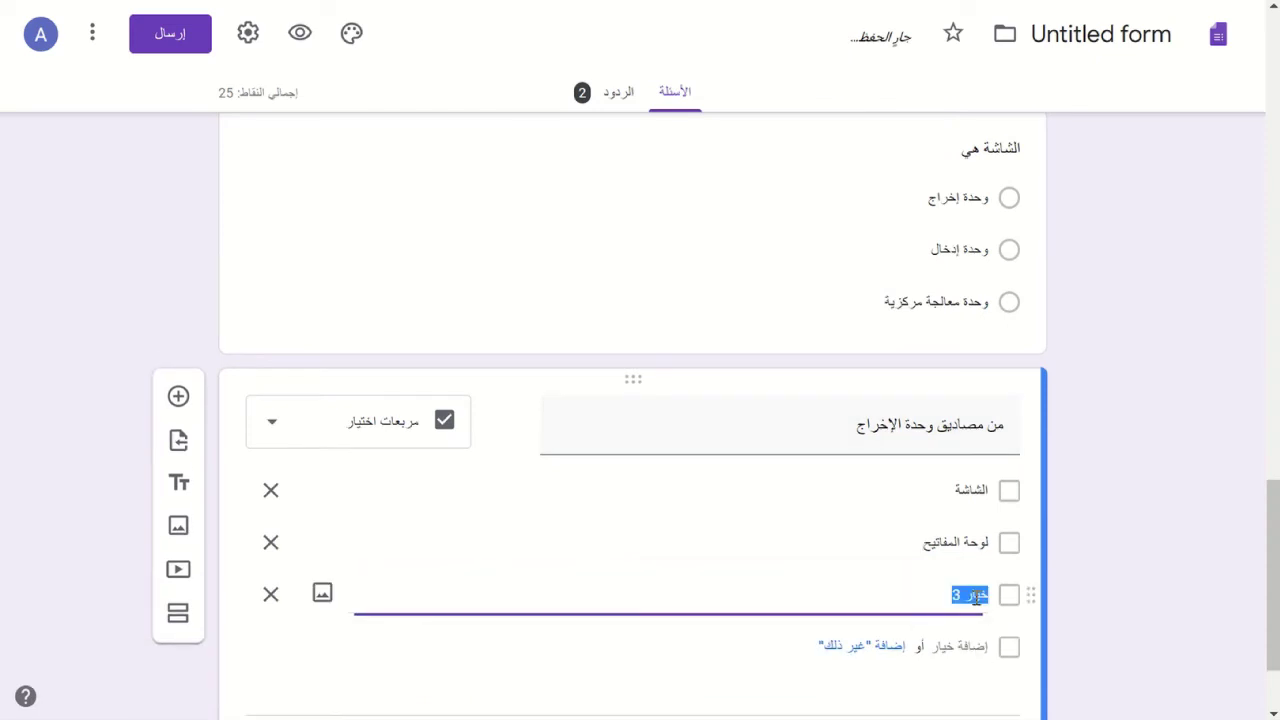
pyautogui.write('الفأرة')
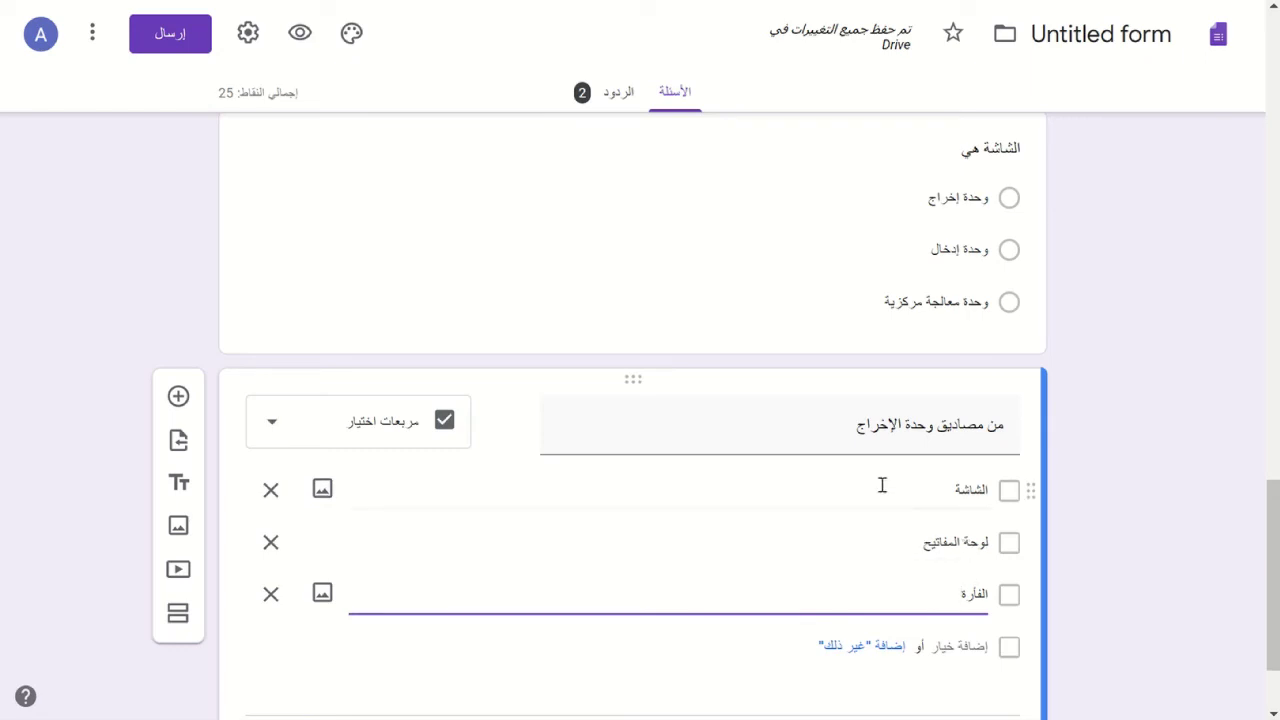
pyautogui.click(966, 652)
pyautogui.click(966, 652)
pyautogui.write('الطا')
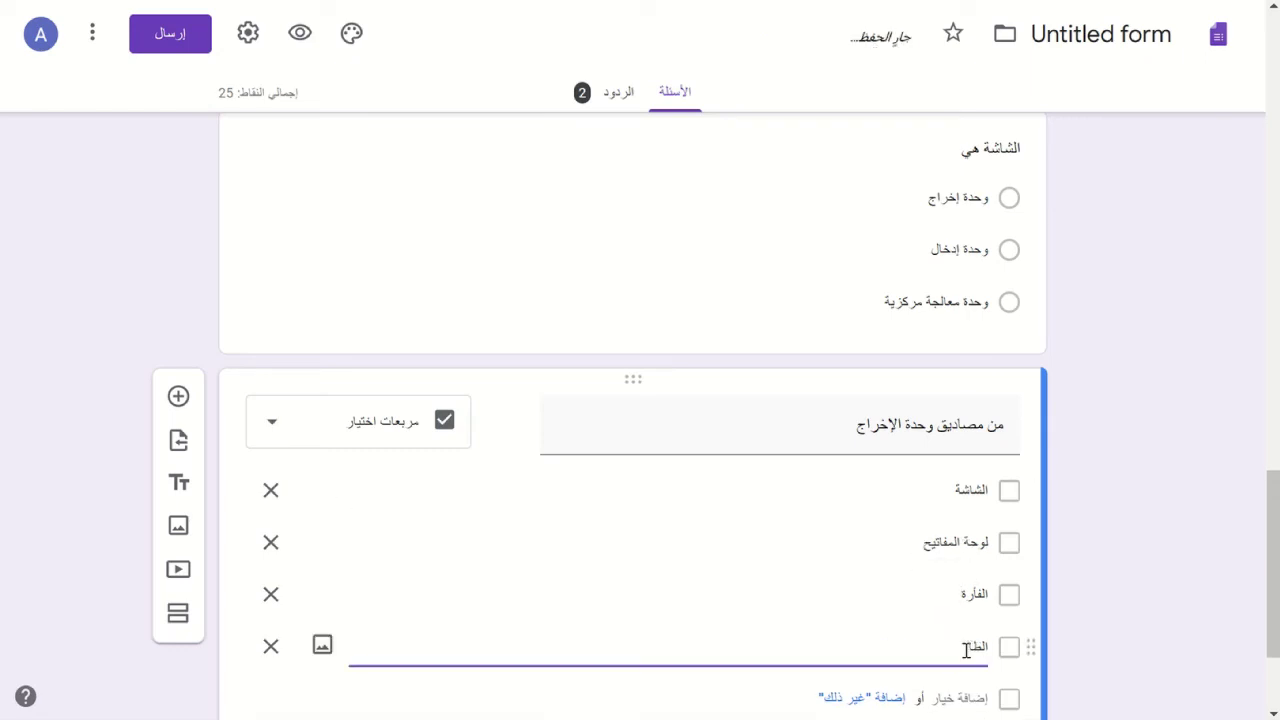
pyautogui.write('بعة')
pyautogui.click(963, 700)
pyautogui.click(963, 700)
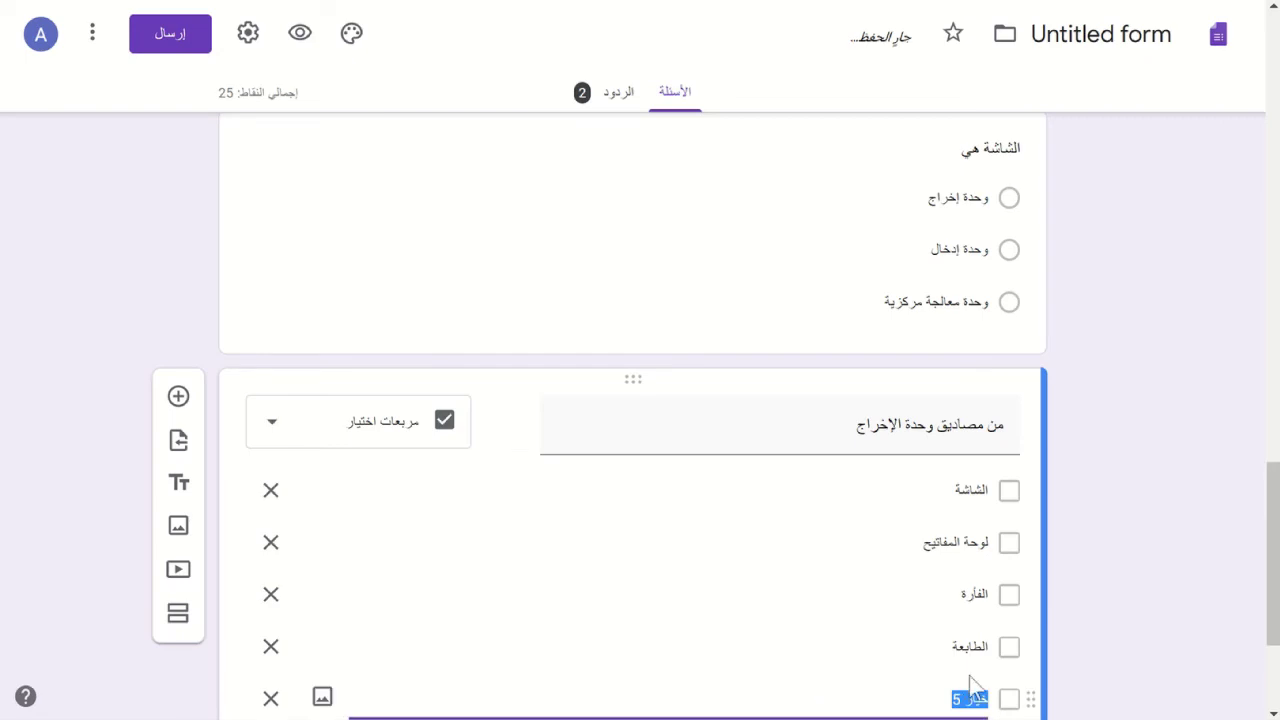
pyautogui.write('الشاشة')
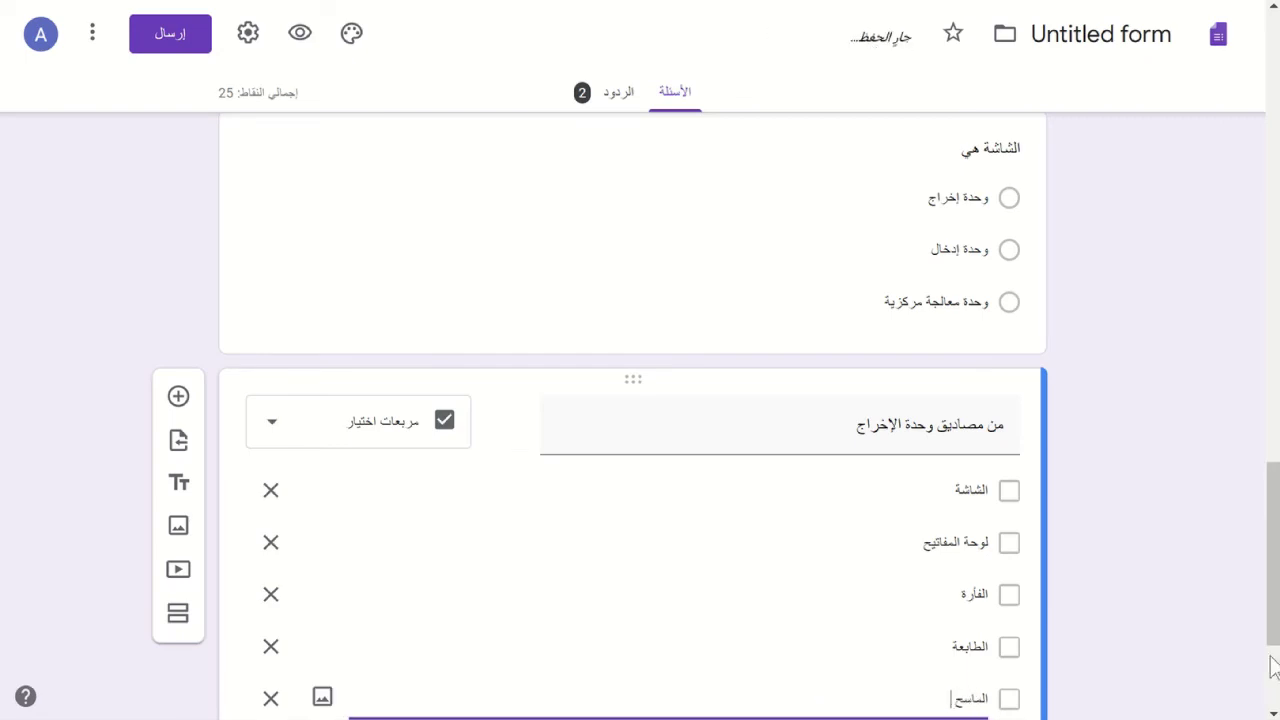
pyautogui.write(' الضوئي')
pyautogui.scroll(-1, 1006, 535)
pyautogui.scroll(-1, 1005, 533)
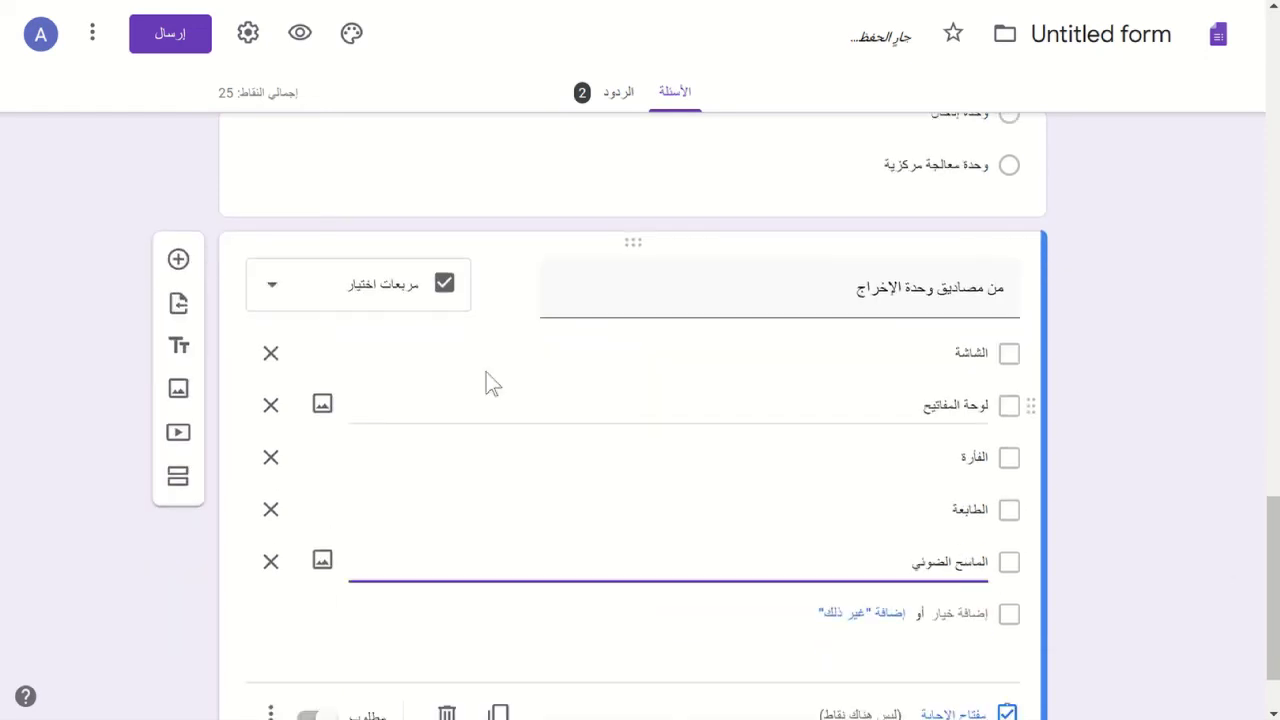
pyautogui.scroll(-1, 615, 583)
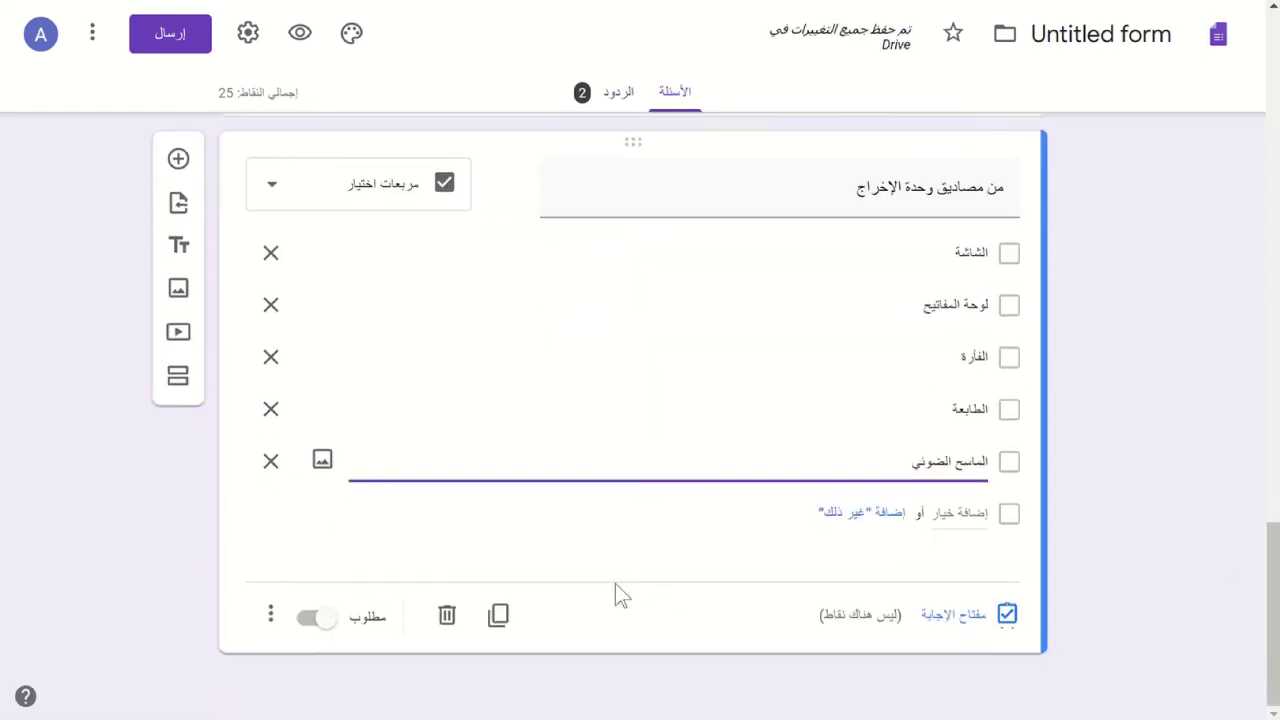
# - In the answer key, give the question 5 points and mark الشاشة and الطابعة correct
pyautogui.click(953, 628)
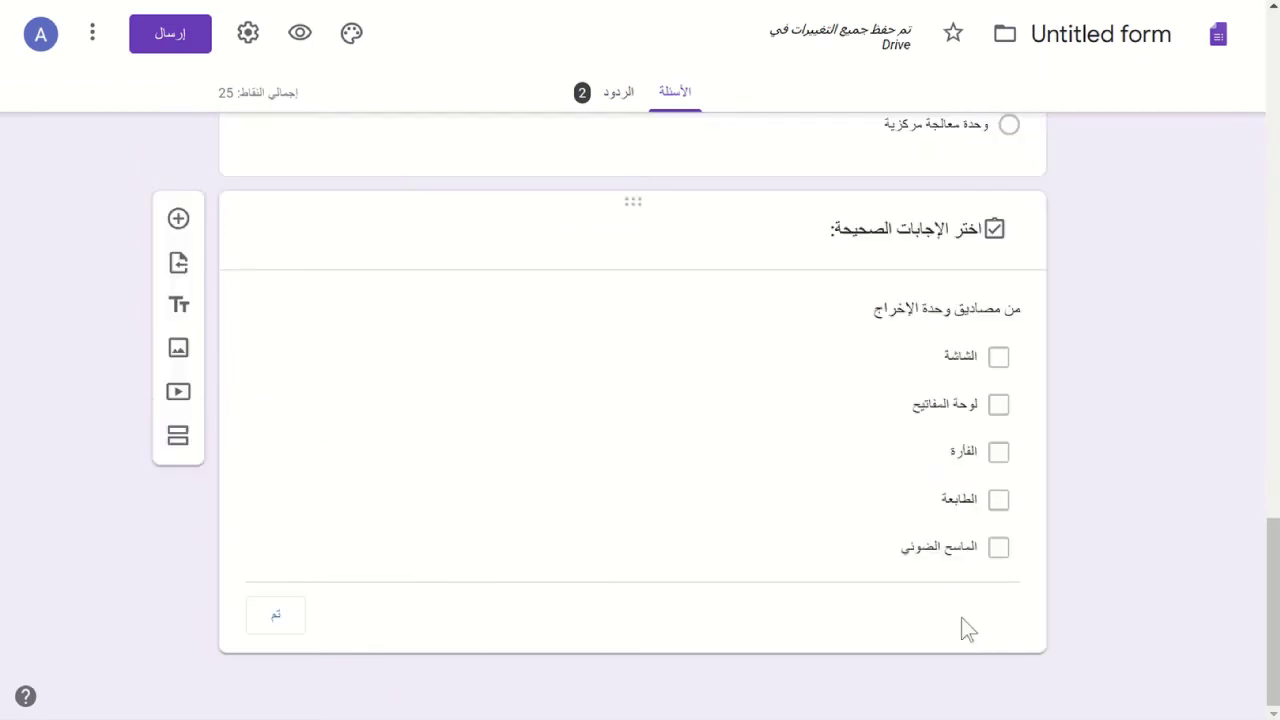
pyautogui.write('5')
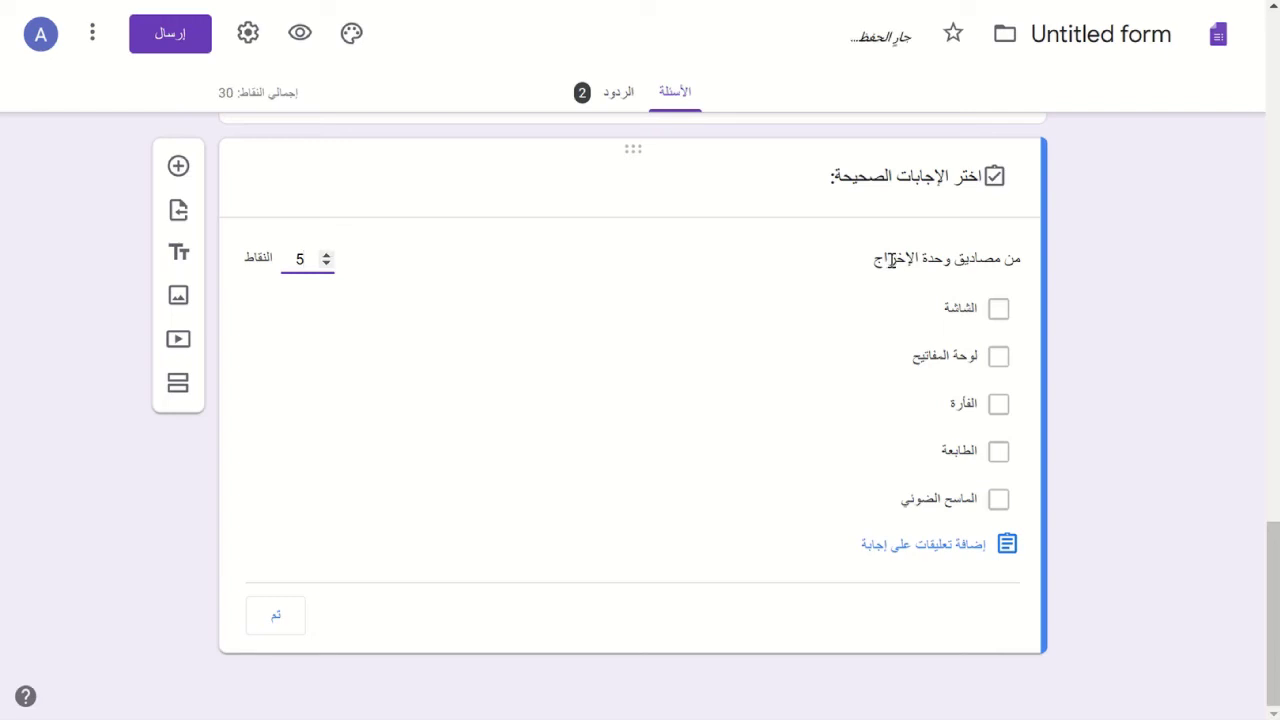
pyautogui.click(999, 311)
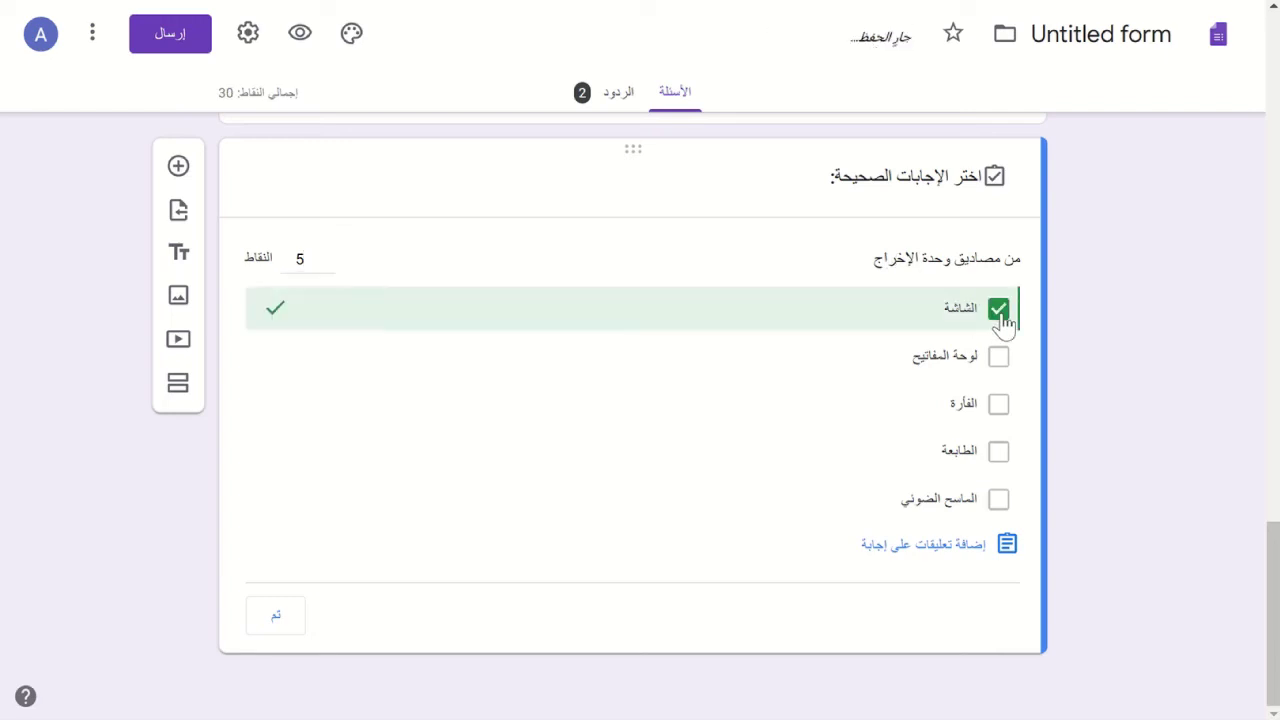
pyautogui.click(999, 453)
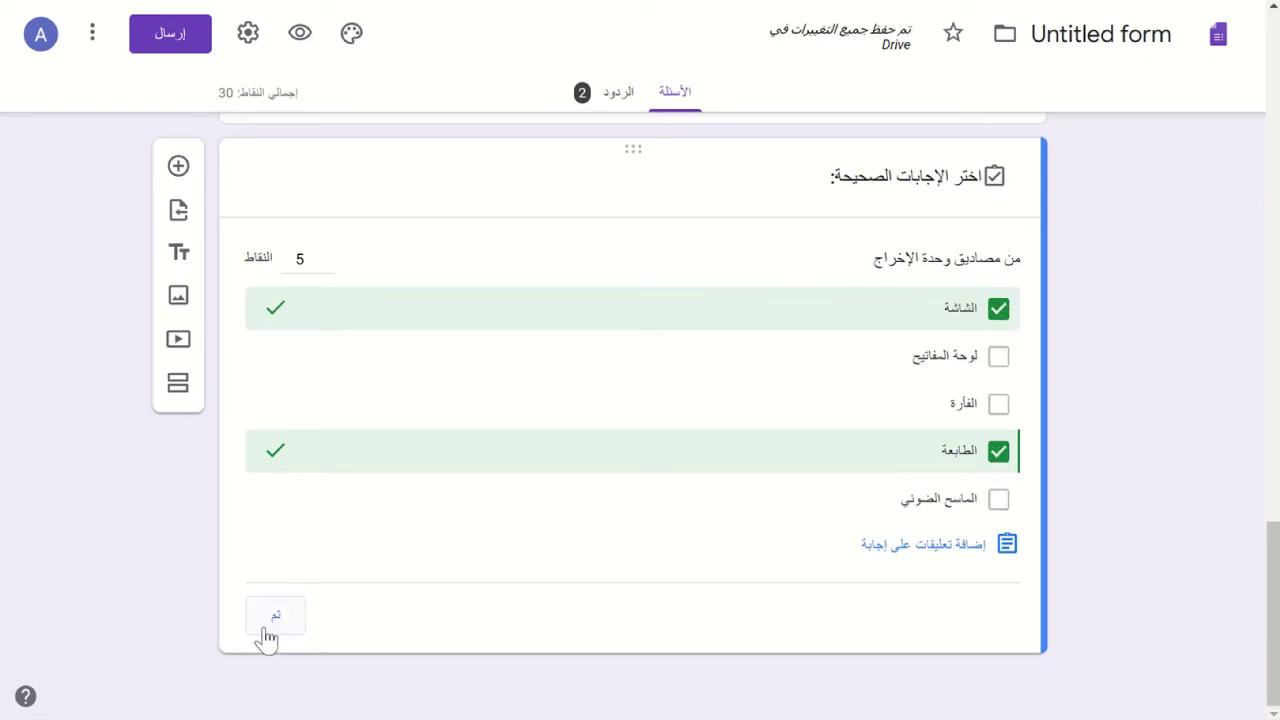
pyautogui.click(268, 636)
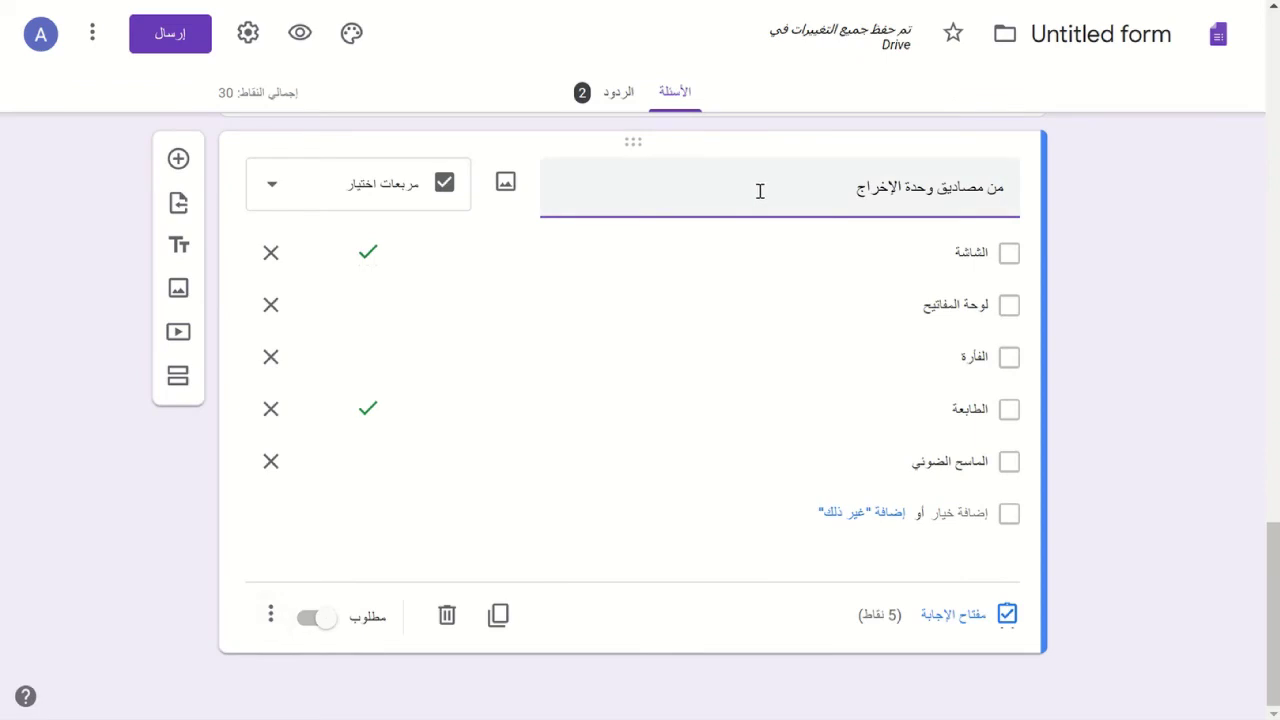
# - Give the checkbox question the description 'اختر جميع الإجابات الصحيحة'
pyautogui.click(272, 620)
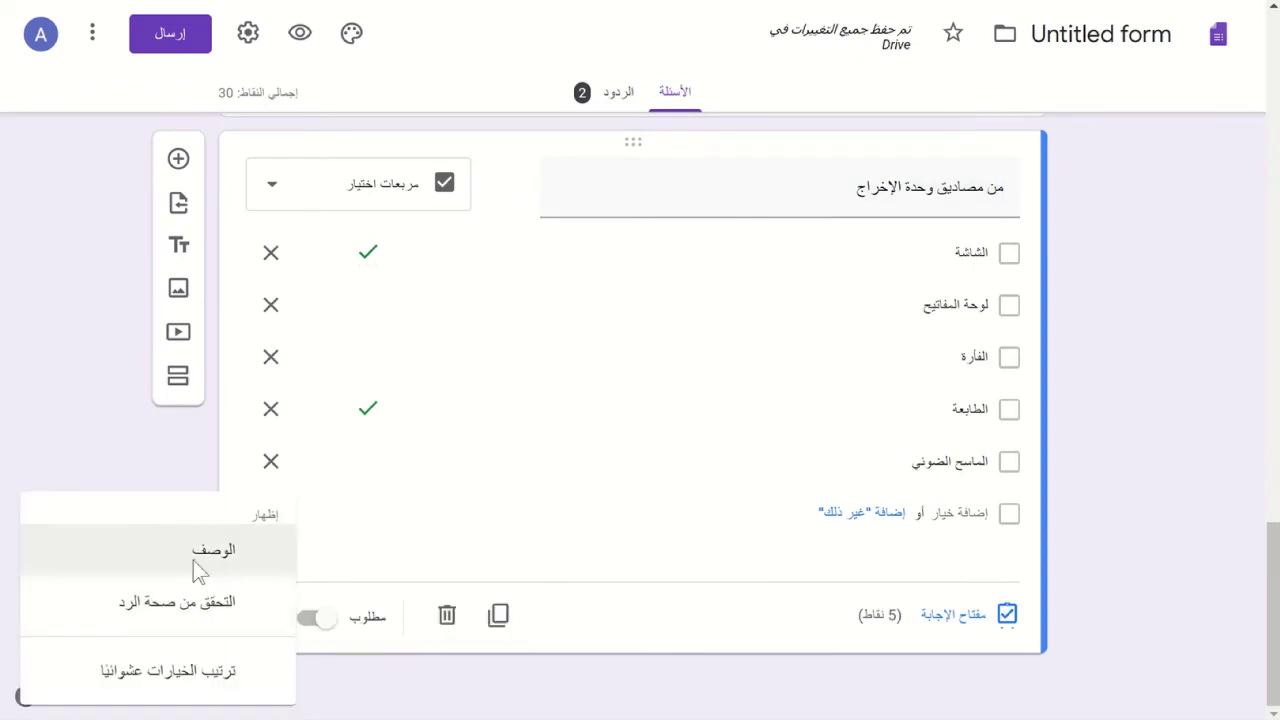
pyautogui.click(198, 570)
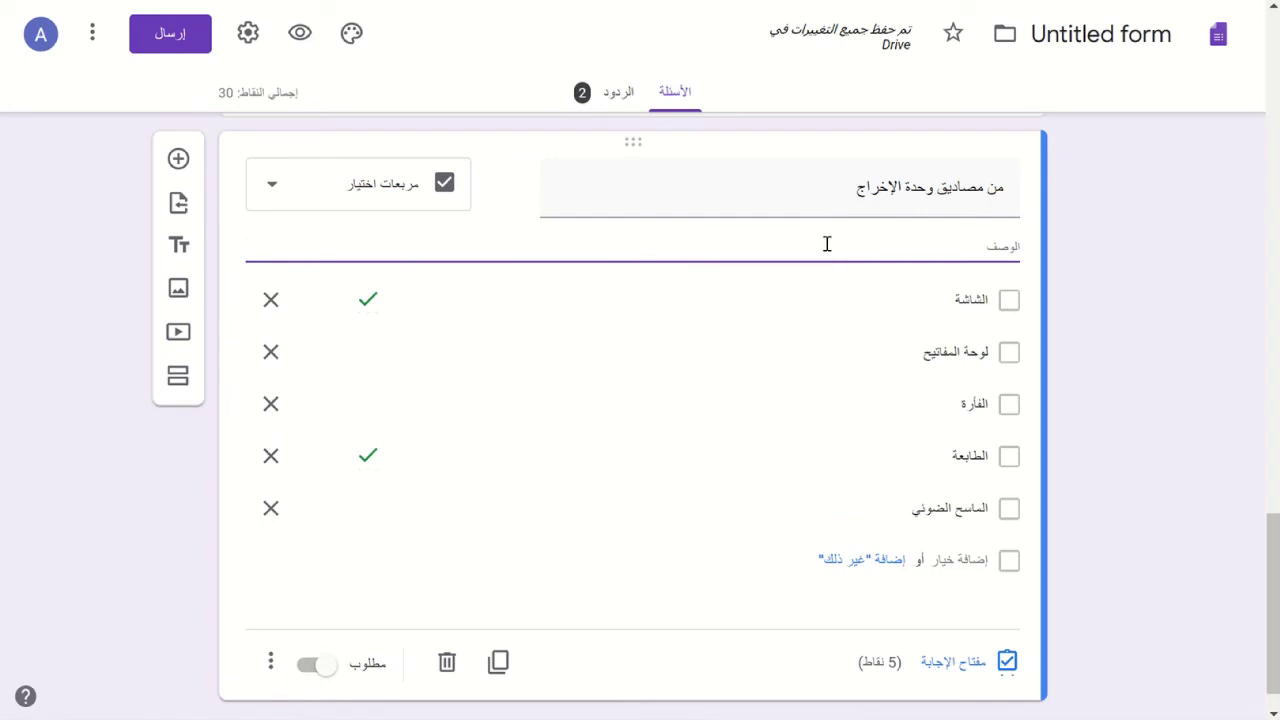
pyautogui.write('ا')
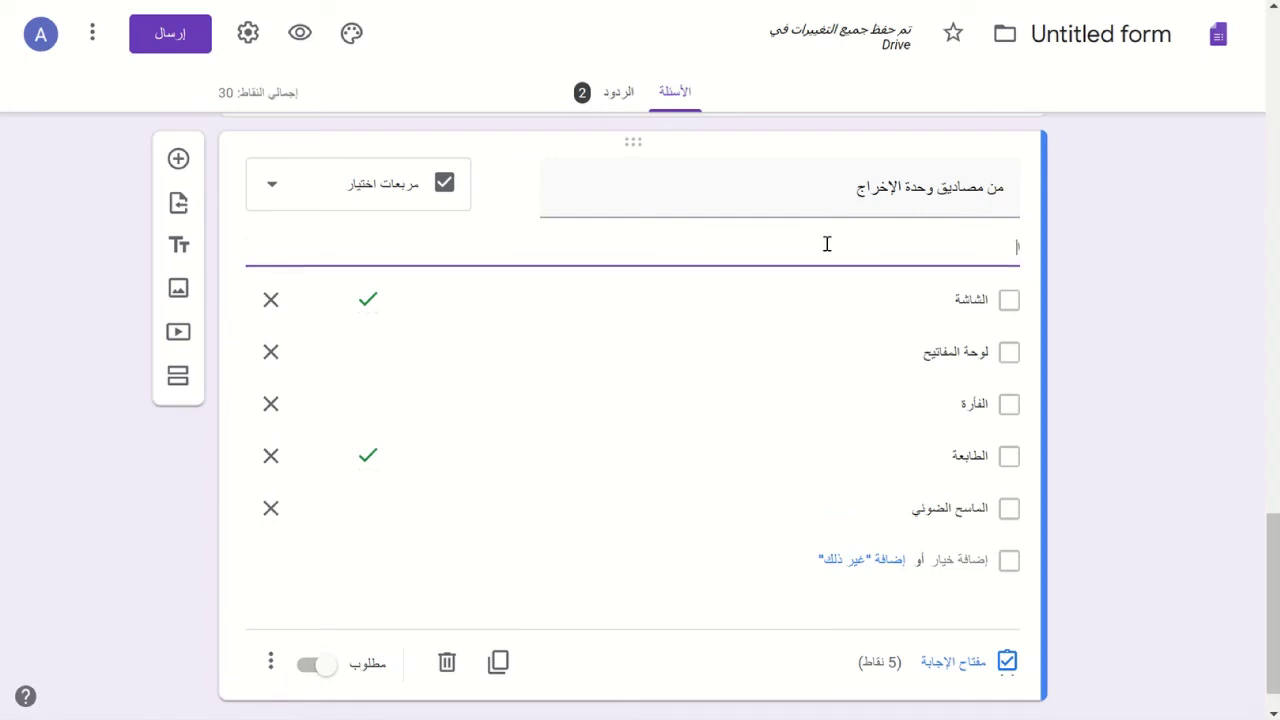
pyautogui.write('ختر')
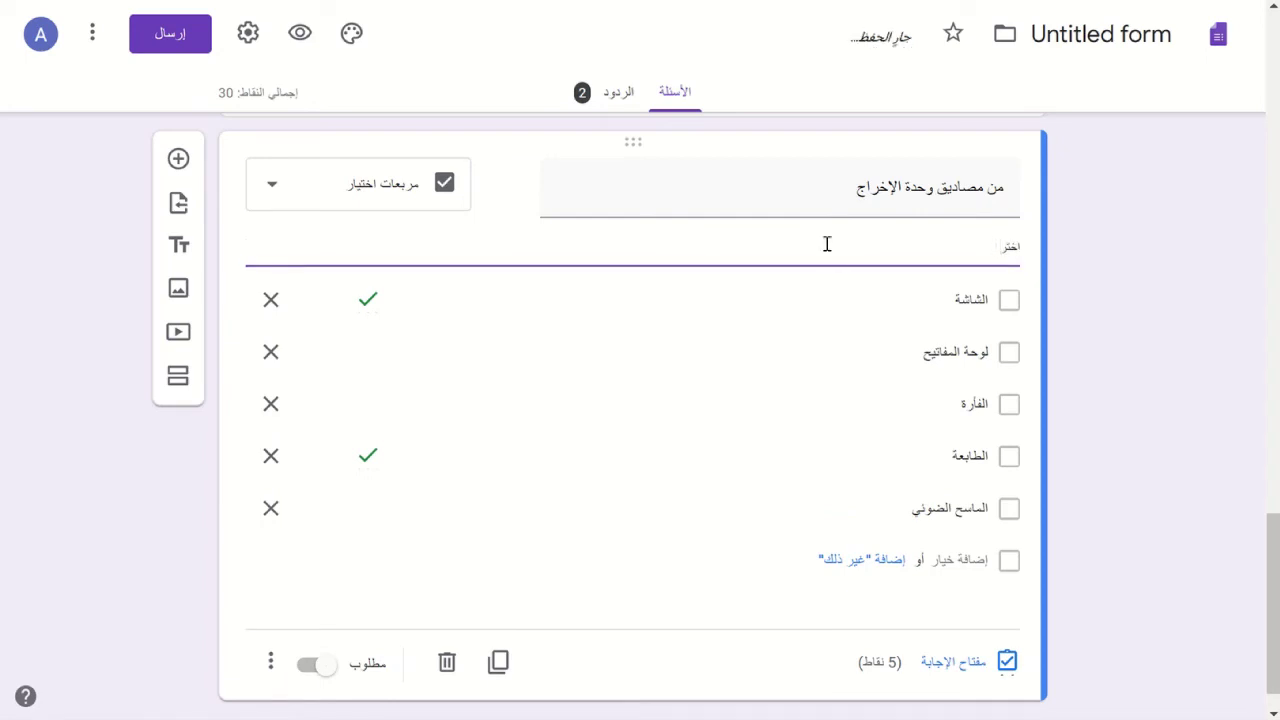
pyautogui.write(' جميع الإجاب')
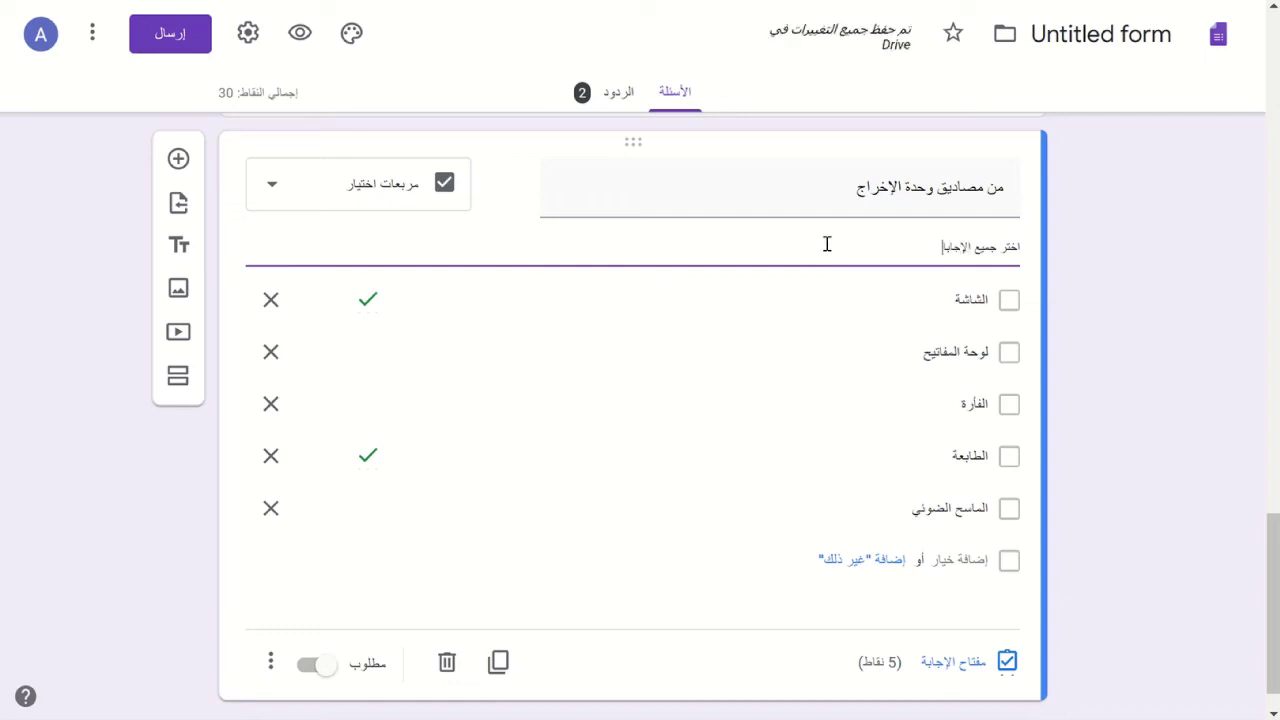
pyautogui.write('ات الصحيح')
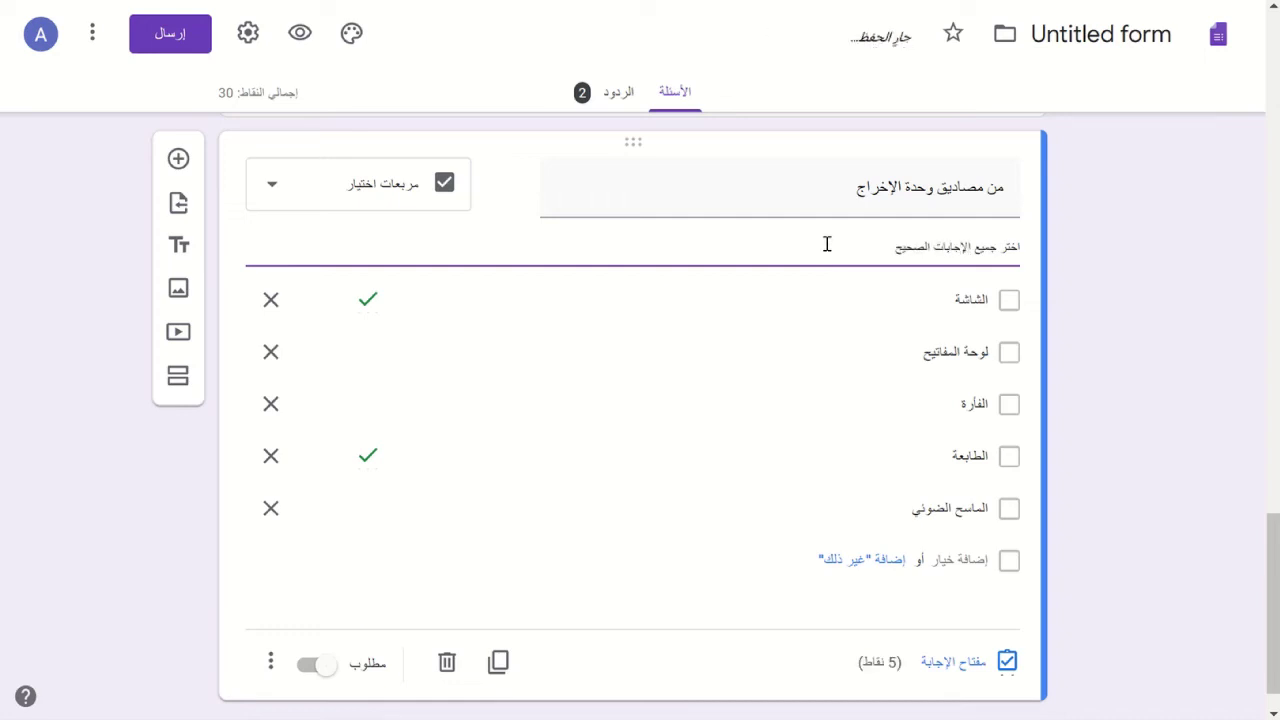
pyautogui.write('ة')
pyautogui.scroll(4, 1091, 376)
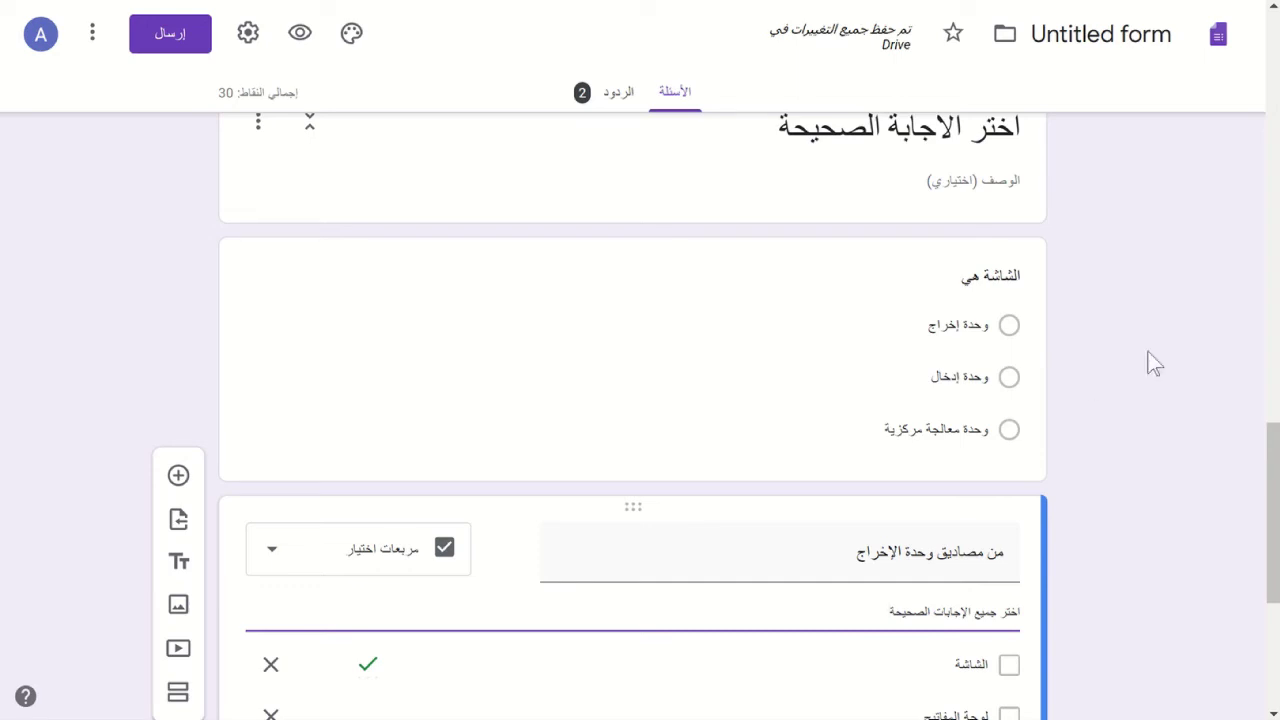
pyautogui.scroll(-2, 1153, 363)
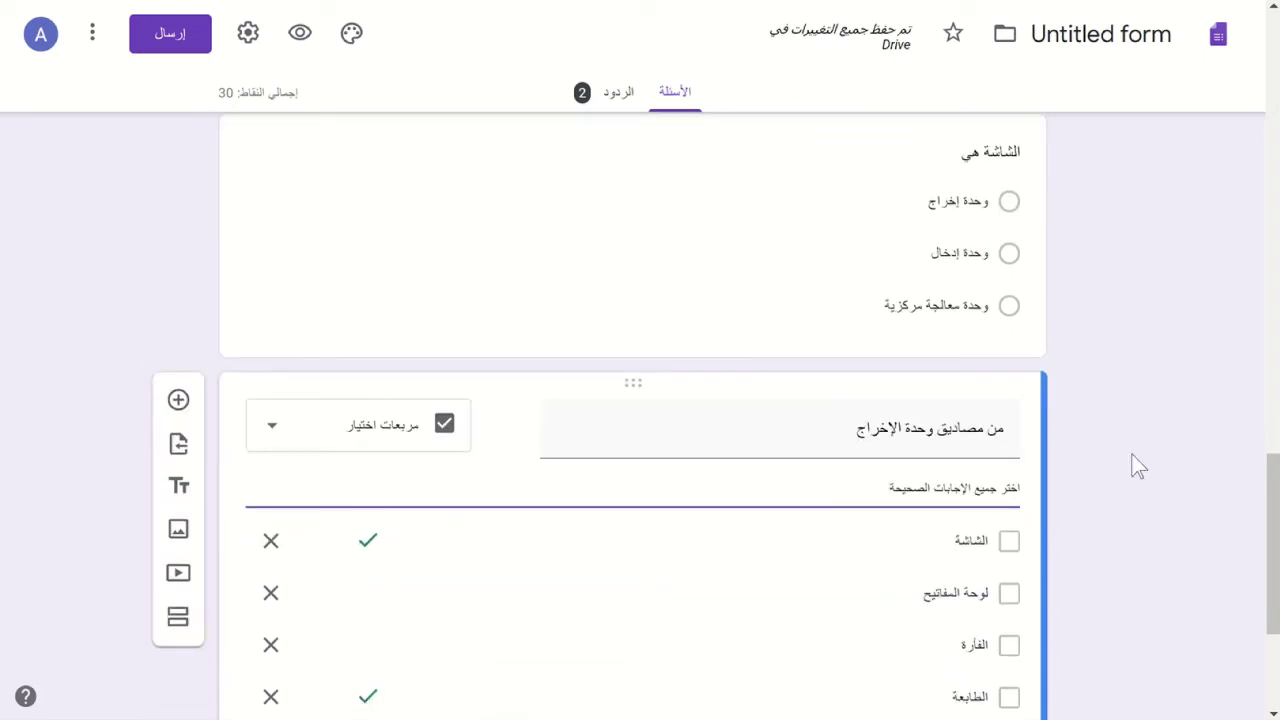
pyautogui.scroll(-3, 1138, 466)
pyautogui.scroll(-2, 1136, 465)
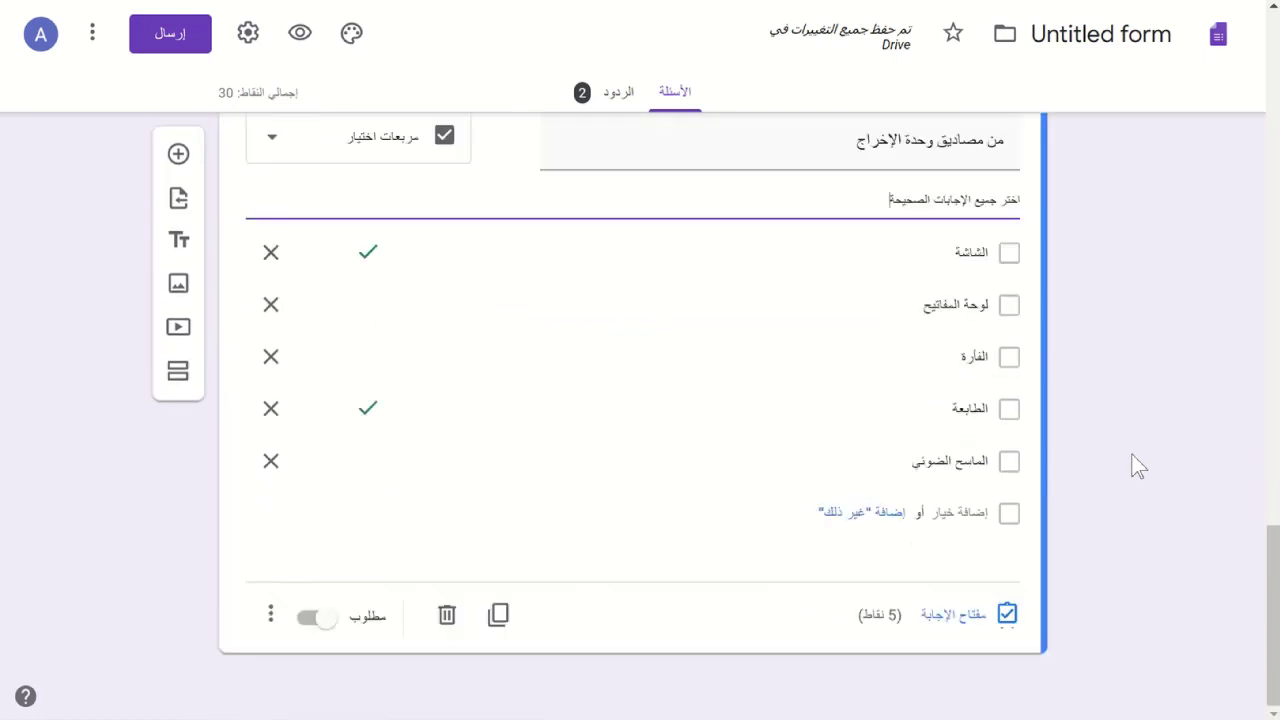
pyautogui.scroll(8, 1134, 463)
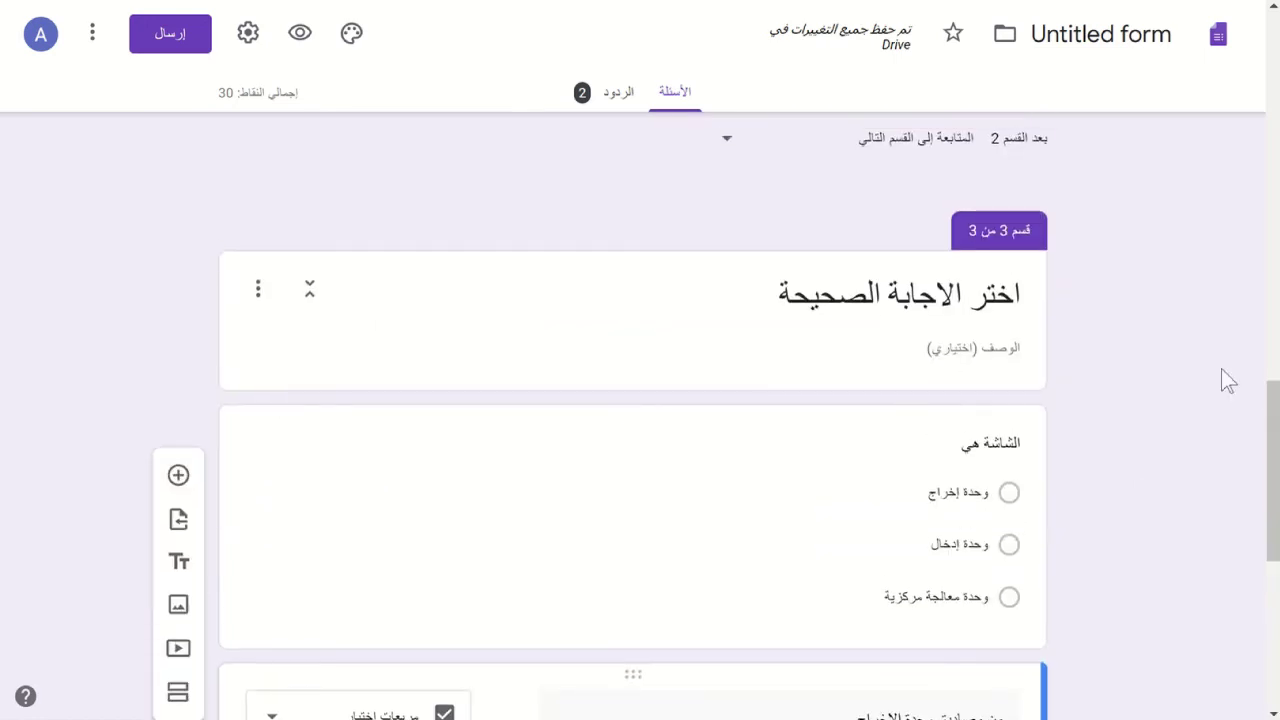
pyautogui.scroll(-5, 1224, 378)
pyautogui.scroll(-3, 1221, 368)
pyautogui.scroll(1, 1221, 368)
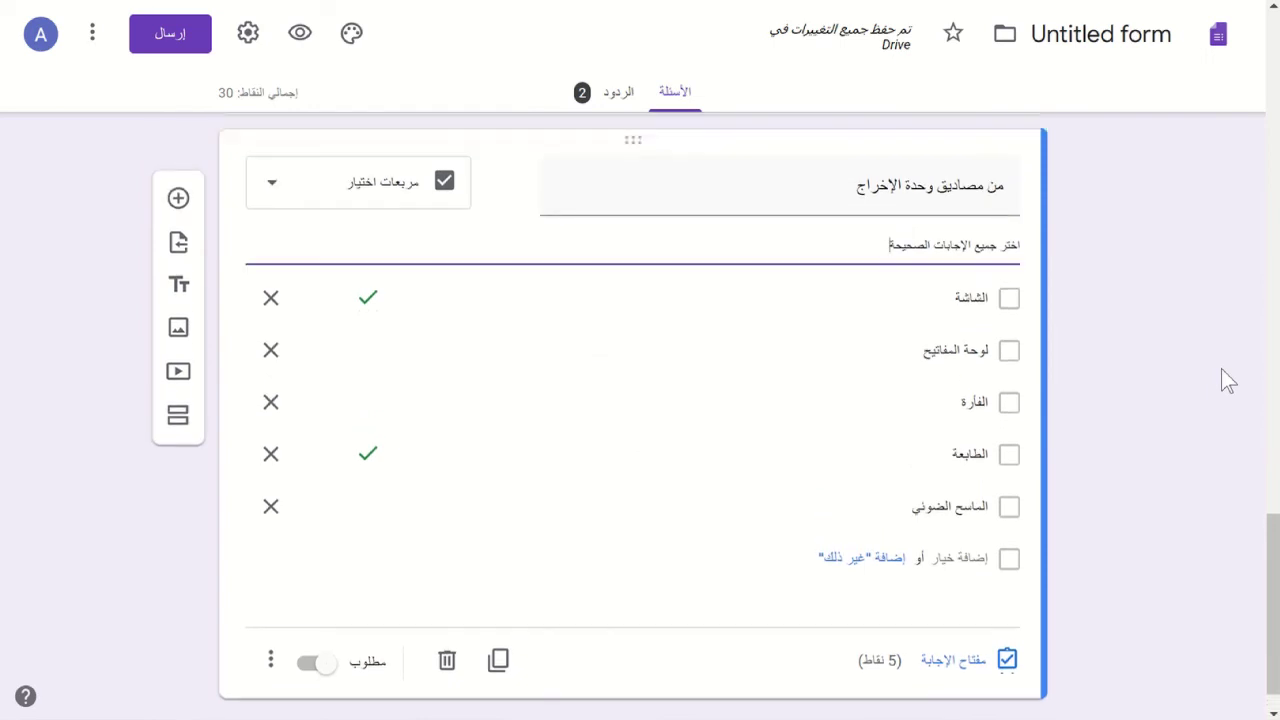
pyautogui.click(260, 663)
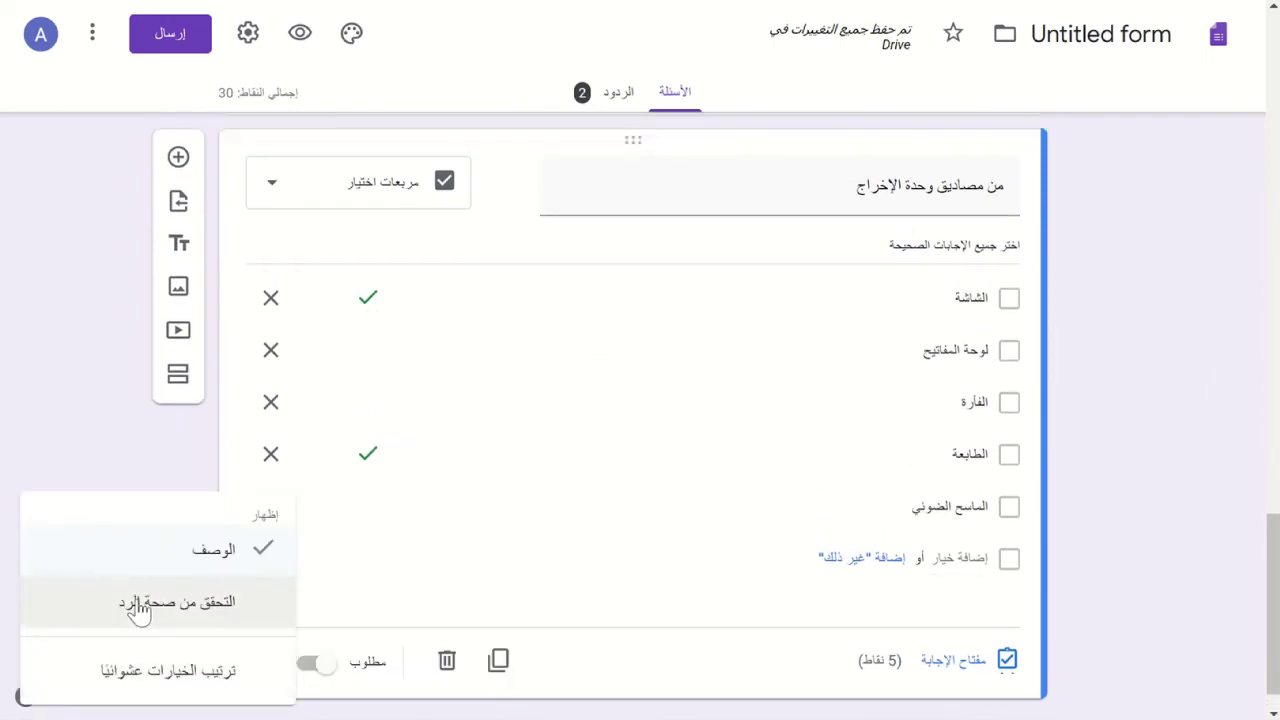
# - Add response validation requiring at least 2 selections, then preview the form
pyautogui.click(138, 604)
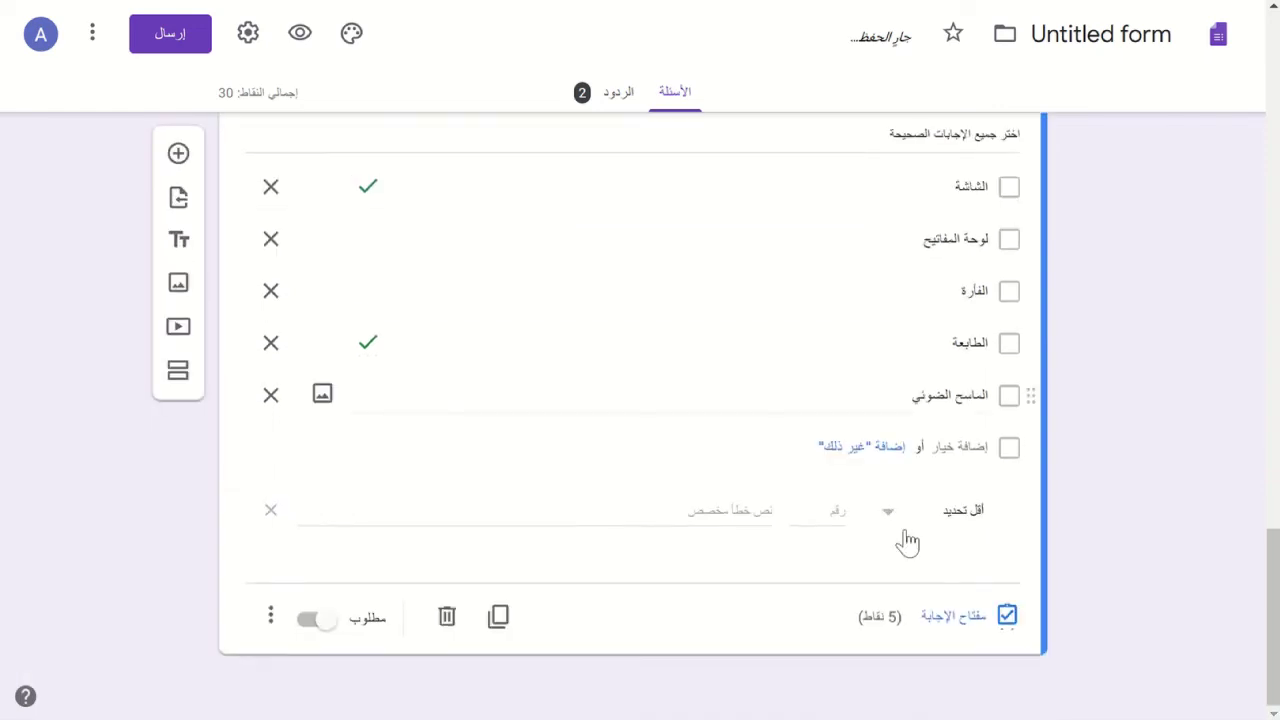
pyautogui.click(889, 530)
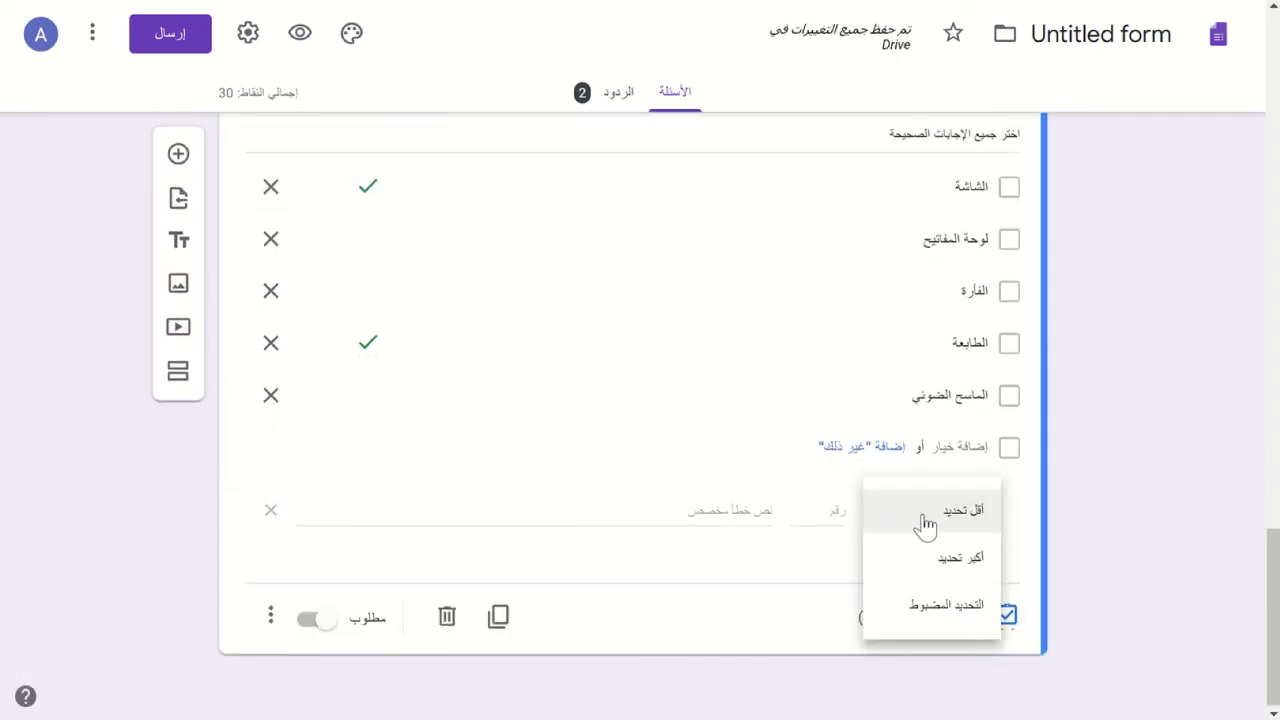
pyautogui.click(932, 620)
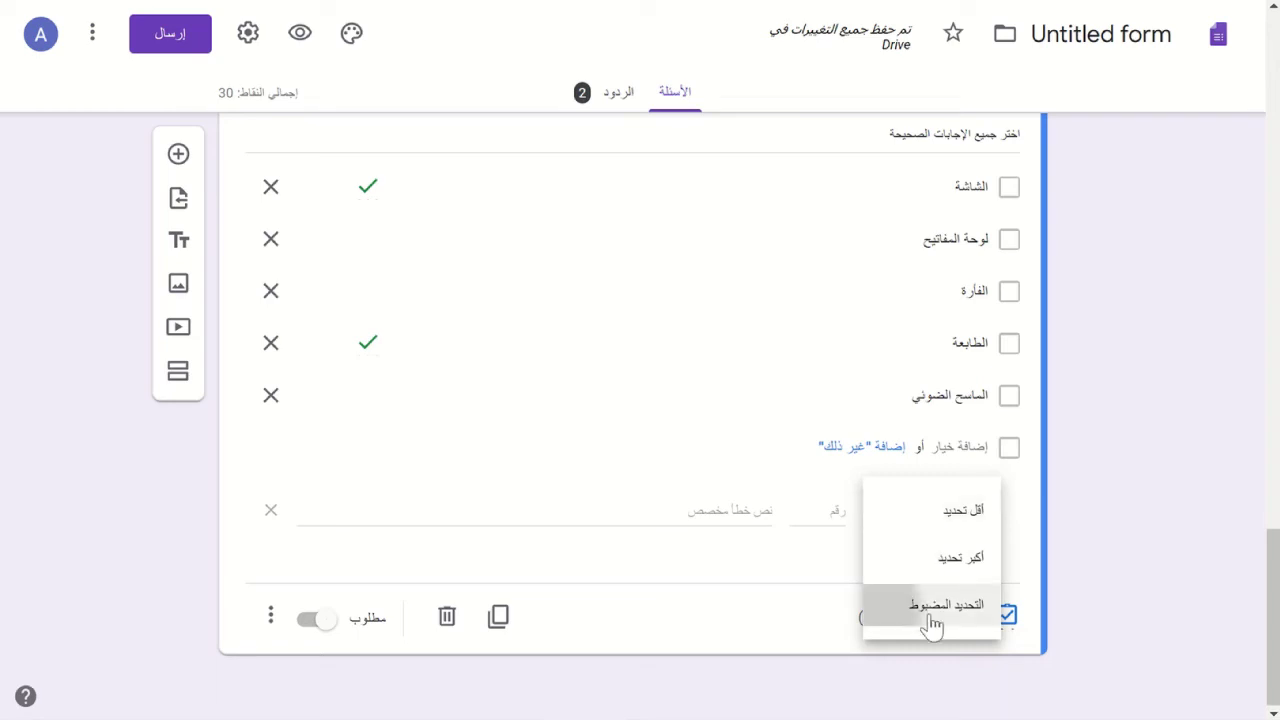
pyautogui.click(816, 510)
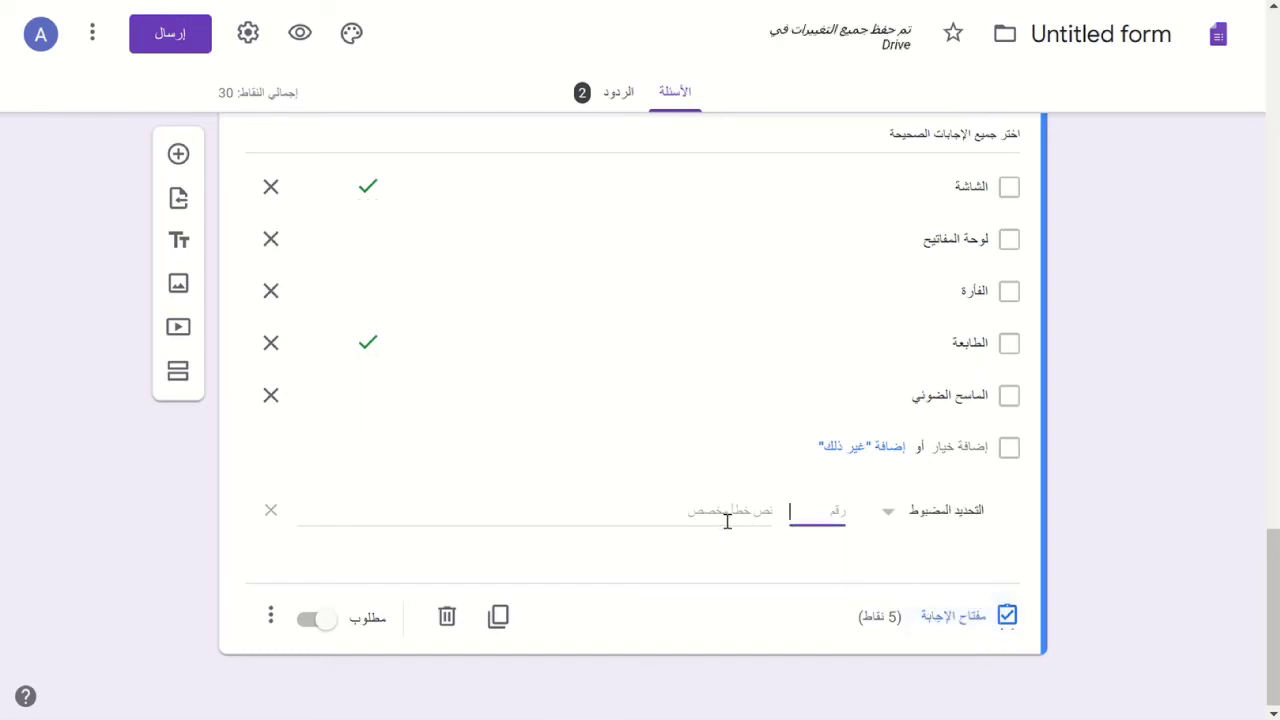
pyautogui.click(888, 522)
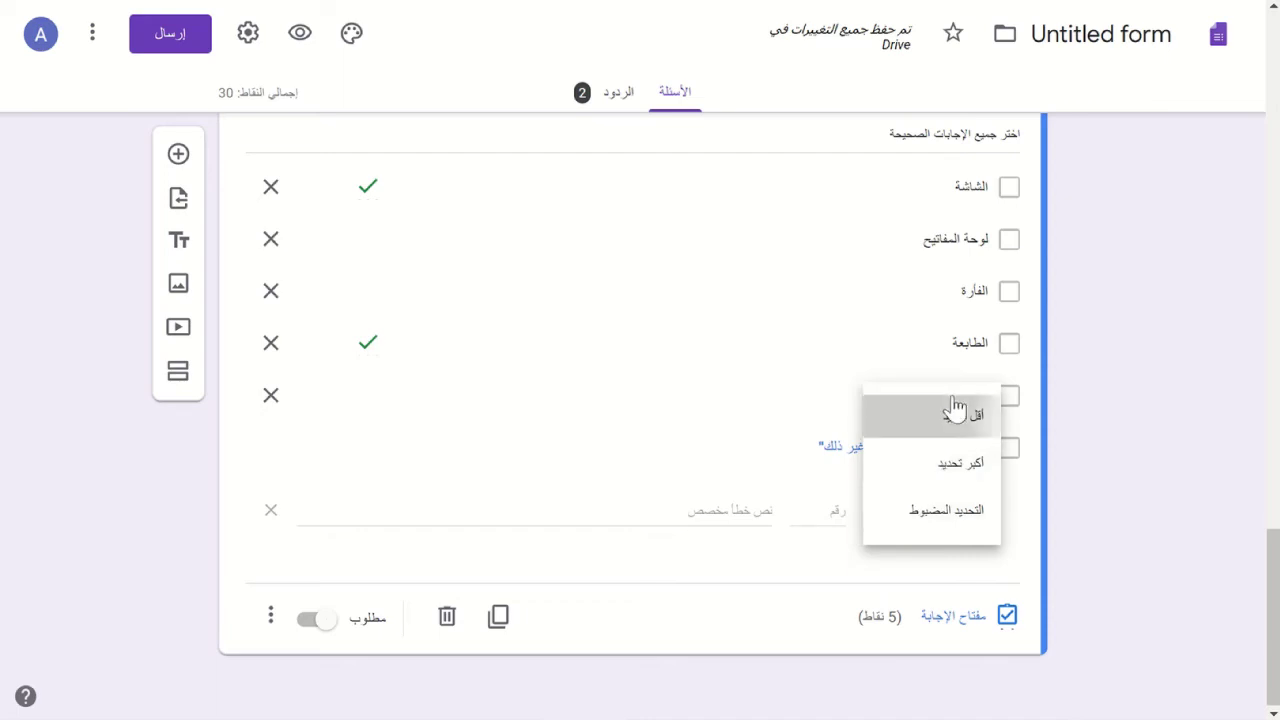
pyautogui.click(954, 411)
pyautogui.click(820, 510)
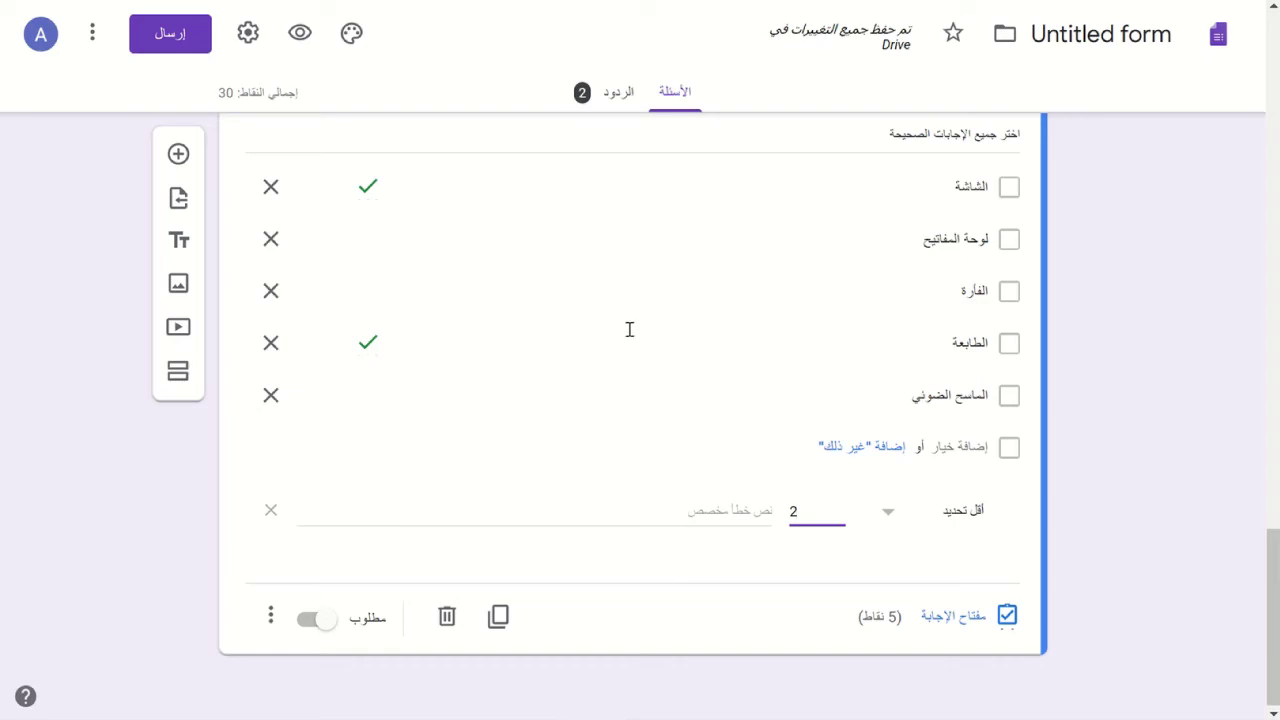
pyautogui.click(300, 33)
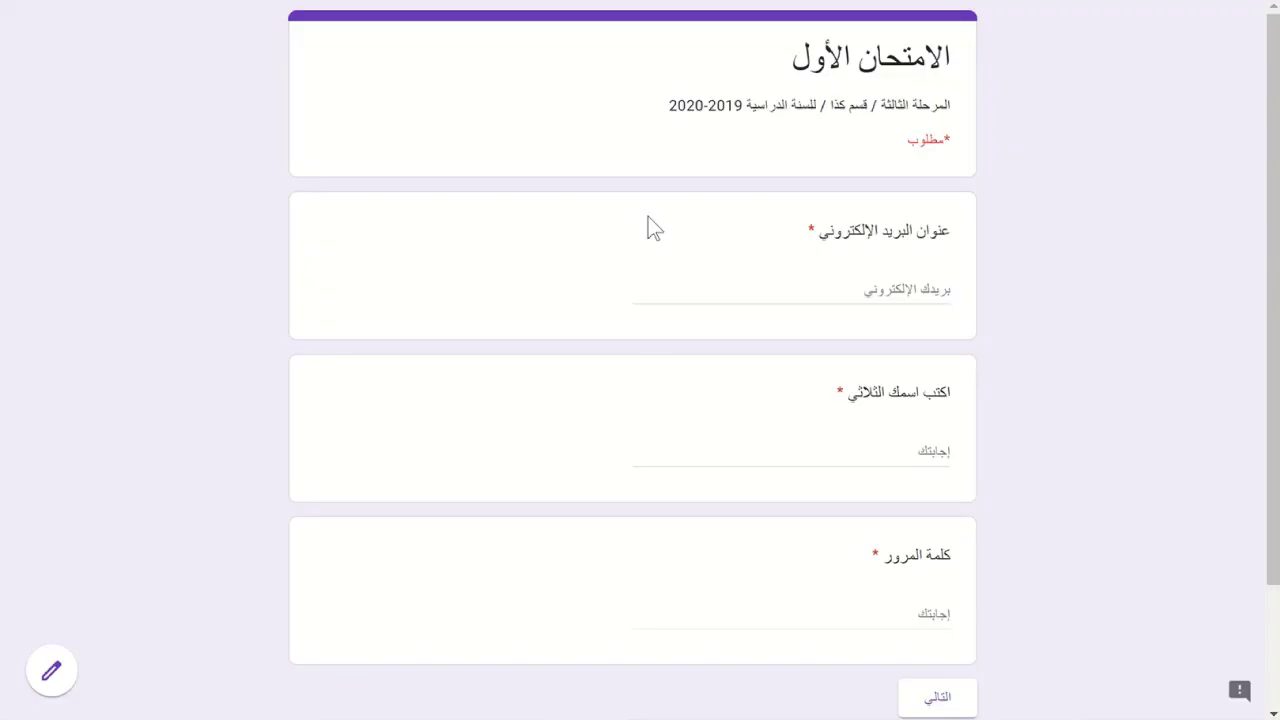
# - Test the e-mail check with an invalid address, then enter a@a and the respondent's name
pyautogui.click(810, 280)
pyautogui.write('ش@ش')
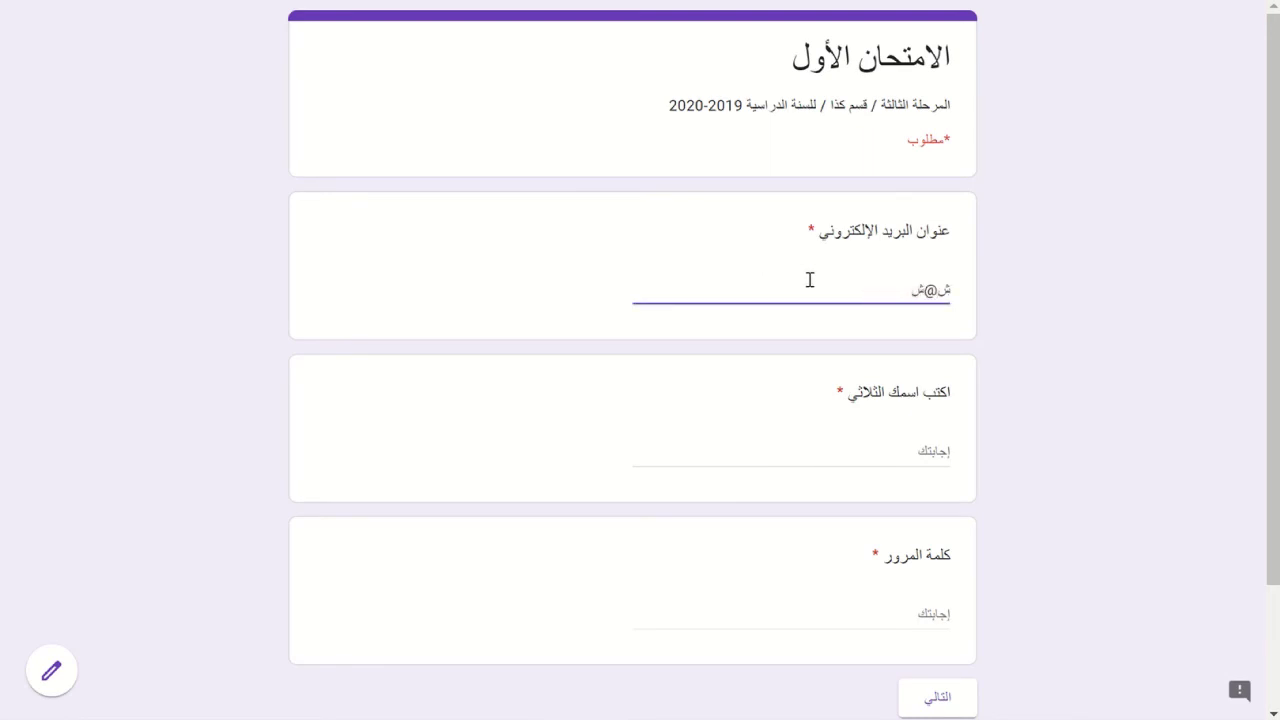
pyautogui.press('Tab')
pyautogui.click(810, 280)
pyautogui.hotkey('shift', 'Right')
pyautogui.hotkey('shift', 'Right')
pyautogui.hotkey('shift', 'Right')
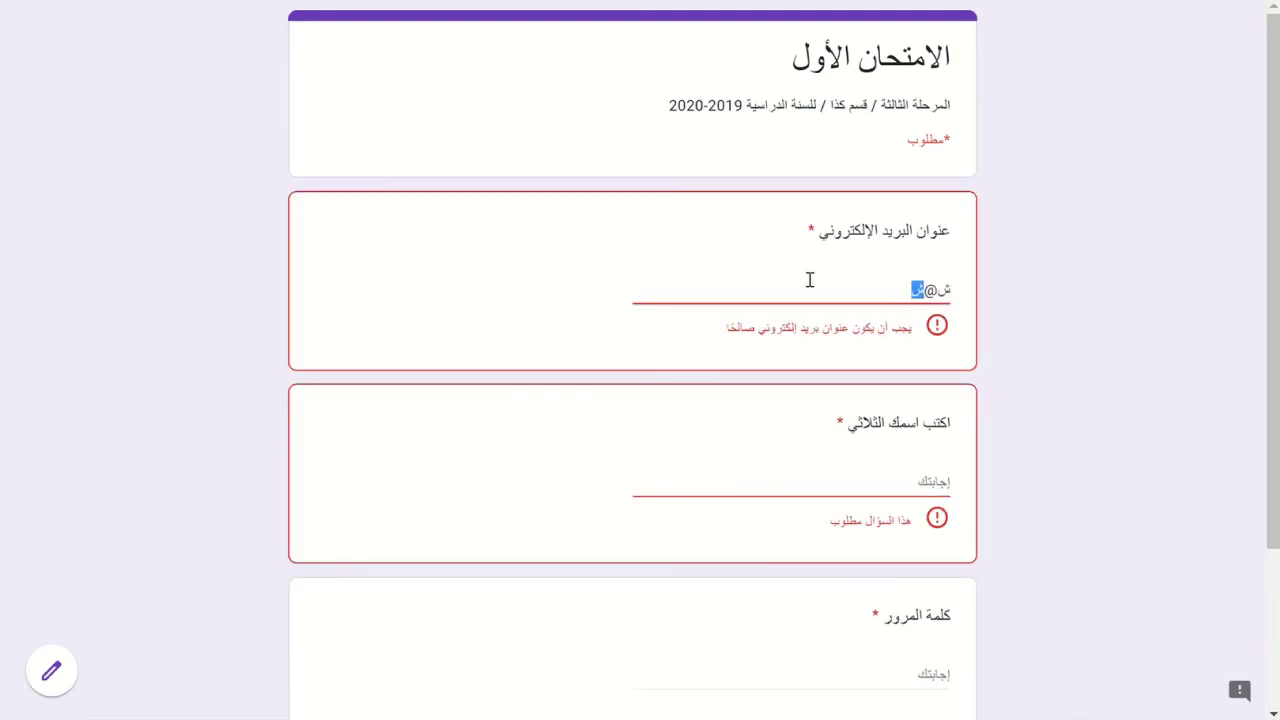
pyautogui.write('a@a')
pyautogui.press('Tab')
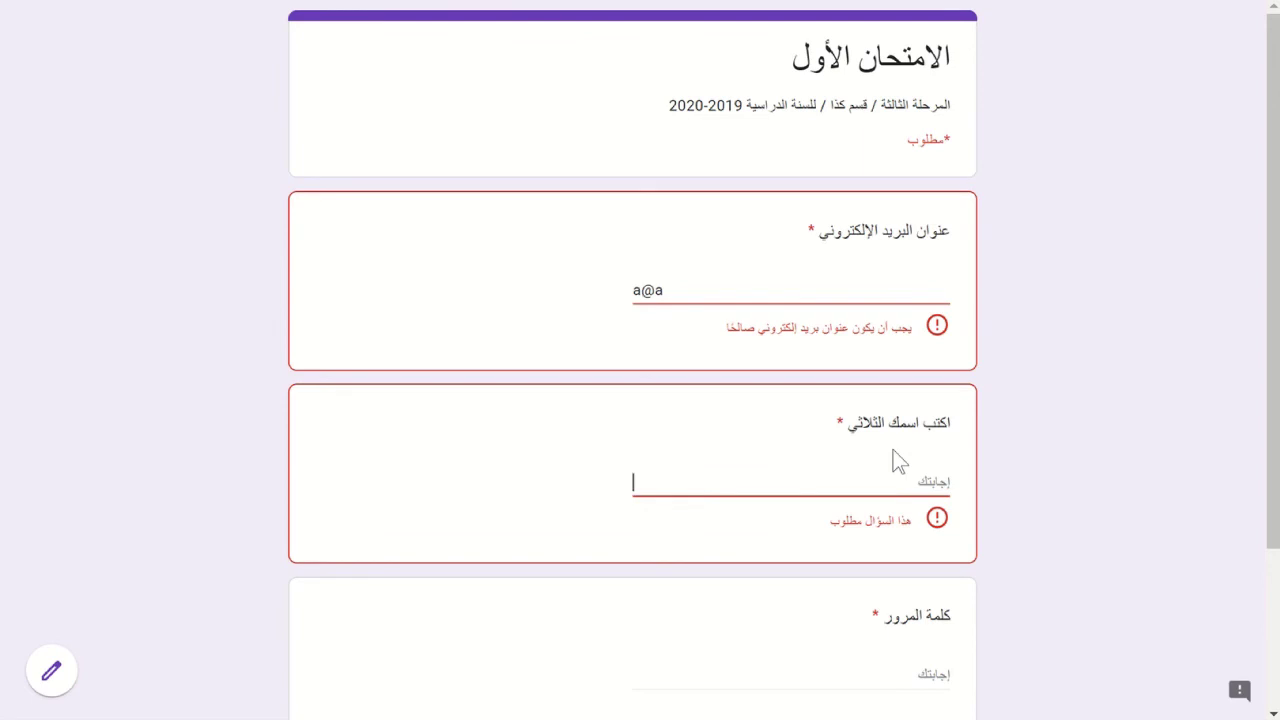
pyautogui.write('اس')
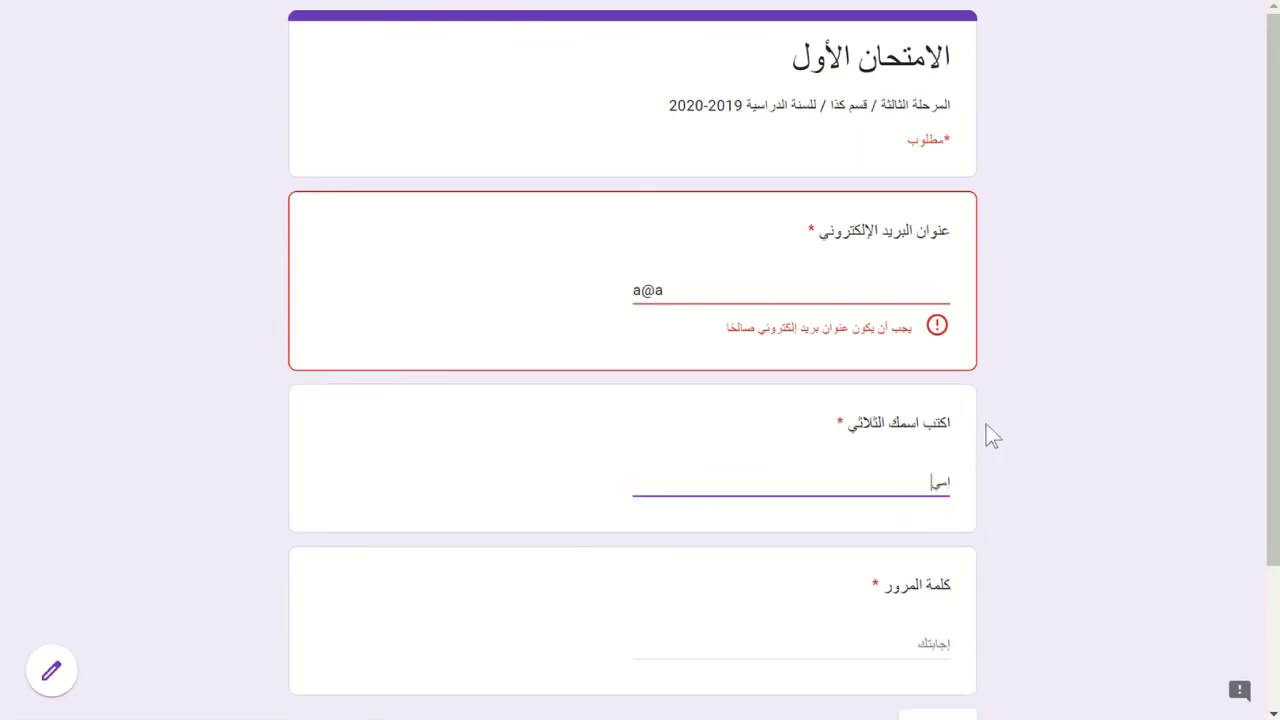
pyautogui.write('يرر')
pyautogui.scroll(-2, 1092, 361)
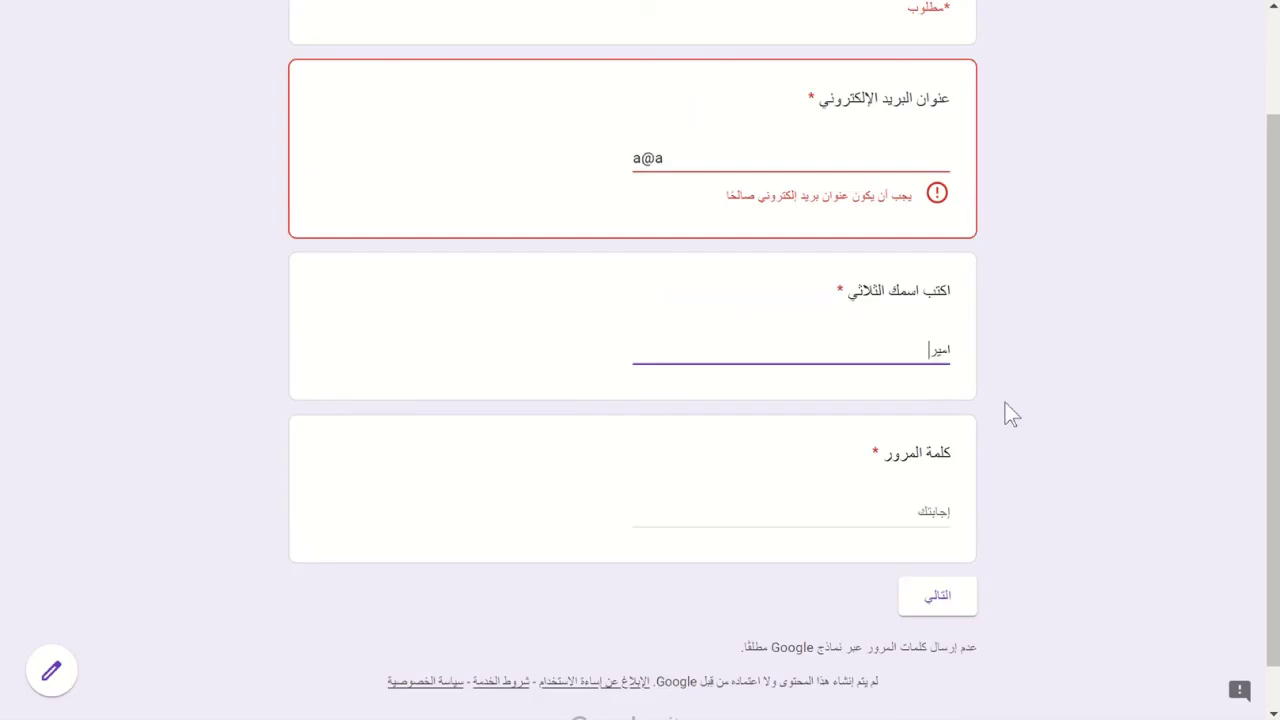
# - Enter the password, correct the password and e-mail errors, and continue to the next section
pyautogui.click(918, 517)
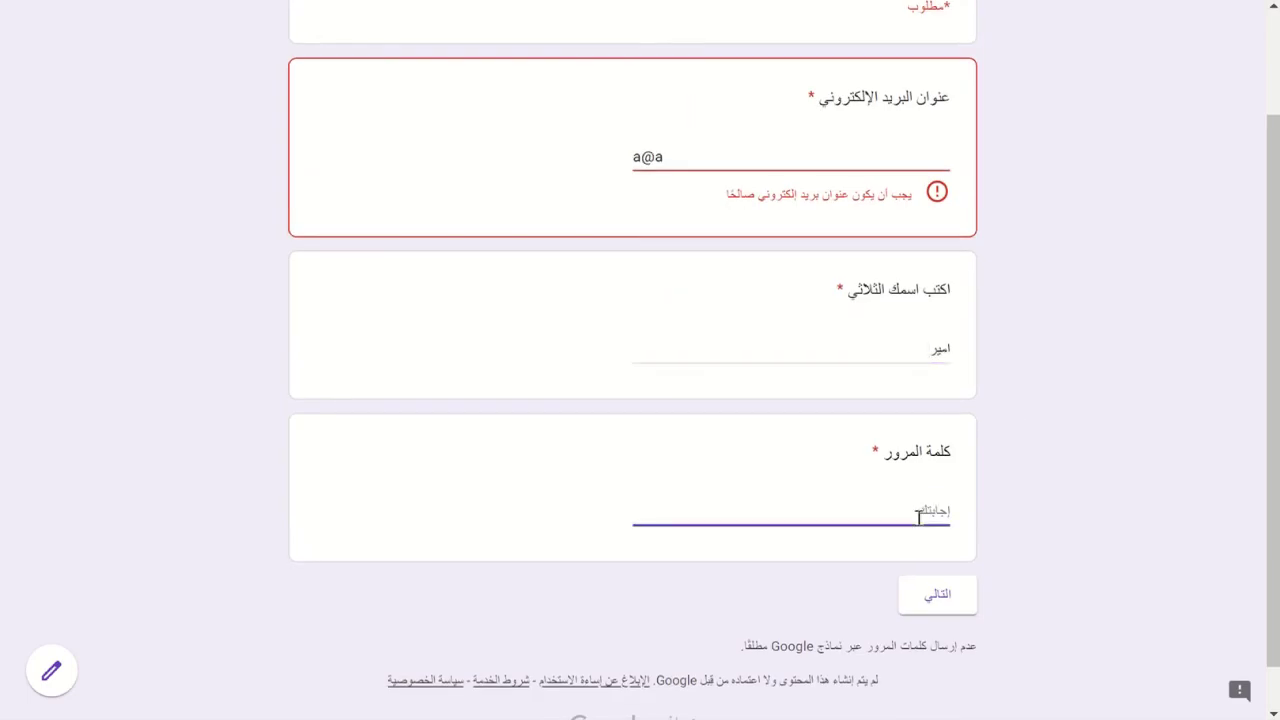
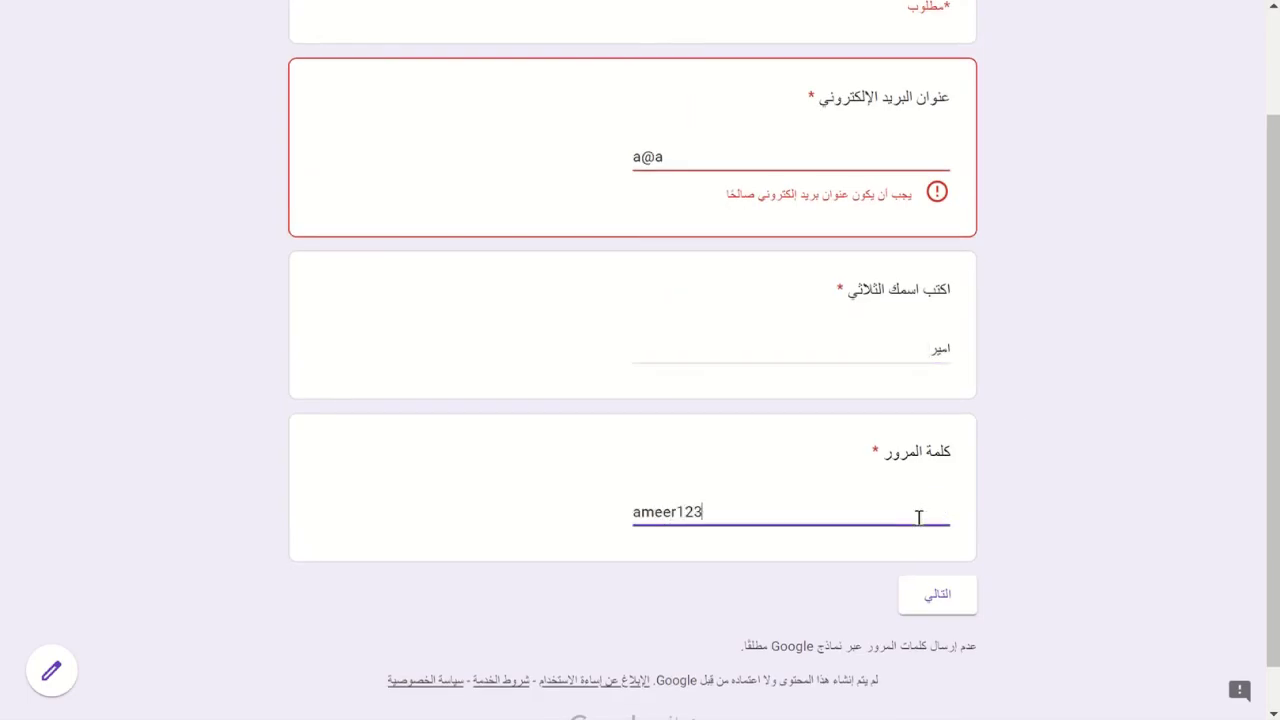
pyautogui.click(931, 605)
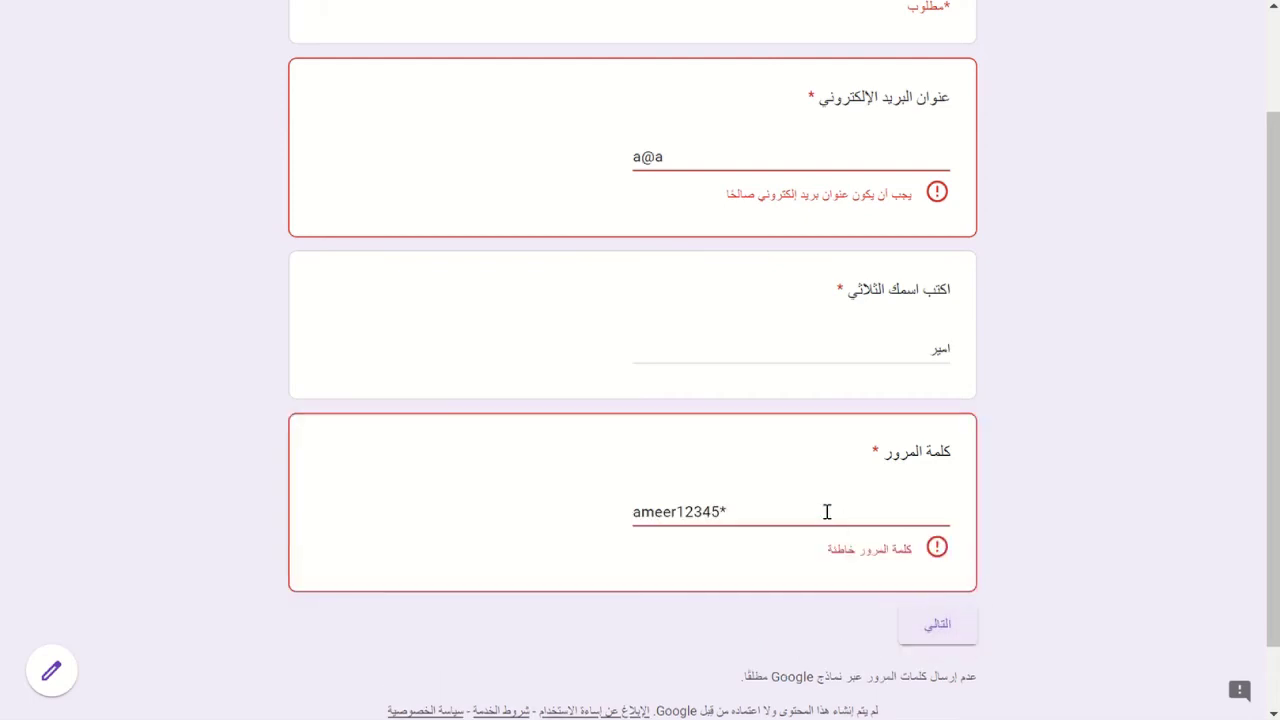
pyautogui.click(827, 512)
pyautogui.press('BackSpace')
pyautogui.click(921, 610)
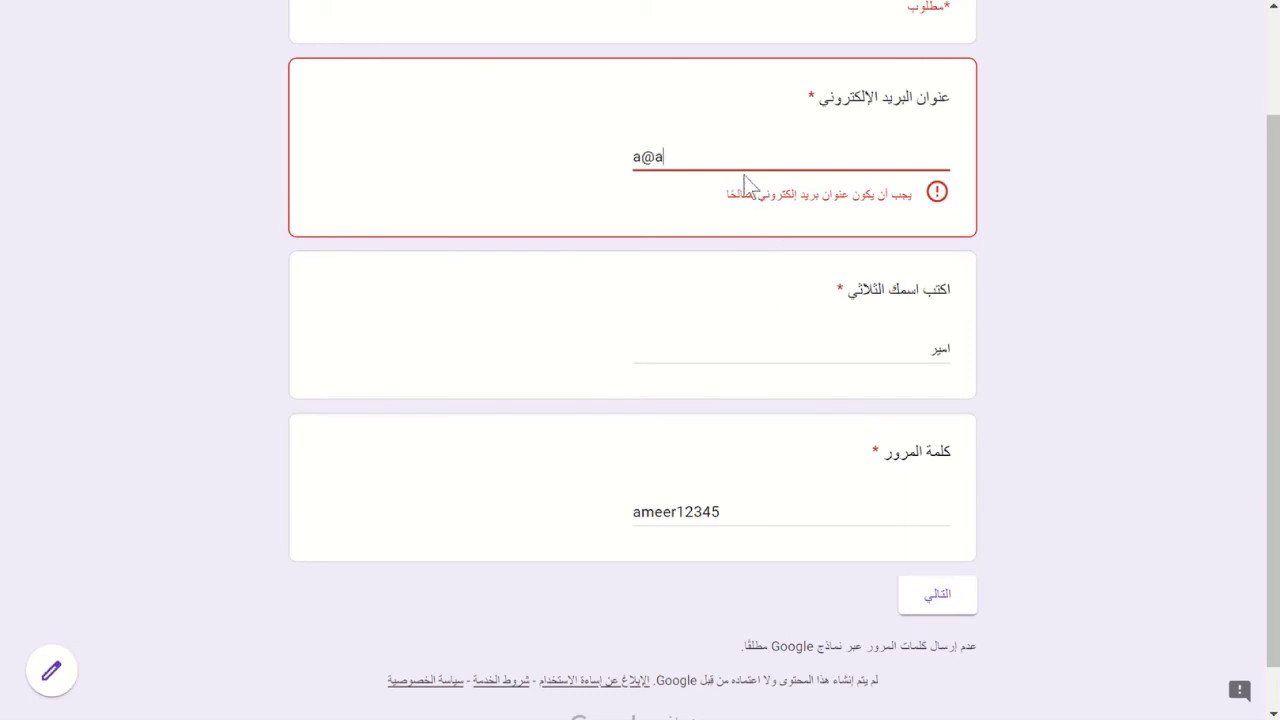
pyautogui.press('BackSpace')
pyautogui.write('@gmail.com')
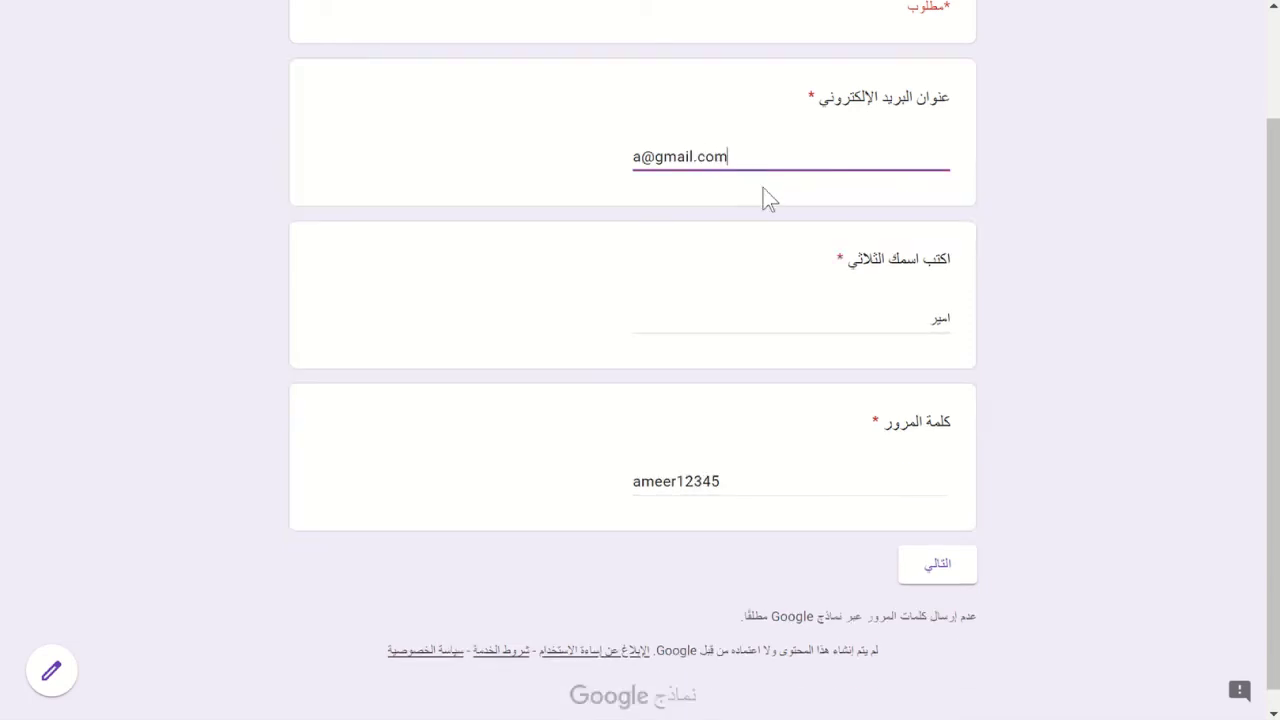
pyautogui.click(925, 565)
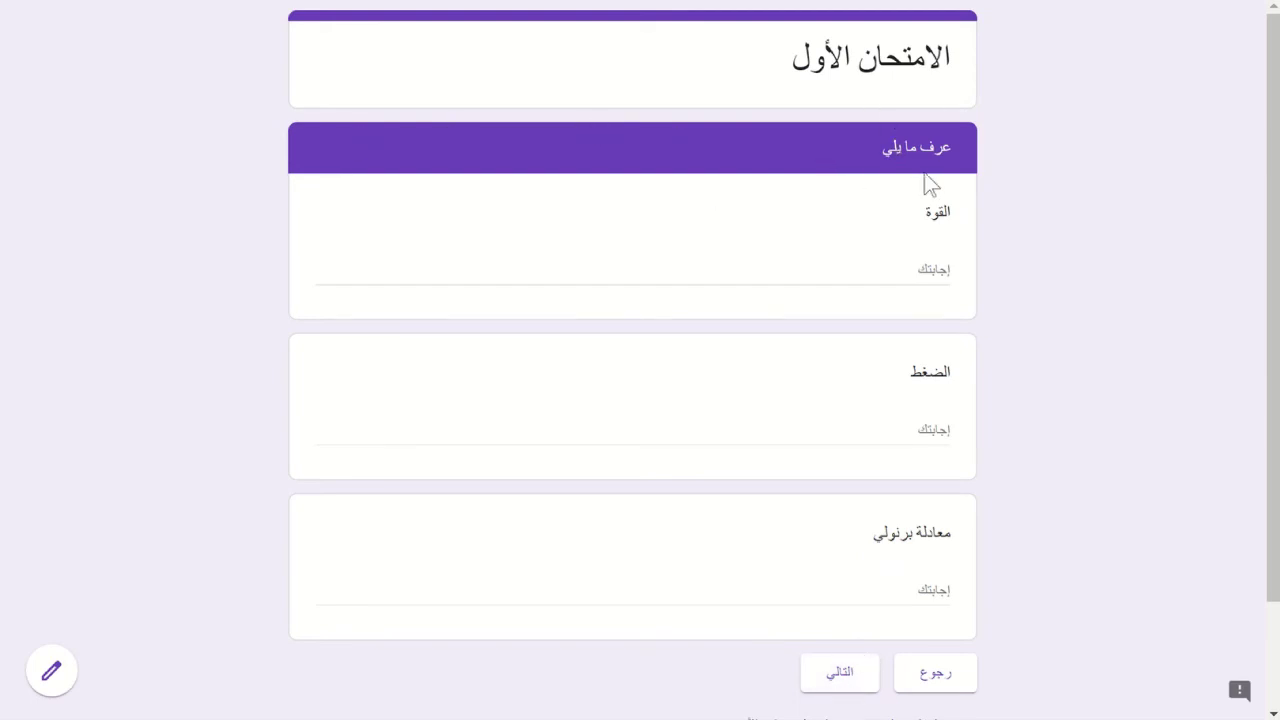
# - Answer وحدة إخراج in the preview, then tick الشاشة and الطابعة
pyautogui.click(844, 688)
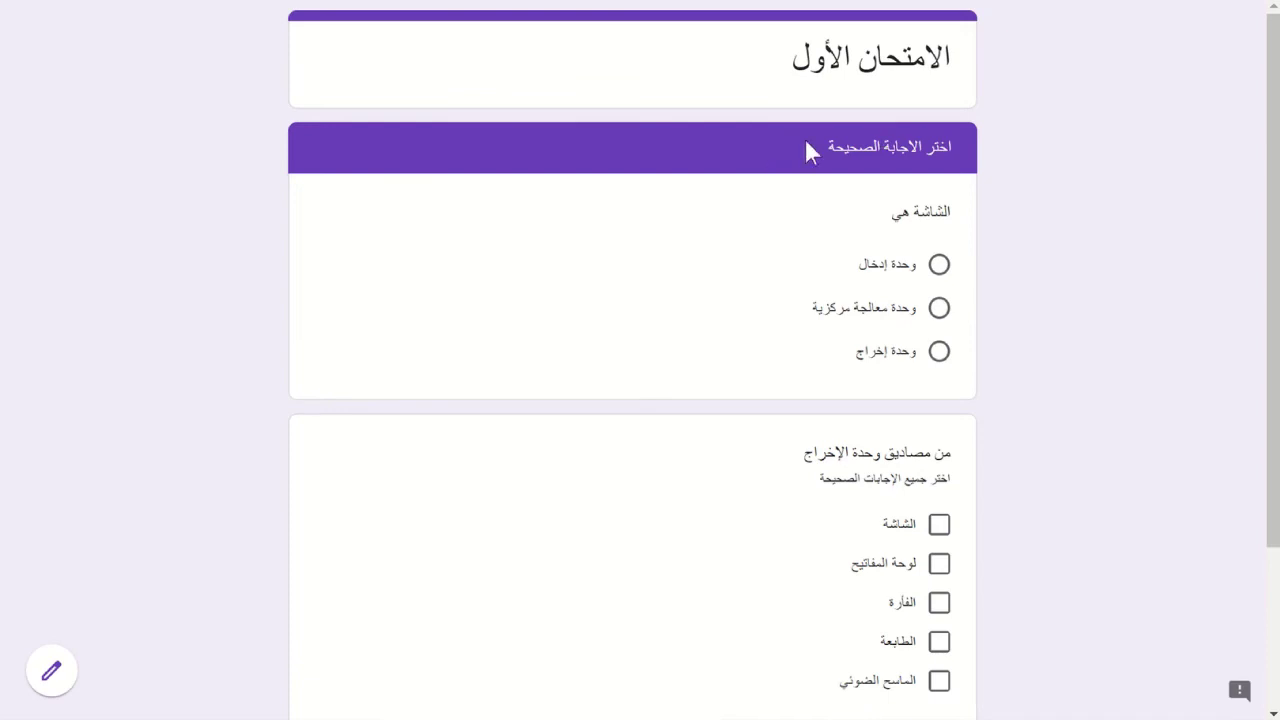
pyautogui.scroll(-1, 1128, 272)
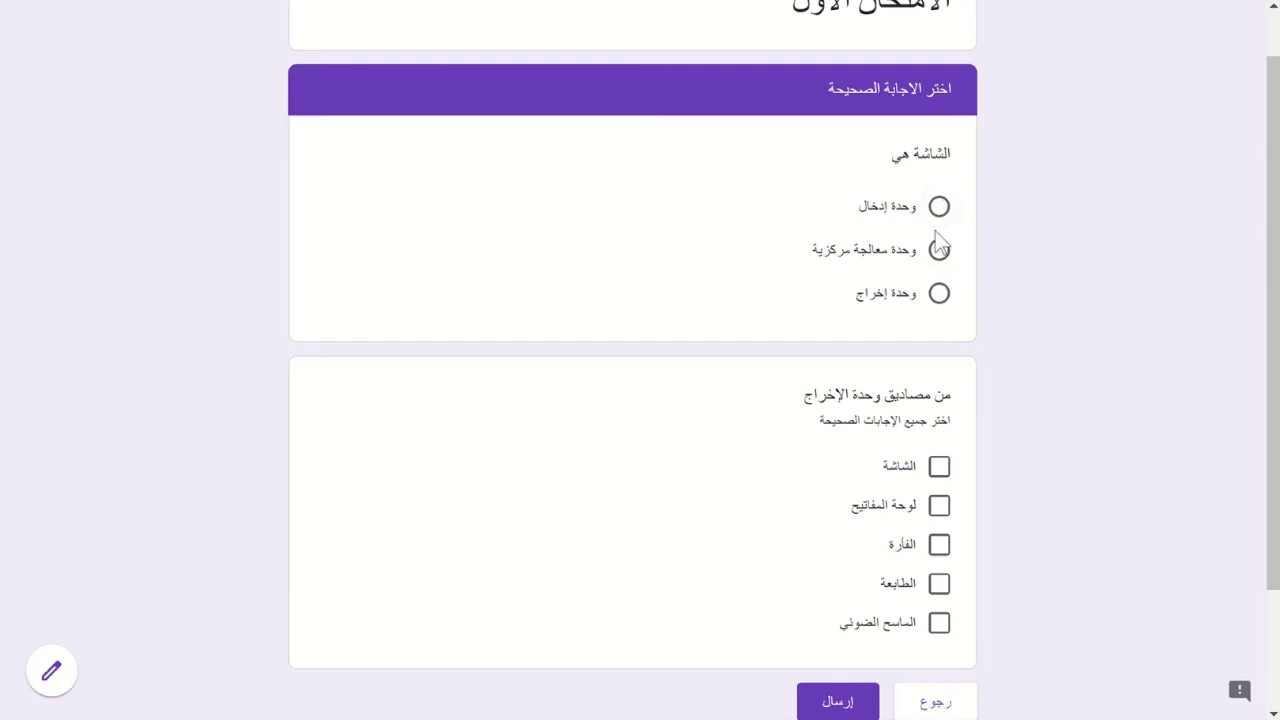
pyautogui.click(939, 295)
pyautogui.scroll(-2, 1057, 321)
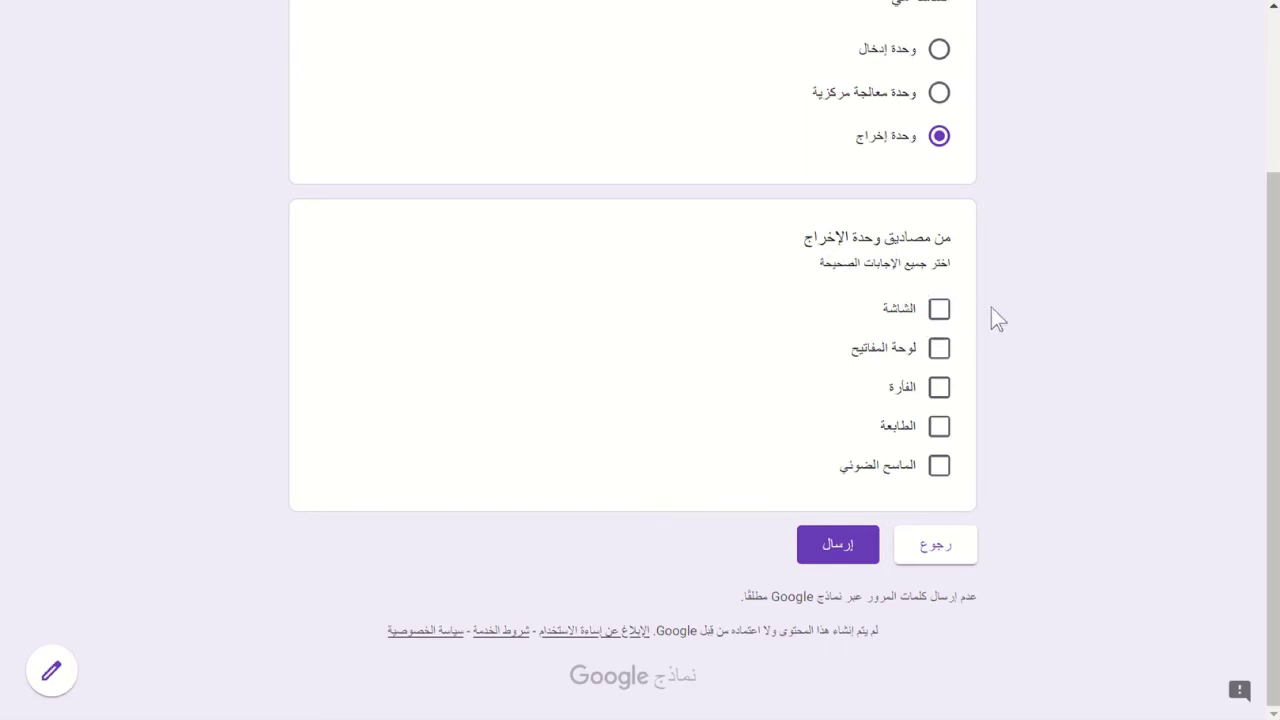
pyautogui.click(940, 311)
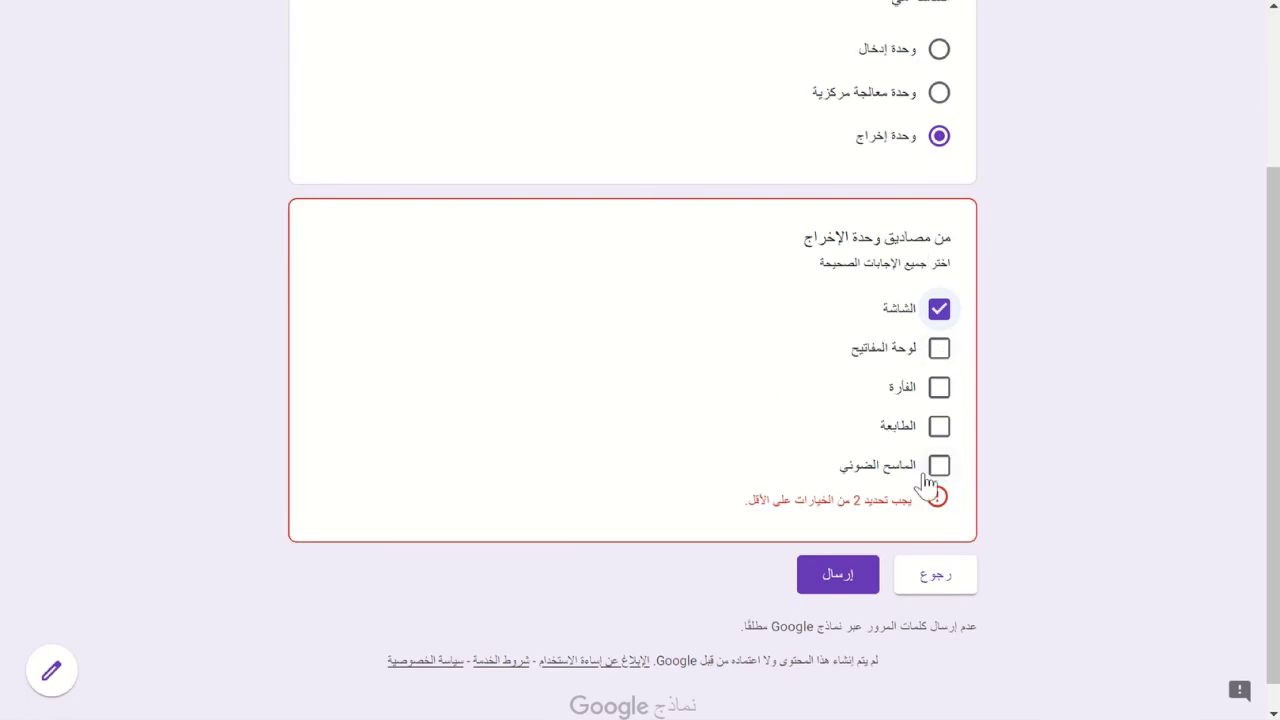
pyautogui.click(941, 429)
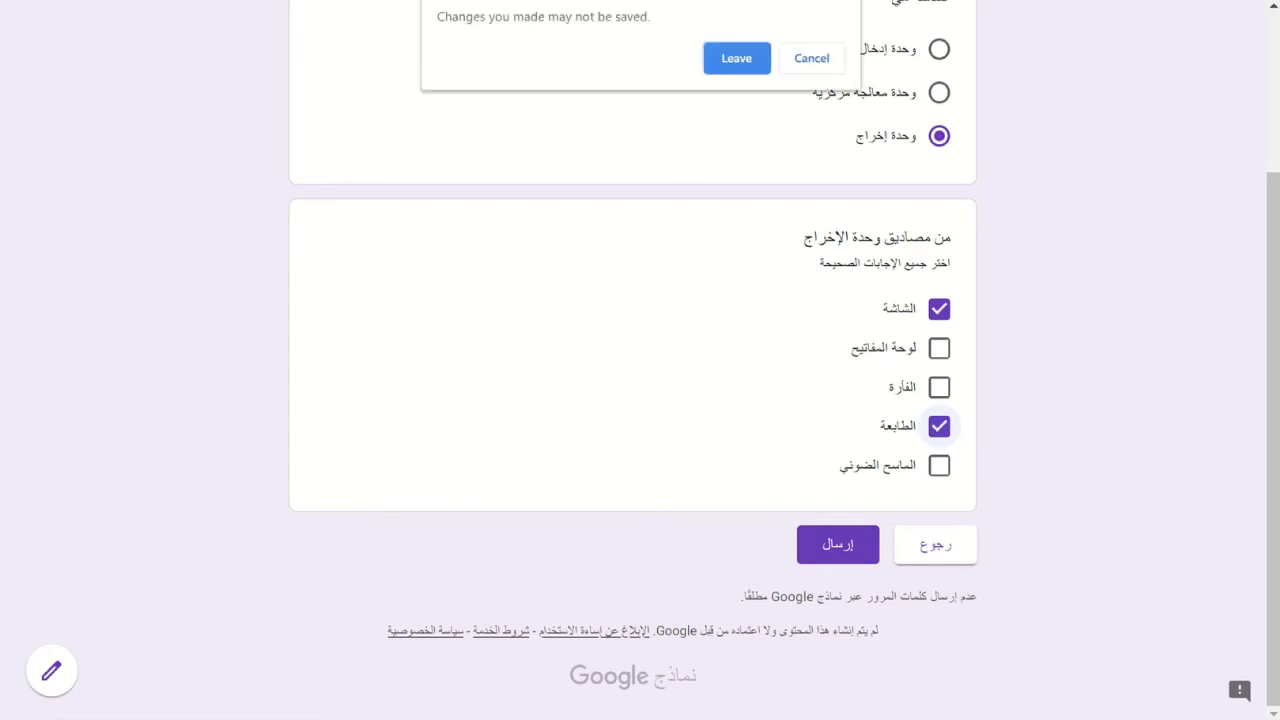
# - Switch the validation to an exact number of selections, clear the number 2, and preview again
pyautogui.click(731, 60)
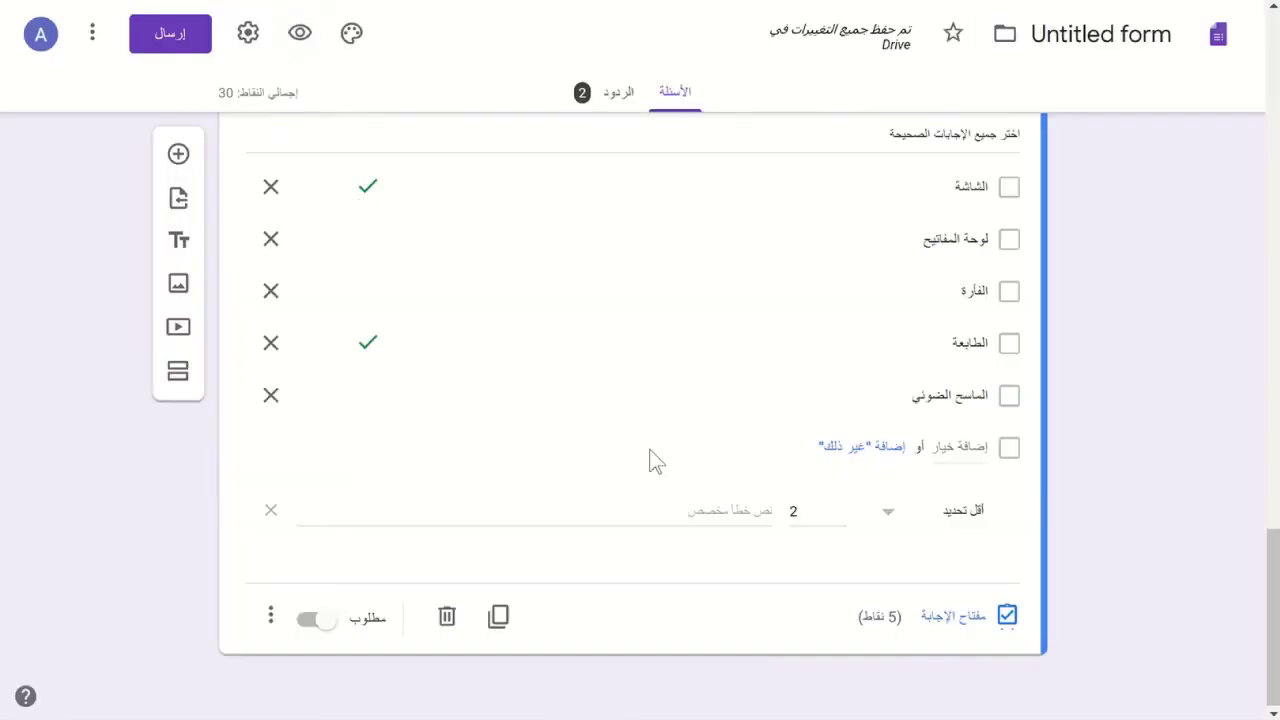
pyautogui.click(890, 520)
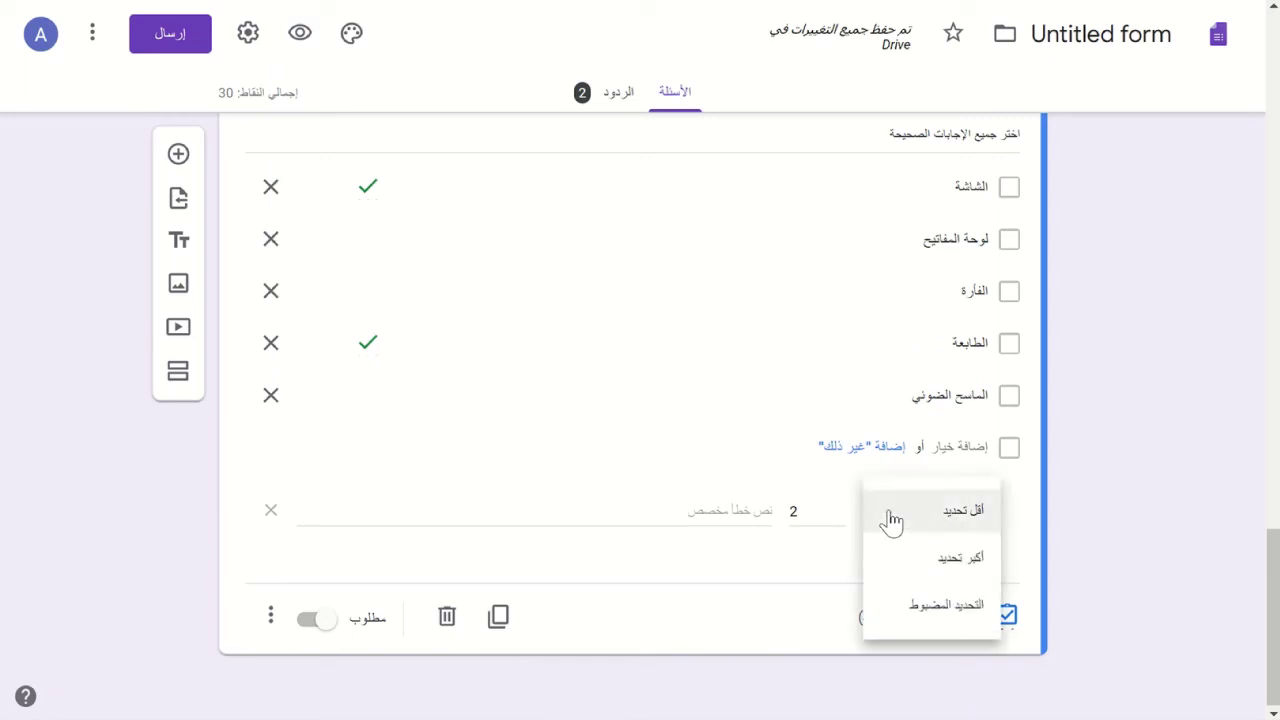
pyautogui.click(924, 611)
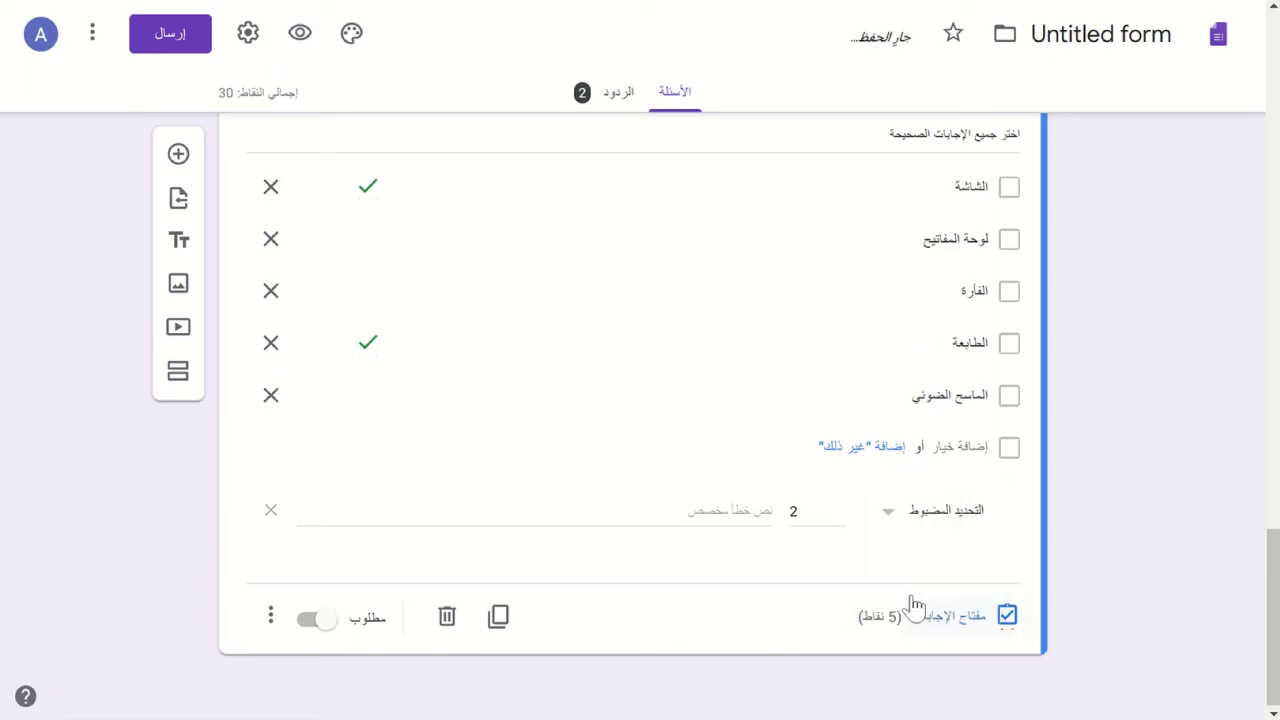
pyautogui.doubleClick(793, 509)
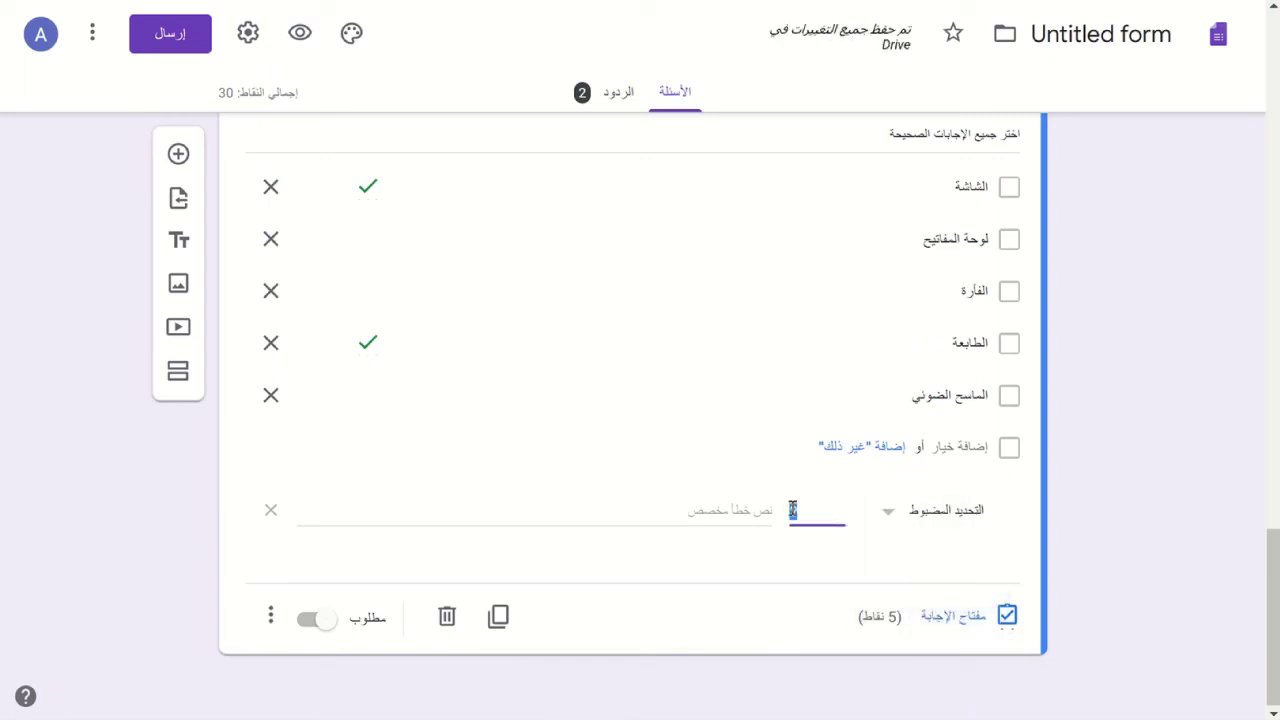
pyautogui.press('BackSpace')
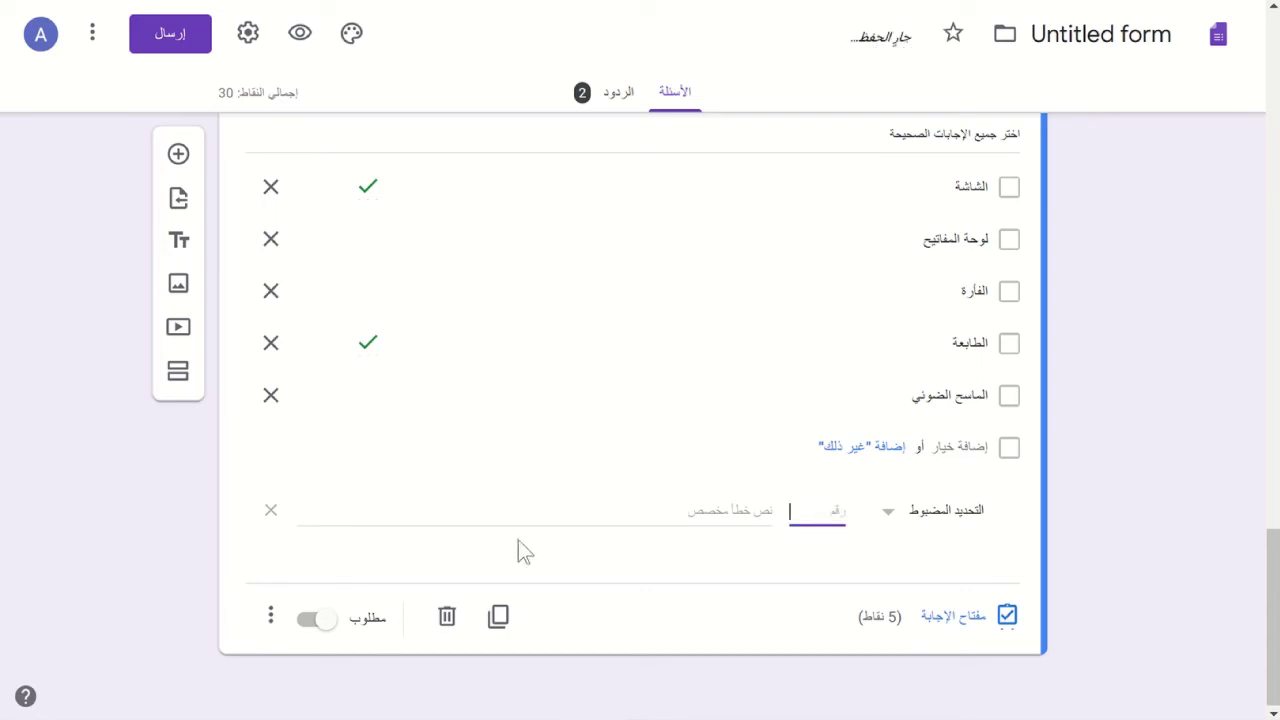
pyautogui.click(298, 34)
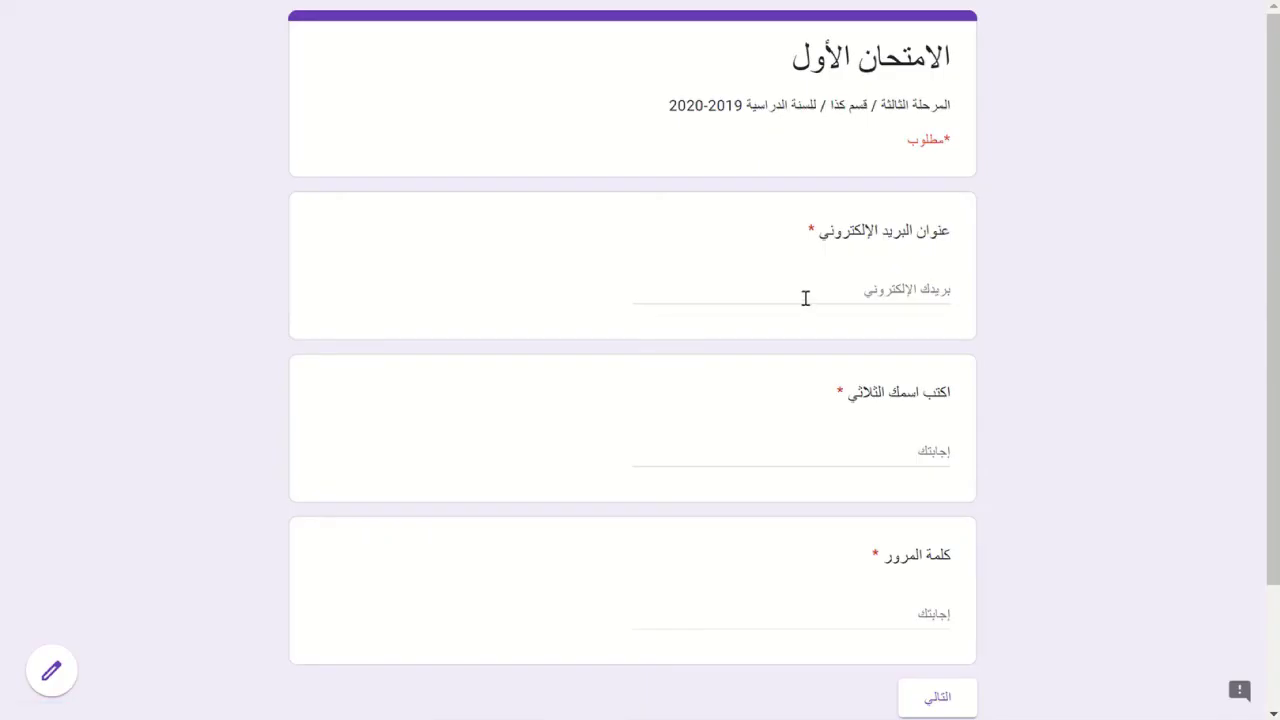
# - Fill in the respondent's e-mail, name and password and advance to the multiple-choice section
pyautogui.click(805, 298)
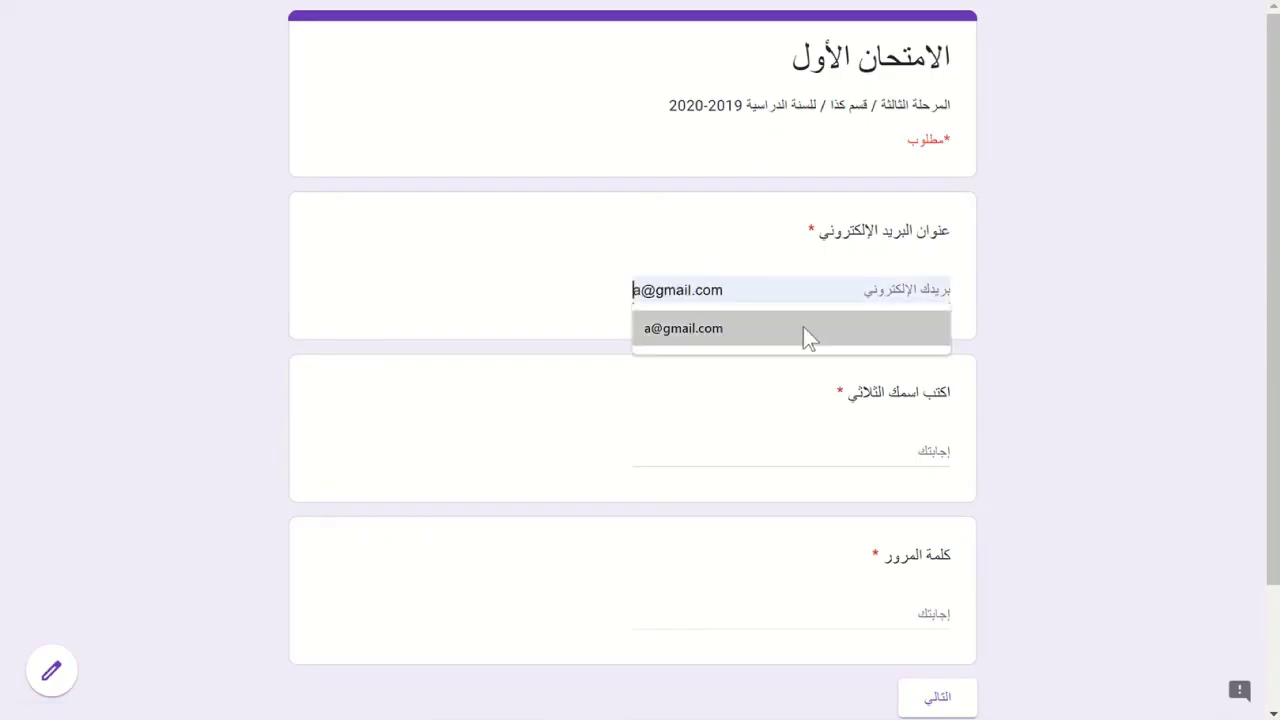
pyautogui.click(769, 331)
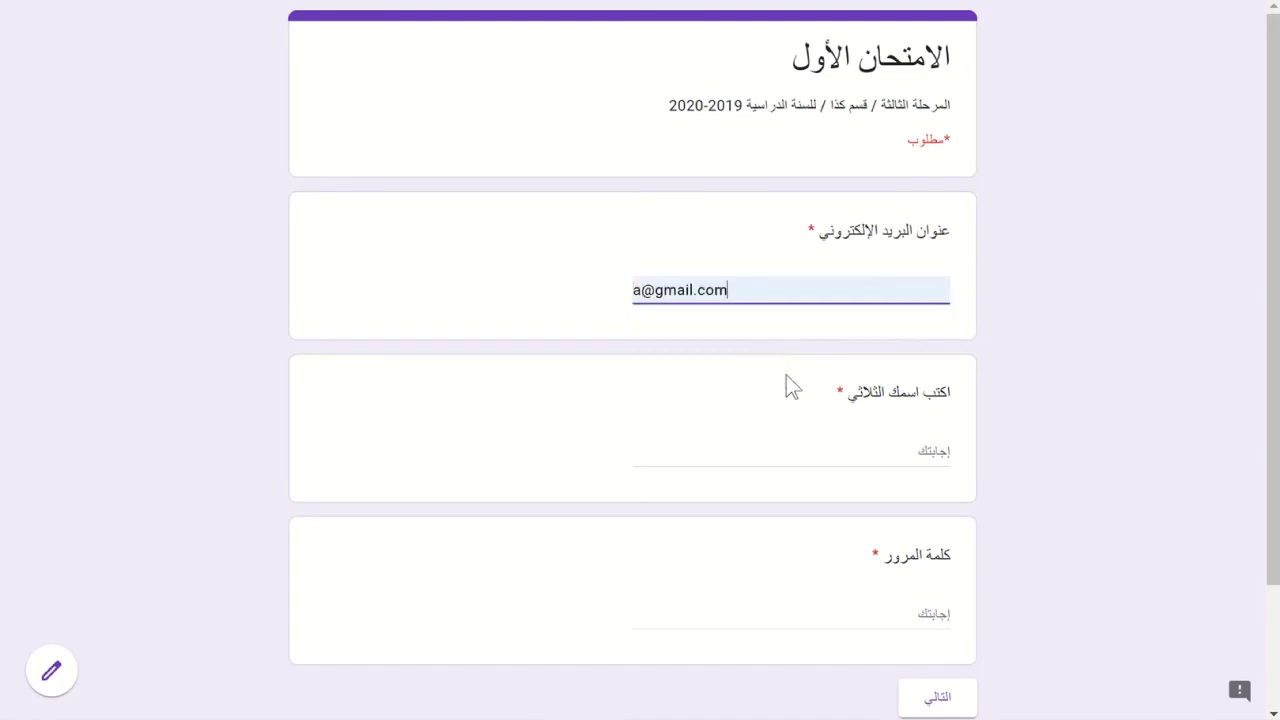
pyautogui.click(837, 452)
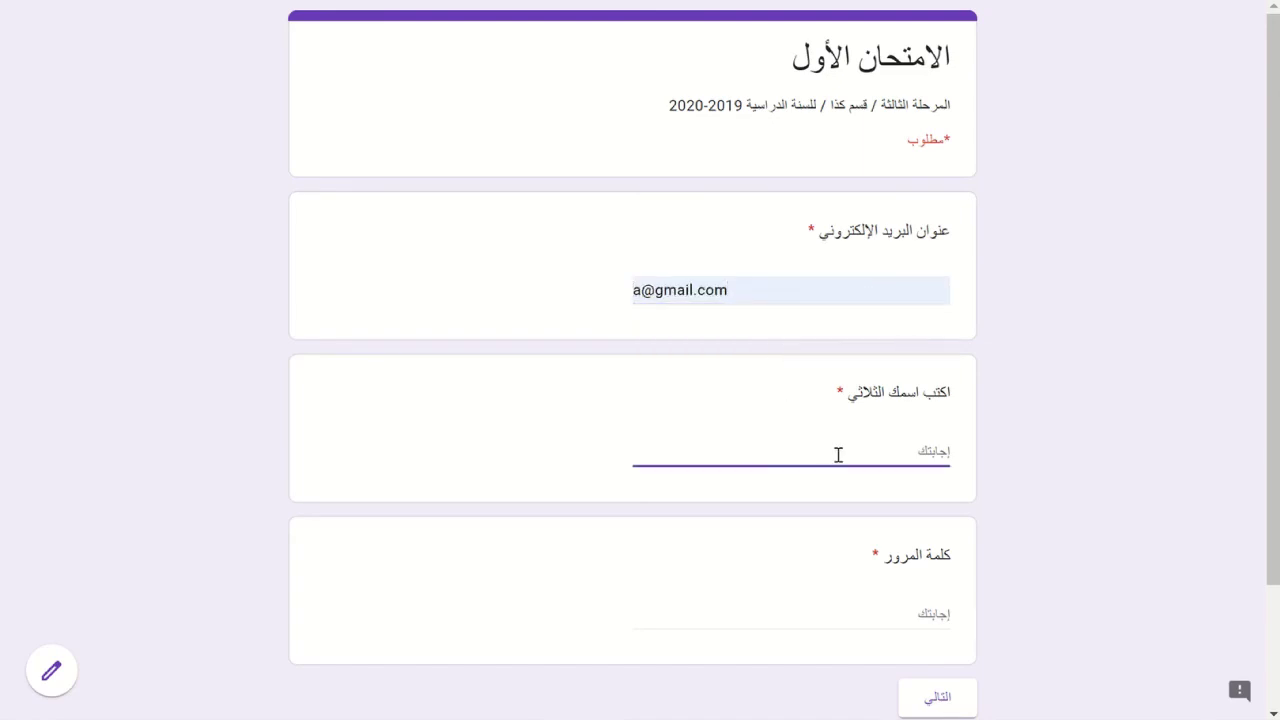
pyautogui.write('Ameer')
pyautogui.click(906, 615)
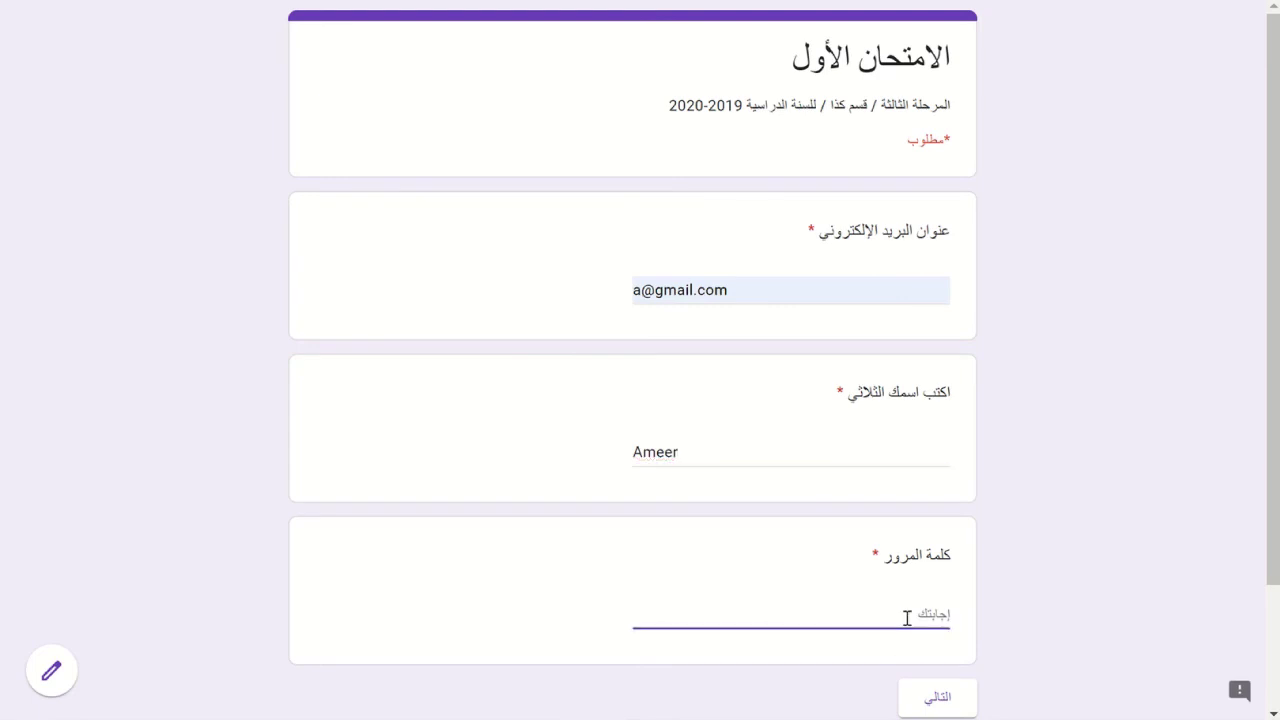
pyautogui.click(940, 699)
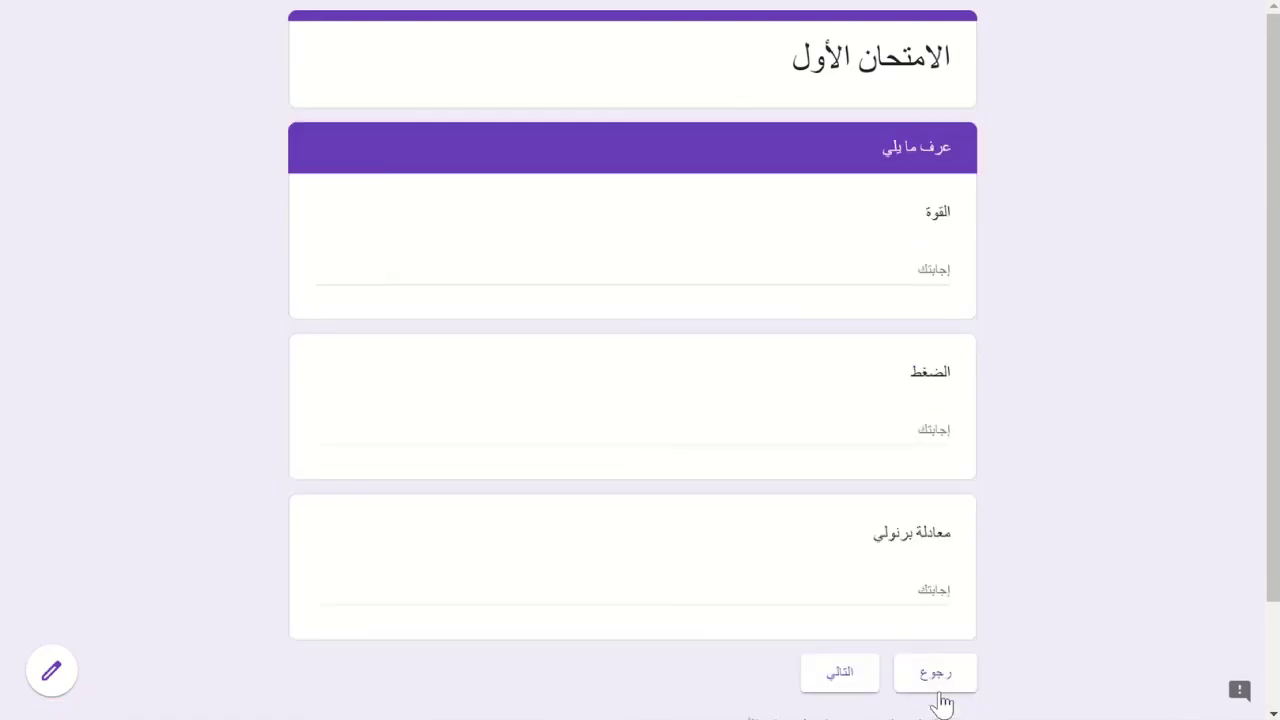
pyautogui.click(827, 688)
# - Tick and untick الشاشة, لوحة المفاتيح and الطابعة to see the exact-selection error, then leave the preview
pyautogui.scroll(-3, 760, 390)
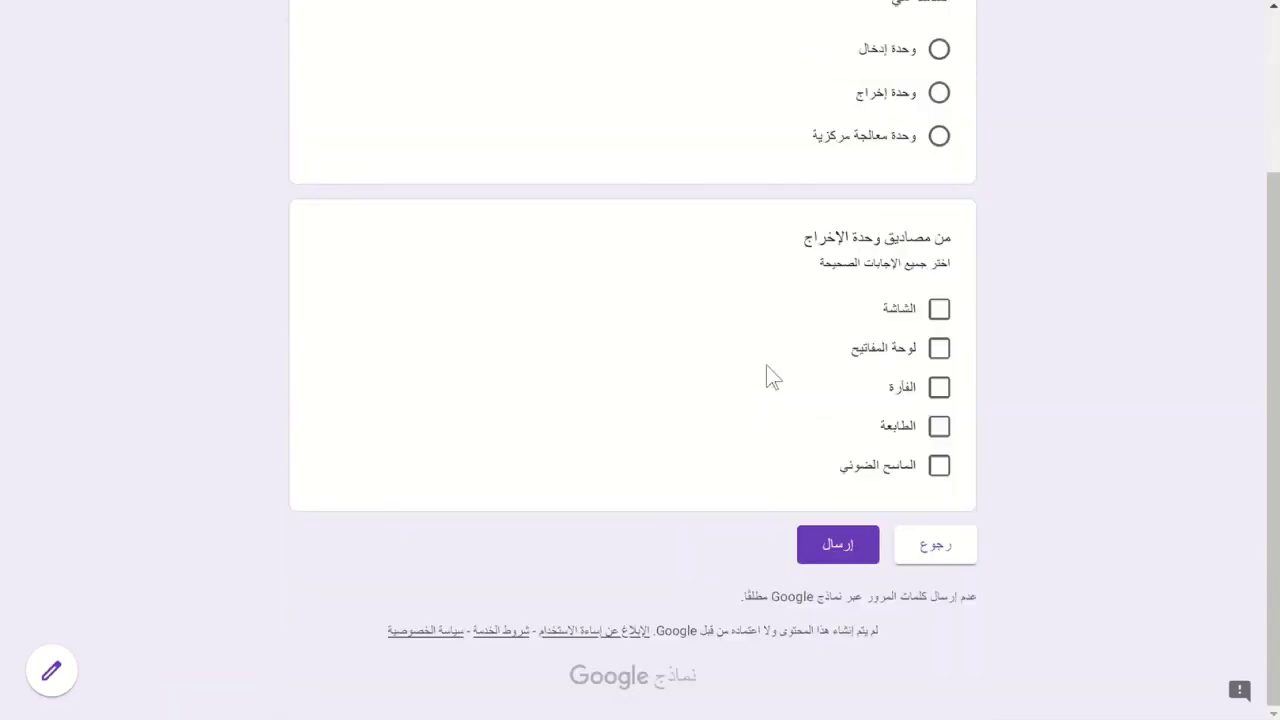
pyautogui.click(938, 310)
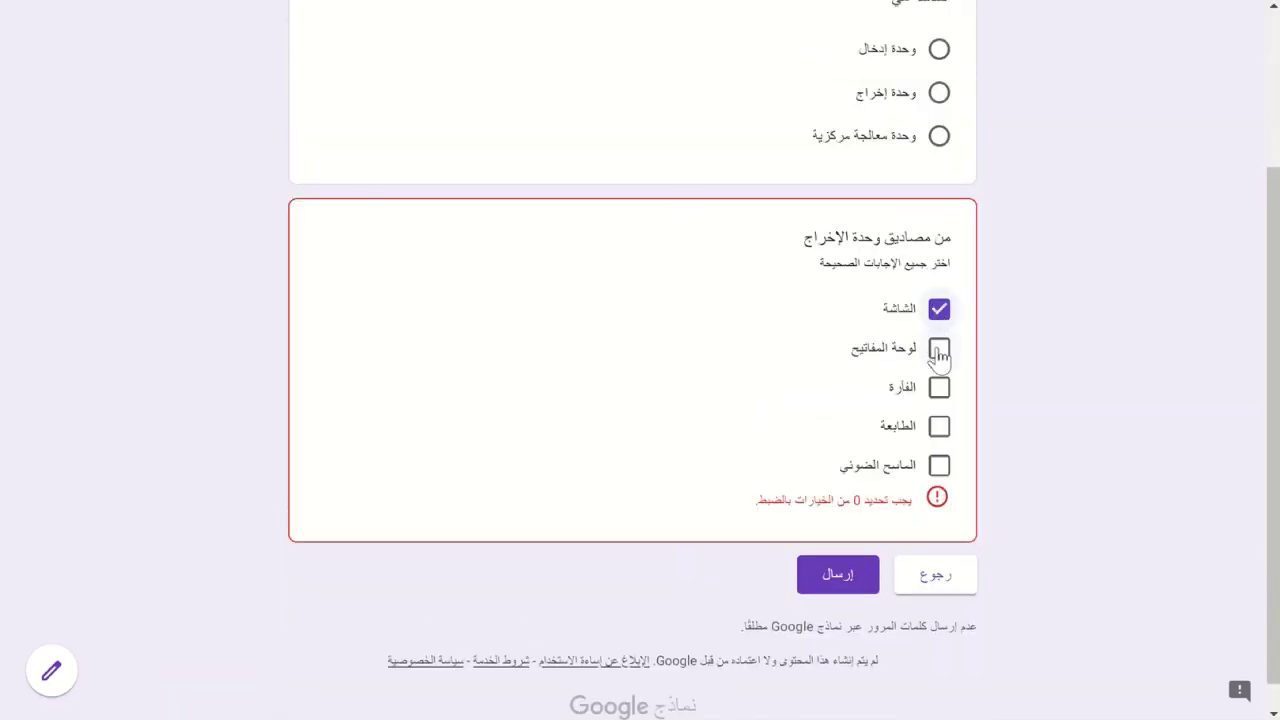
pyautogui.click(939, 352)
pyautogui.click(939, 350)
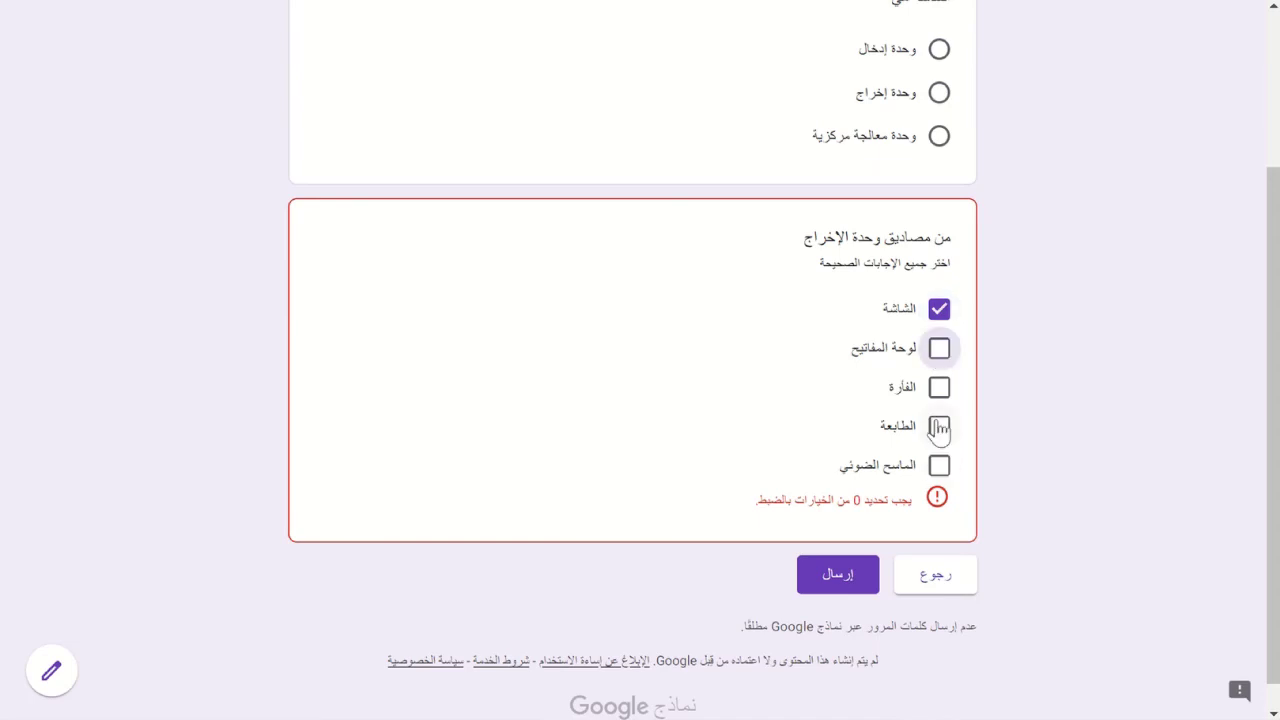
pyautogui.click(939, 428)
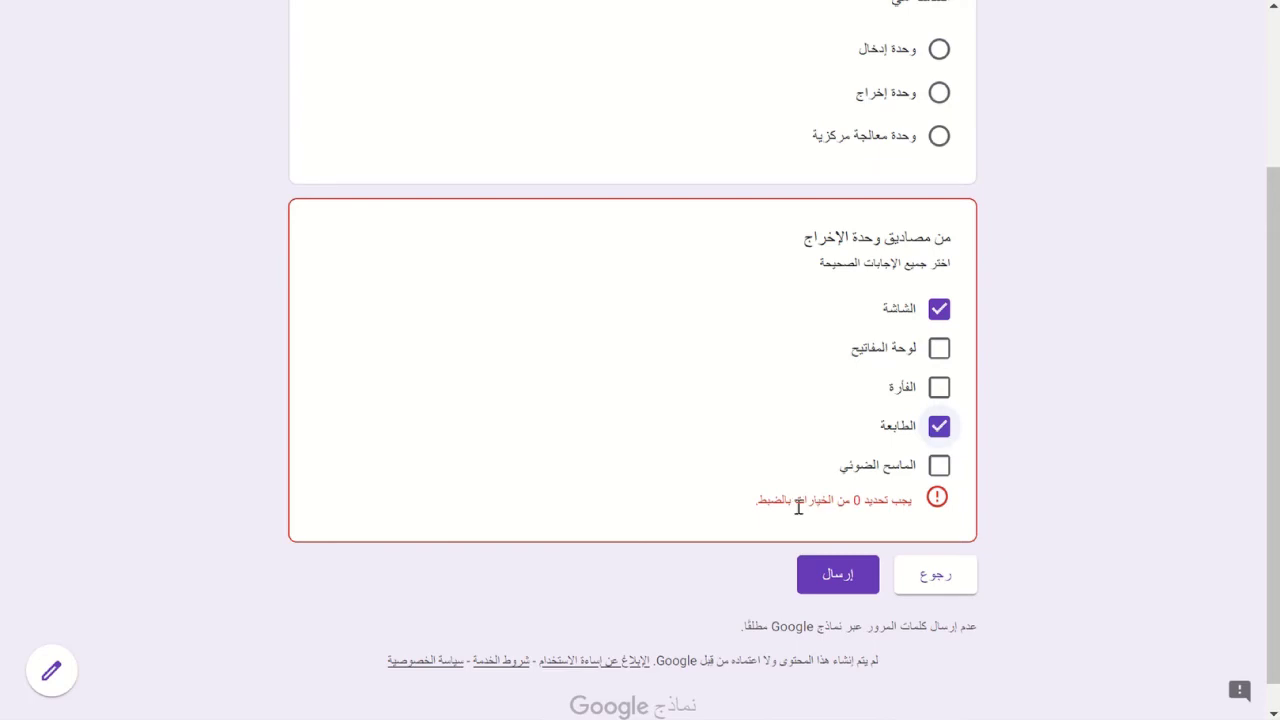
pyautogui.click(939, 430)
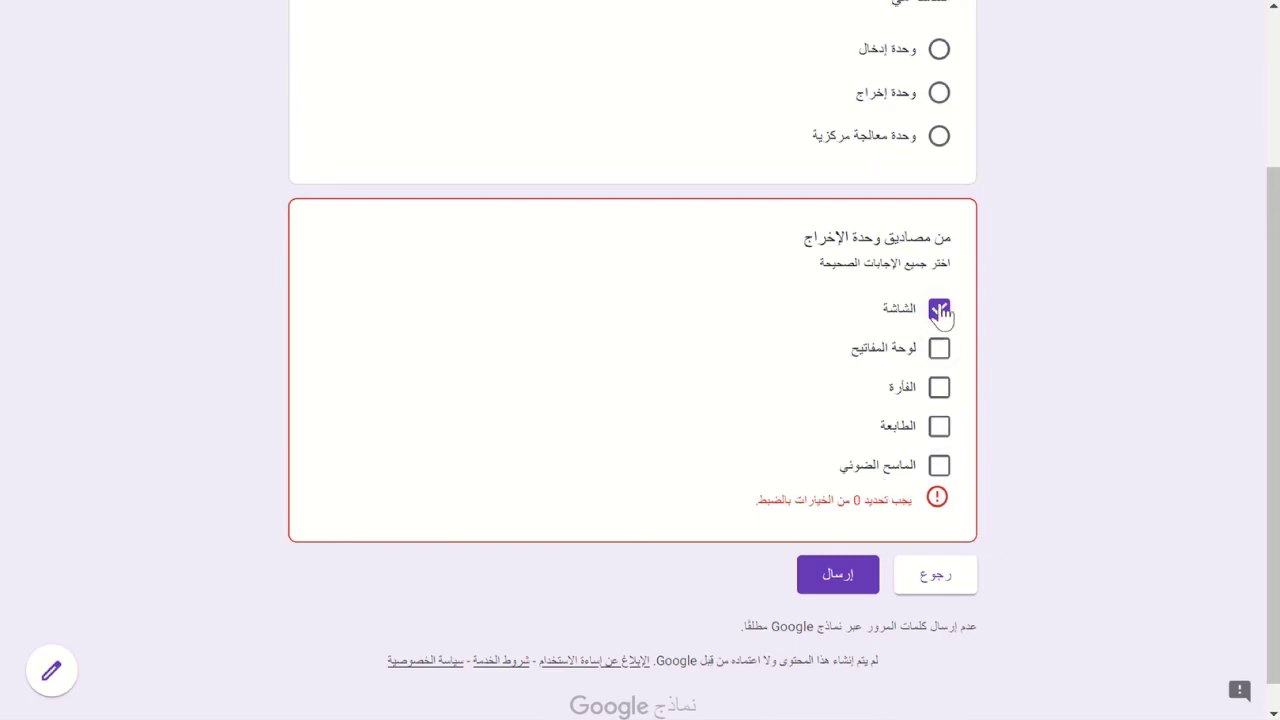
pyautogui.click(940, 310)
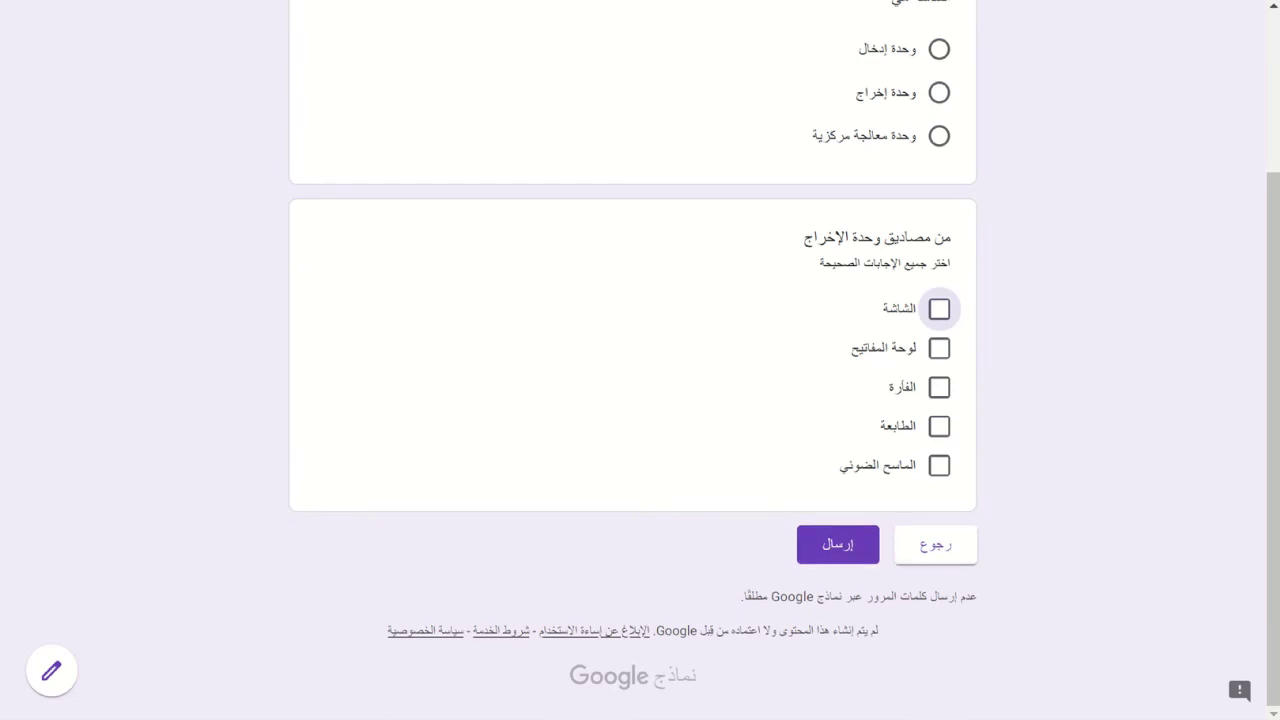
pyautogui.hotkey('ctrl', 'w')
pyautogui.click(742, 58)
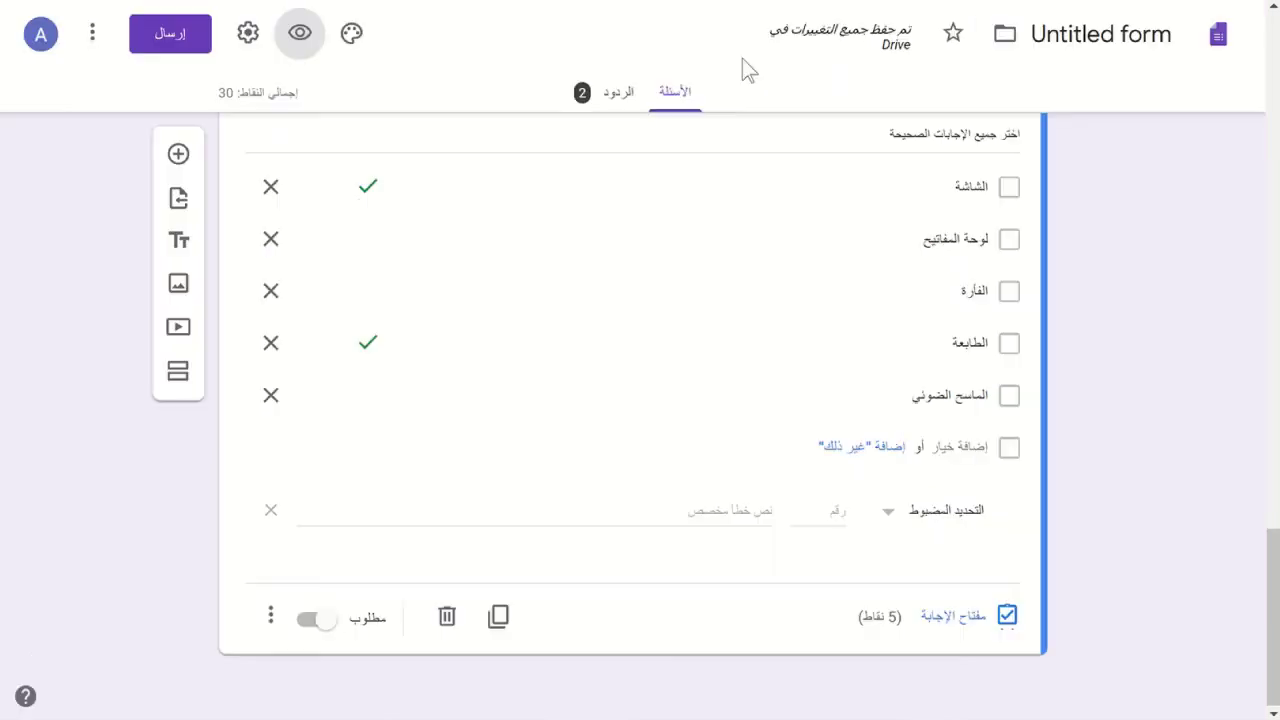
# - Require at least 2 selections (أقل تحديد) on the checkbox question
pyautogui.click(884, 517)
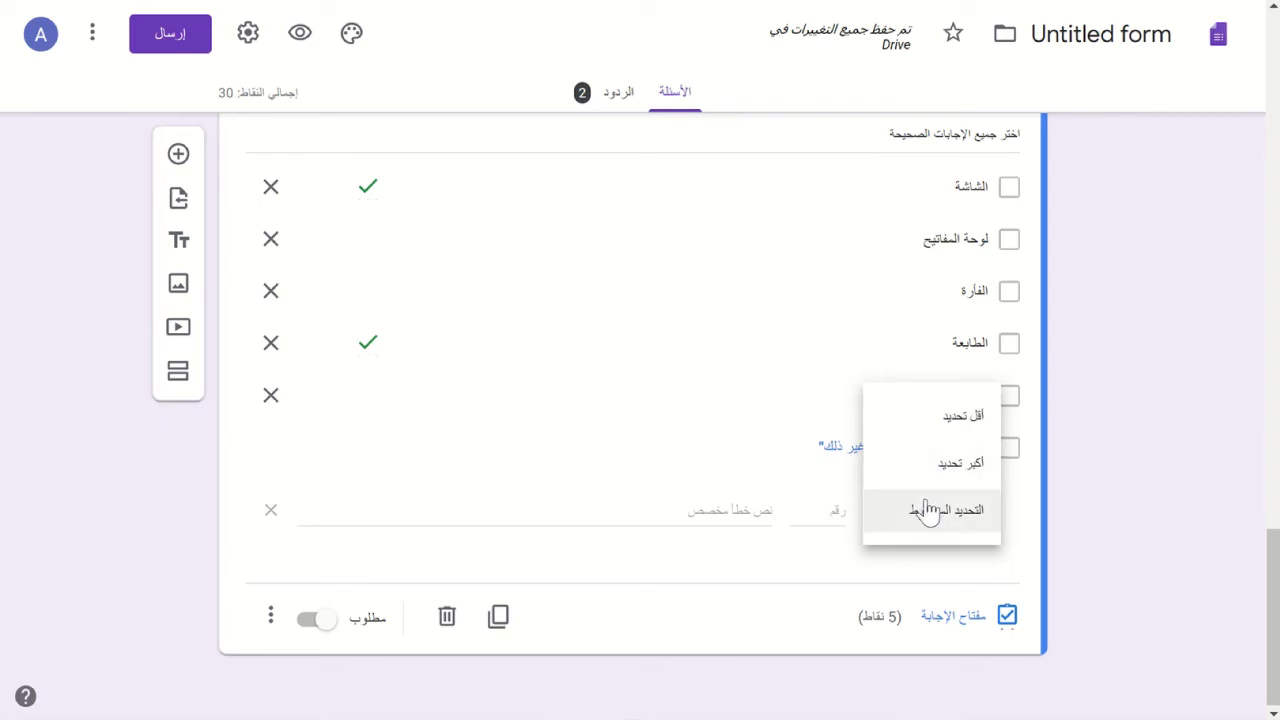
pyautogui.click(924, 438)
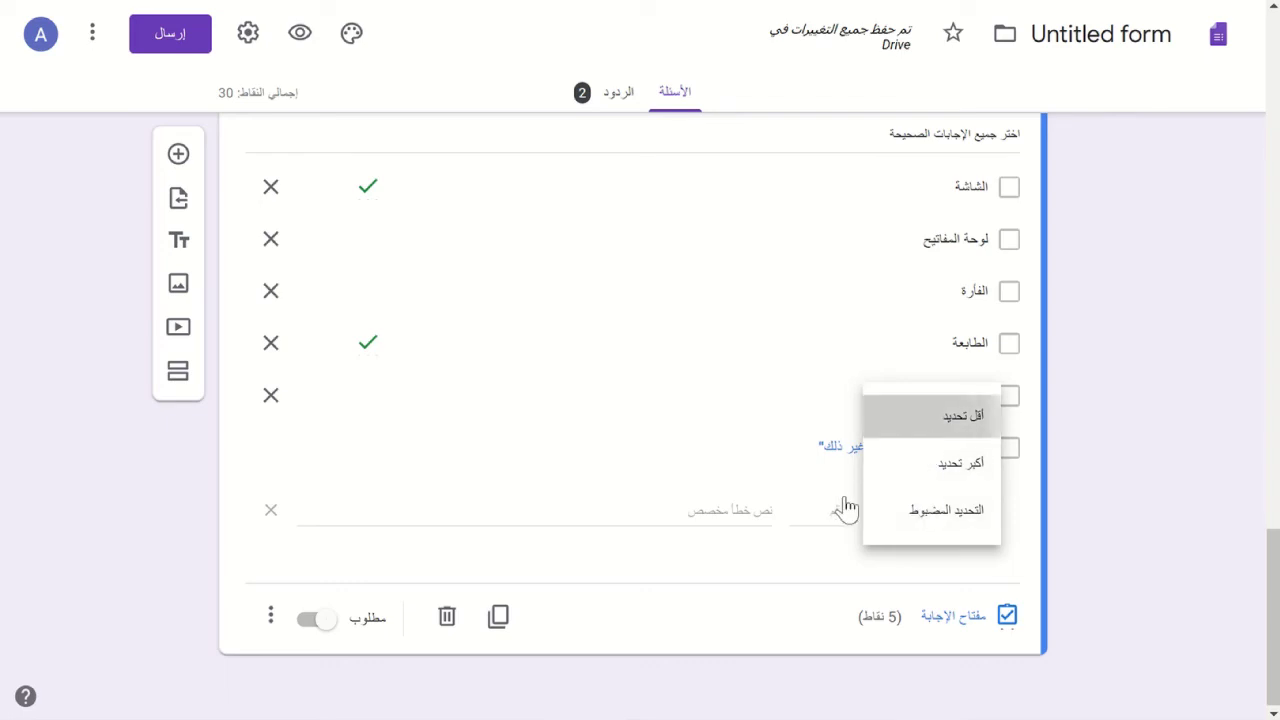
pyautogui.click(822, 505)
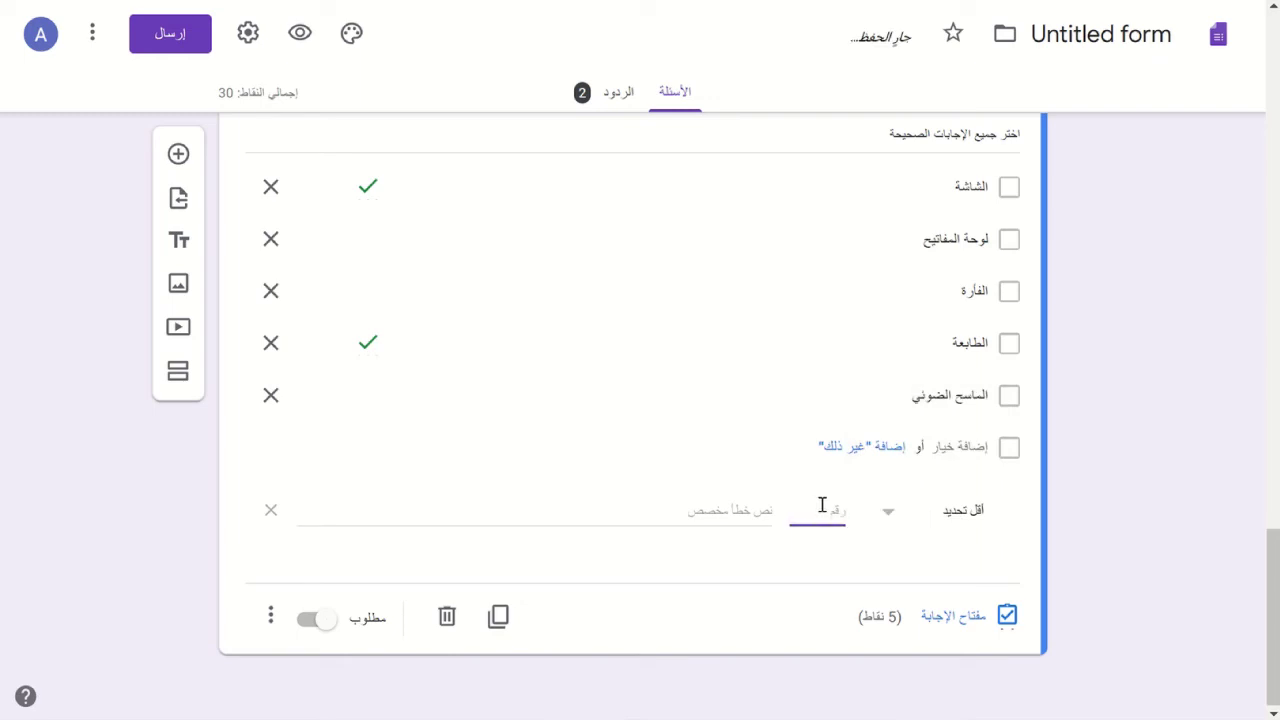
pyautogui.write('2')
# - Switch the rule to at most 2, then exactly 2 selections, and delete the validation rule
pyautogui.click(890, 520)
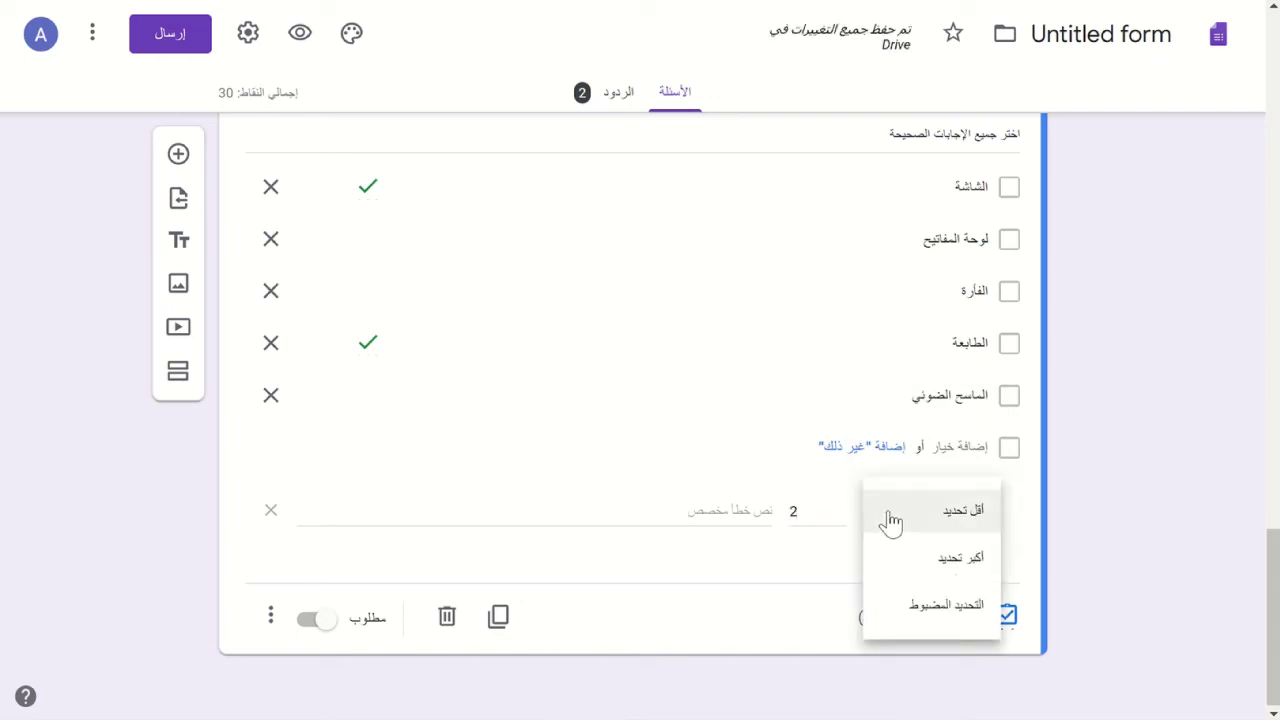
pyautogui.click(917, 567)
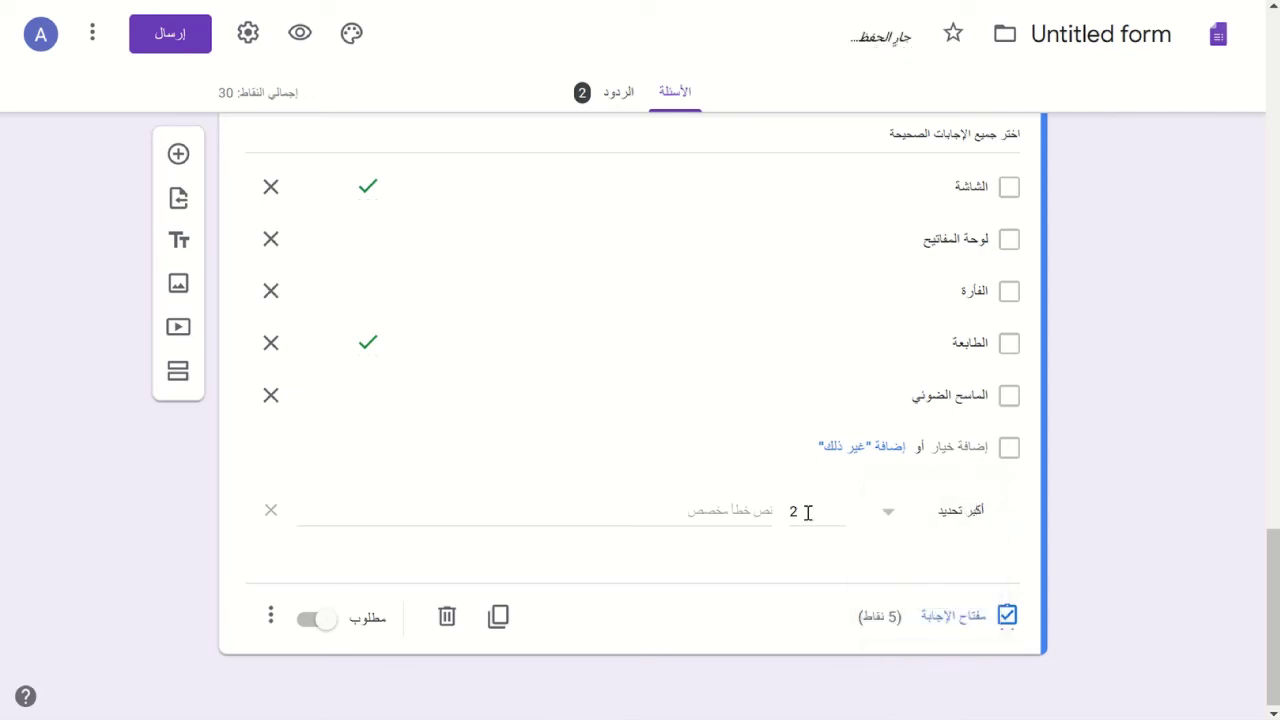
pyautogui.click(897, 527)
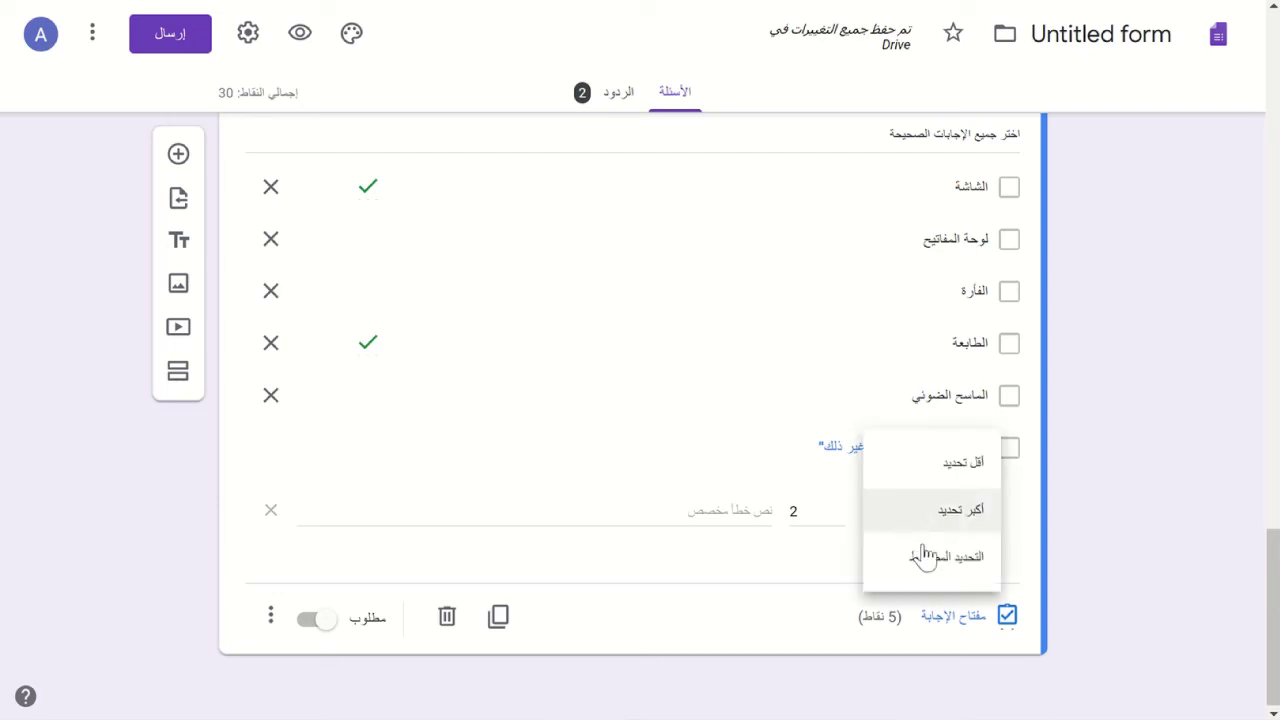
pyautogui.click(931, 568)
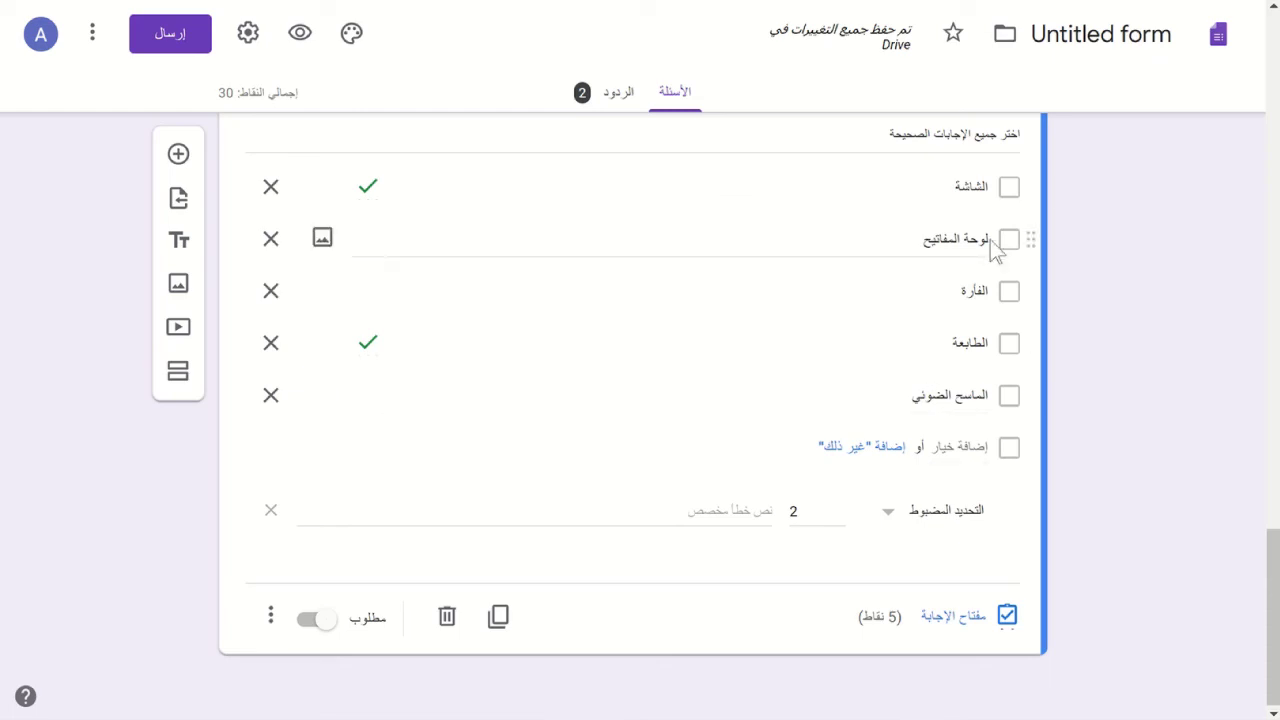
pyautogui.click(271, 513)
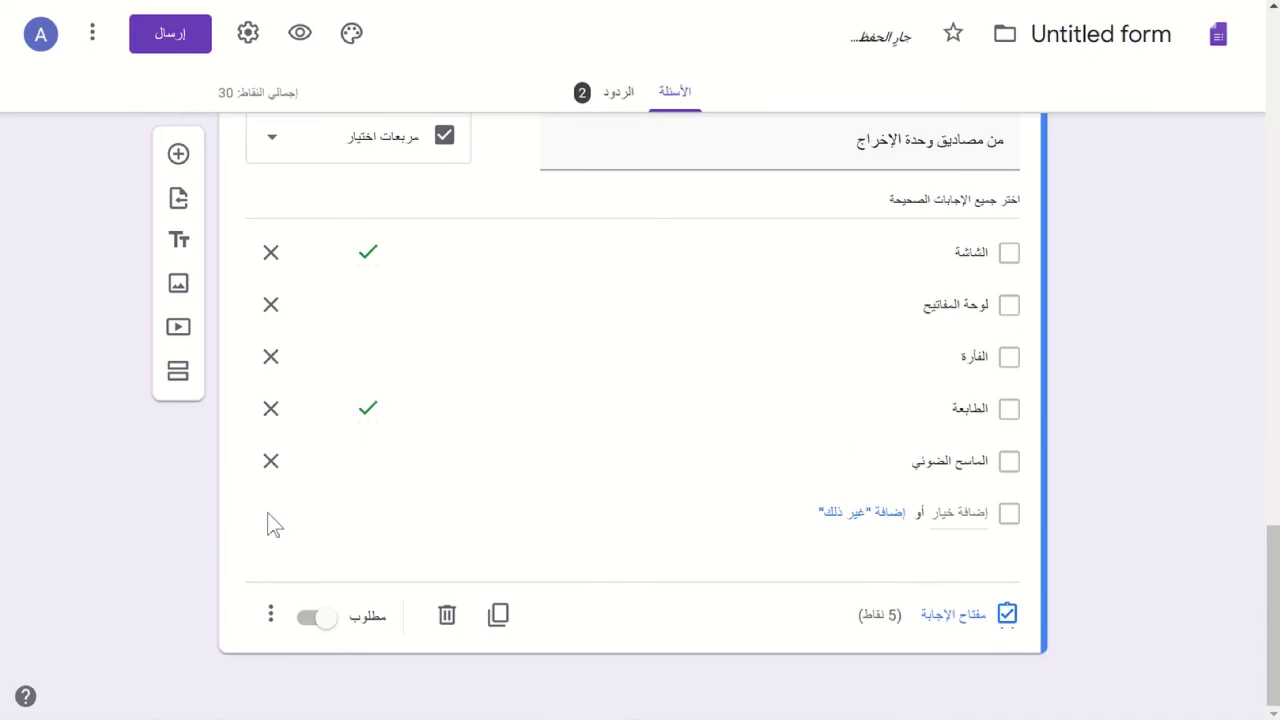
# - Turn on Shuffle option order (ترتيب الخيارات عشوائيًا) for the output devices checkbox question
pyautogui.click(270, 613)
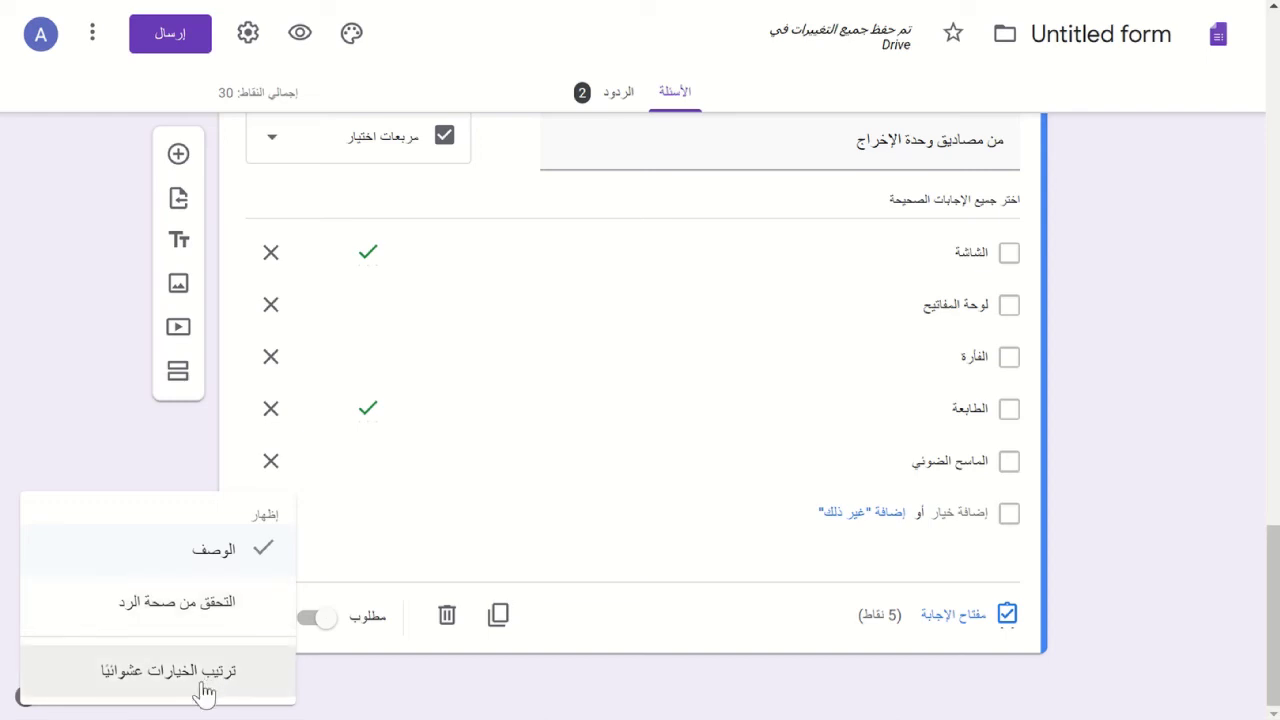
pyautogui.click(990, 266)
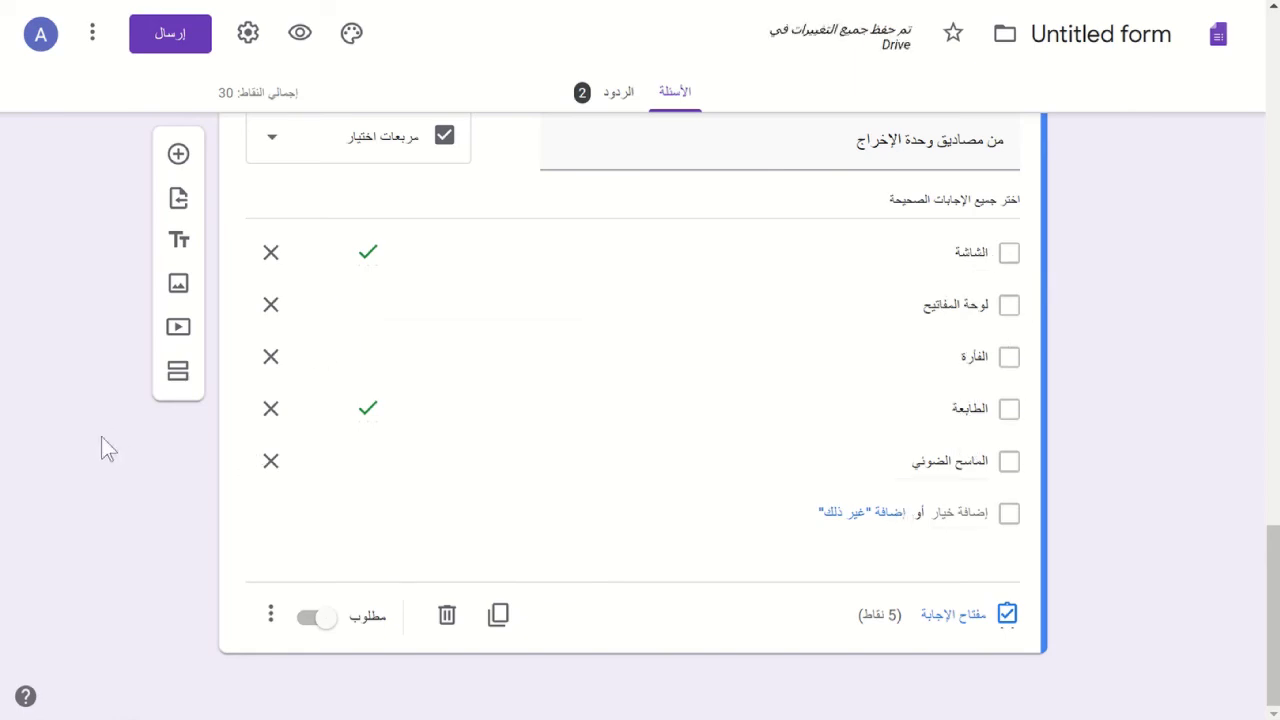
pyautogui.scroll(7, 101, 436)
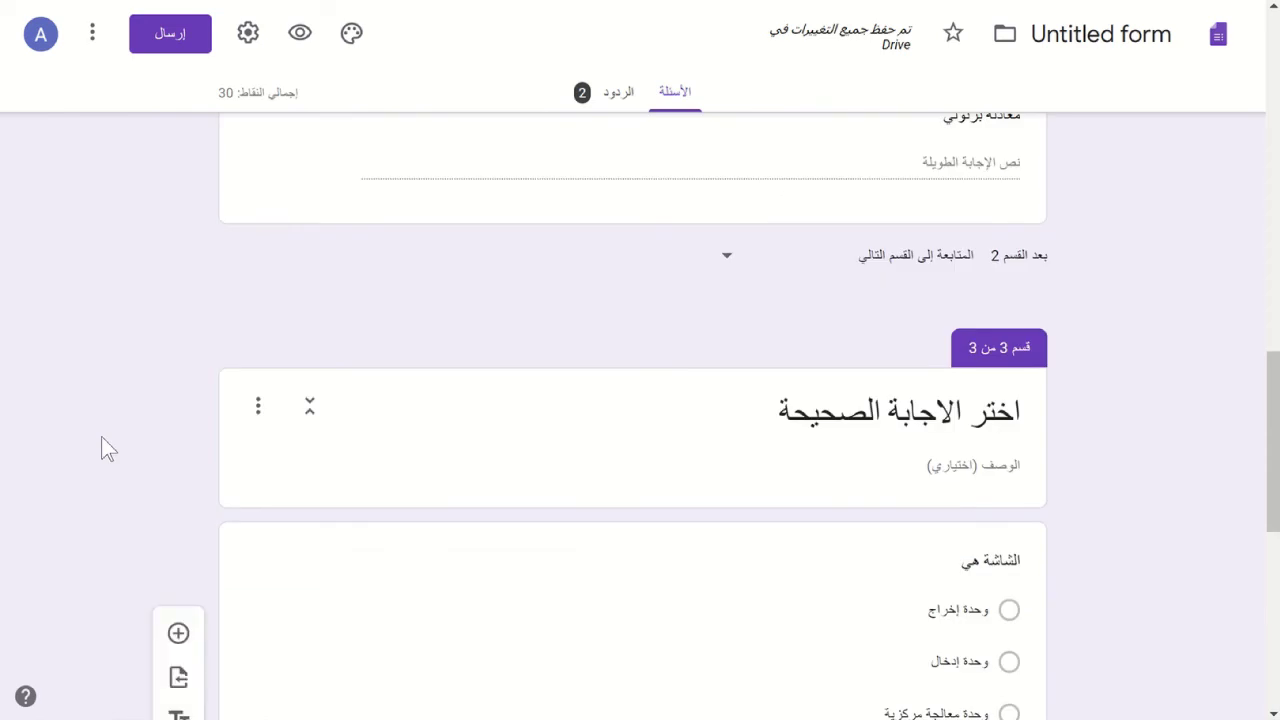
pyautogui.scroll(-3, 101, 436)
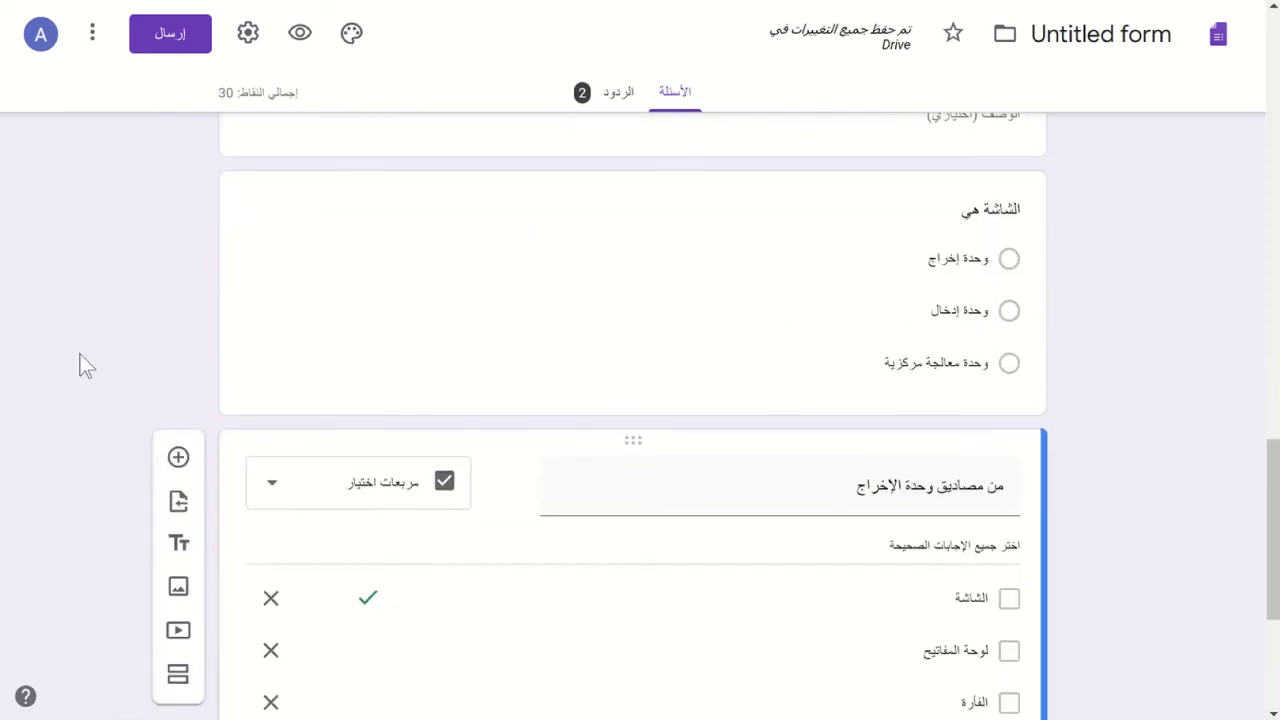
pyautogui.scroll(-3, 80, 363)
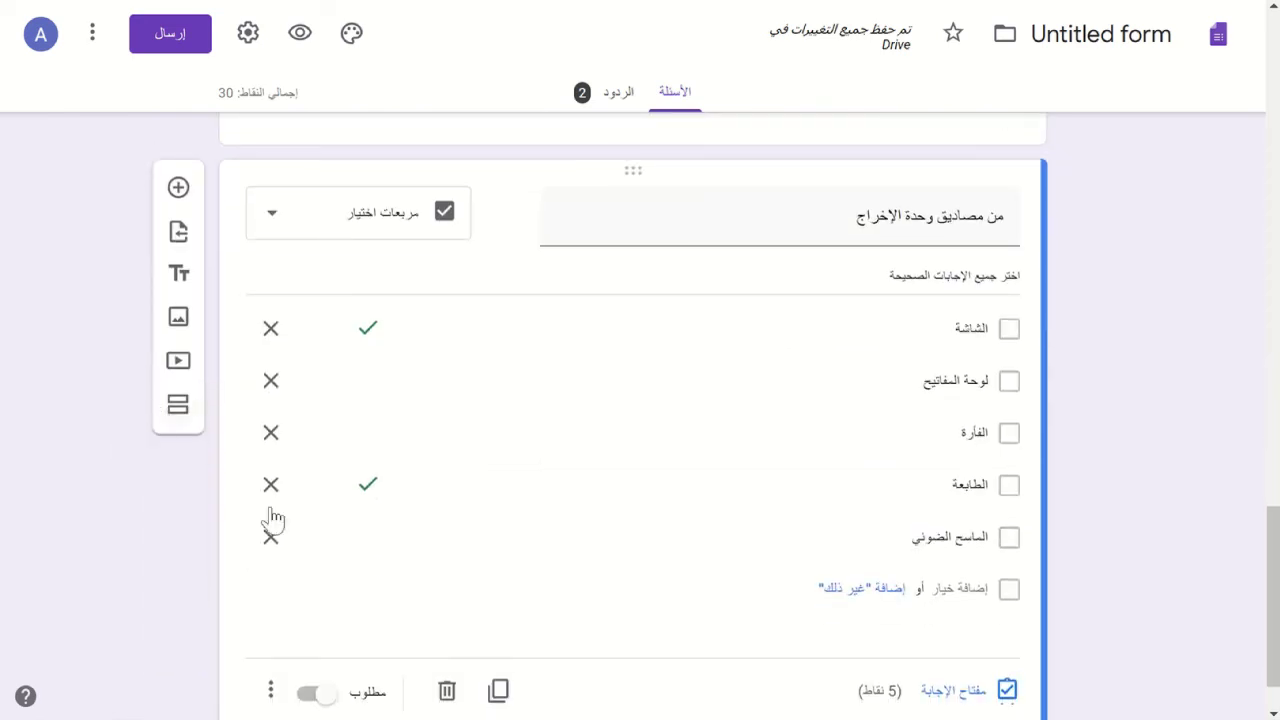
pyautogui.scroll(-1, 577, 480)
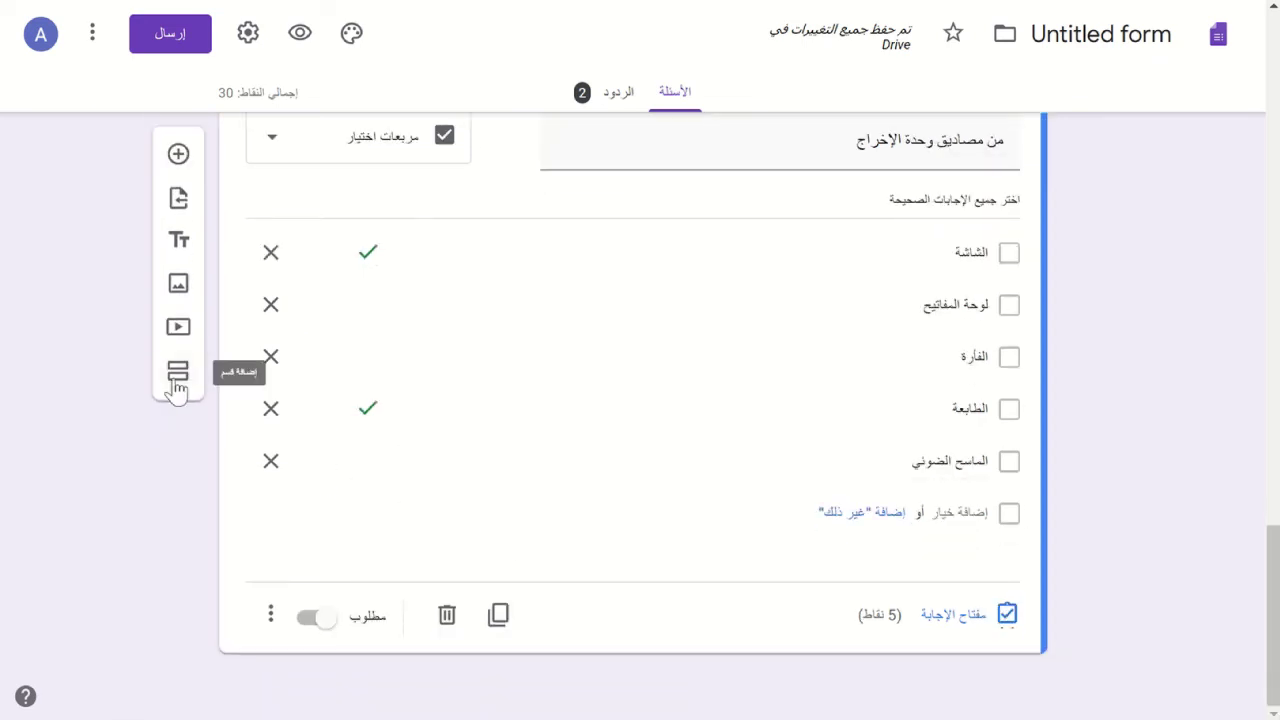
# - Add a fourth section holding a blank question left as Multiple choice
pyautogui.click(177, 375)
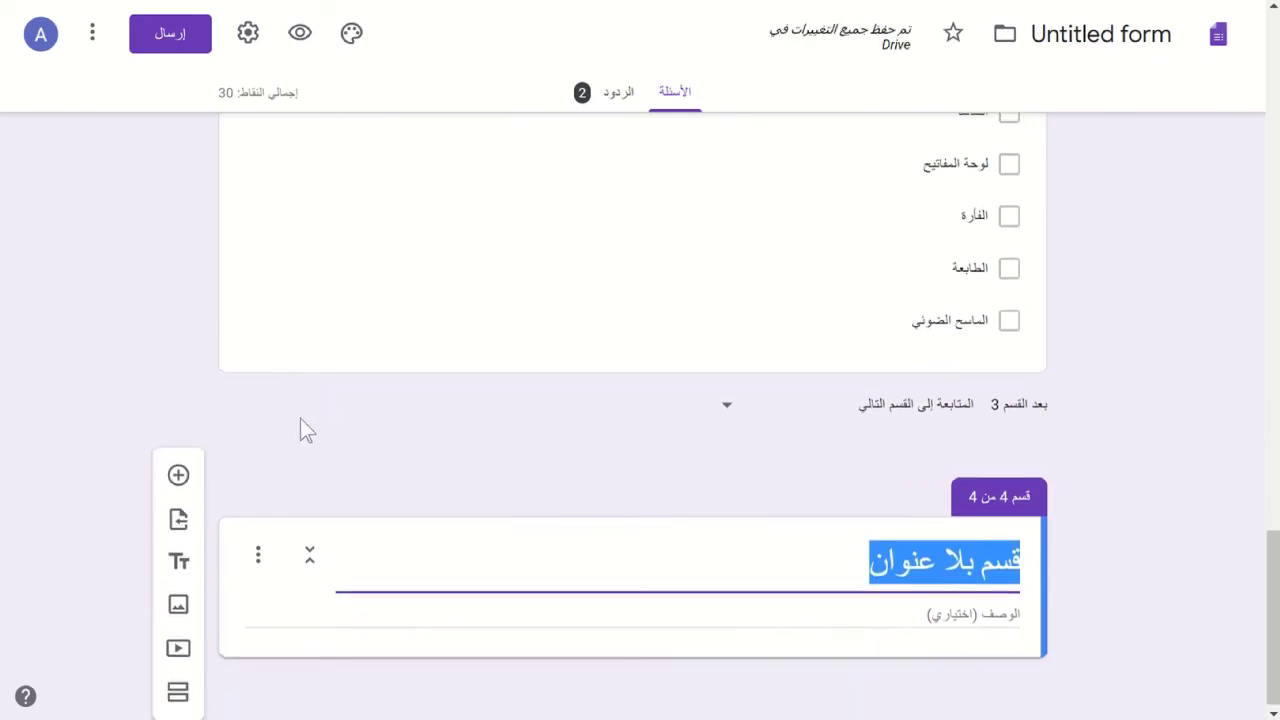
pyautogui.click(177, 486)
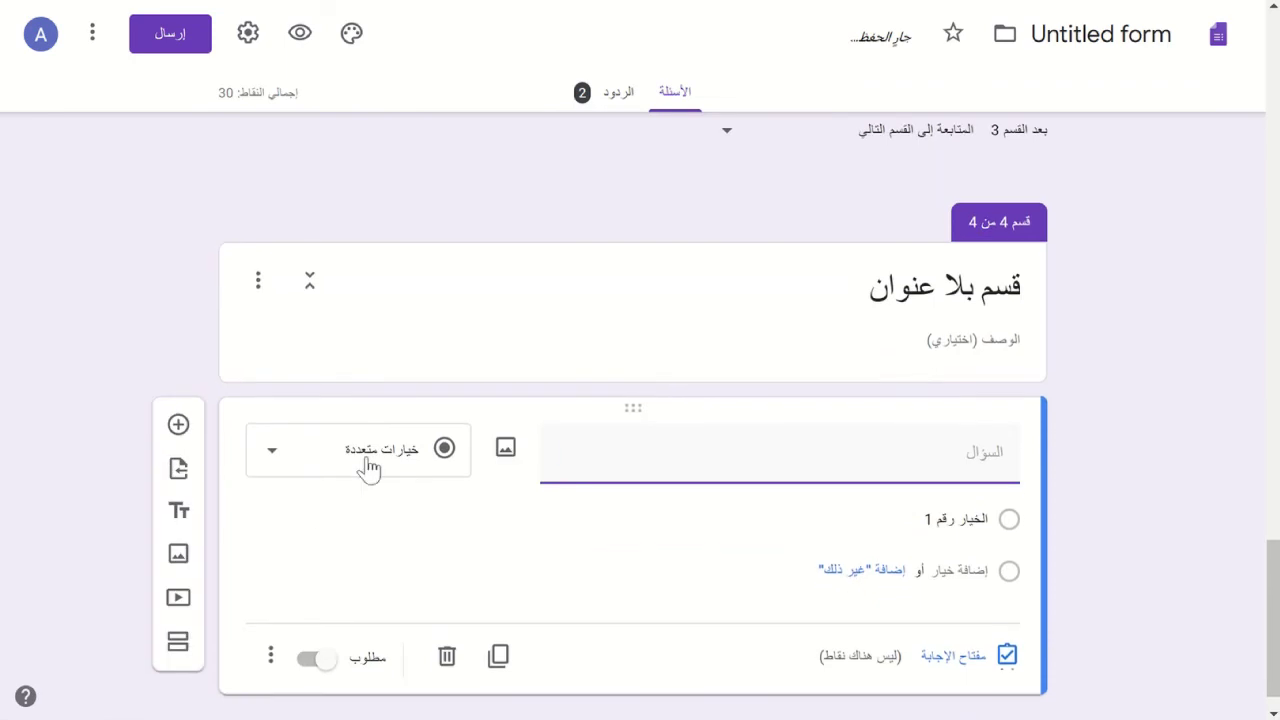
pyautogui.click(367, 468)
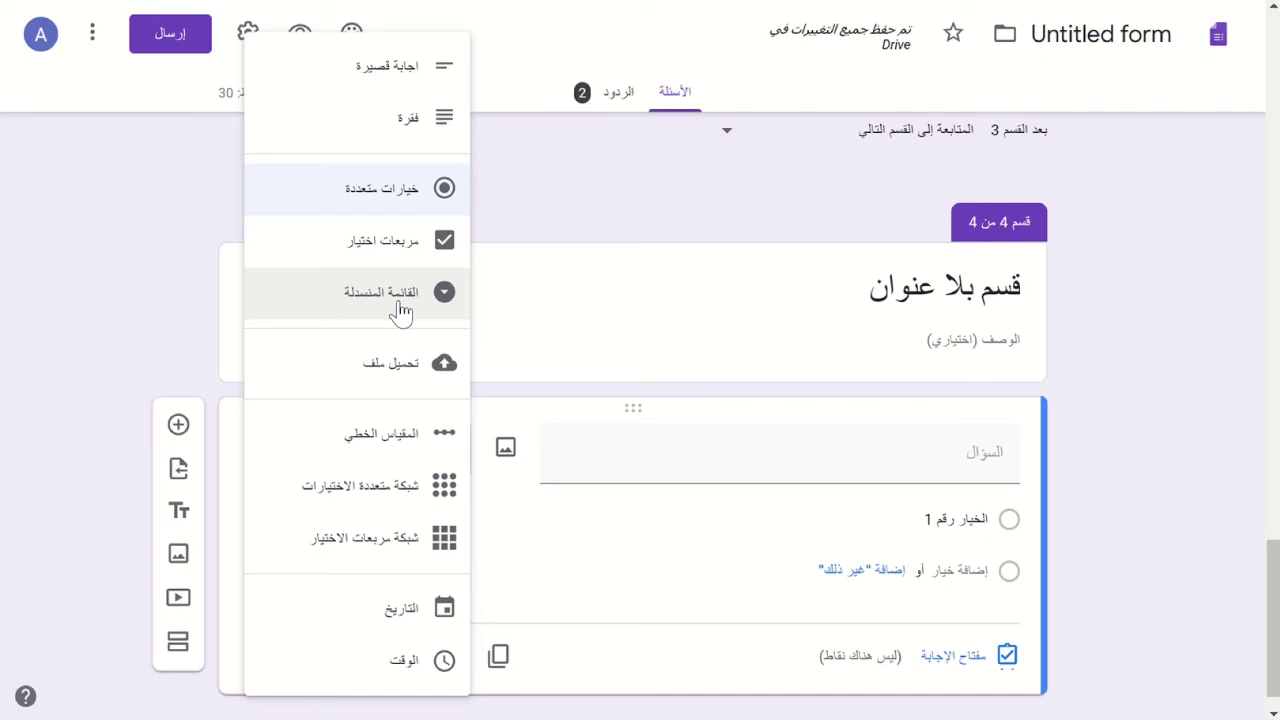
pyautogui.click(130, 364)
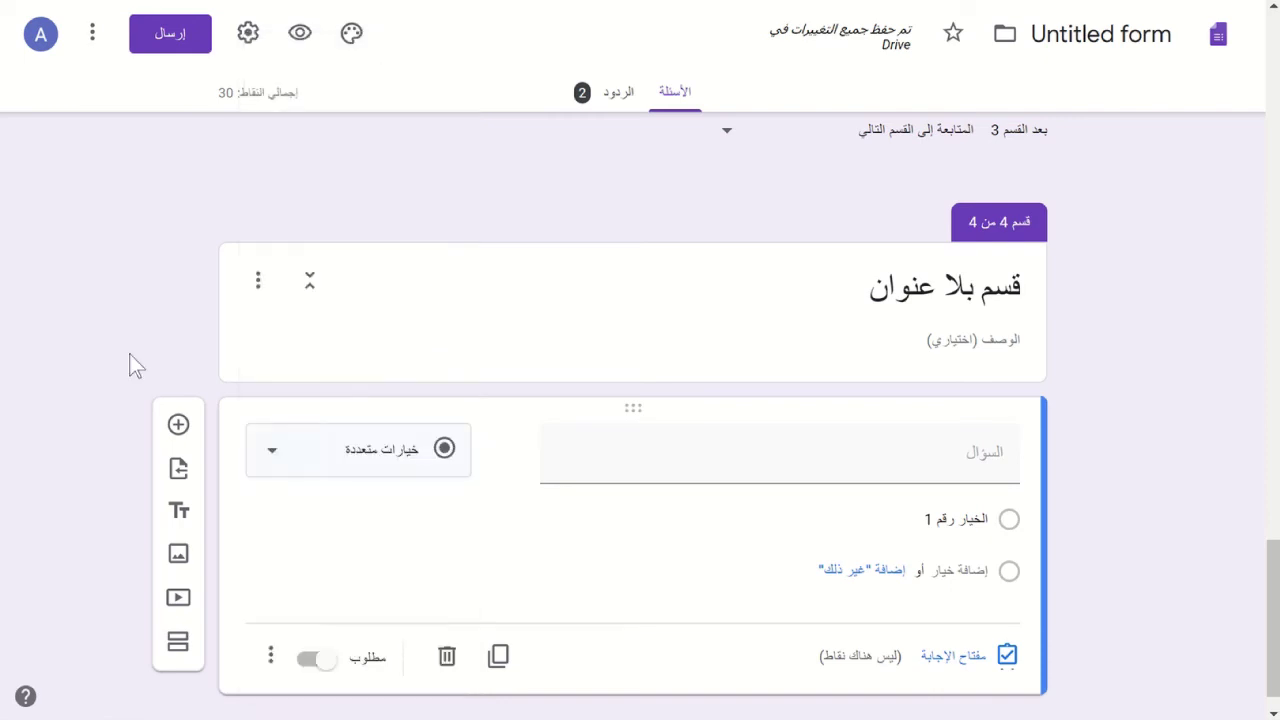
# - Scroll back and select the output devices checkbox question
pyautogui.scroll(5, 132, 365)
pyautogui.scroll(5, 130, 364)
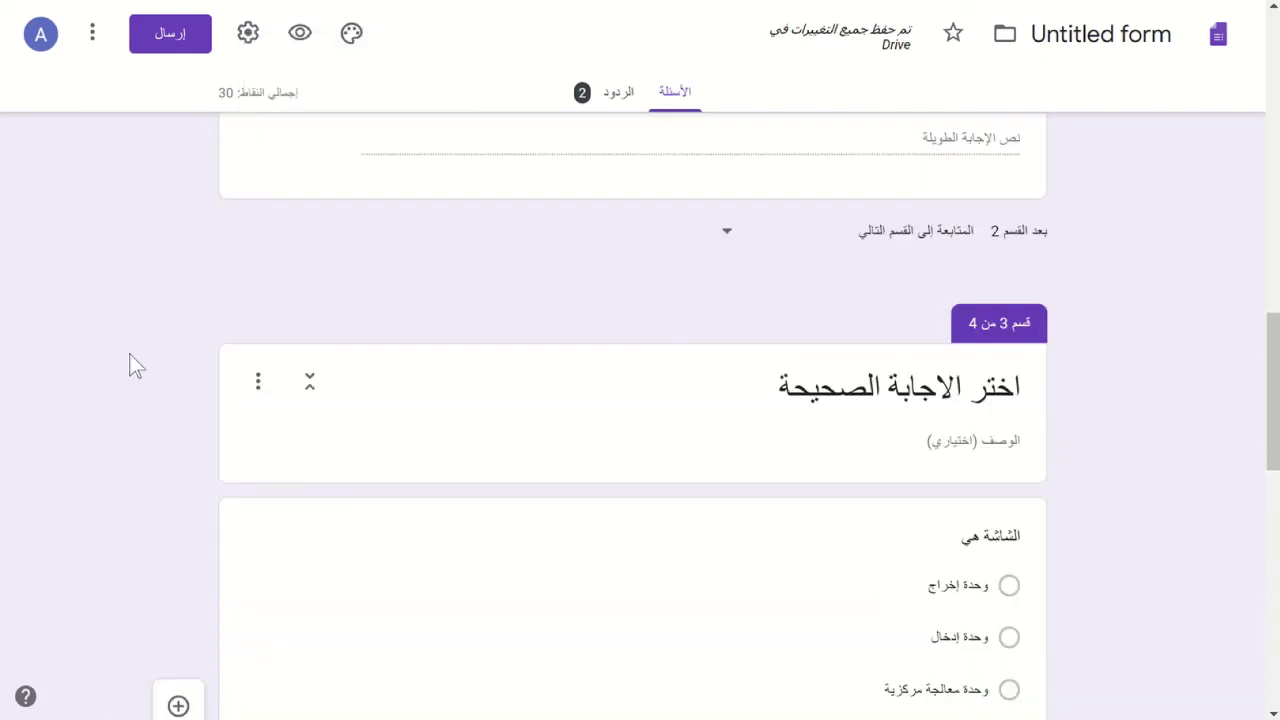
pyautogui.scroll(-4, 130, 364)
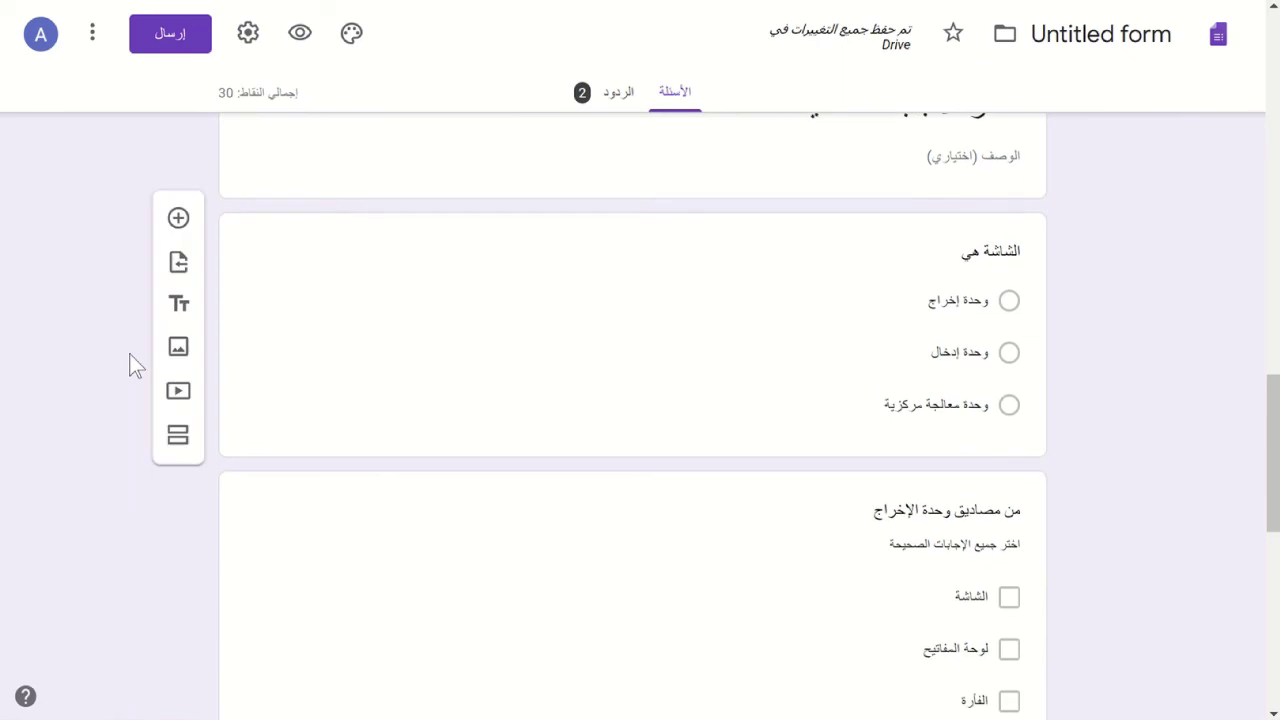
pyautogui.click(405, 520)
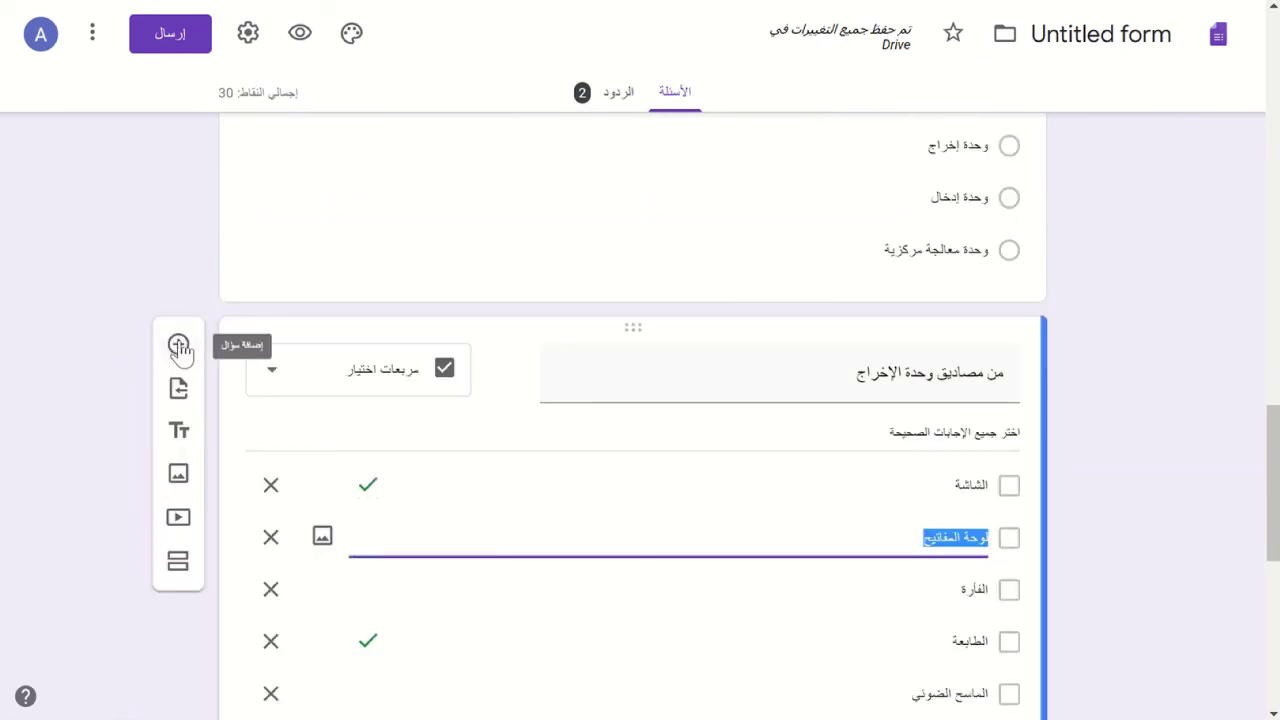
# - Add a Dropdown question below the output devices question, leaving its title blank
pyautogui.click(179, 346)
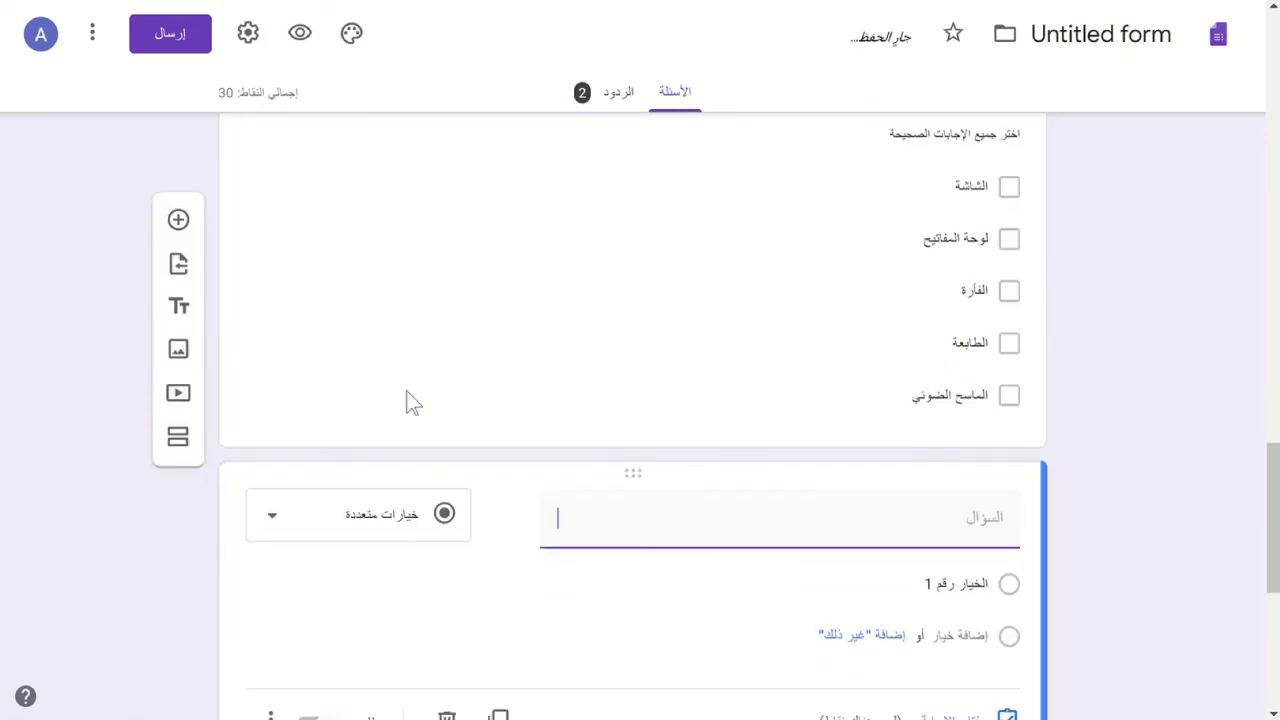
pyautogui.click(391, 416)
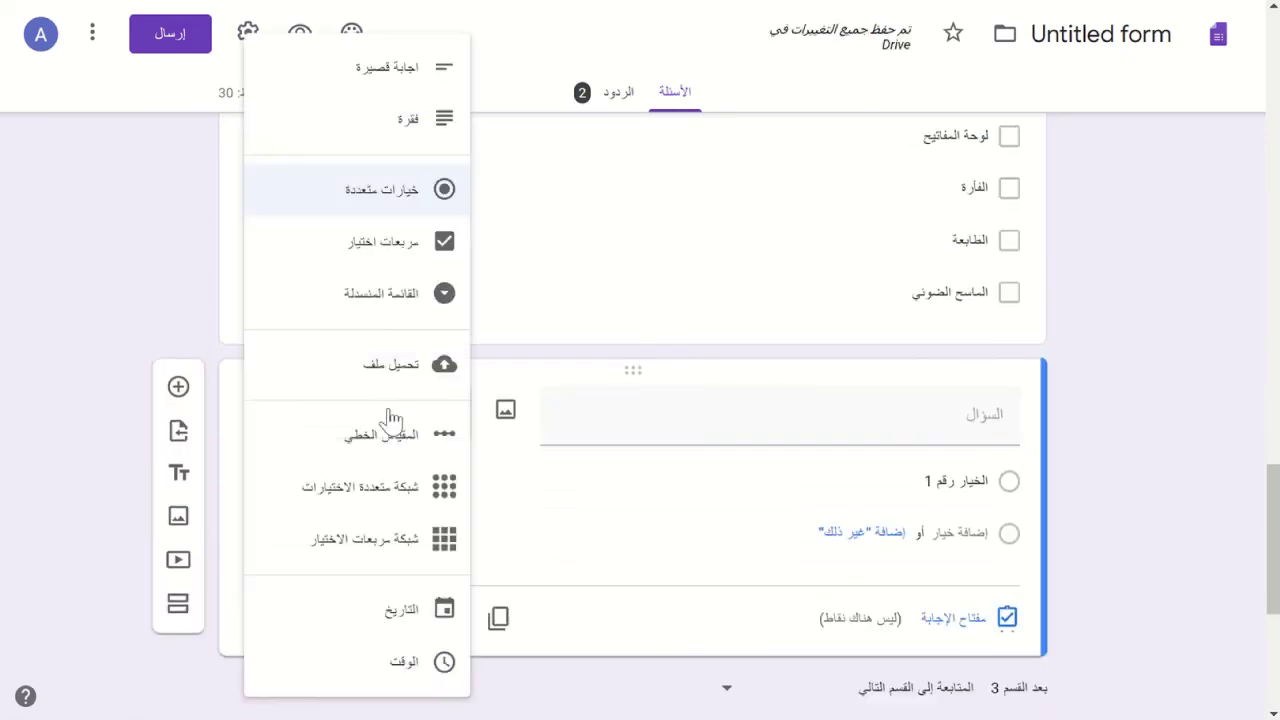
pyautogui.click(375, 297)
pyautogui.click(790, 418)
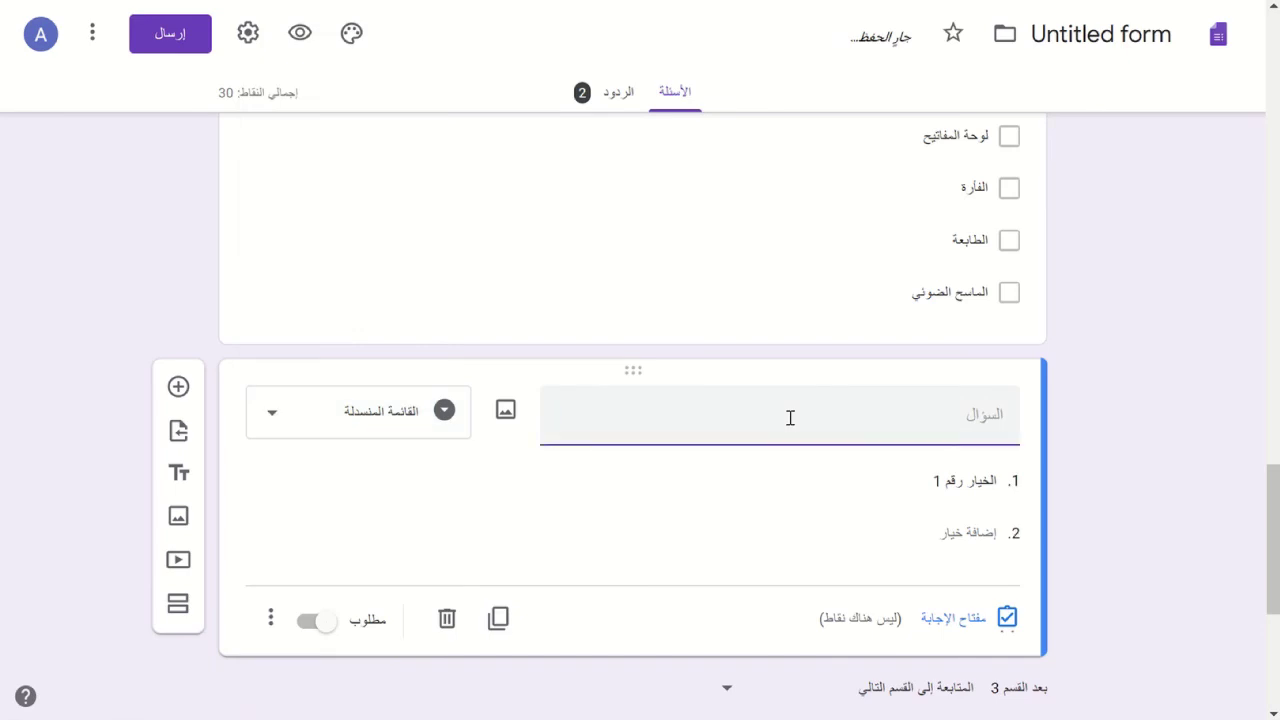
pyautogui.write('hop')
pyautogui.press('BackSpace')
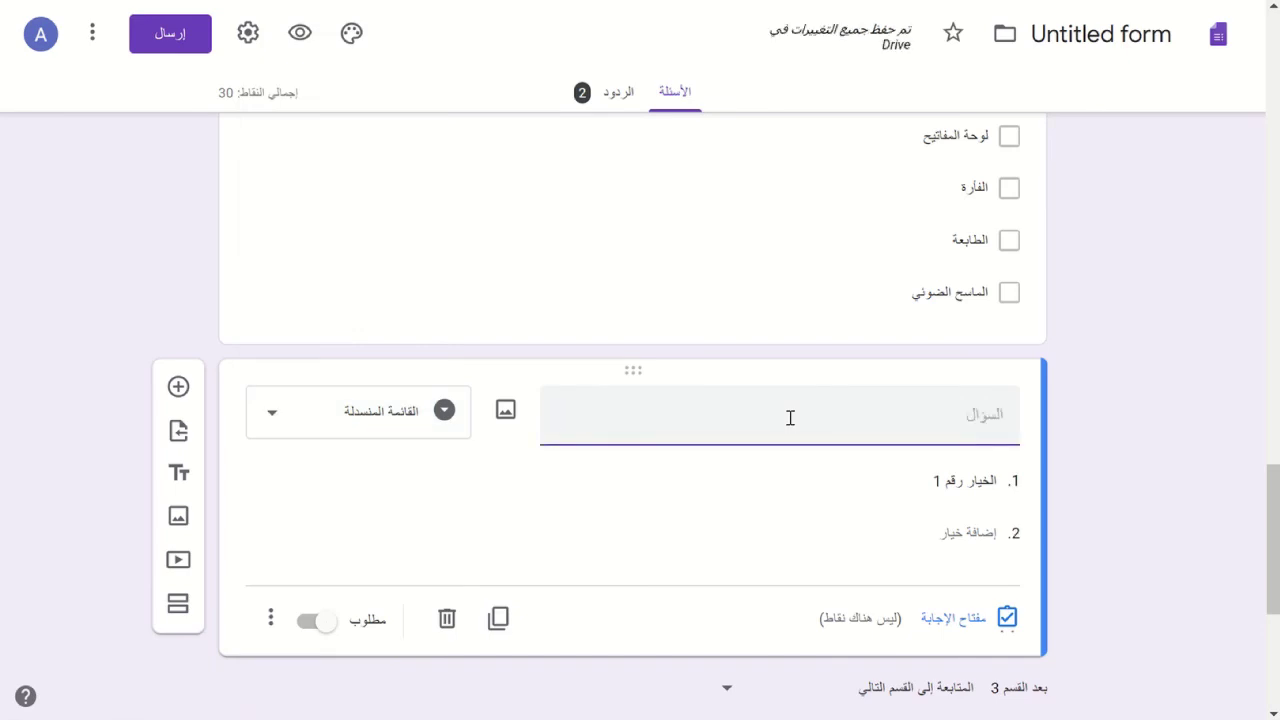
pyautogui.write('اح')
pyautogui.press('BackSpace')
pyautogui.press('BackSpace')
# - Check the new dropdown question's ⋮ menu and close it without changes
pyautogui.click(271, 622)
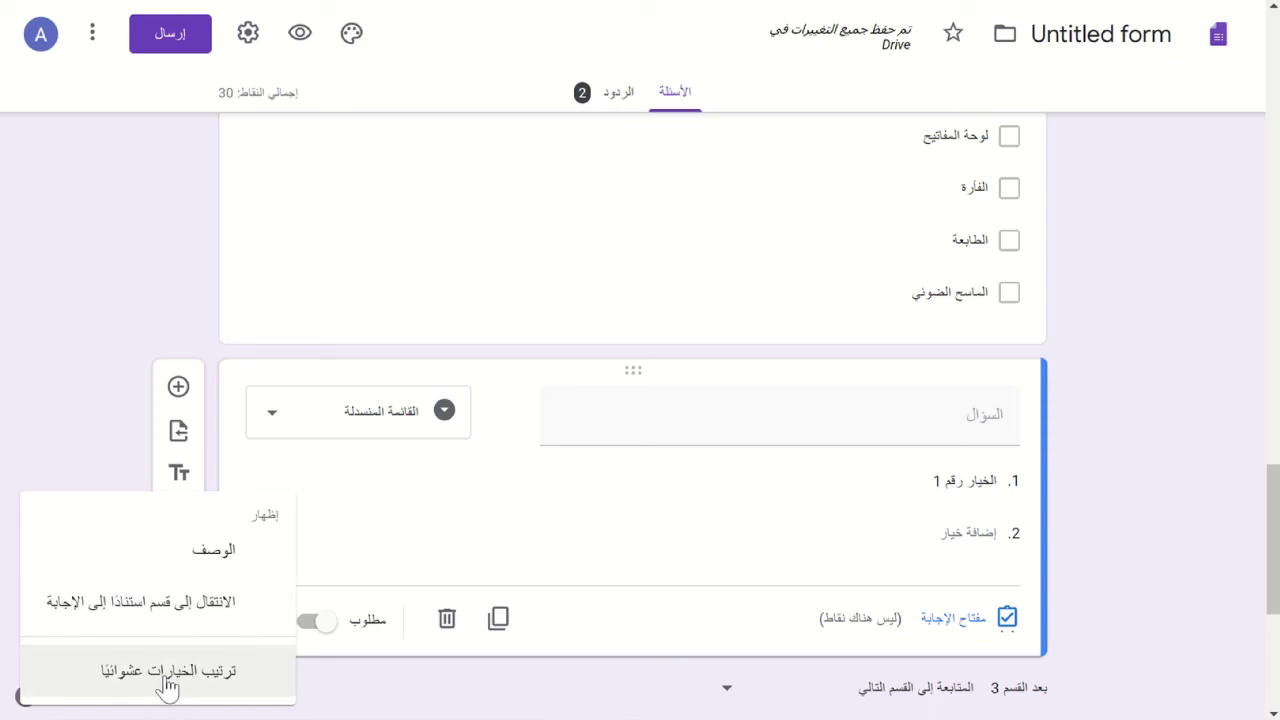
pyautogui.click(118, 193)
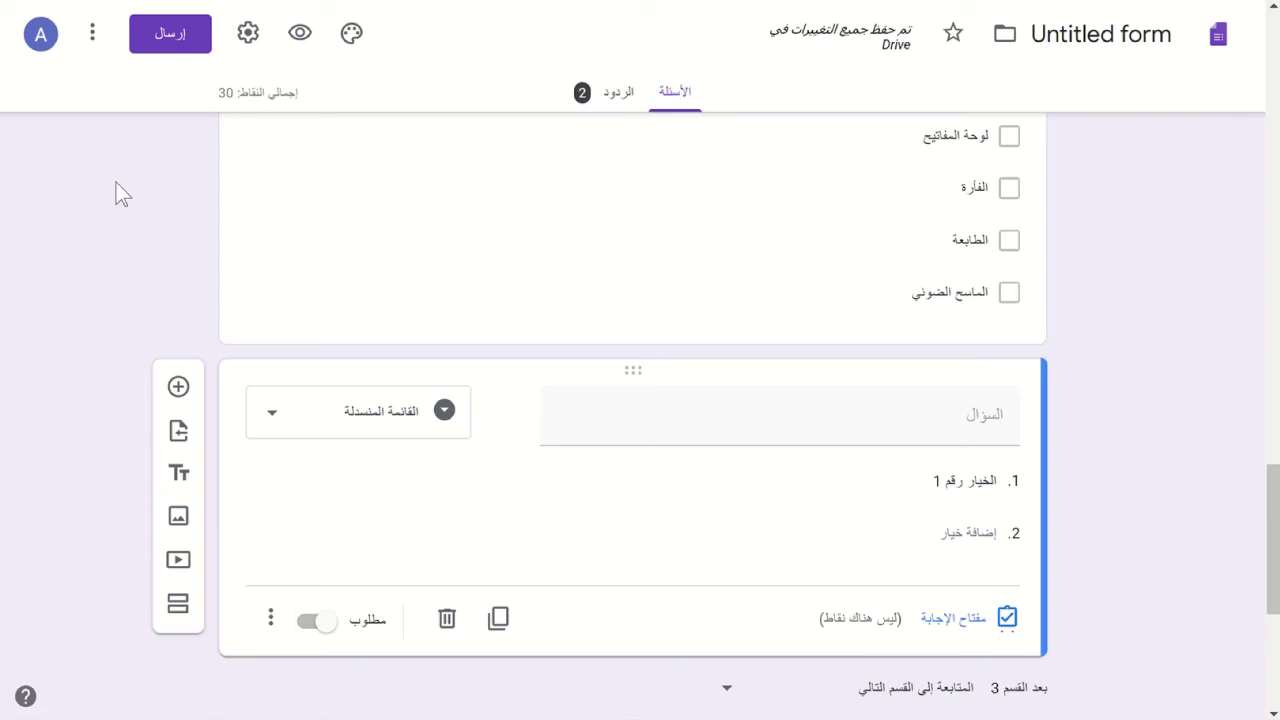
pyautogui.scroll(-3, 518, 490)
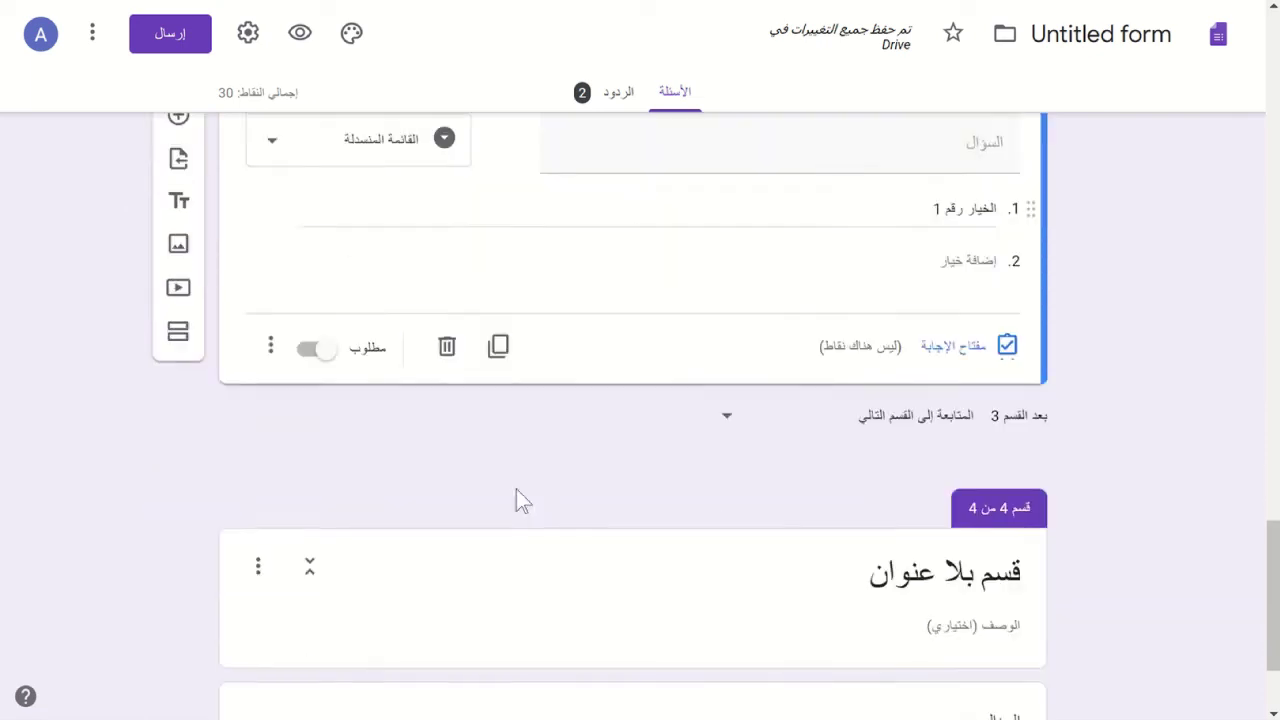
pyautogui.scroll(1, 48, 437)
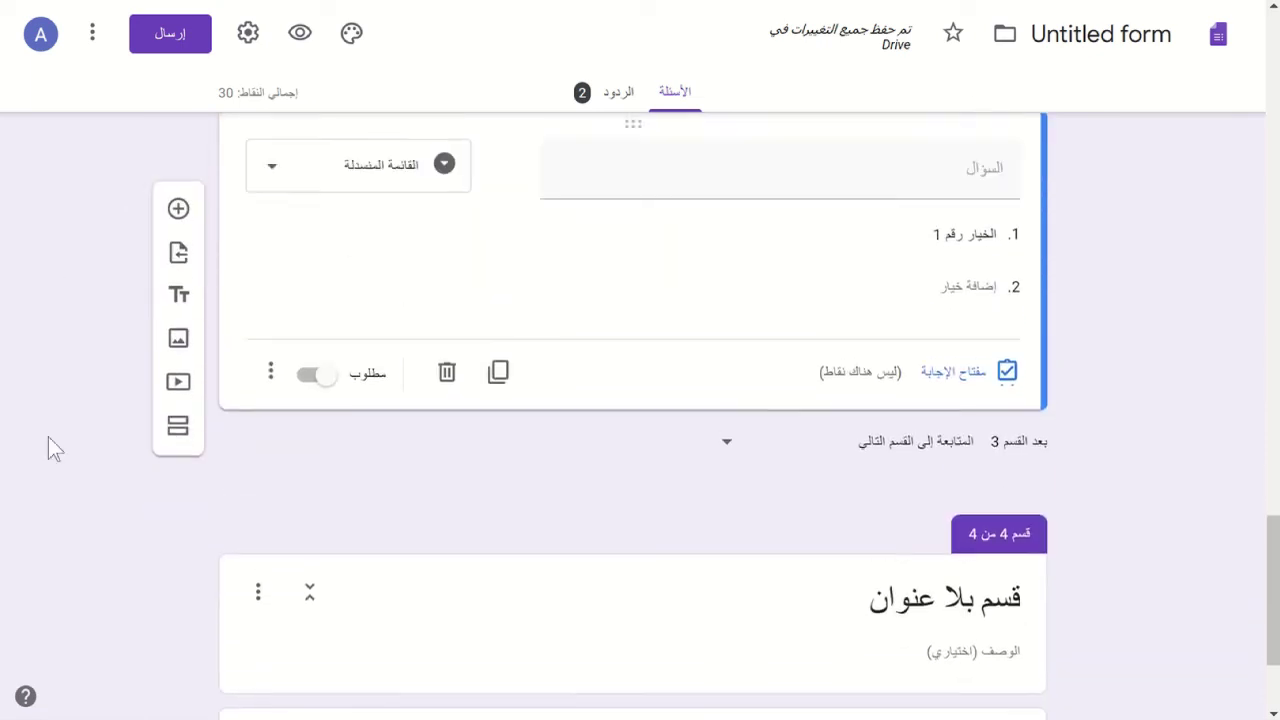
pyautogui.click(333, 222)
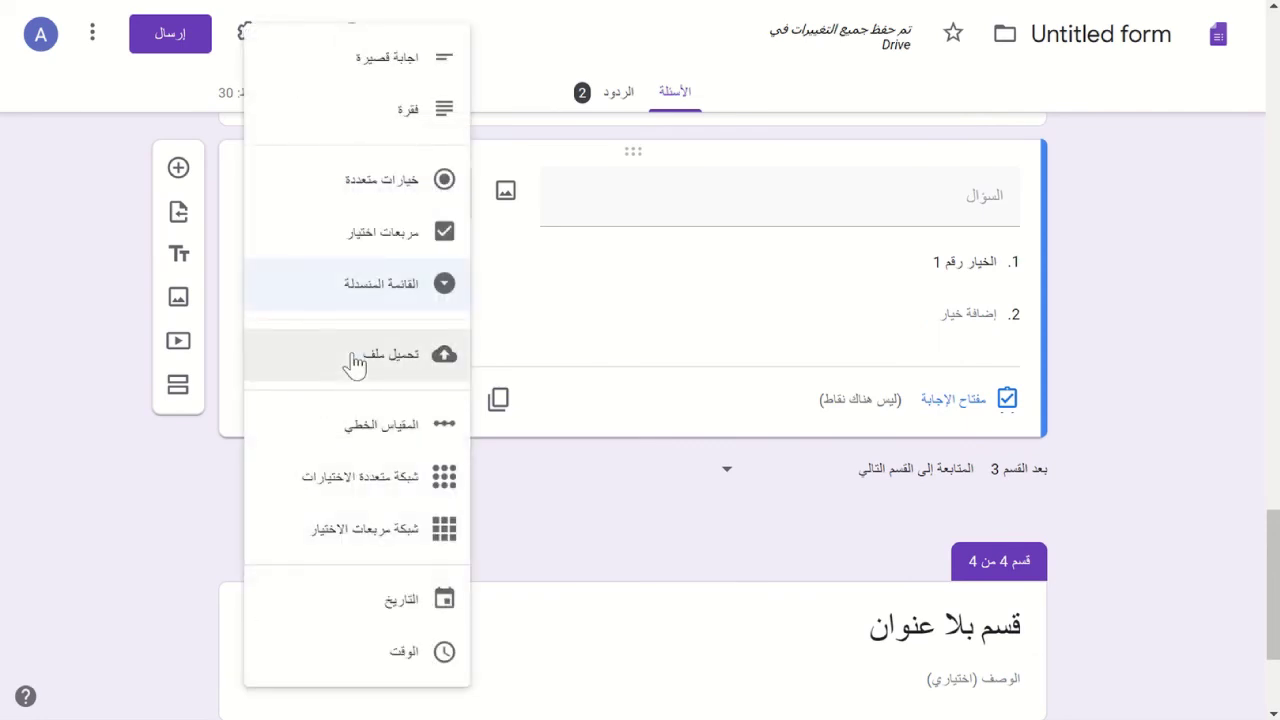
# - Make the question a Linear scale, trying 10 before settling on 1 to 5
pyautogui.click(362, 430)
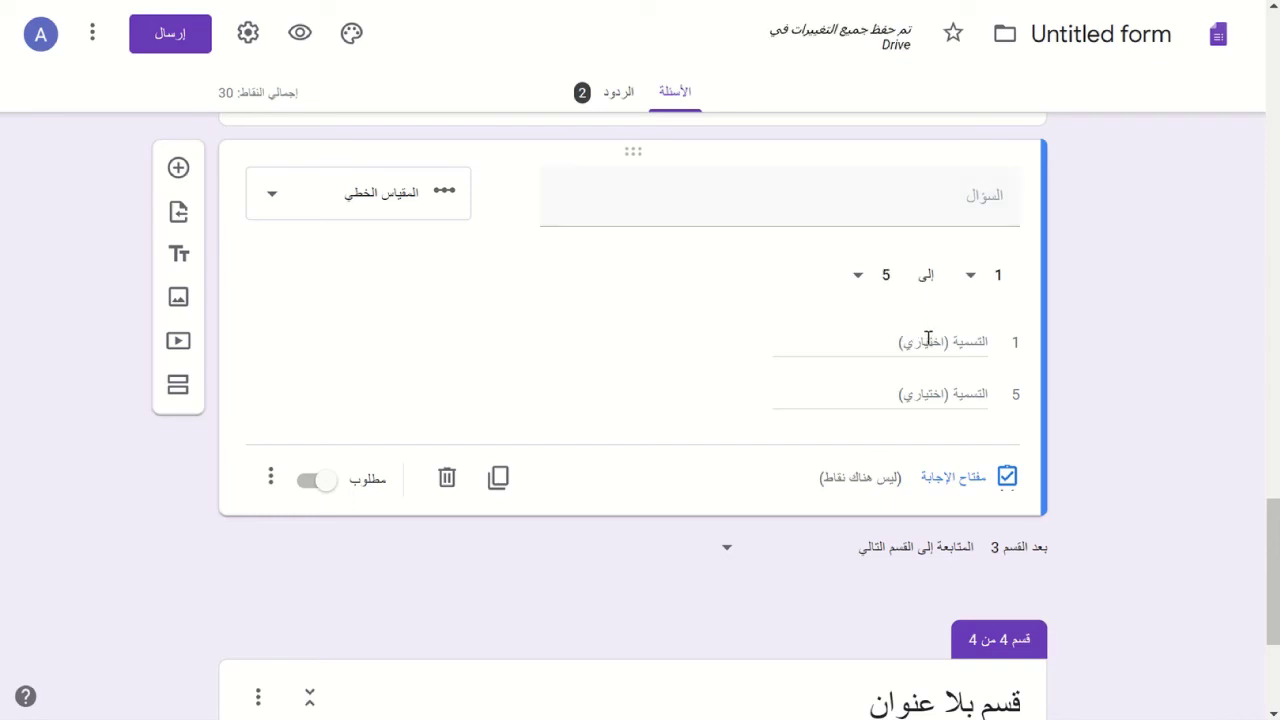
pyautogui.click(866, 293)
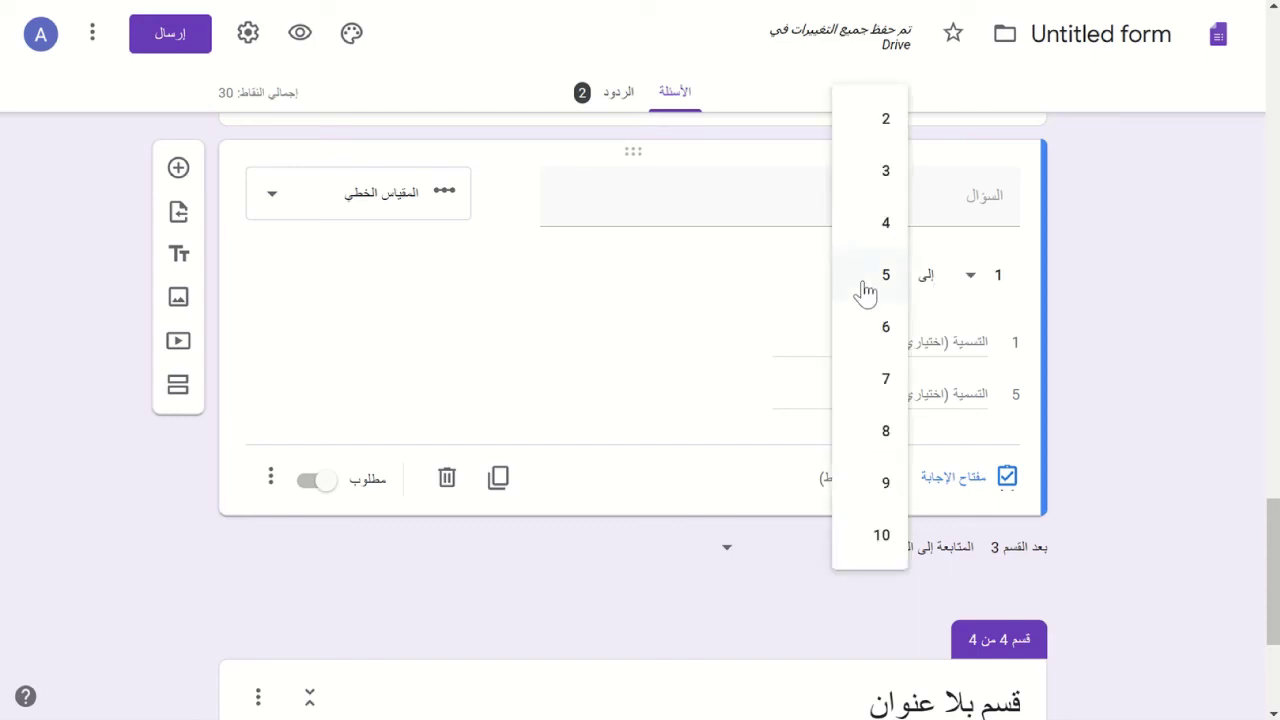
pyautogui.click(883, 537)
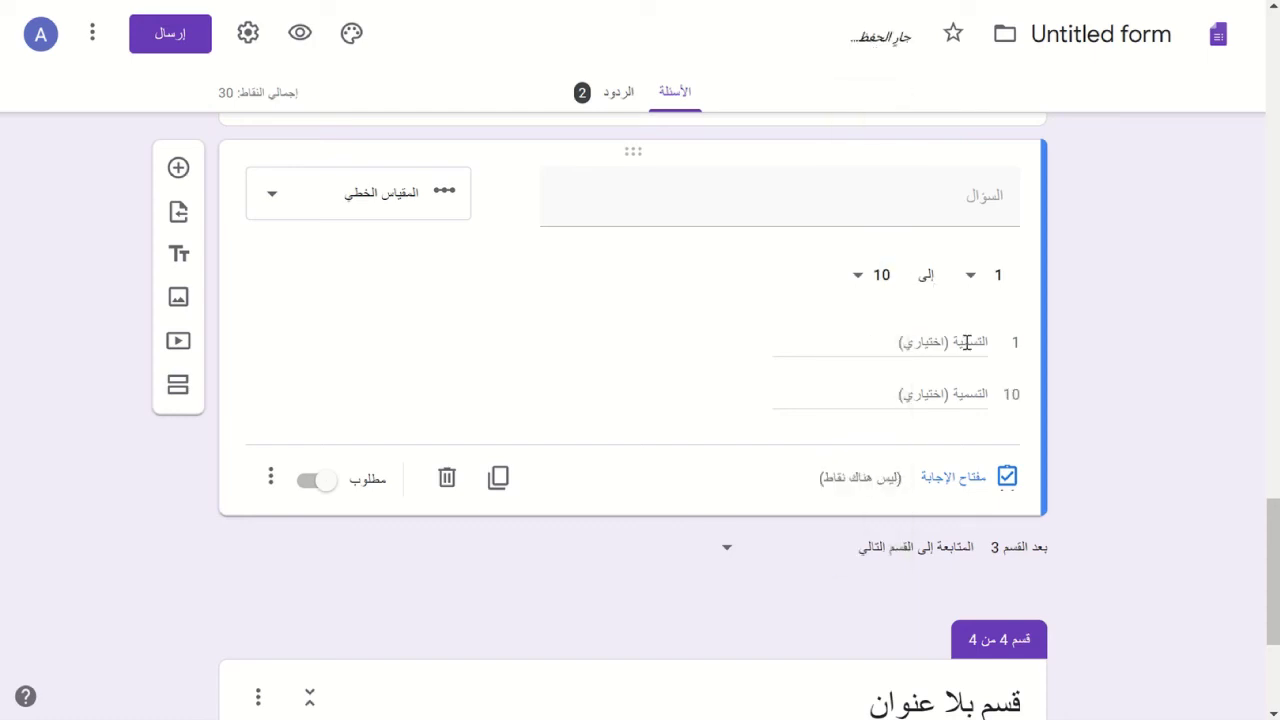
pyautogui.click(851, 288)
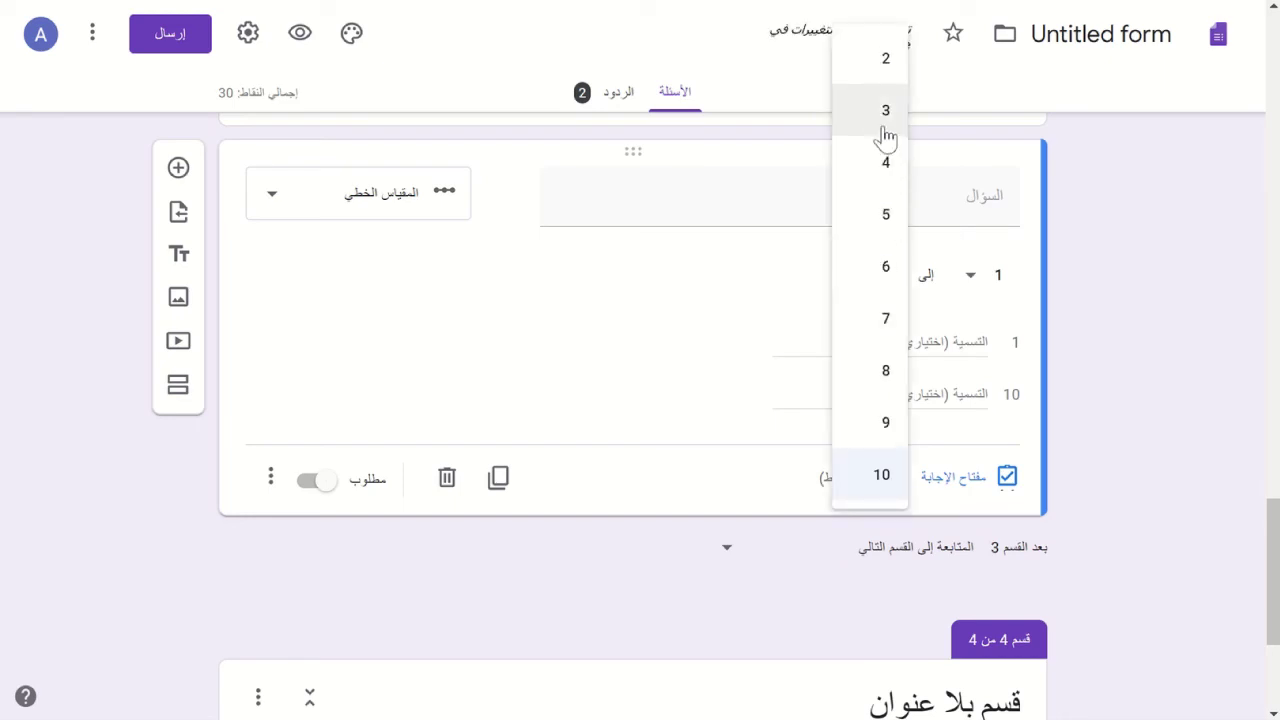
pyautogui.click(880, 218)
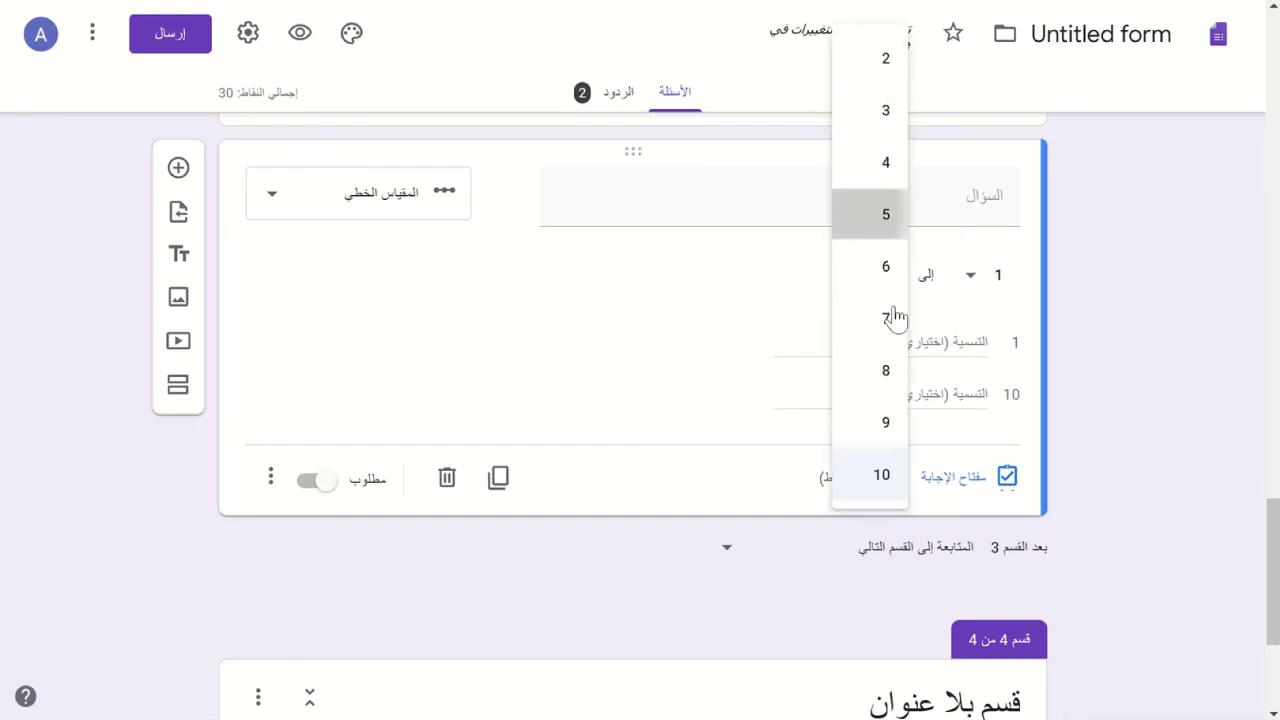
# - Label the scale's low end سيئ and its high end ممتاز
pyautogui.click(936, 341)
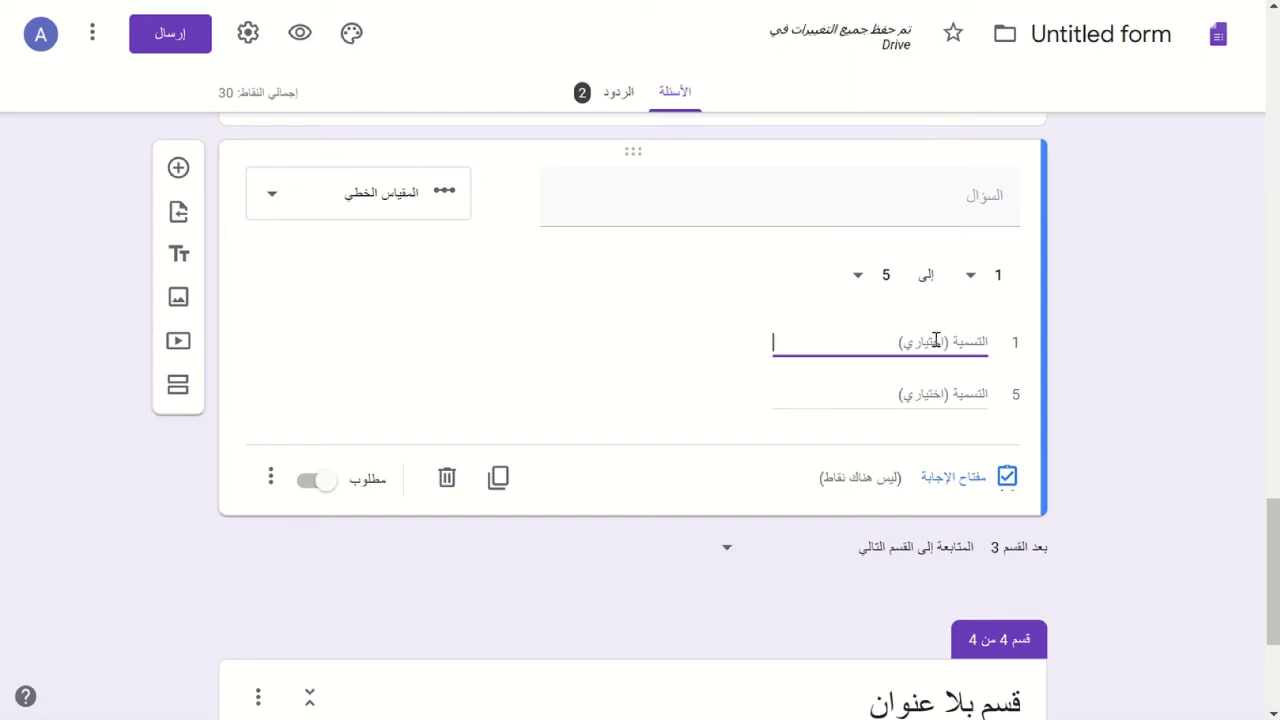
pyautogui.write('سئ')
pyautogui.click(929, 390)
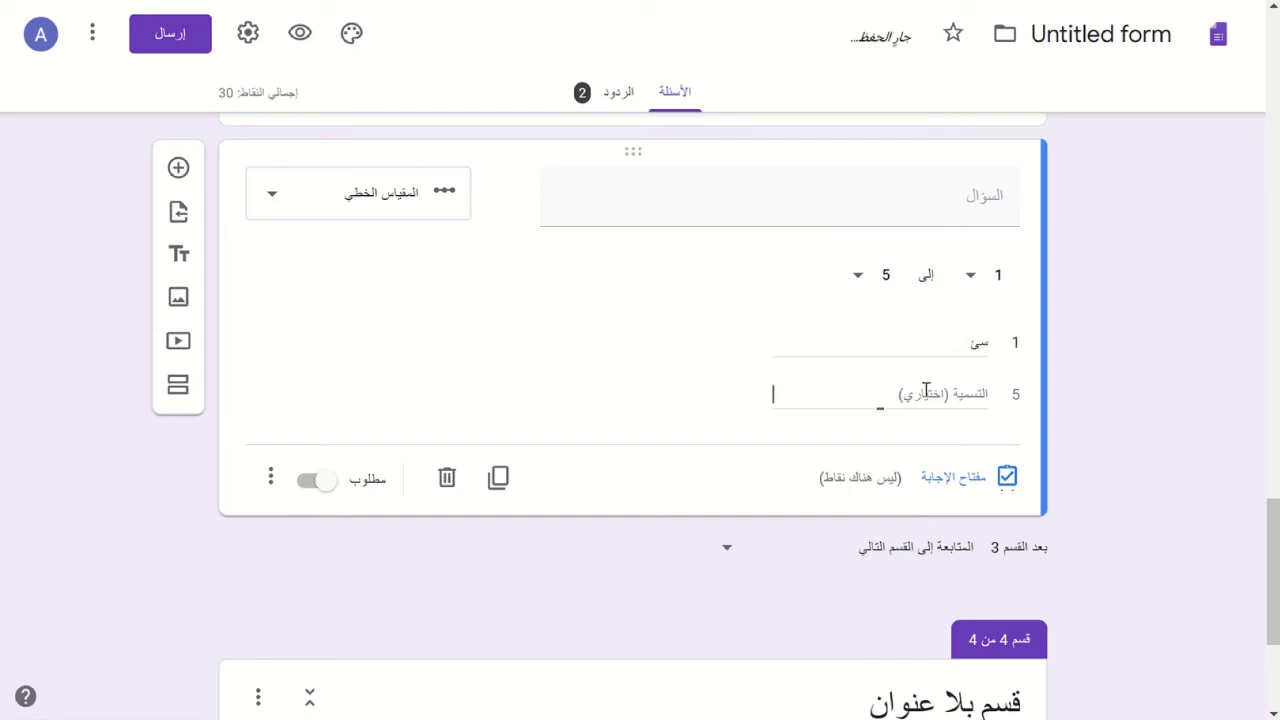
pyautogui.write('ممتاز')
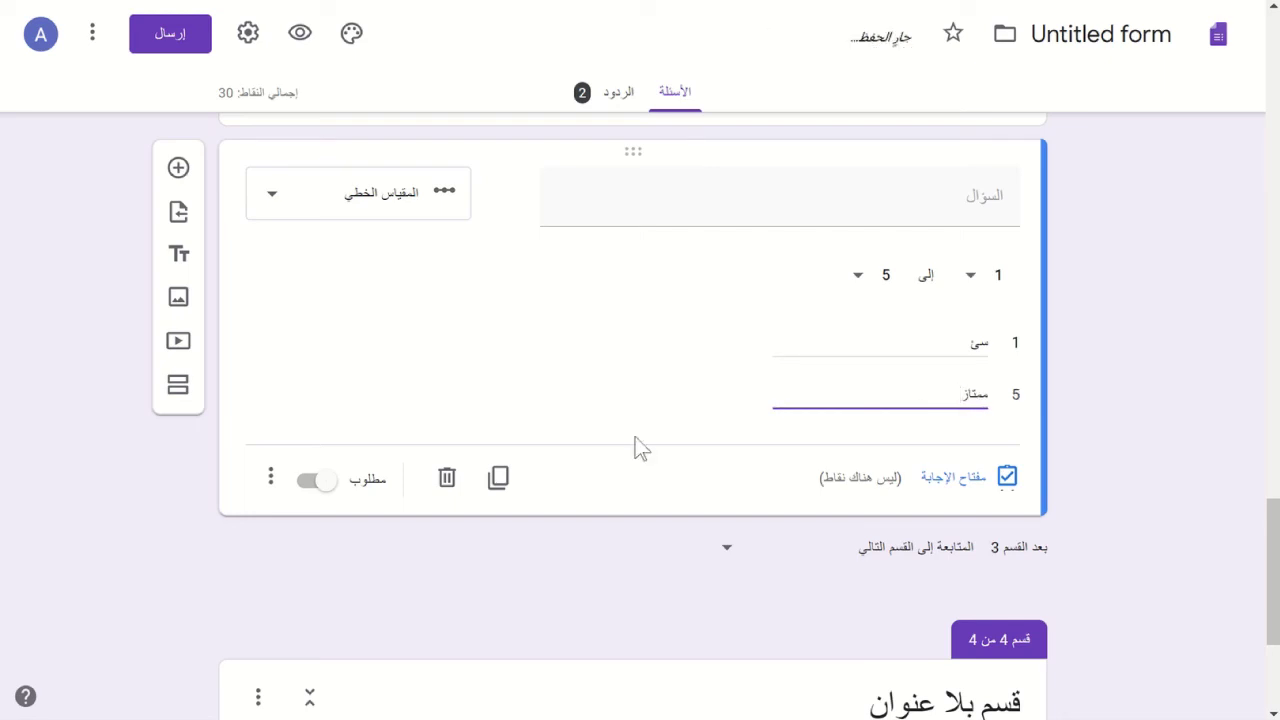
pyautogui.click(269, 479)
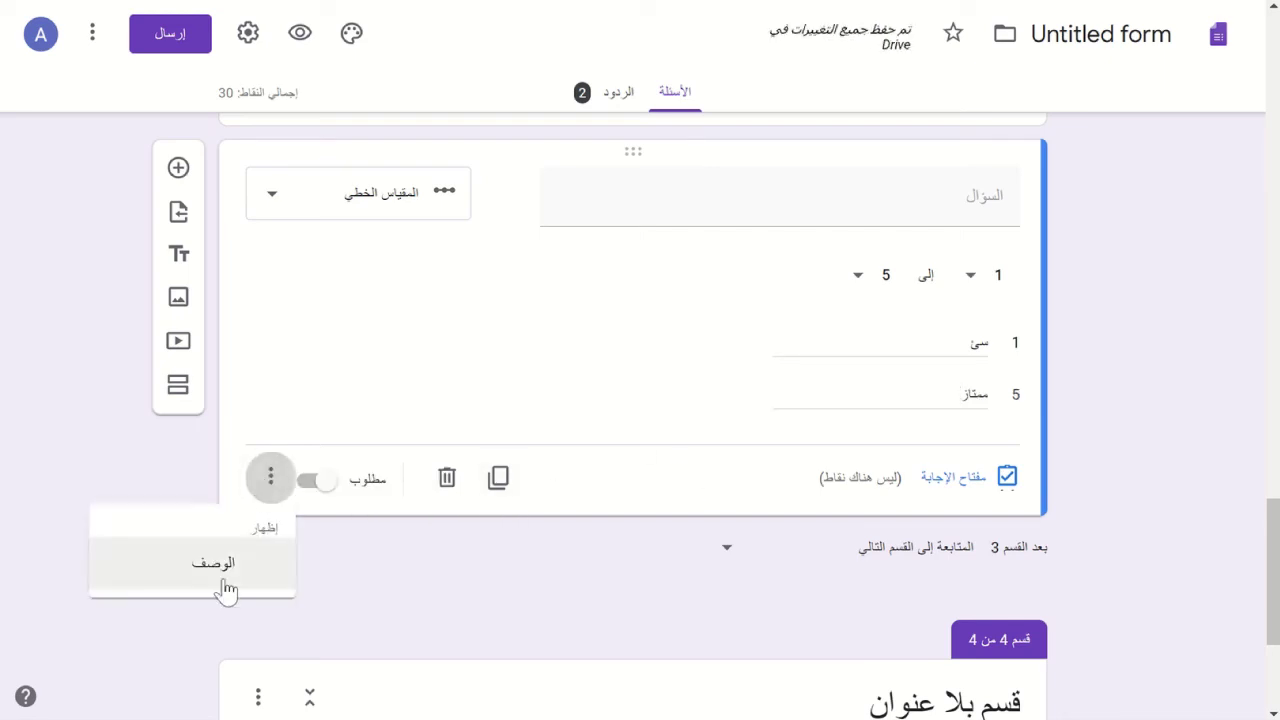
pyautogui.click(452, 320)
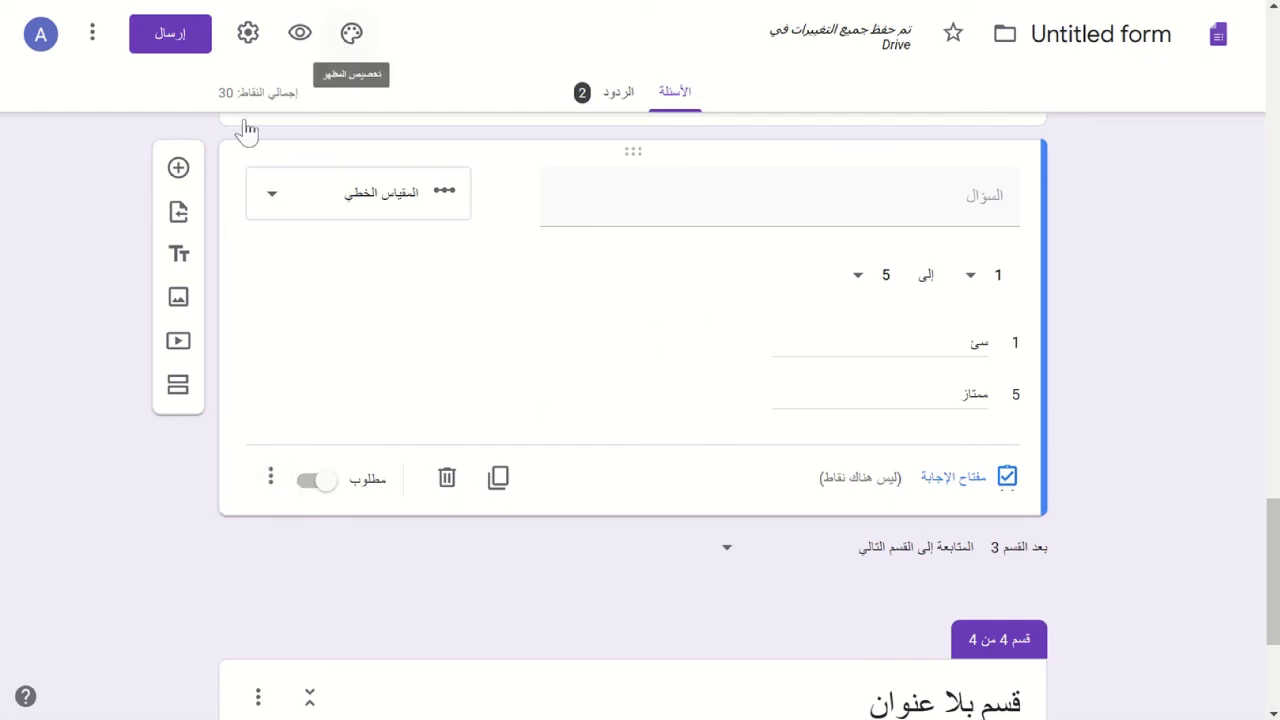
pyautogui.click(300, 35)
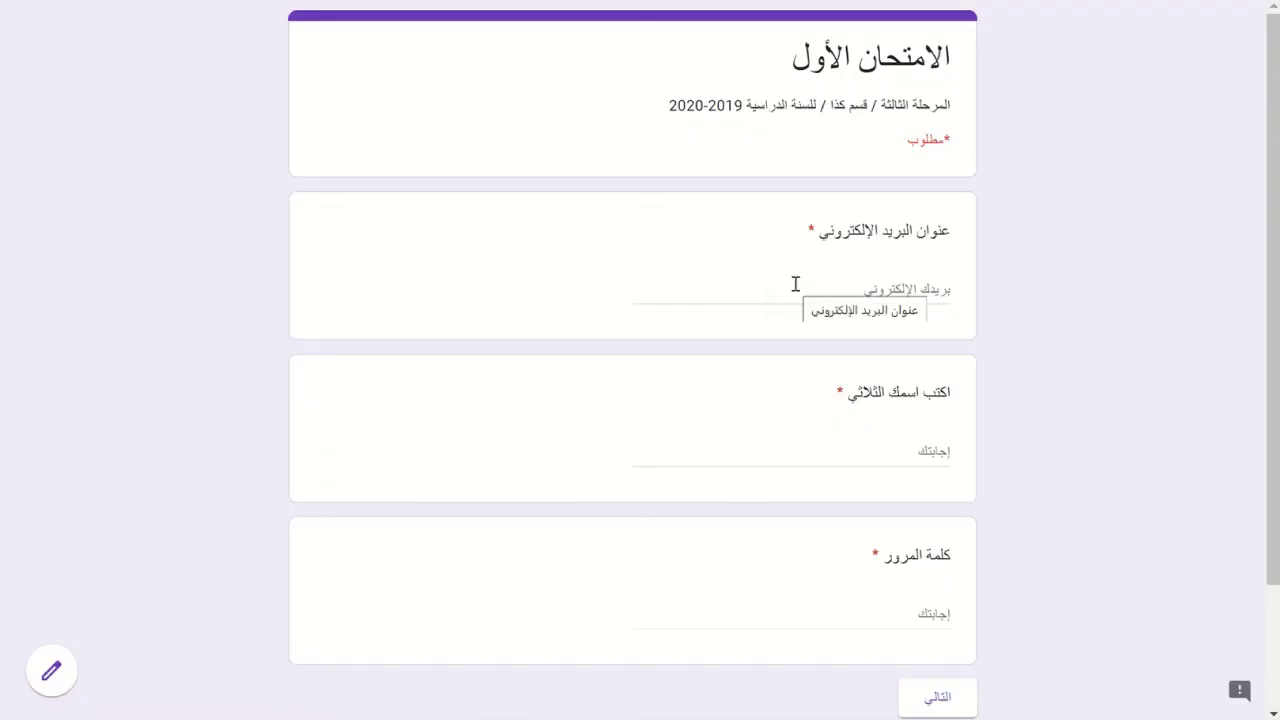
pyautogui.click(795, 284)
pyautogui.write('ش')
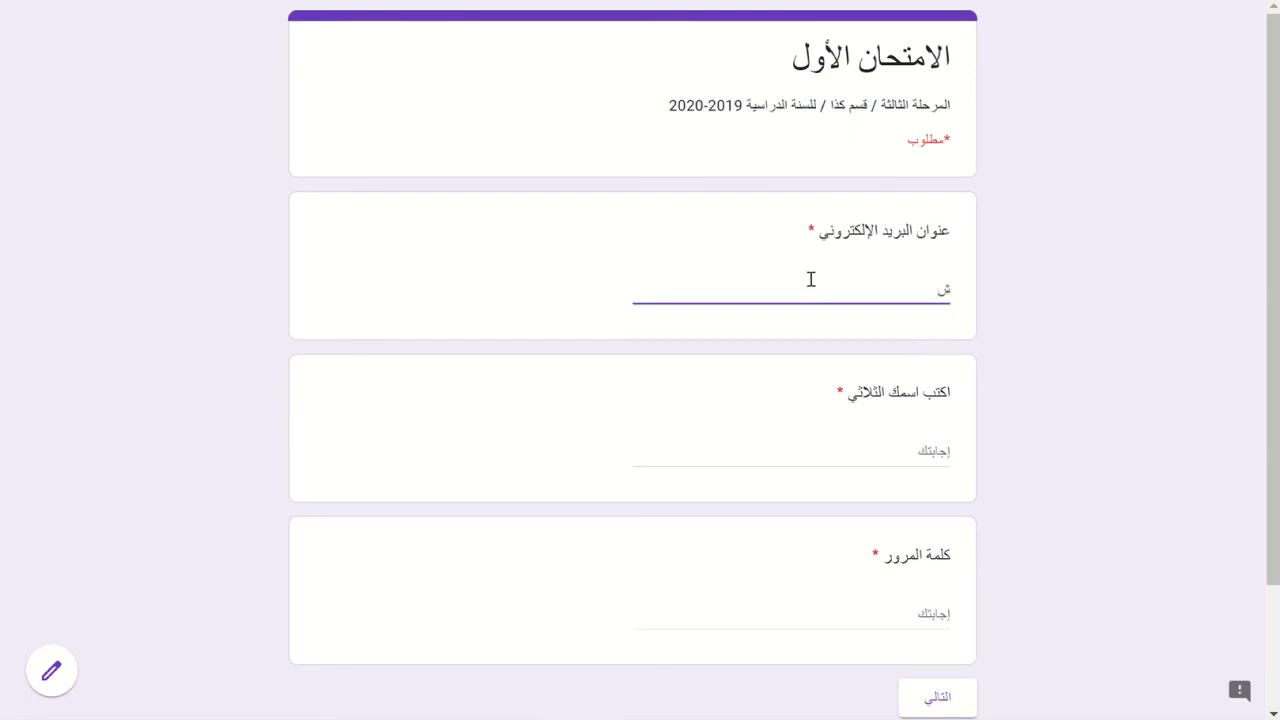
pyautogui.press('BackSpace')
pyautogui.write('a@gmail.com')
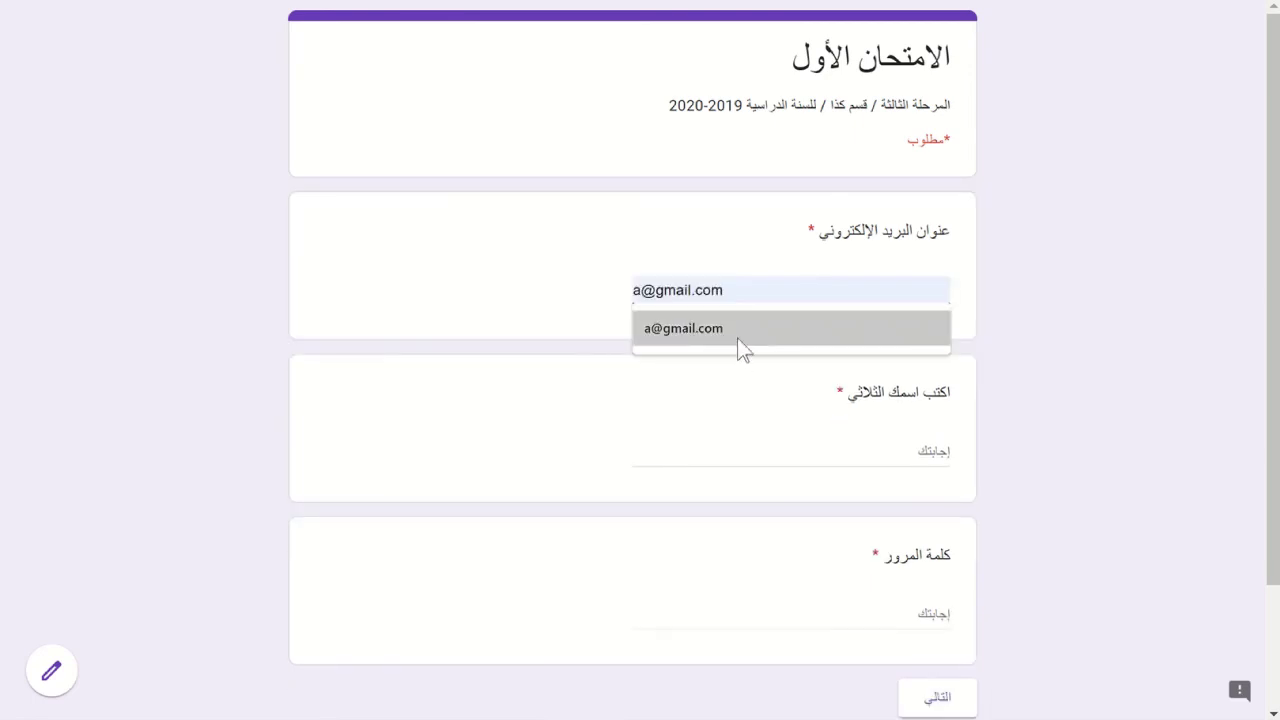
pyautogui.click(740, 340)
pyautogui.write('am')
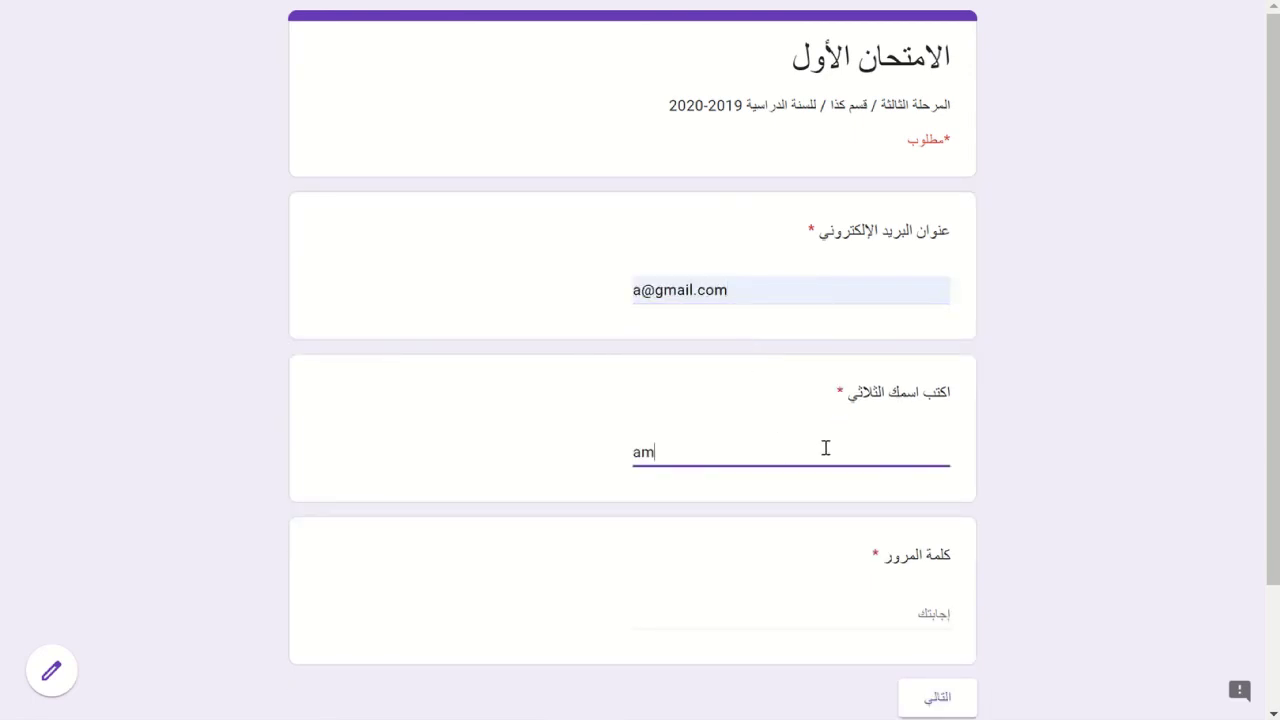
pyautogui.write('eer')
pyautogui.press('Tab')
pyautogui.write('am')
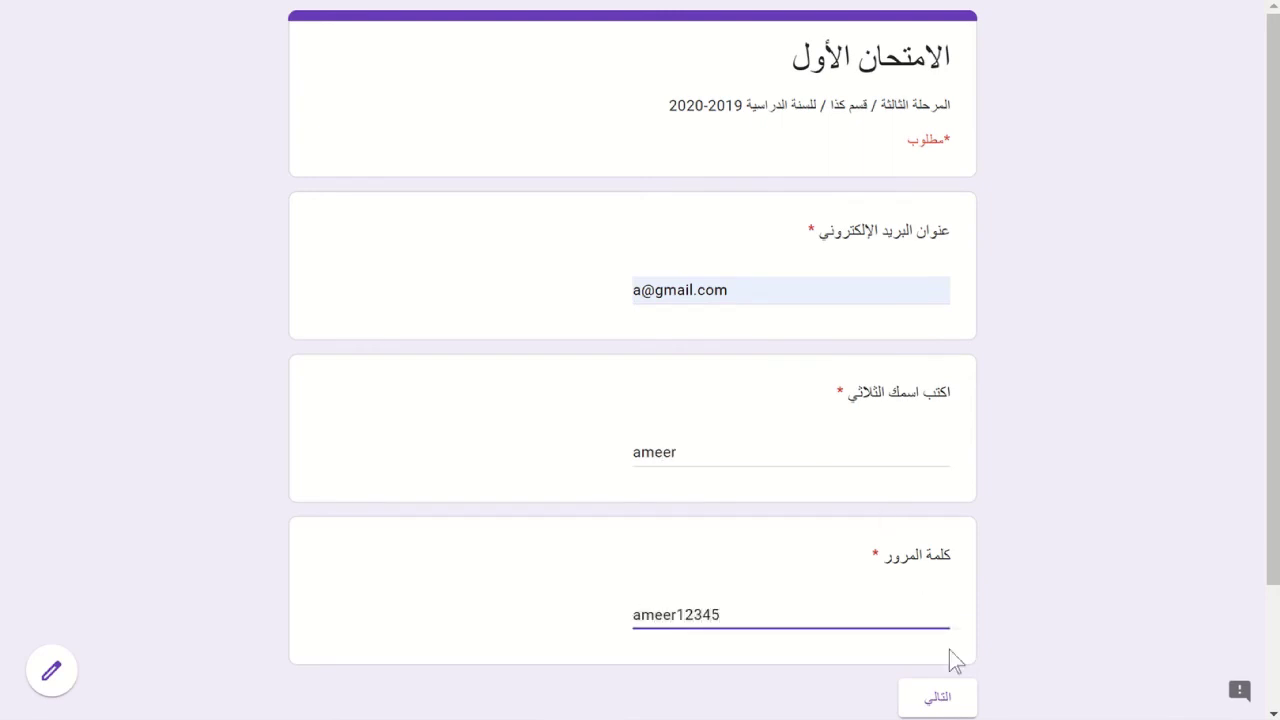
pyautogui.click(936, 703)
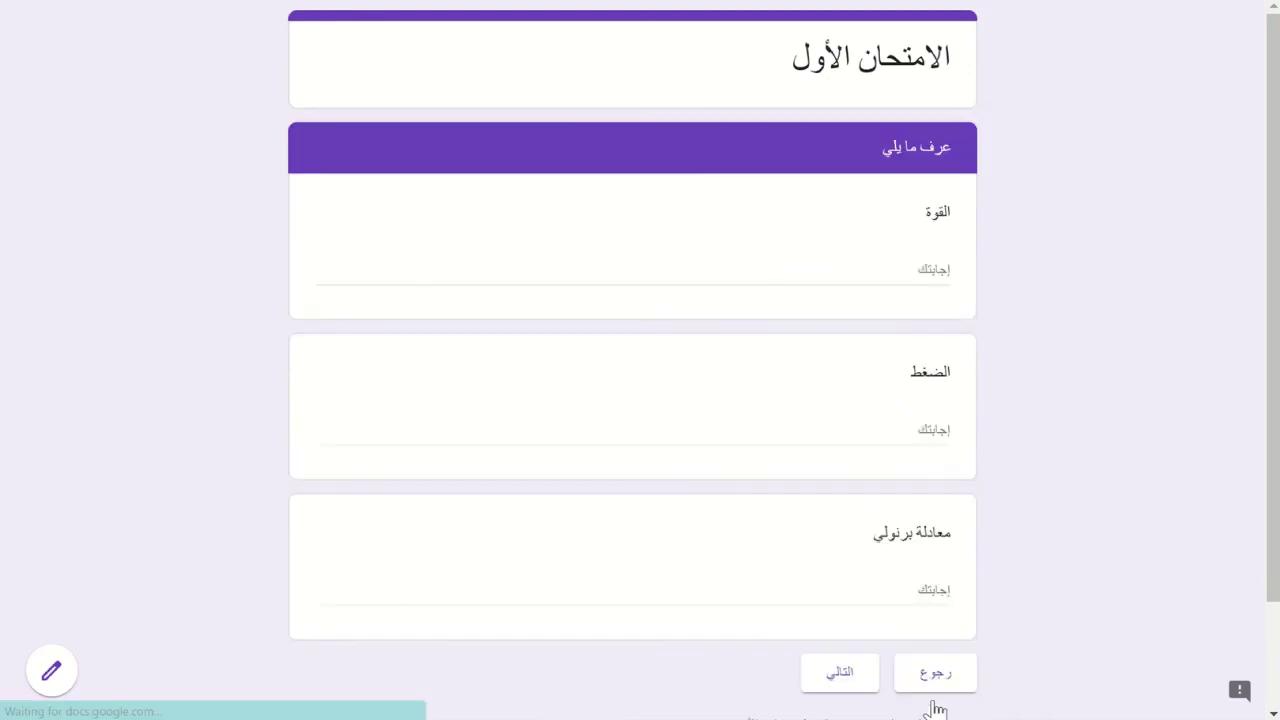
pyautogui.click(841, 684)
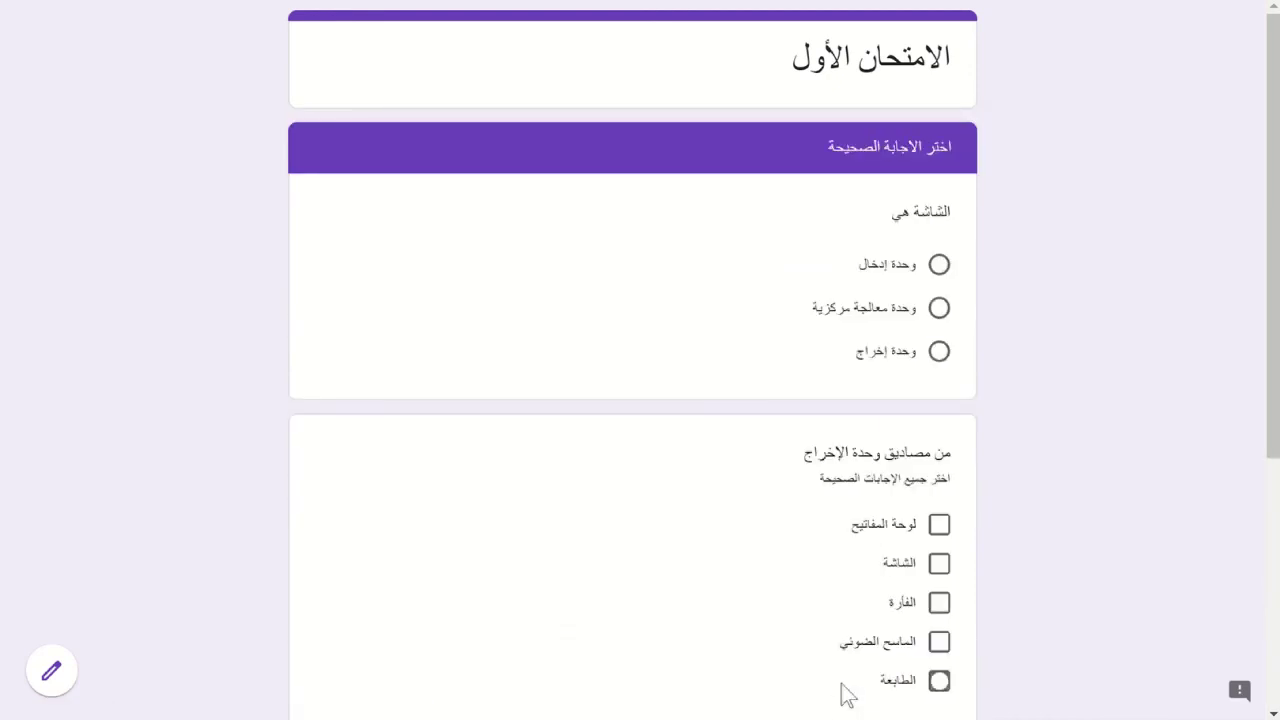
pyautogui.click(845, 690)
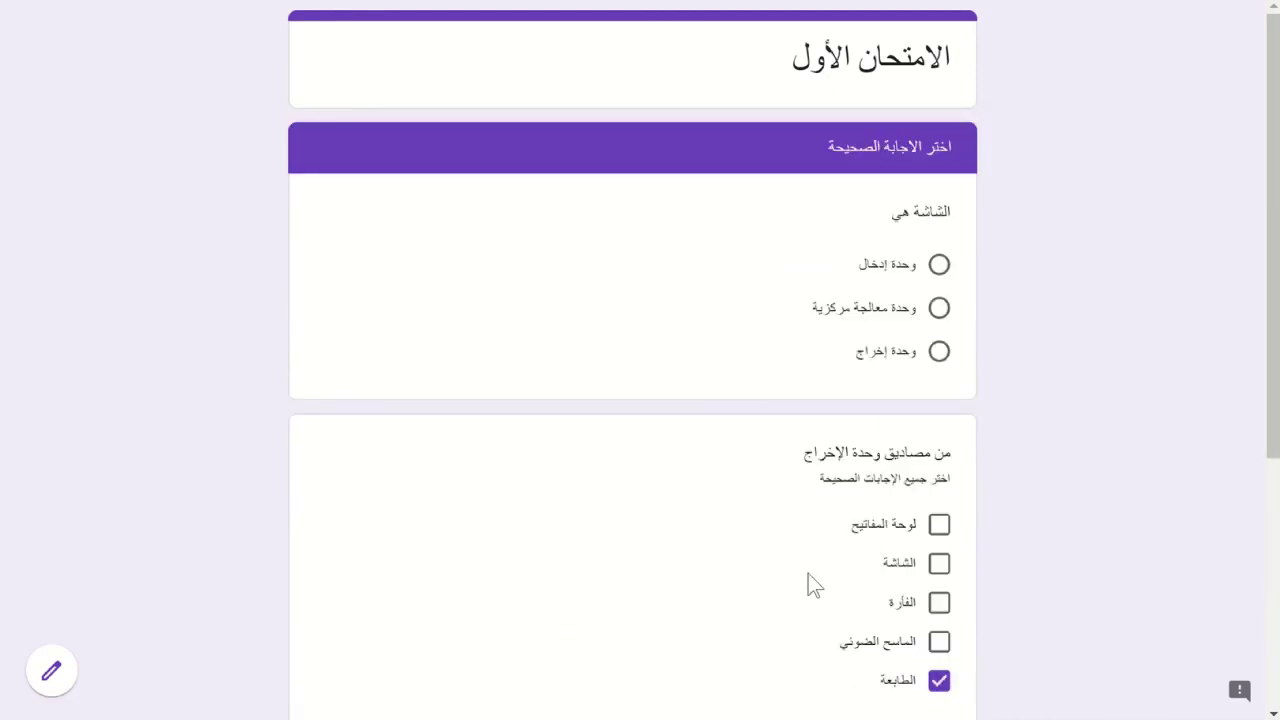
pyautogui.click(939, 695)
pyautogui.scroll(-3, 1040, 522)
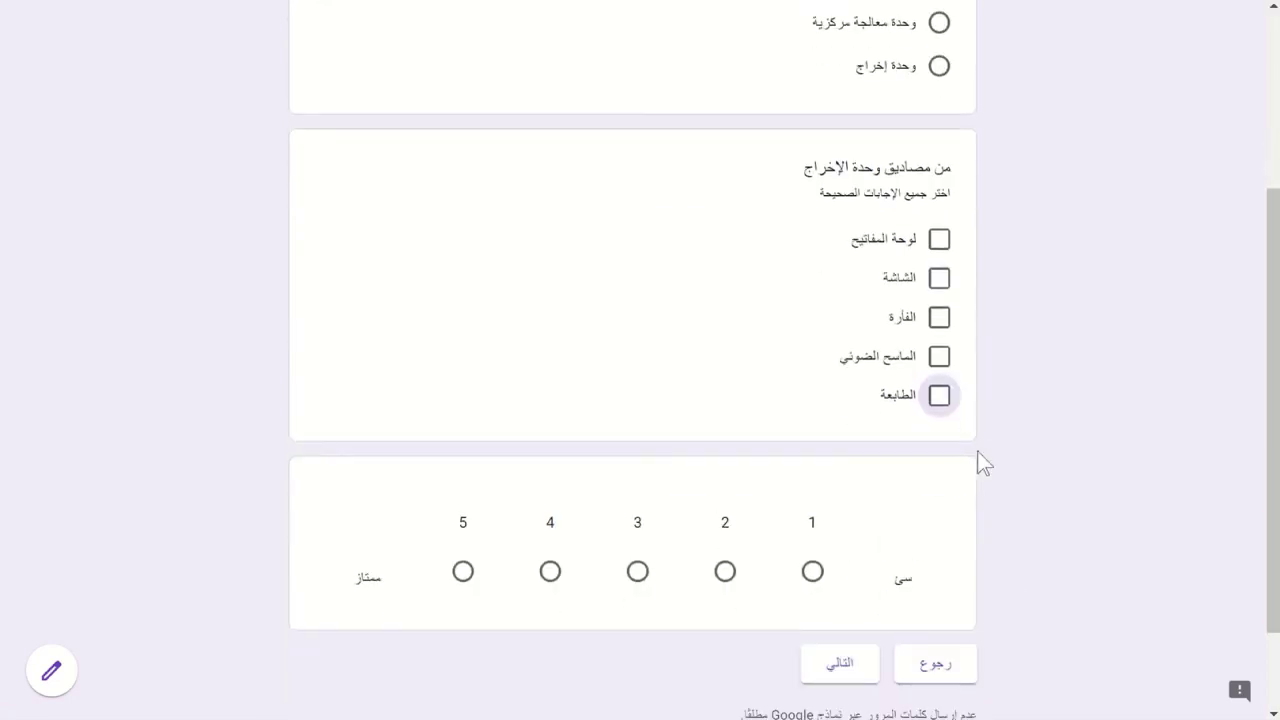
pyautogui.click(639, 577)
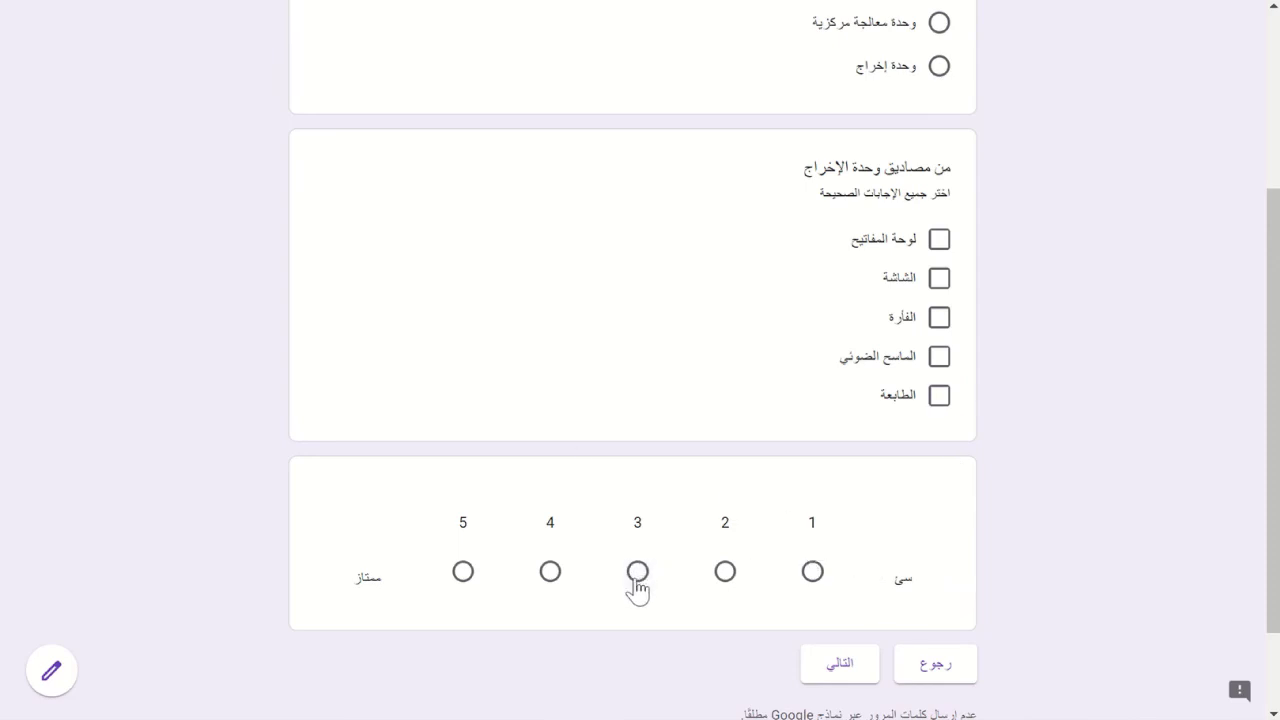
pyautogui.click(722, 576)
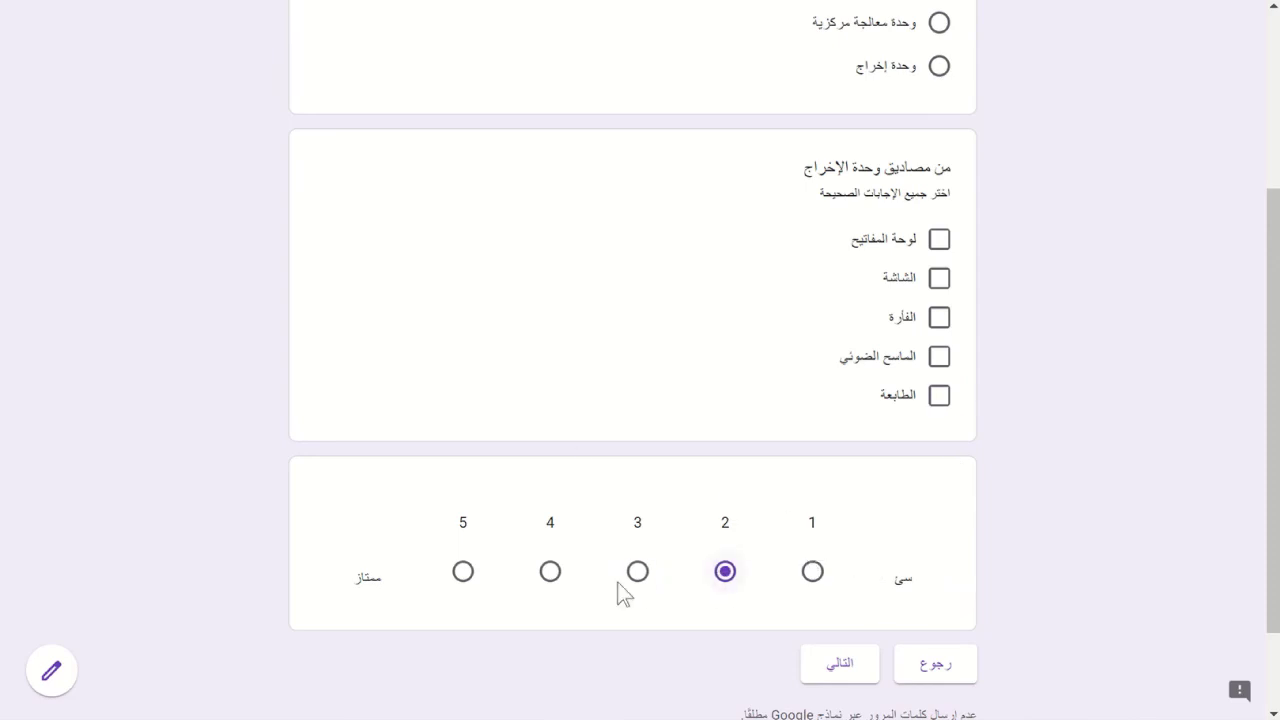
pyautogui.click(548, 580)
pyautogui.scroll(3, 158, 368)
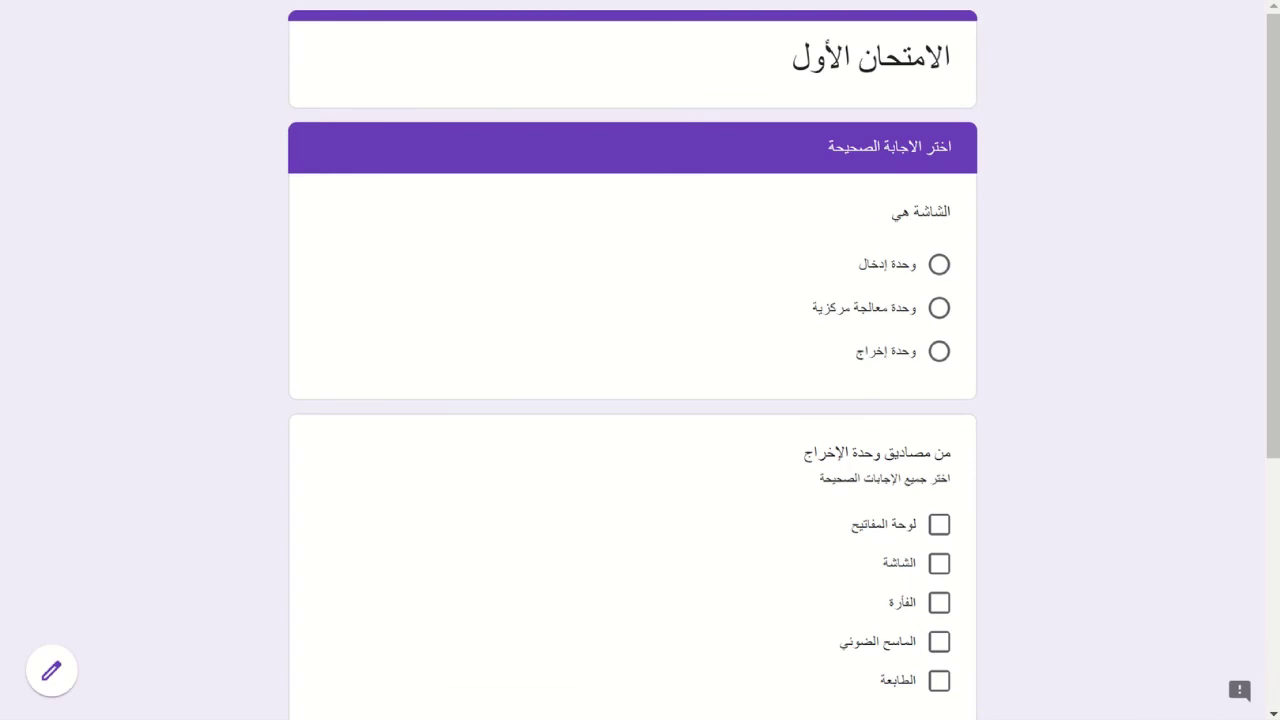
pyautogui.press('F5')
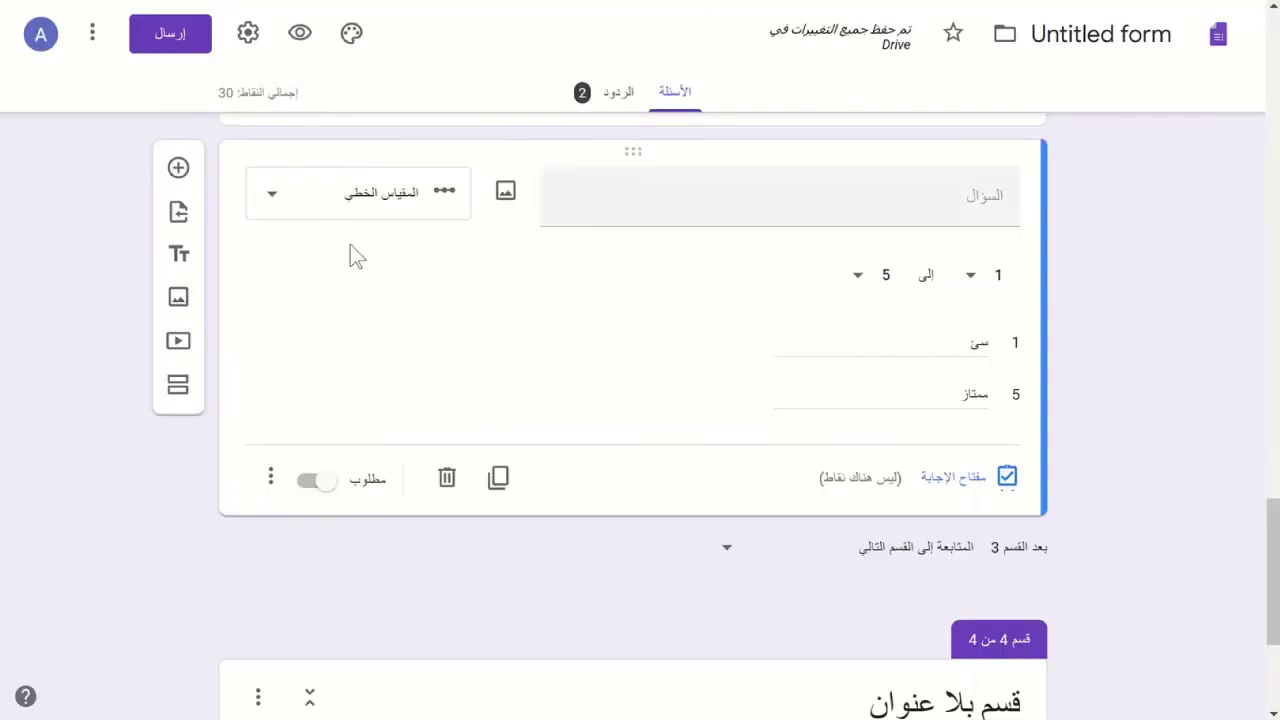
# - Change the untitled linear scale question's type to Multiple choice grid
pyautogui.click(279, 196)
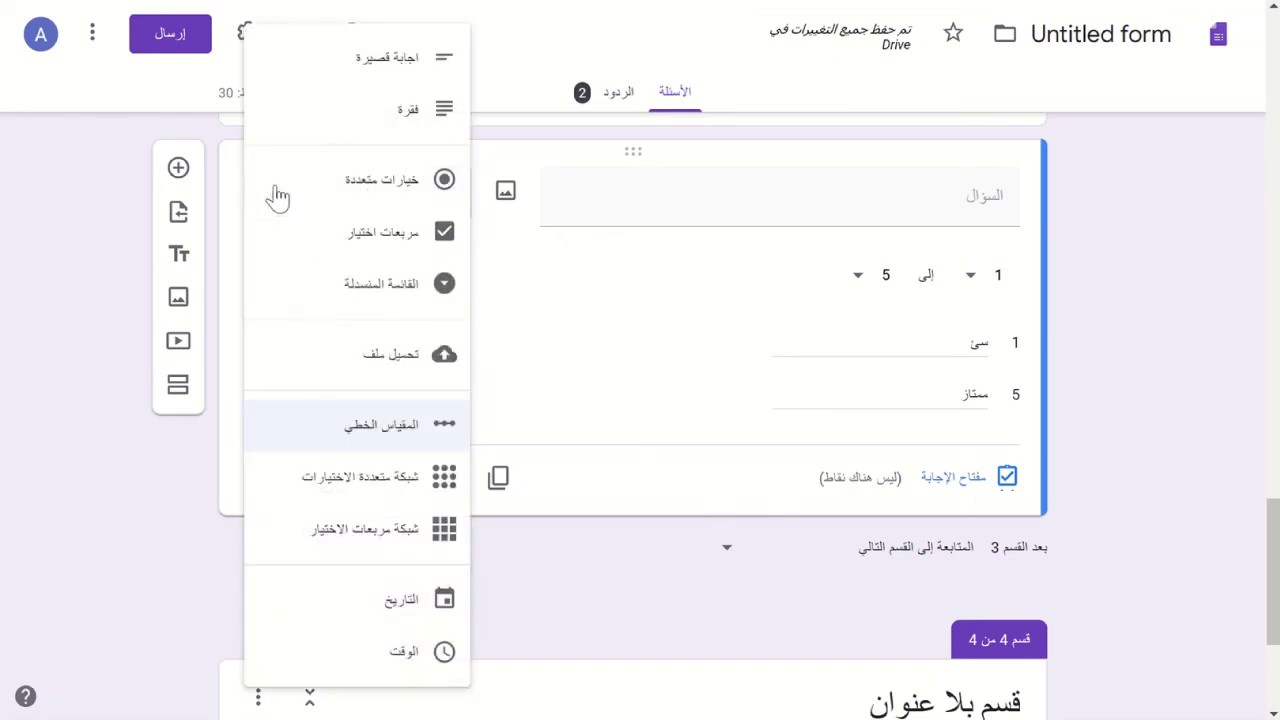
pyautogui.click(357, 487)
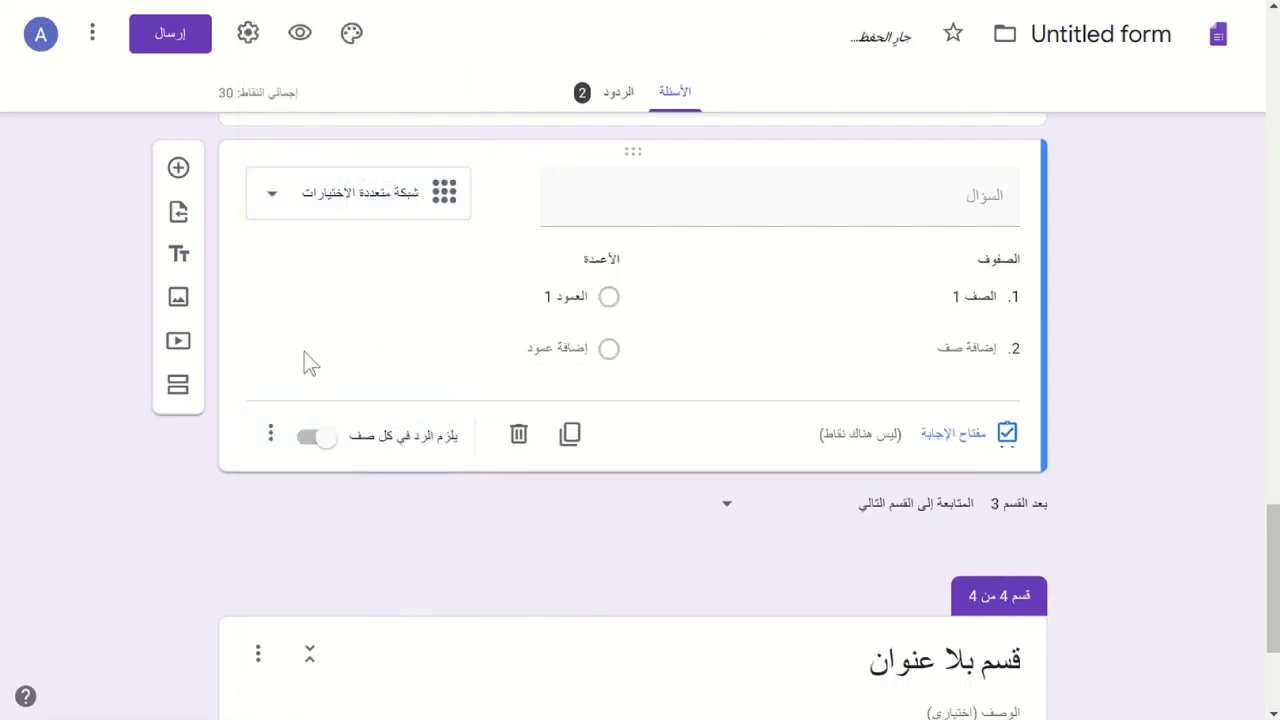
pyautogui.scroll(15, 306, 360)
pyautogui.scroll(4, 304, 352)
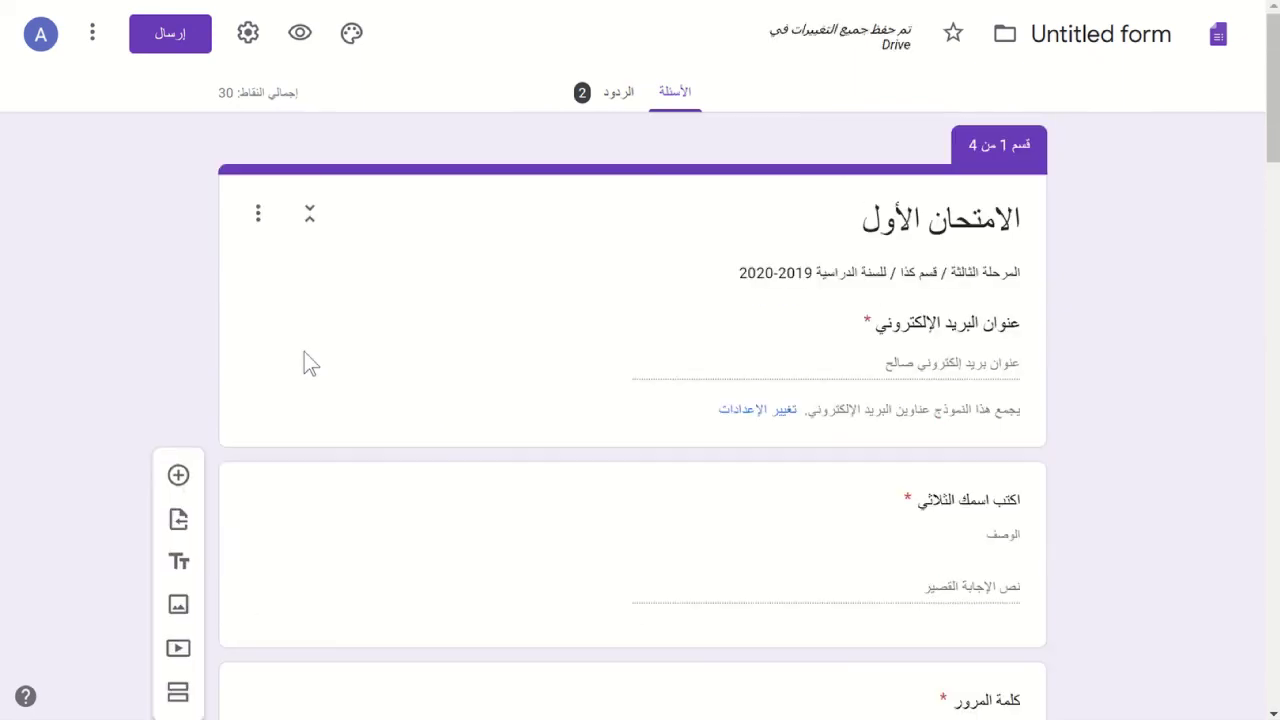
# - Delete the full-name and password questions
pyautogui.click(700, 580)
pyautogui.scroll(-3, 697, 580)
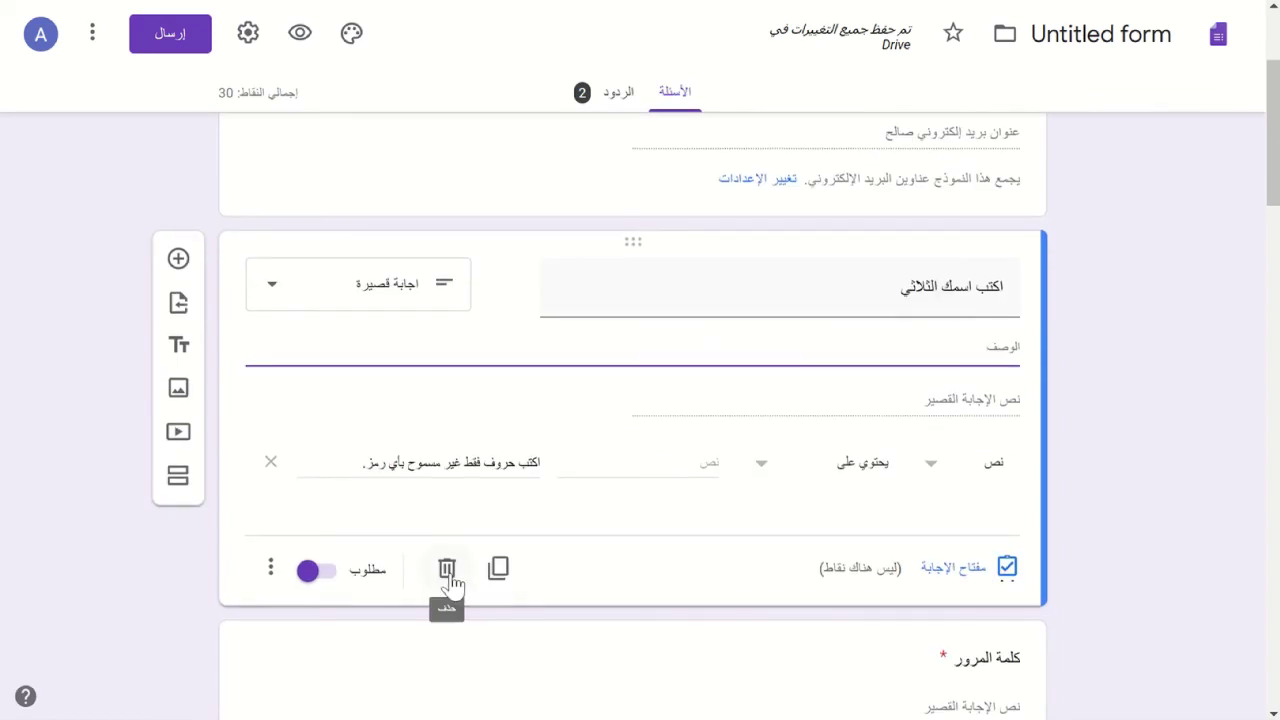
pyautogui.click(447, 569)
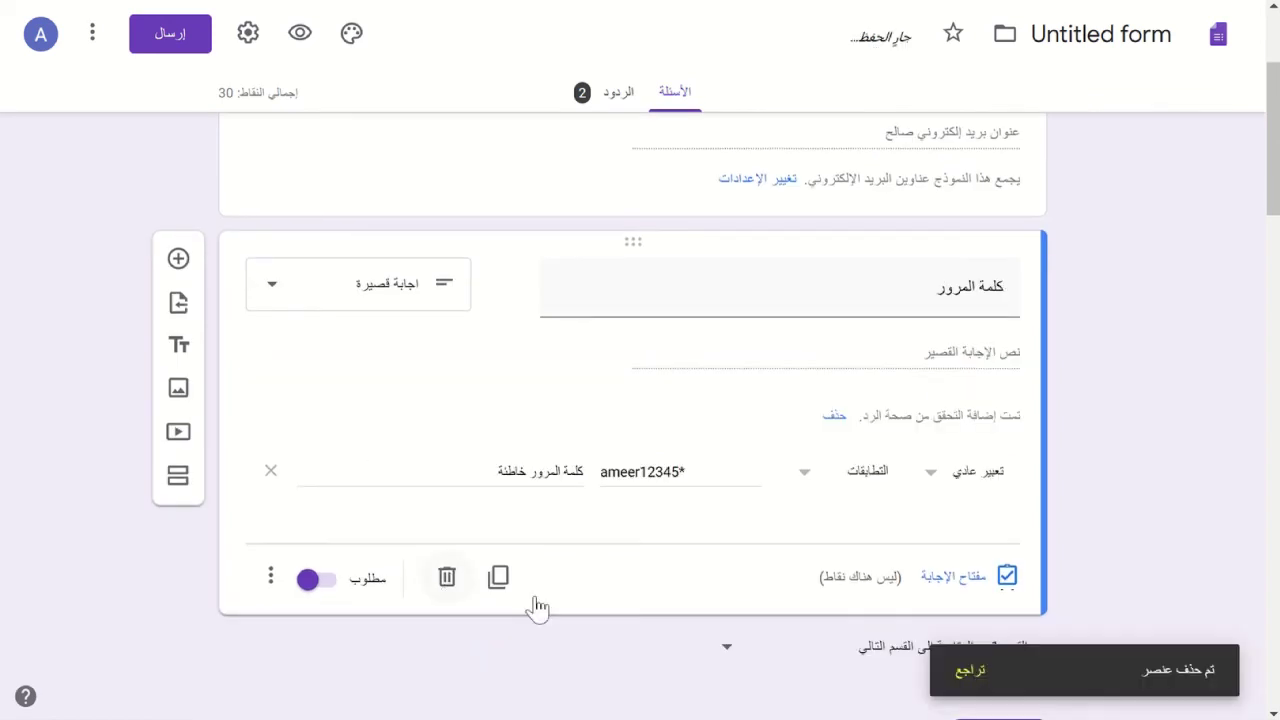
pyautogui.click(446, 582)
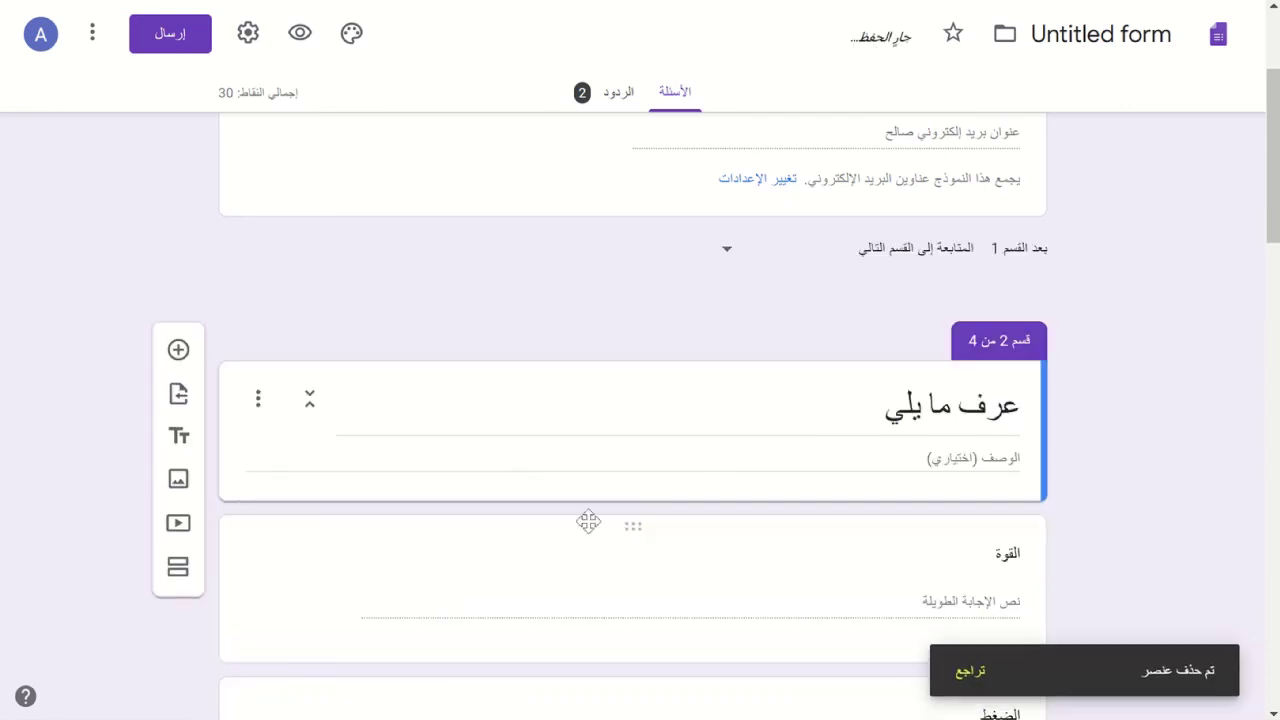
pyautogui.scroll(-3, 726, 477)
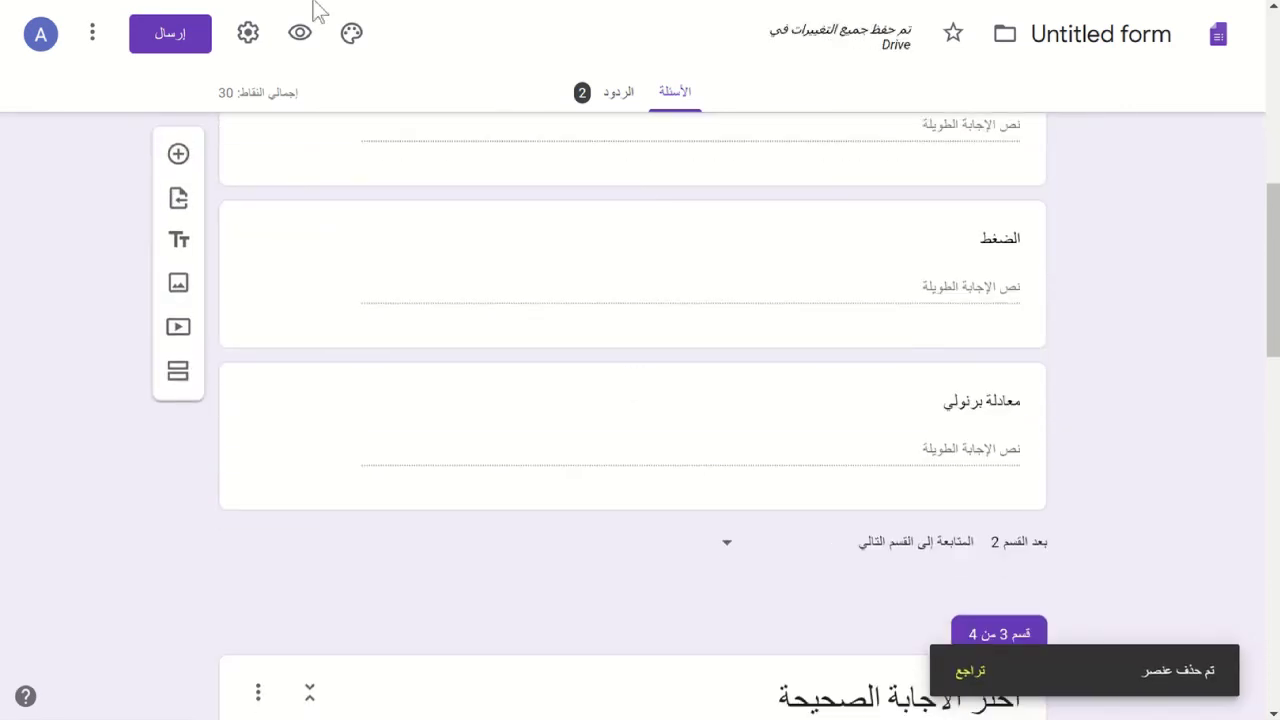
# - Uncheck Collect email addresses in Settings and save the change
pyautogui.click(247, 42)
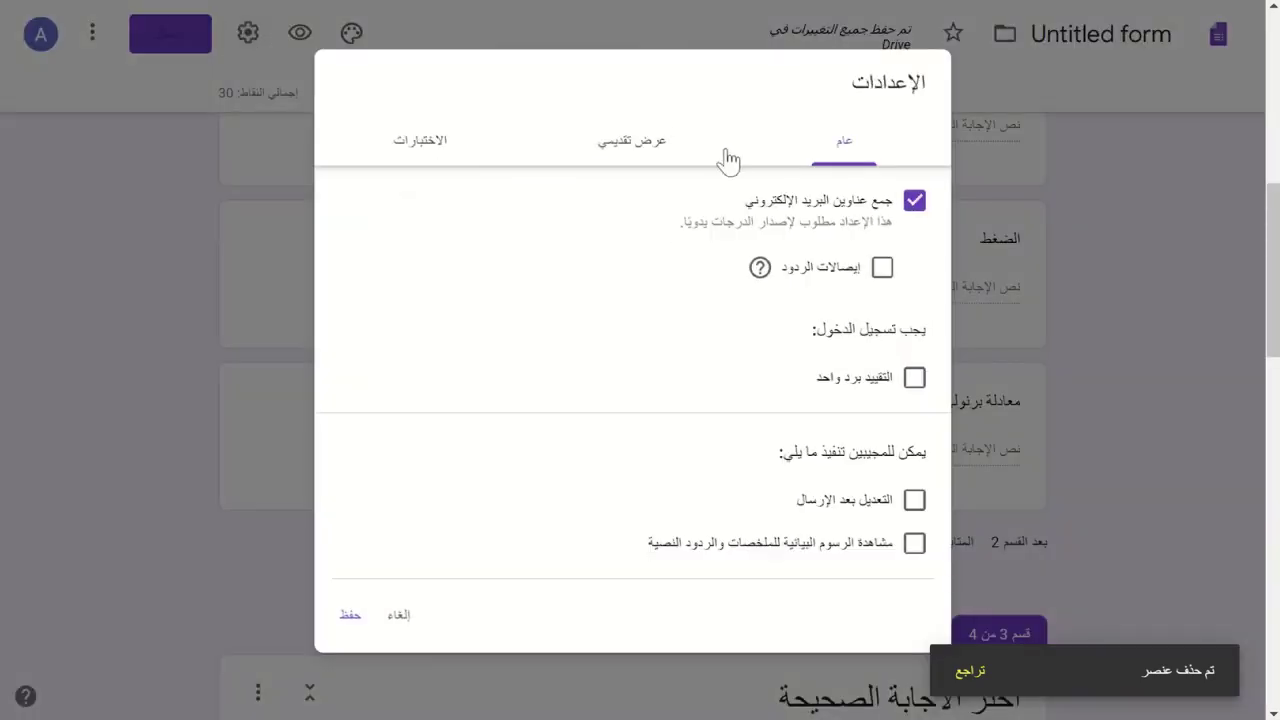
pyautogui.click(915, 203)
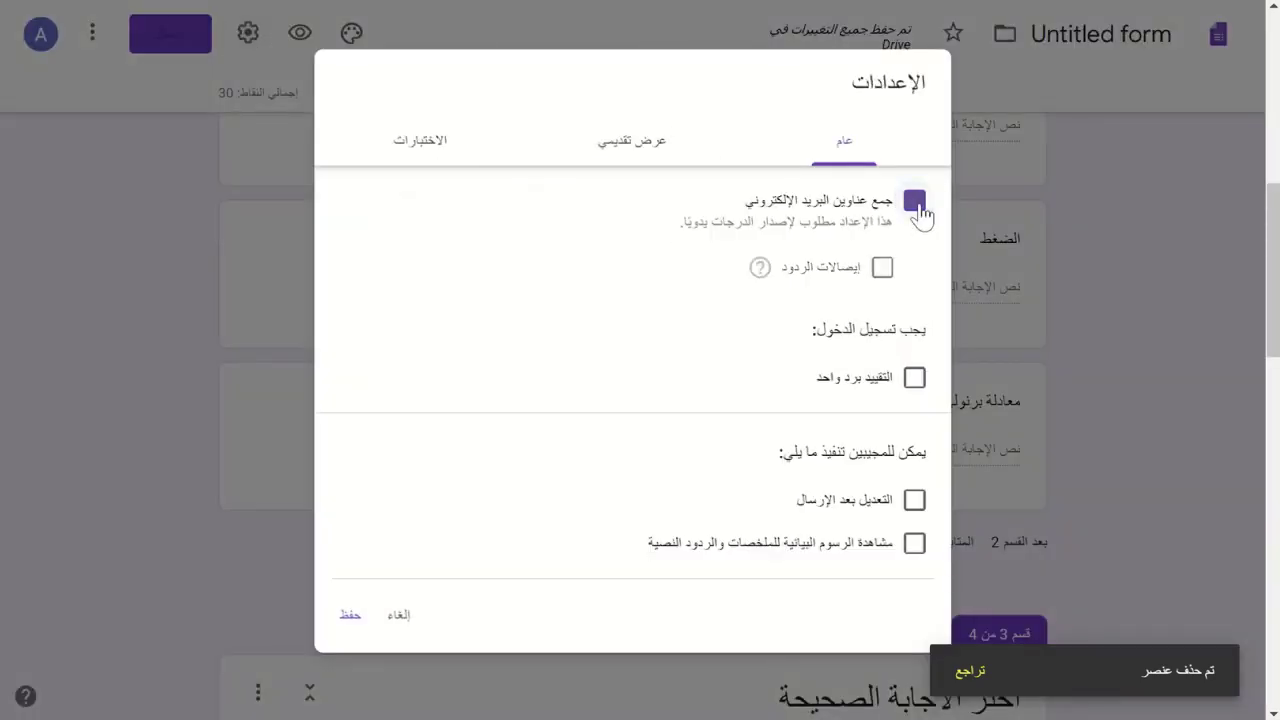
pyautogui.click(352, 617)
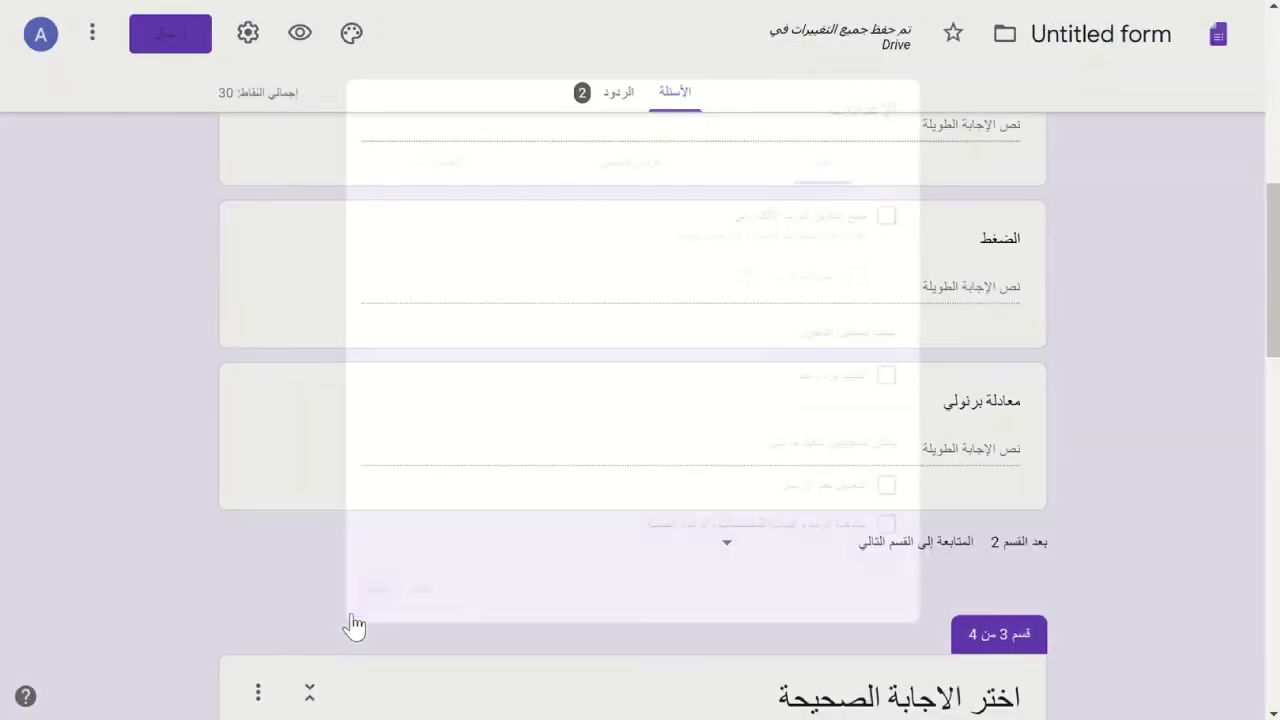
pyautogui.scroll(-2, 100, 398)
pyautogui.scroll(-15, 100, 398)
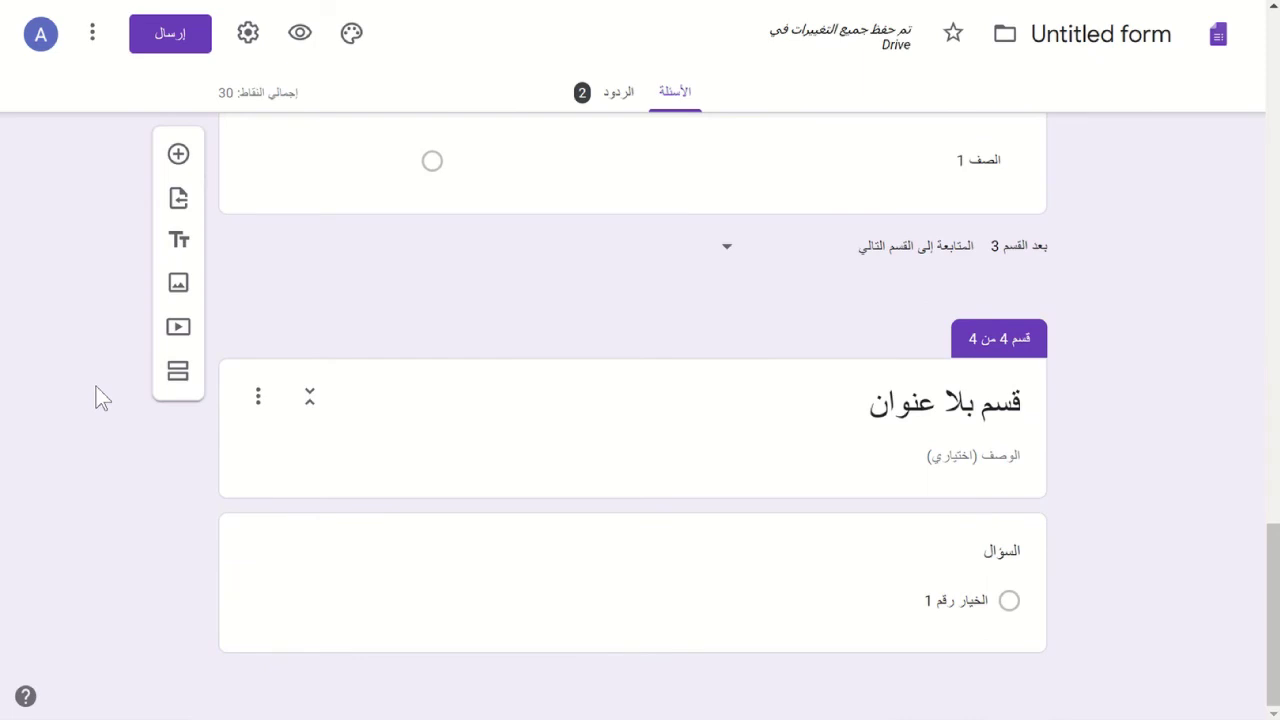
# - Fill the grid rows with الشاشة, الطابعة and لوحة المفاتيح
pyautogui.scroll(3, 100, 398)
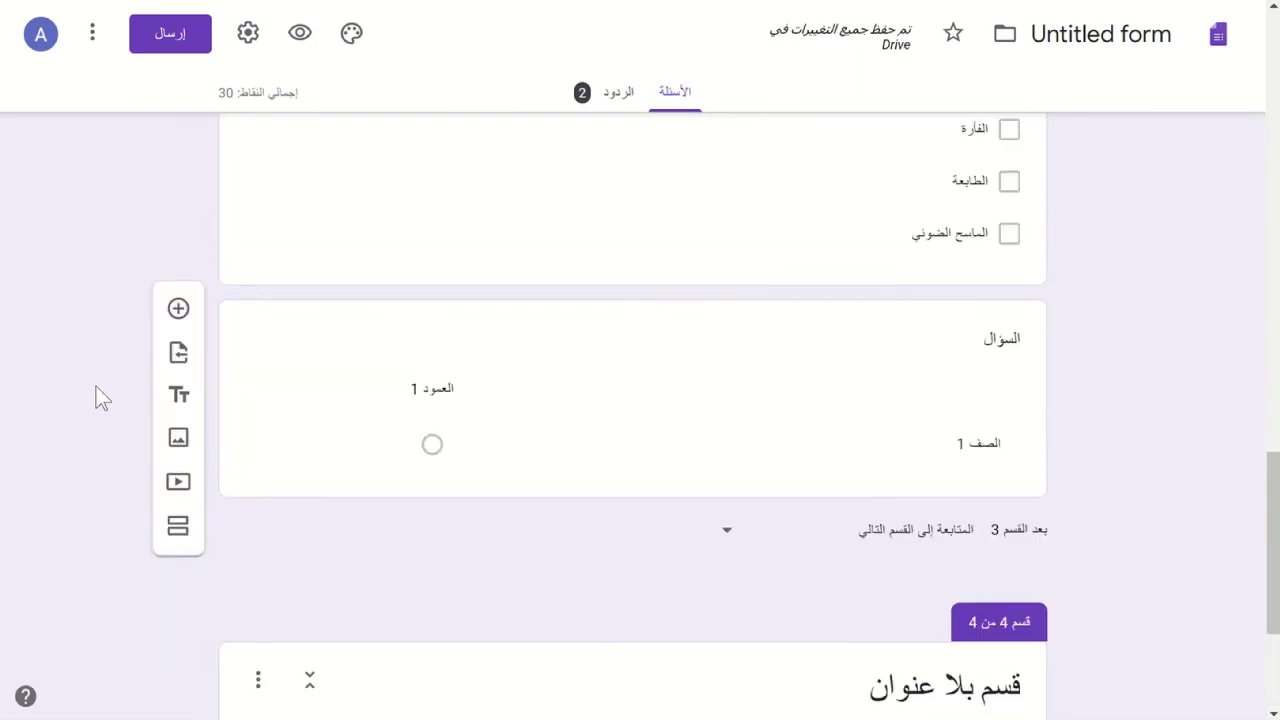
pyautogui.doubleClick(624, 441)
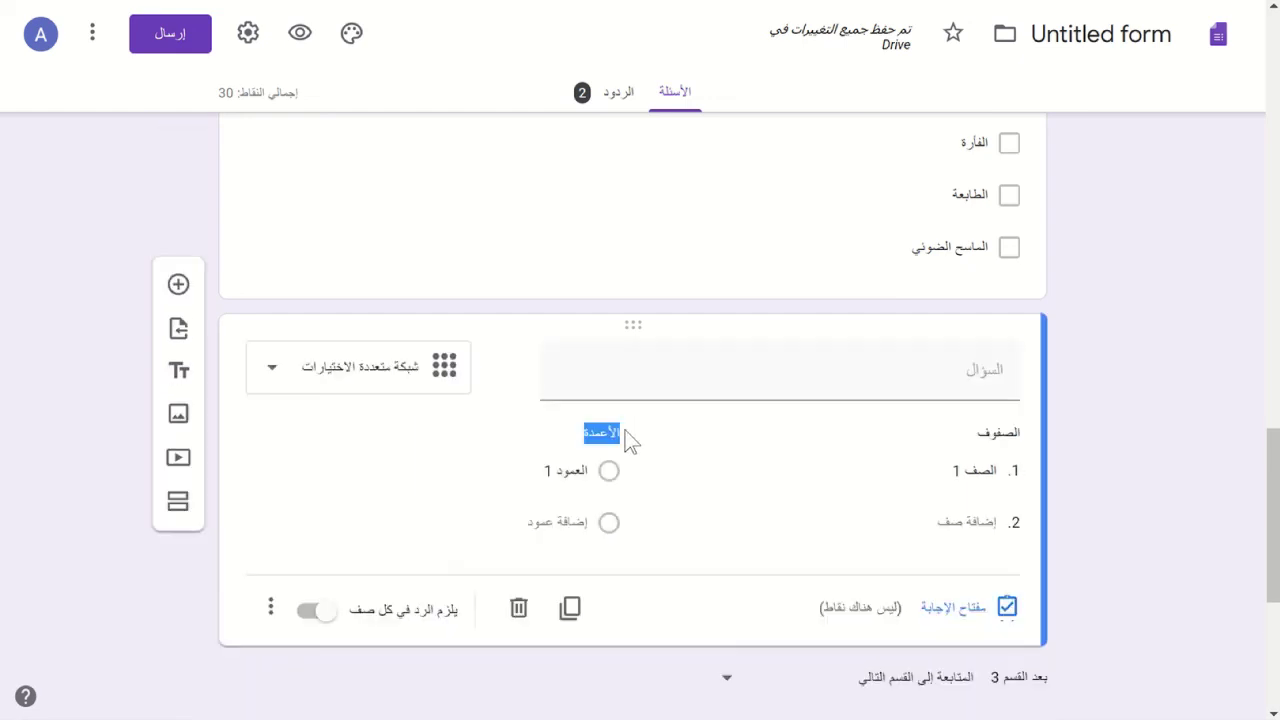
pyautogui.tripleClick(977, 471)
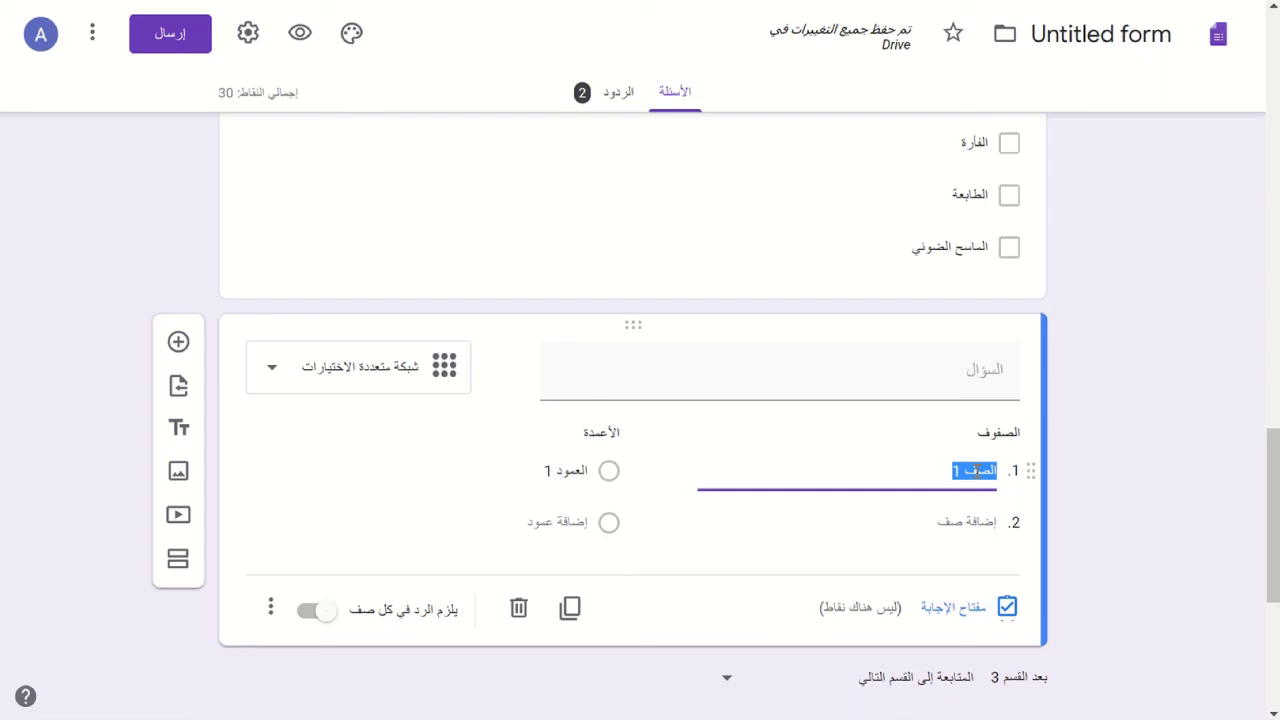
pyautogui.write('hgahj')
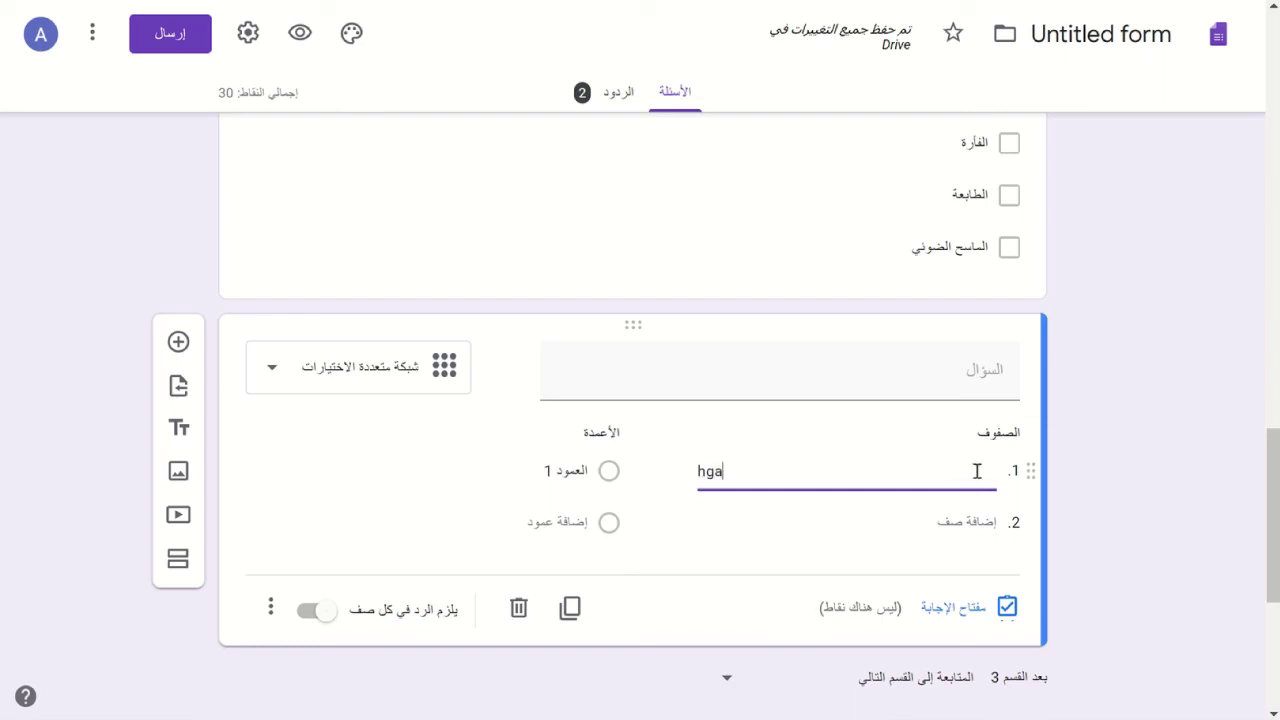
pyautogui.press('BackSpace')
pyautogui.press('BackSpace')
pyautogui.press('BackSpace')
pyautogui.press('BackSpace')
pyautogui.press('BackSpace')
pyautogui.write('الشاشة')
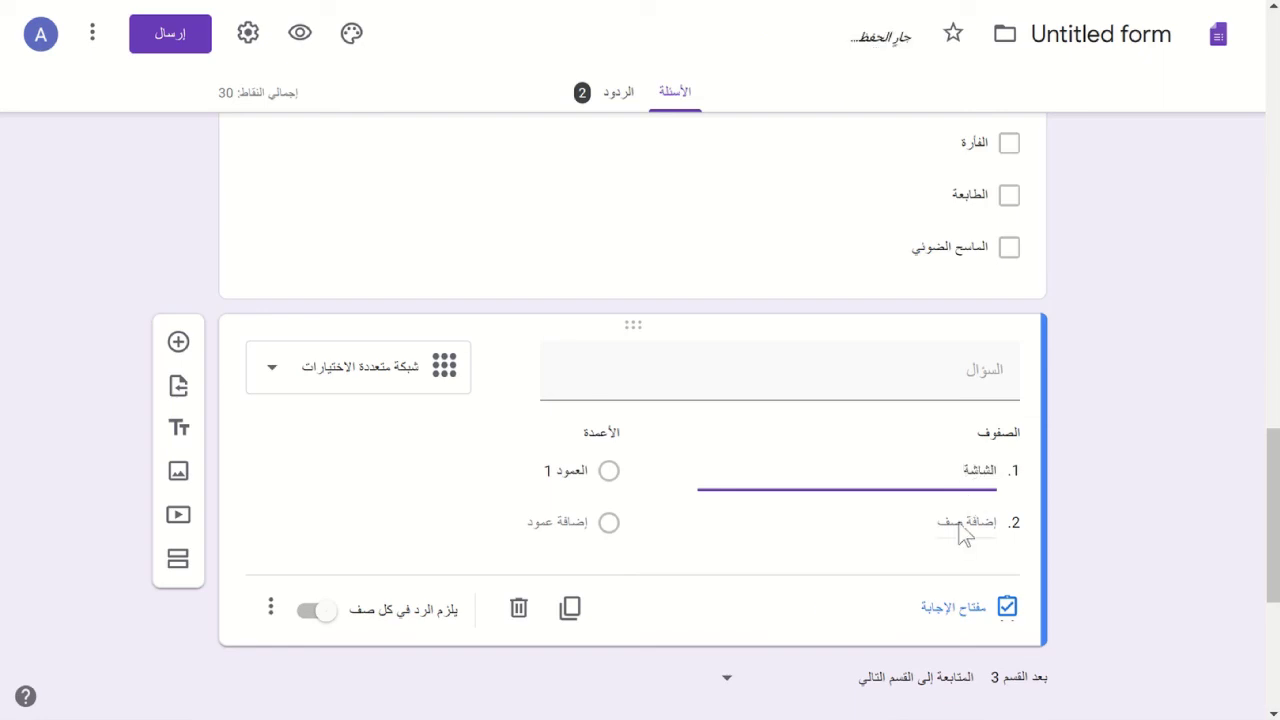
pyautogui.click(962, 530)
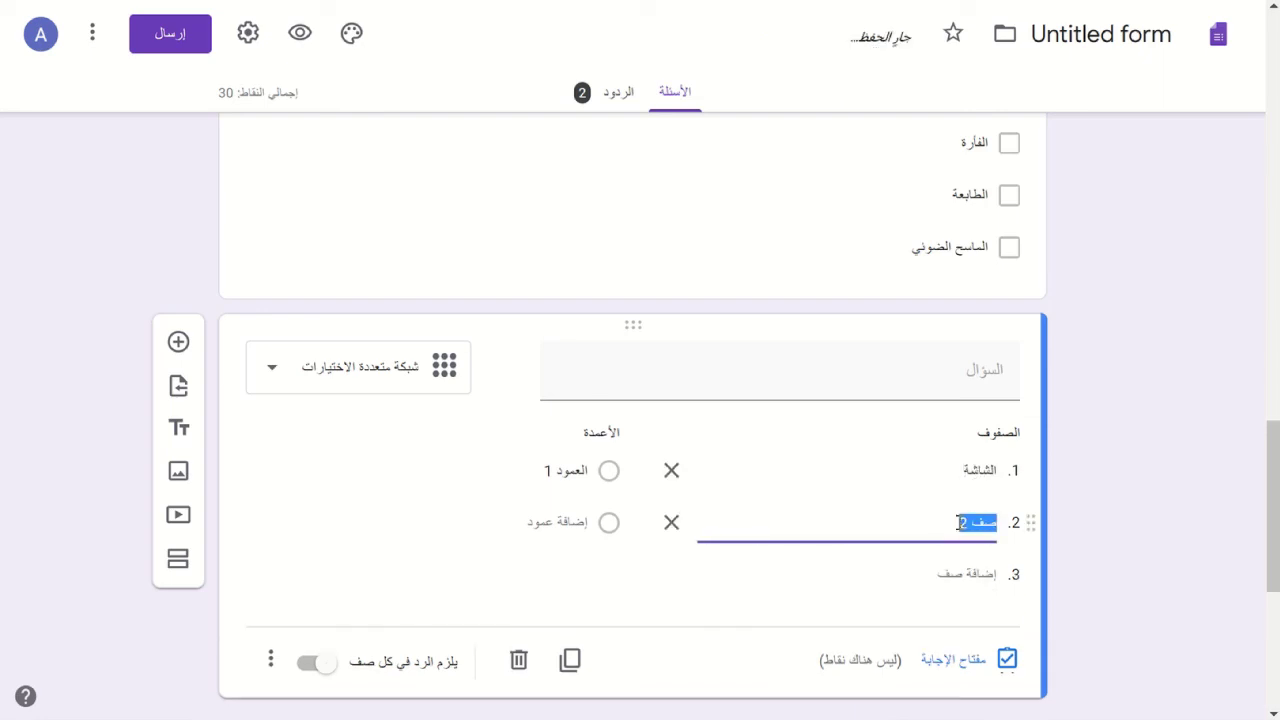
pyautogui.write('الطابع')
pyautogui.press('BackSpace')
pyautogui.press('BackSpace')
pyautogui.write('لطاب')
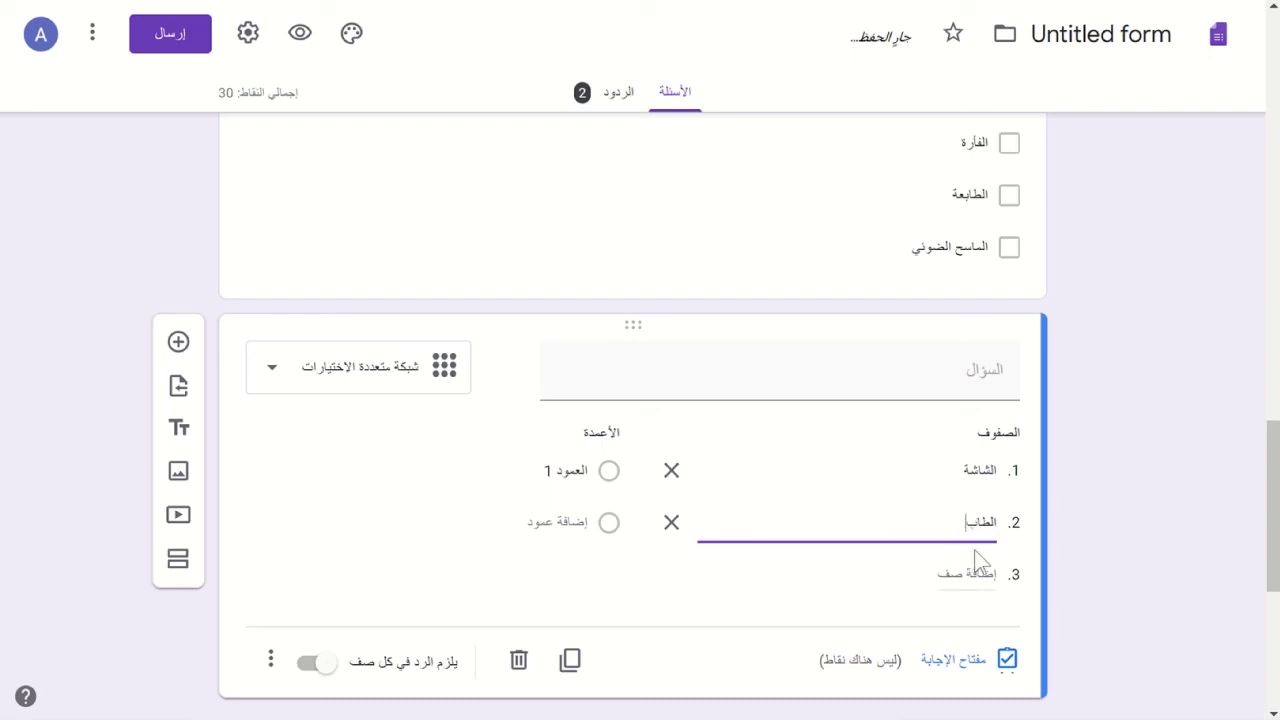
pyautogui.write('عة')
pyautogui.click(962, 584)
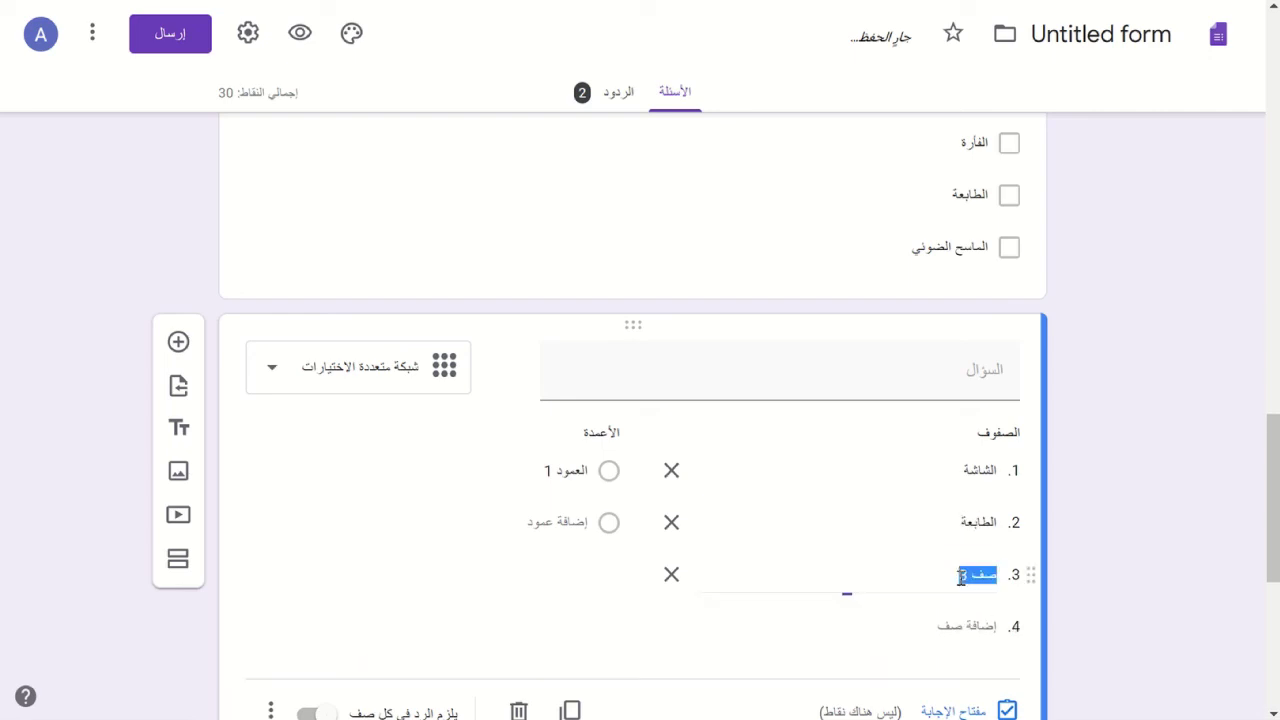
pyautogui.write('لوحة المفاتيح')
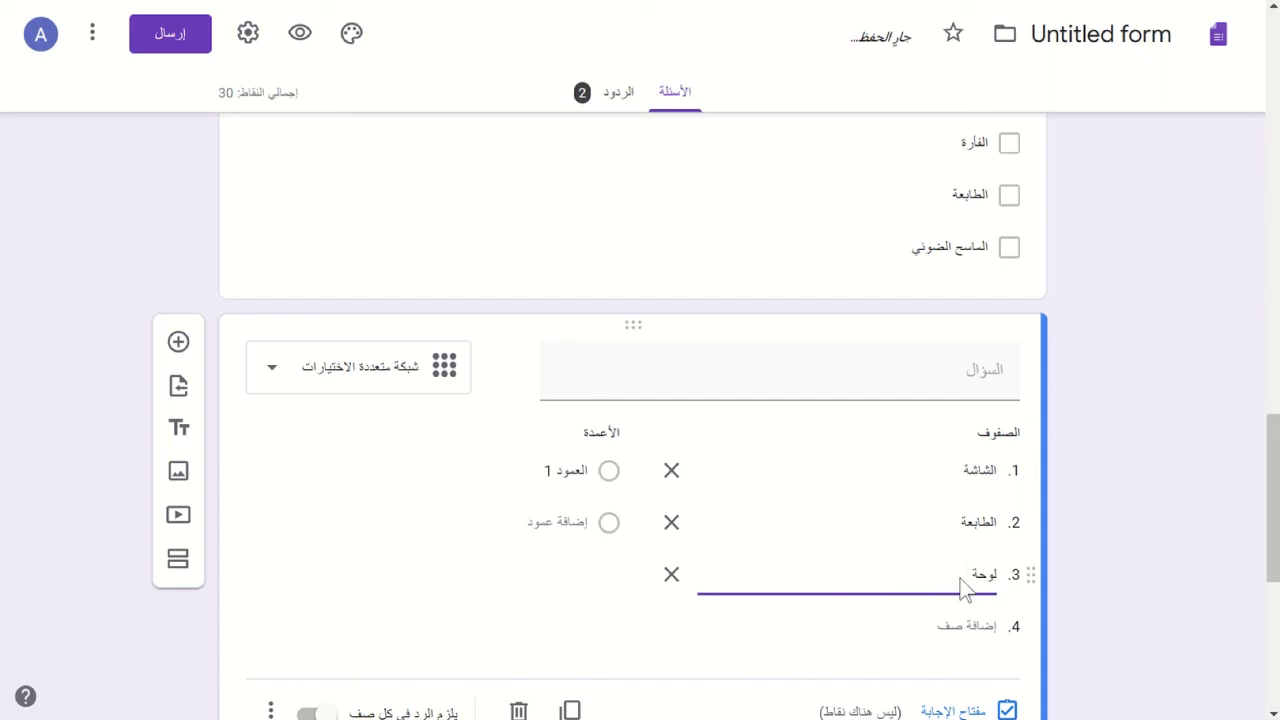
pyautogui.press('BackSpace')
pyautogui.write('ح')
# - Label the grid columns وحدة إدخال, وحدة إخراج and وحدة معالجة
pyautogui.click(566, 487)
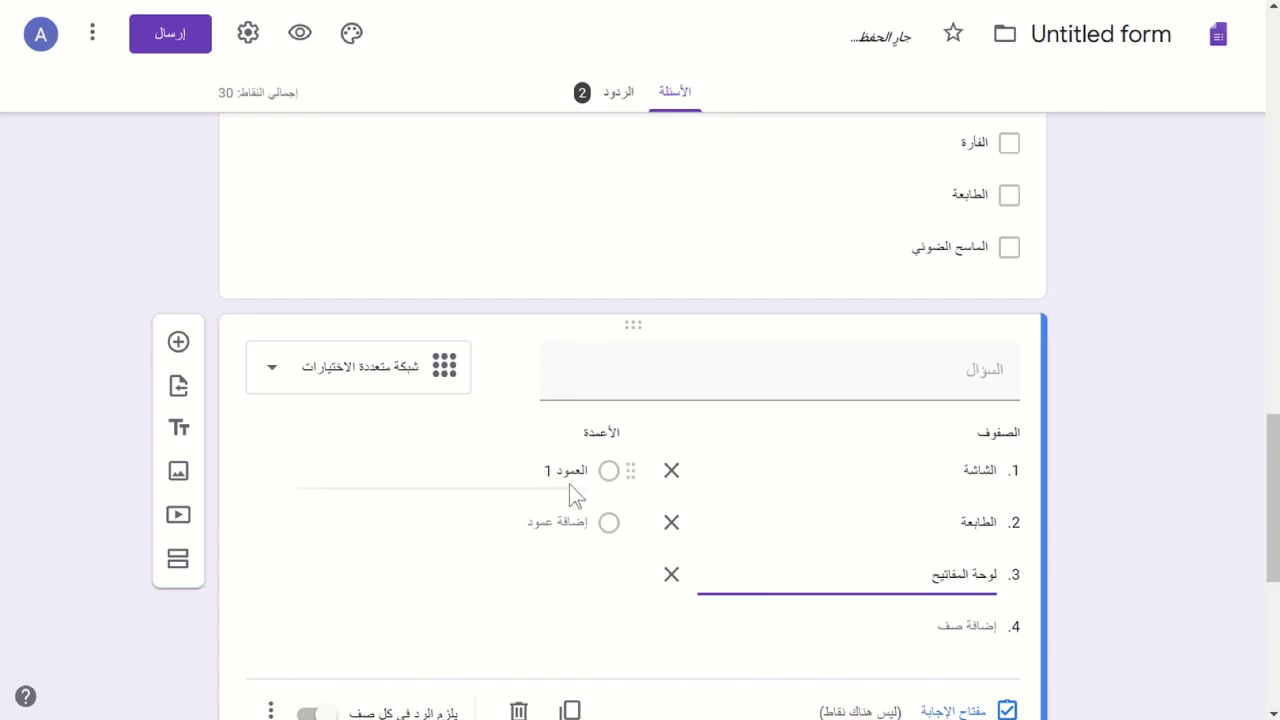
pyautogui.write('وح')
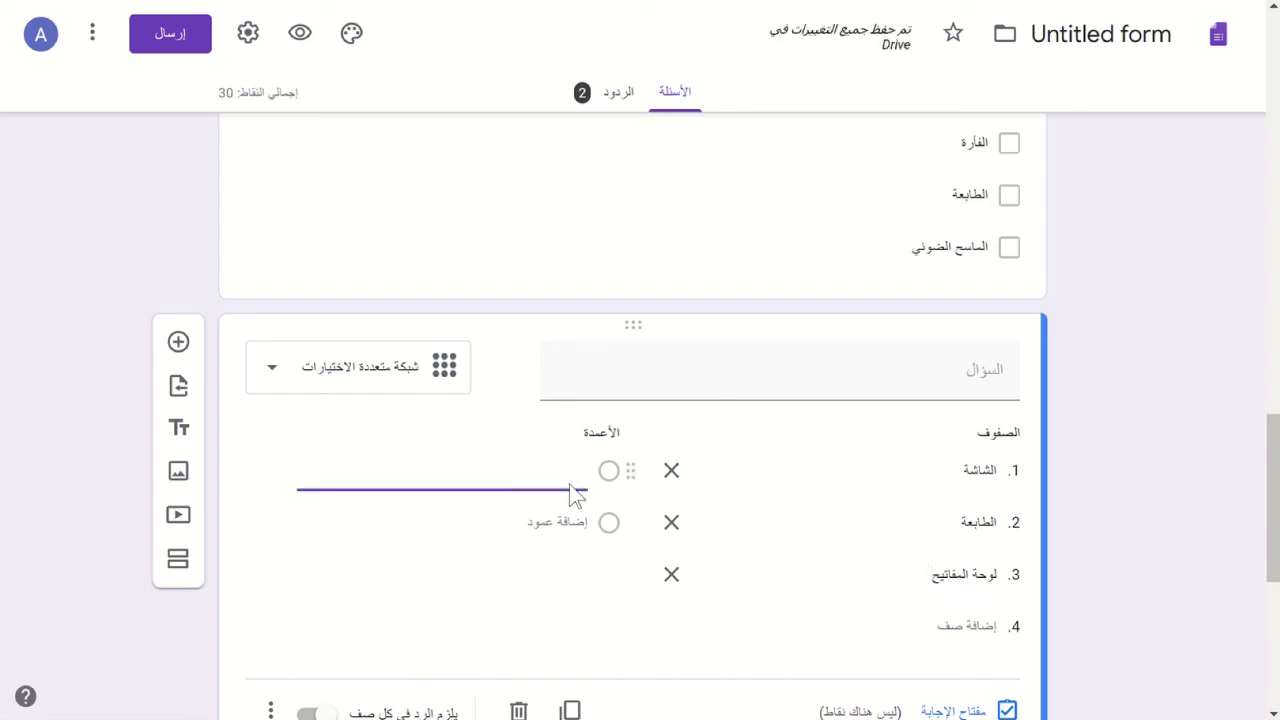
pyautogui.write('وحدة غدخا')
pyautogui.press('BackSpace')
pyautogui.press('BackSpace')
pyautogui.press('BackSpace')
pyautogui.press('BackSpace')
pyautogui.press('BackSpace')
pyautogui.press('BackSpace')
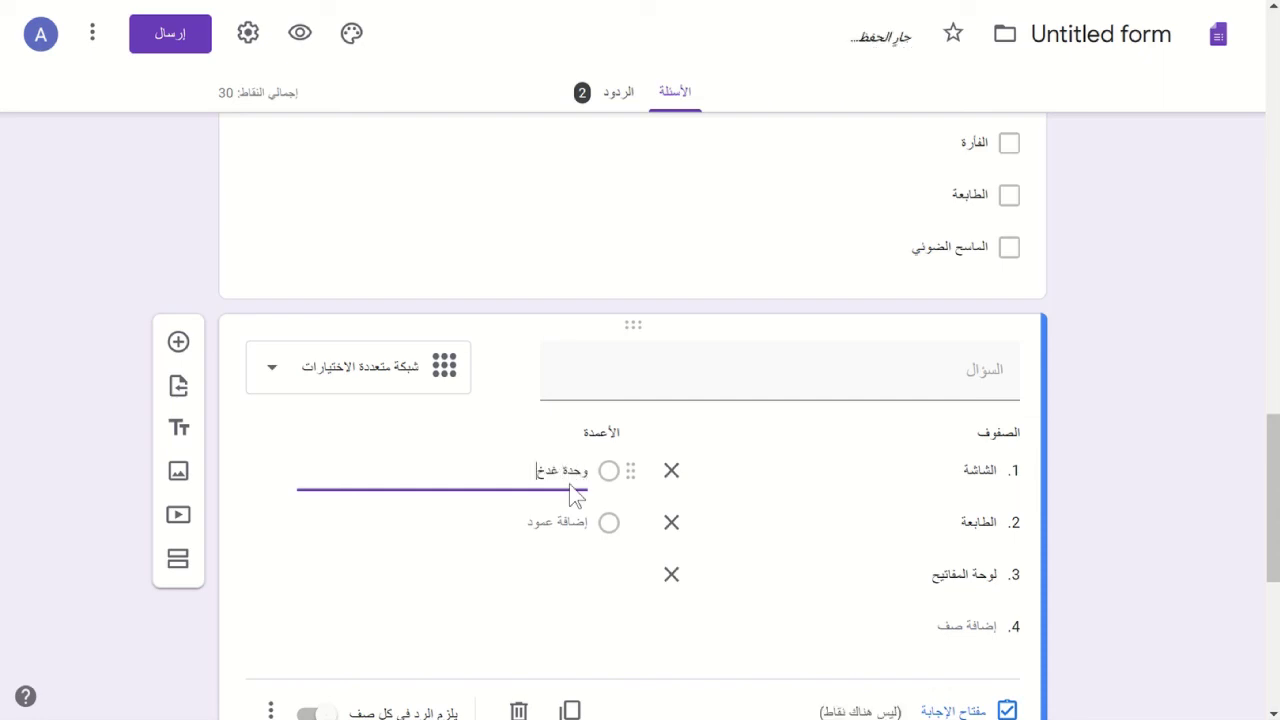
pyautogui.write('إدخال')
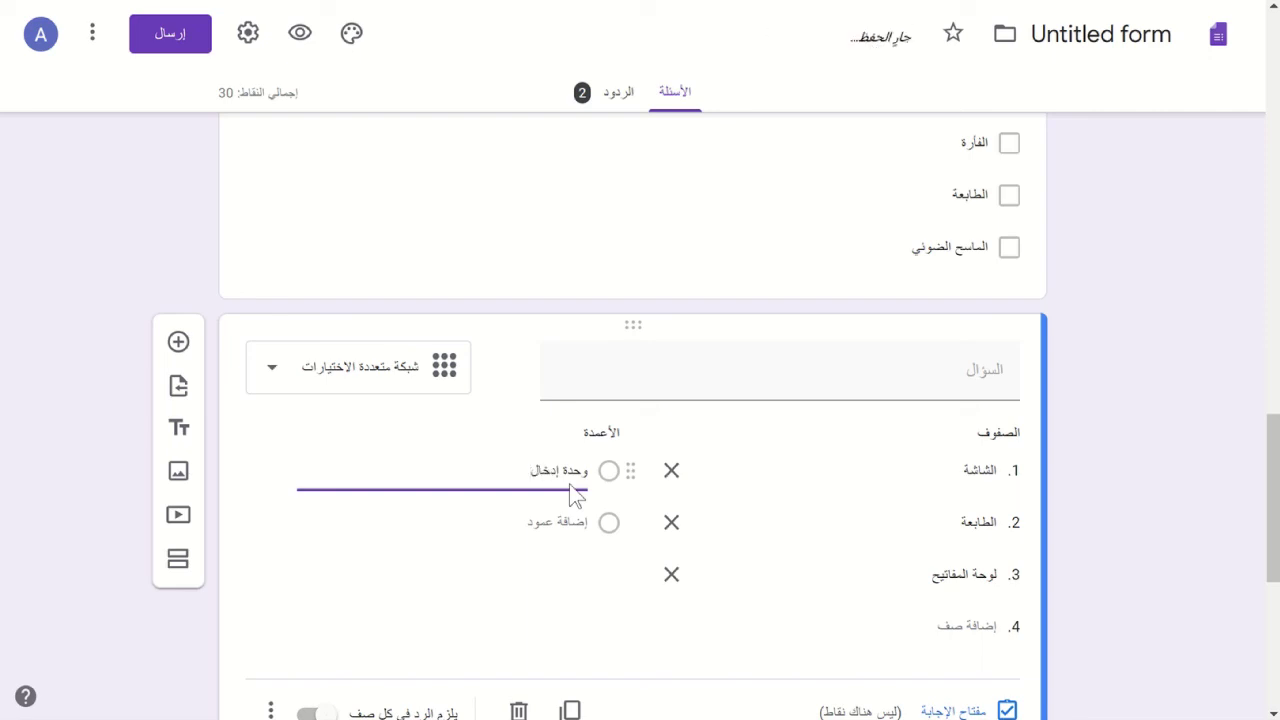
pyautogui.hotkey('ctrl', 'a')
pyautogui.hotkey('ctrl', 'c')
pyautogui.click(552, 528)
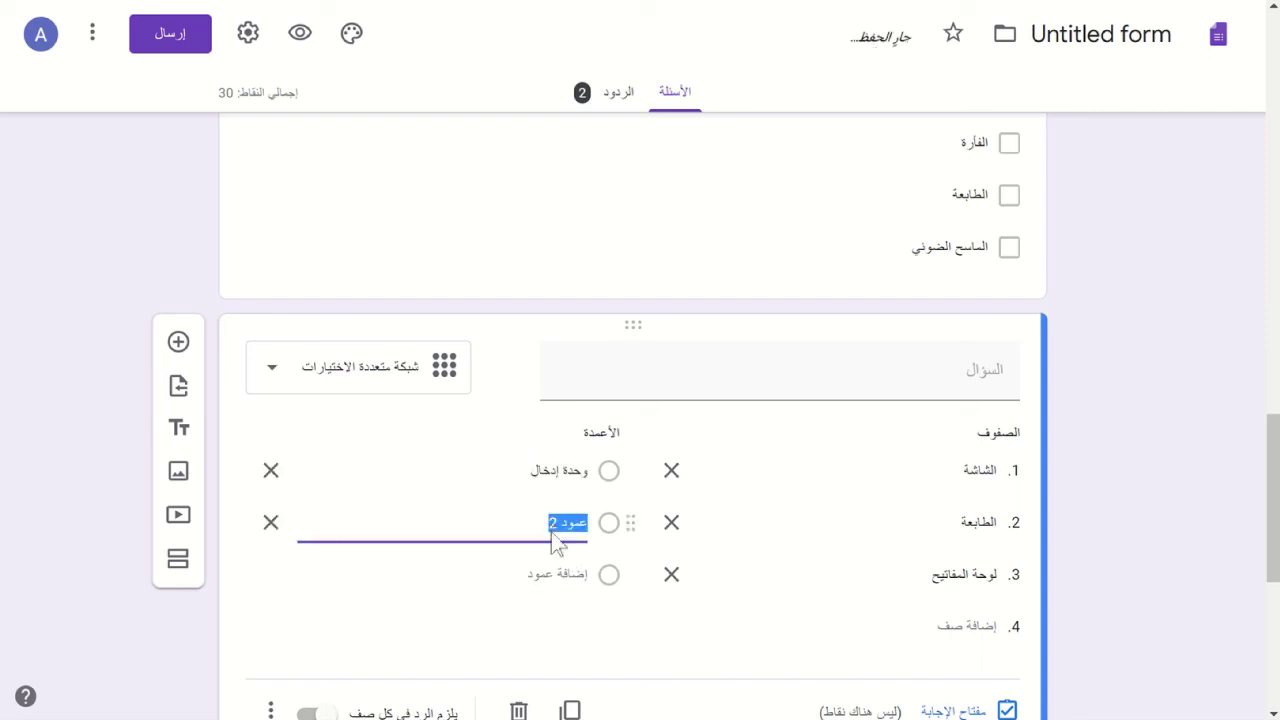
pyautogui.hotkey('ctrl', 'v')
pyautogui.press('BackSpace')
pyautogui.press('BackSpace')
pyautogui.press('BackSpace')
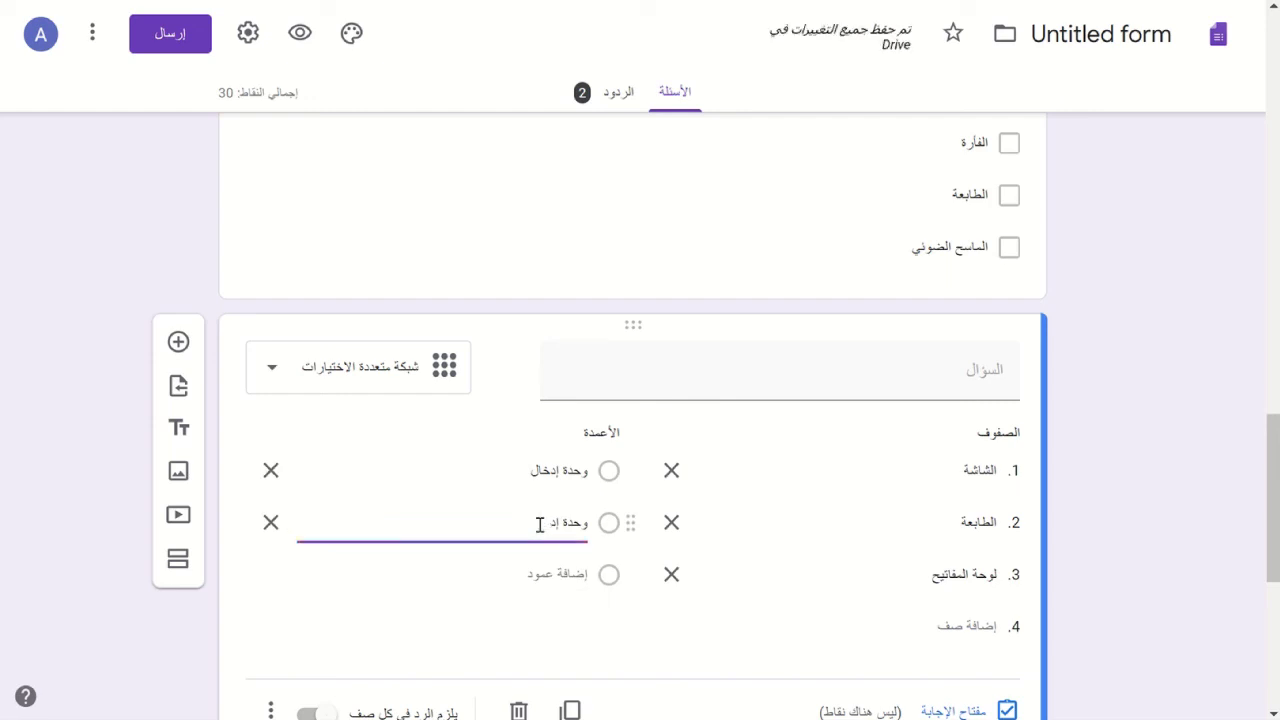
pyautogui.write('خراج')
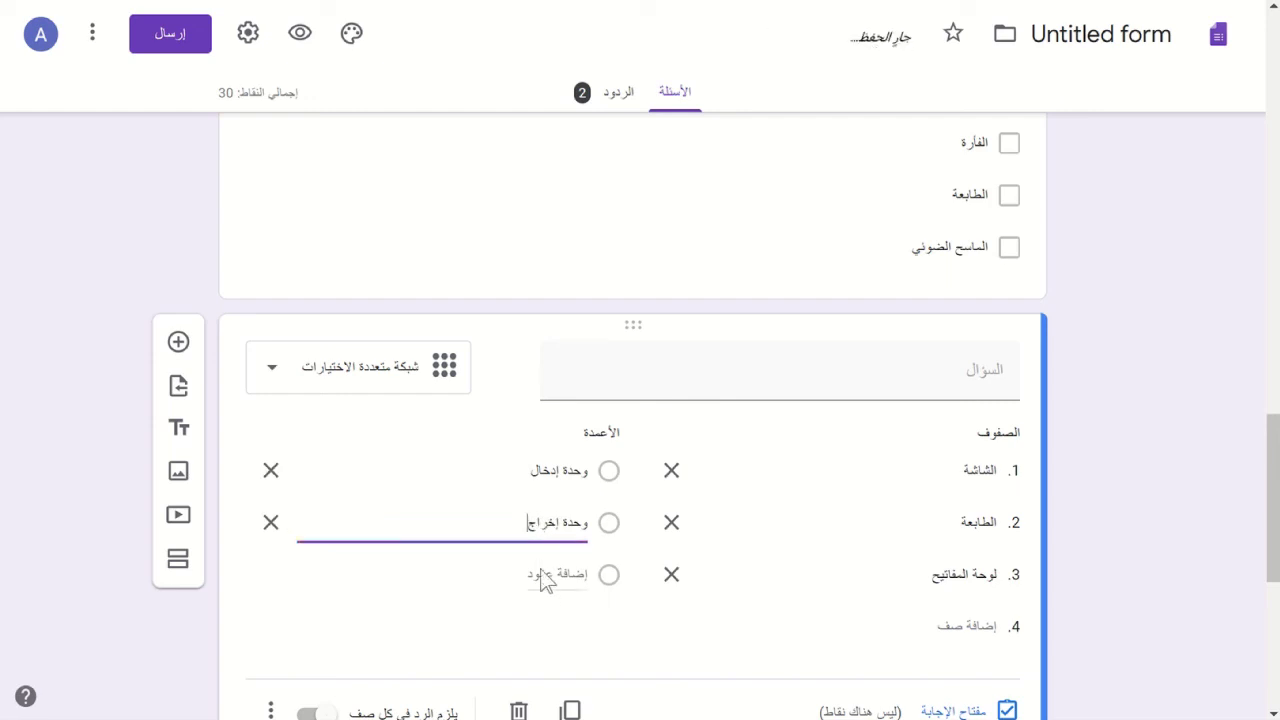
pyautogui.click(545, 578)
pyautogui.write('و')
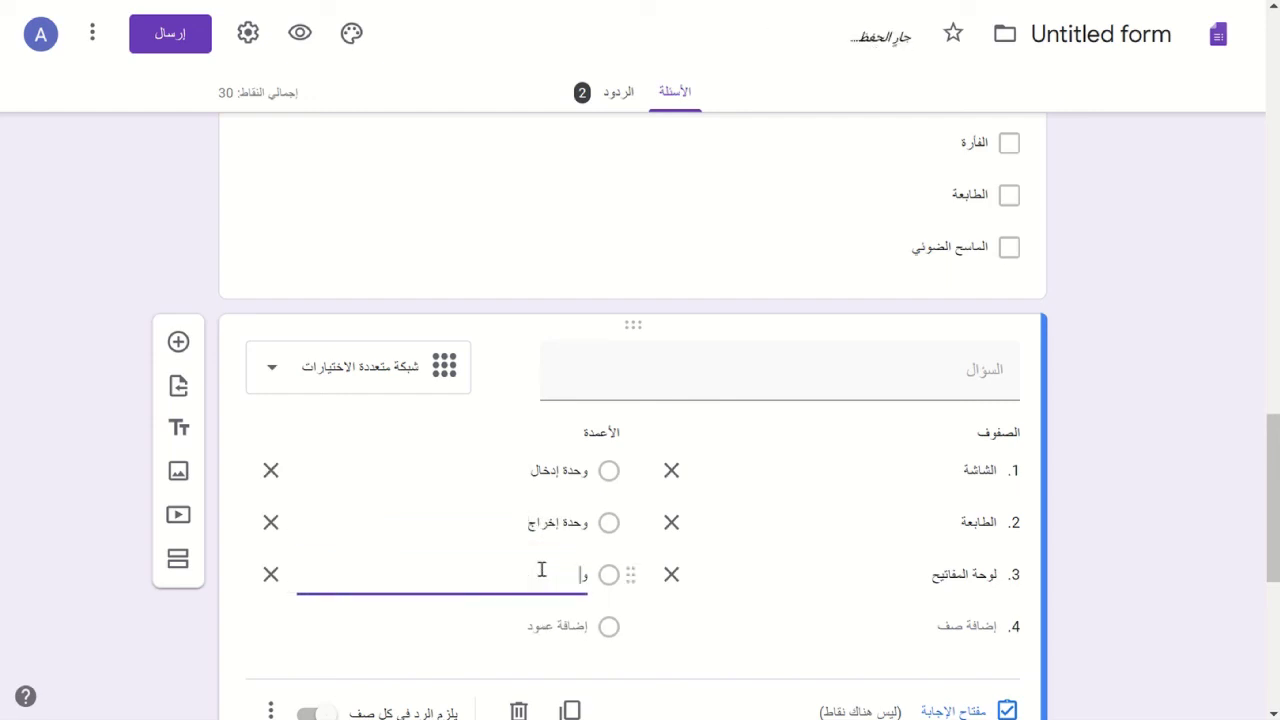
pyautogui.write('حدة معالجة')
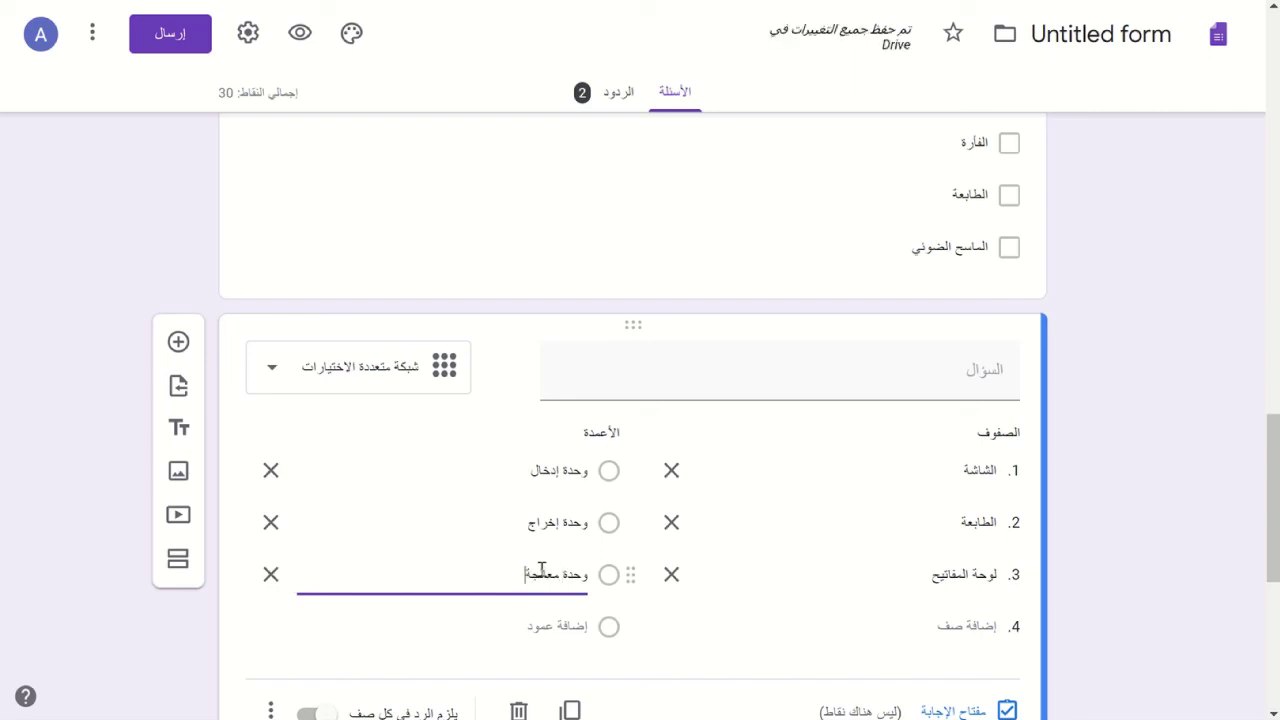
pyautogui.scroll(-1, 680, 570)
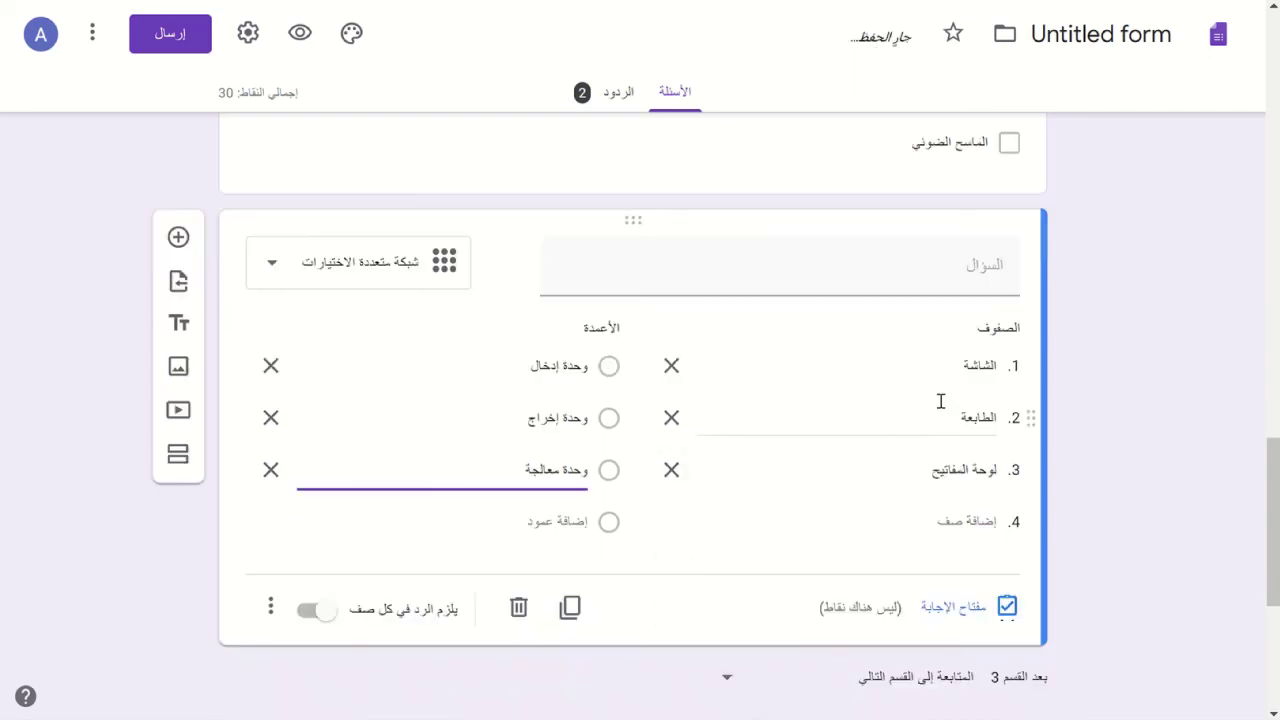
# - Preview the quiz as a respondent and page forward to the grid question
pyautogui.click(269, 607)
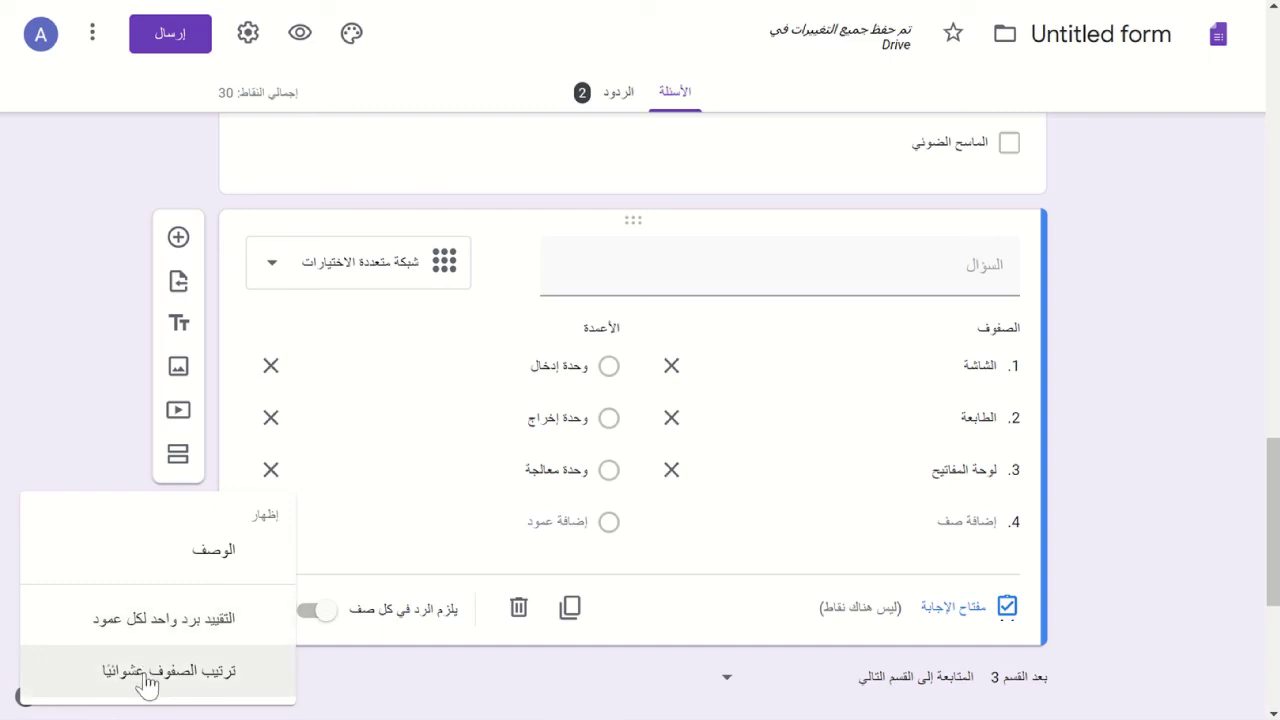
pyautogui.click(56, 143)
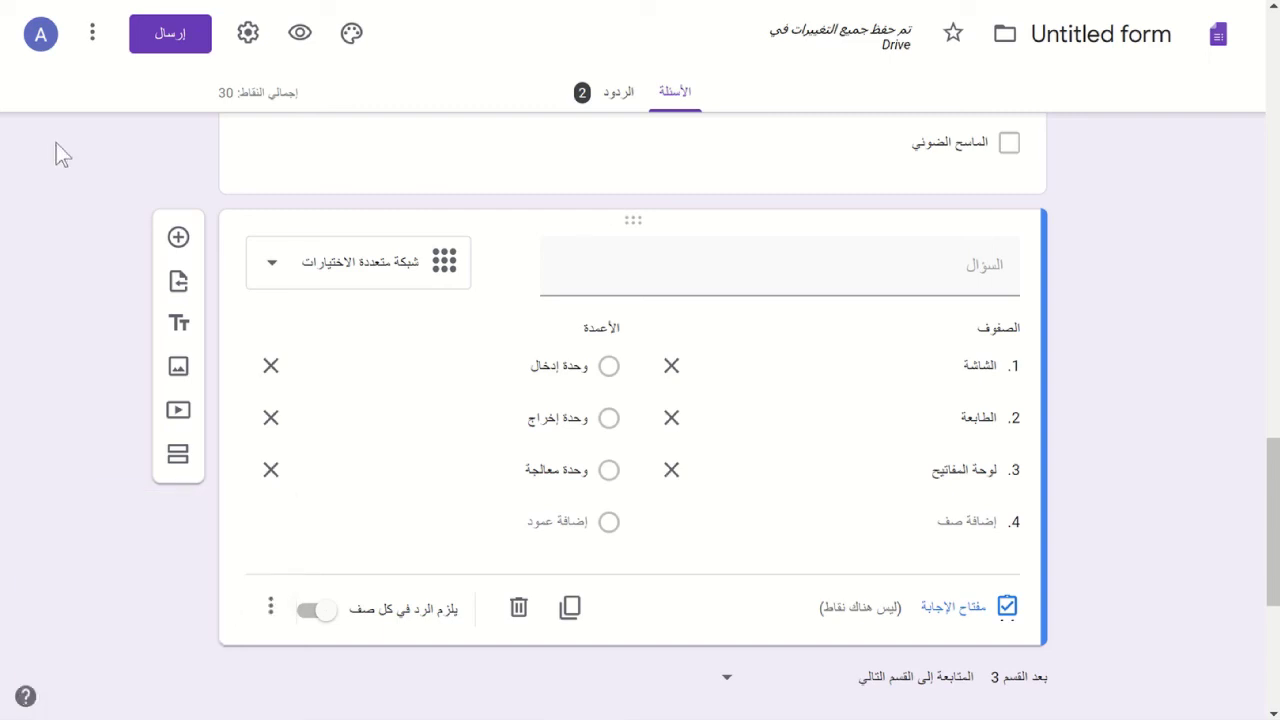
pyautogui.click(300, 34)
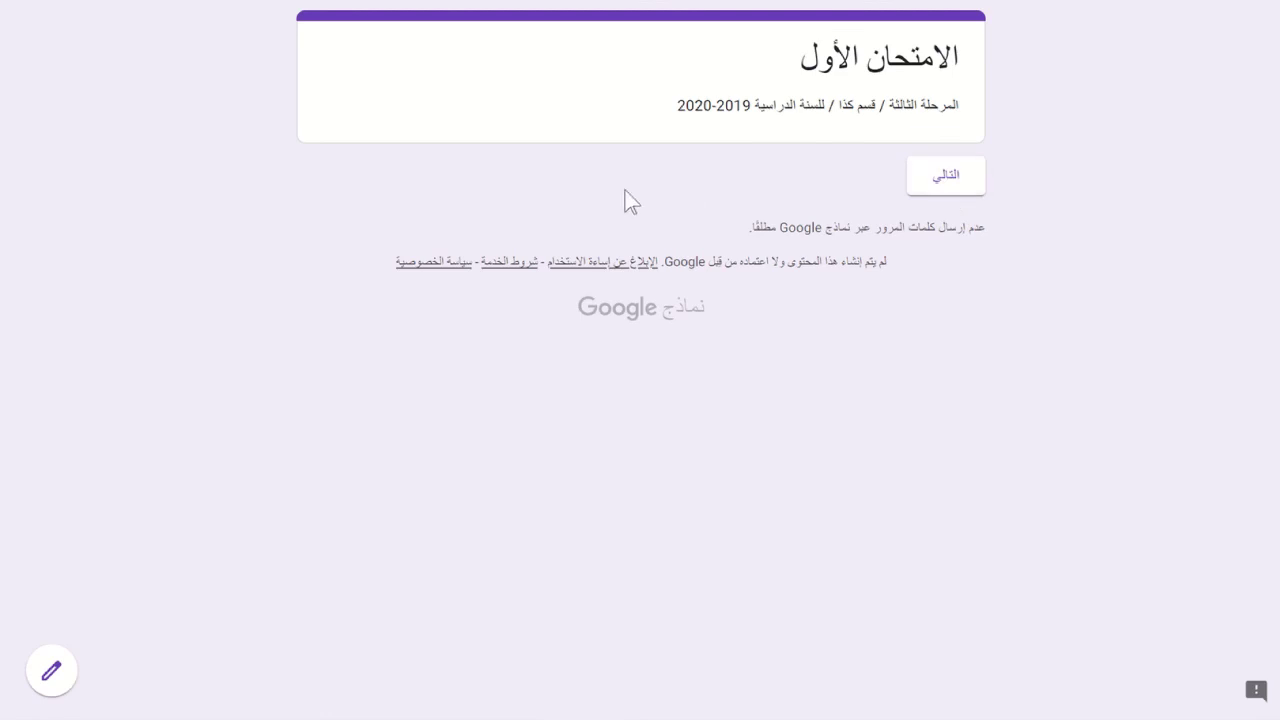
pyautogui.click(950, 176)
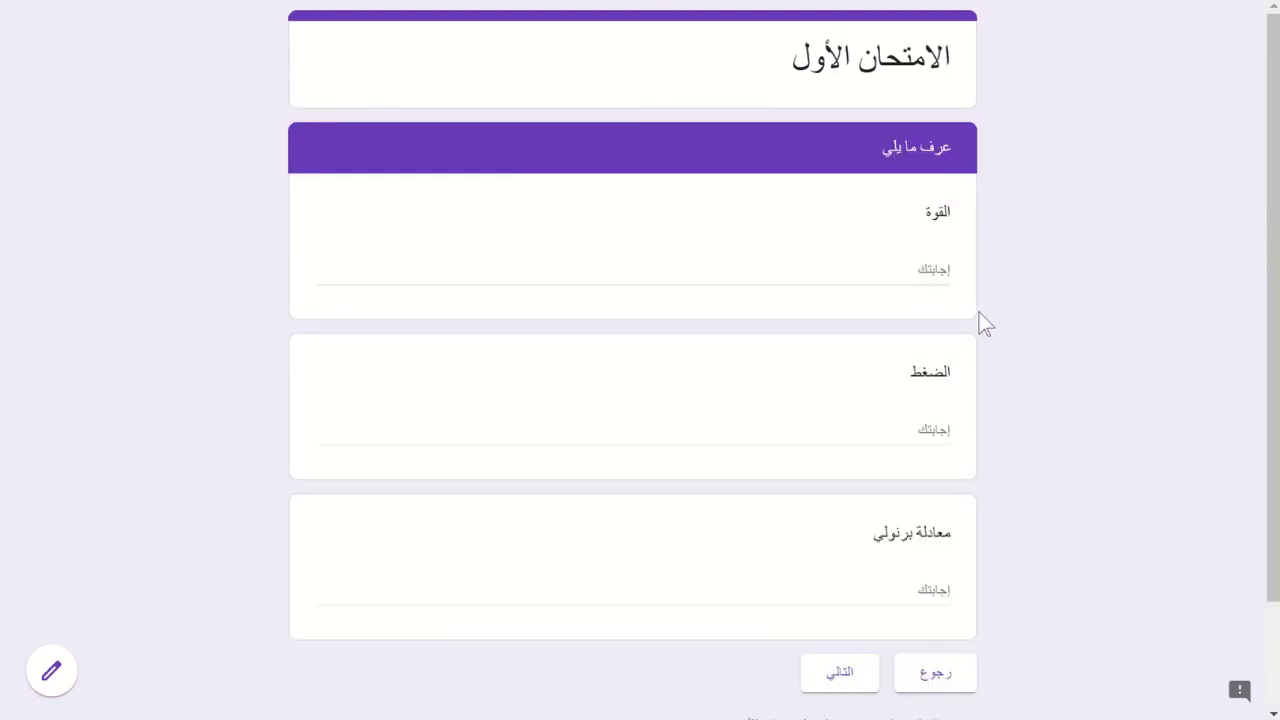
pyautogui.click(829, 683)
pyautogui.scroll(-5, 1058, 476)
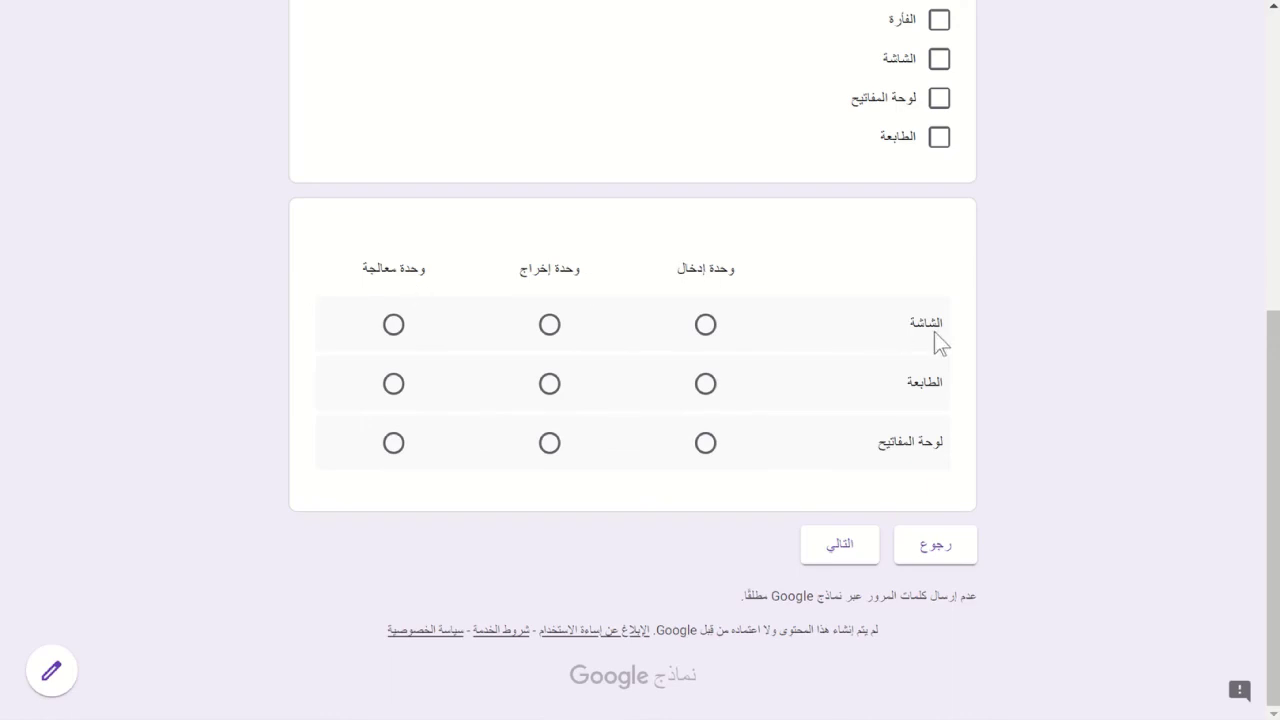
# - Mark الشاشة and الطابعة as output devices and لوحة المفاتيح as an input device
pyautogui.click(549, 326)
pyautogui.click(549, 386)
pyautogui.click(706, 444)
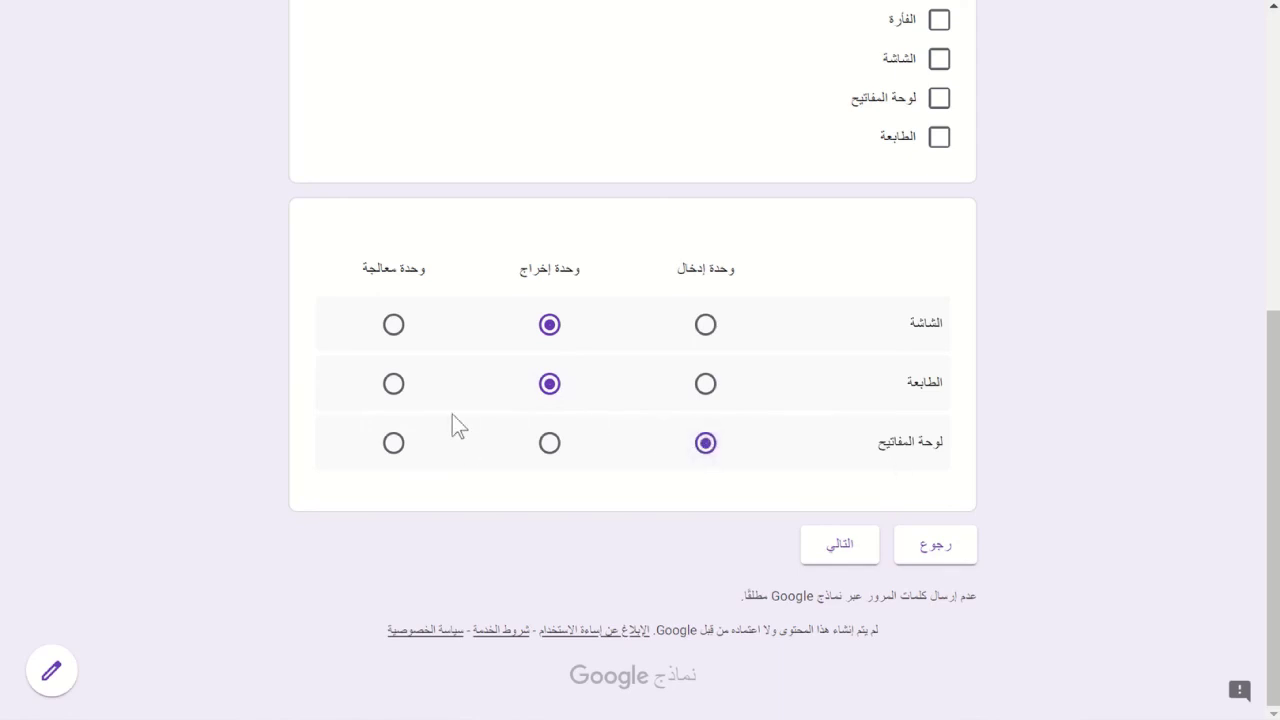
pyautogui.click(397, 445)
pyautogui.click(710, 455)
pyautogui.press('Home')
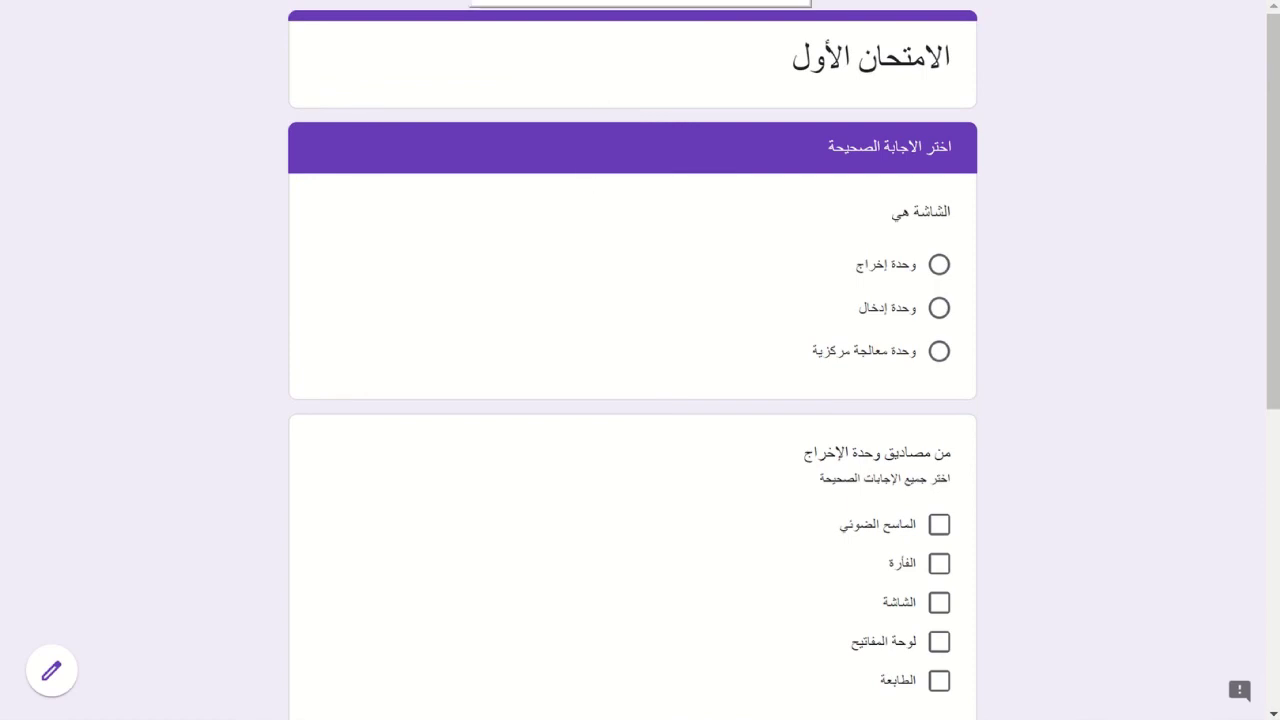
# - Enable 'Limit to one response per column' on the grid question and reload the preview
pyautogui.hotkey('ctrl', 'w')
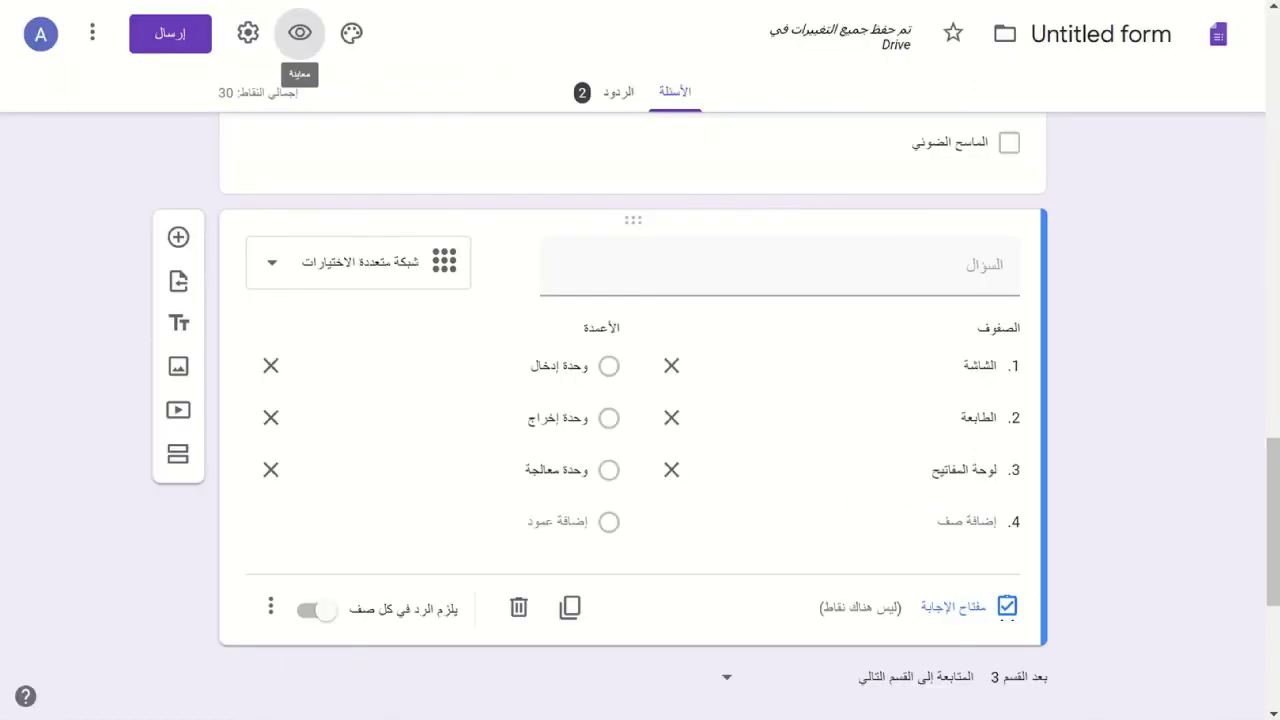
pyautogui.click(272, 612)
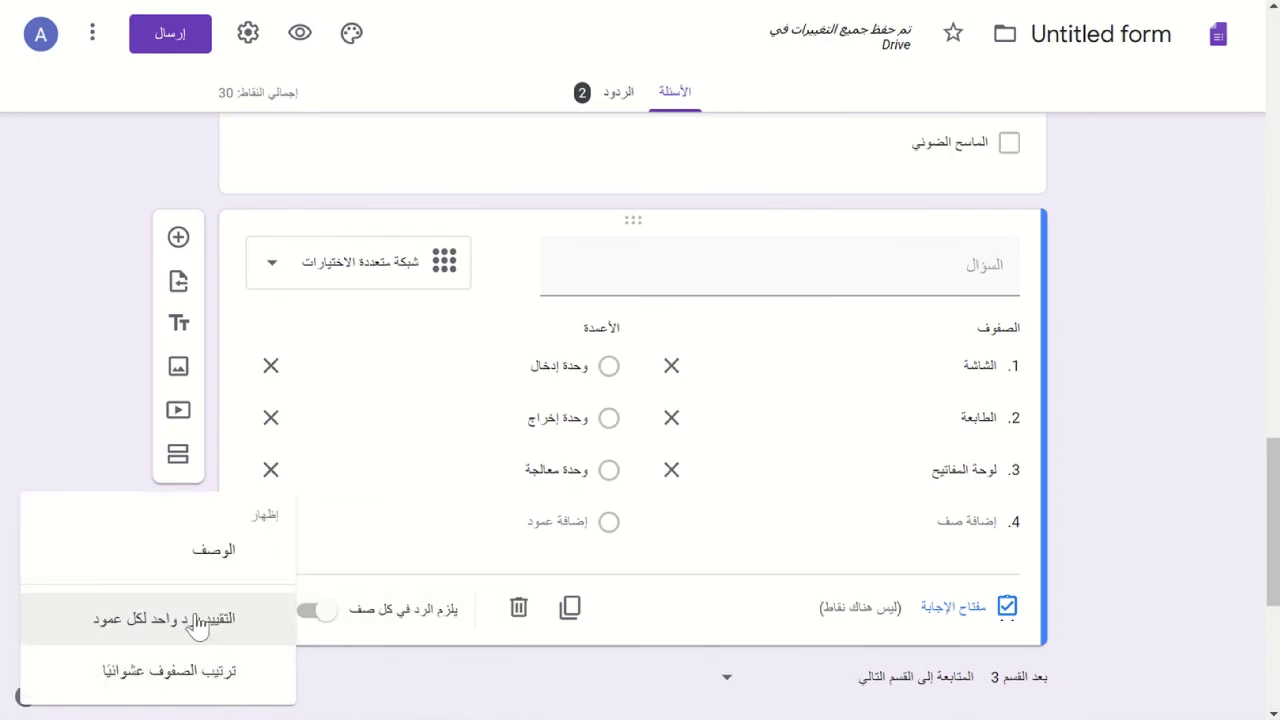
pyautogui.click(196, 620)
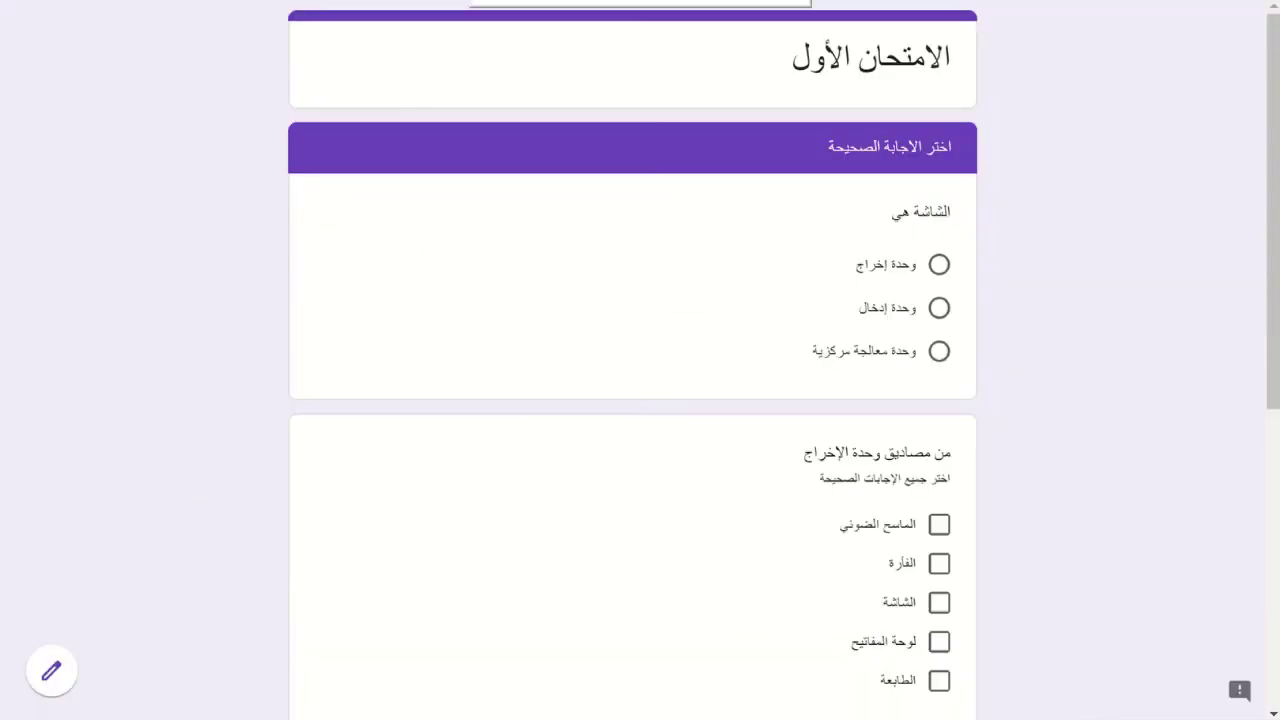
pyautogui.press('F5')
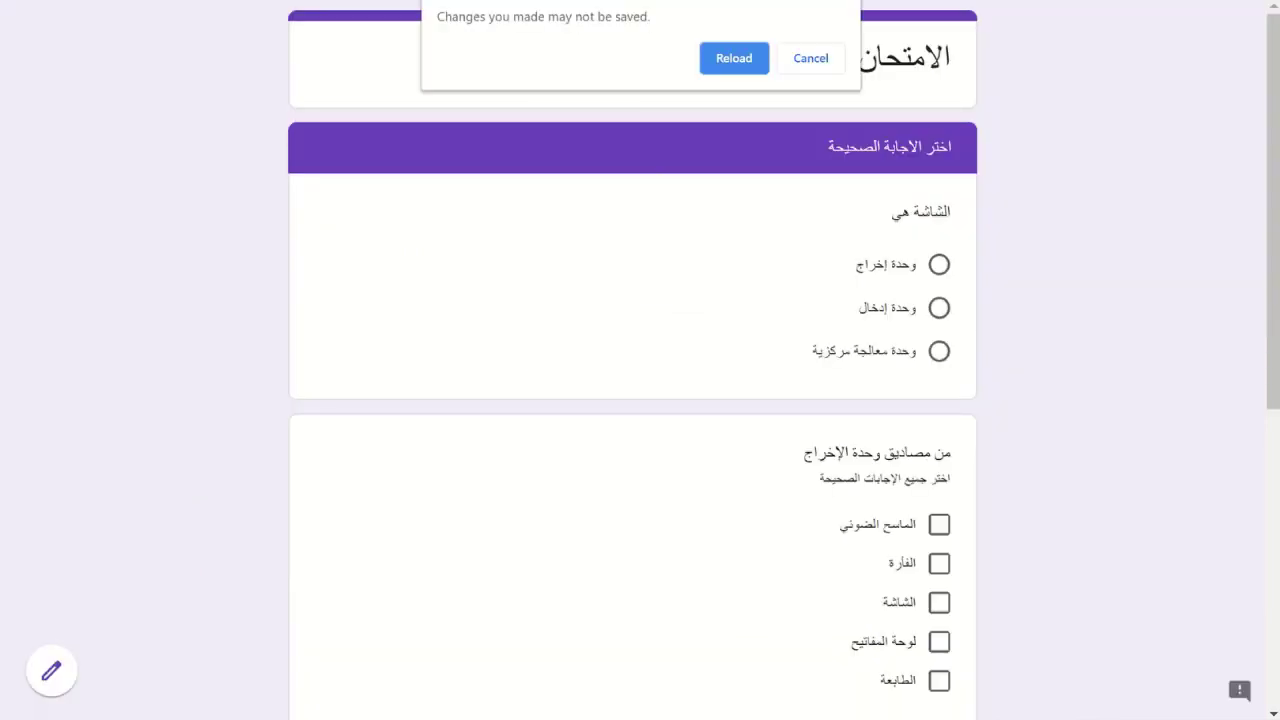
# - In the reloaded preview's grid, see a second output answer rejected, then move the printer to processing
pyautogui.click(712, 62)
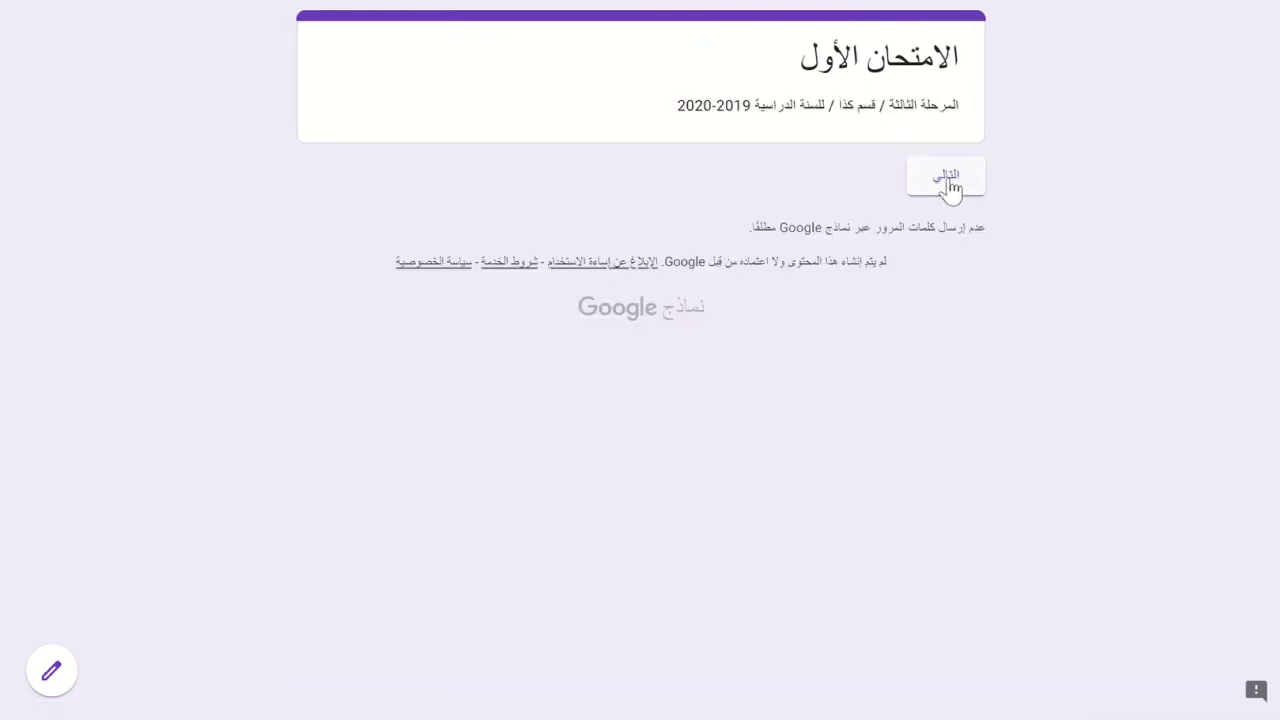
pyautogui.click(950, 183)
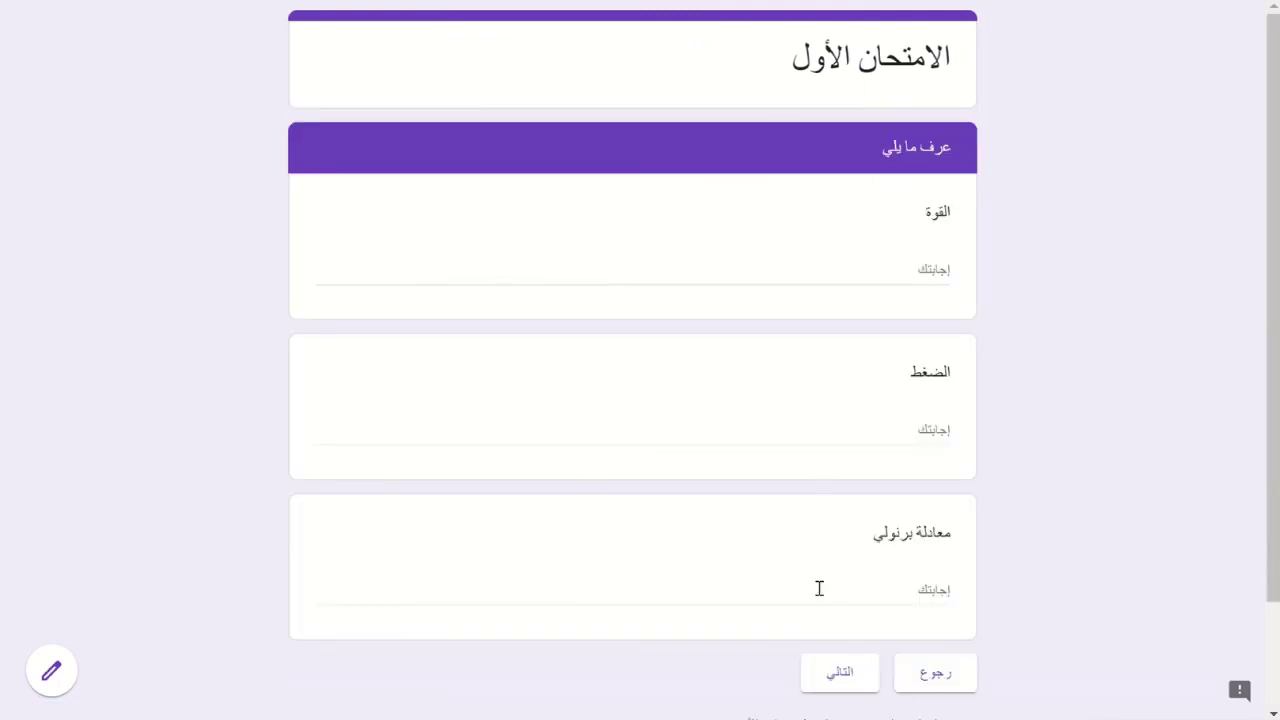
pyautogui.click(839, 690)
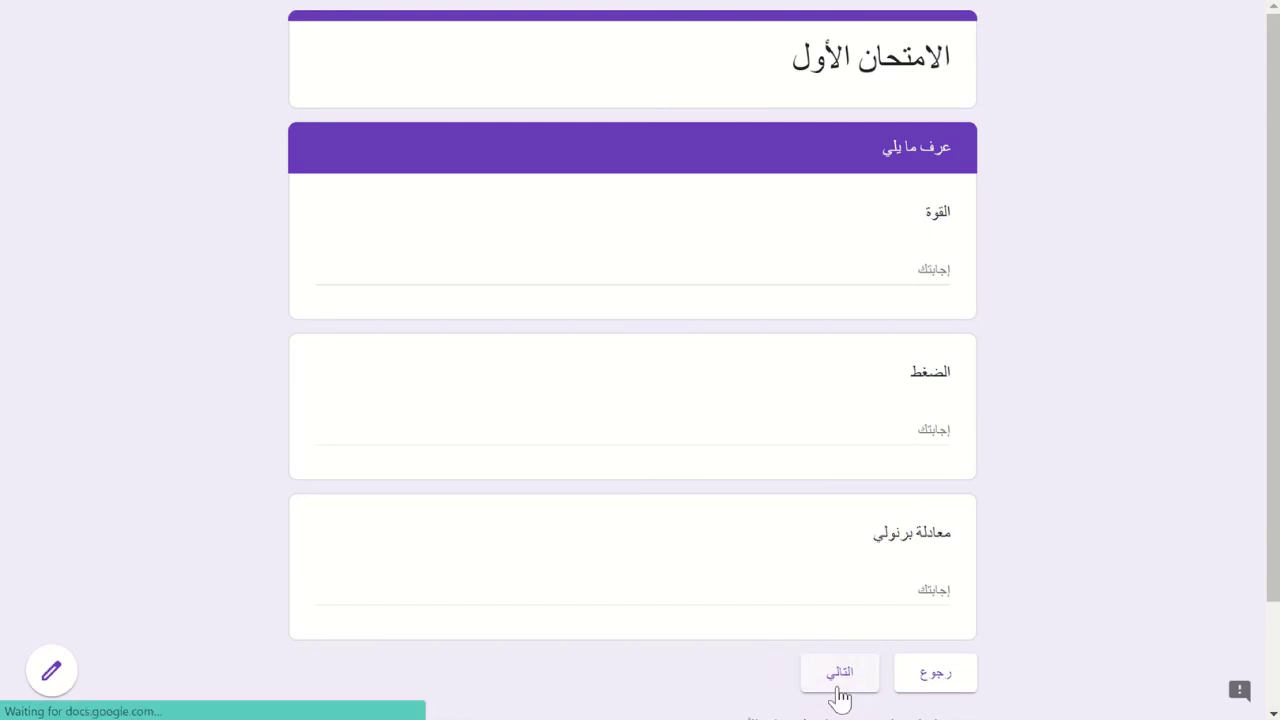
pyautogui.scroll(-5, 838, 698)
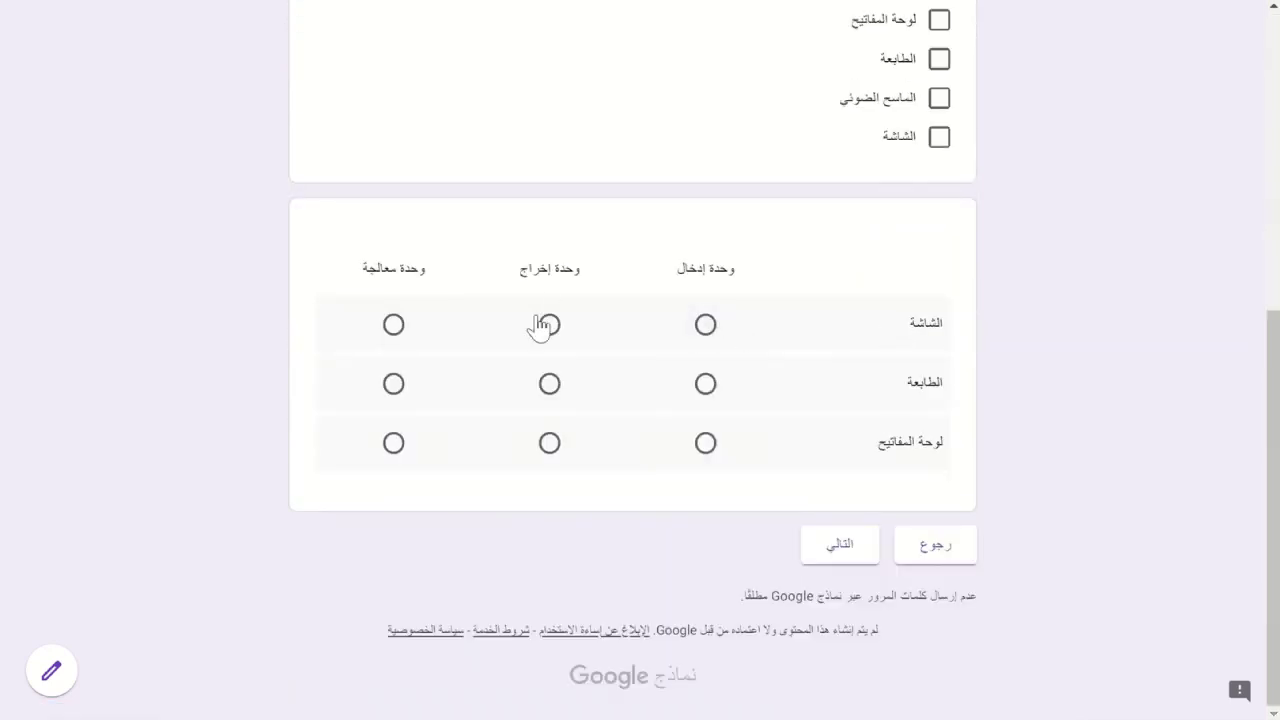
pyautogui.click(549, 385)
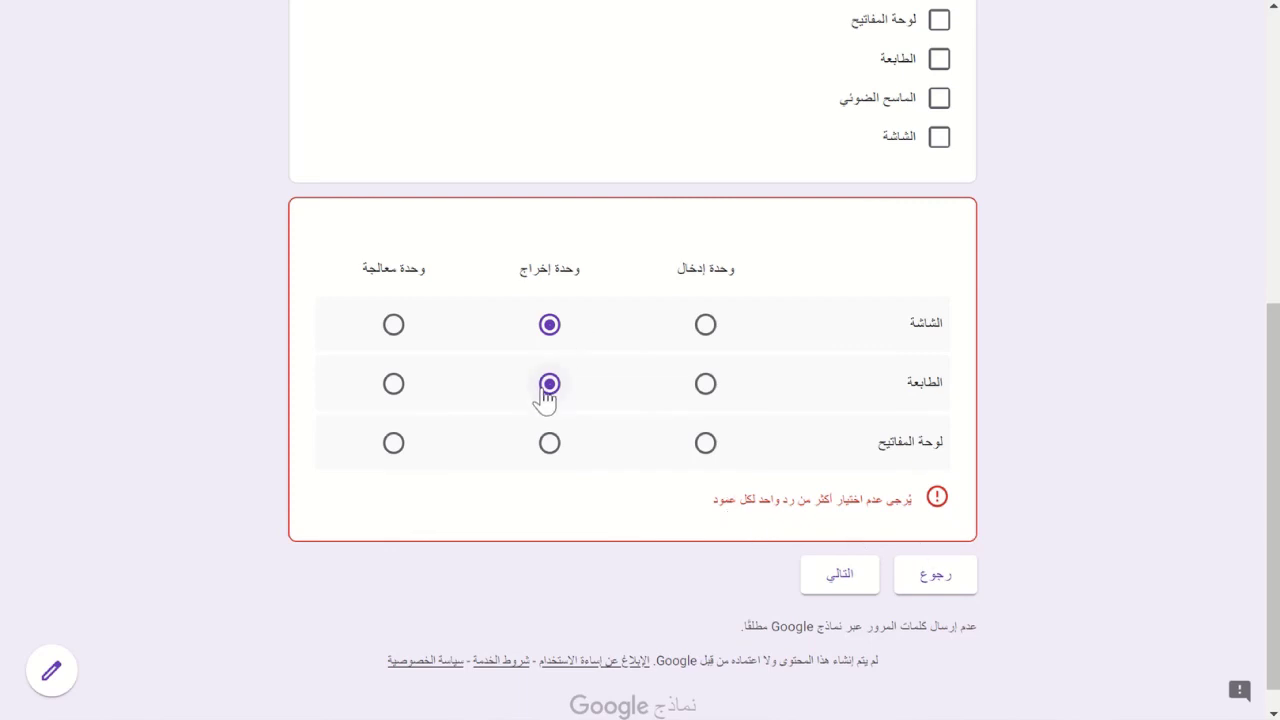
pyautogui.click(392, 385)
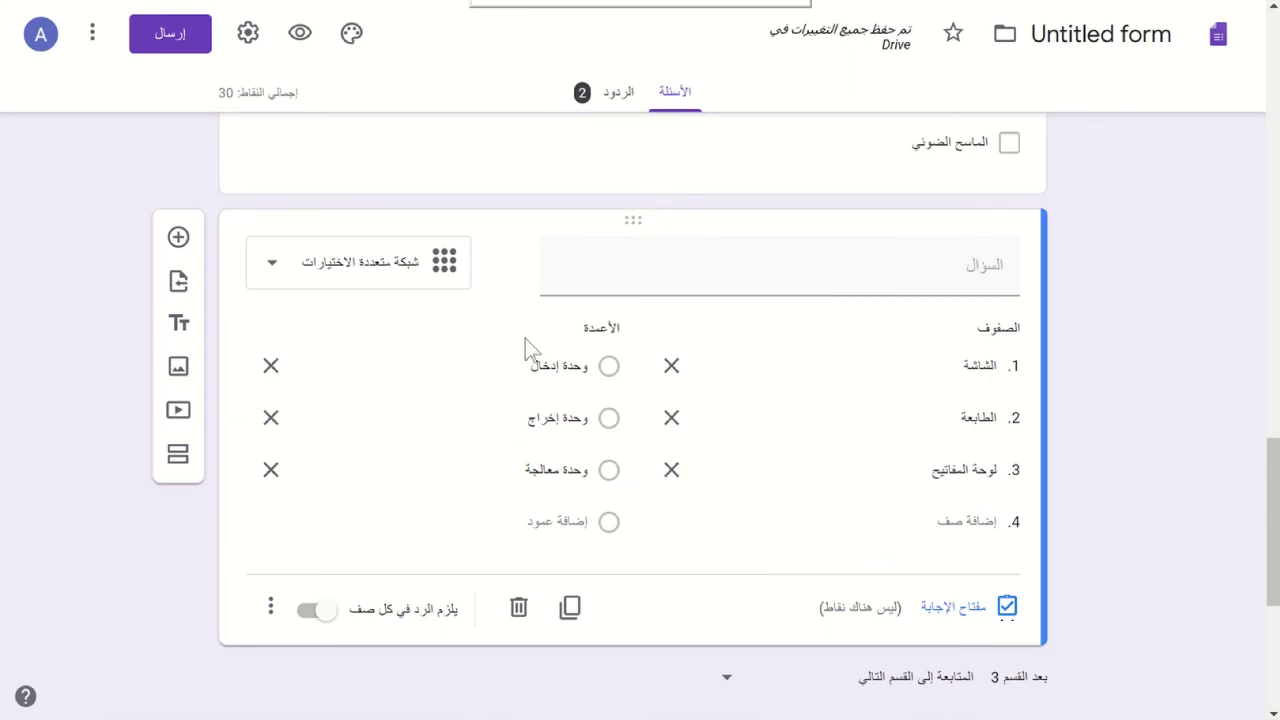
# - Turn off 'Limit to one response per column' and turn on 'Shuffle row order' for the grid
pyautogui.click(271, 610)
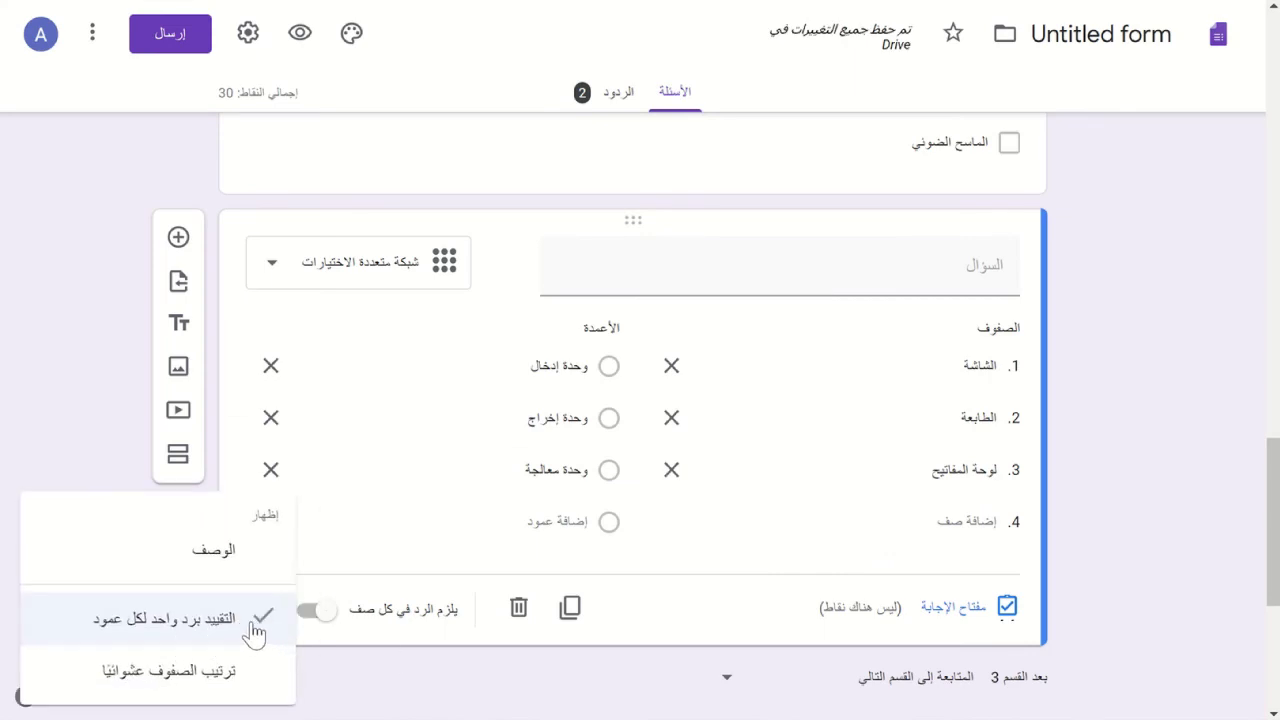
pyautogui.click(256, 625)
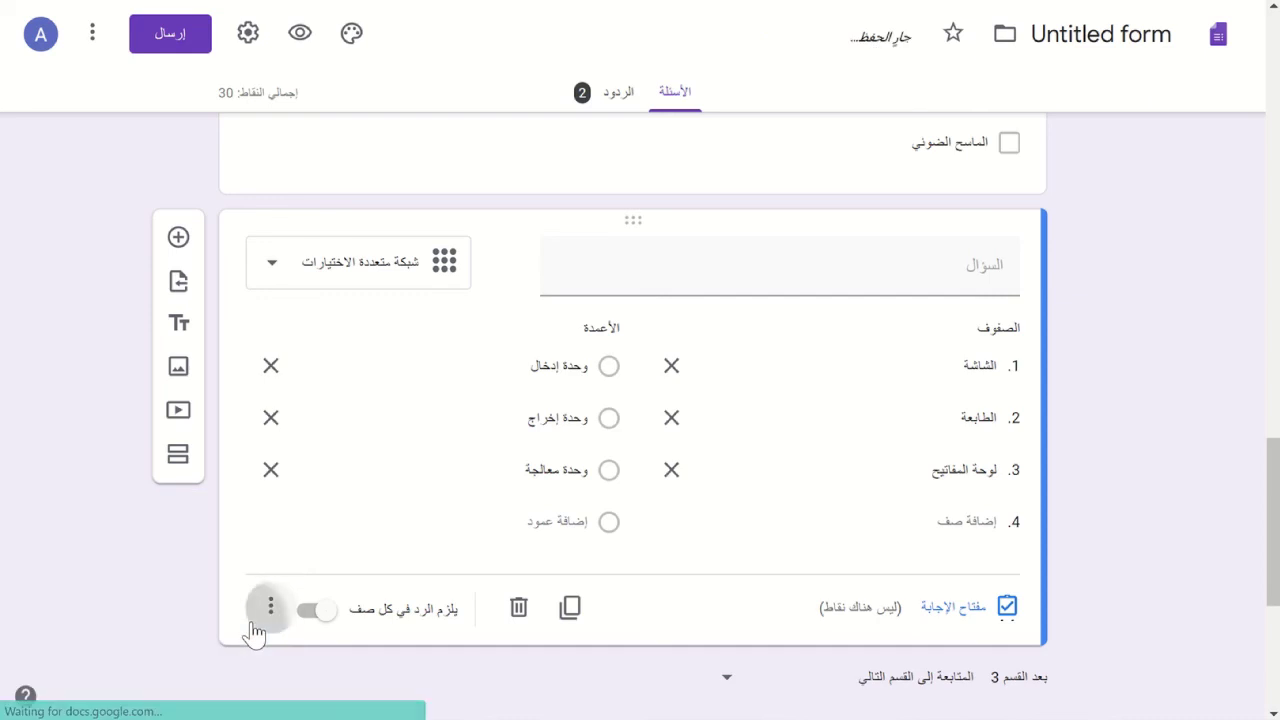
pyautogui.click(258, 618)
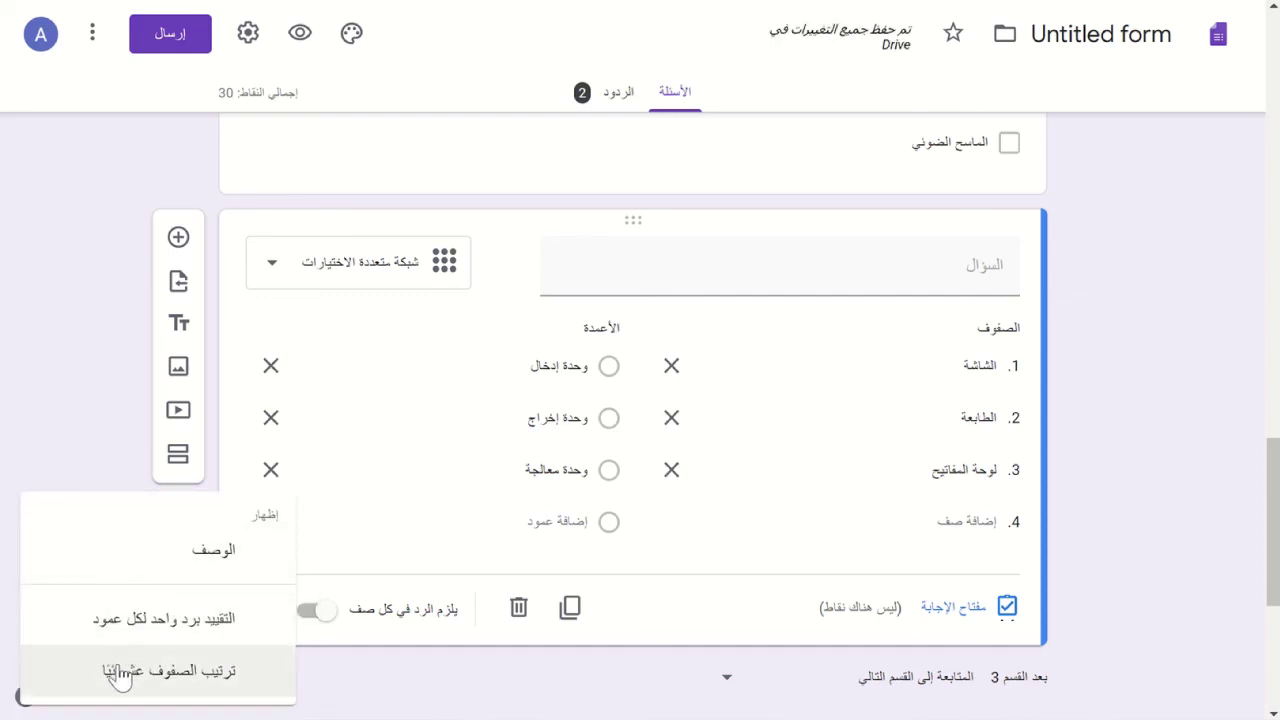
pyautogui.click(118, 675)
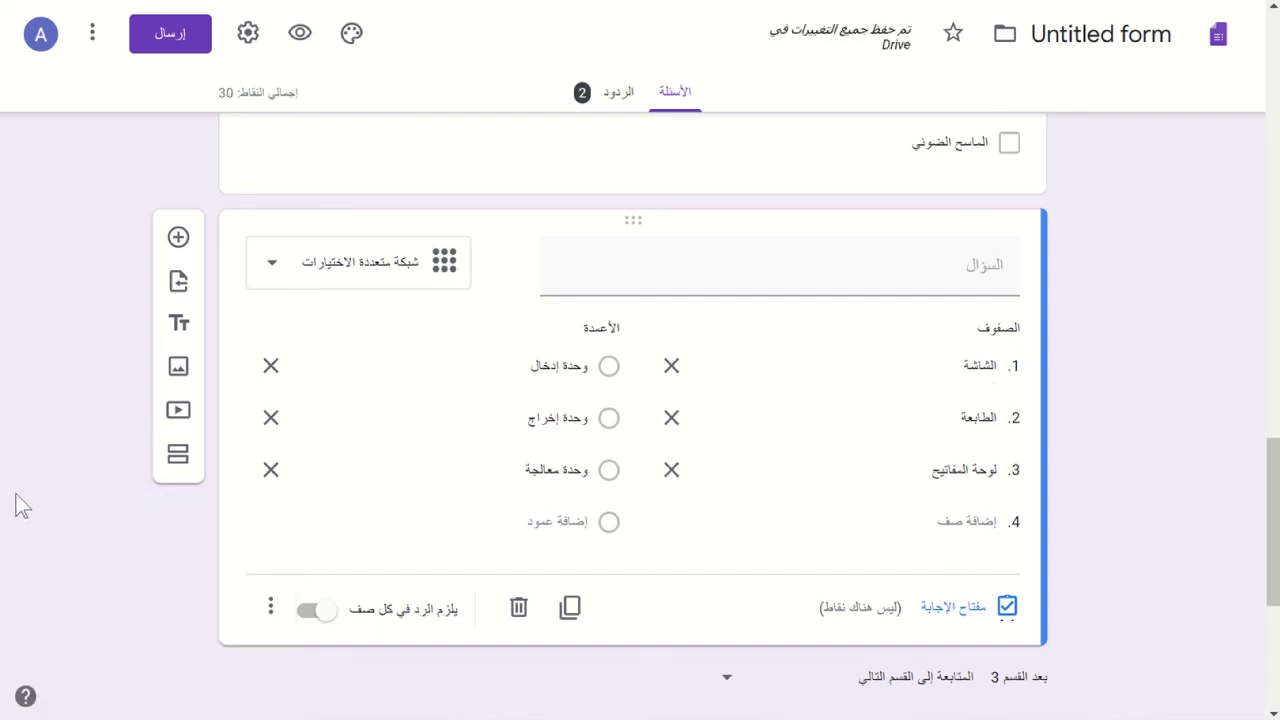
# - Change the grid question's type to Checkbox grid
pyautogui.click(287, 287)
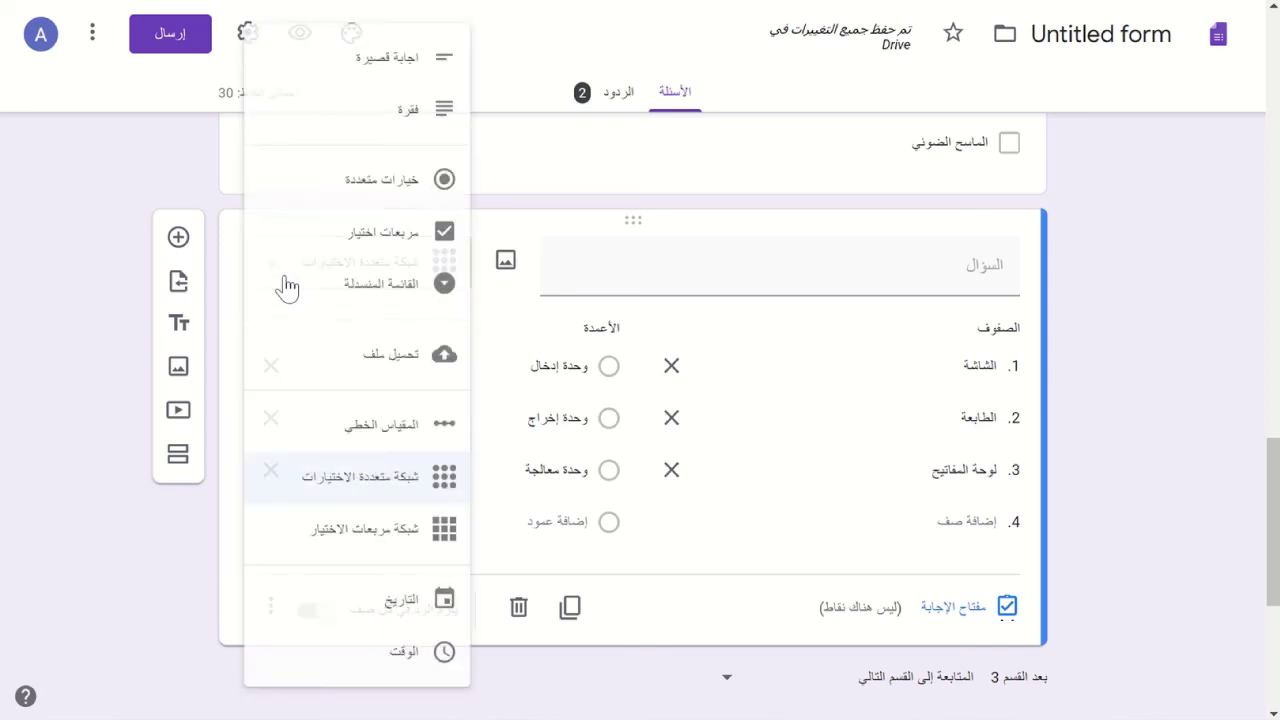
pyautogui.click(372, 540)
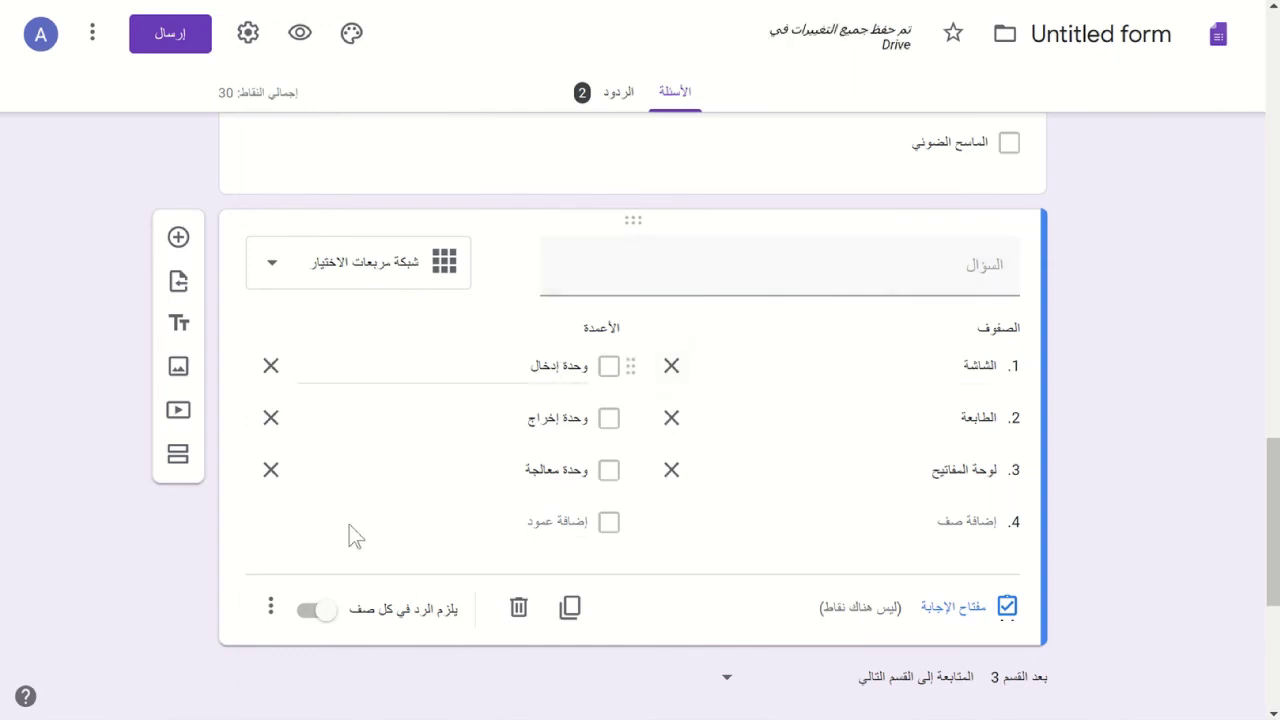
pyautogui.click(271, 608)
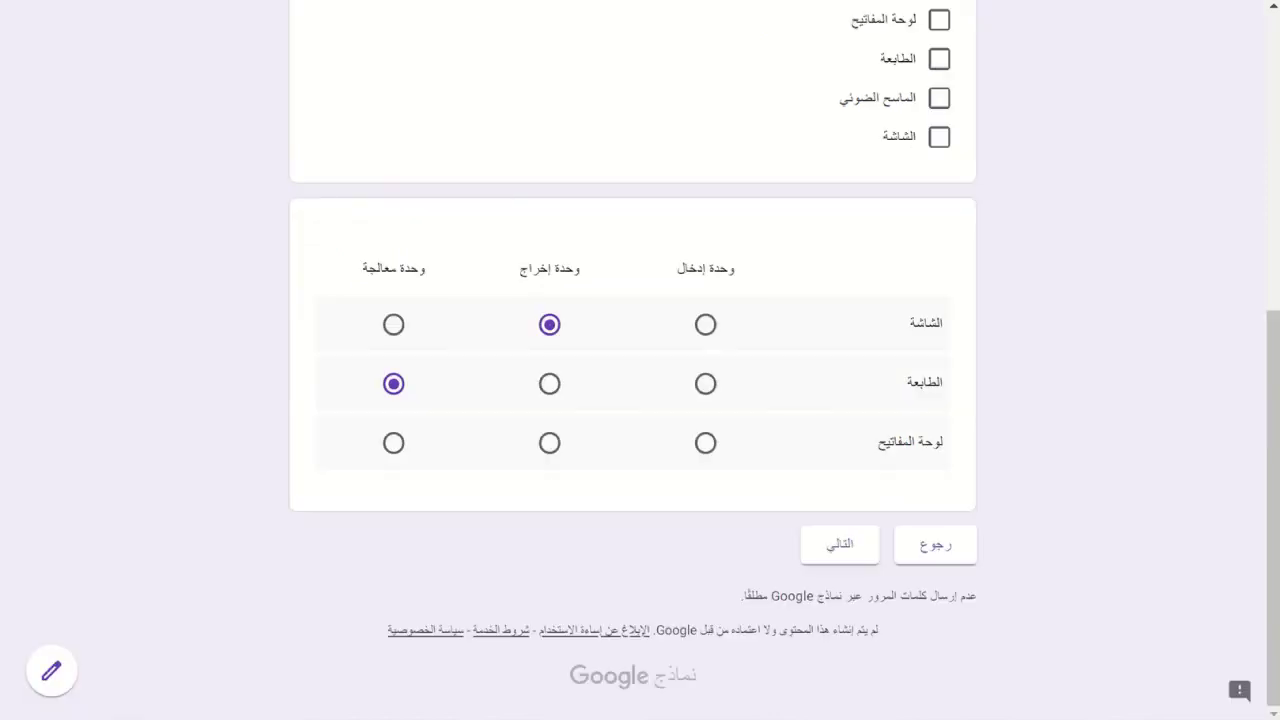
# - Reload the preview and advance two pages to the checkbox grid question
pyautogui.press('F5')
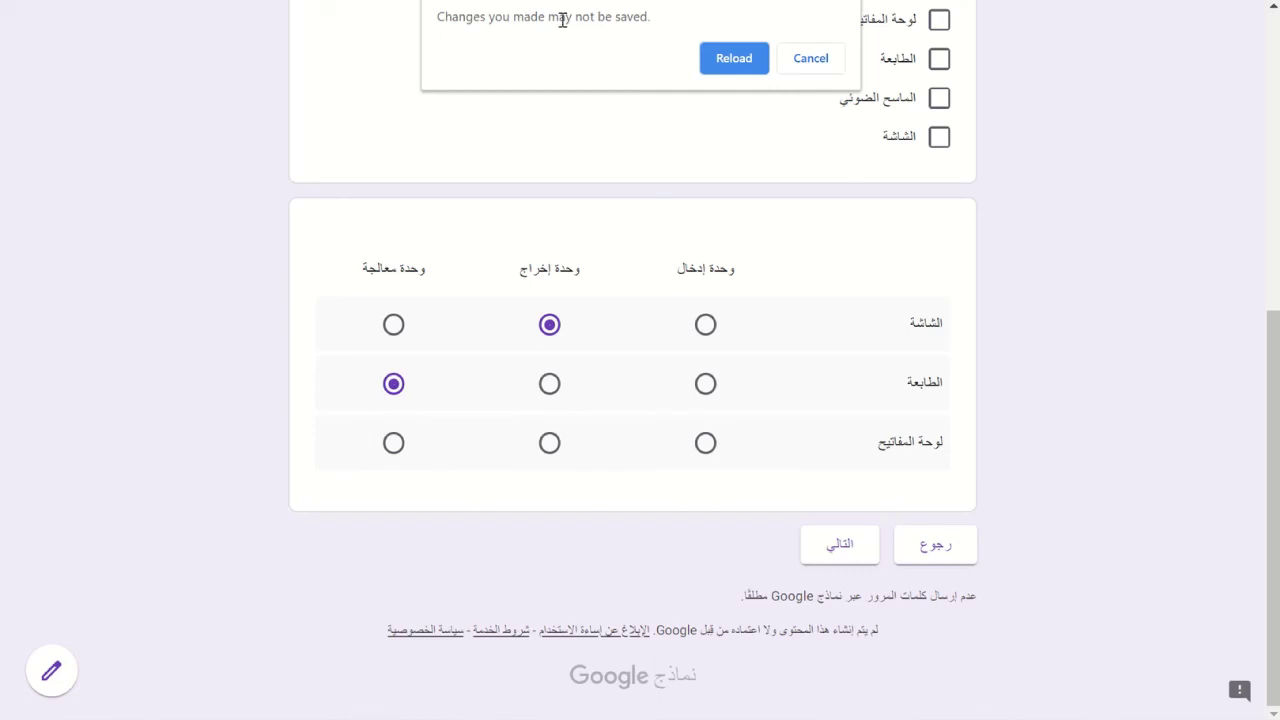
pyautogui.click(714, 60)
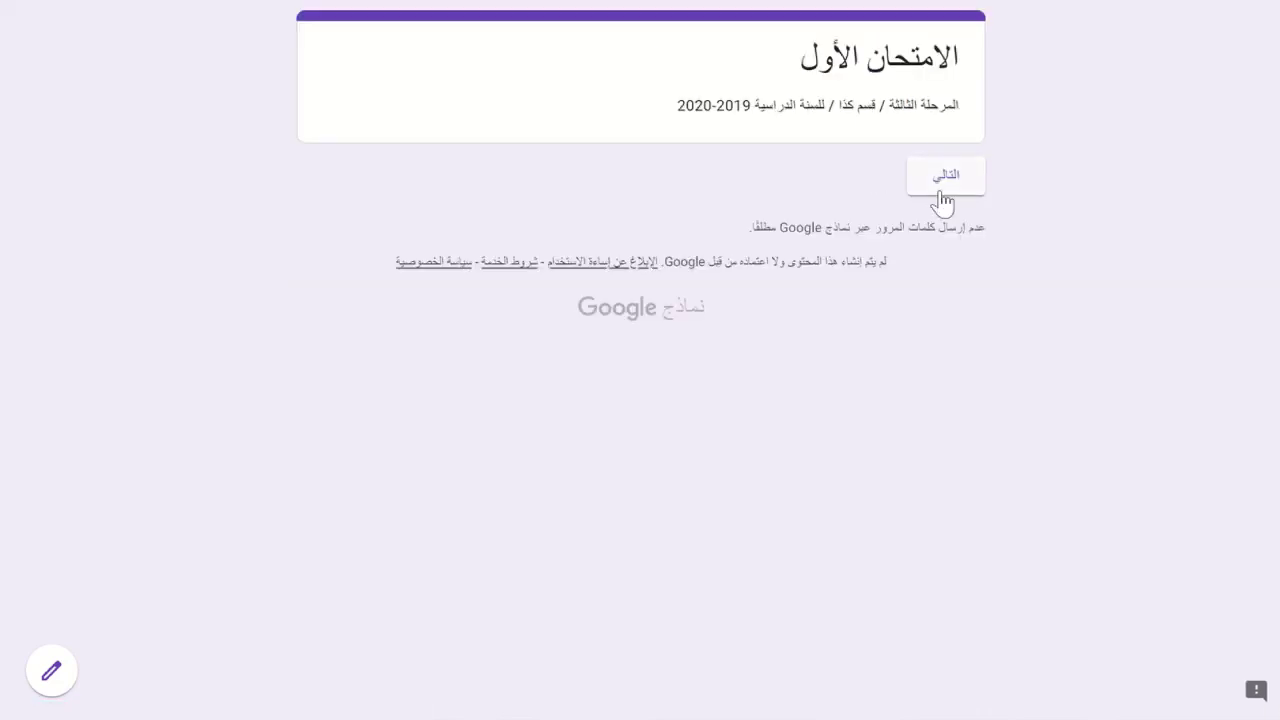
pyautogui.click(941, 192)
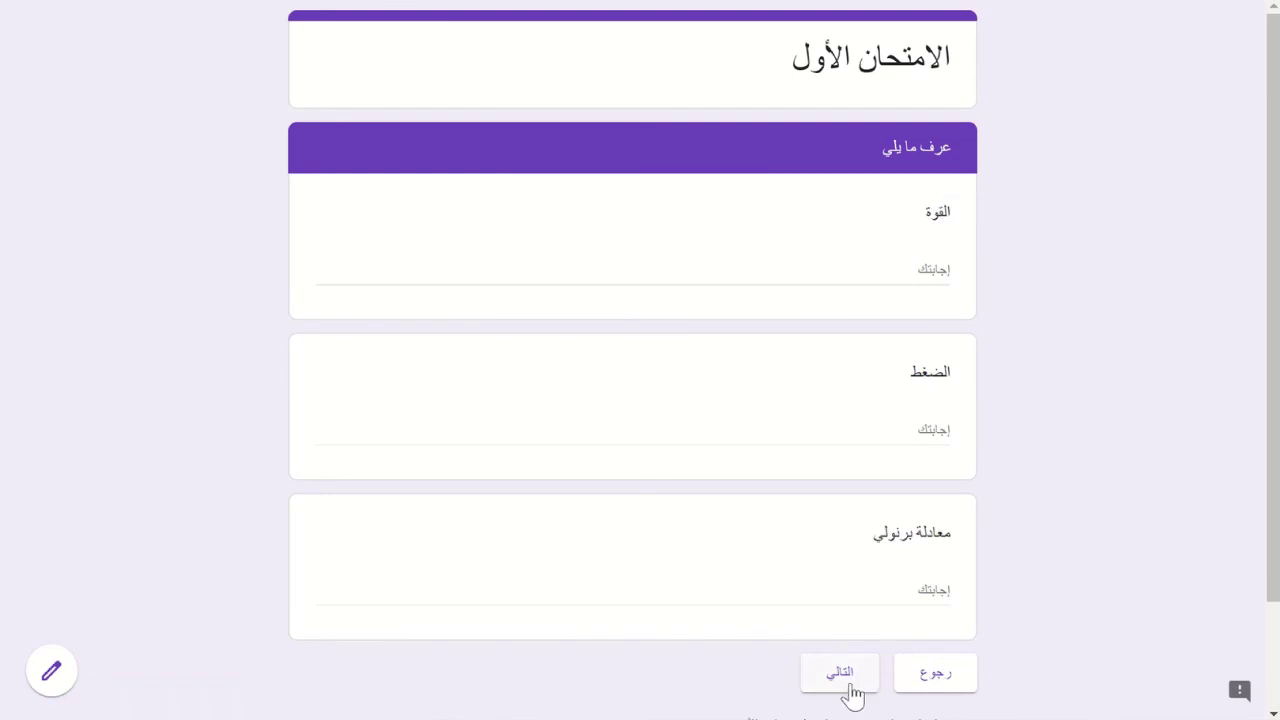
pyautogui.click(847, 686)
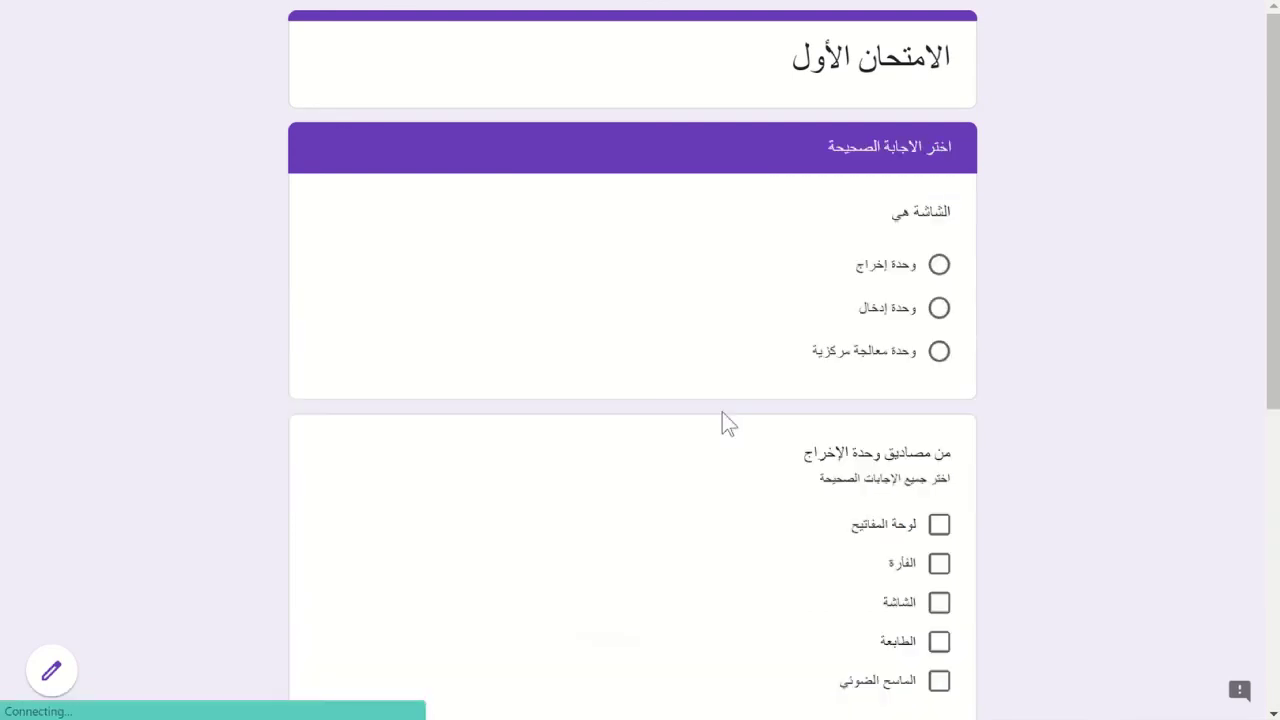
pyautogui.scroll(-5, 723, 423)
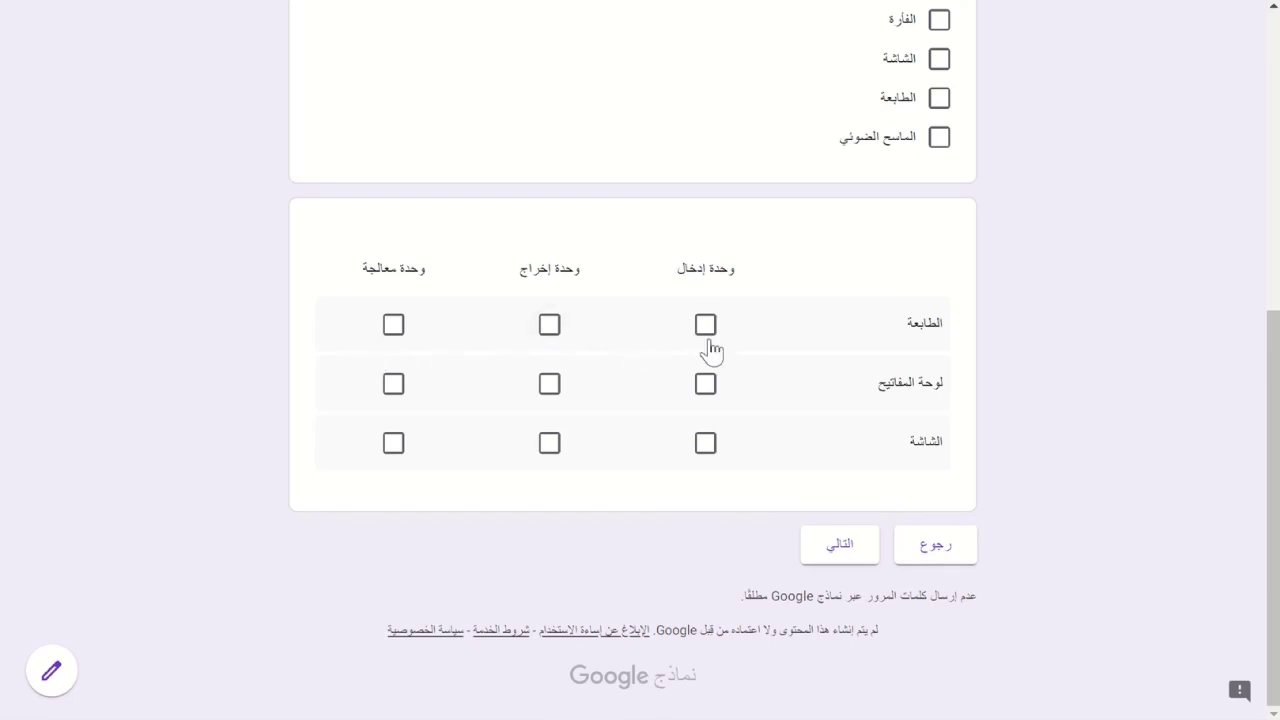
# - Tick both وحدة إدخال and وحدة معالجة for the الطابعة row, then return to the editor
pyautogui.click(707, 332)
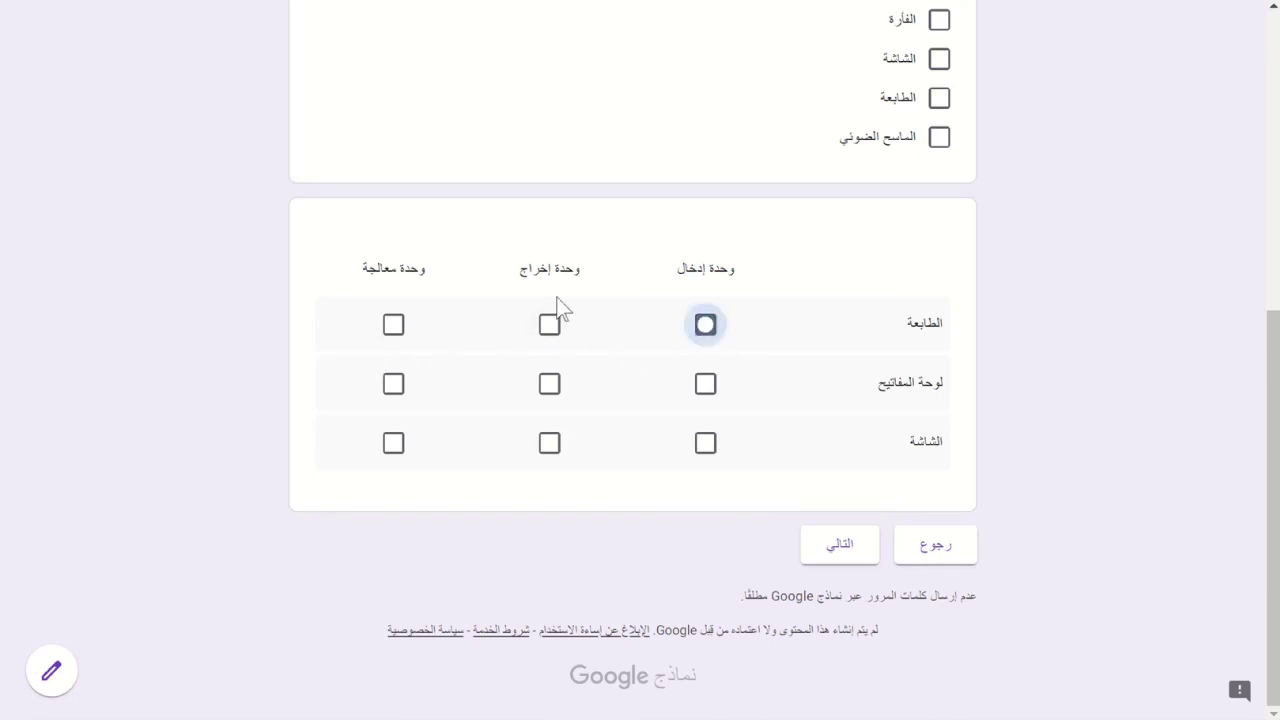
pyautogui.click(390, 326)
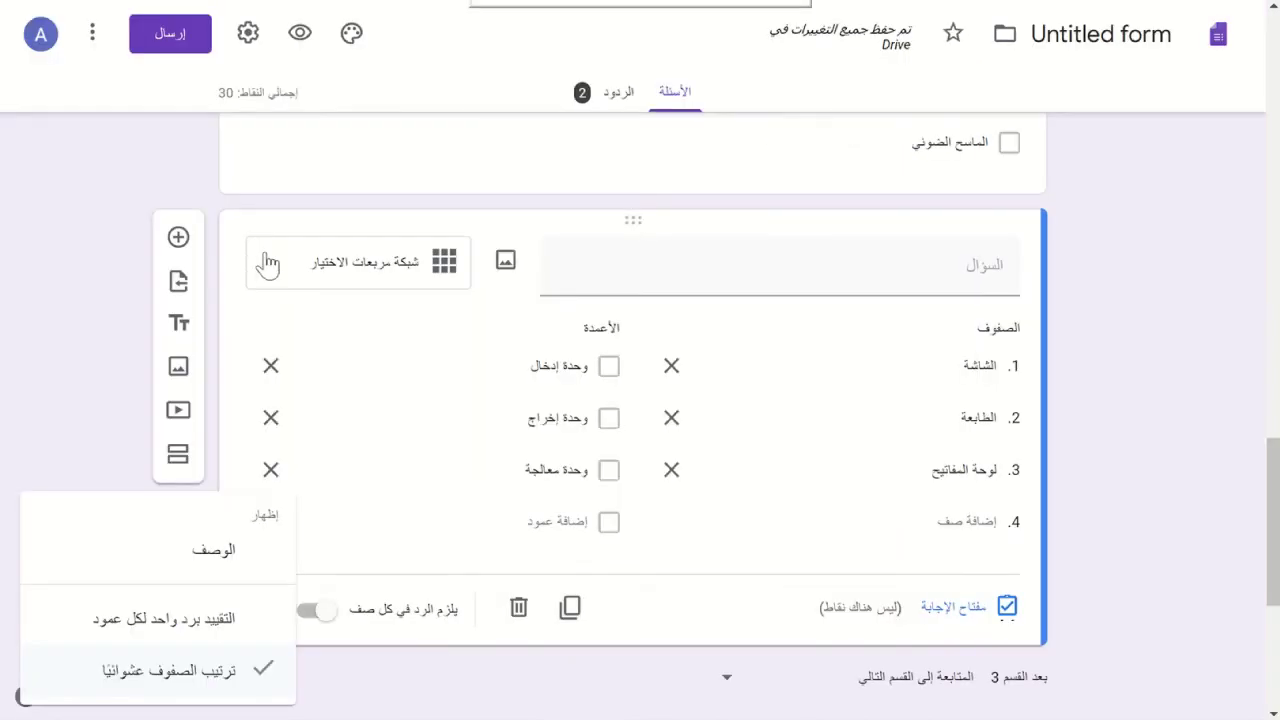
pyautogui.click(274, 270)
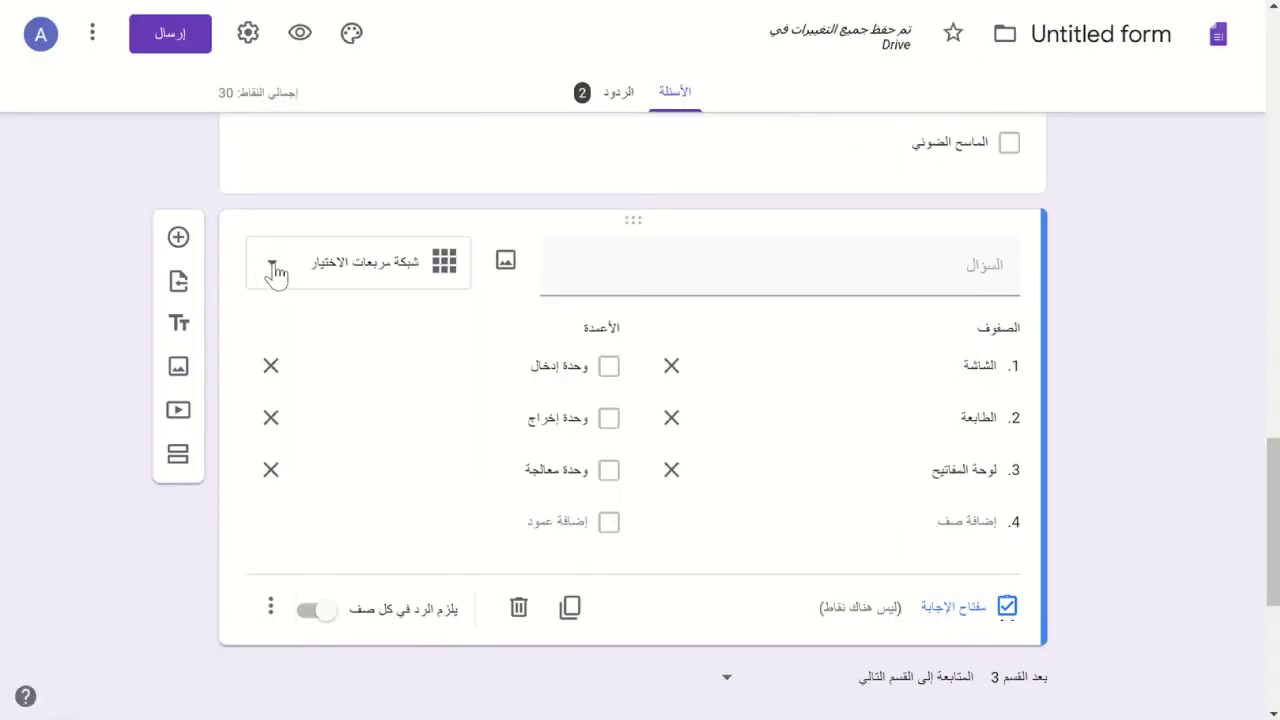
# - Switch the grid question's type from Checkbox grid to Multiple choice grid
pyautogui.click(274, 270)
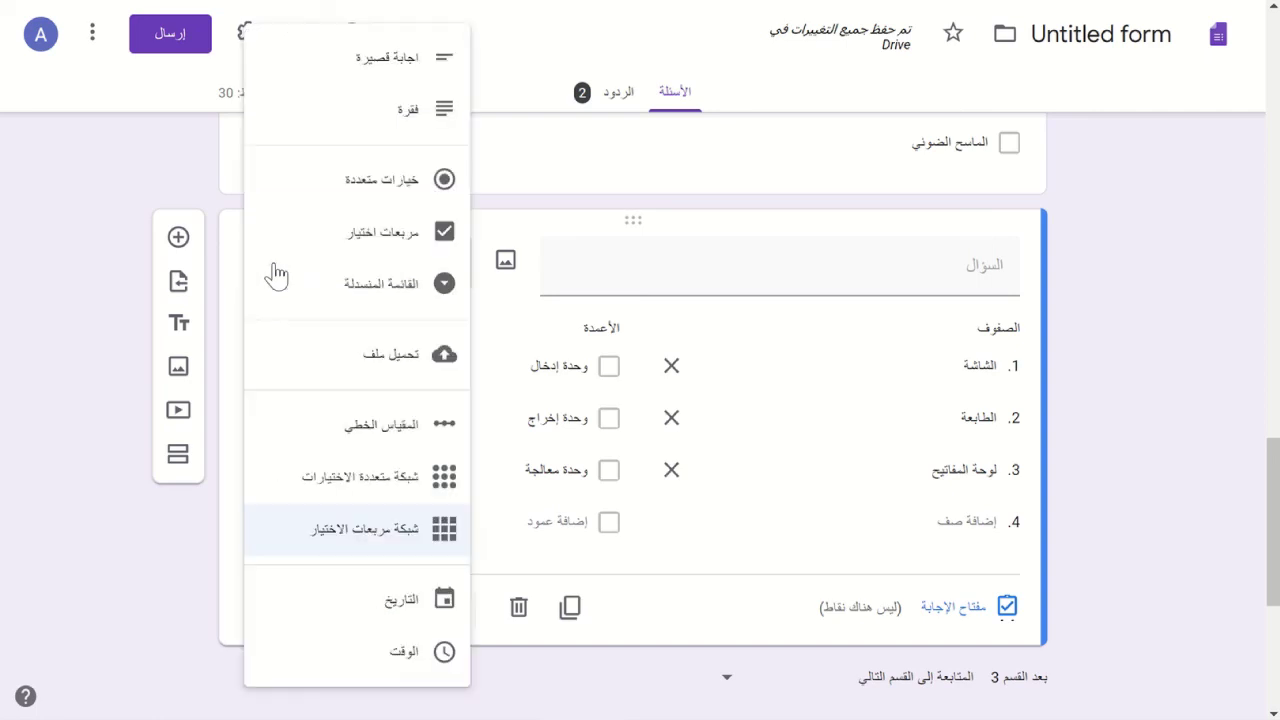
pyautogui.click(378, 475)
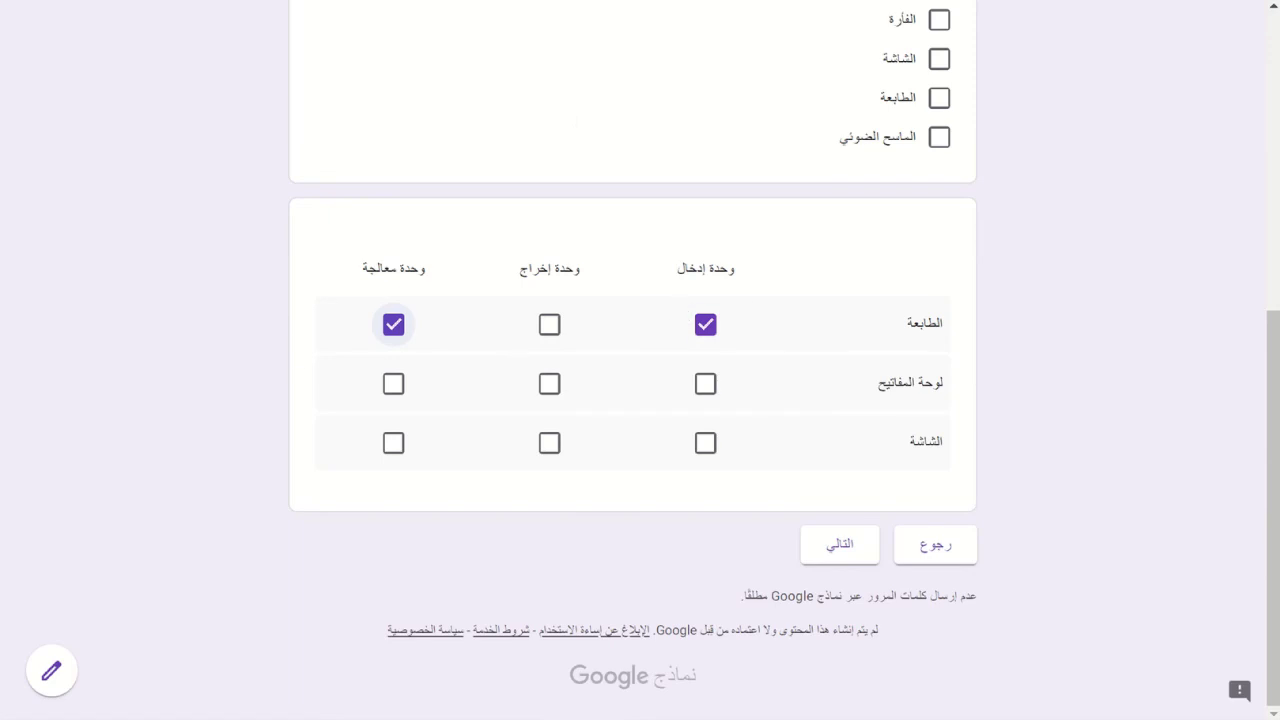
# - Reload the preview and advance two pages to the multiple-choice grid question
pyautogui.press('F5')
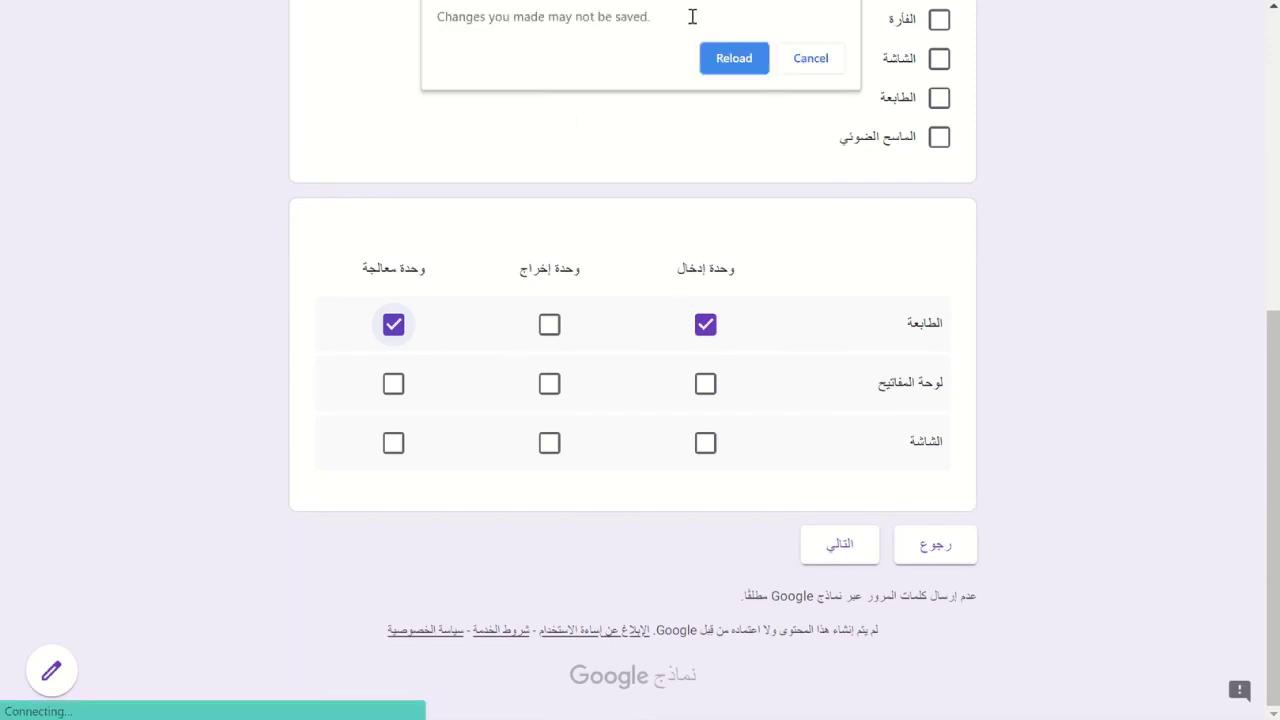
pyautogui.click(726, 70)
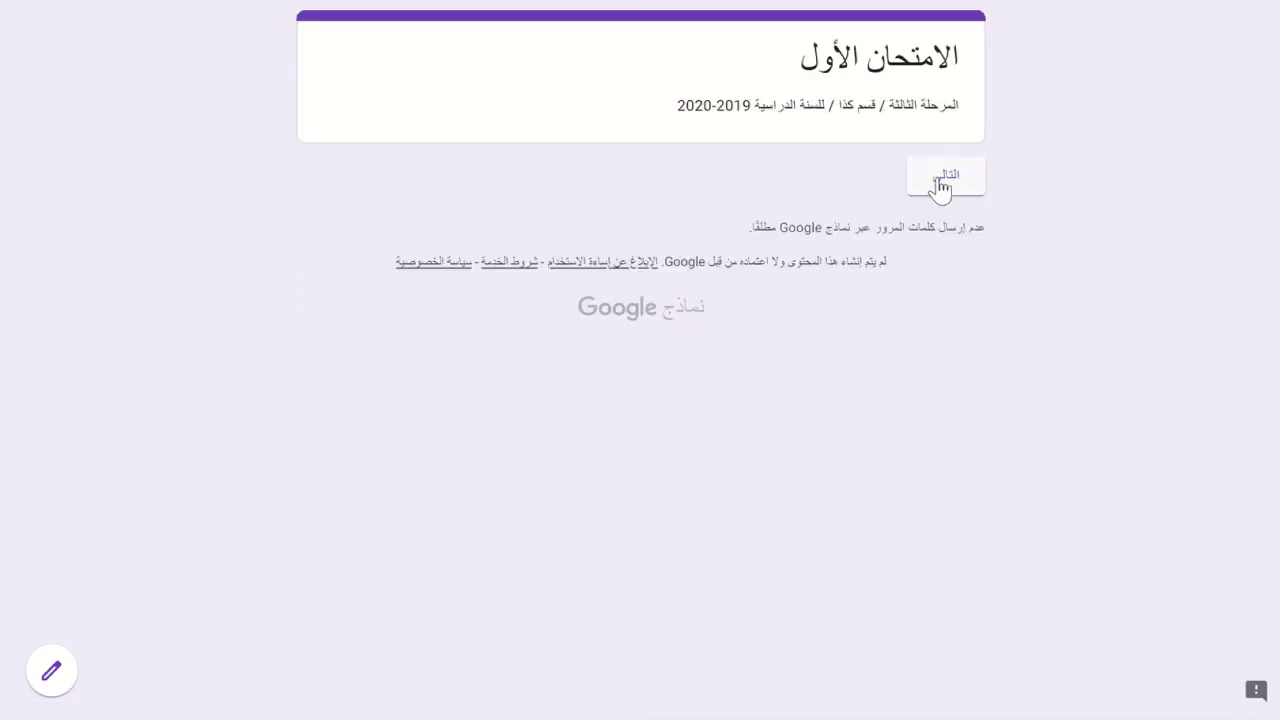
pyautogui.click(940, 186)
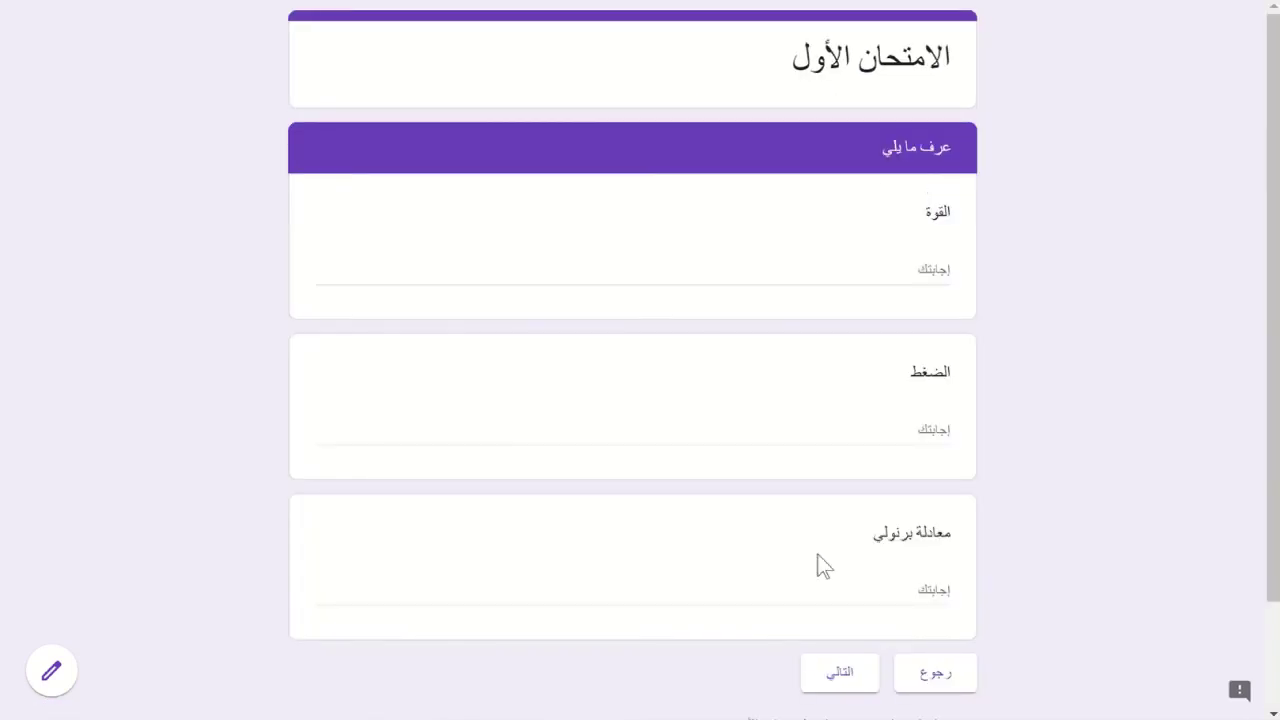
pyautogui.click(838, 673)
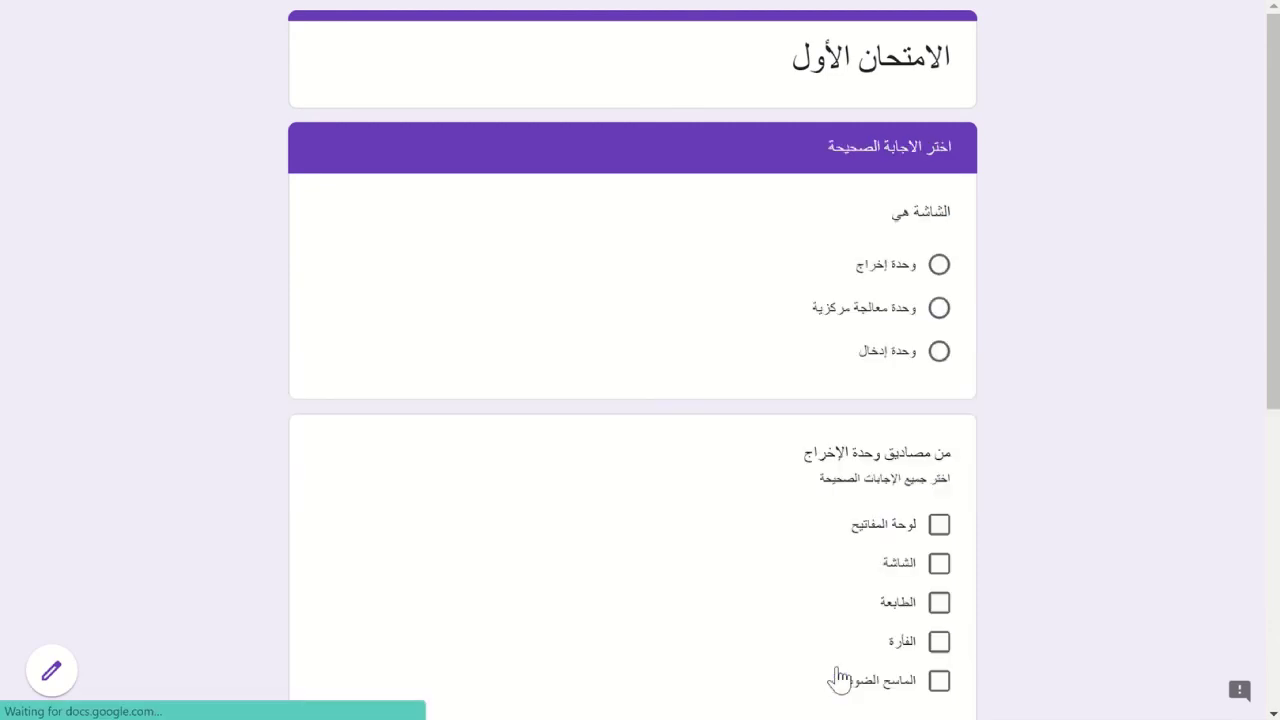
pyautogui.scroll(-5, 838, 678)
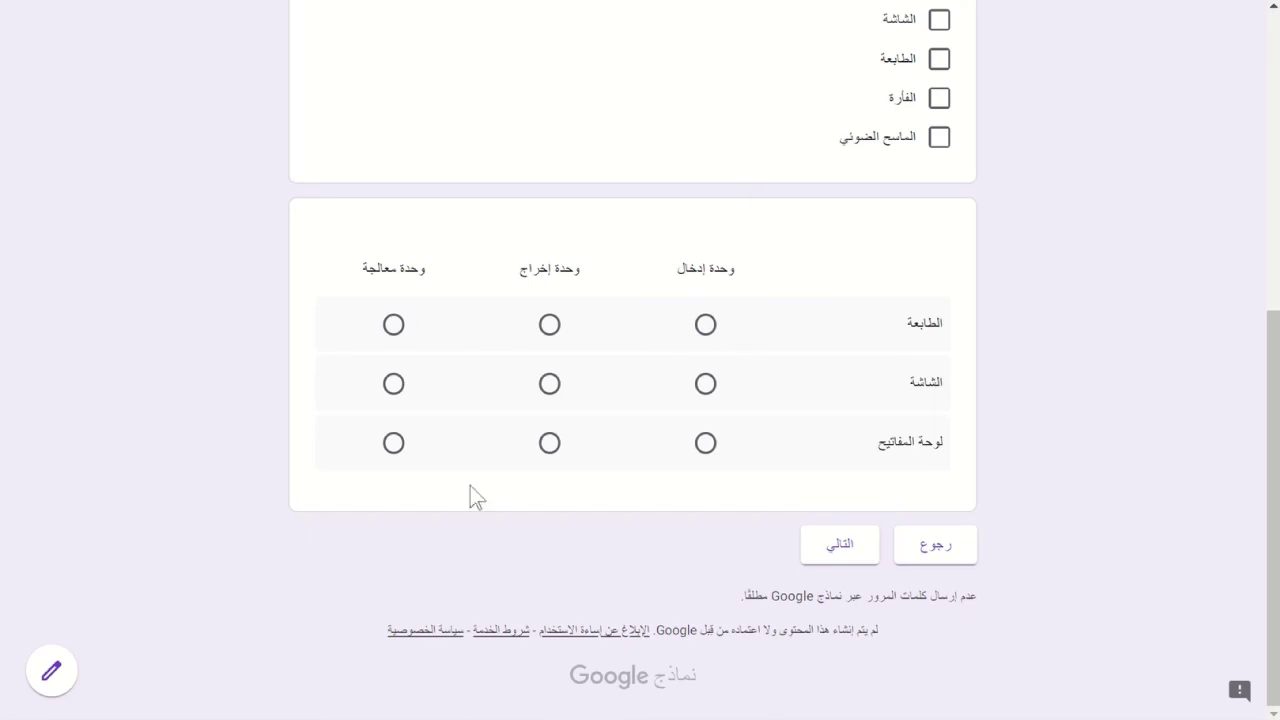
# - Switch الطابعة's answer between وحدة إدخال and وحدة إخراج, ending on وحدة إدخال, then leave the preview
pyautogui.click(705, 326)
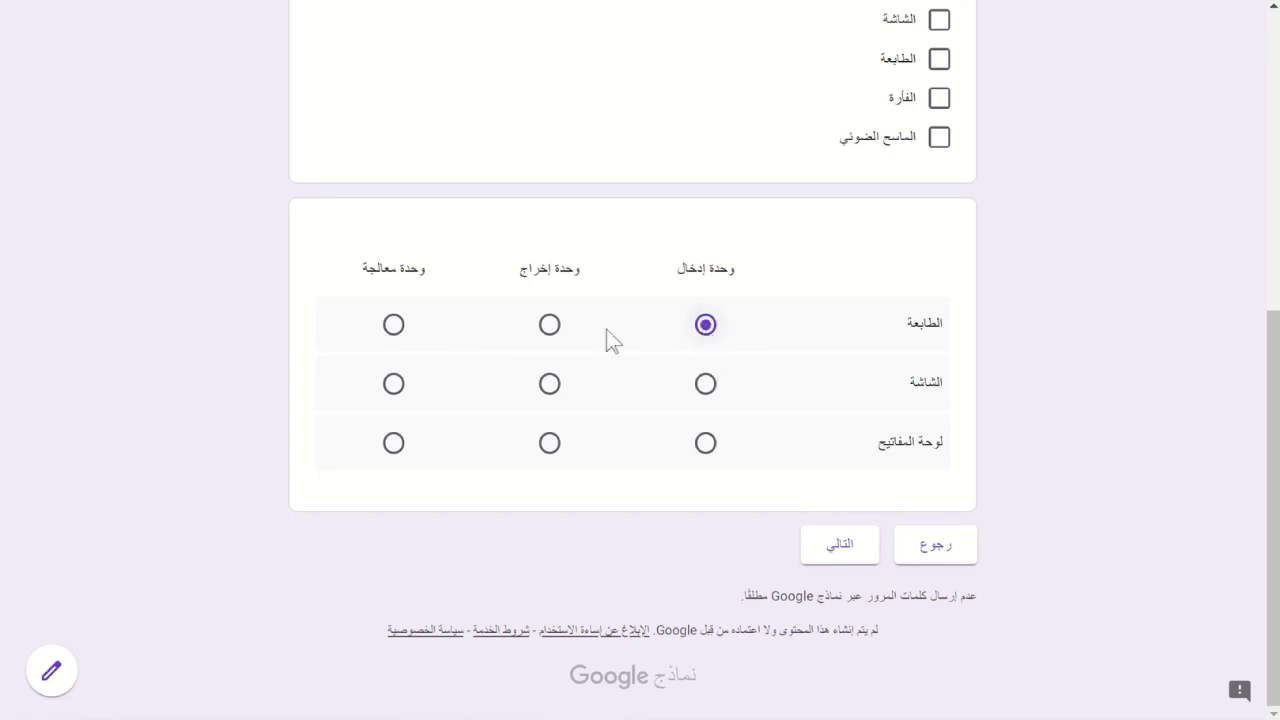
pyautogui.click(552, 330)
pyautogui.click(707, 326)
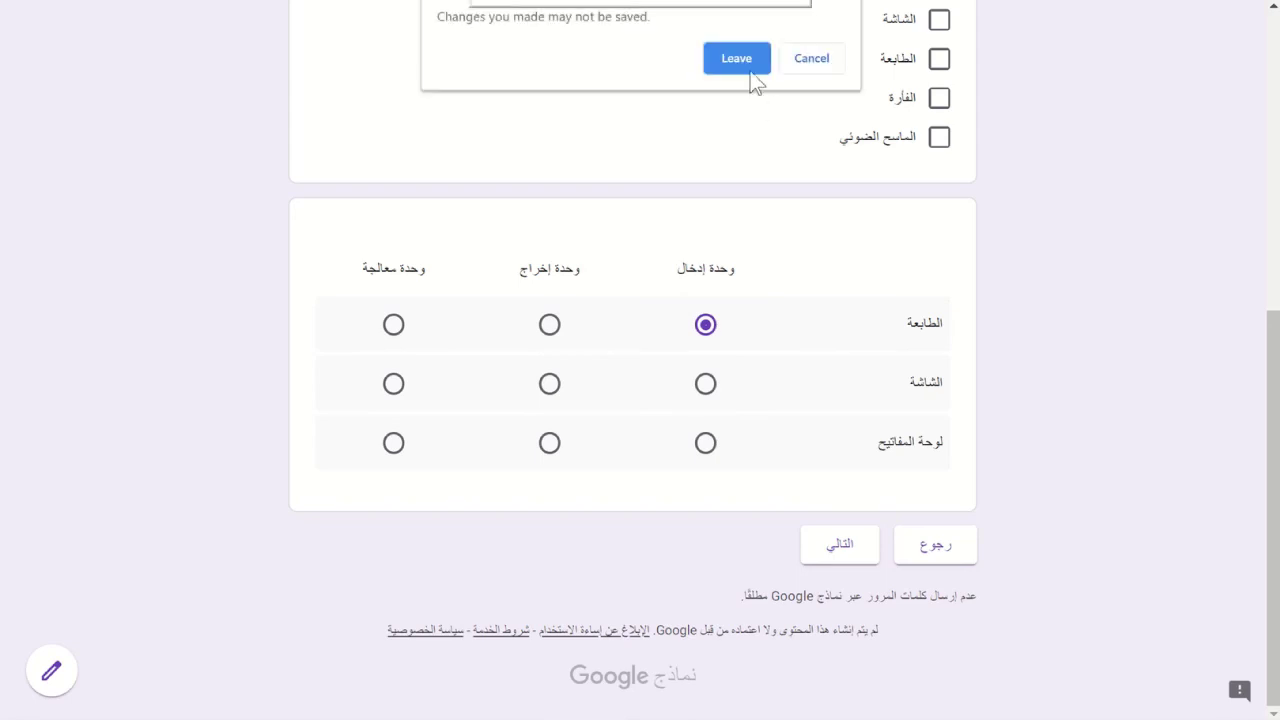
pyautogui.click(735, 68)
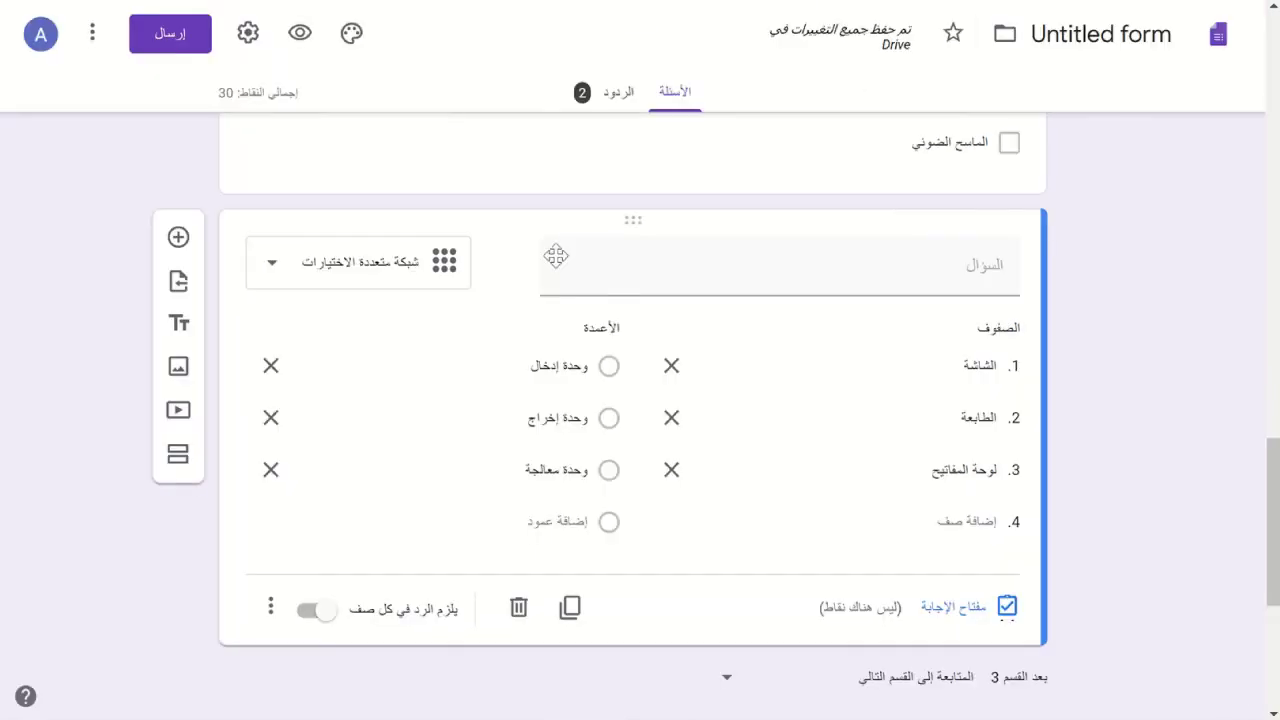
pyautogui.click(340, 287)
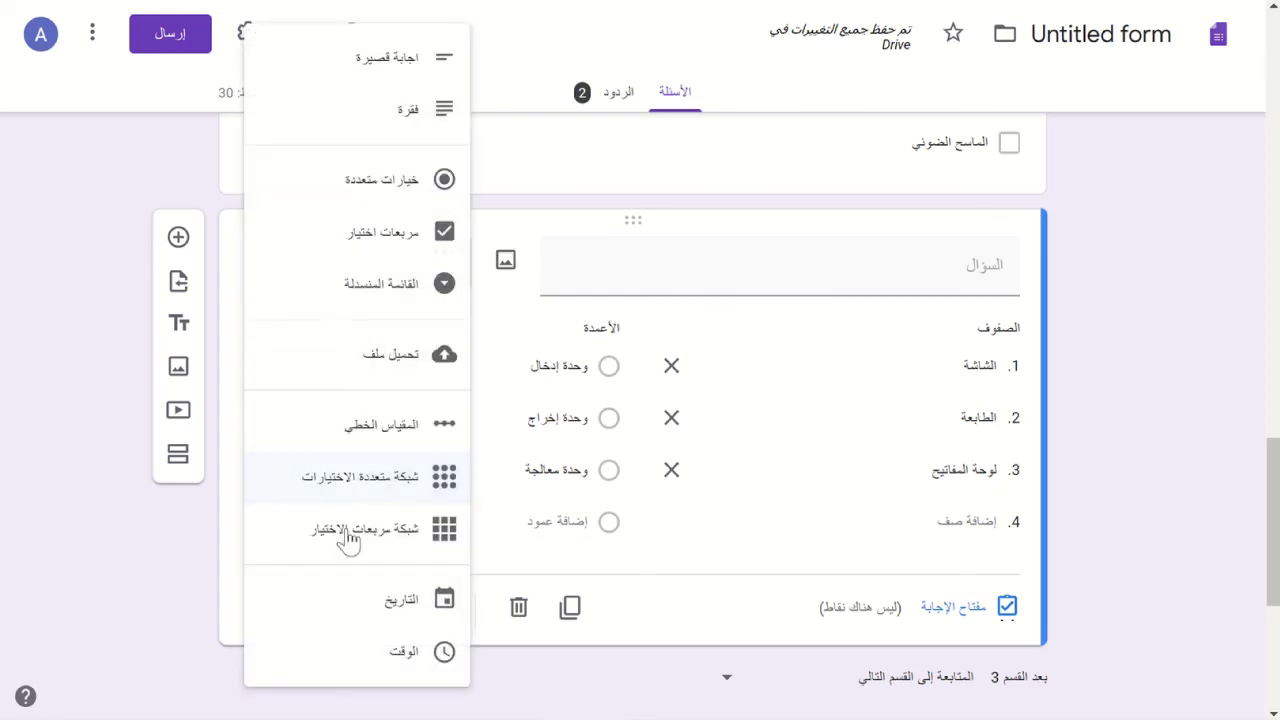
pyautogui.click(5, 485)
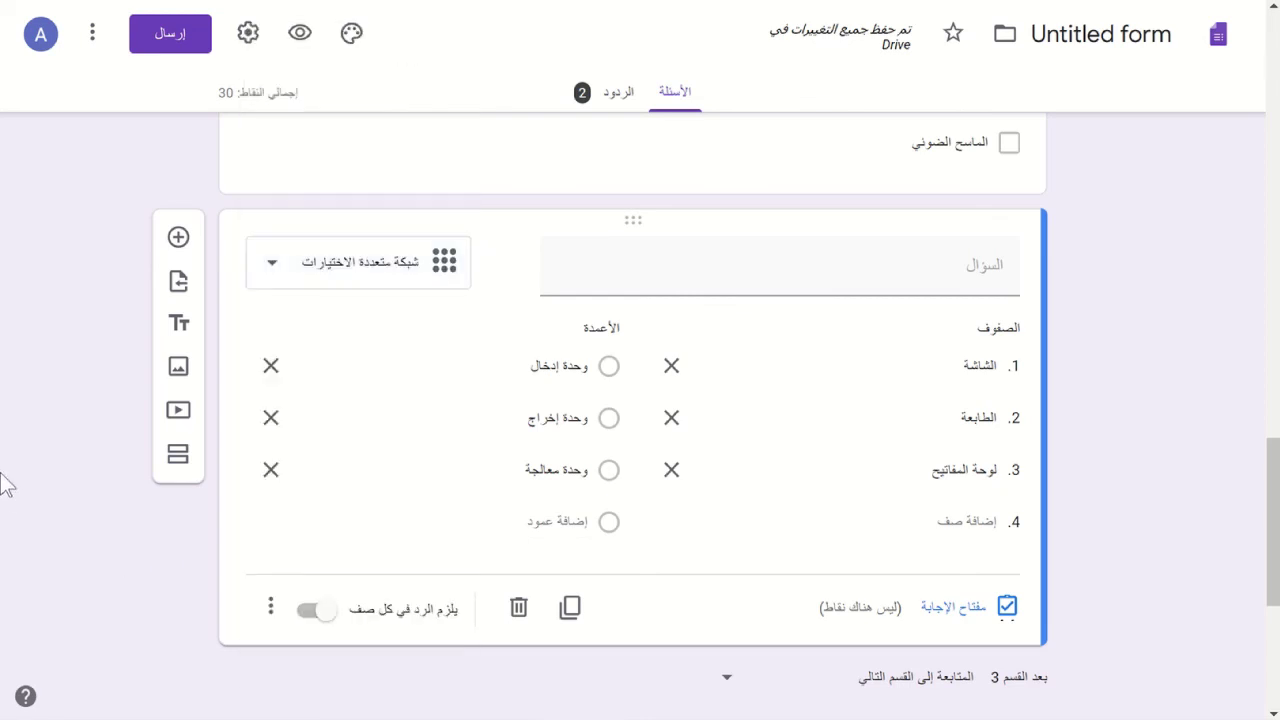